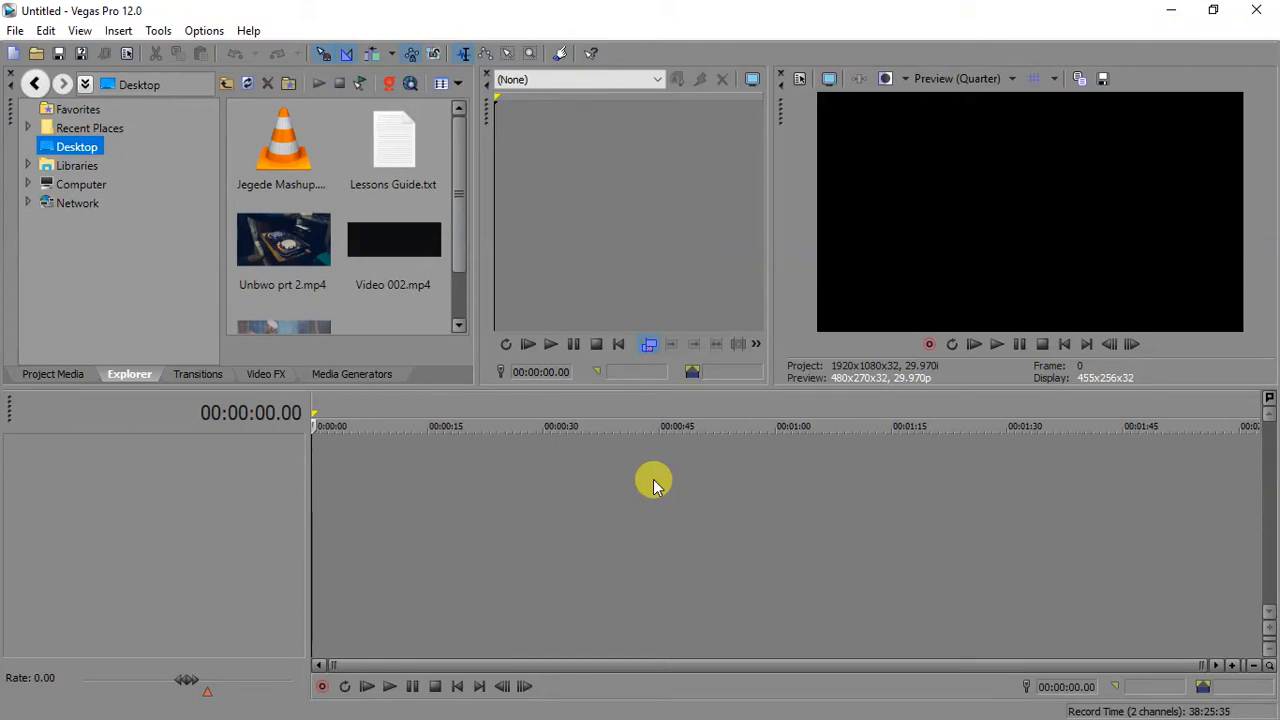
- Switch to the Jegede Mashup.acd project in ACID Pro and play the mashup through from the beginning, following its arrangement
key("super")
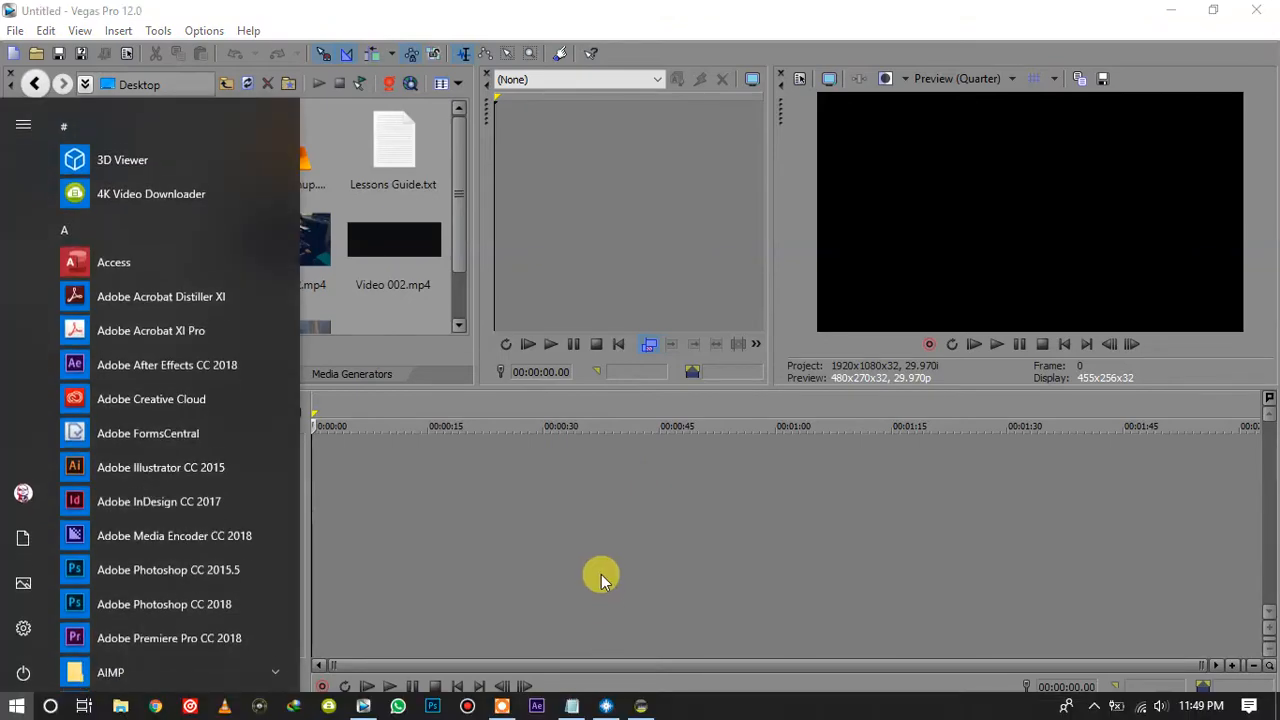
left_click(641, 706)
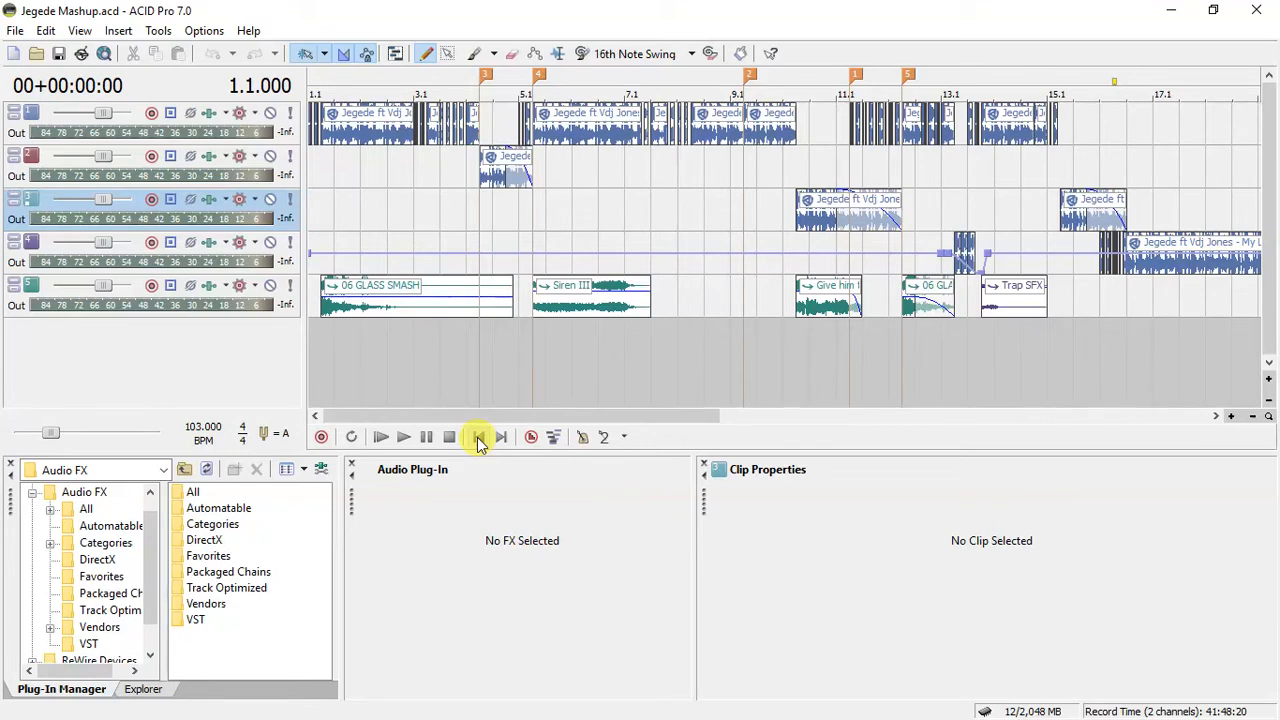
key("space")
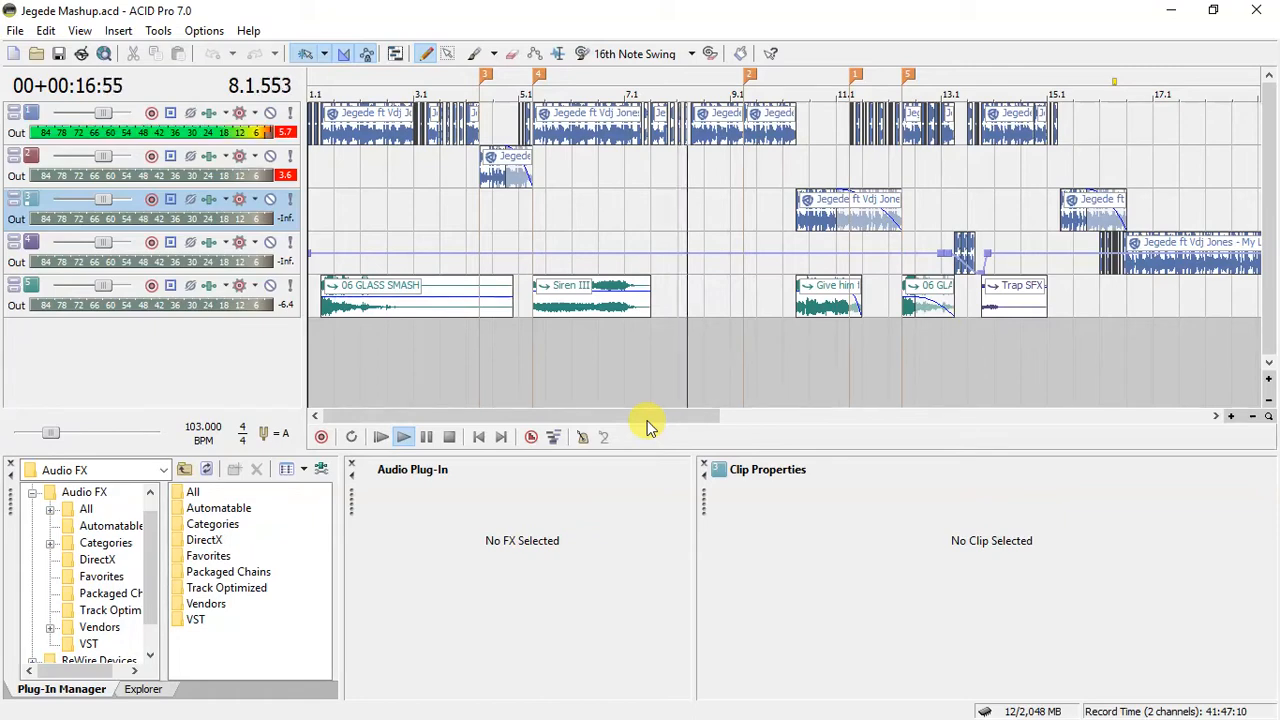
left_click_drag(647, 421, 741, 420)
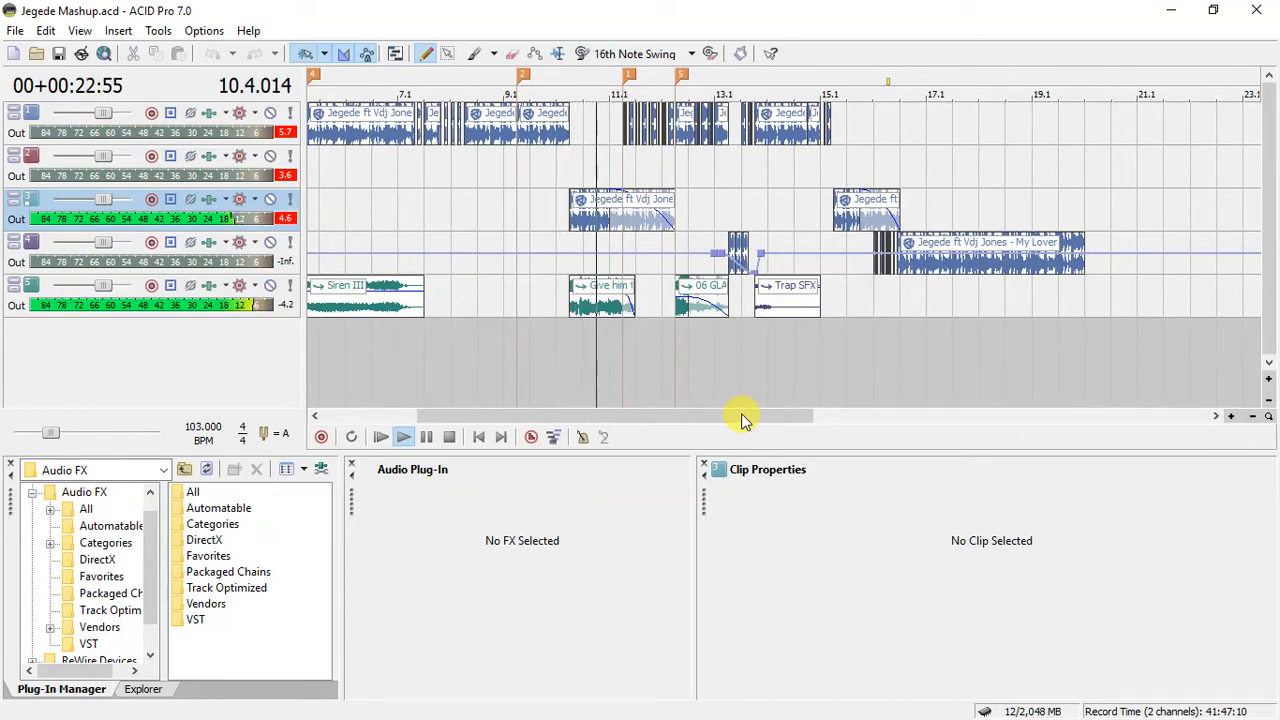
left_click_drag(741, 420, 757, 420)
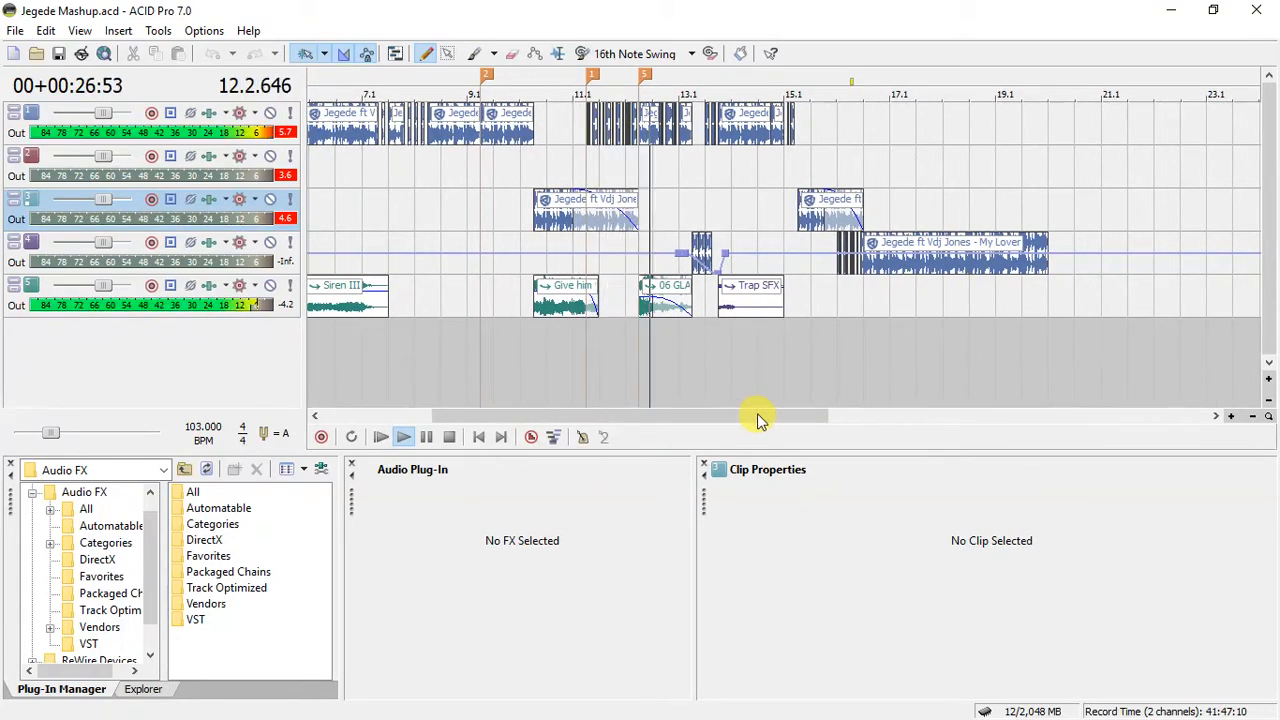
left_click_drag(757, 420, 785, 420)
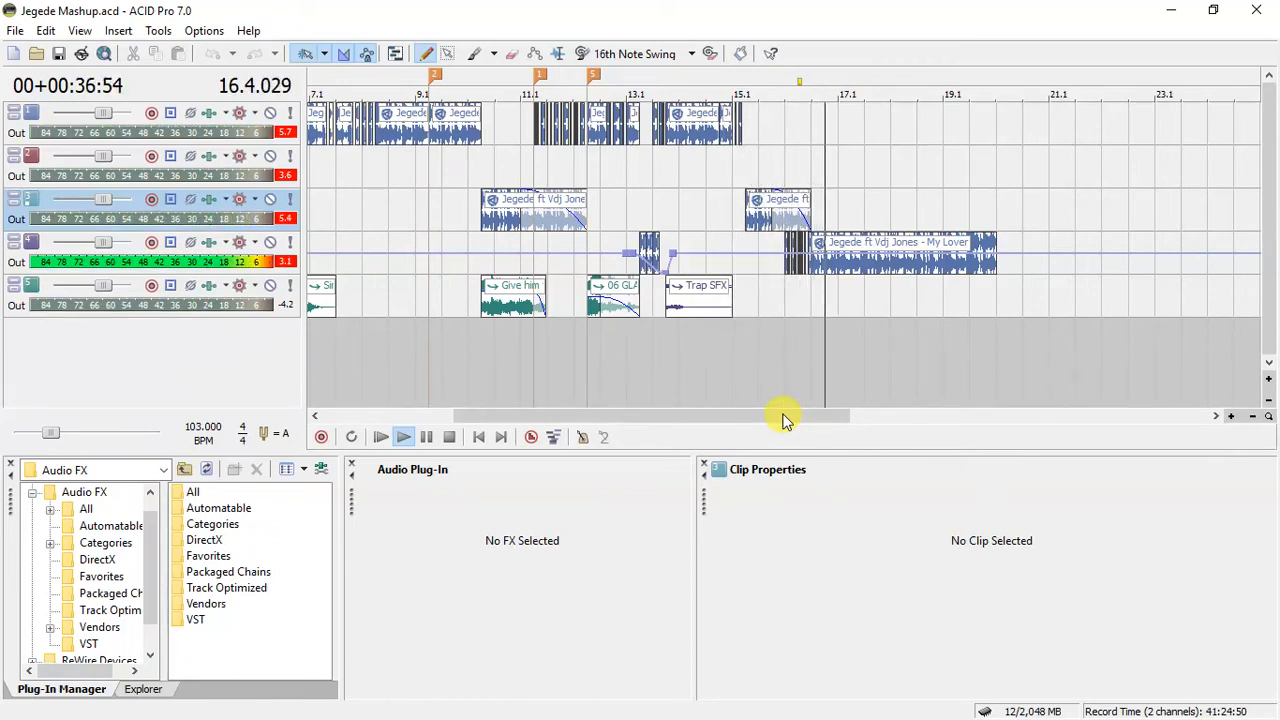
key("space")
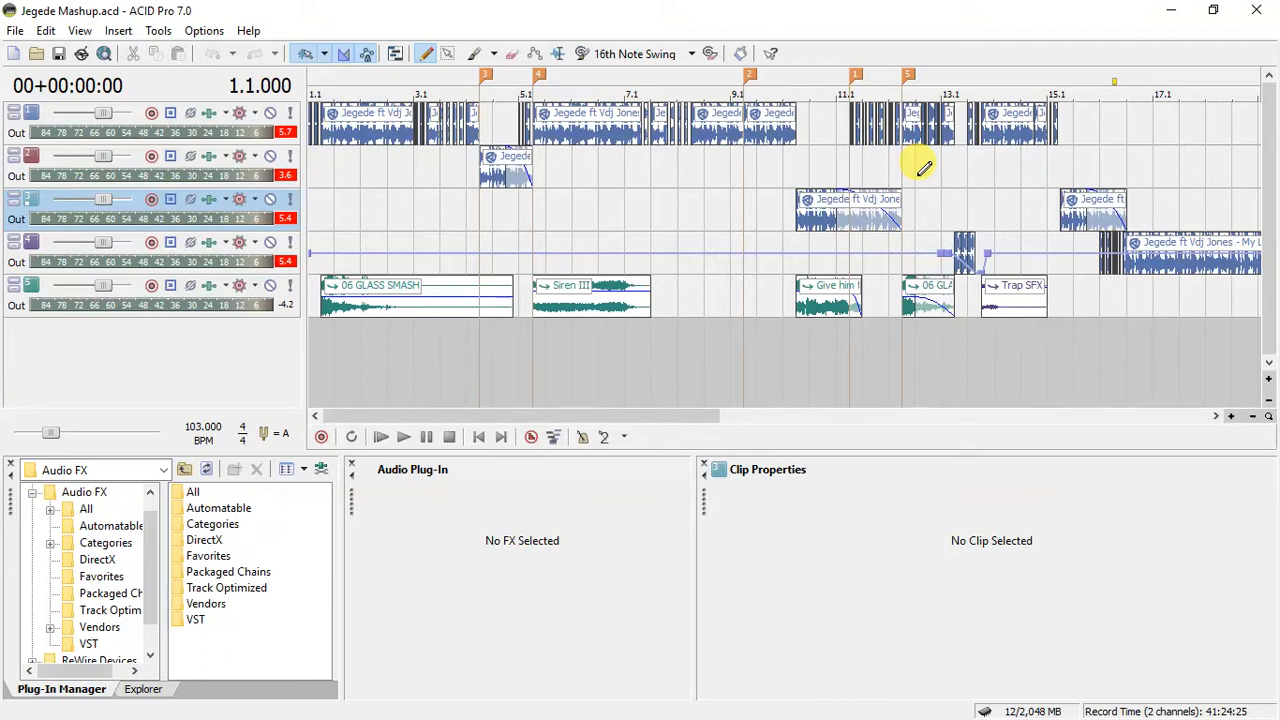
- Label marker 5 in the ACID project "get the job done"
left_click(906, 76)
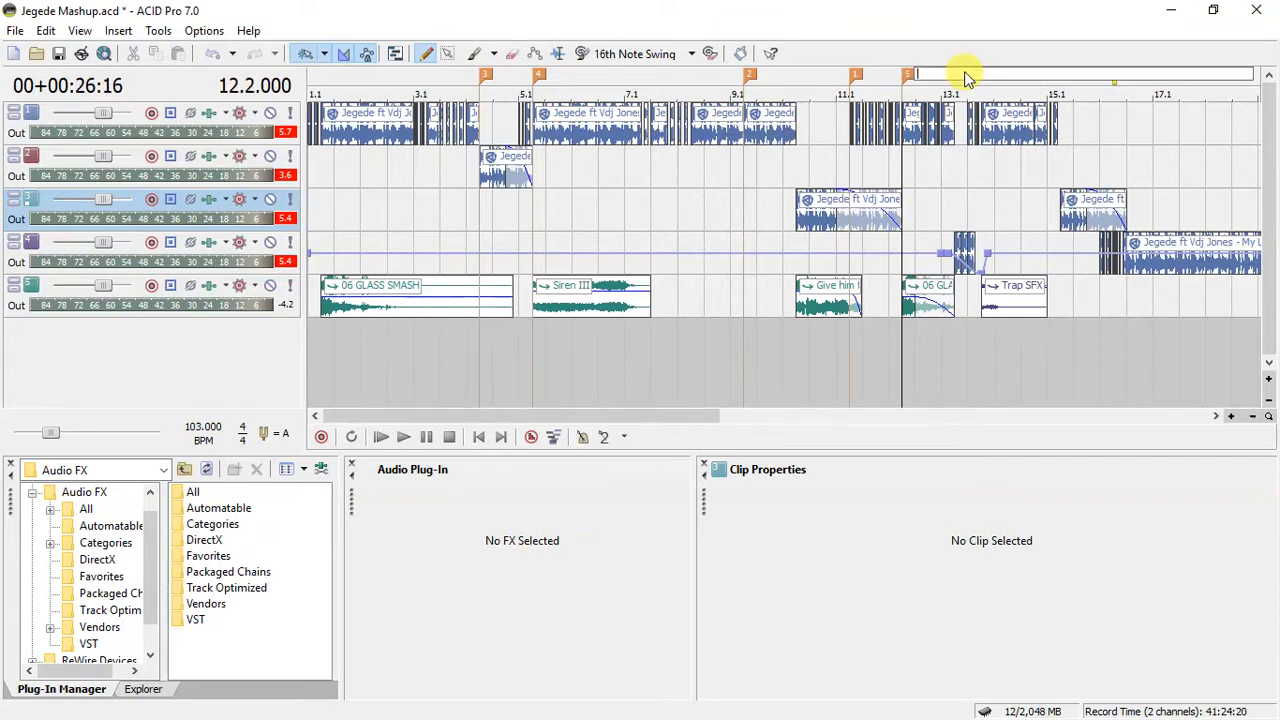
type("get the ")
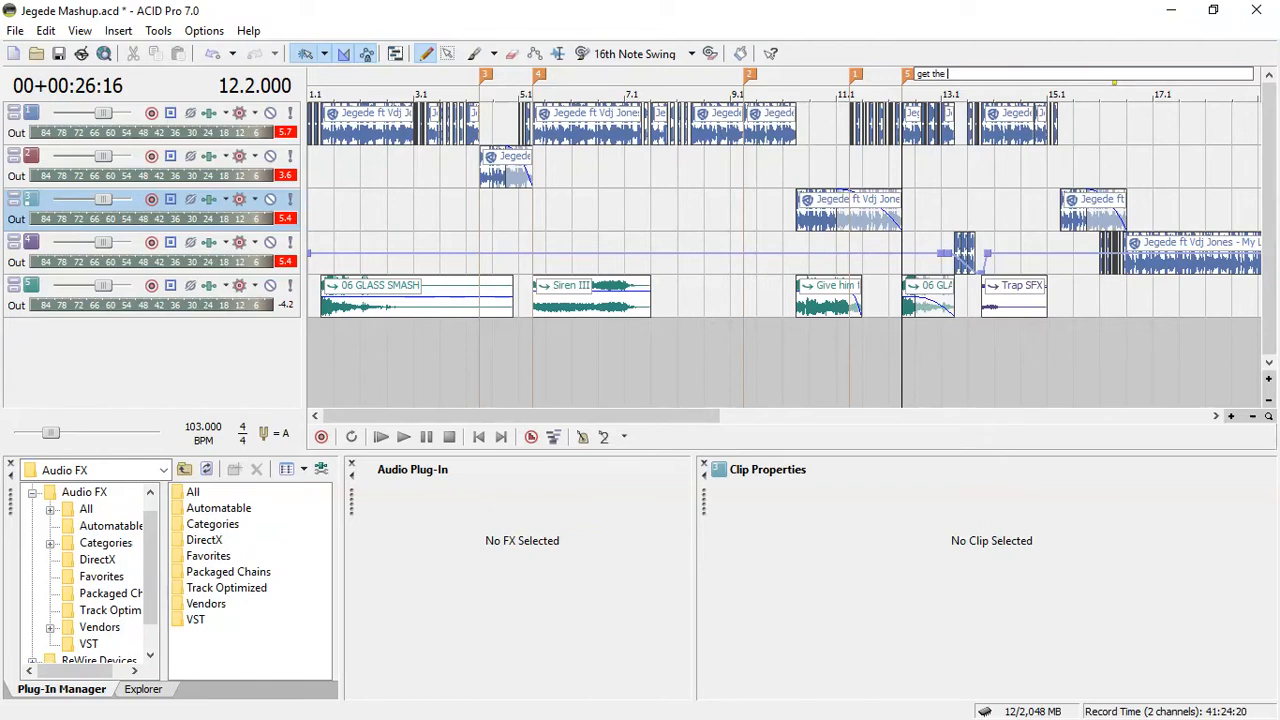
type("job done")
key("Return")
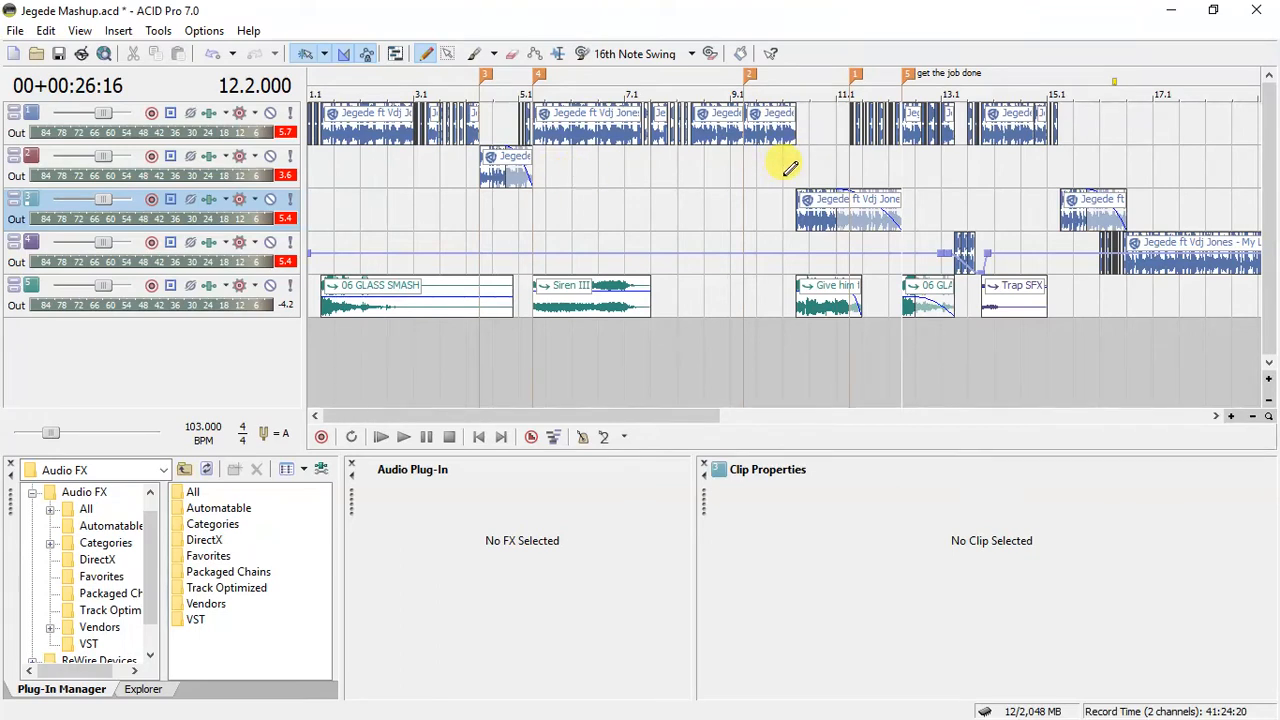
- Return to Vegas Pro and place the Jegede Mashup audio file from the Desktop at the start of the timeline
left_click(1168, 10)
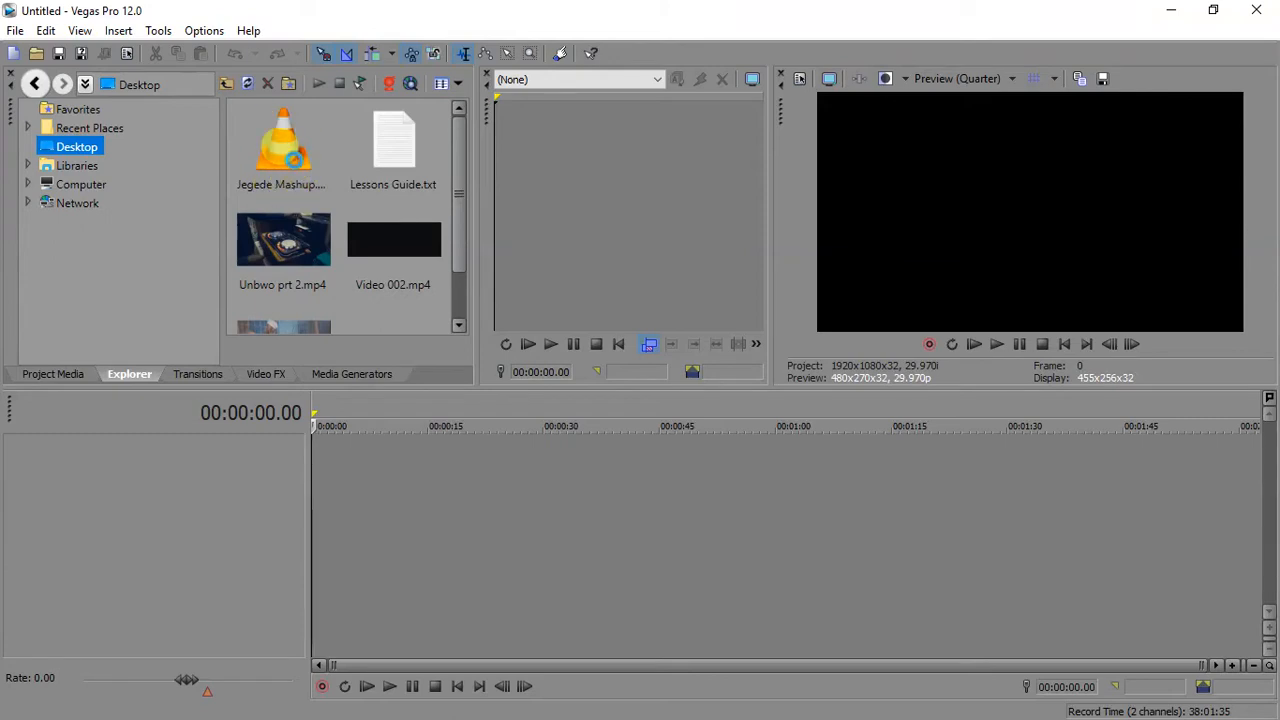
left_click(290, 158)
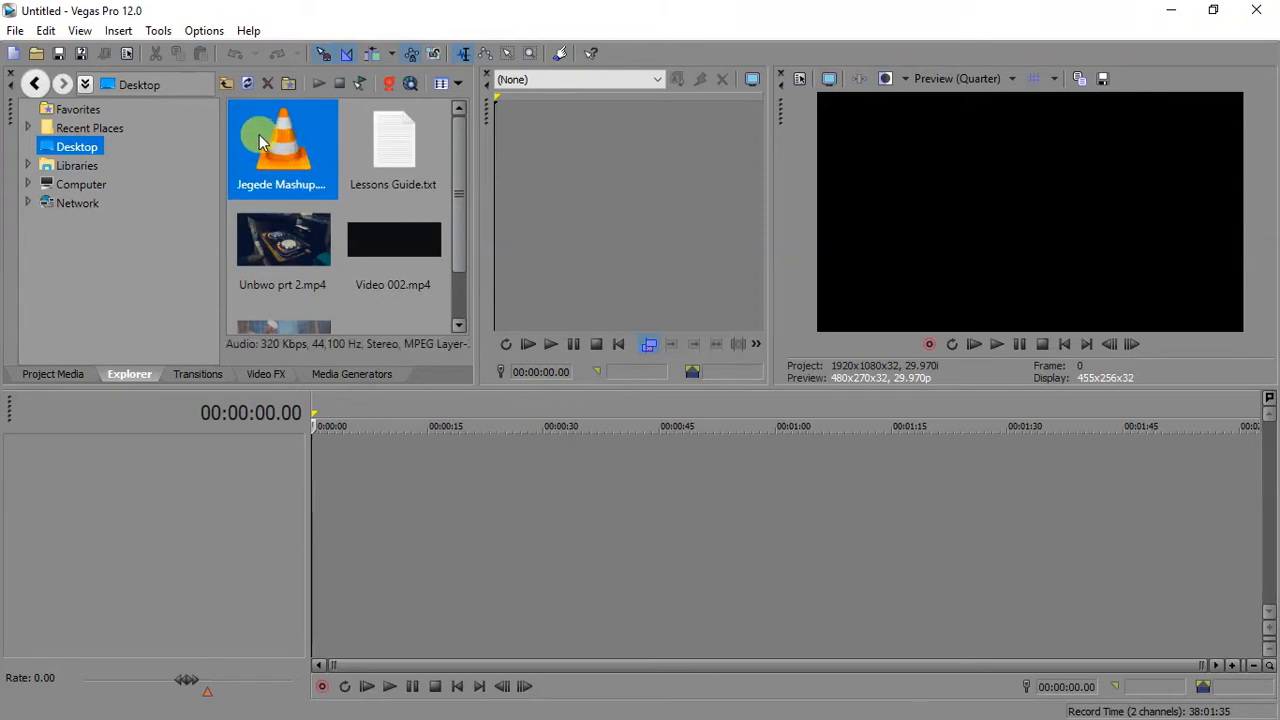
left_click_drag(259, 143, 322, 461)
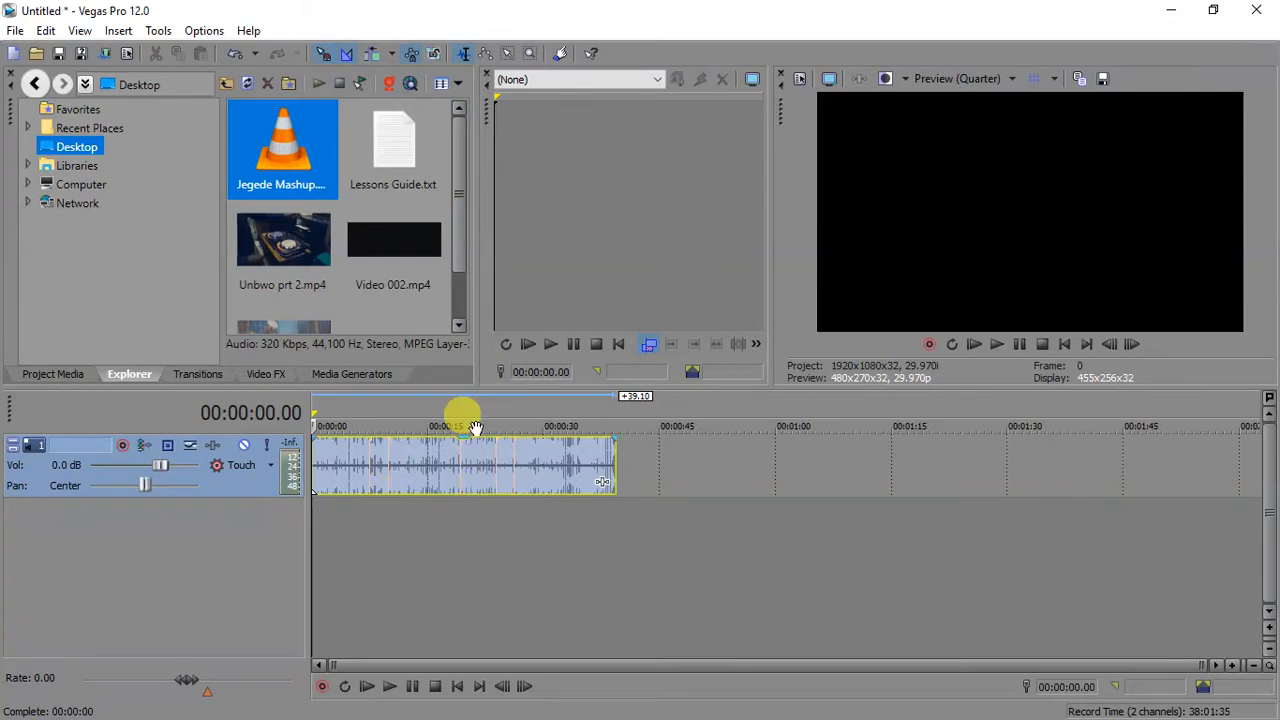
- Add the y2mate.com video with its audio below the mashup track at the timeline start, and minimize the video track
left_click_drag(518, 388, 508, 338)
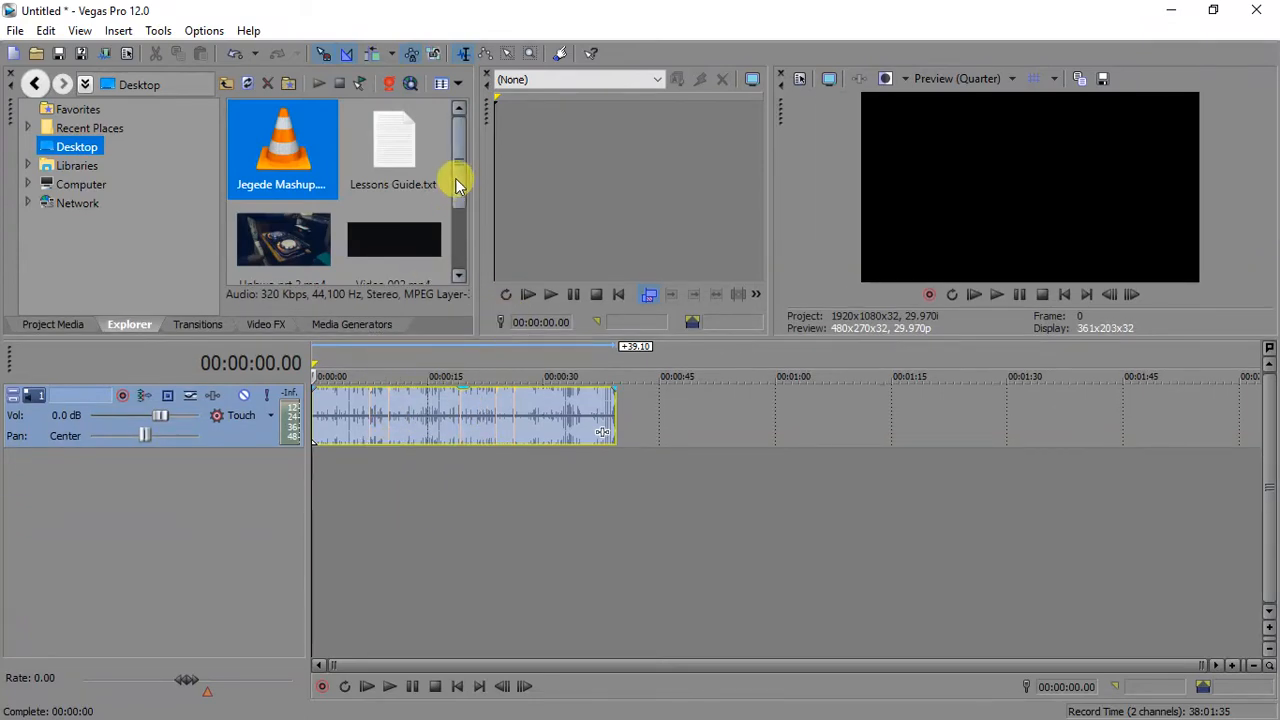
left_click_drag(453, 177, 457, 257)
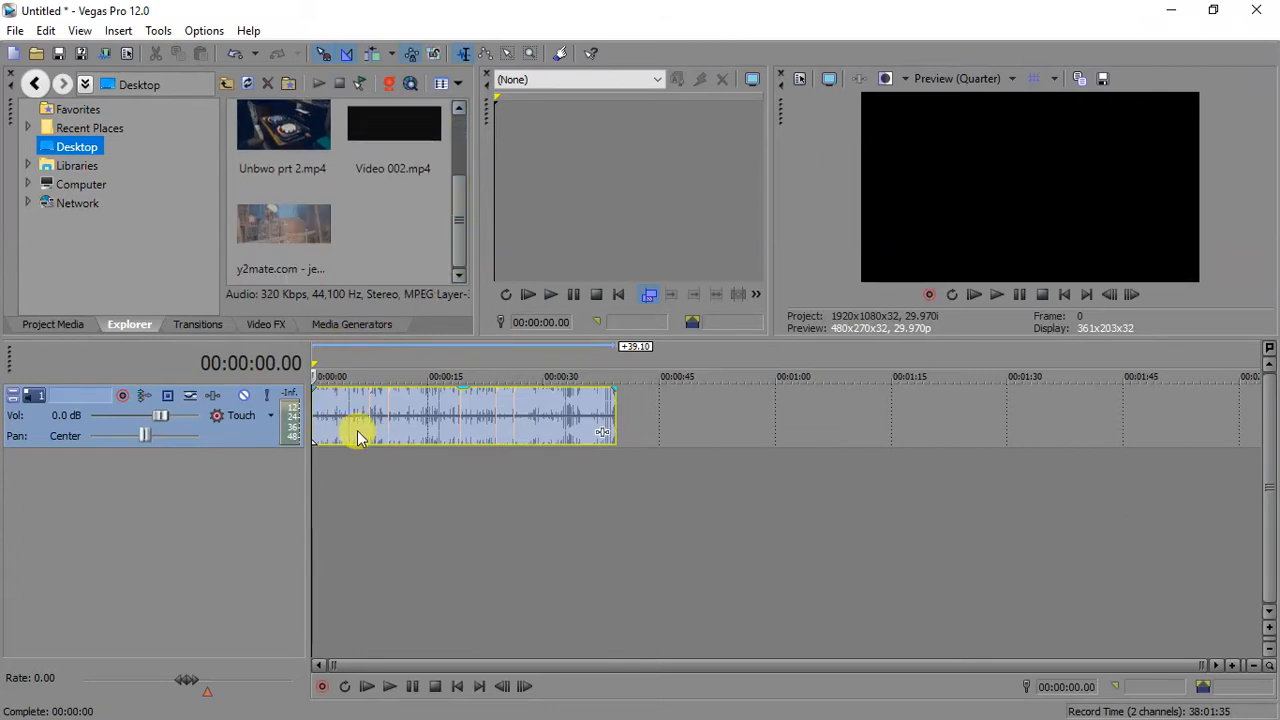
left_click(287, 232)
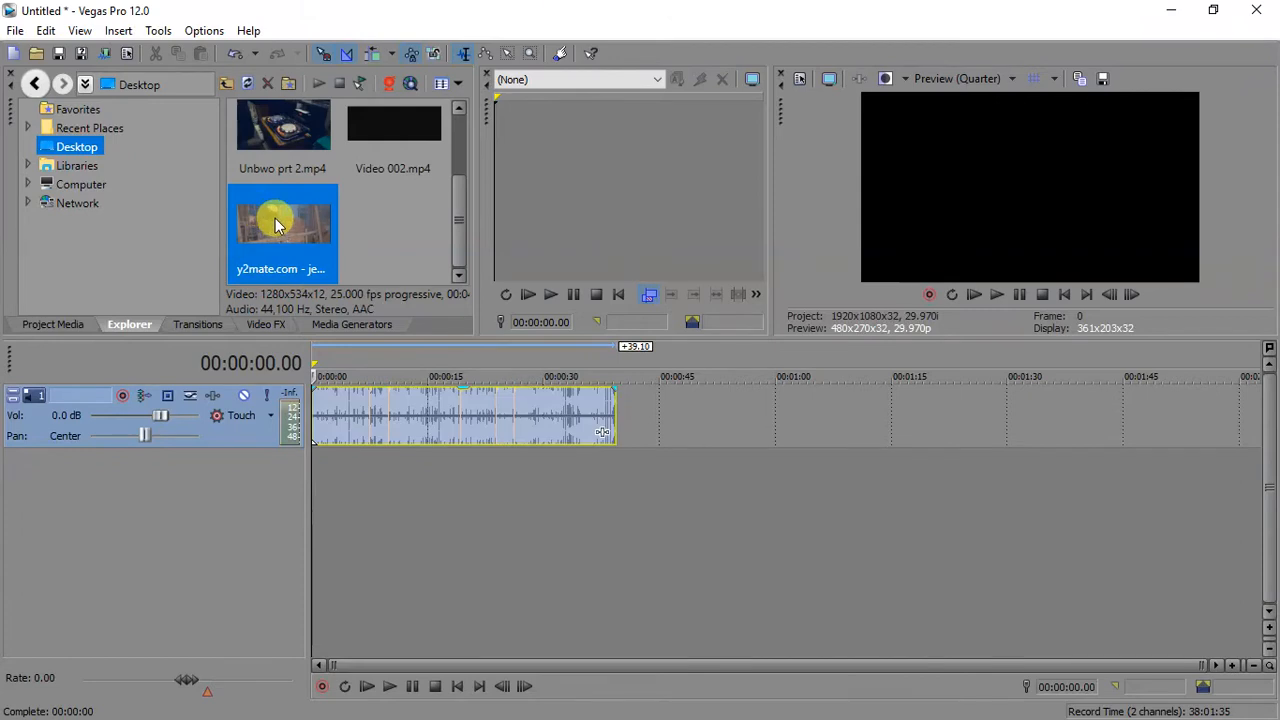
left_click_drag(358, 487, 324, 476)
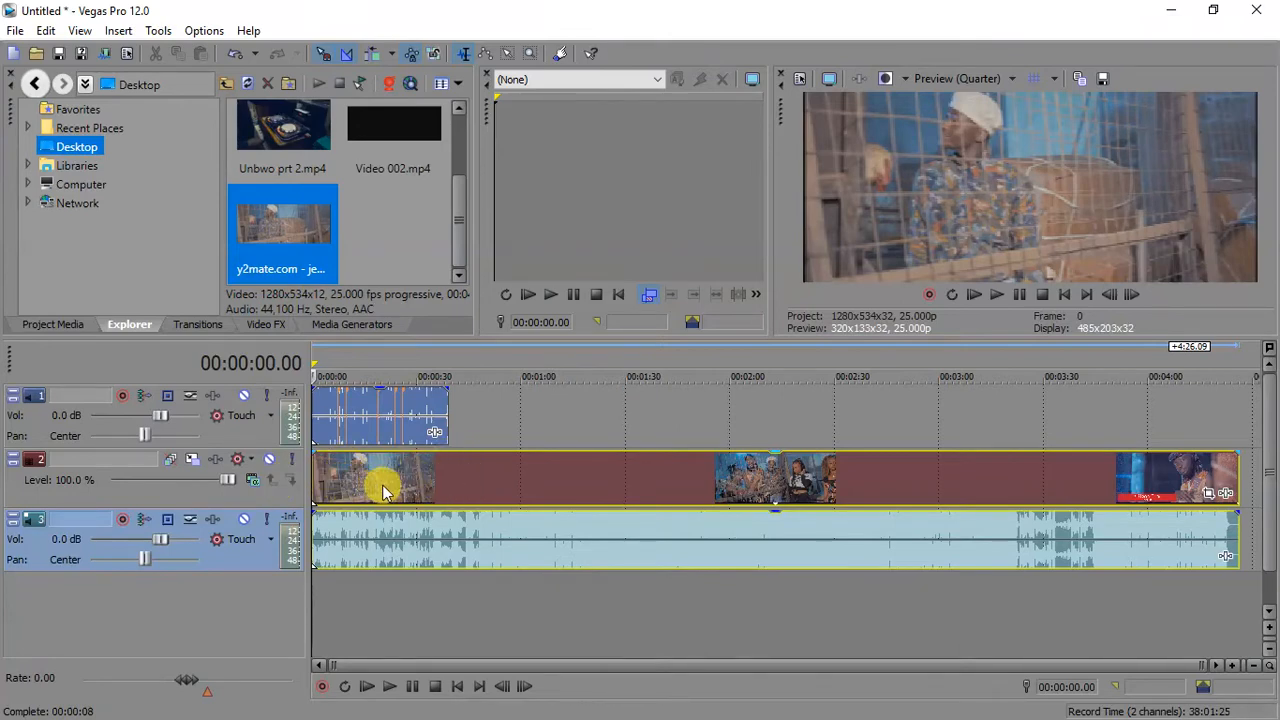
left_click(15, 460)
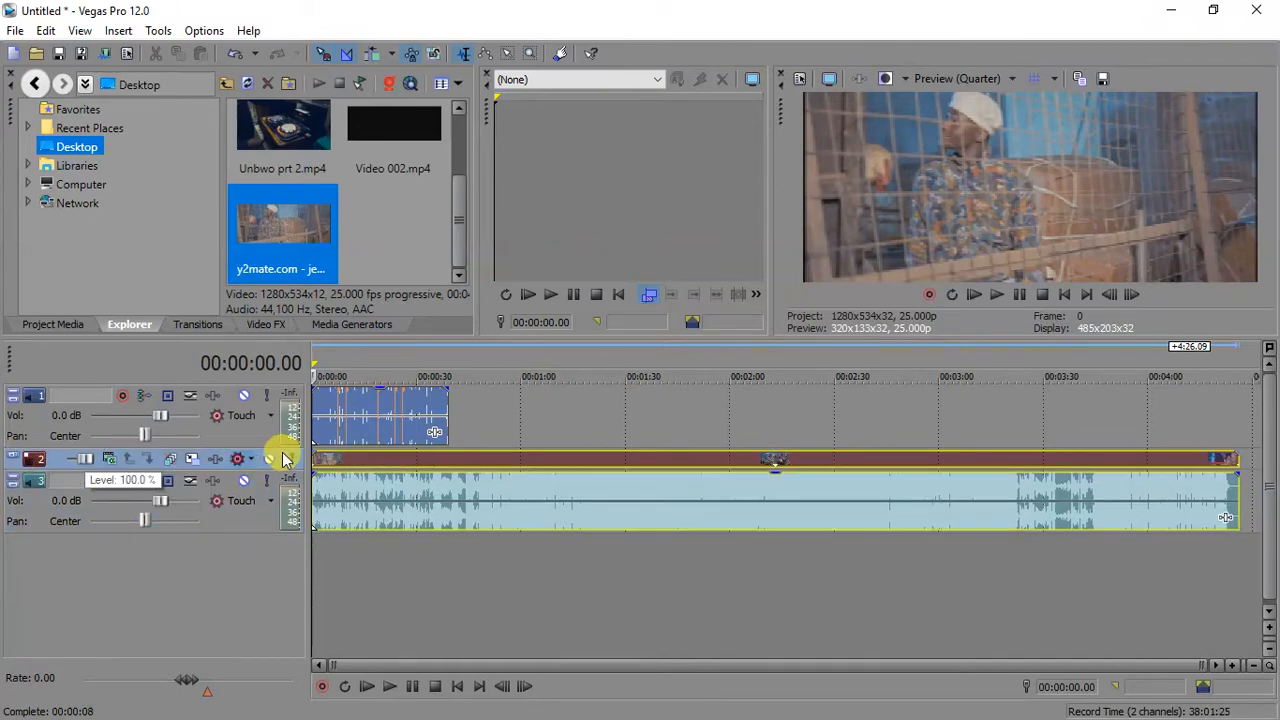
- Mute the video's audio on track 3 and play the mashup audio briefly from the start of the timeline
left_click(333, 466)
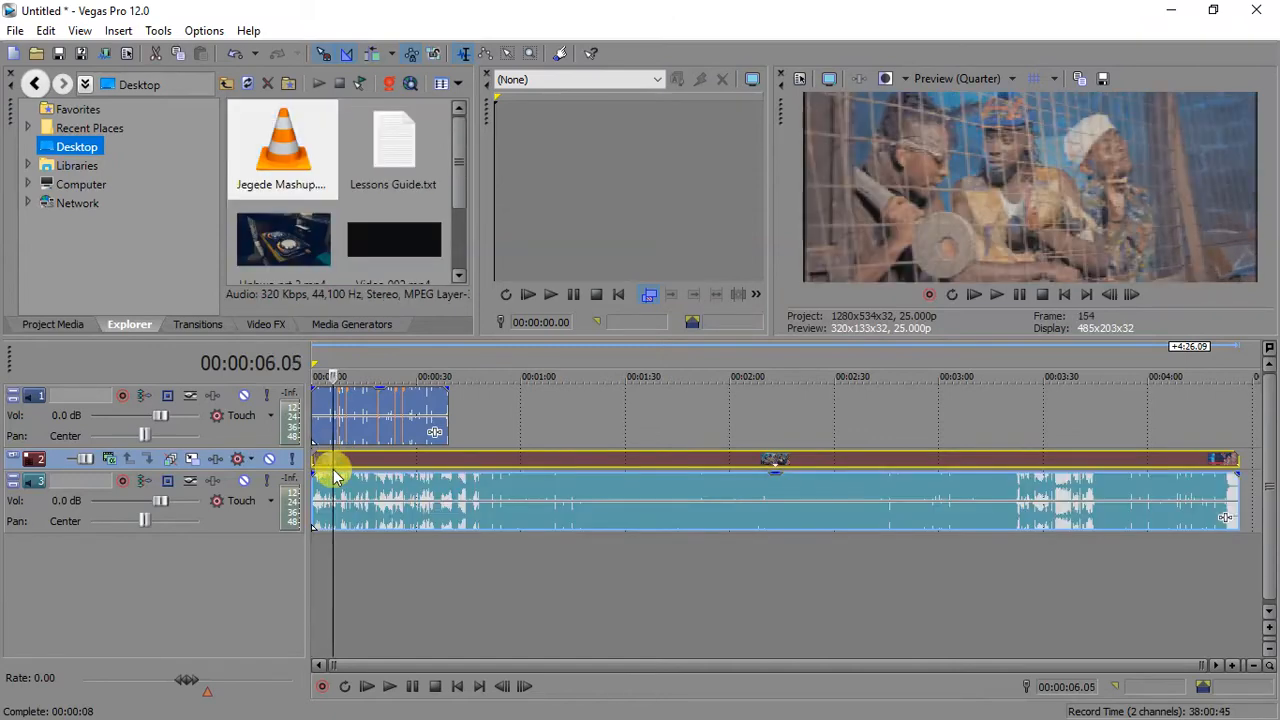
scroll(333, 466, "up", 10)
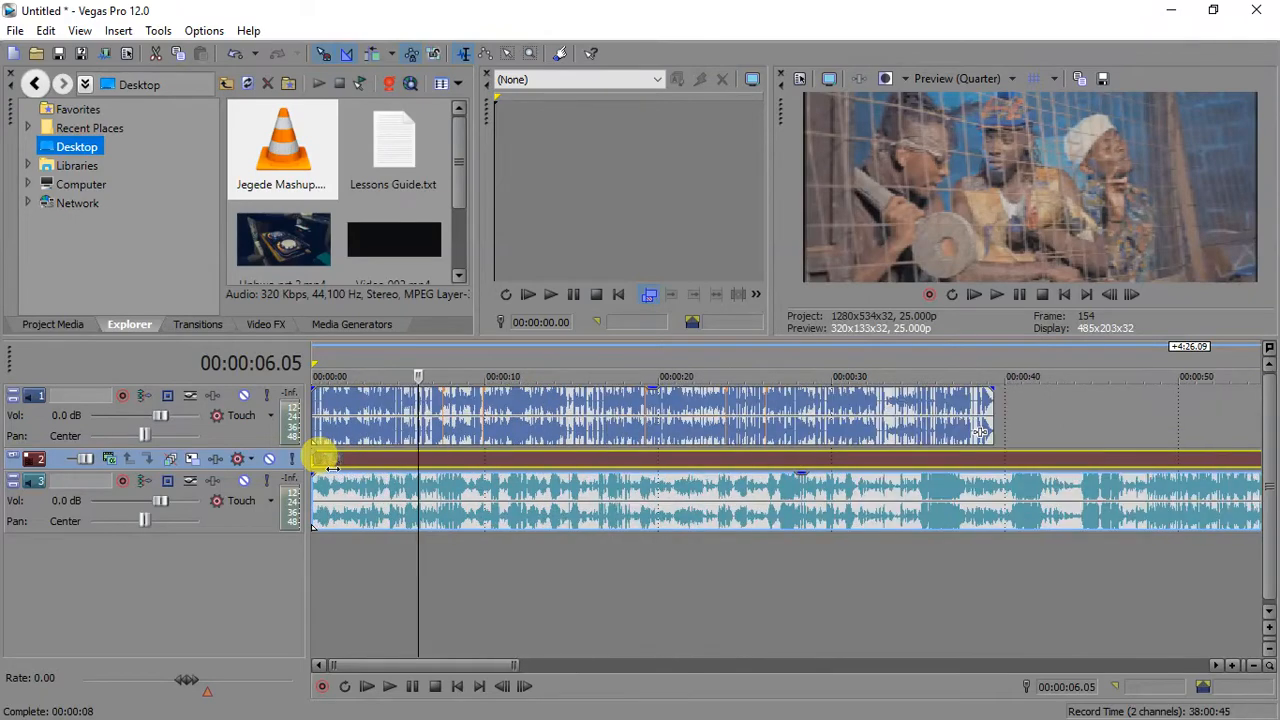
scroll(333, 466, "up", 2)
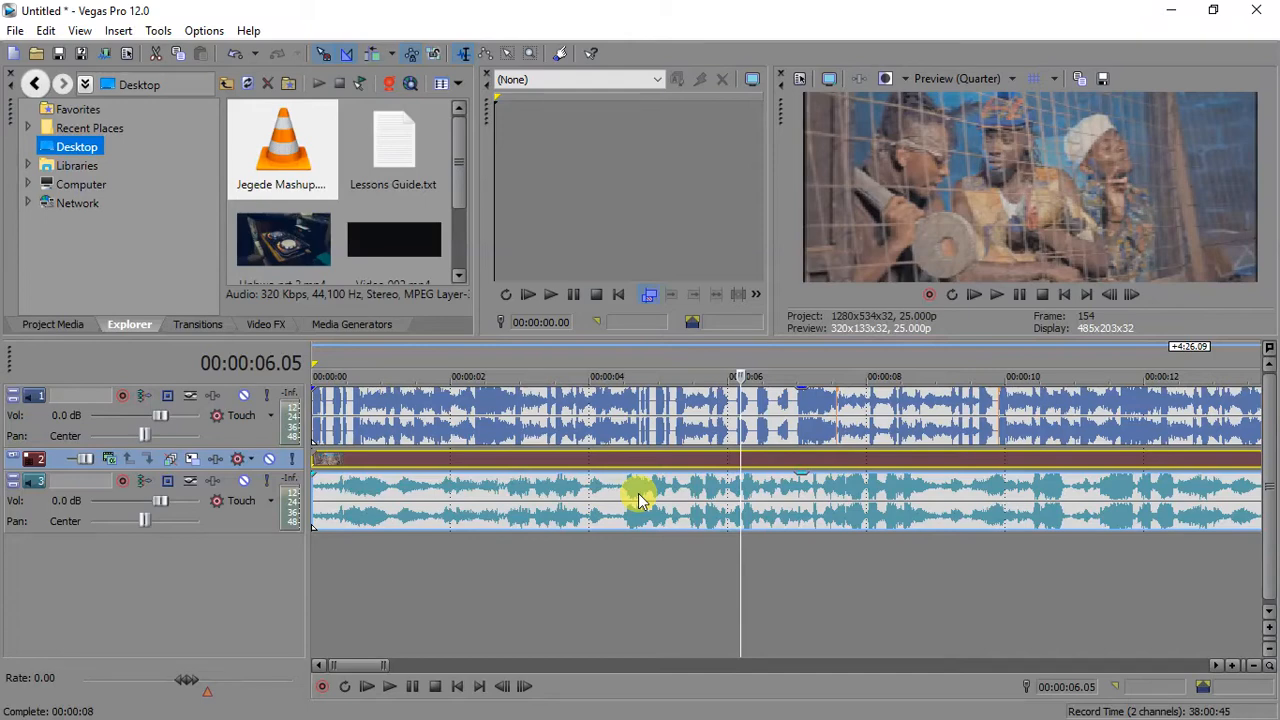
scroll(640, 500, "down", 1)
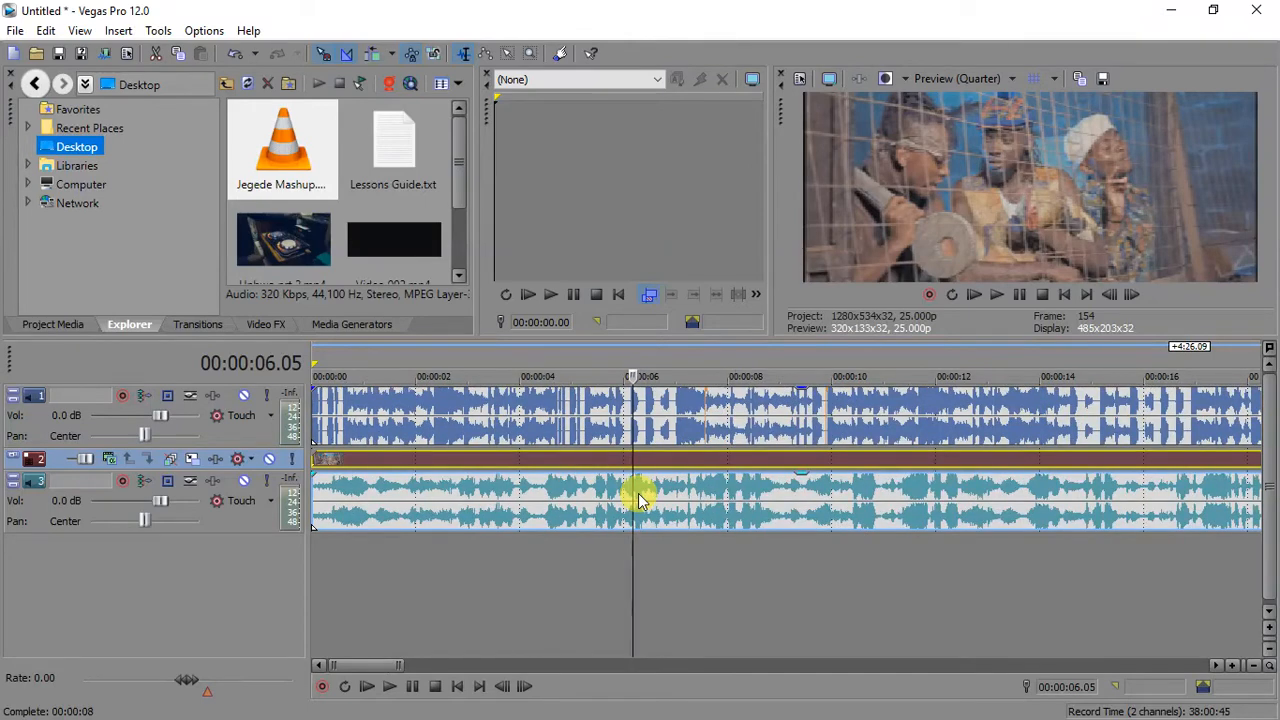
scroll(640, 500, "down", 1)
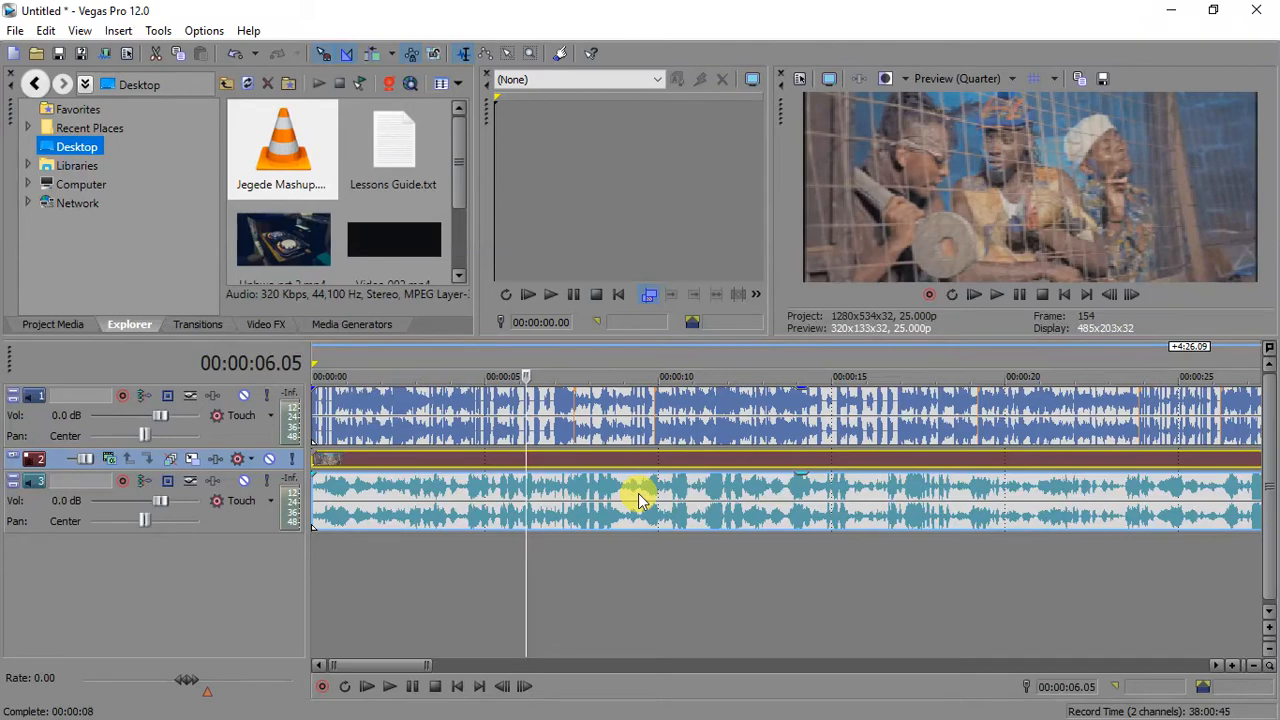
scroll(640, 500, "down", 1)
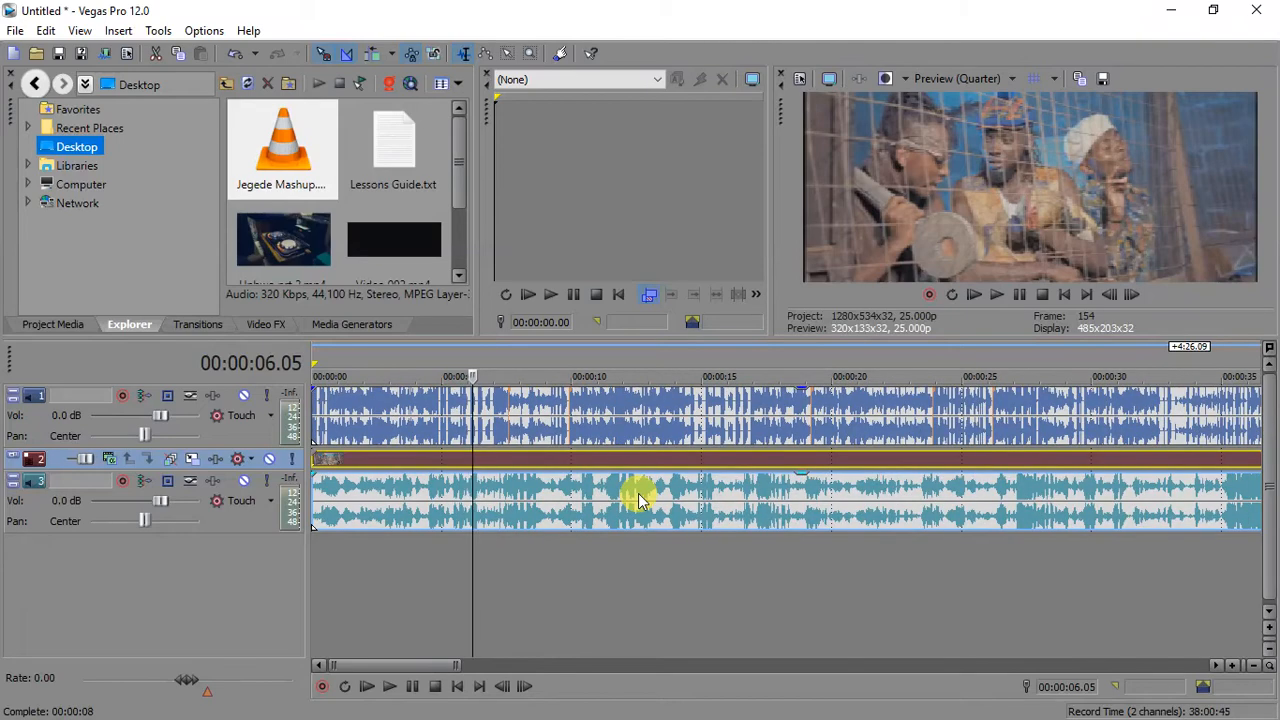
left_click(323, 504)
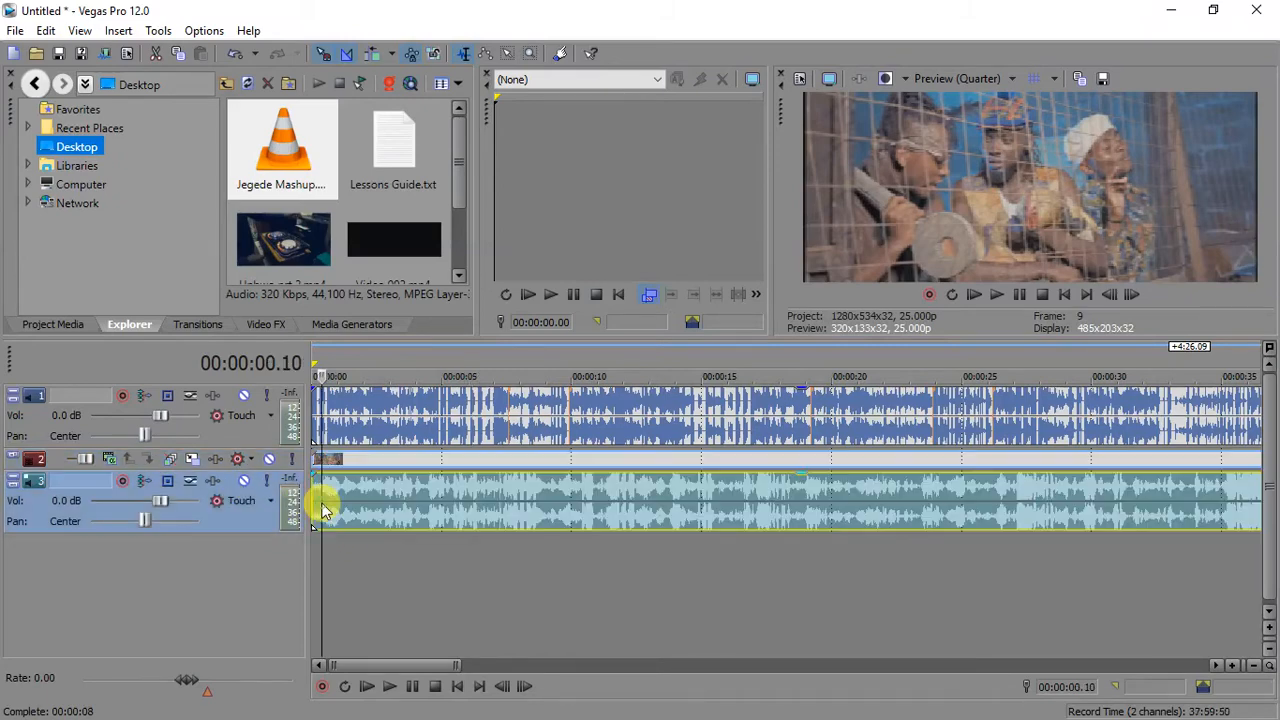
left_click(244, 483)
key("ctrl+Home")
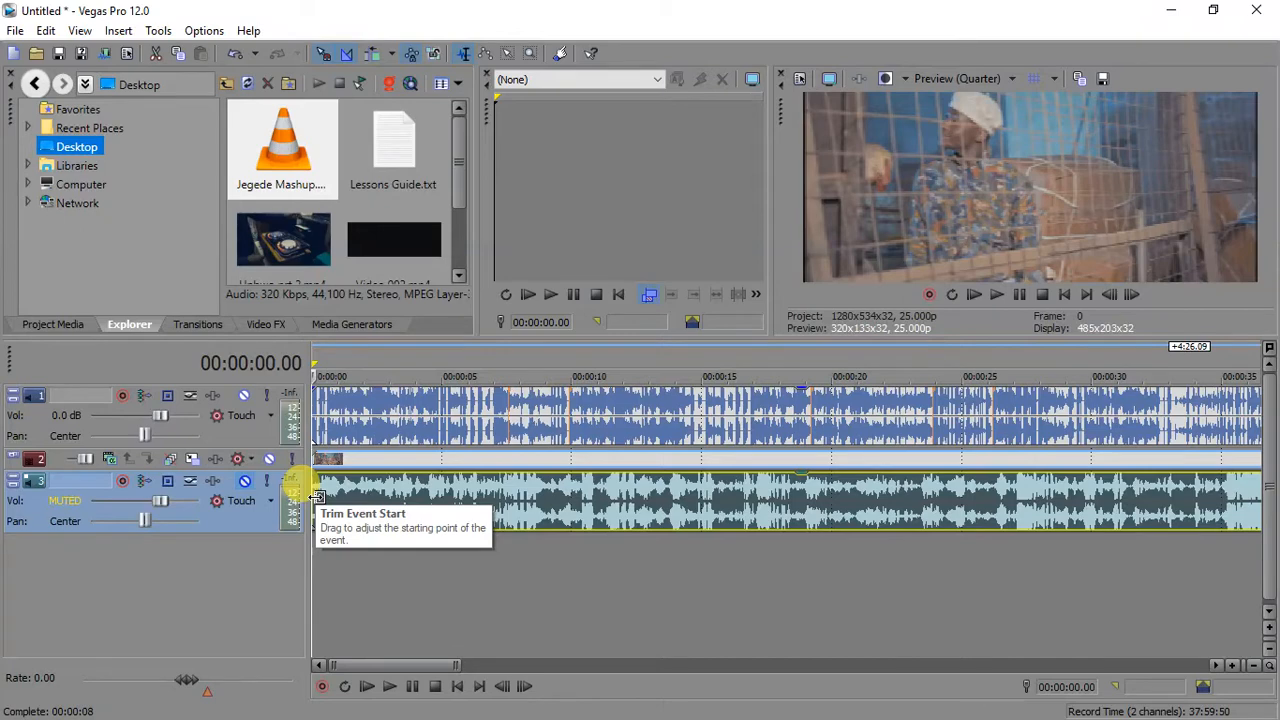
key("space")
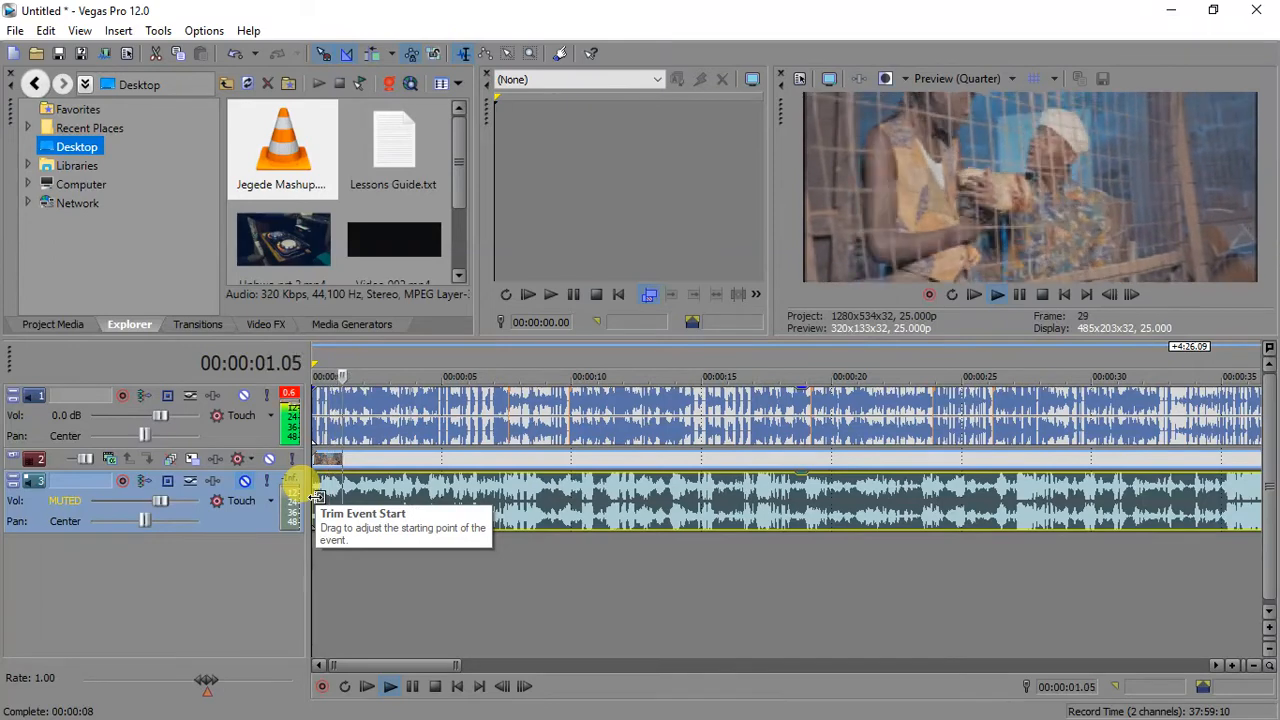
key("space")
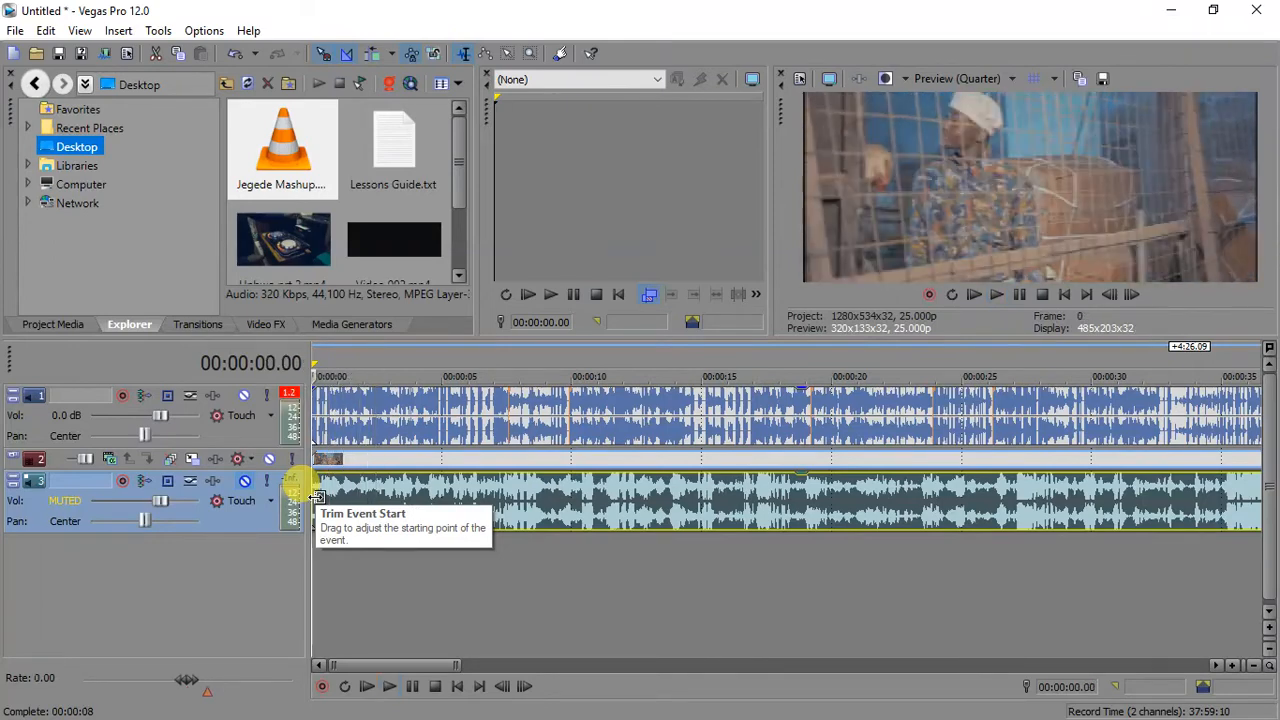
- Unmute track 3, mute the mashup on track 1, and audition the video's original audio from about 7 and 47 seconds
left_click(246, 482)
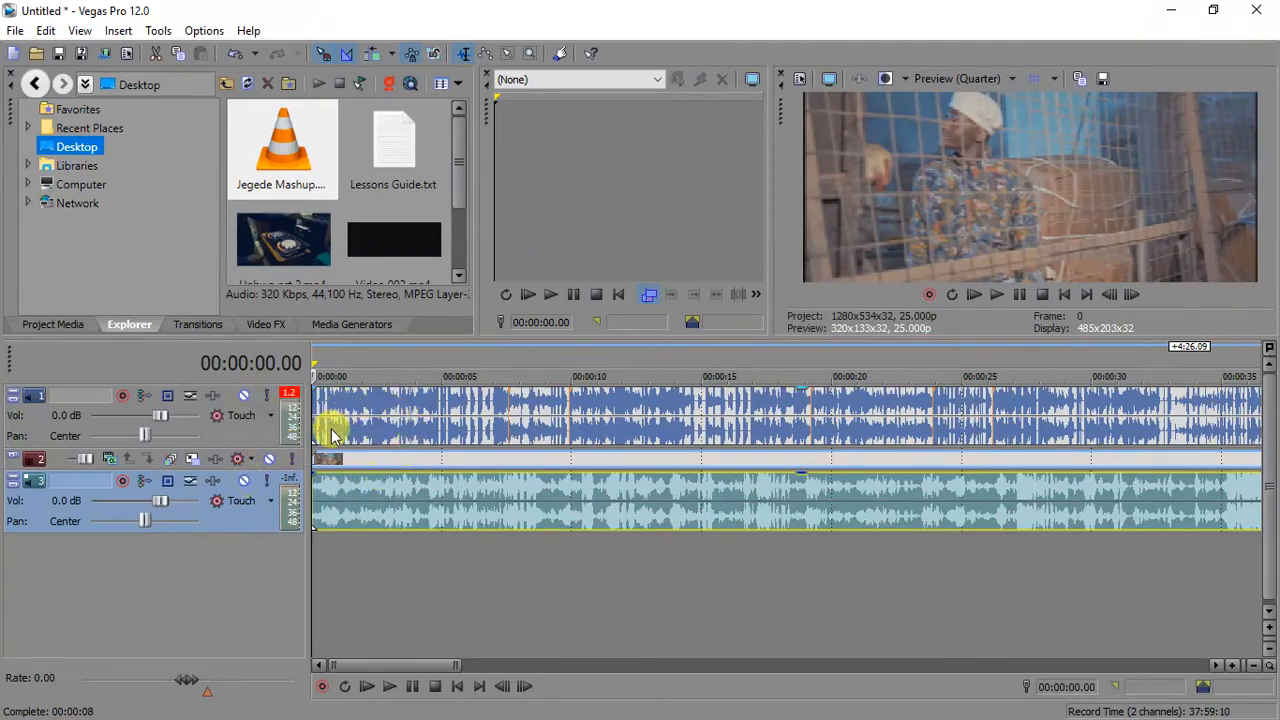
left_click(244, 395)
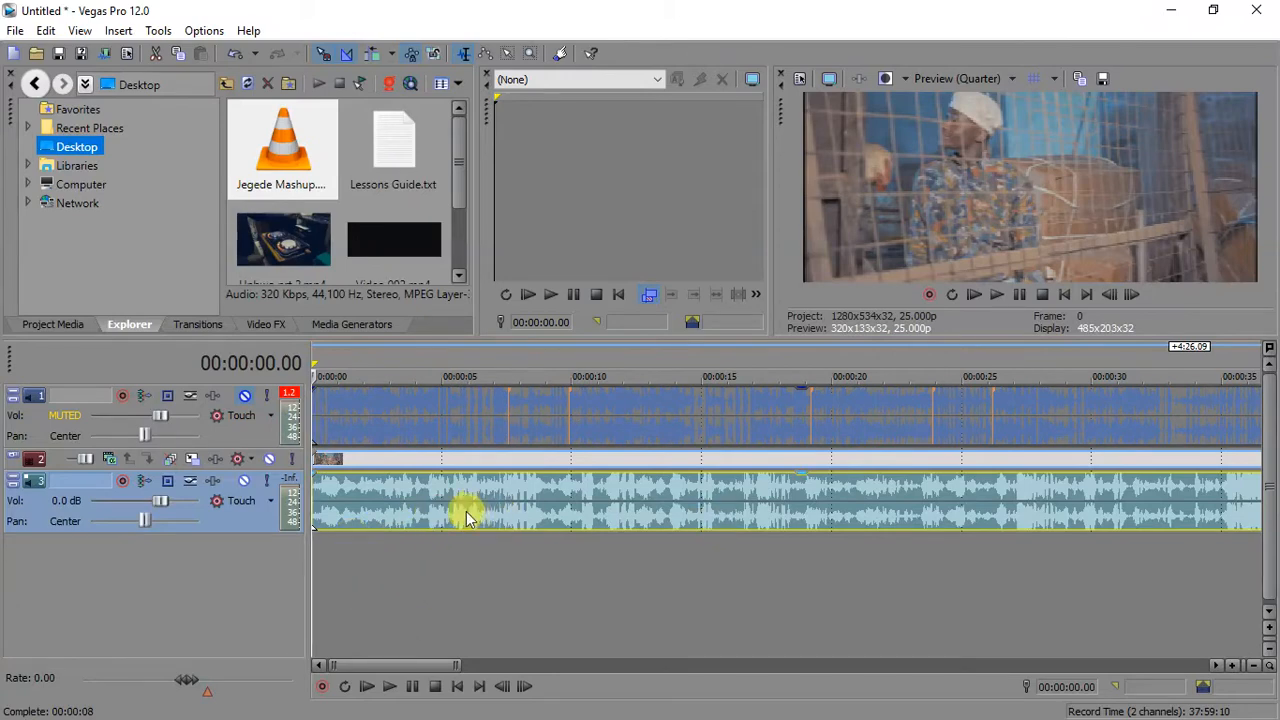
left_click(517, 513)
key("space")
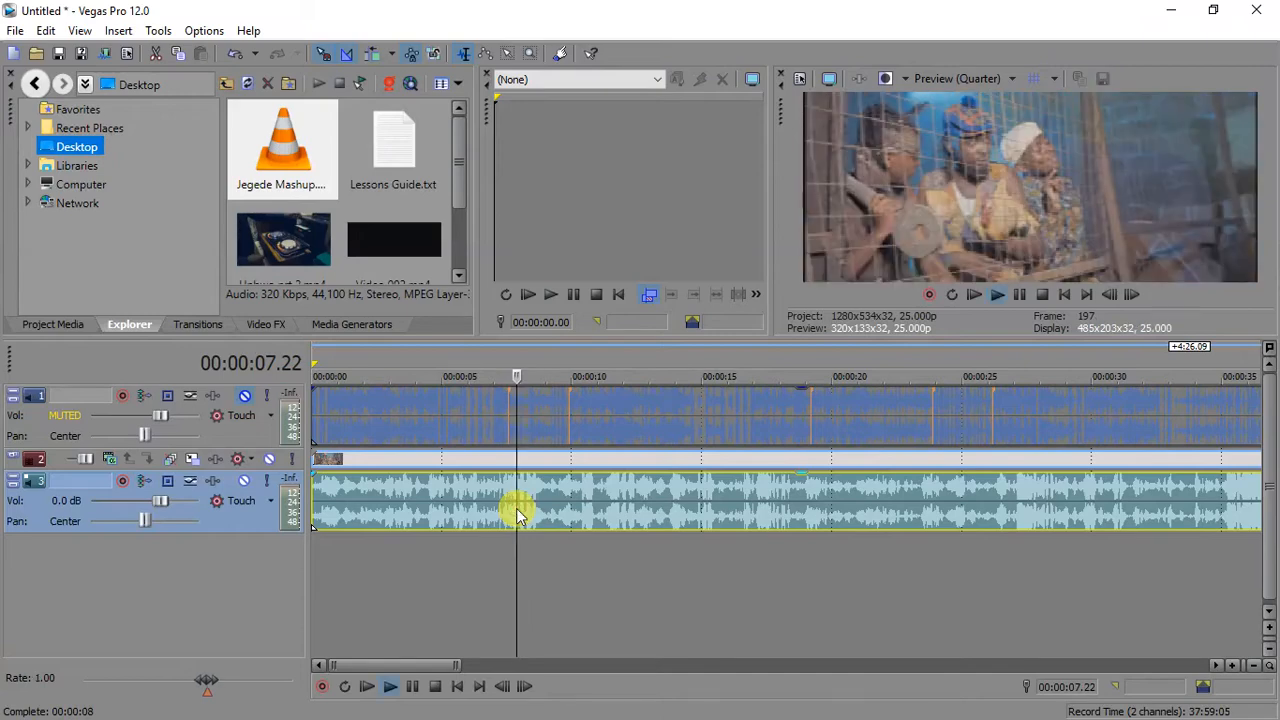
scroll(505, 500, "down", 2)
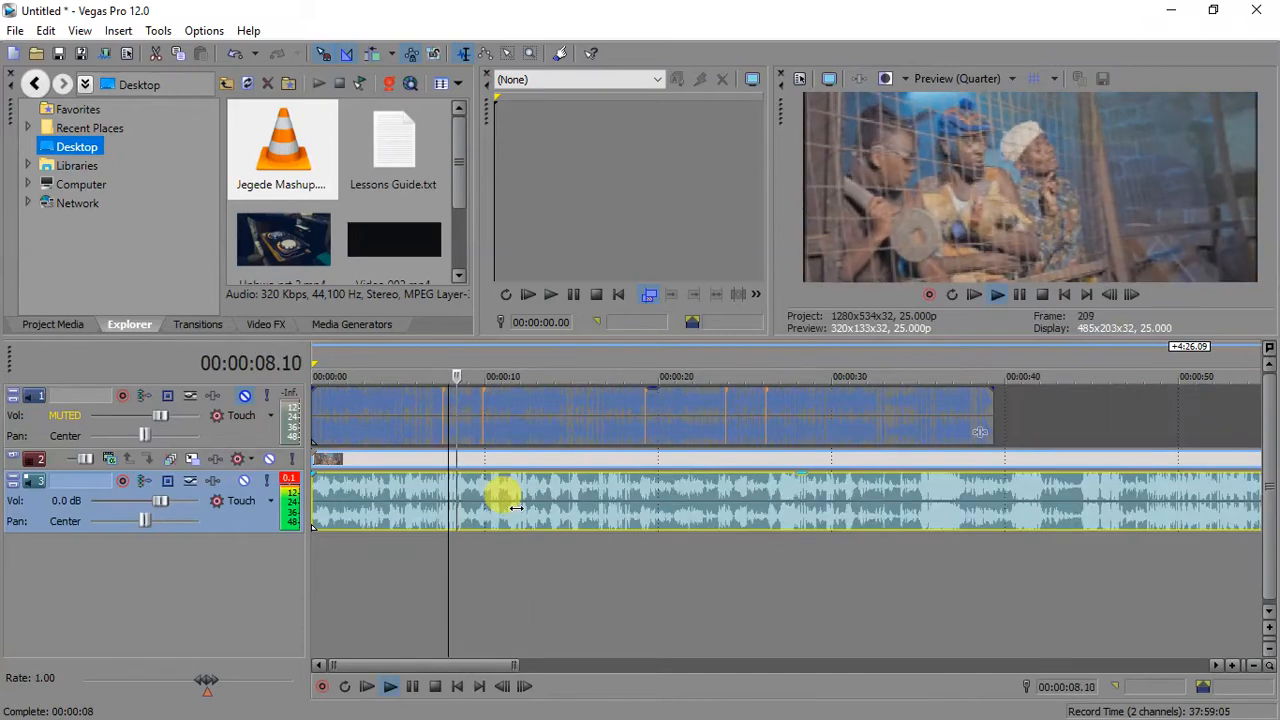
left_click(903, 522)
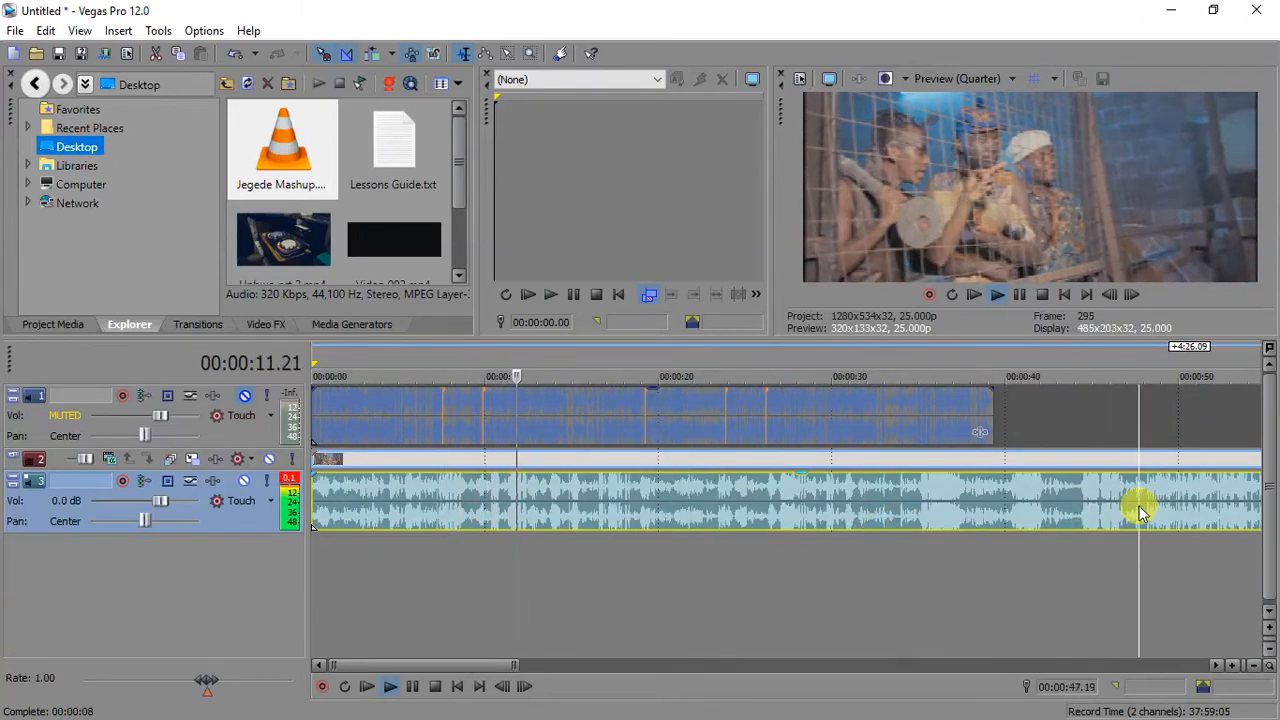
left_click(1138, 510)
scroll(1138, 505, "up", 2)
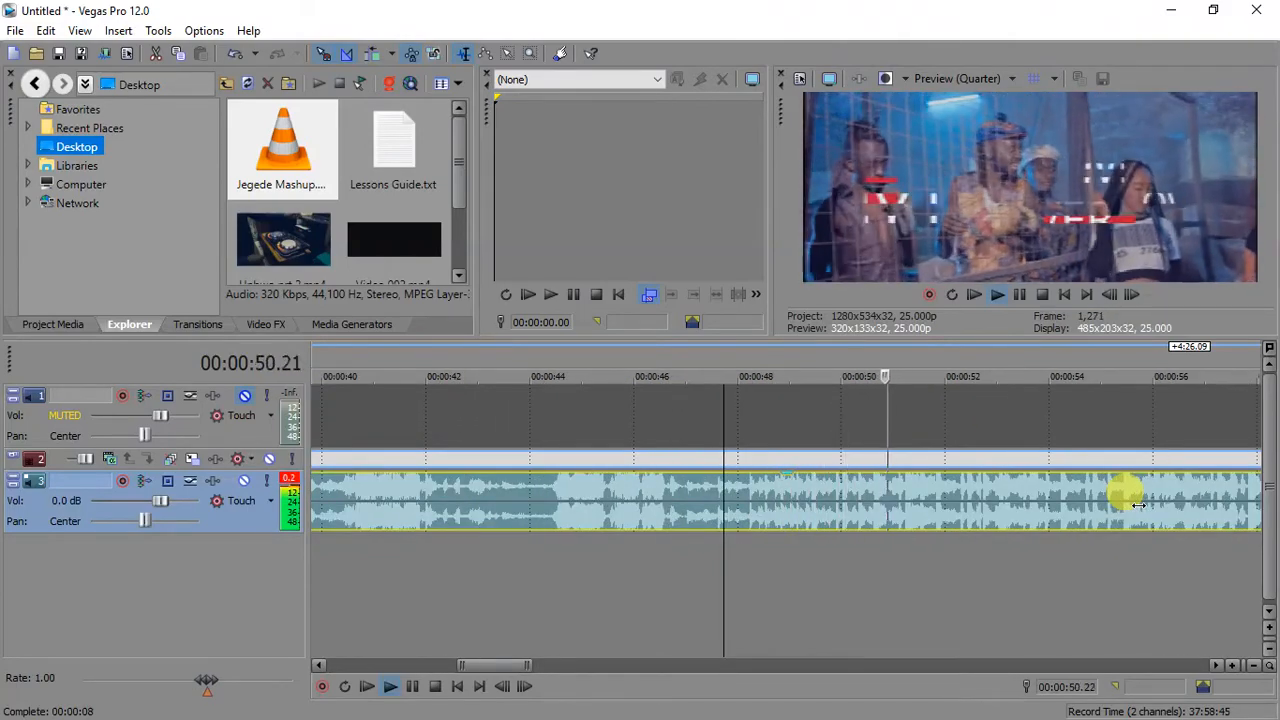
key("space")
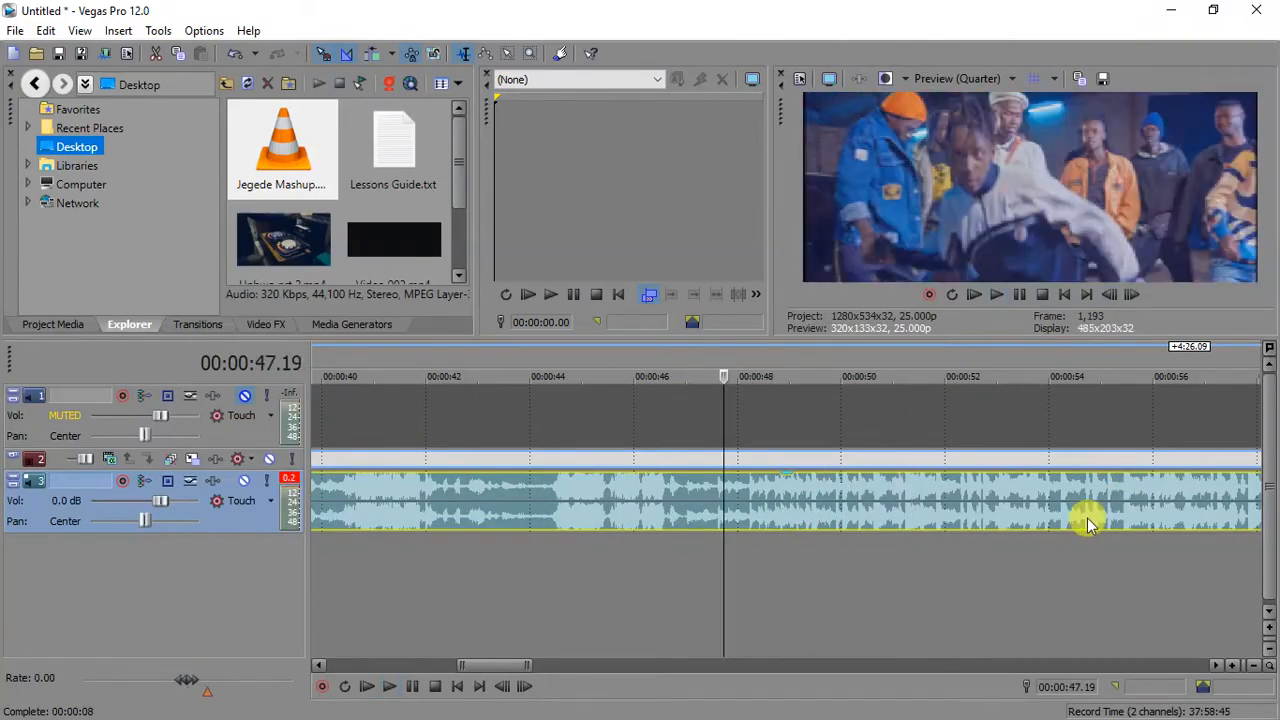
- Split the video and its audio at the beat onset near 00:00:49.11 and delete the part before the split
left_click(812, 520)
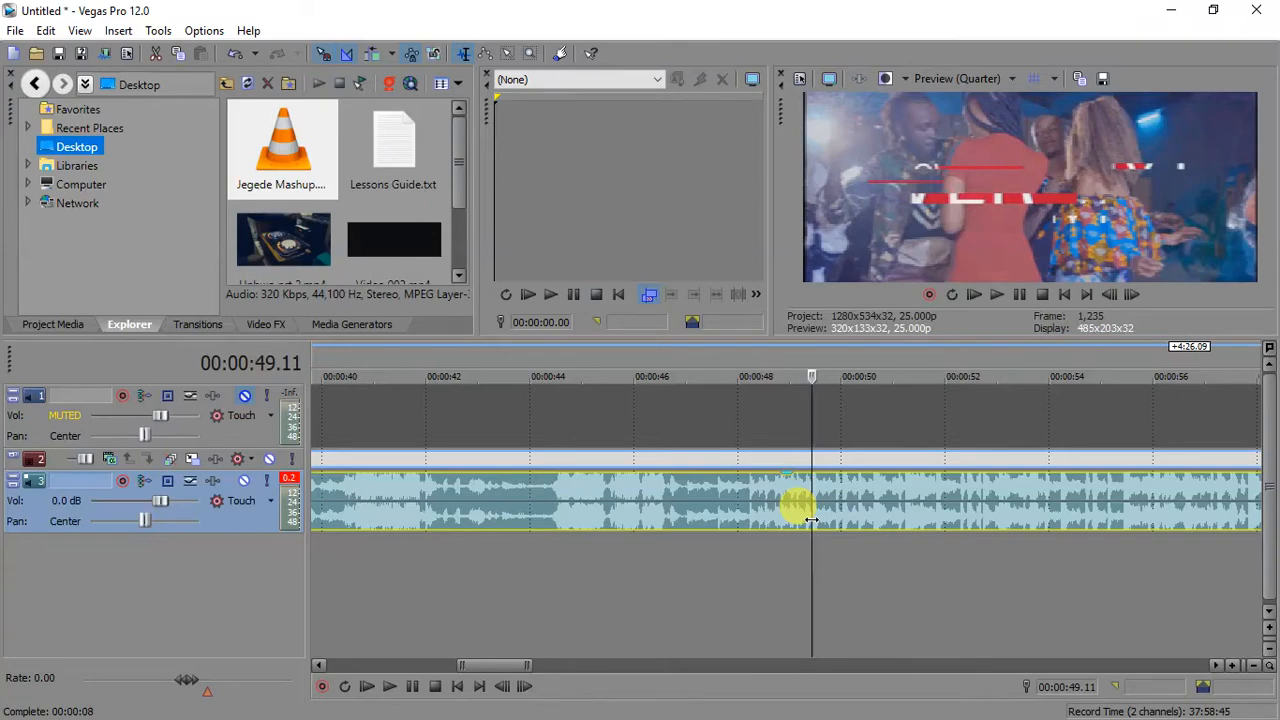
scroll(811, 520, "up", 8)
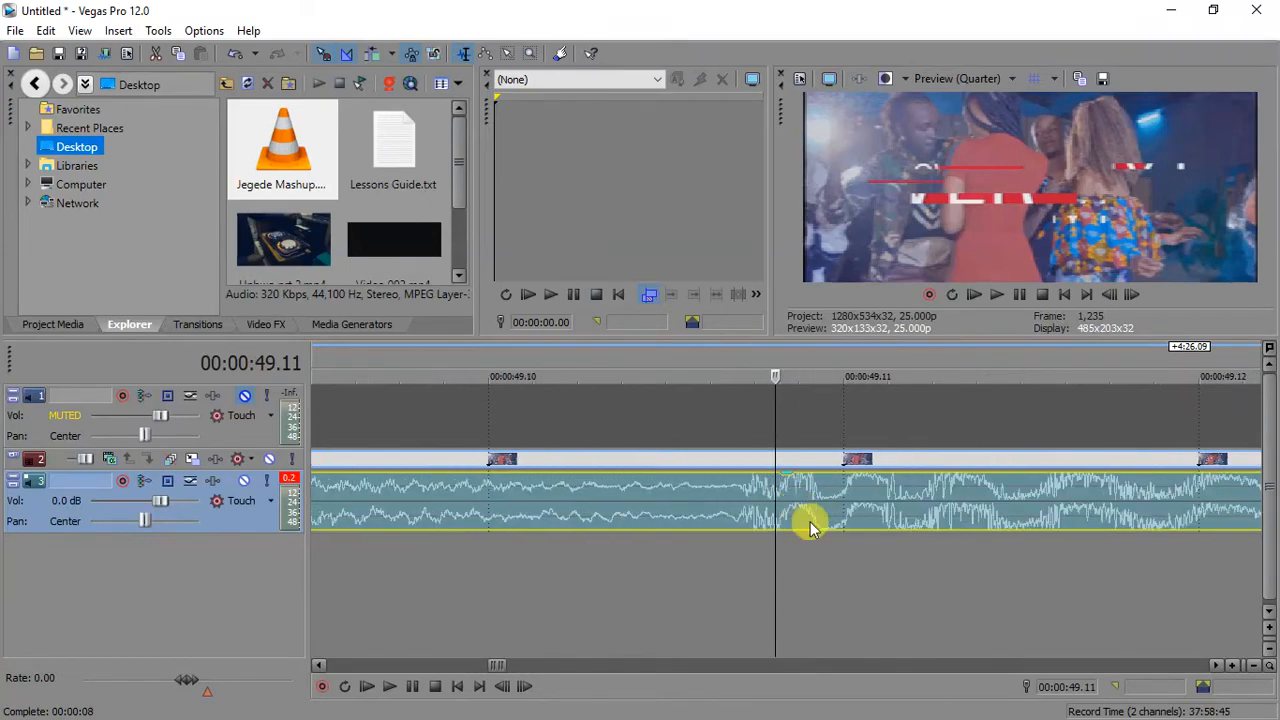
left_click(734, 525)
left_click(738, 528)
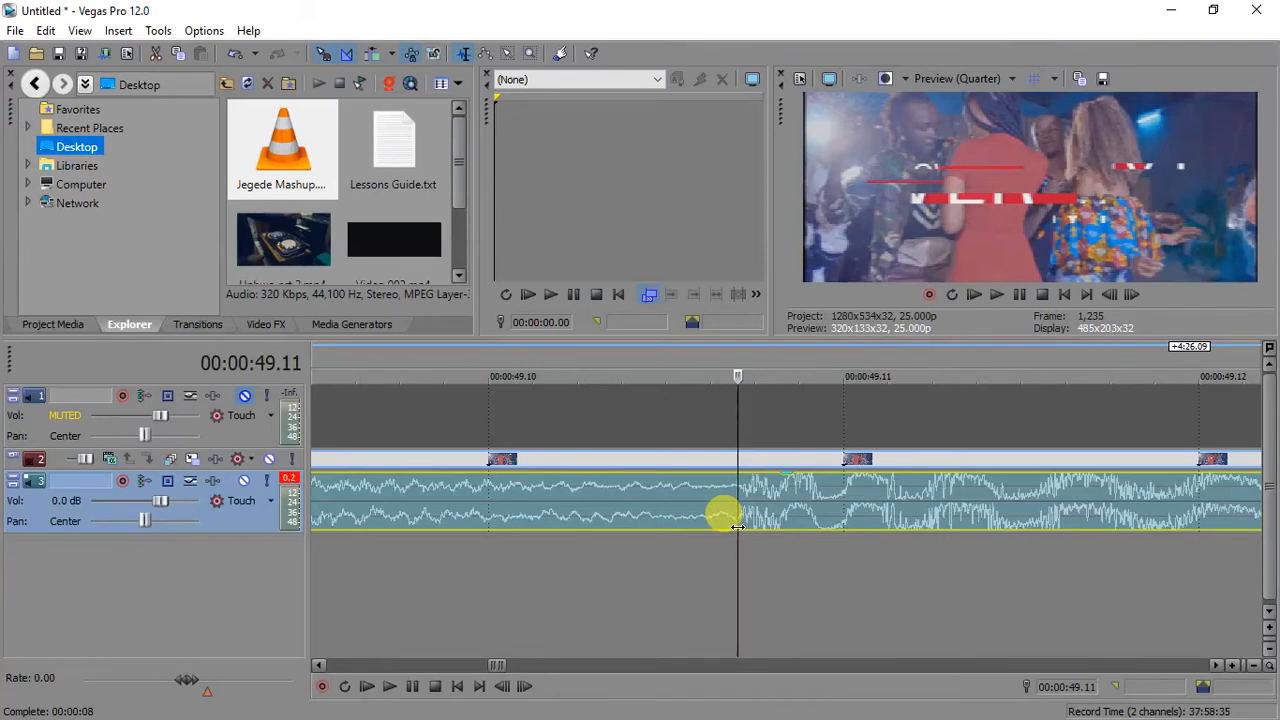
scroll(737, 527, "down", 2)
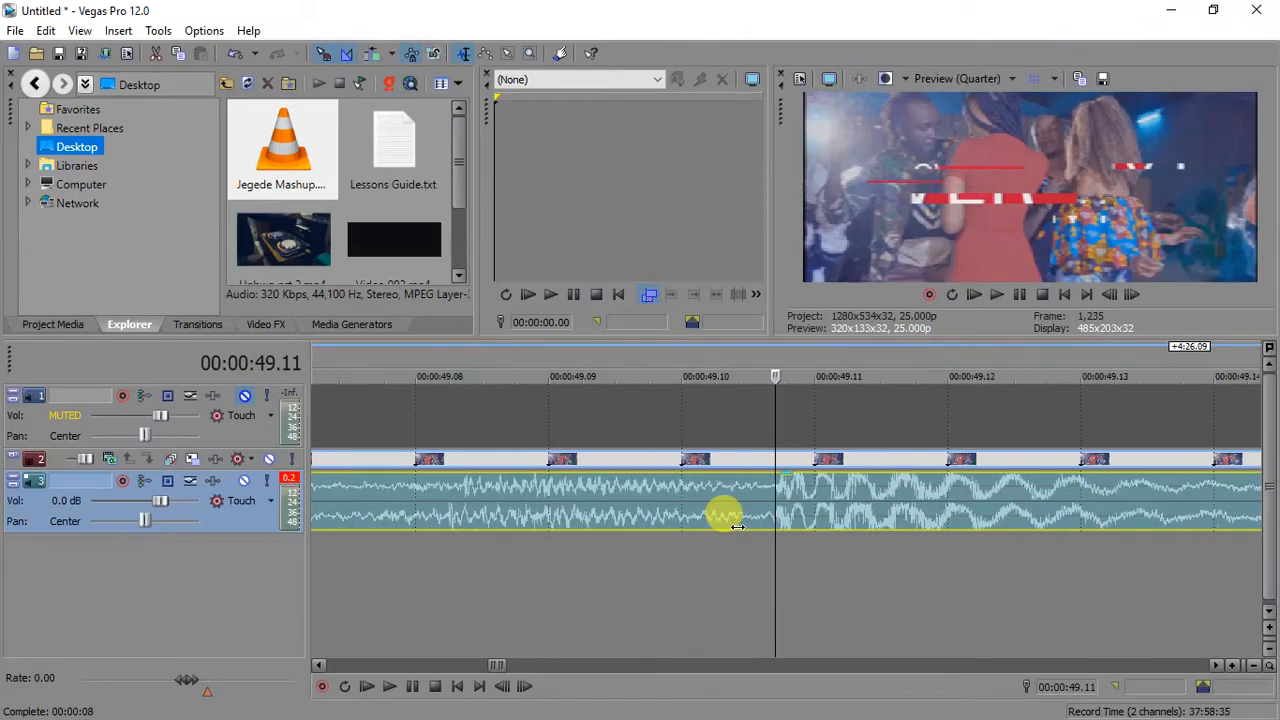
scroll(737, 527, "down", 1)
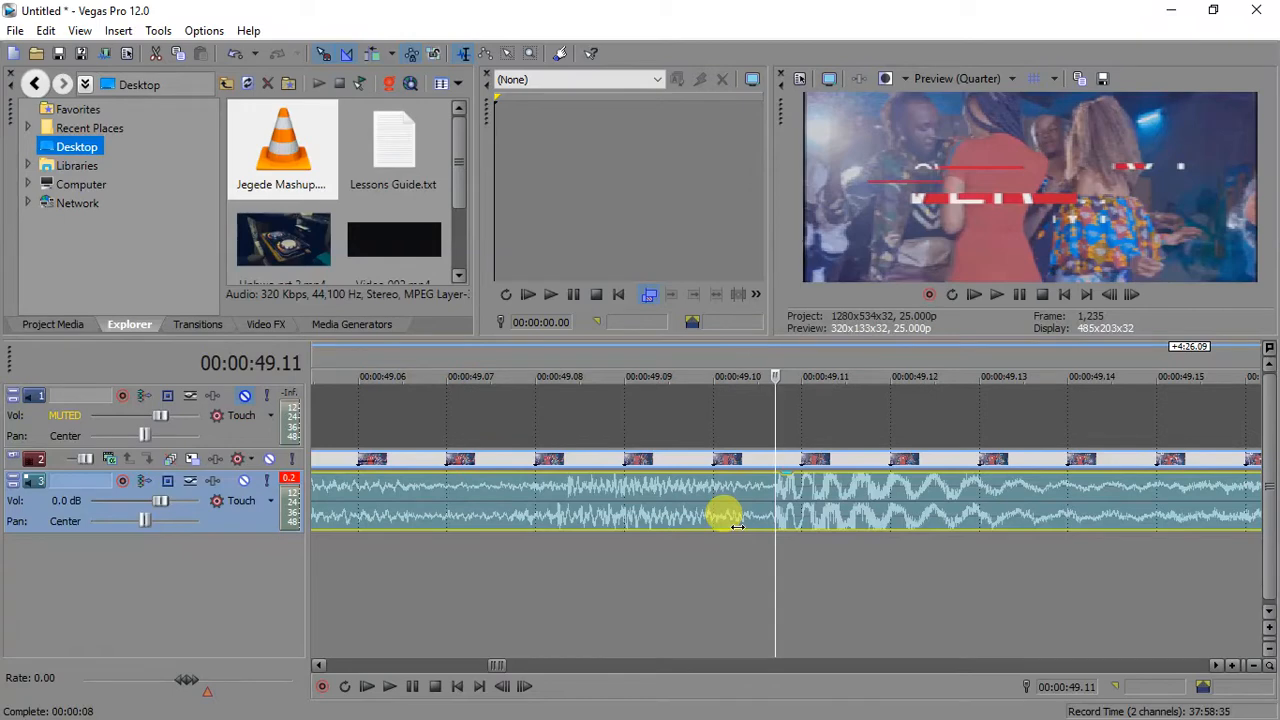
key("s")
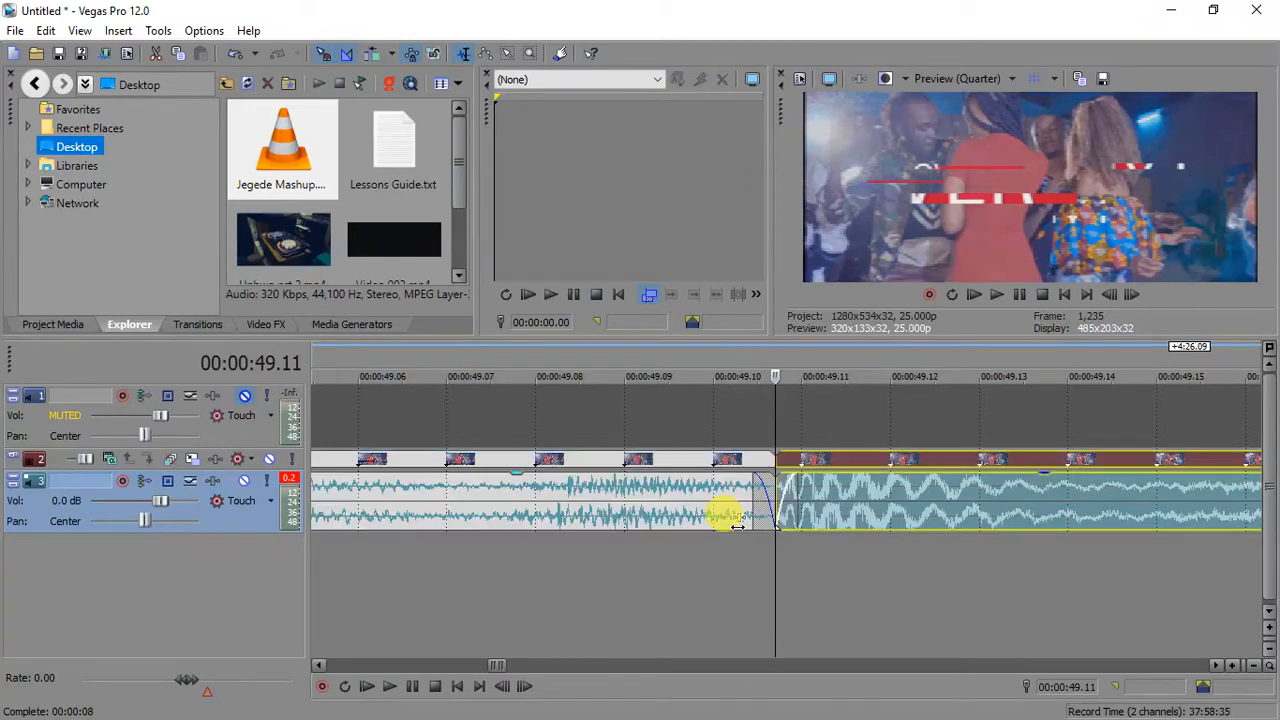
left_click(635, 503)
key("Delete")
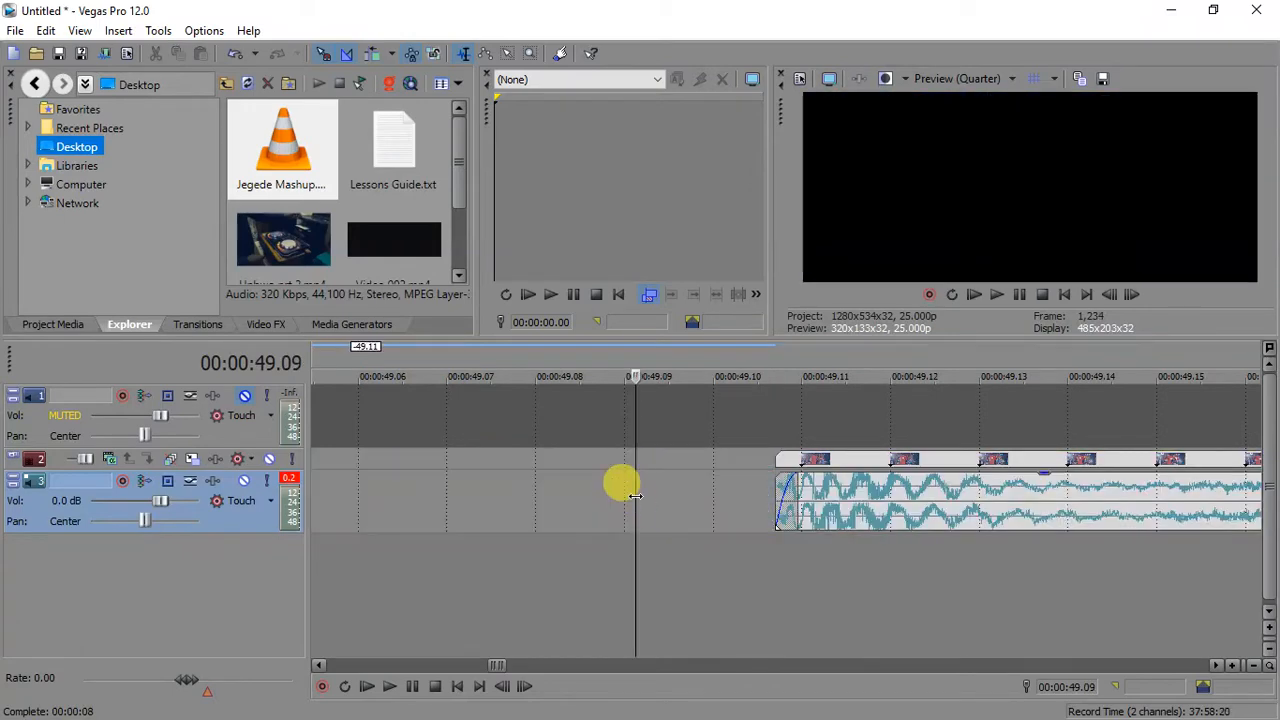
- Move the remaining video and its audio to the start of the timeline and unmute the mashup on track 1
left_click(789, 503)
scroll(792, 505, "down", 3)
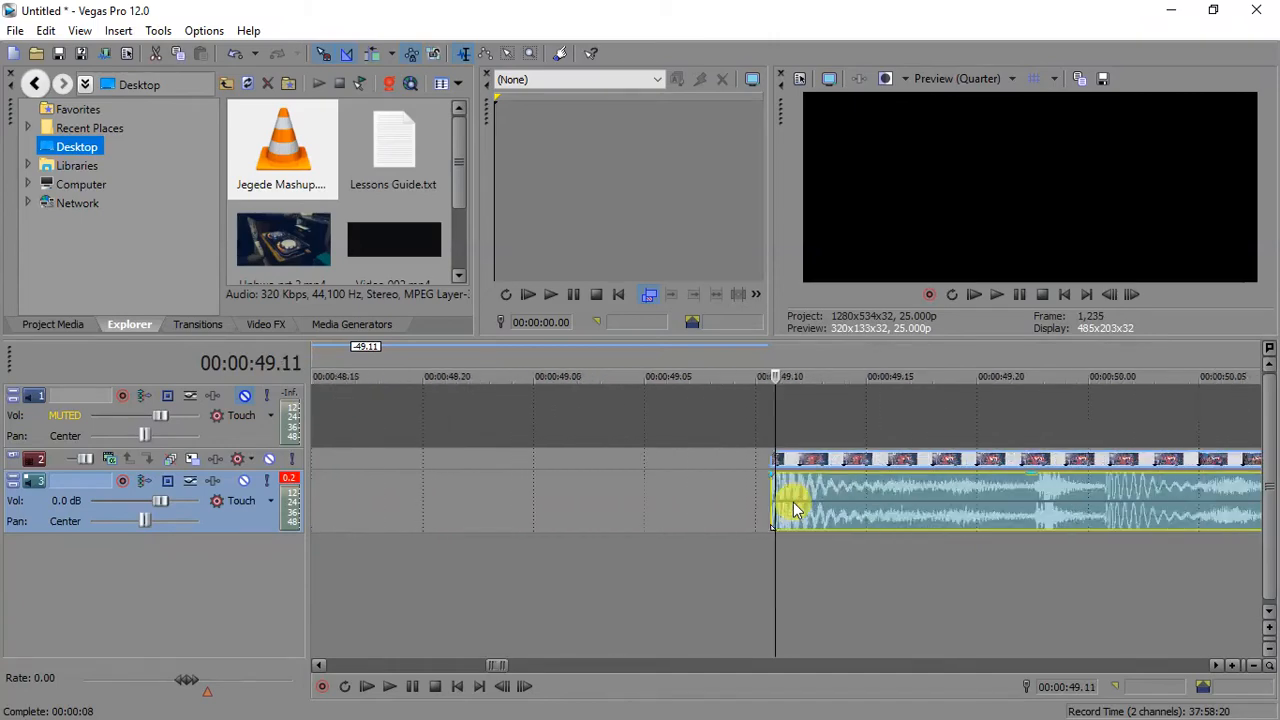
scroll(793, 510, "down", 5)
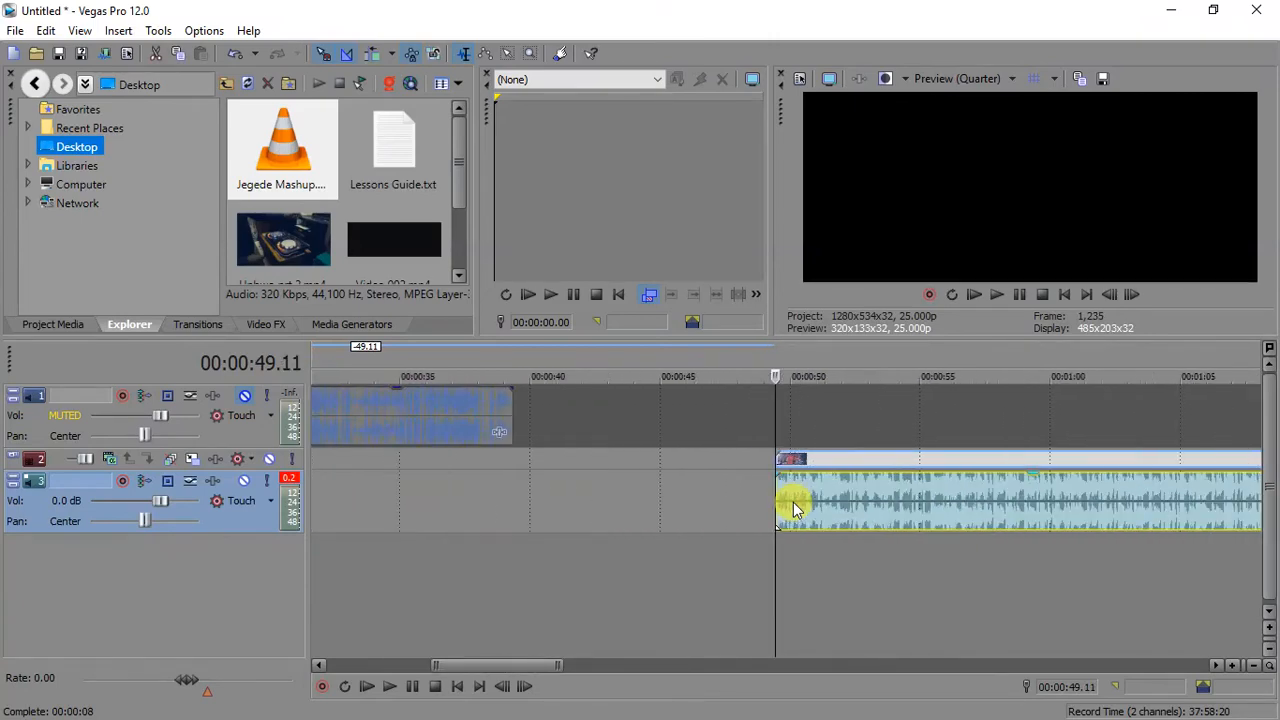
scroll(792, 506, "down", 3)
left_click_drag(768, 506, 360, 491)
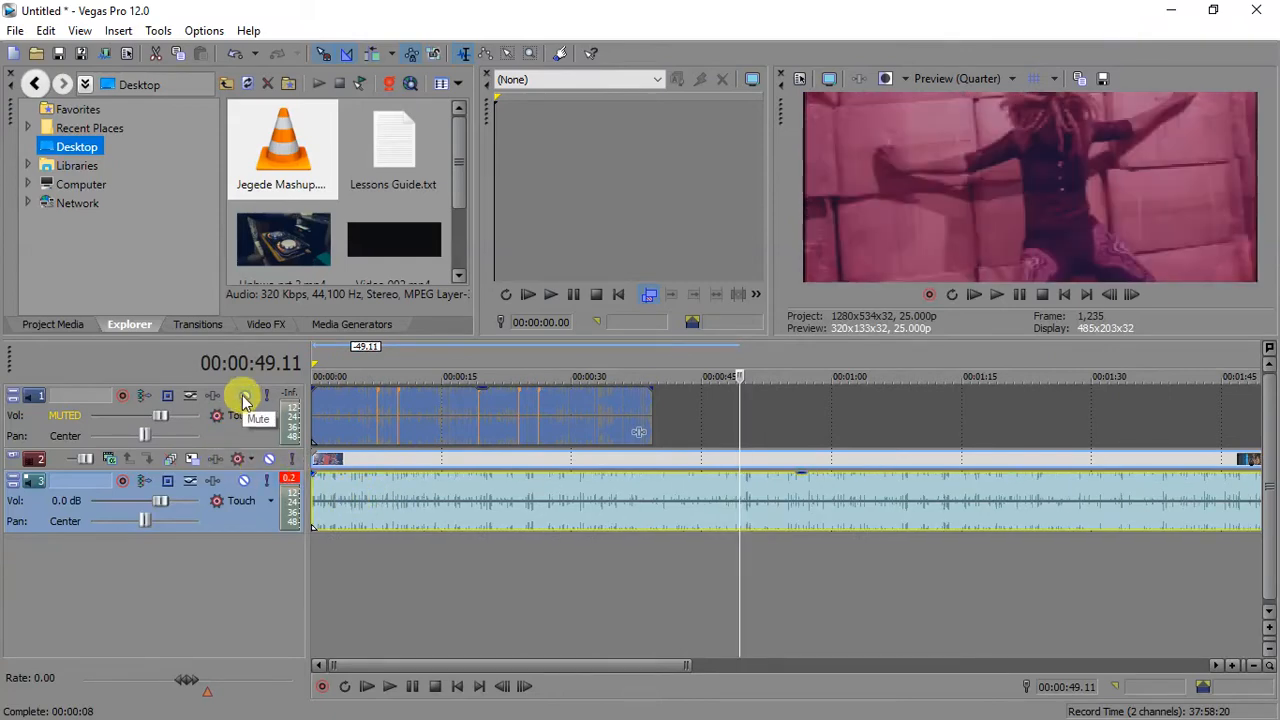
left_click(245, 398)
- Shift the video with its audio so its first beat lines up with the mashup's beat at about 00:00:00.15
left_click(313, 497)
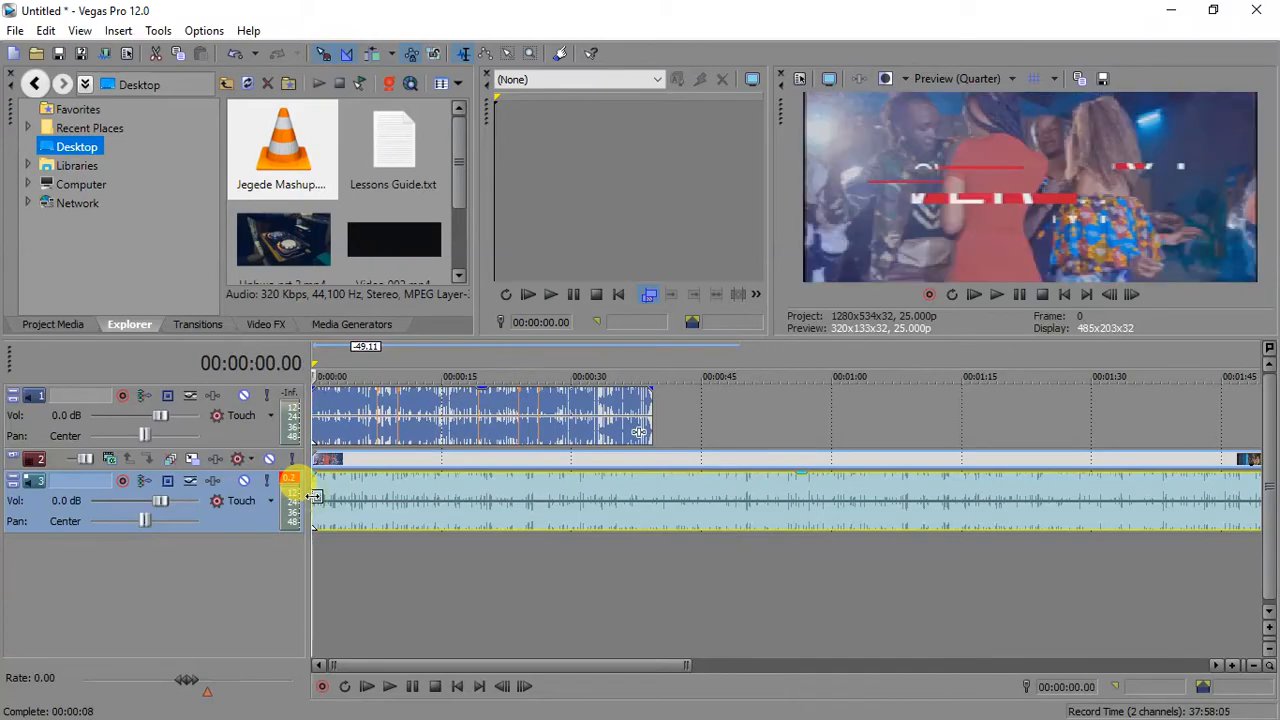
scroll(313, 497, "up", 10)
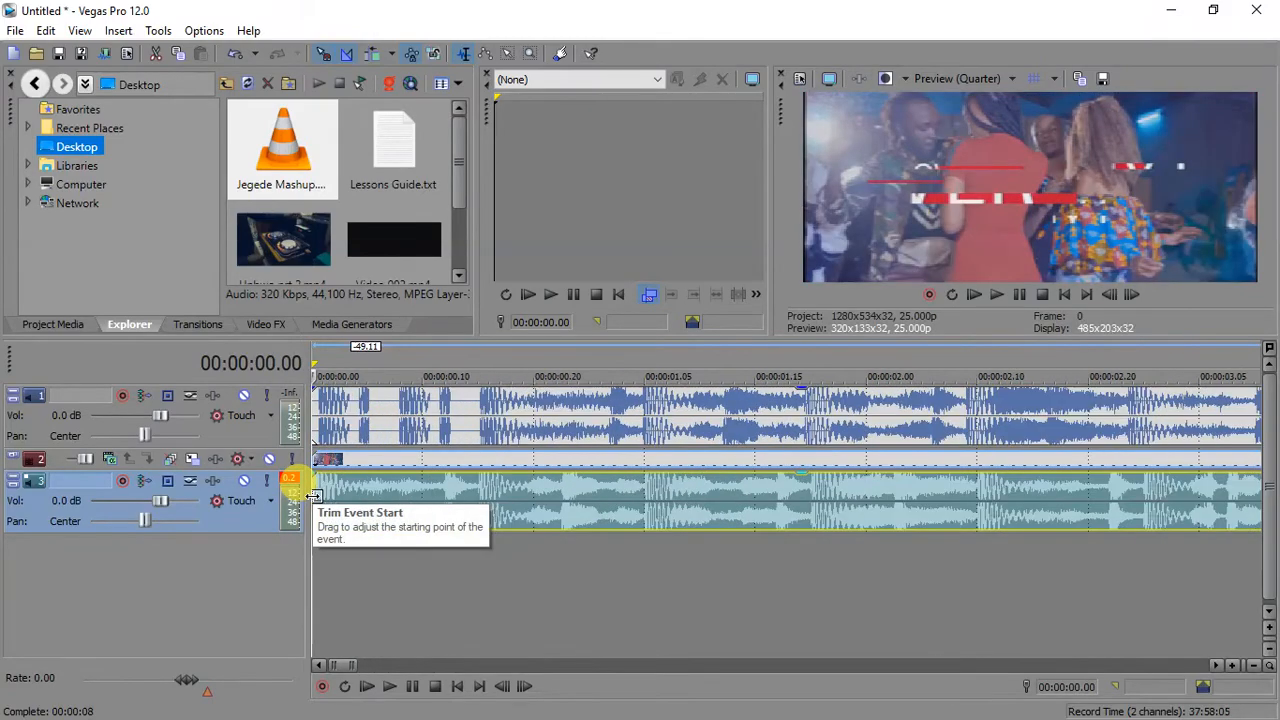
scroll(313, 497, "up", 2)
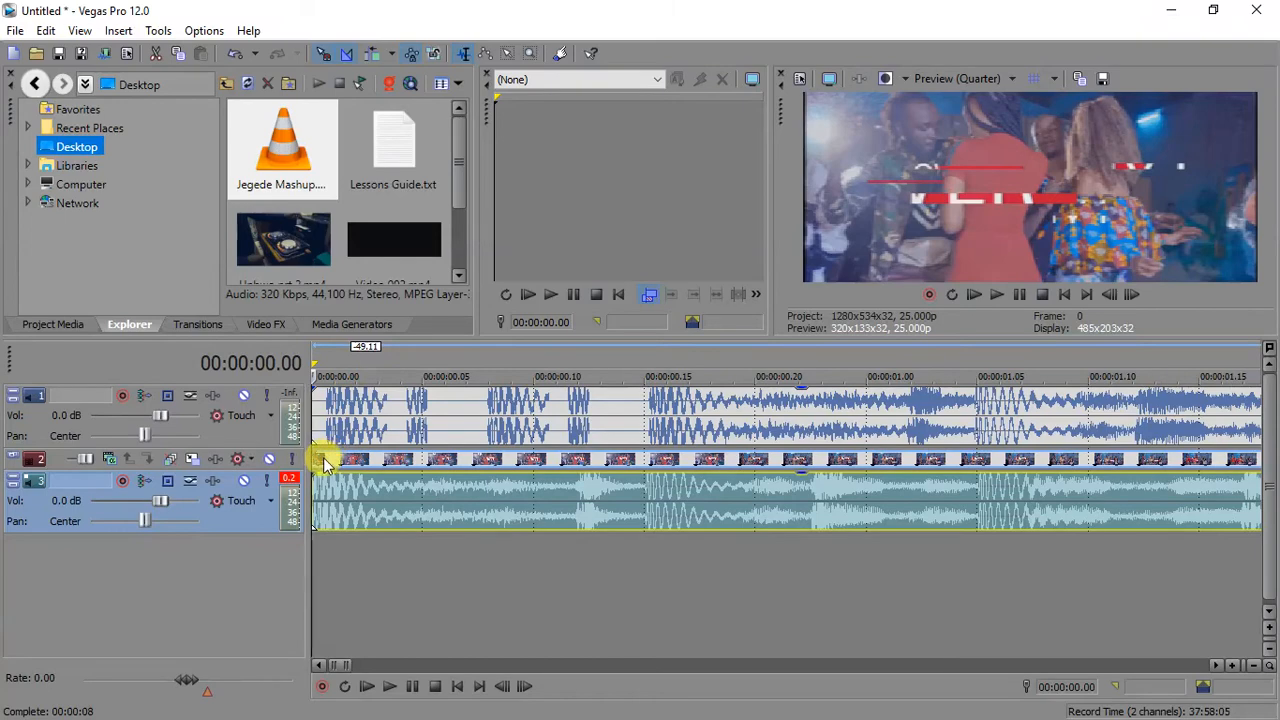
left_click_drag(325, 463, 649, 461)
scroll(649, 461, "up", 6)
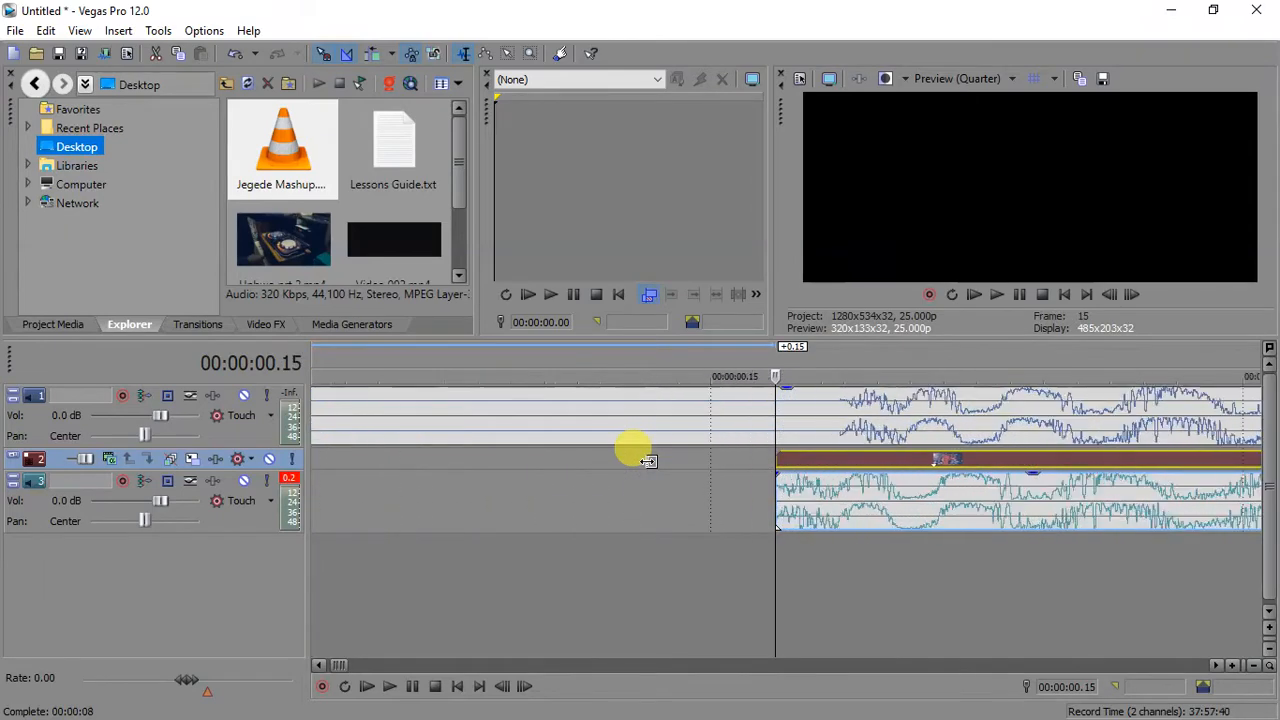
scroll(629, 449, "up", 1)
left_click_drag(900, 495, 965, 490)
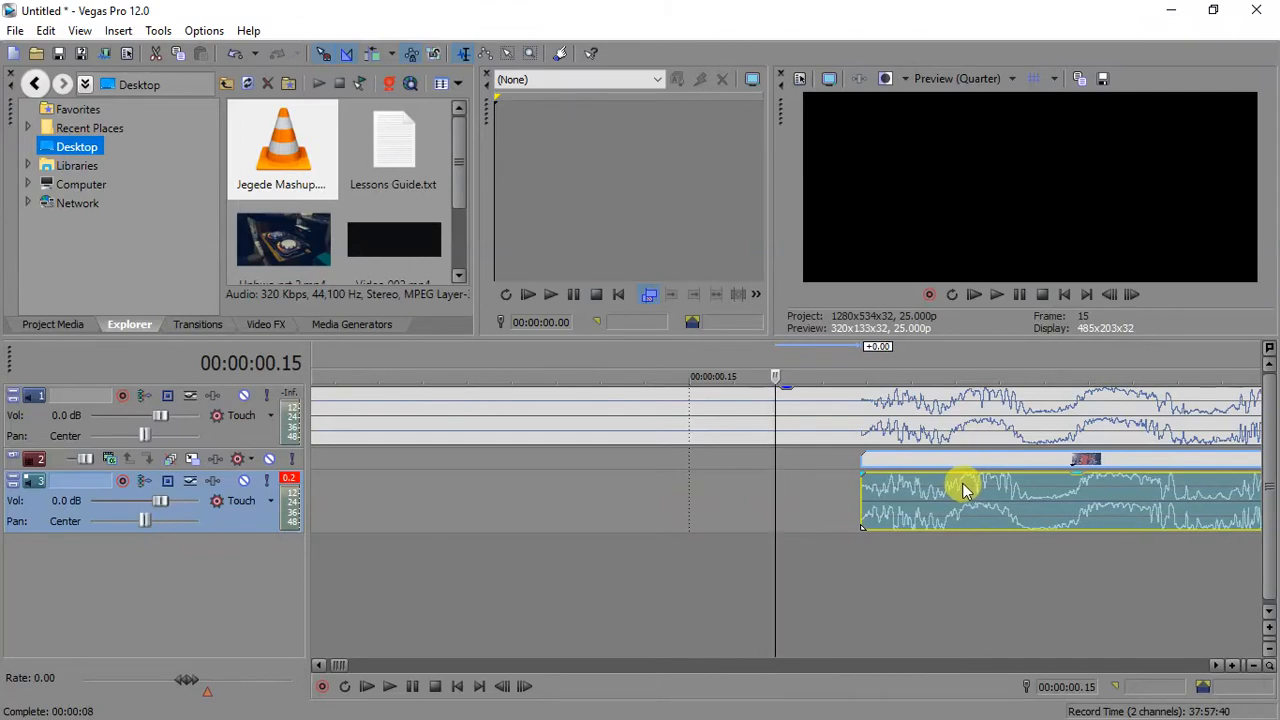
- Add an unnamed marker at the aligned start of the video clip, at 00:00:00.15
left_click(860, 480)
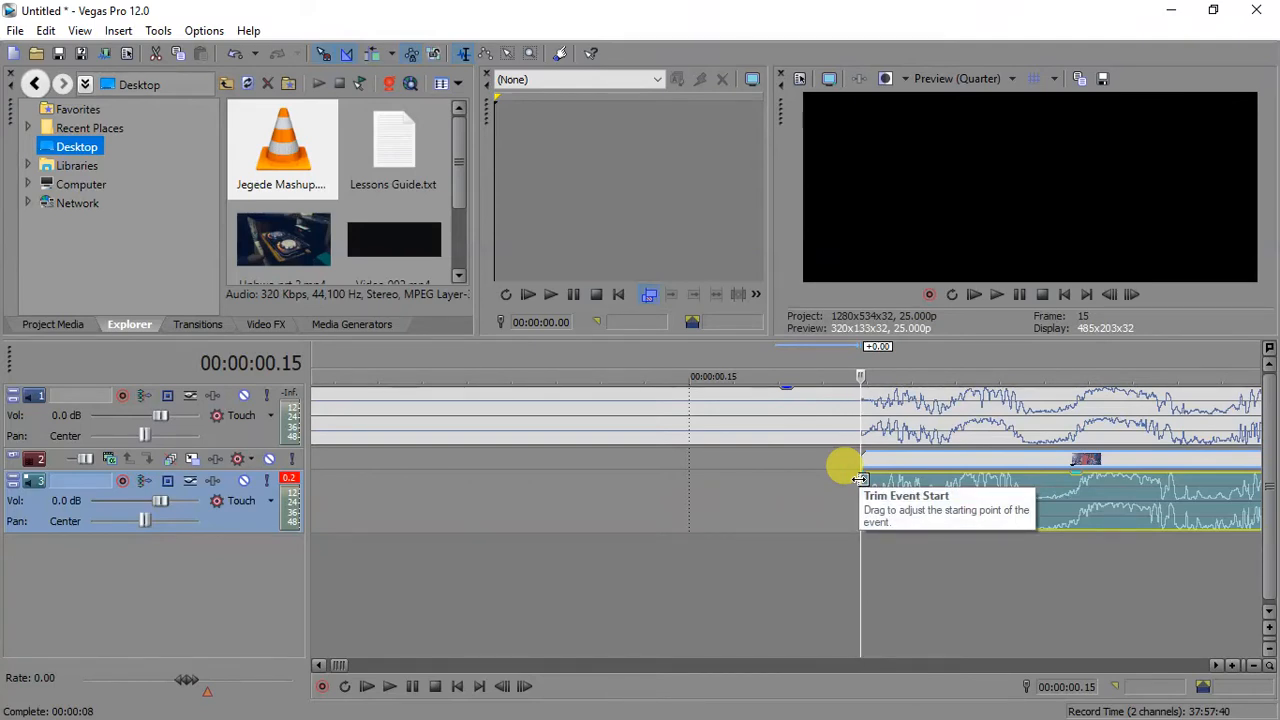
key("m")
key("Return")
scroll(858, 480, "up", 8)
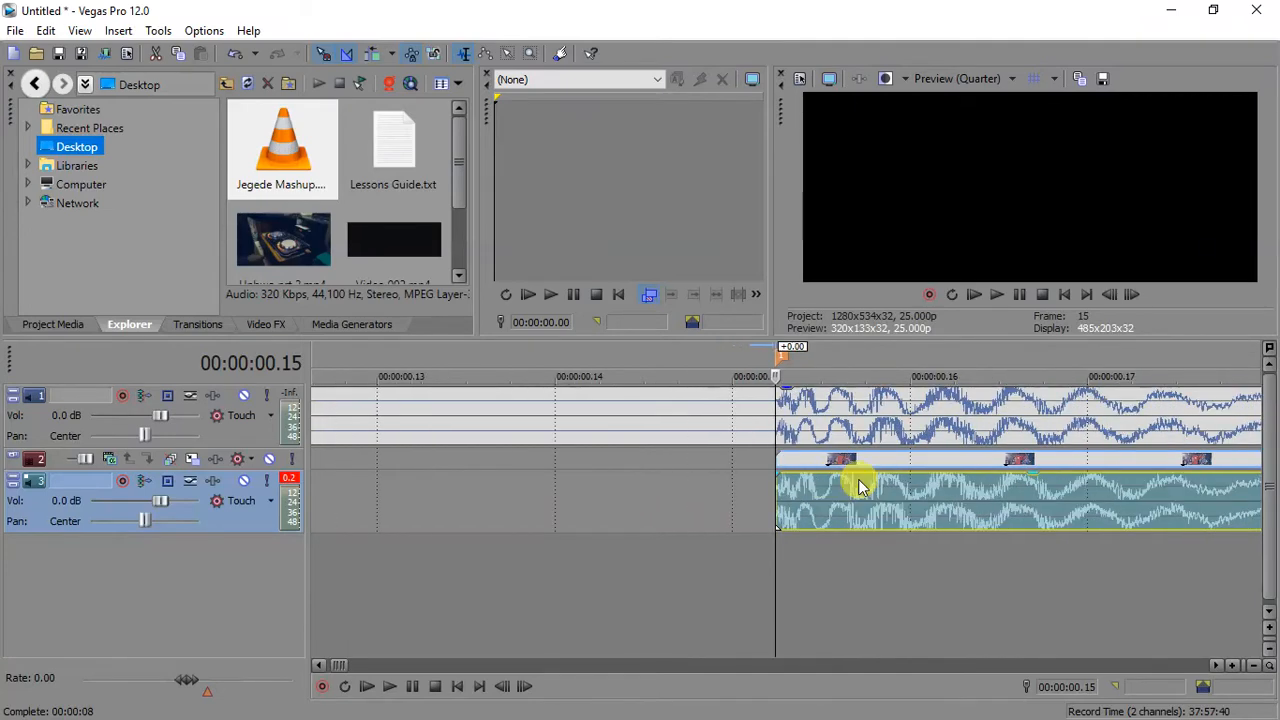
- Compare the mashup and video audio waveforms at the next beat near 00:00:01.05 for timing drift
scroll(858, 485, "down", 2)
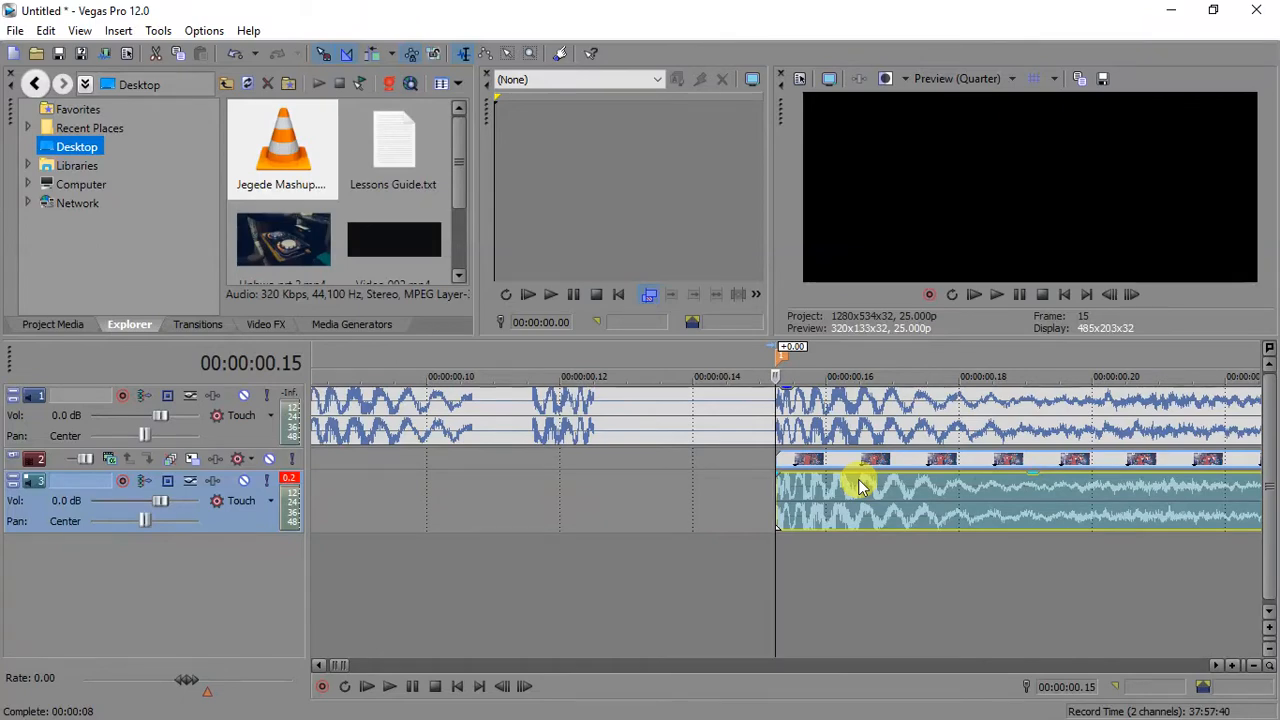
scroll(858, 485, "down", 5)
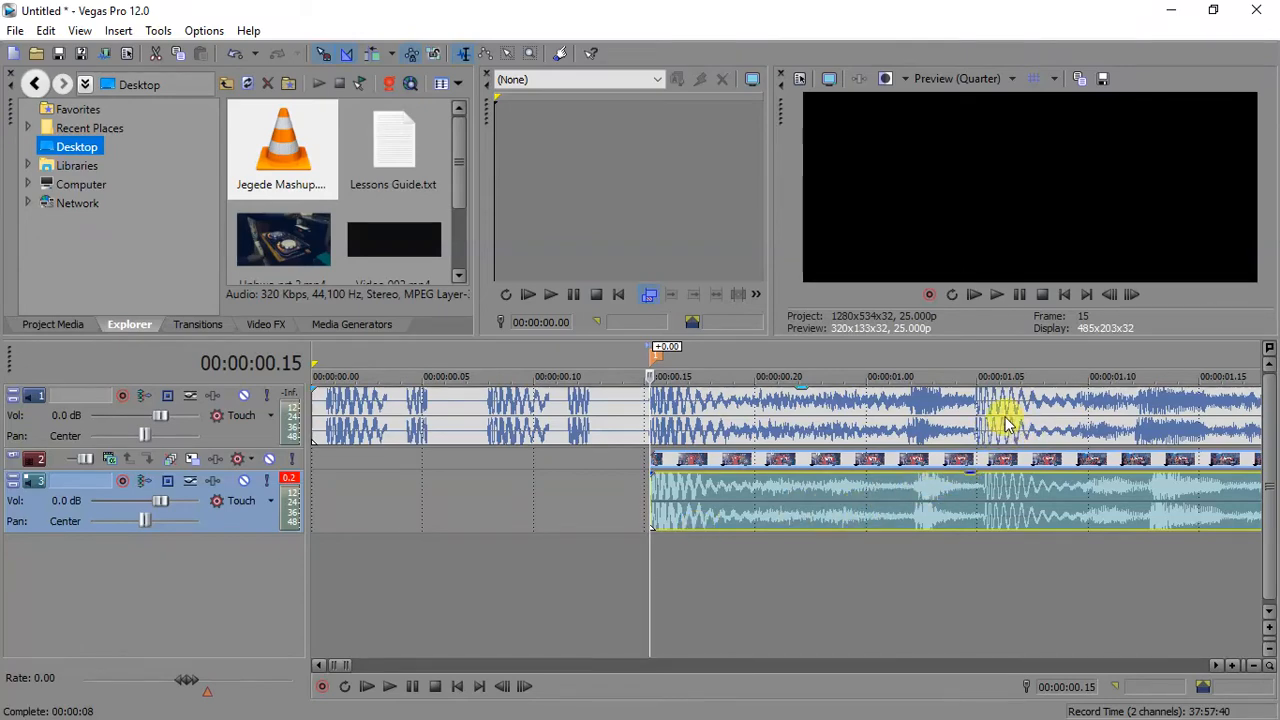
left_click(975, 458)
scroll(975, 463, "up", 3)
scroll(975, 463, "up", 2)
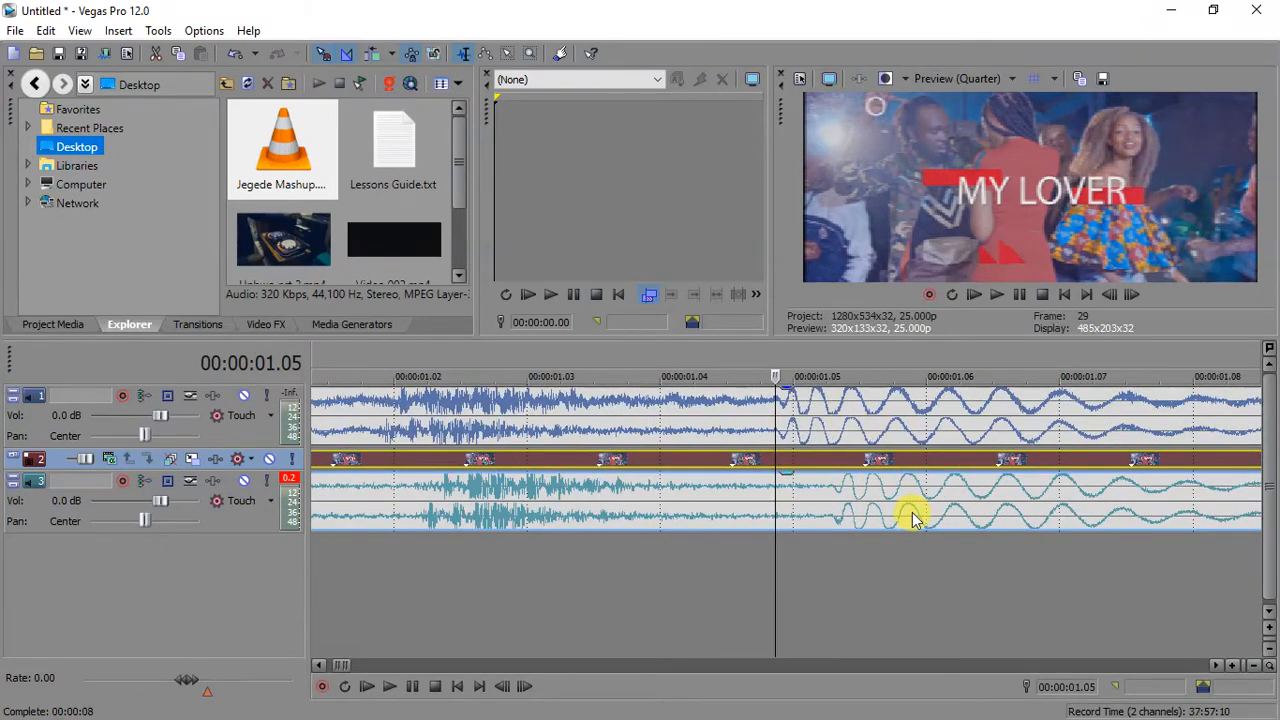
scroll(912, 517, "down", 5)
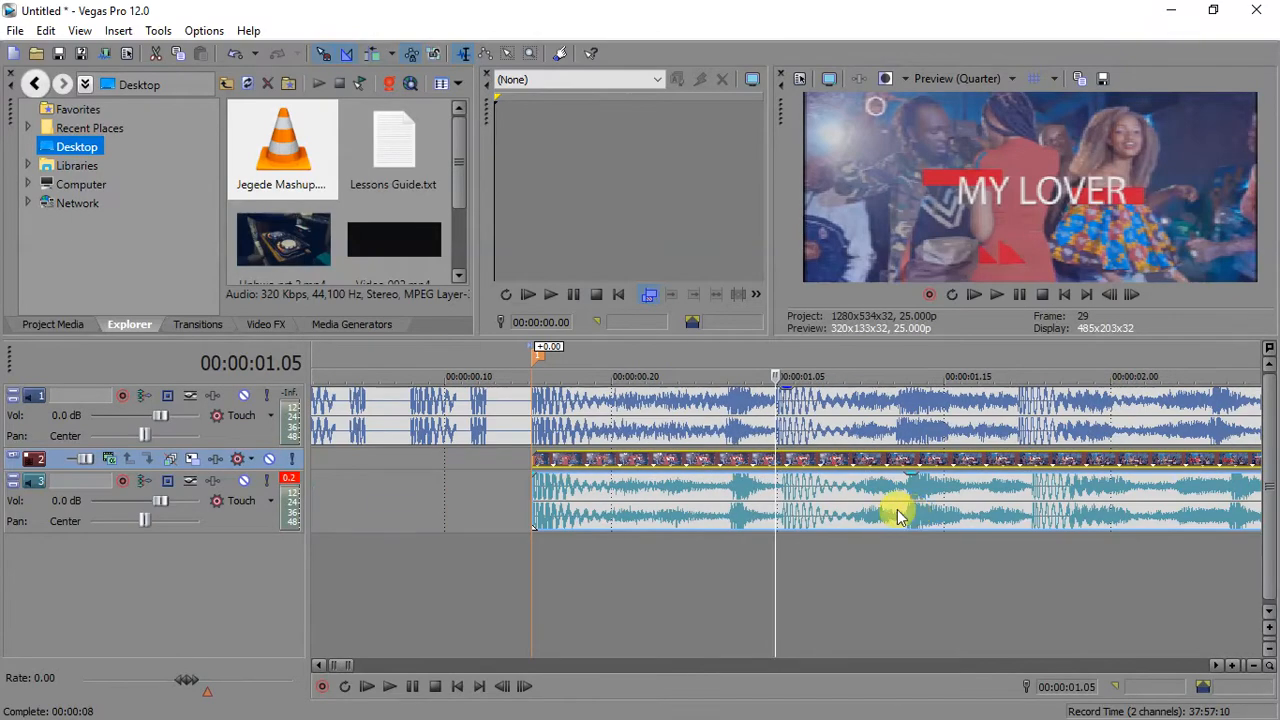
- Play both audio tracks together from the marker for about three seconds to check their sync
left_click(533, 497)
scroll(532, 498, "down", 2)
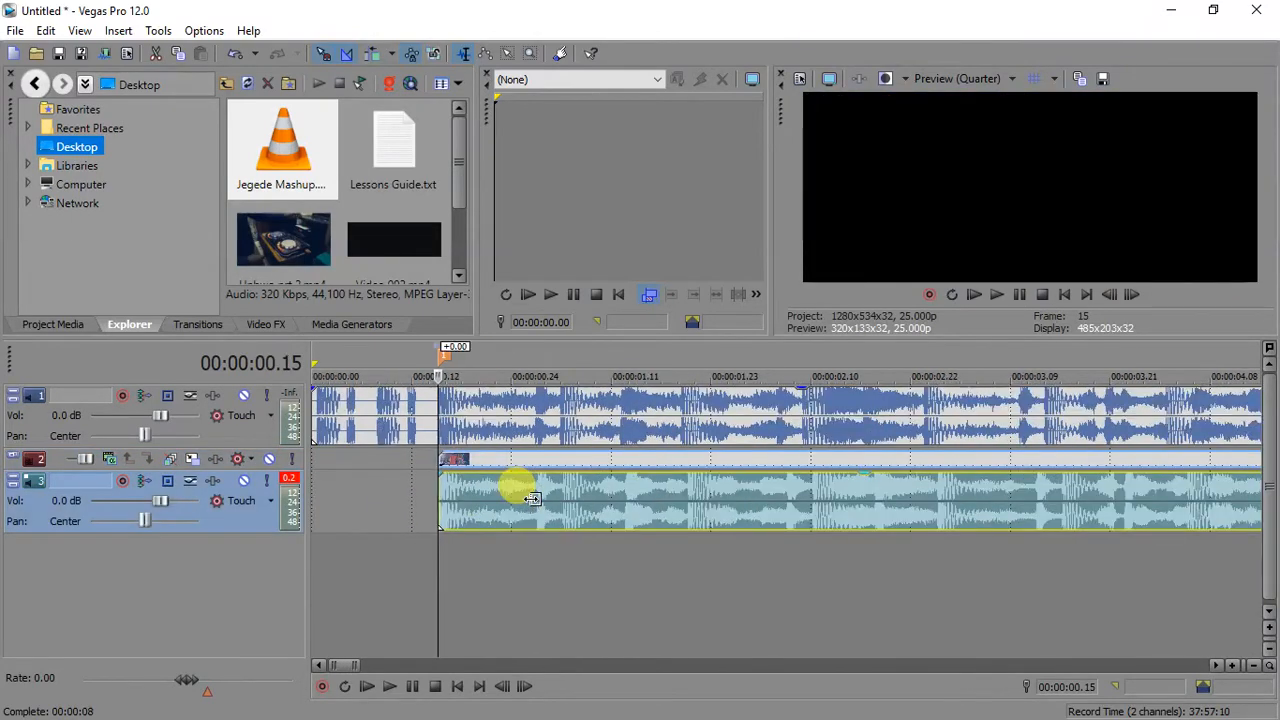
key("space")
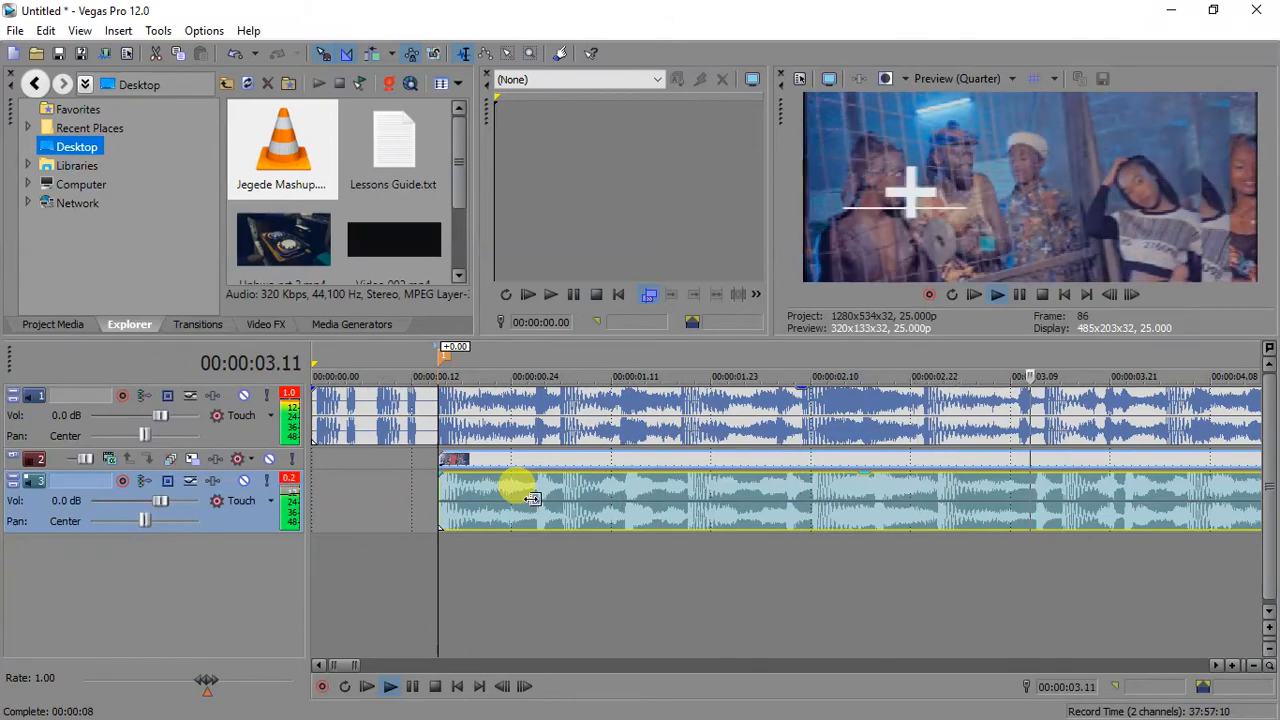
key("space")
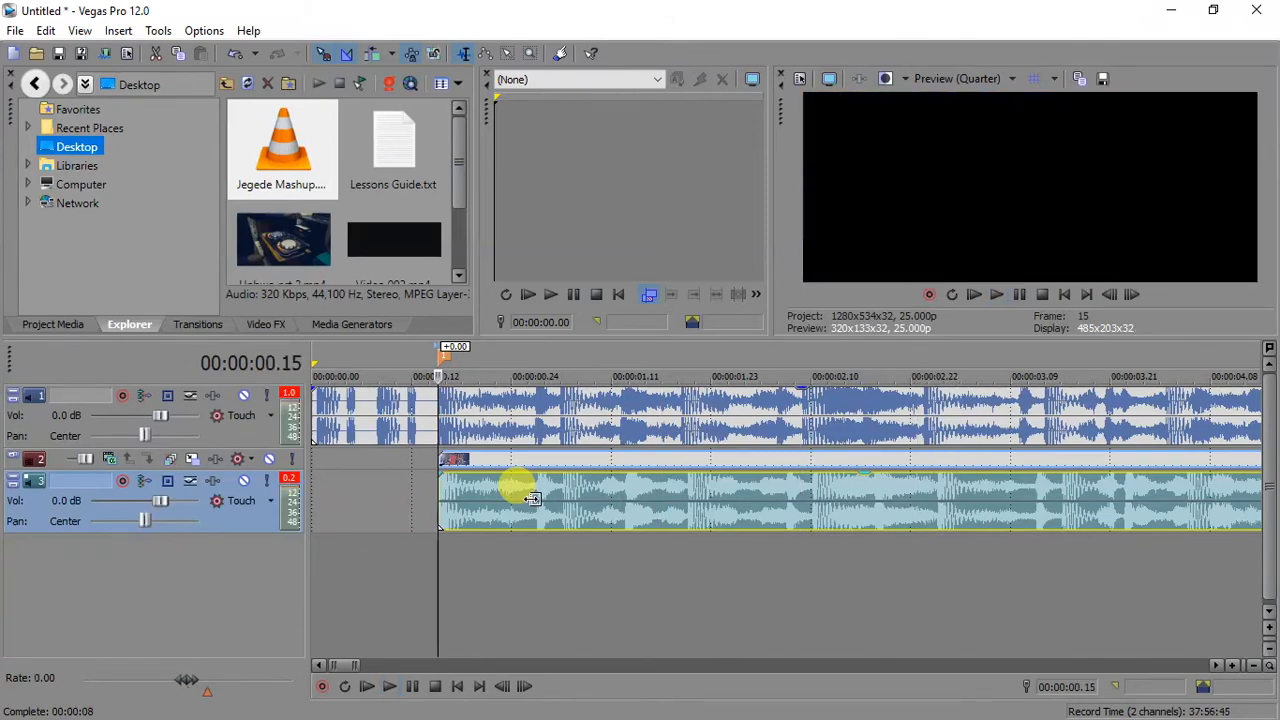
- Split the video and its audio at 00:00:01.22 and delete everything after the split
left_click(703, 490)
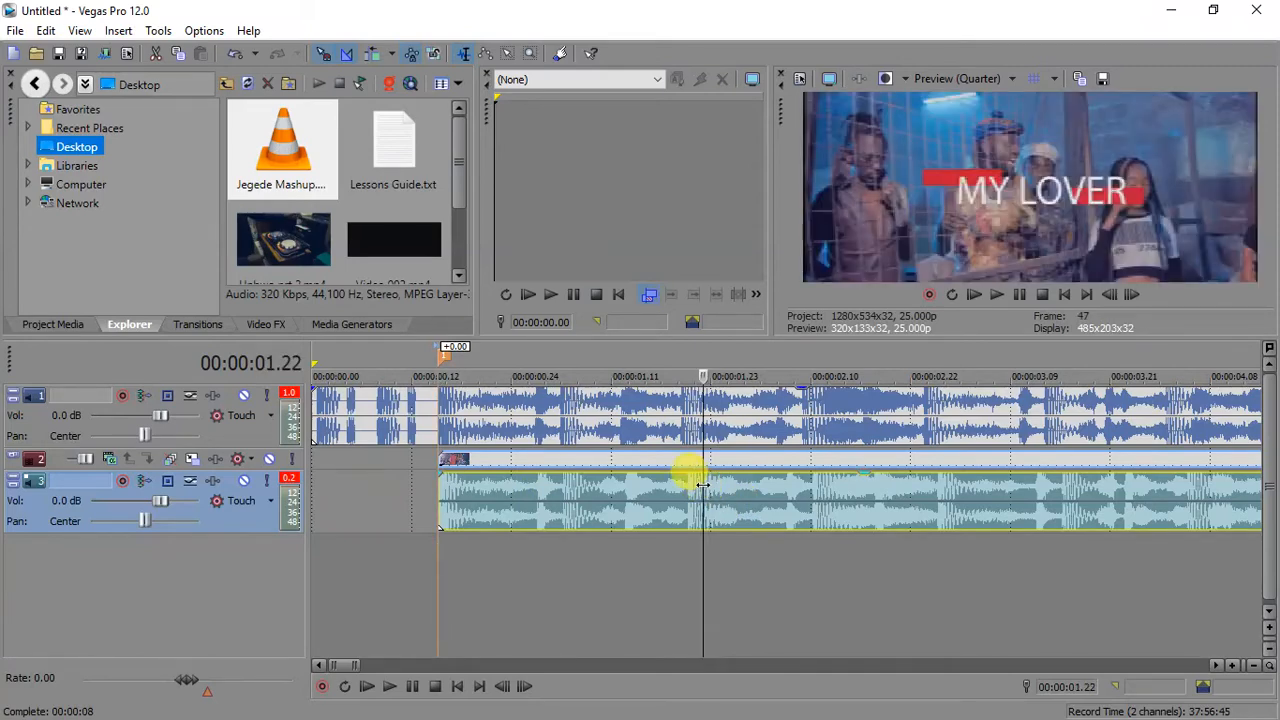
key("s")
key("Delete")
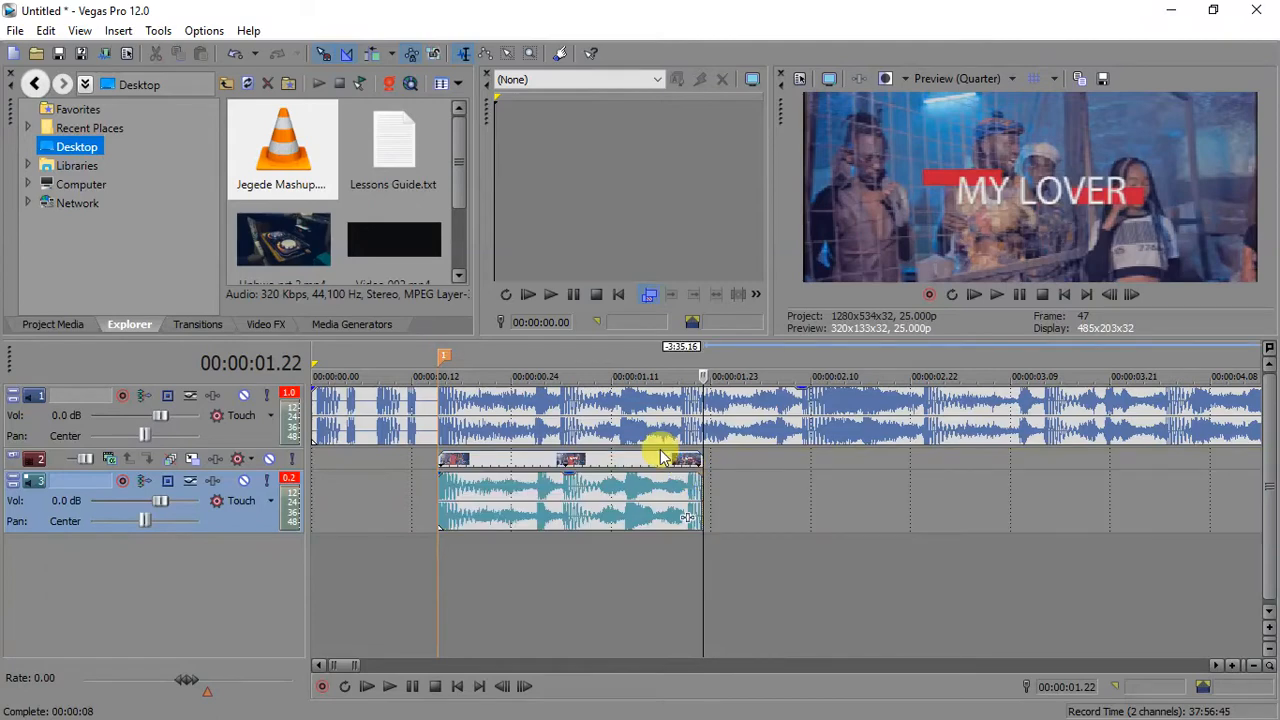
- Place the cursor on the mashup's beat at about 00:00:01.19 and remove the fade-out at the video audio's end
left_click(680, 467)
scroll(680, 467, "up", 4)
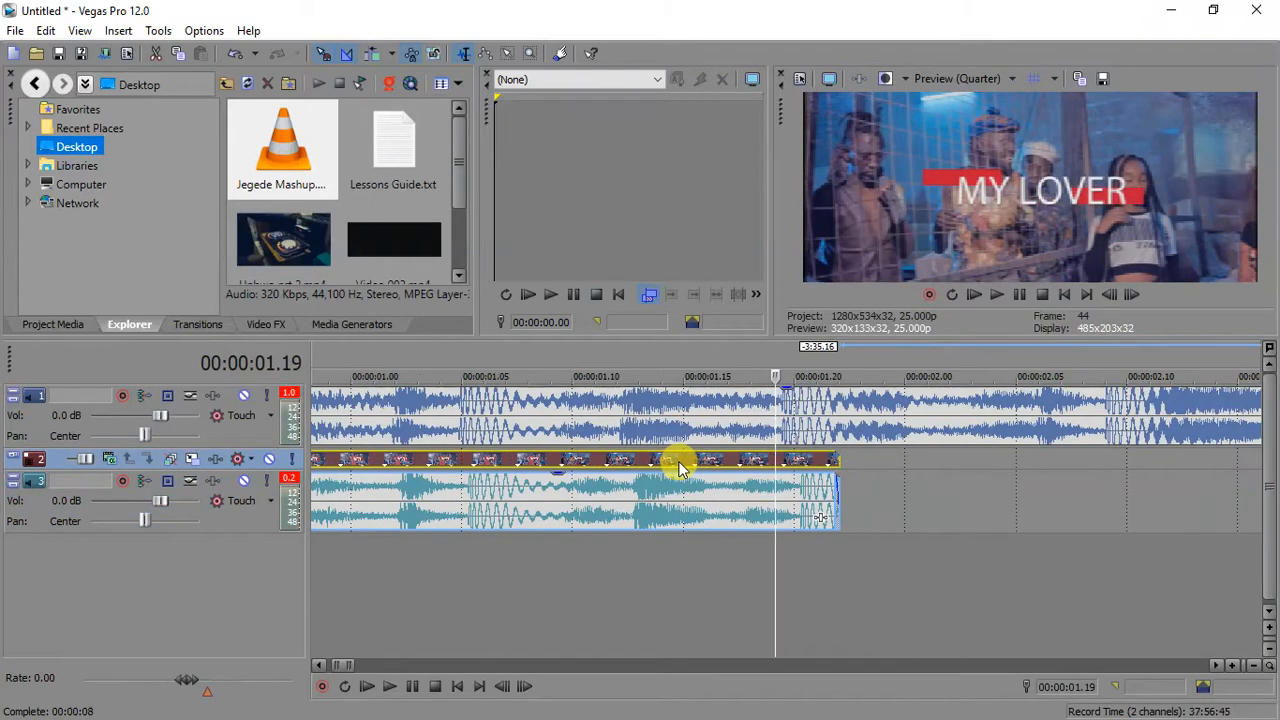
scroll(680, 467, "up", 2)
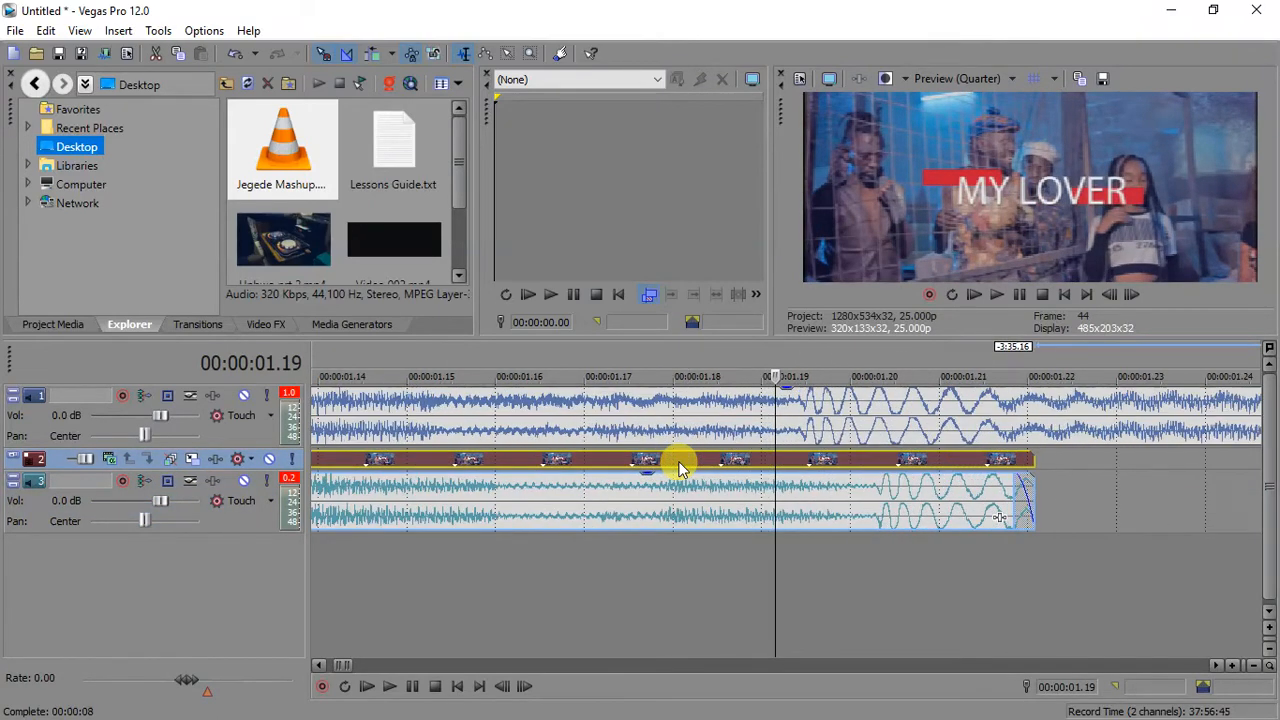
left_click(805, 465)
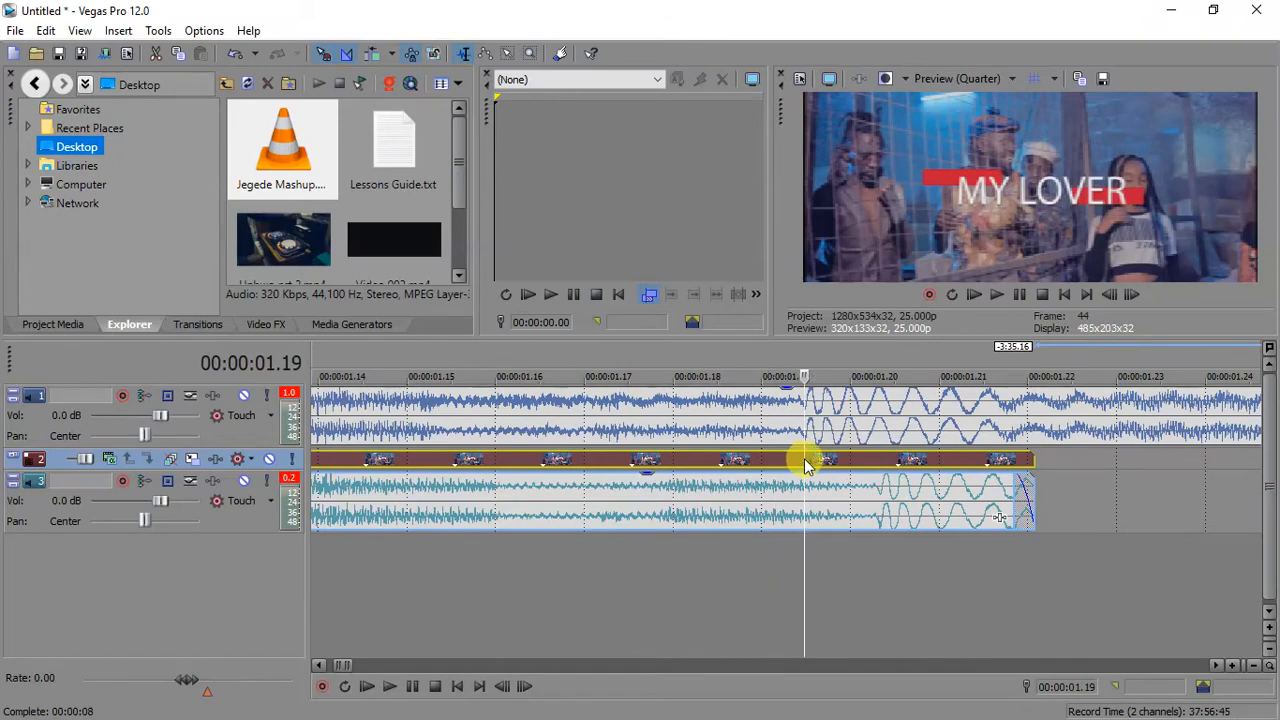
left_click(804, 459)
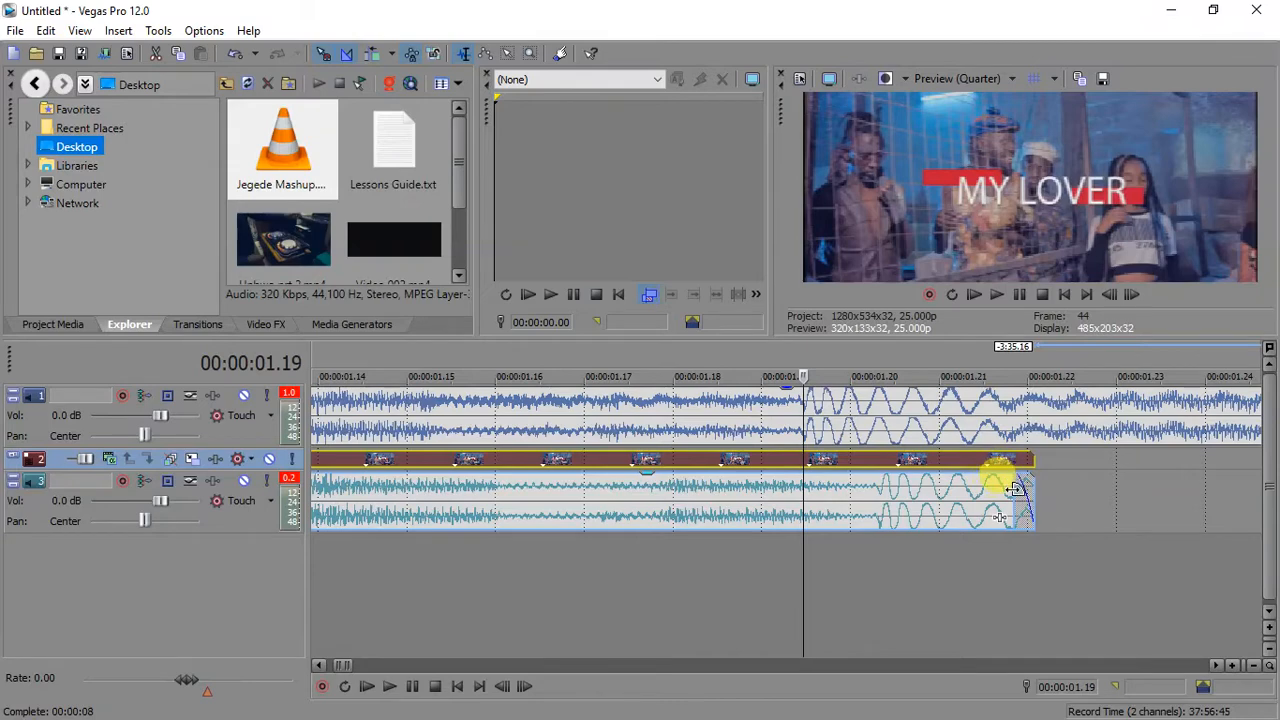
left_click_drag(1015, 489, 1130, 492)
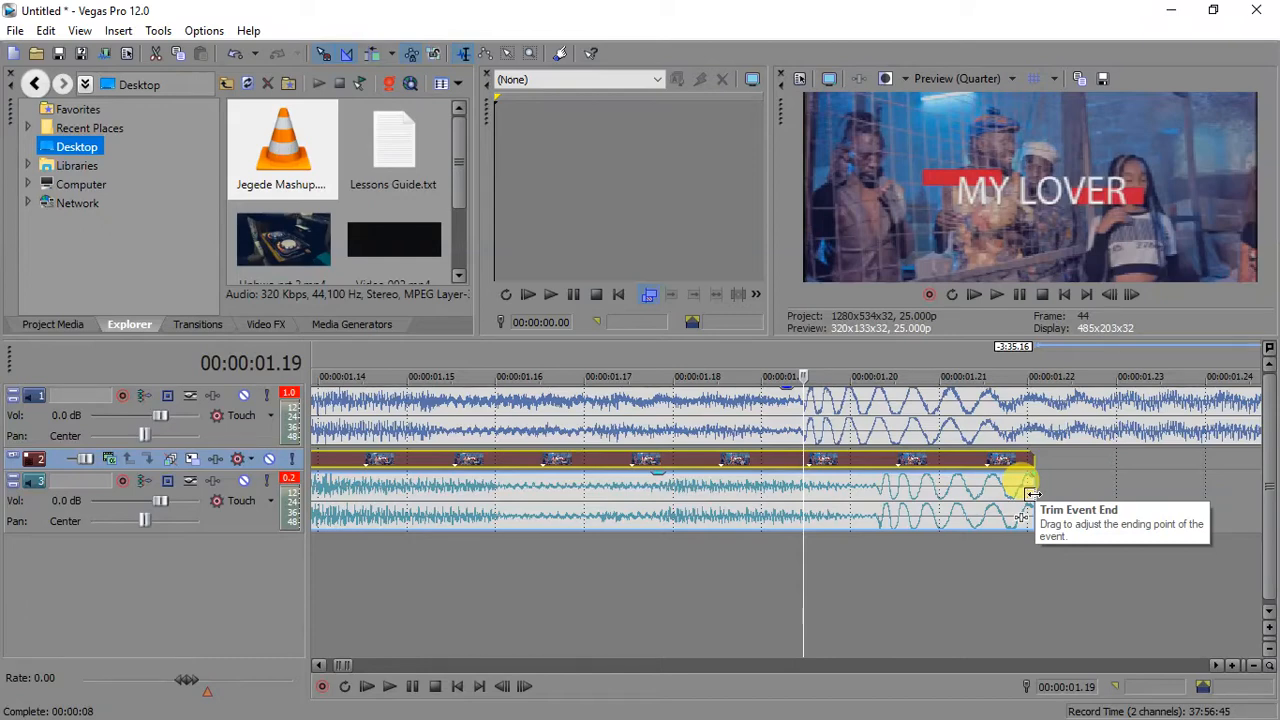
- Time-compress the video clip and its audio from the end until its beat matches the mashup's at 00:00:01.19
key("ctrl")
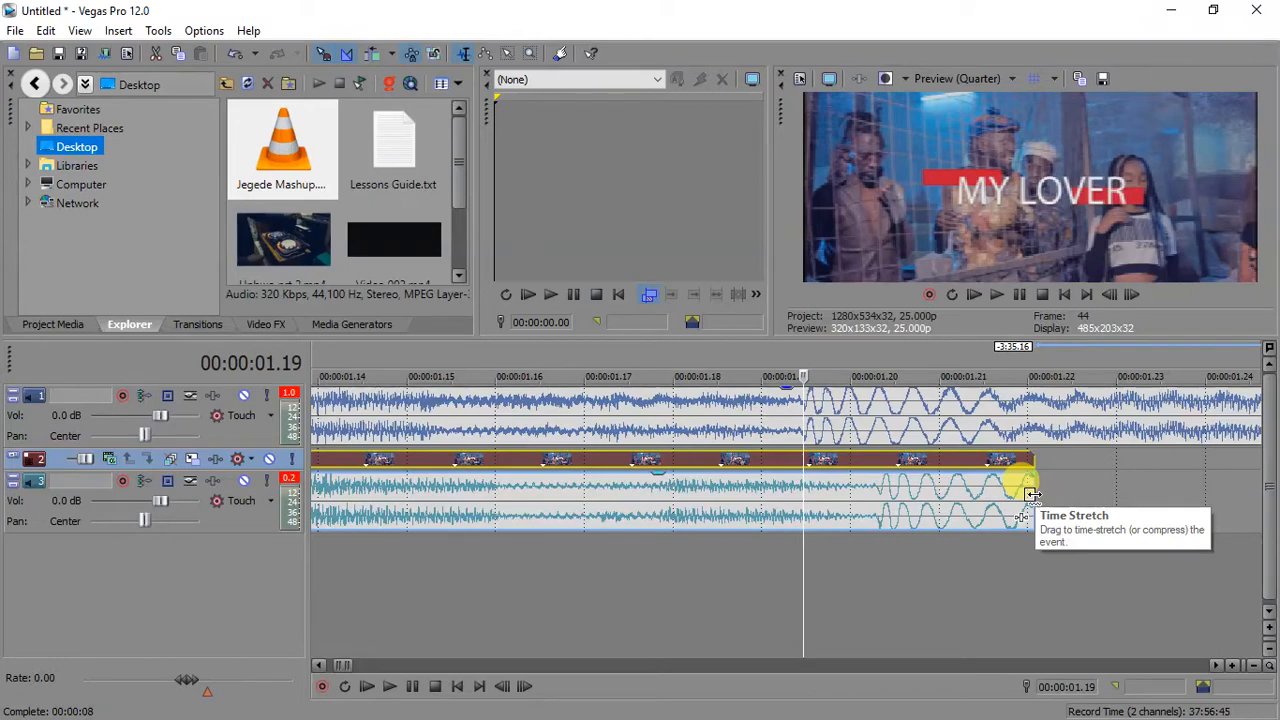
left_click_drag(1033, 494, 950, 489)
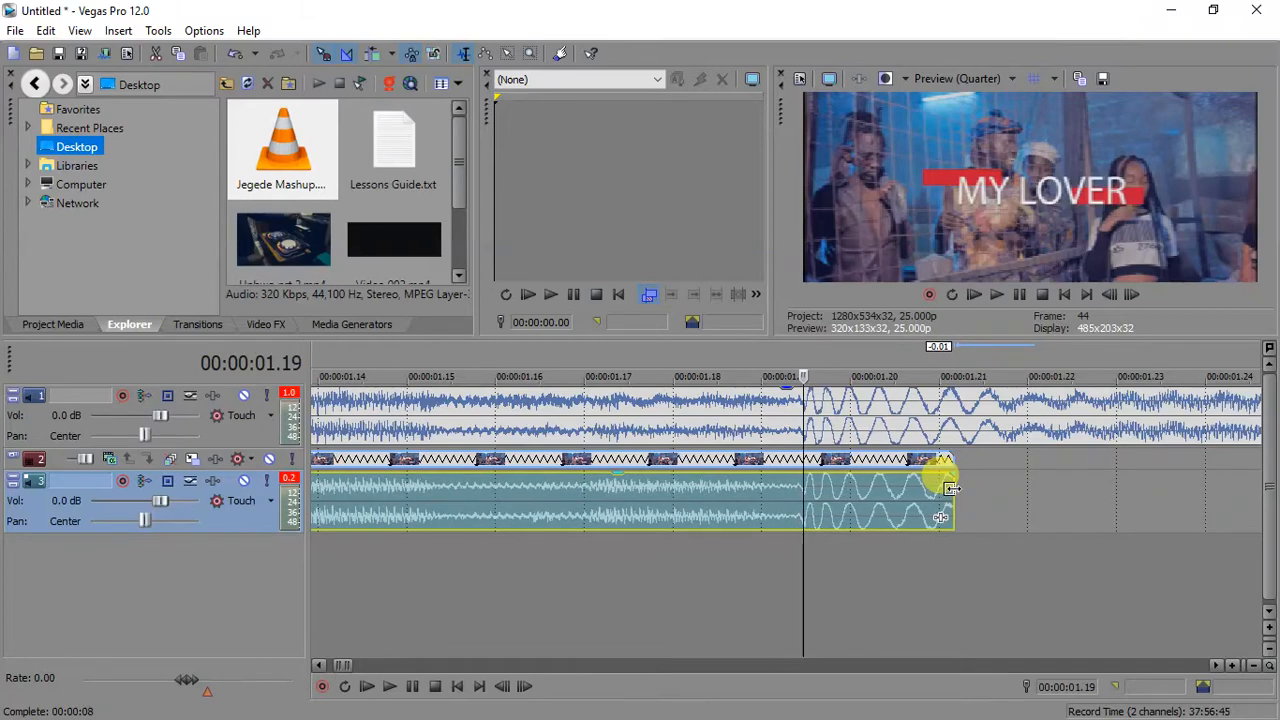
scroll(950, 489, "up", 5)
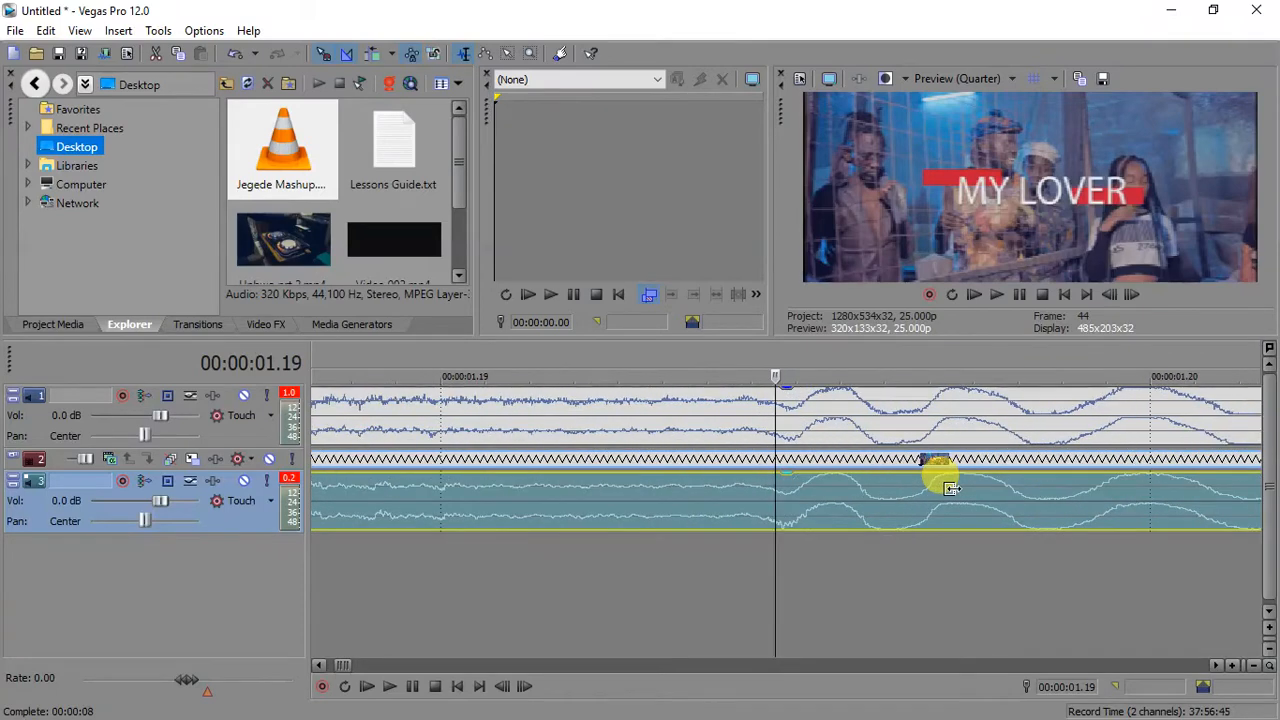
scroll(894, 434, "down", 4)
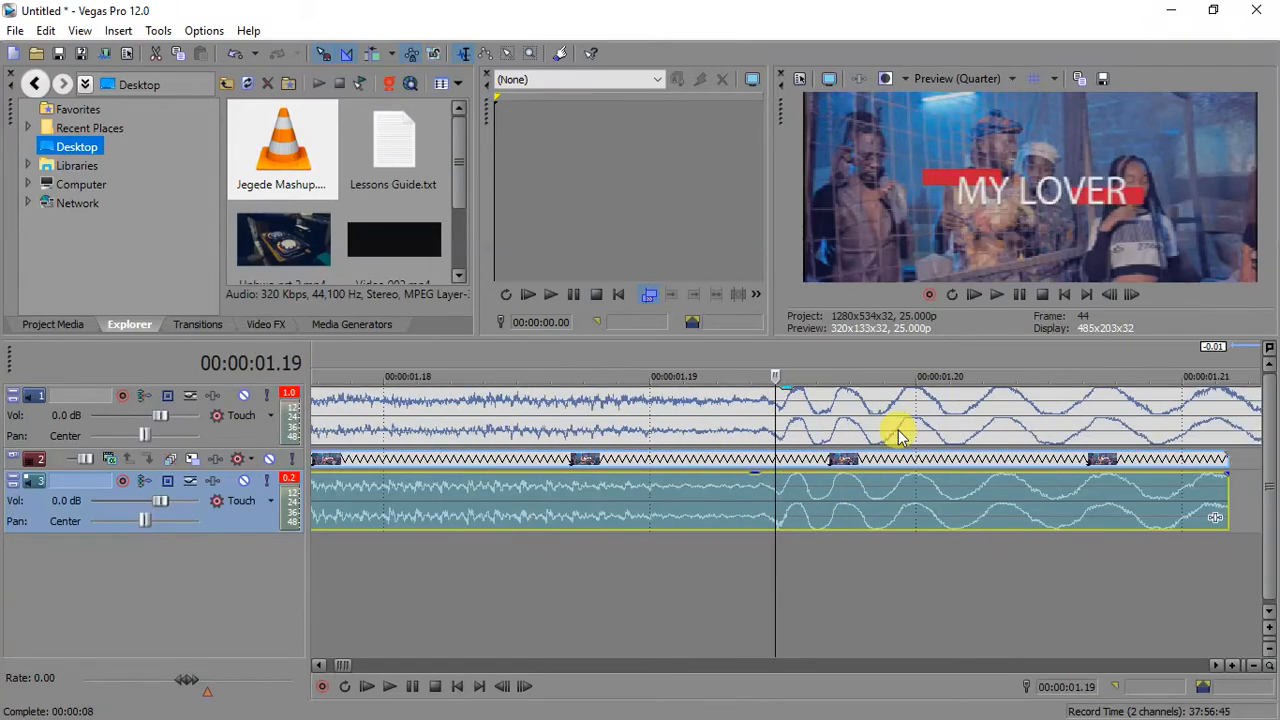
- Fine-tune the video clip's time-stretch to match the beat at 00:00:01.19 and extend its end to about 00:00:03.19
scroll(898, 434, "down", 2)
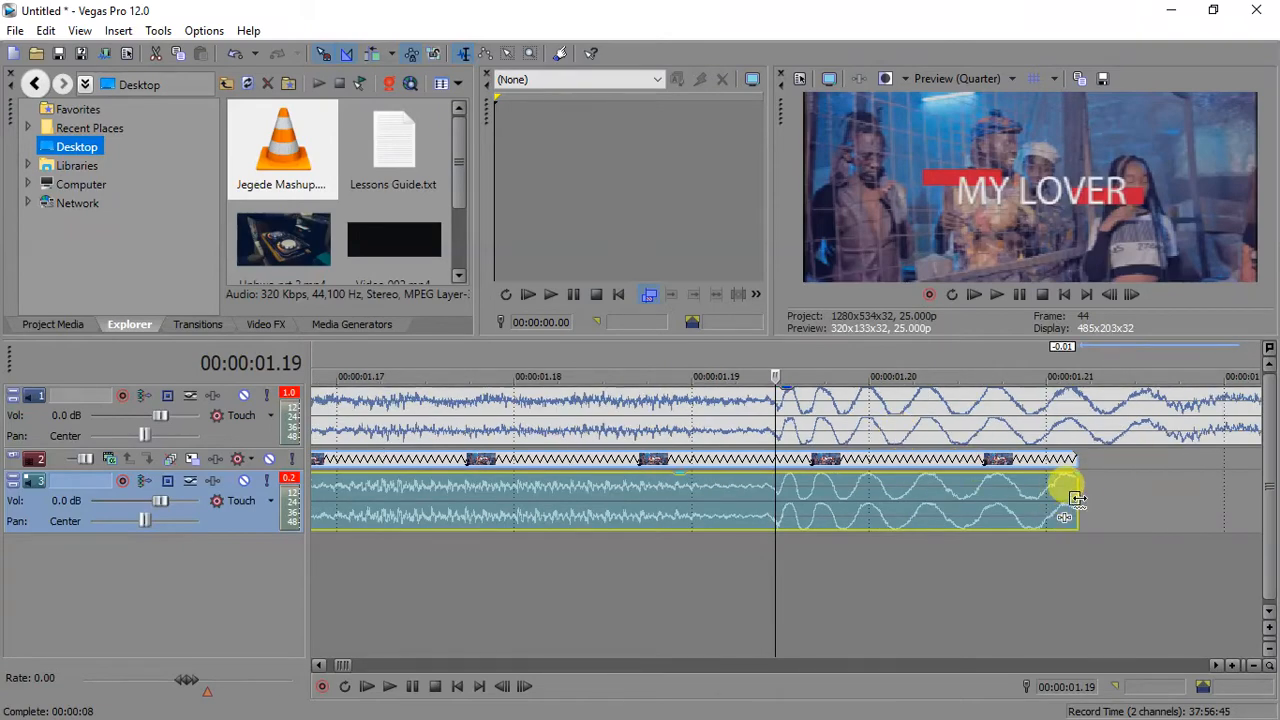
left_click_drag(1079, 497, 1082, 497)
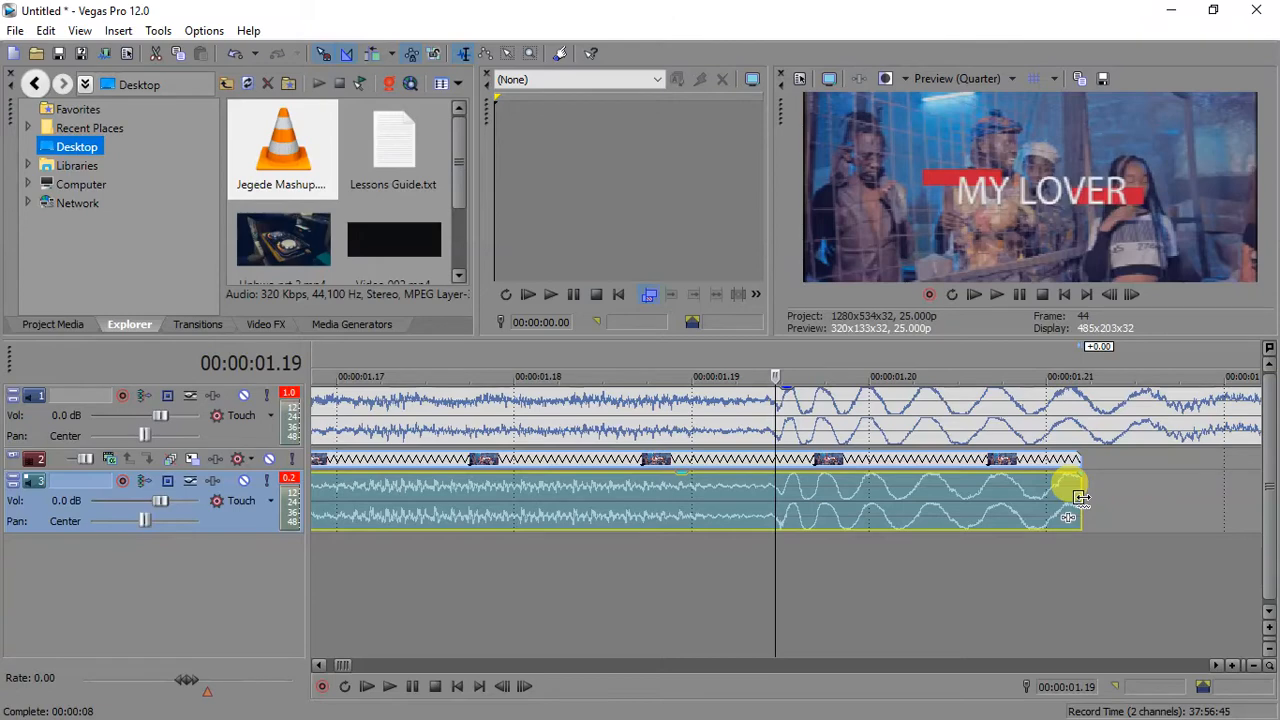
scroll(1081, 497, "down", 3)
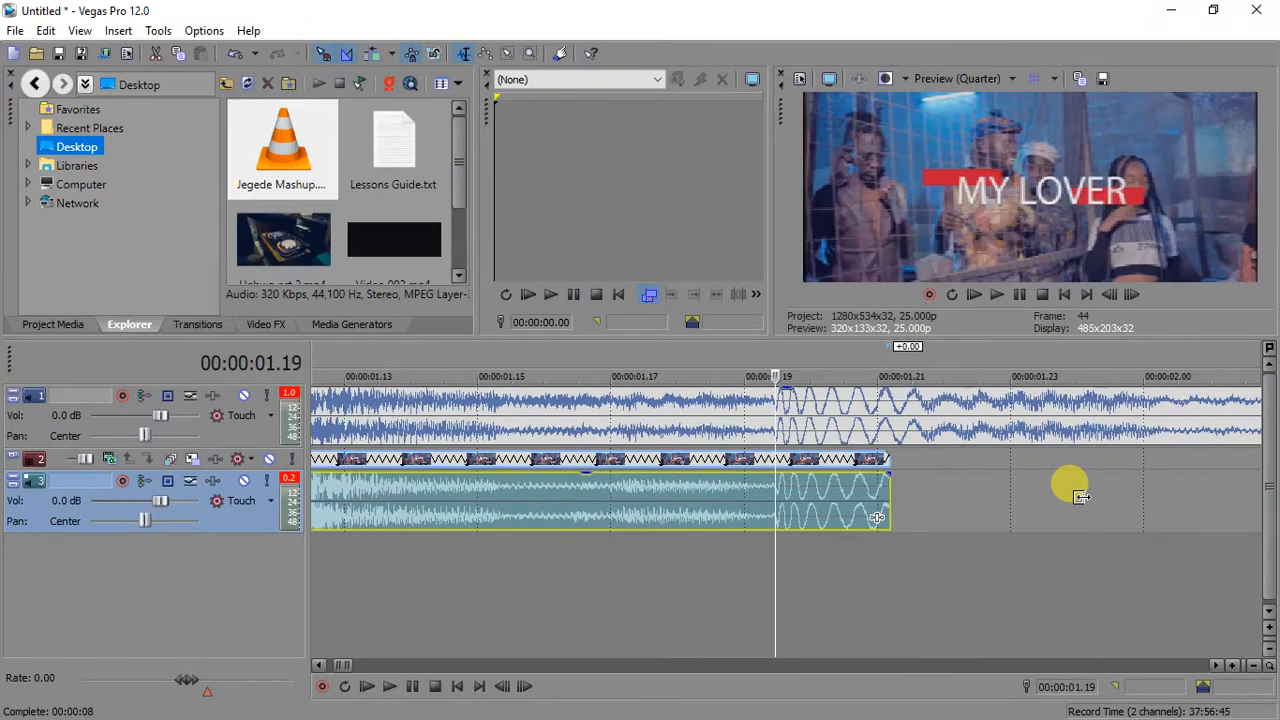
scroll(1081, 497, "down", 5)
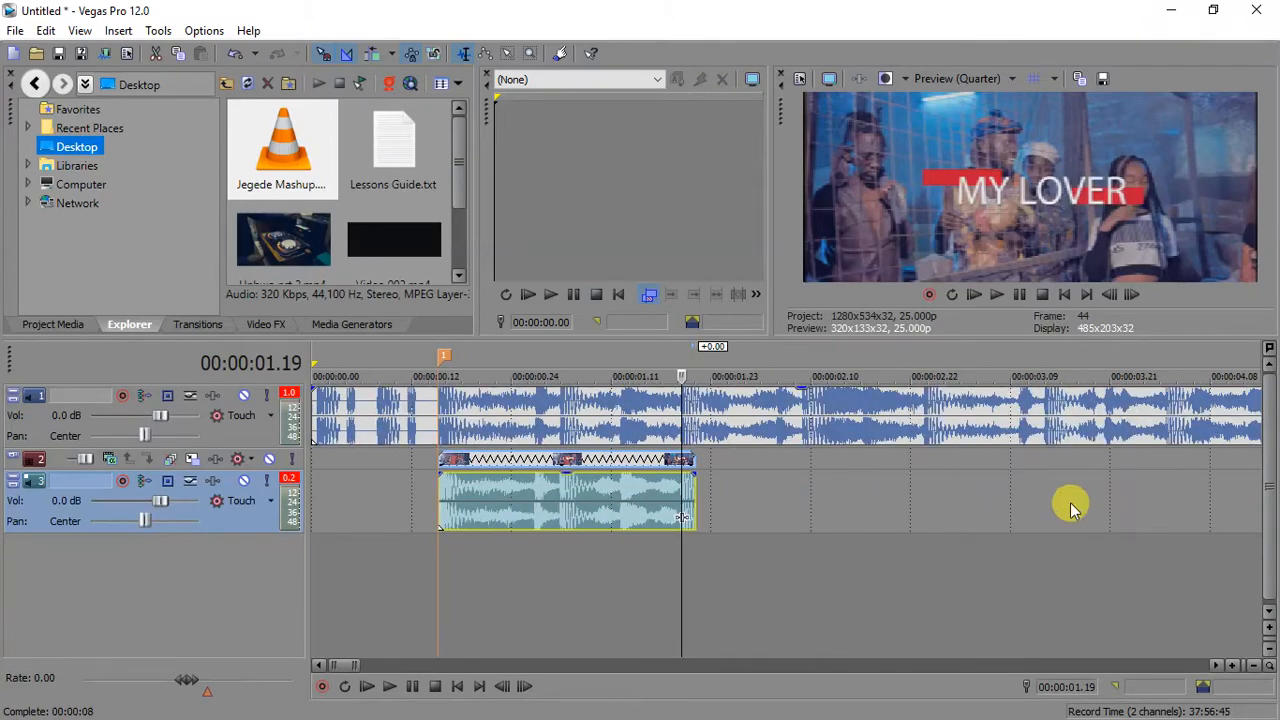
left_click_drag(680, 477, 1086, 434)
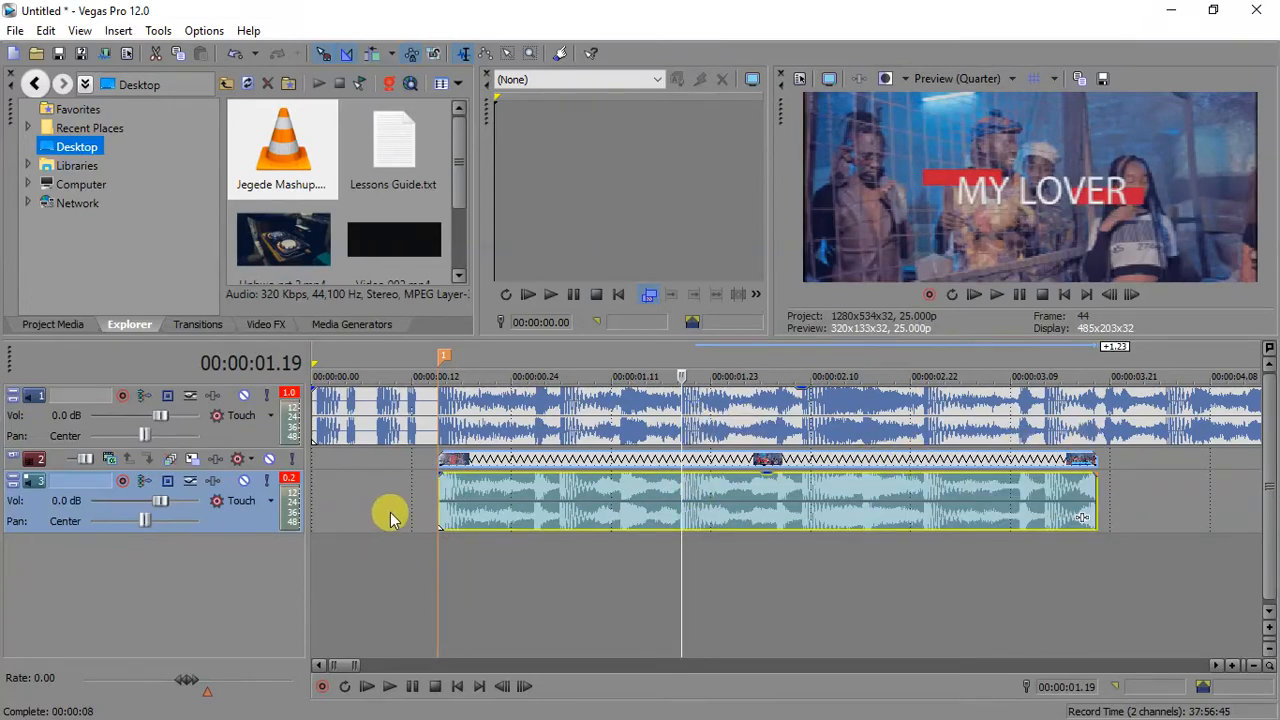
- Play the mashup and the video audio together from the marker to check the sync of the stretched clip
left_click(438, 505)
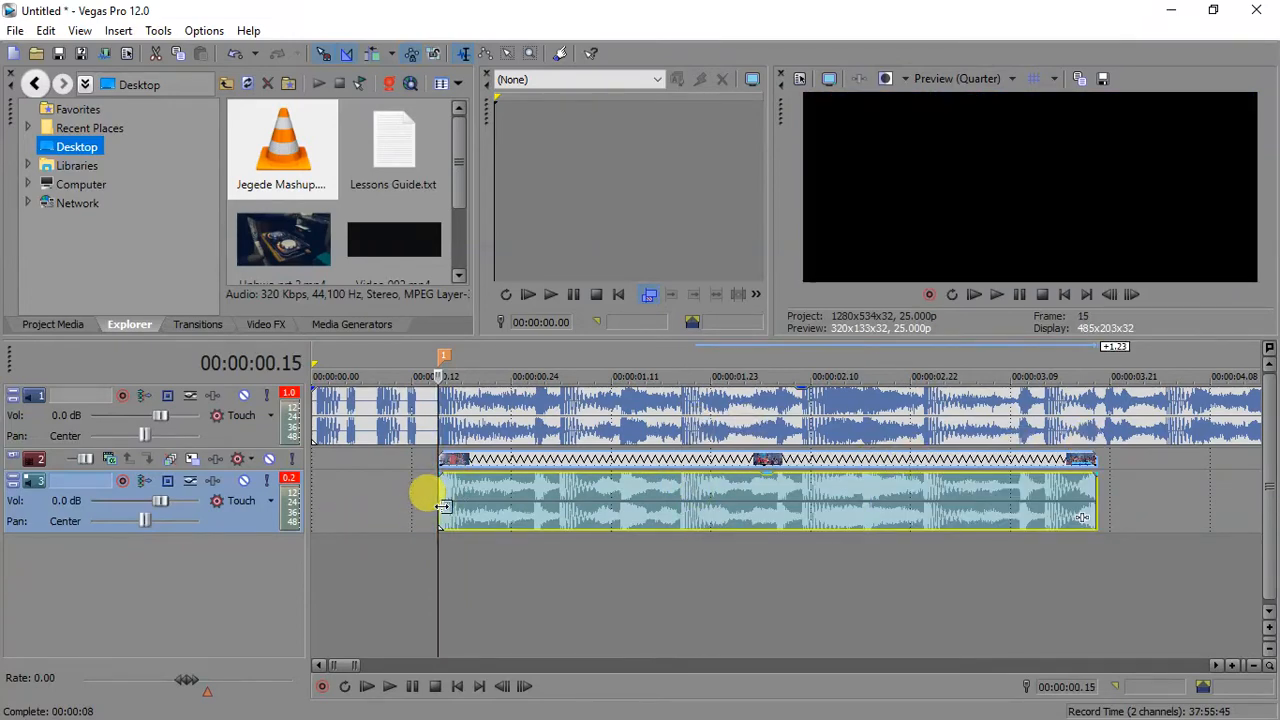
scroll(442, 505, "down", 2)
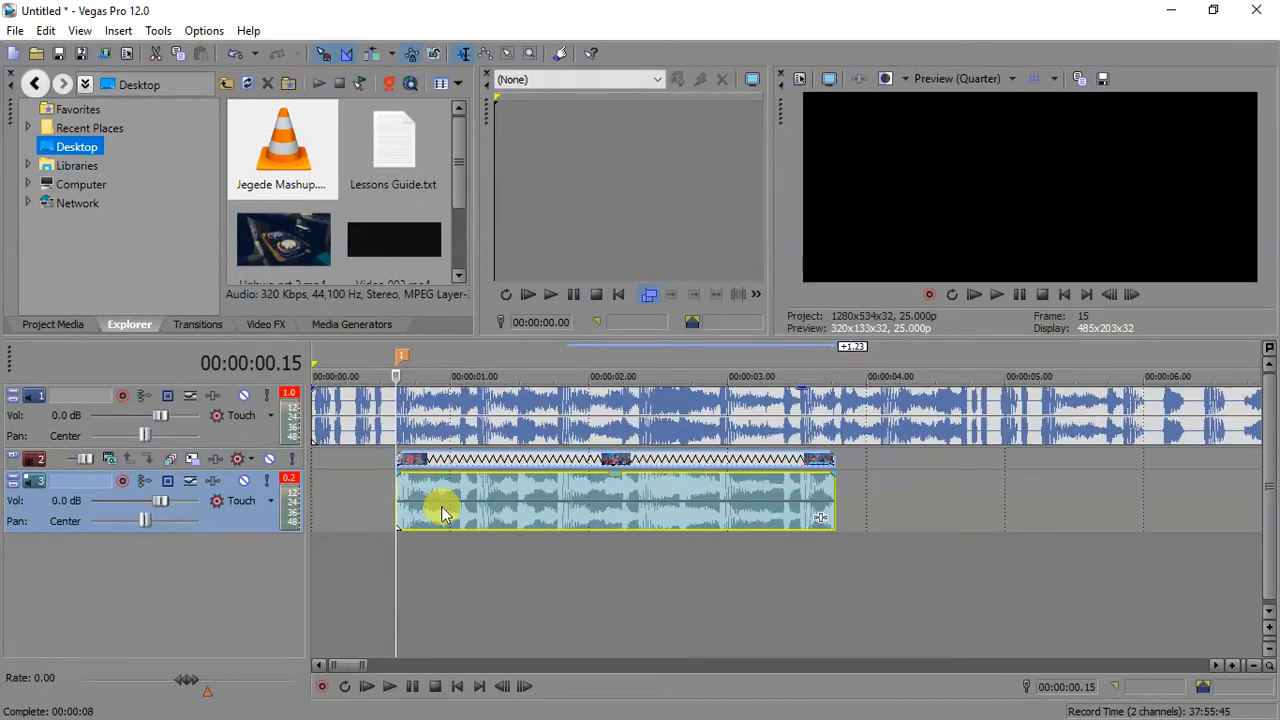
key("space")
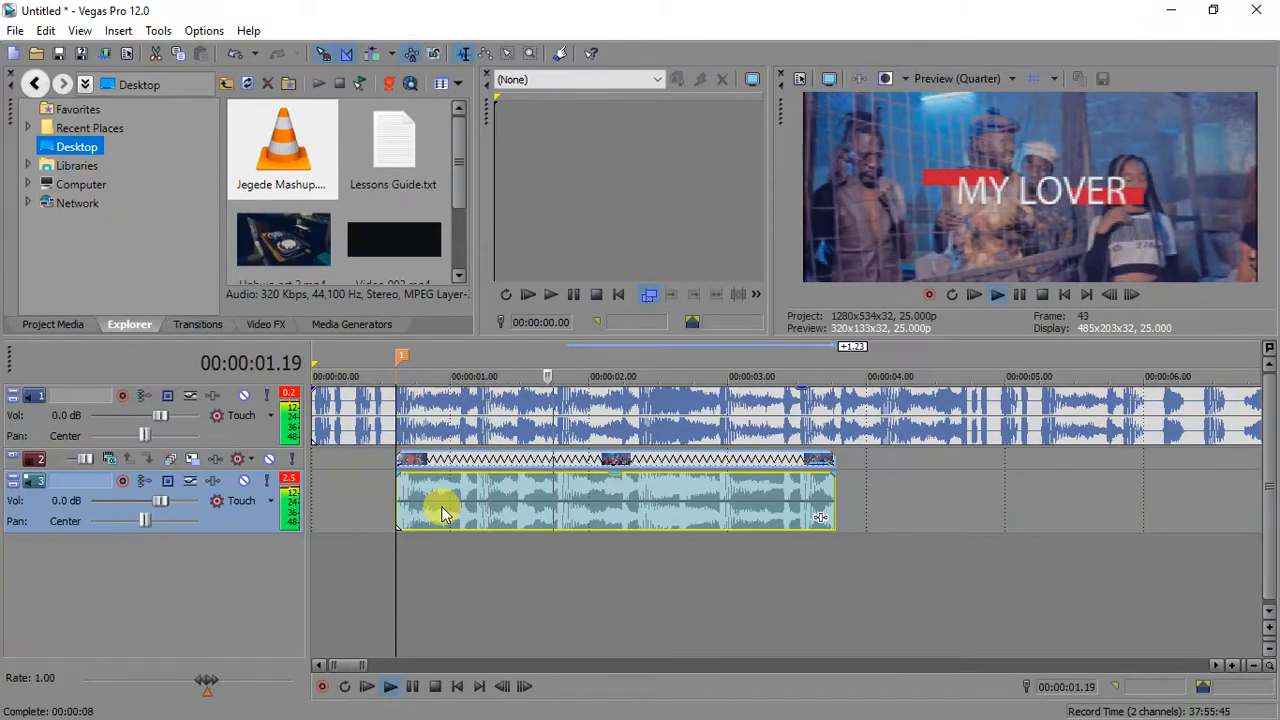
key("space")
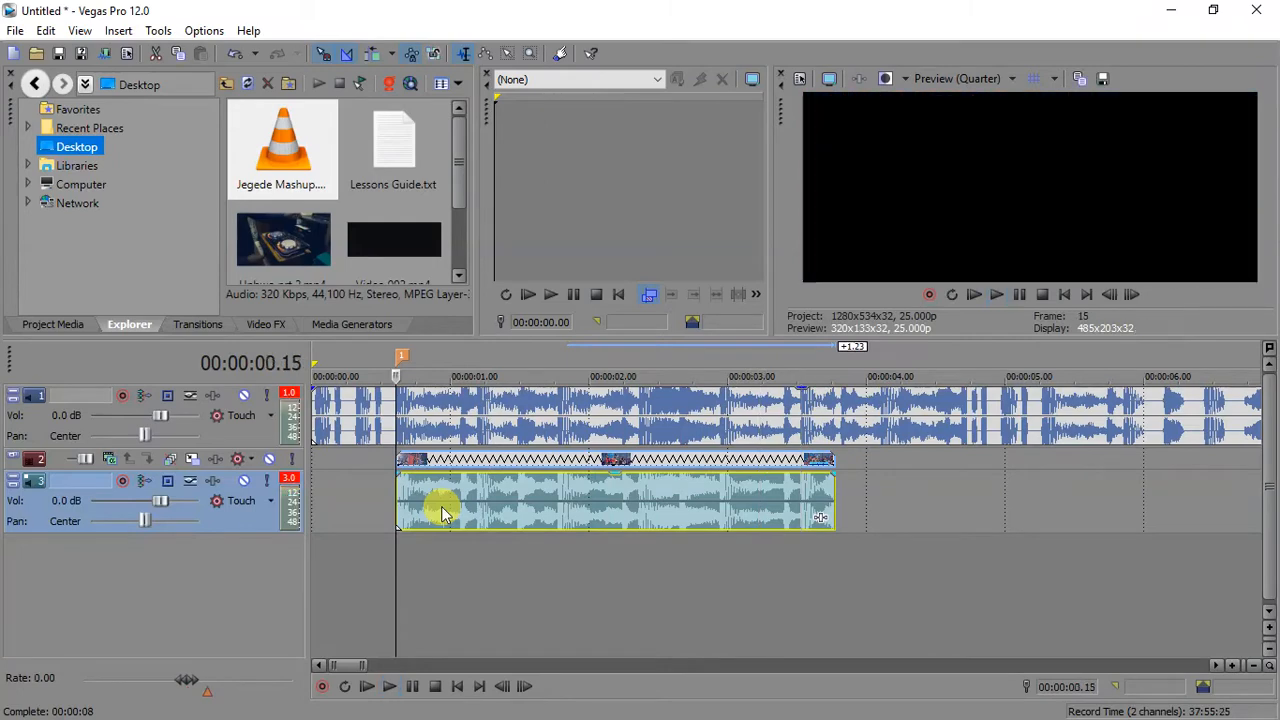
- Mute the original video's audio track, leaving the mashup track audible
left_click(407, 500)
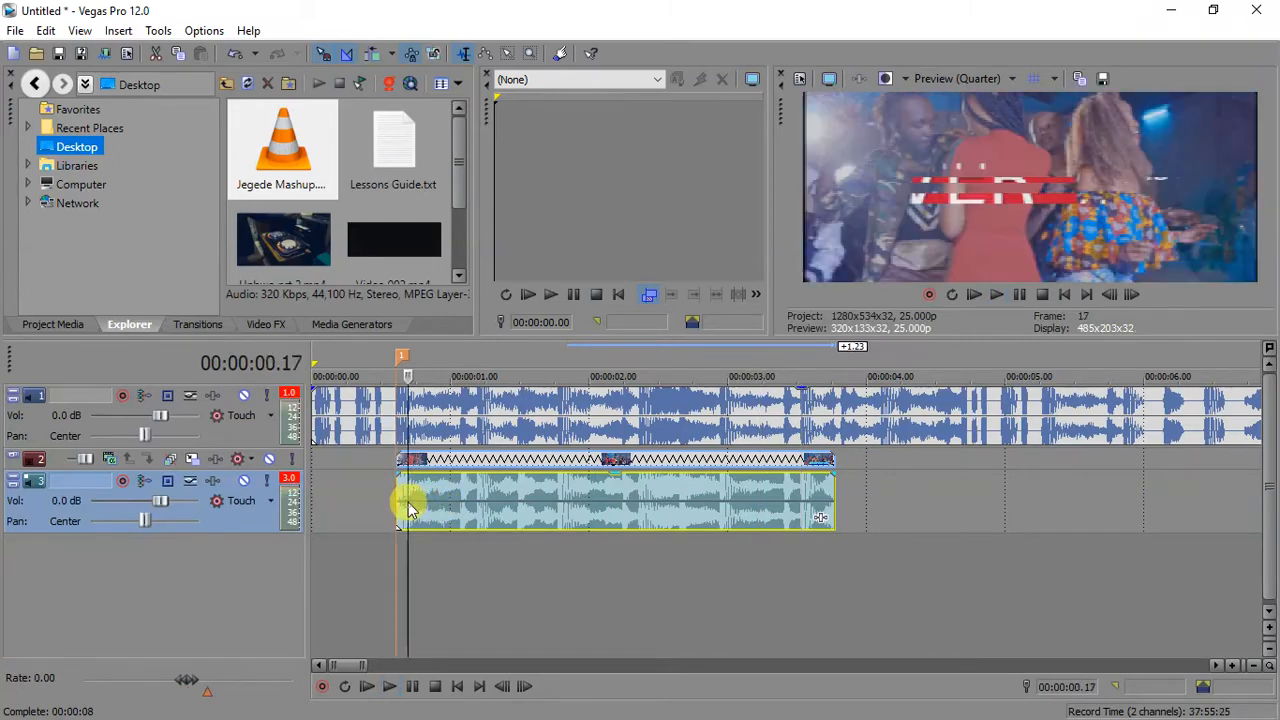
scroll(407, 500, "up", 8)
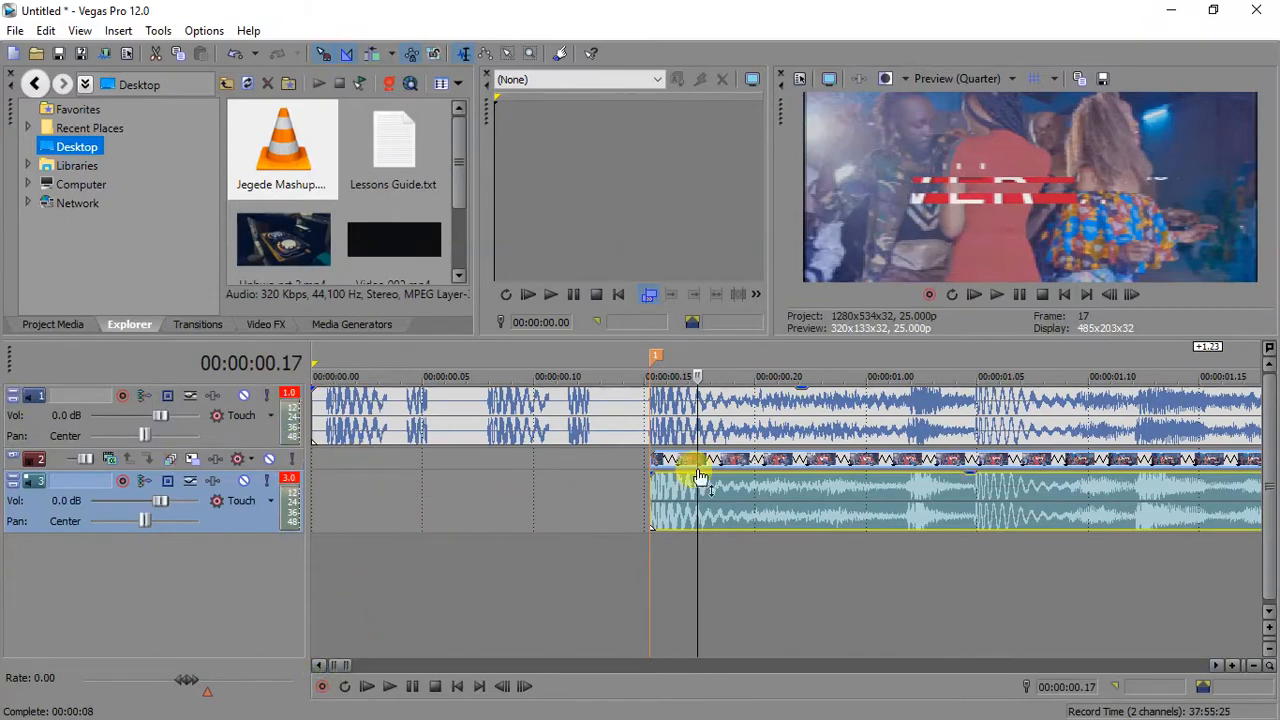
left_click(653, 423)
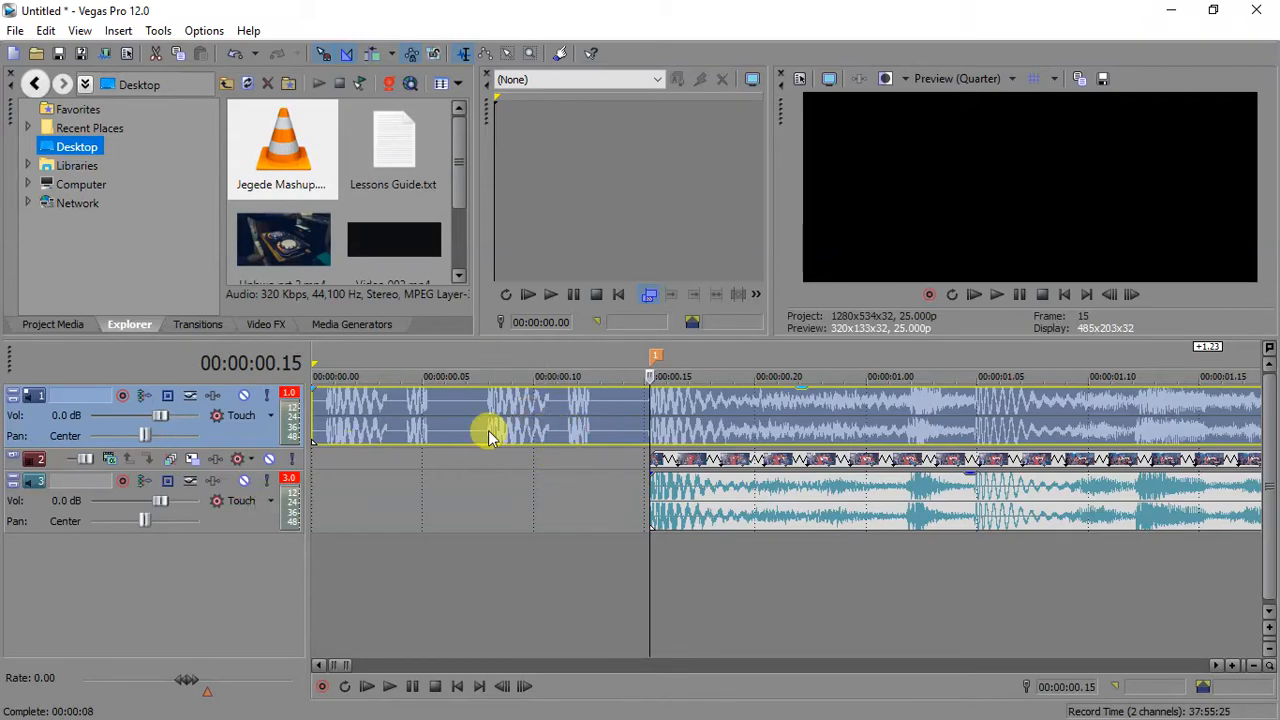
left_click(244, 482)
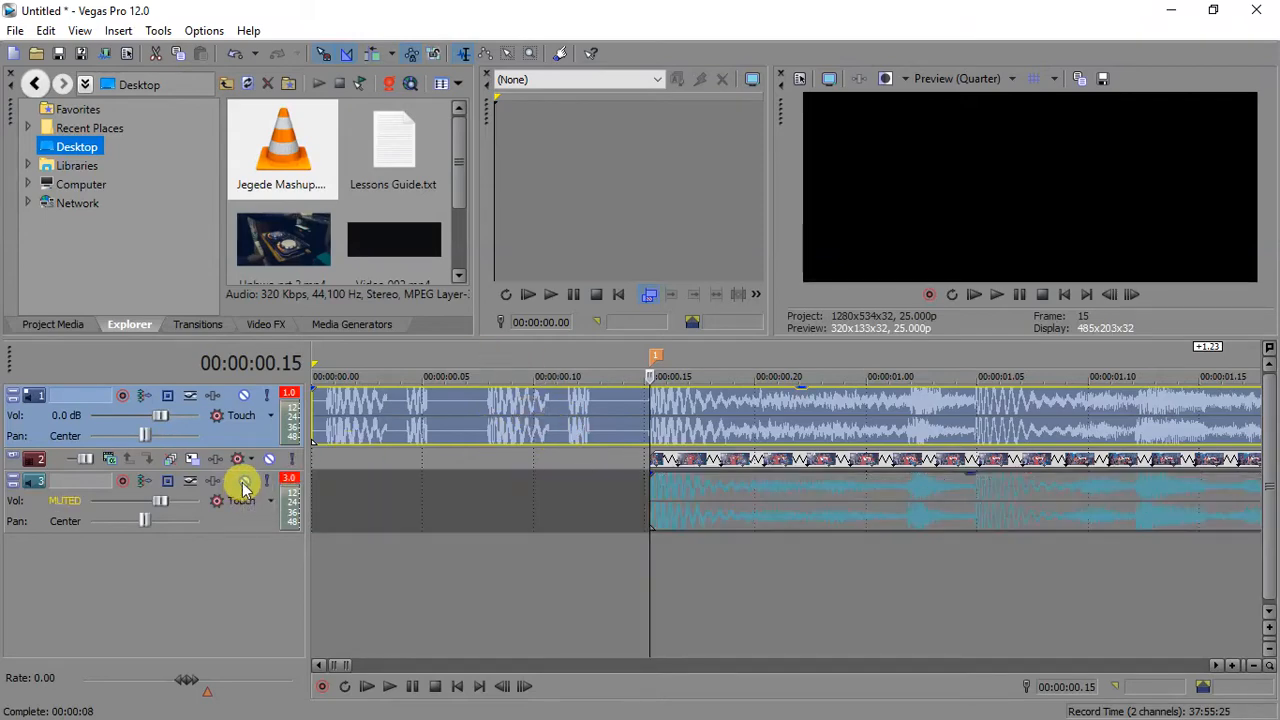
- Split the video clip and its audio at about 00:00:00.17 and copy the short first piece
left_click(688, 470)
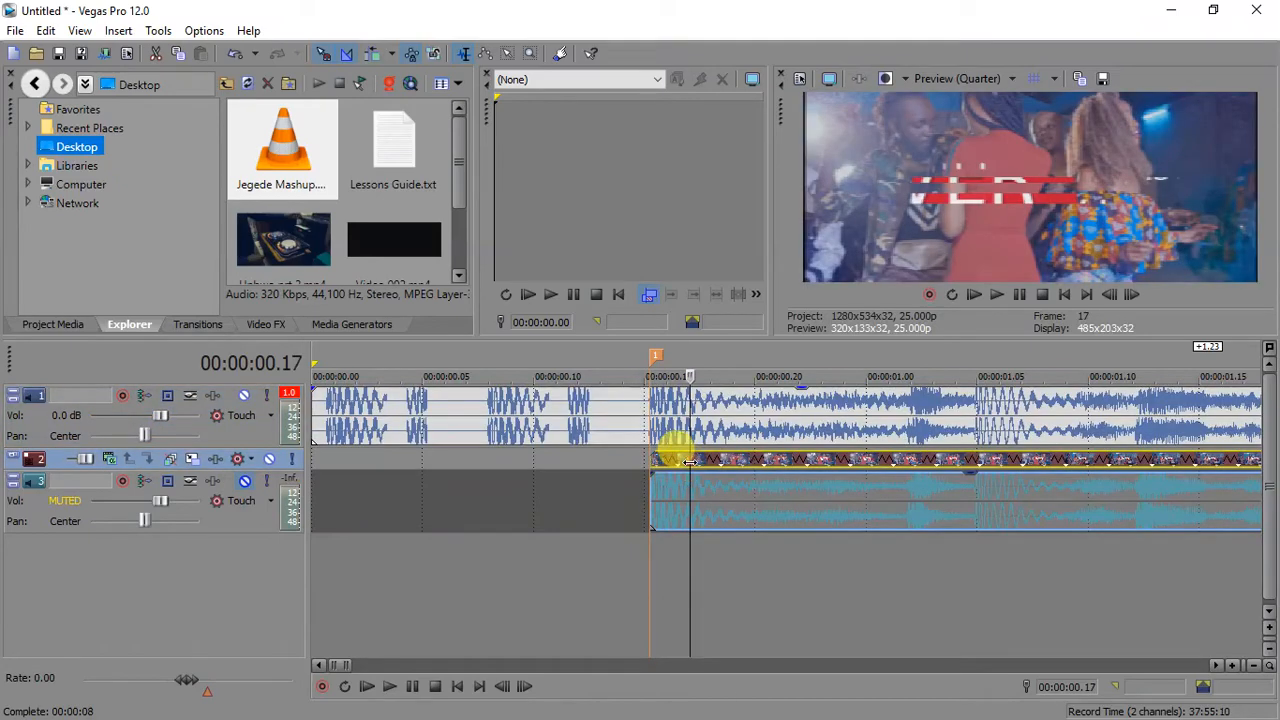
left_click(683, 495)
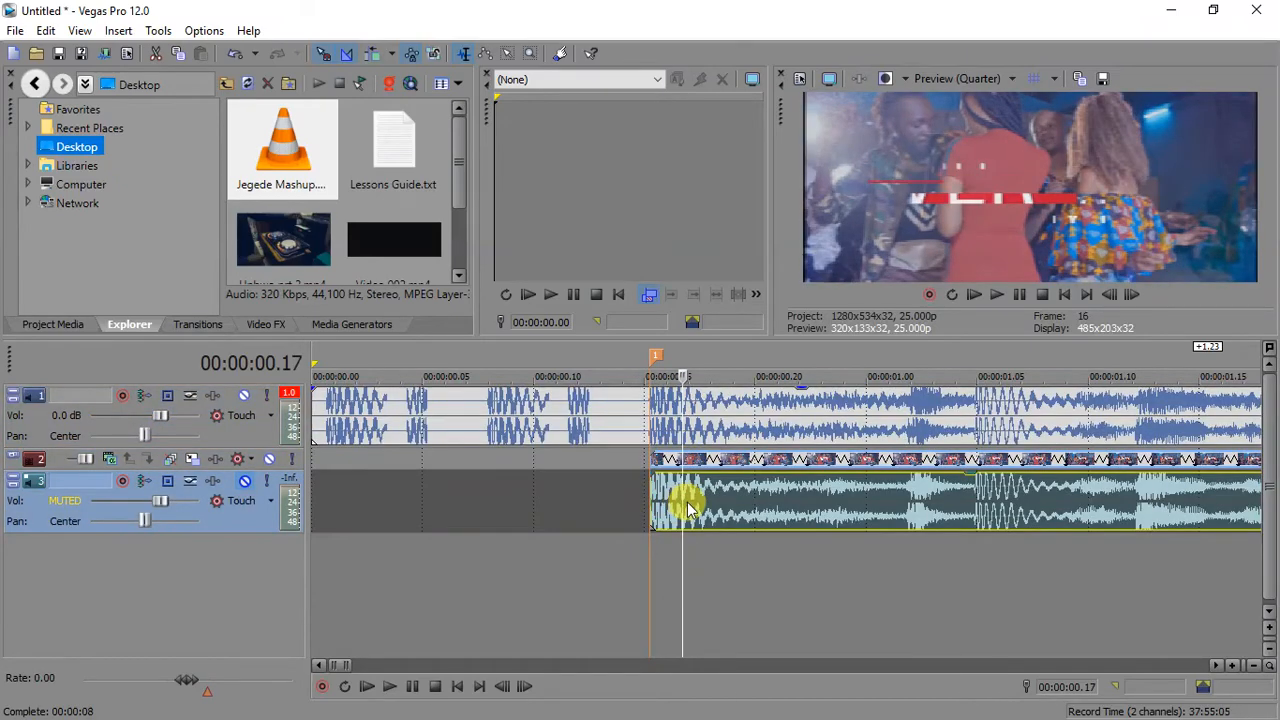
left_click(687, 491)
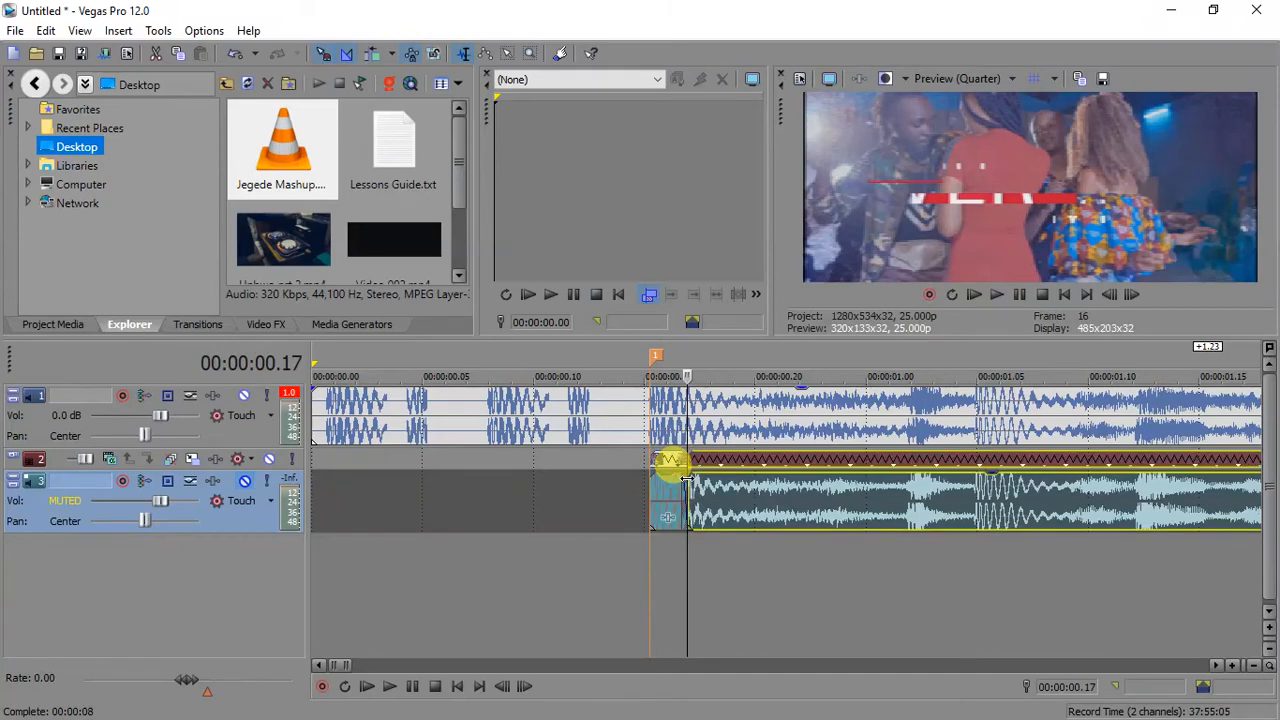
left_click(669, 470)
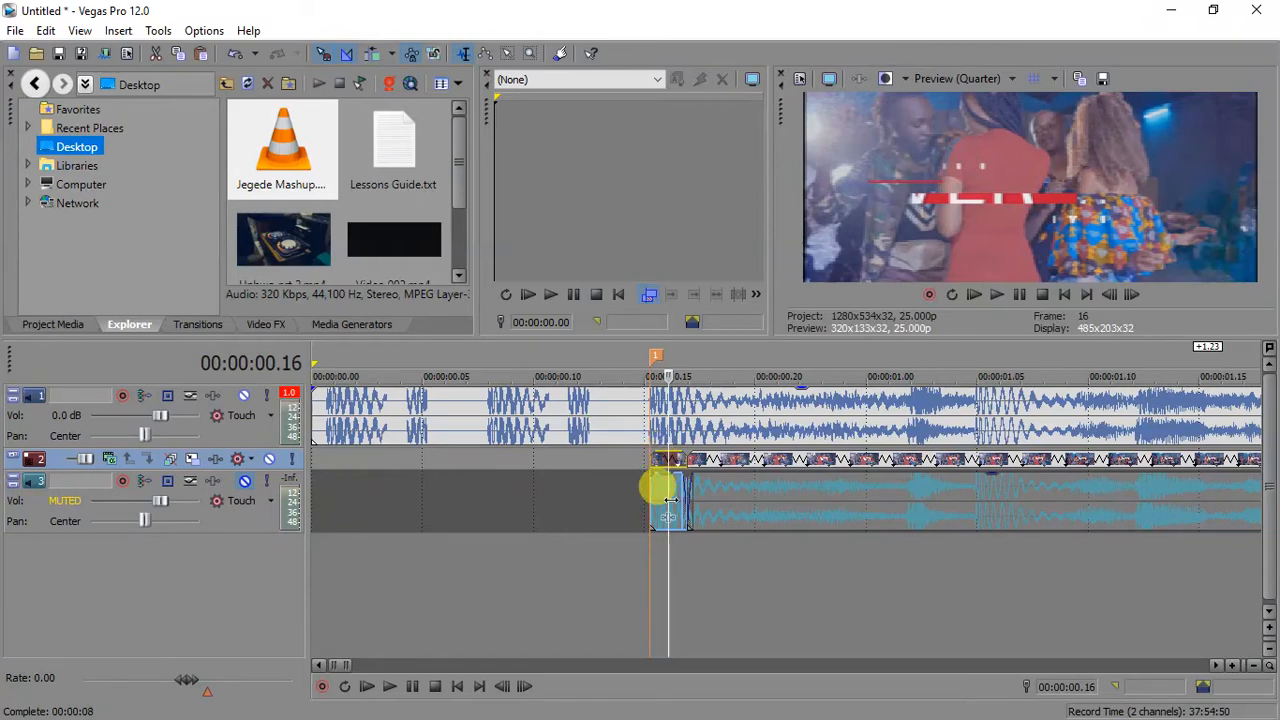
- Undo the split and paste the copied piece on the mashup's first beat at 00:00:00.01
left_click(328, 462)
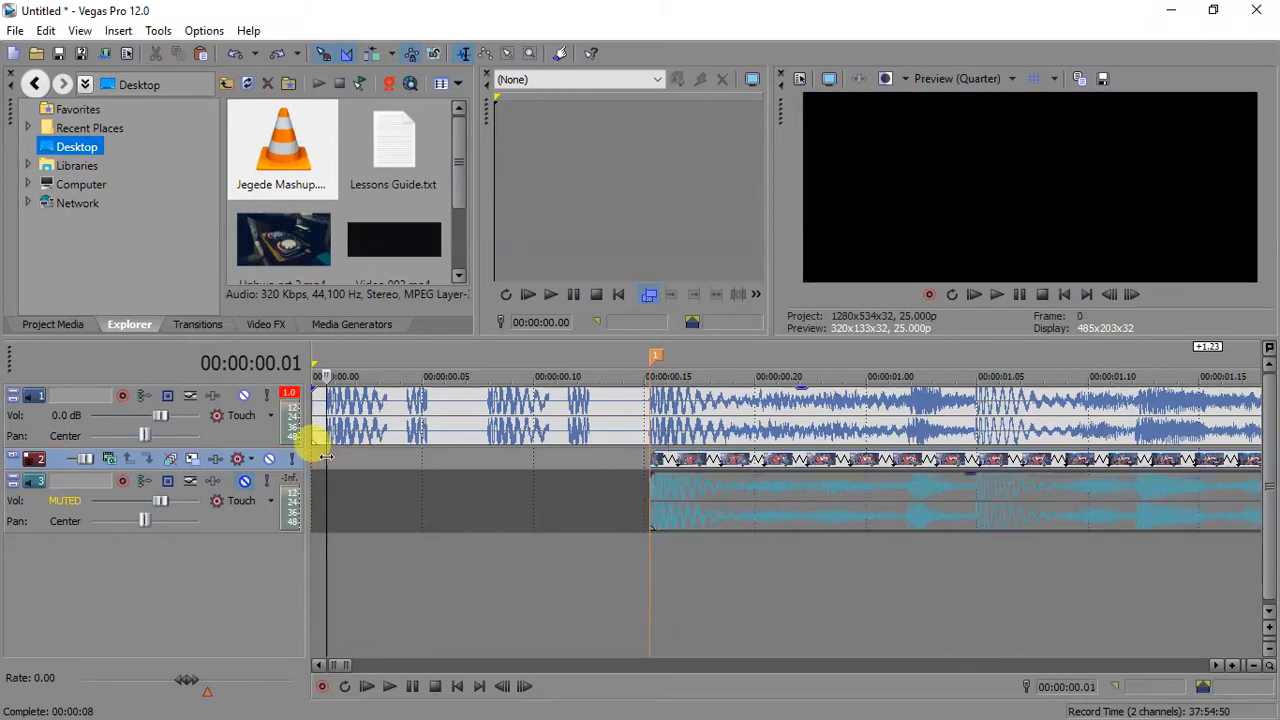
key("ctrl+v")
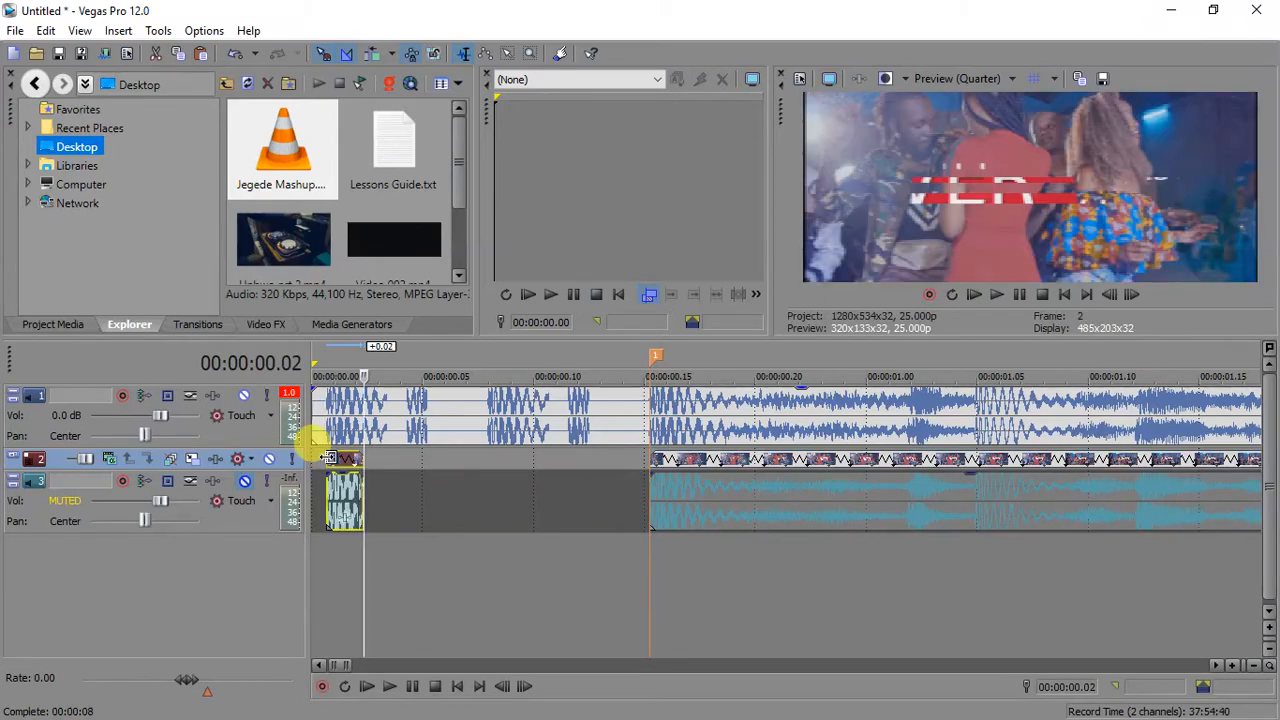
- Extend the end of the pasted piece to the start of the mashup's second beat at 00:00:00.04
left_click(407, 462)
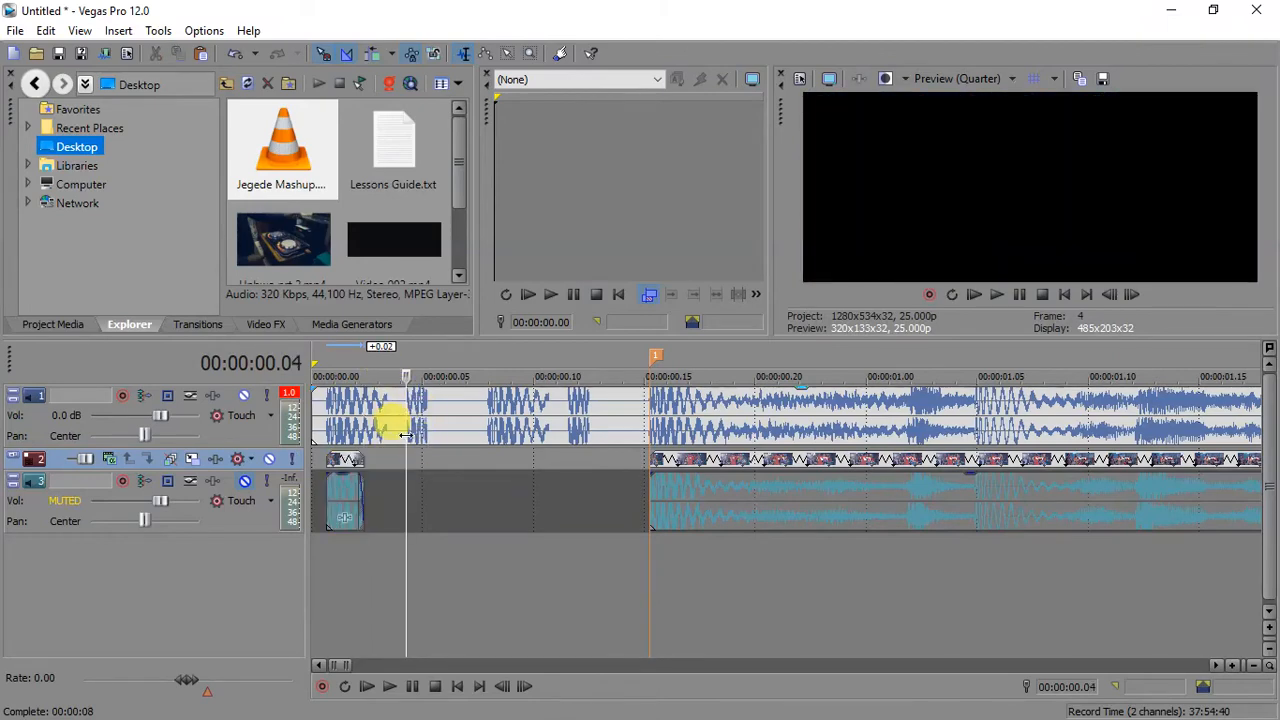
key("Up")
key("Up")
key("Up")
key("Up")
key("Up")
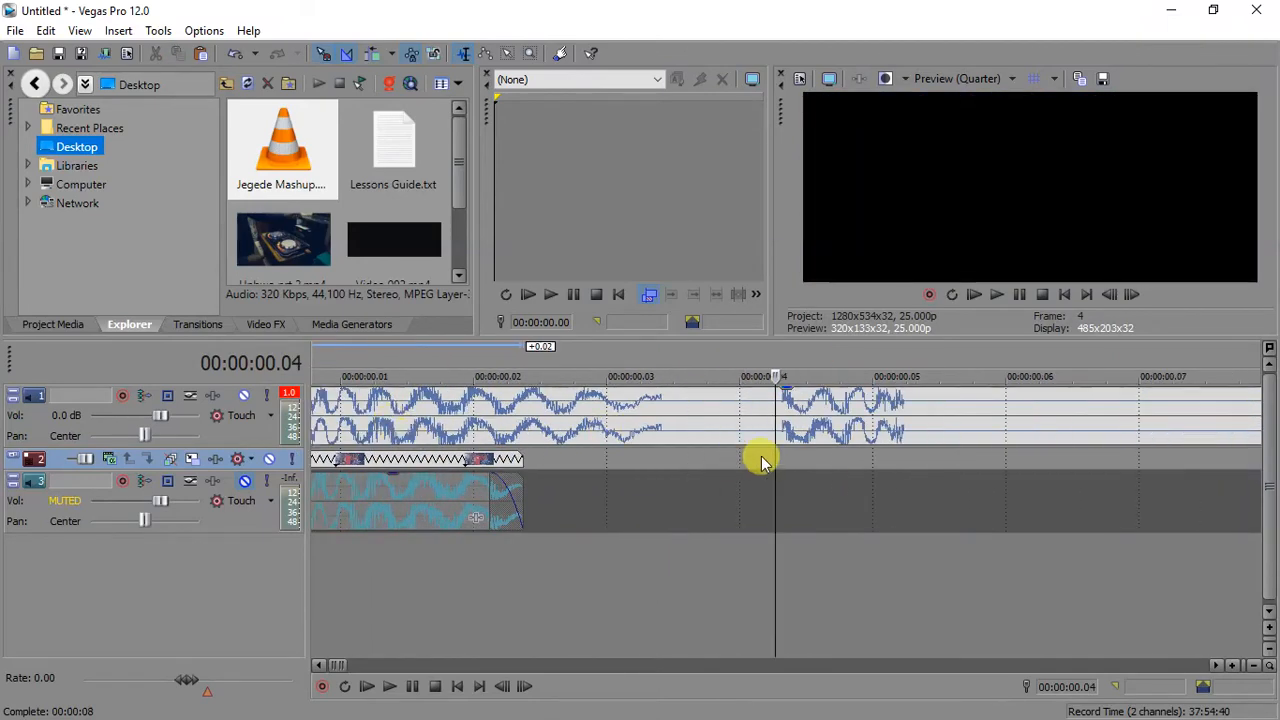
left_click(781, 460)
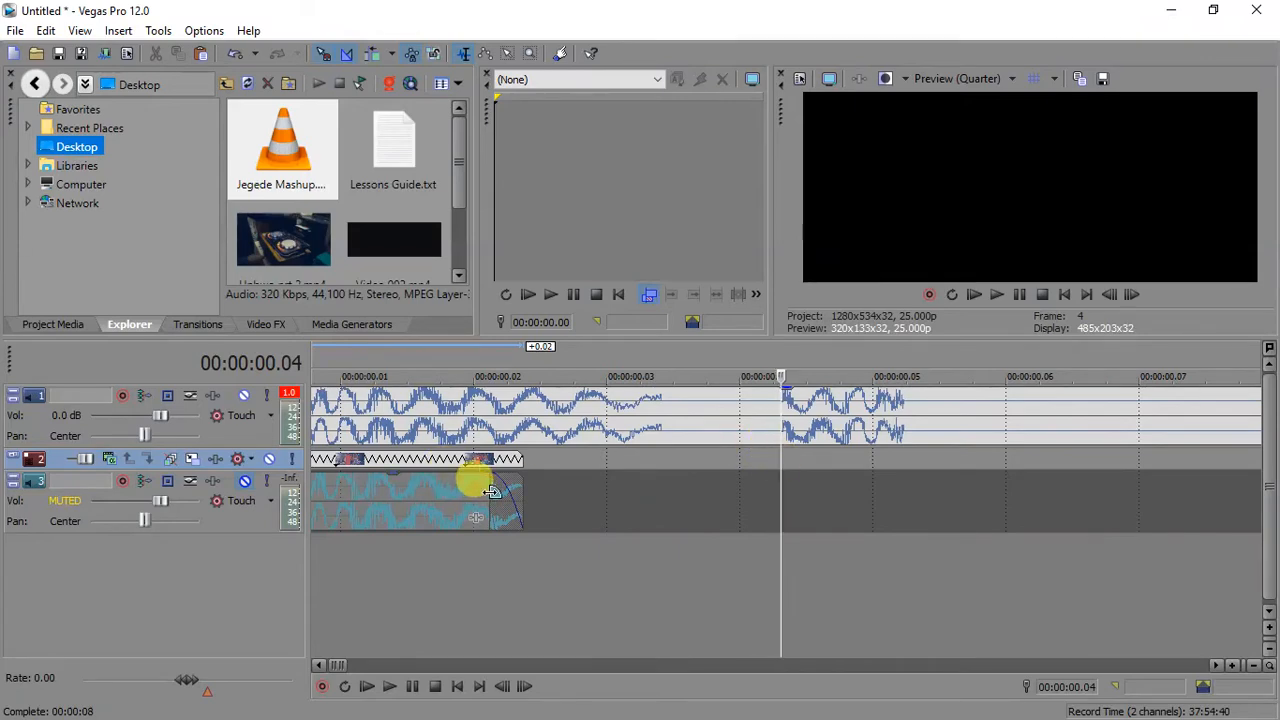
left_click_drag(516, 492, 781, 494)
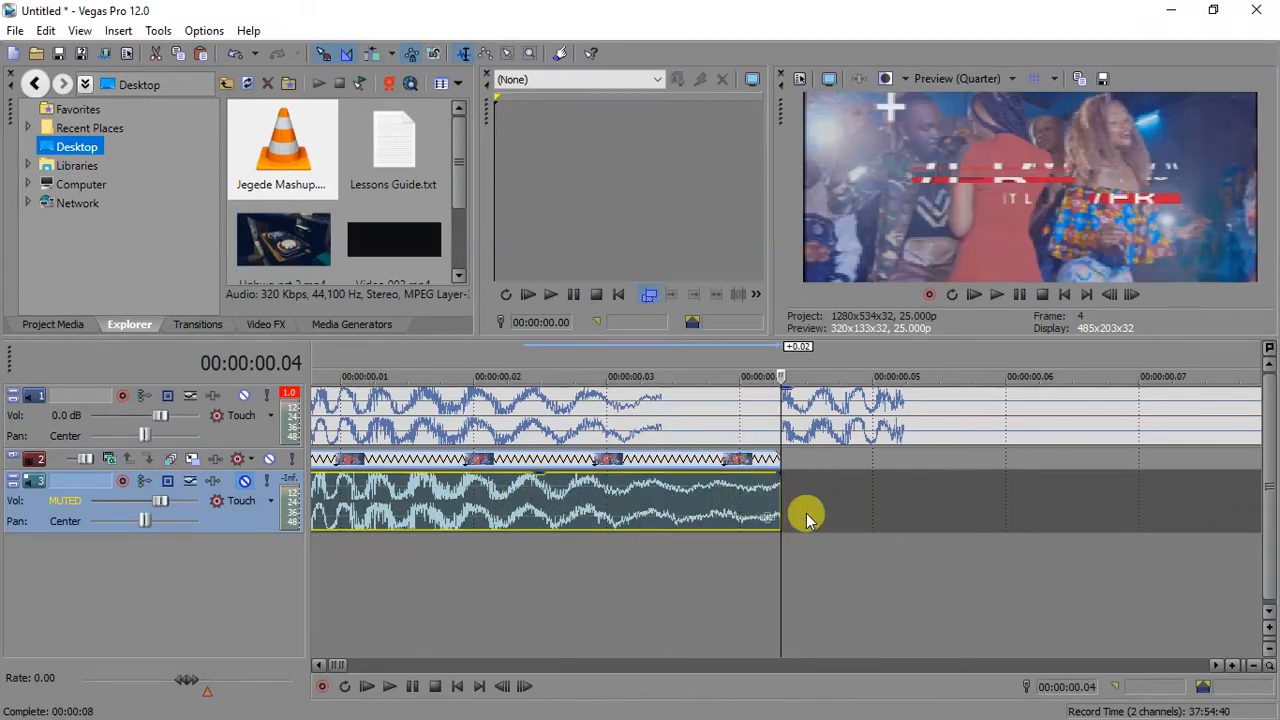
- Copy the extended opening clip with its audio and paste it directly after itself at 00:00:00.04
scroll(808, 517, "down", 3)
scroll(808, 517, "down", 3)
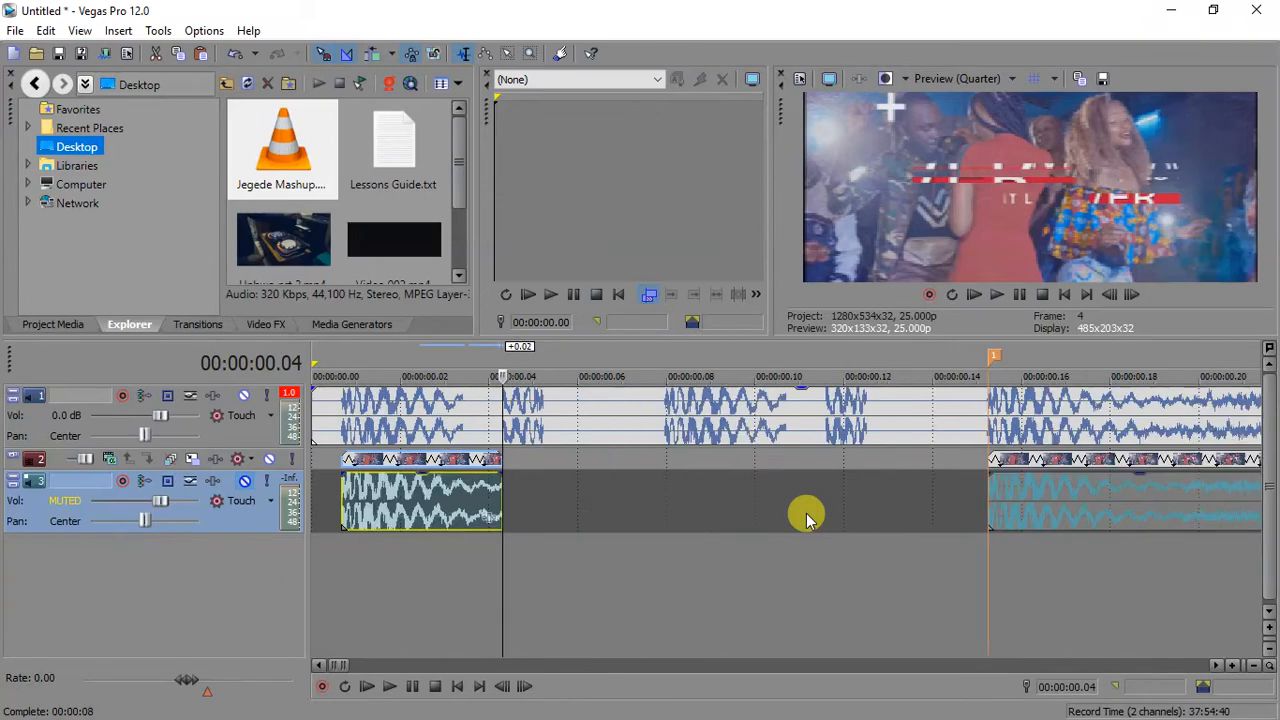
left_click(372, 465)
right_click(371, 460)
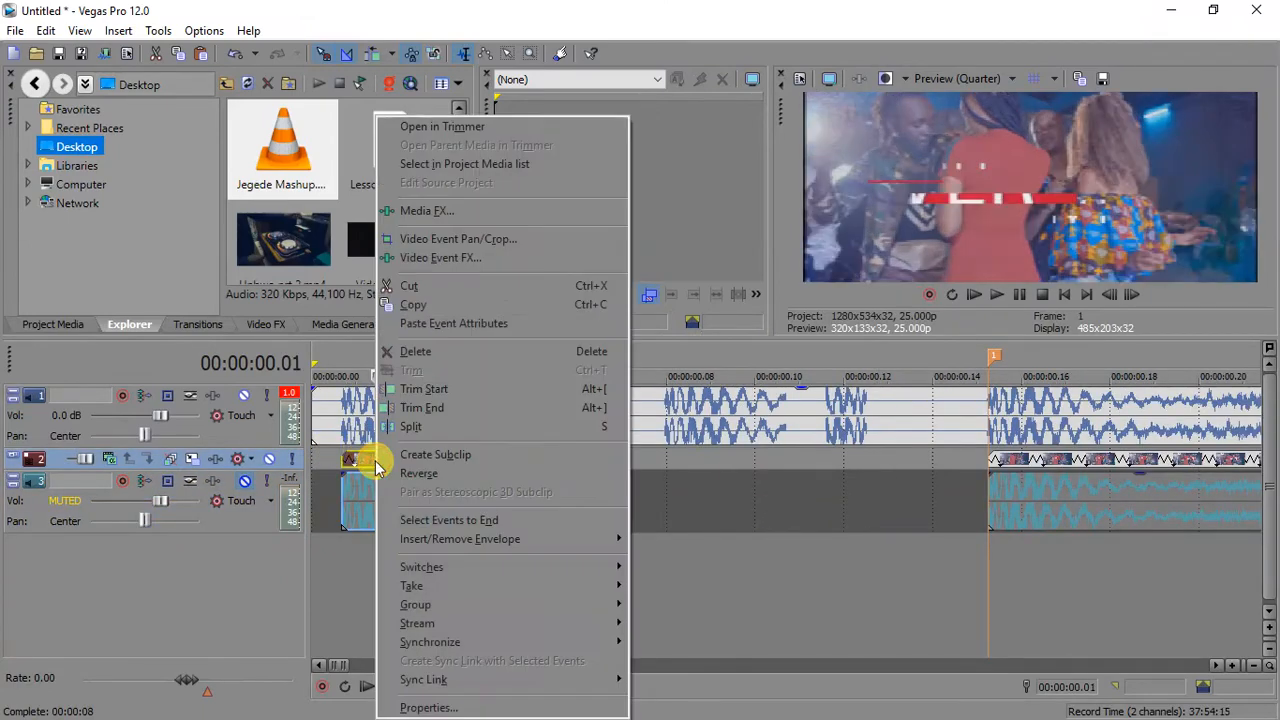
left_click(423, 304)
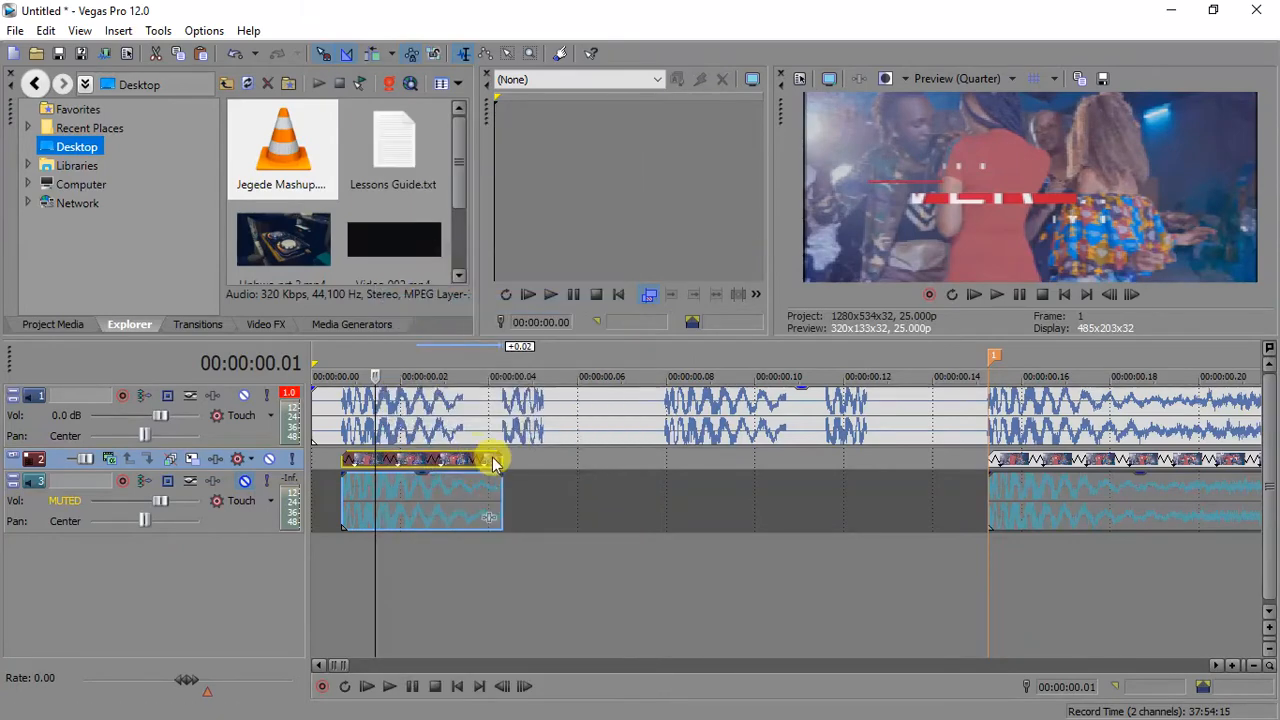
left_click(498, 458)
right_click(498, 458)
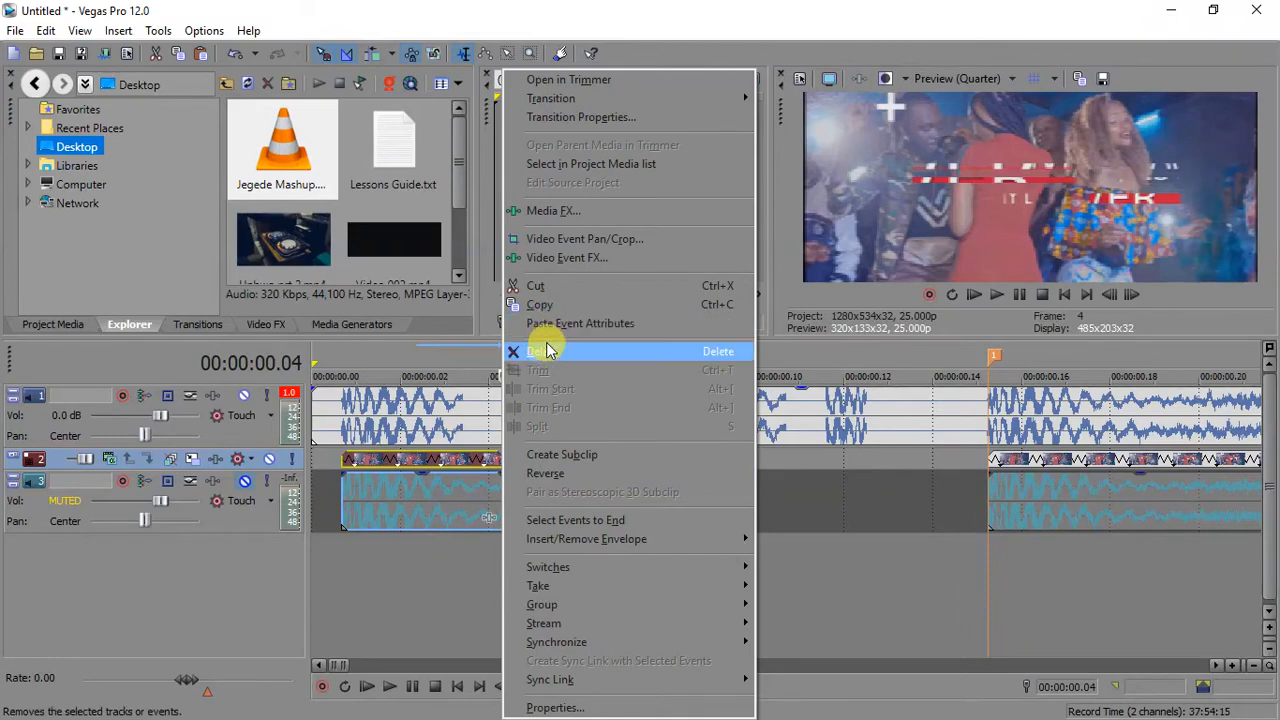
left_click(628, 5)
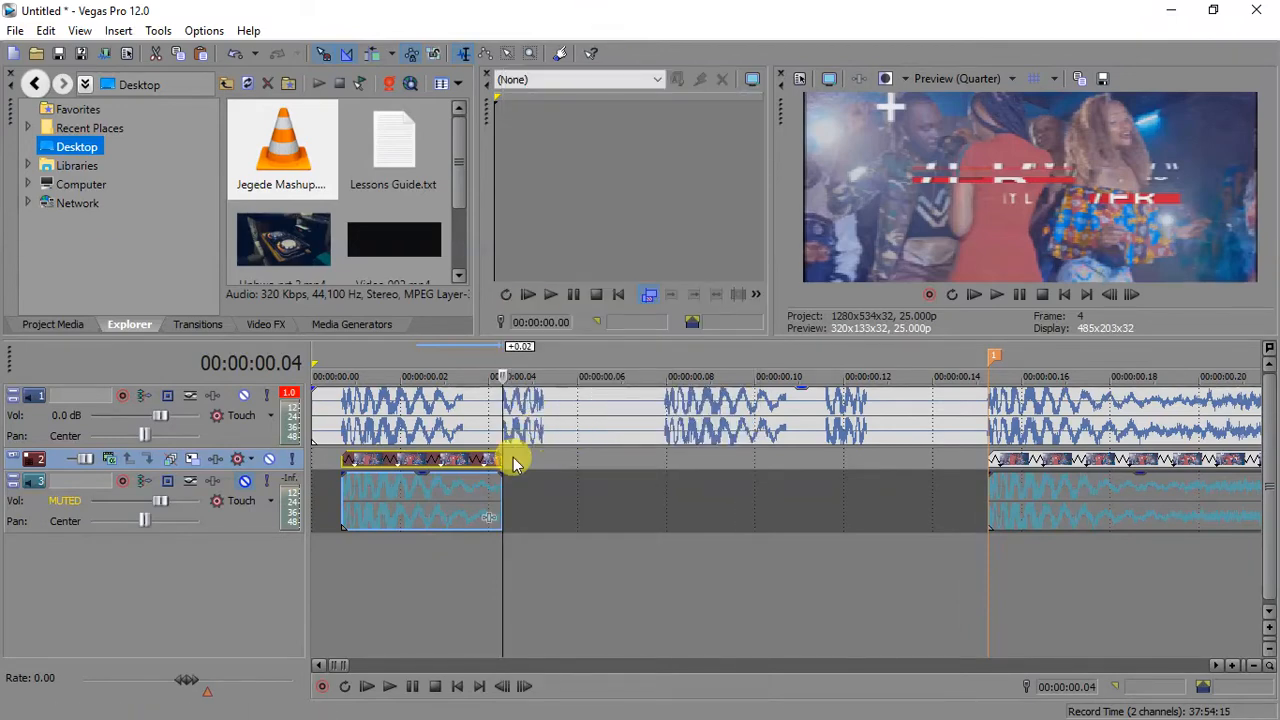
left_click(507, 466)
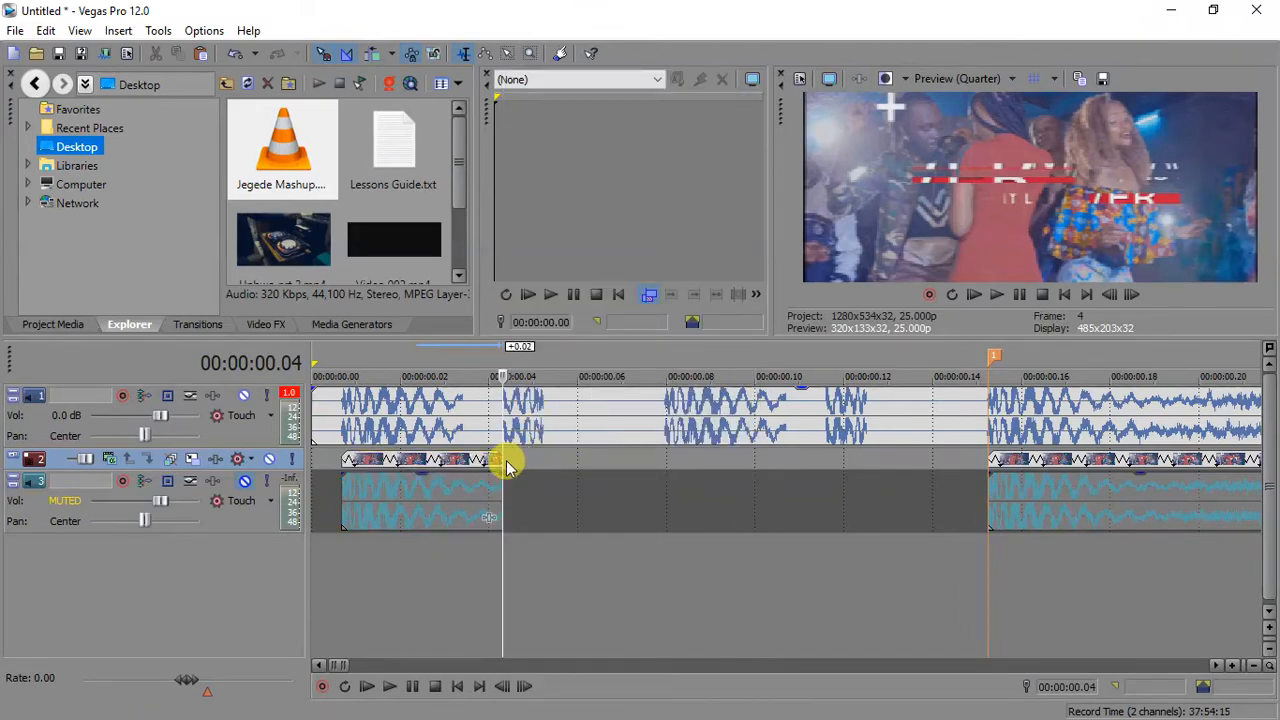
key("ctrl+v")
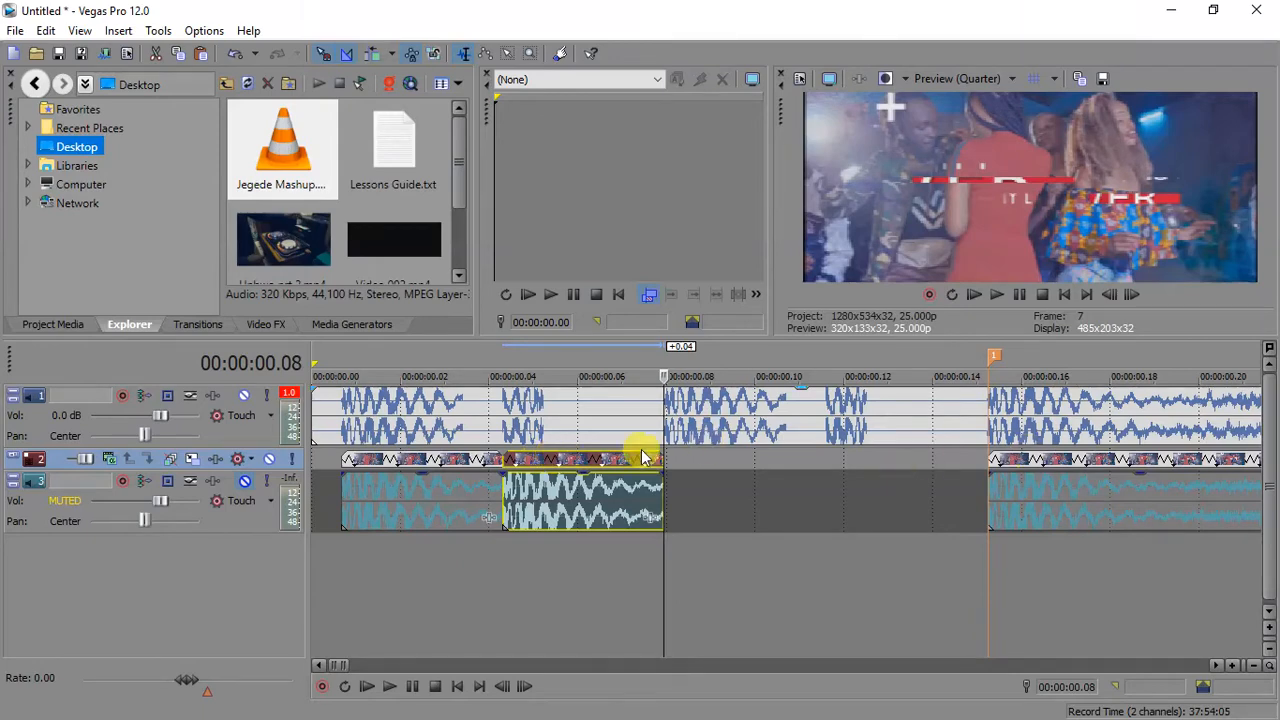
- Reverse the video of the second short clip, which starts at 00:00:00.04
left_click(583, 463)
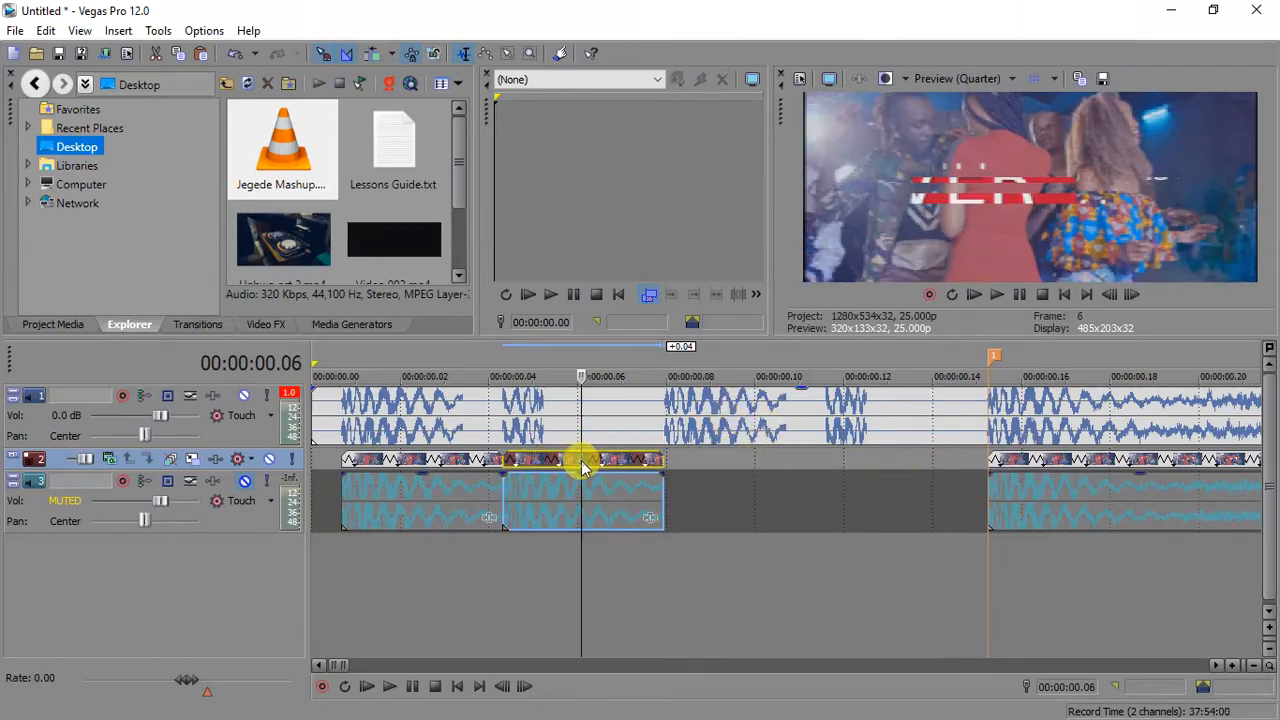
right_click(581, 460)
left_click(609, 471)
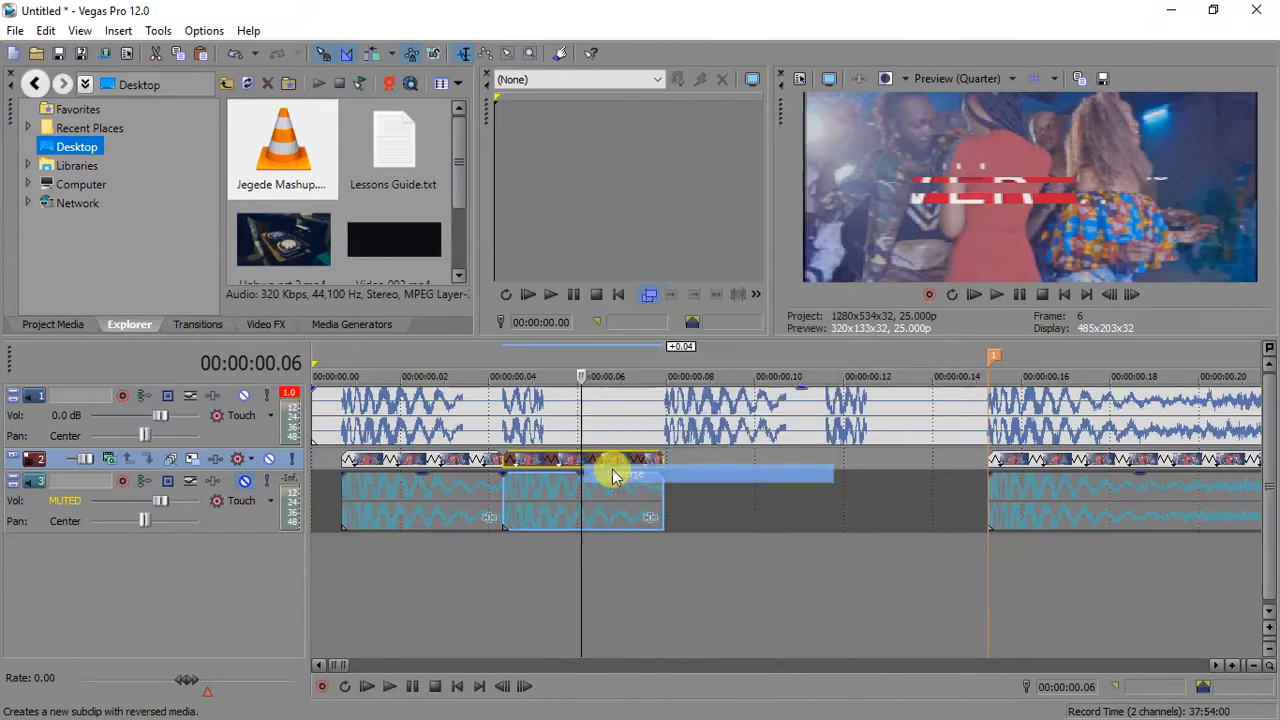
- Duplicate the forward and reversed short clips together to start at 00:00:00.08, filling the gap up to the marker
left_click(329, 471)
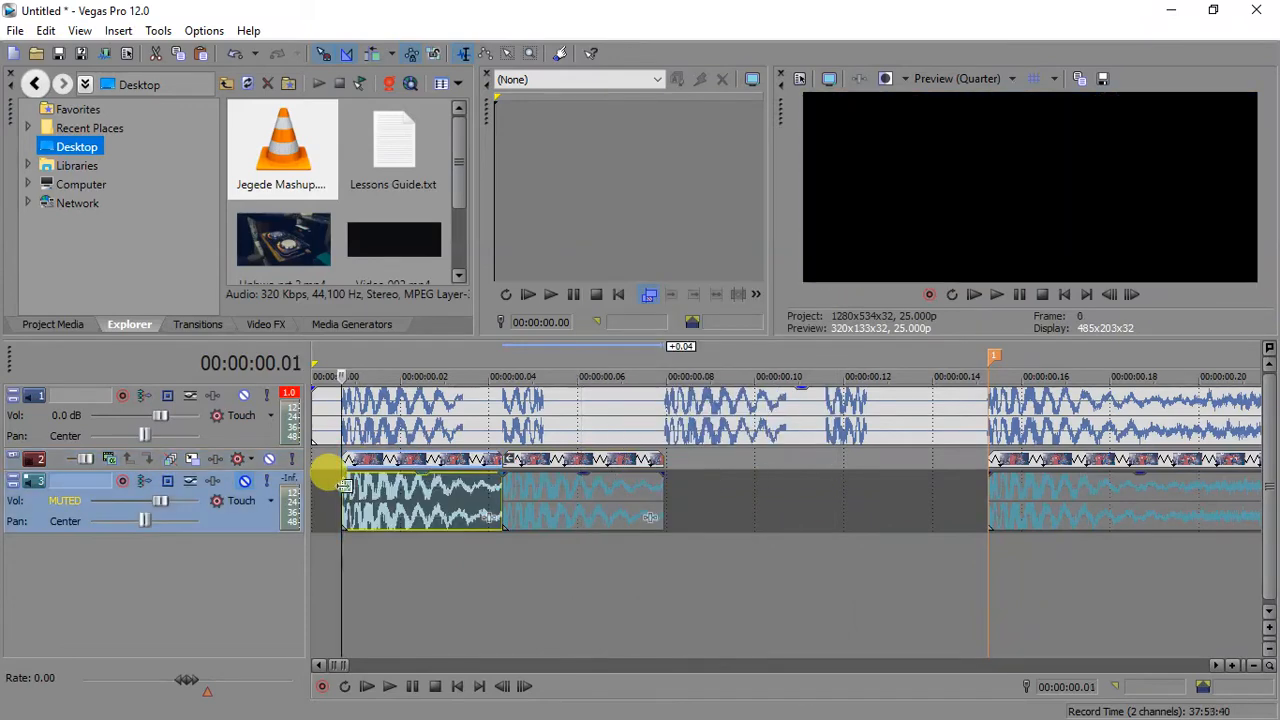
left_click(551, 493, "ctrl")
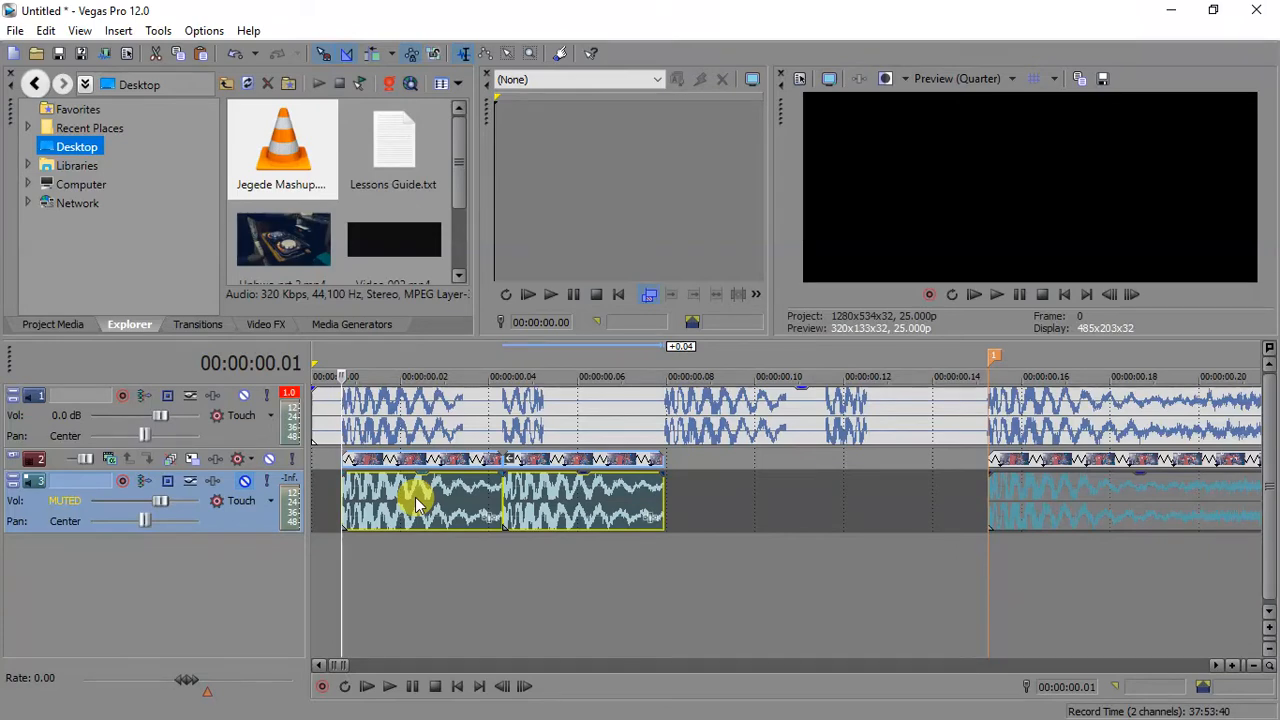
left_click_drag(417, 503, 737, 486)
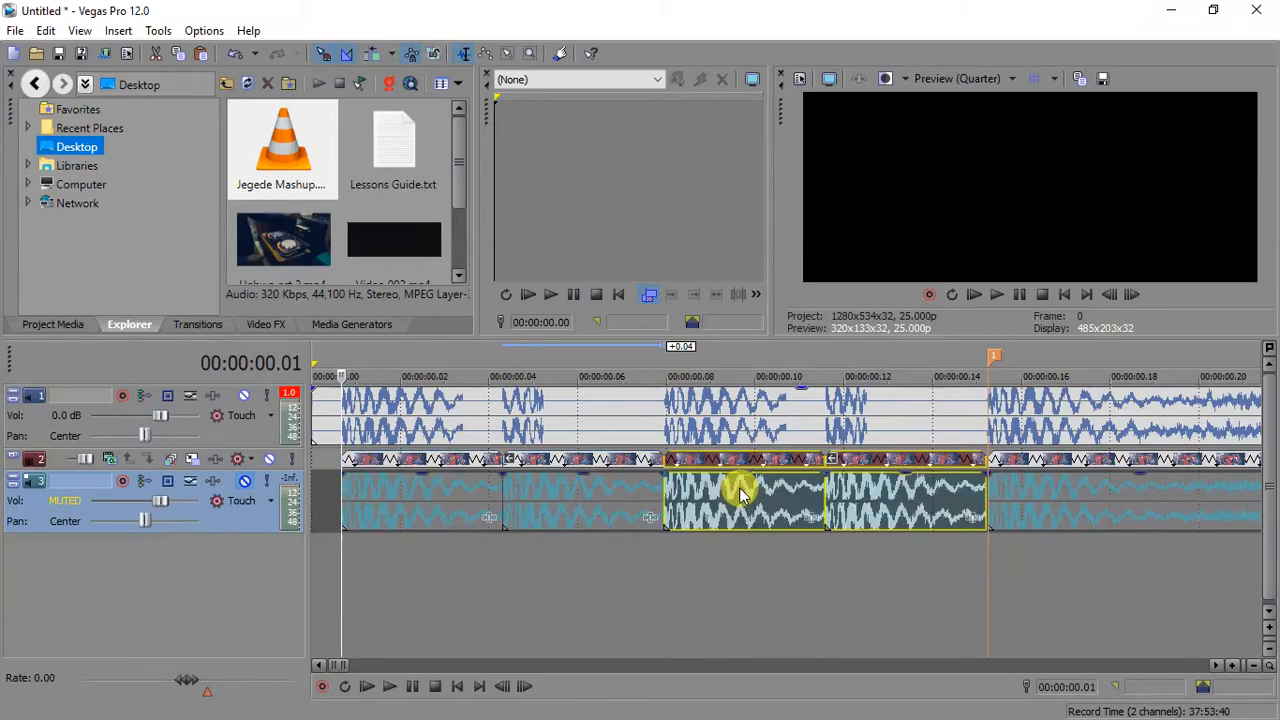
- Extend the fourth short clip's end exactly to the marker and the opening clip's start back to 00:00:00.00
left_click(985, 503)
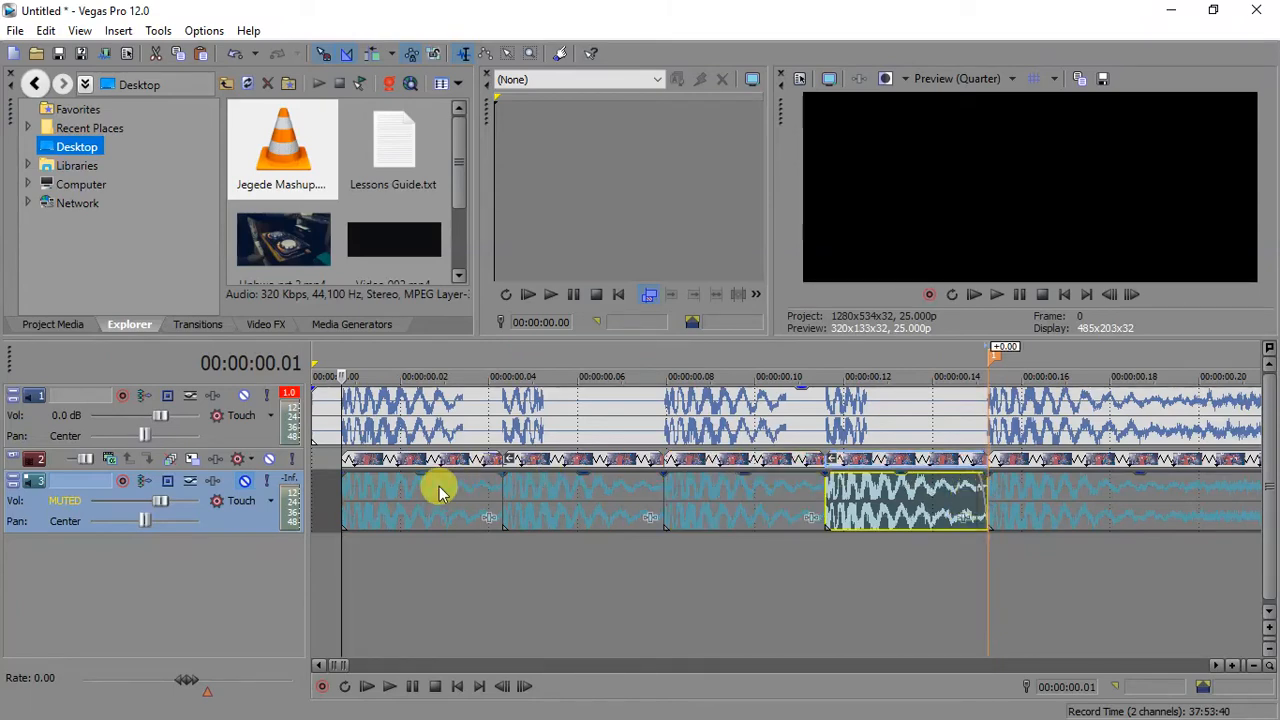
left_click(405, 503)
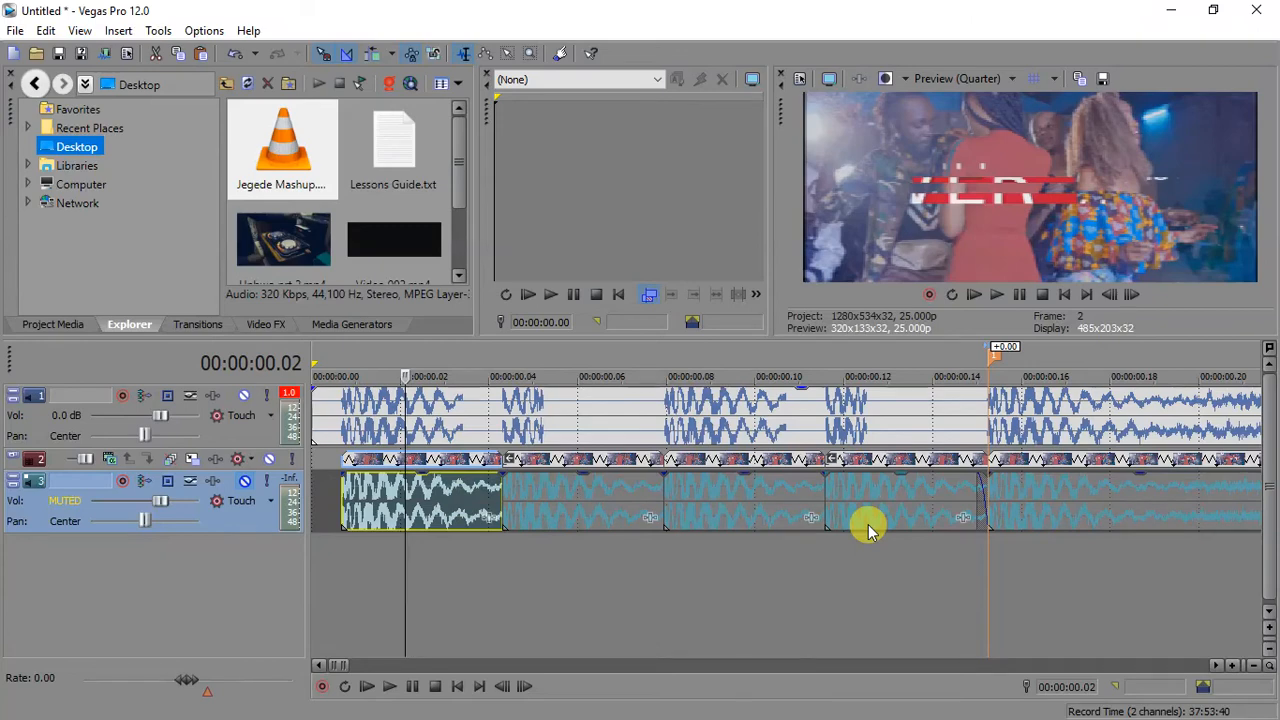
left_click_drag(370, 498, 328, 497)
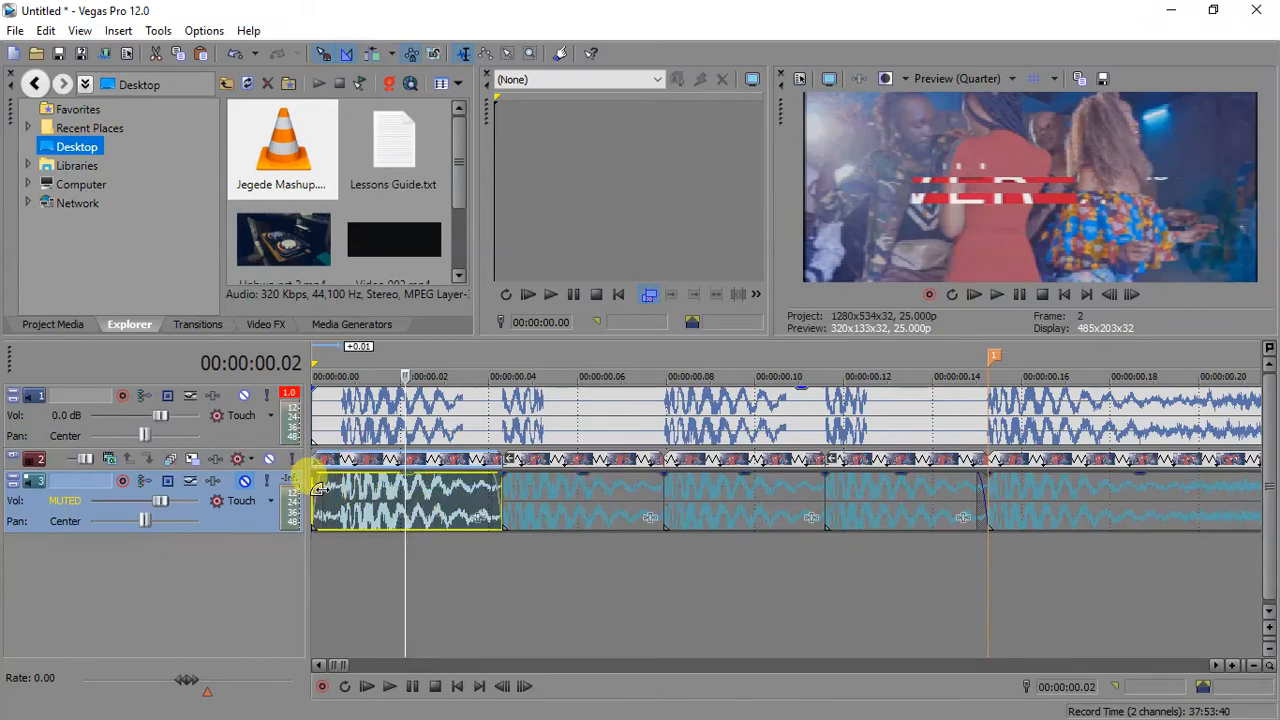
left_click(338, 498)
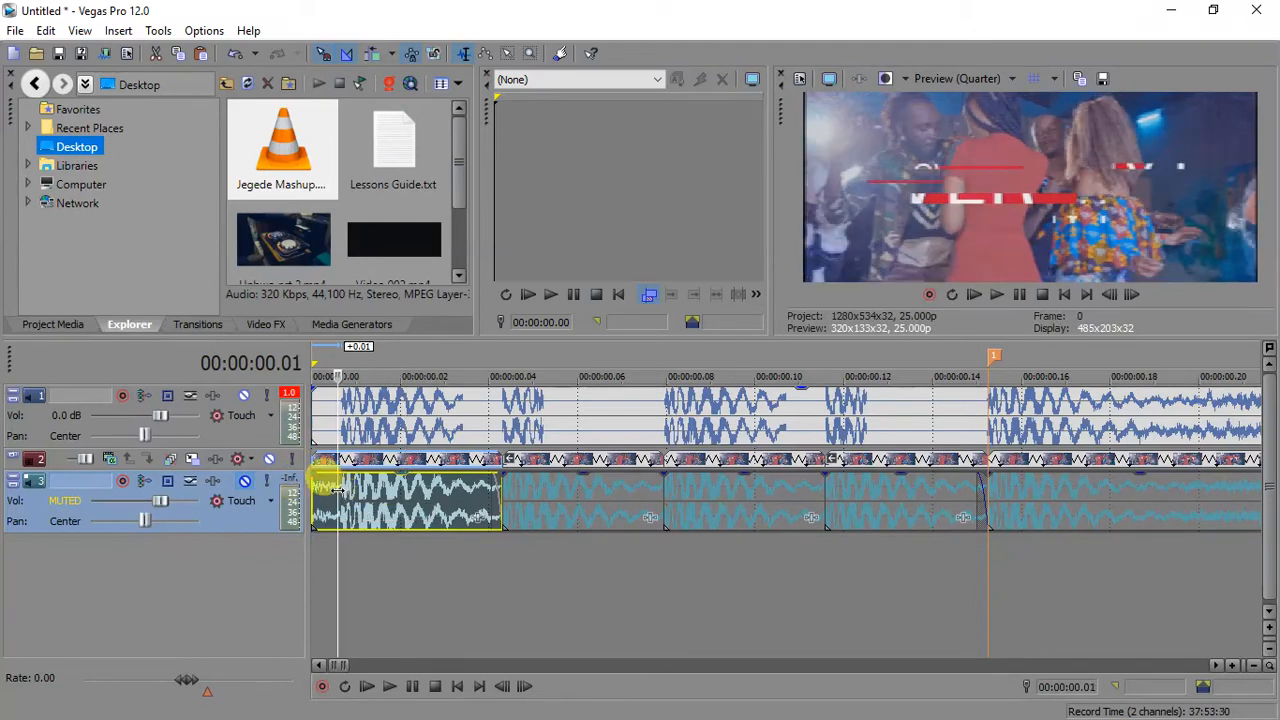
- Play the timeline from the start to check the forward and reversed short clips against the mashup audio
scroll(338, 490, "down", 10)
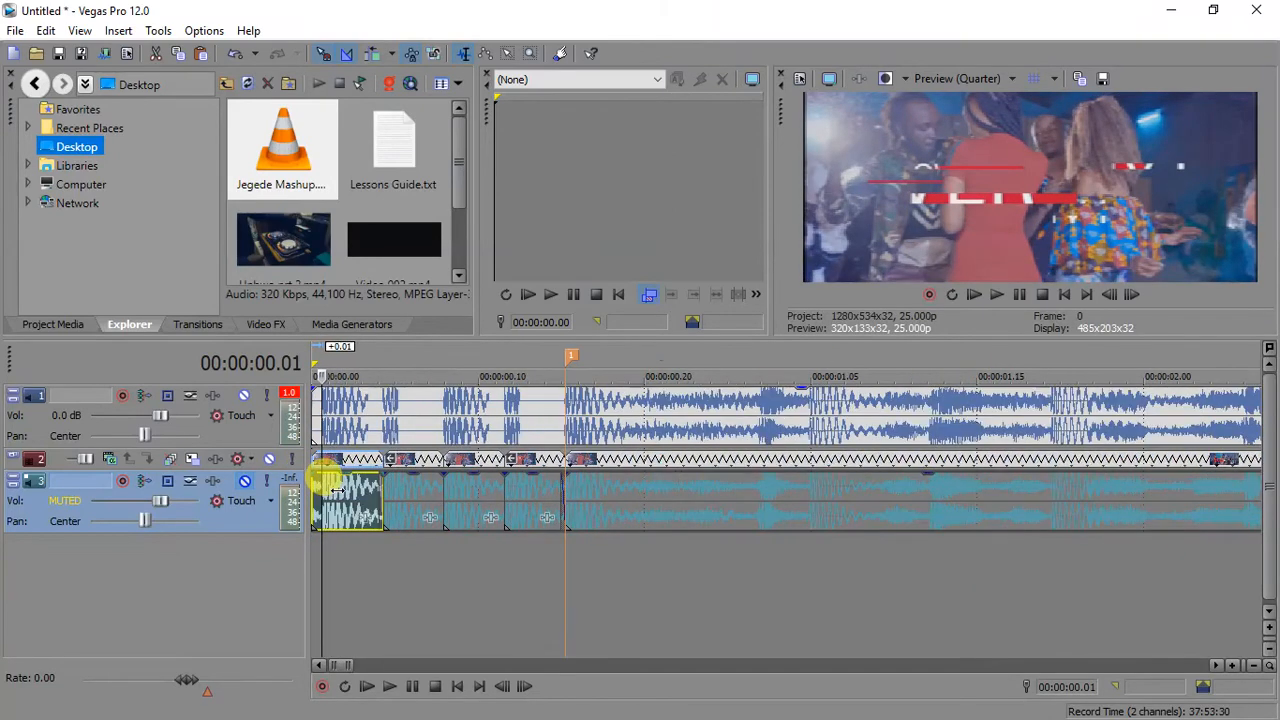
left_click(460, 686)
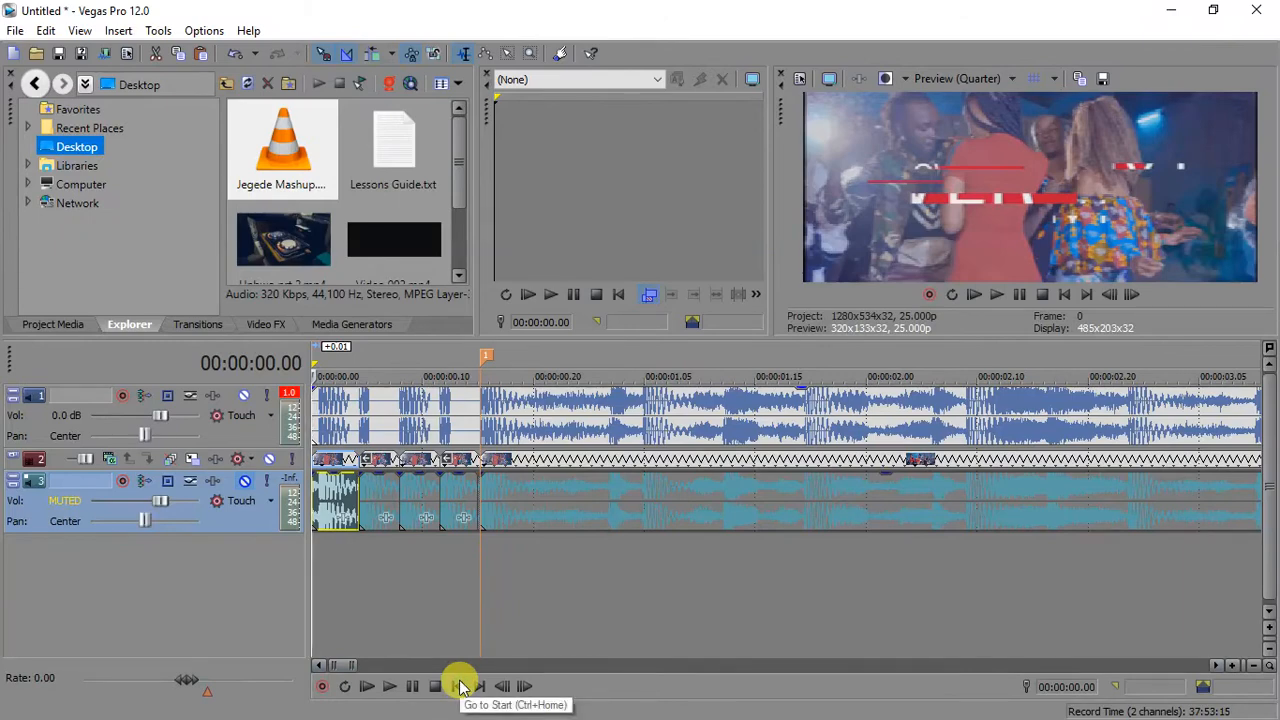
key("space")
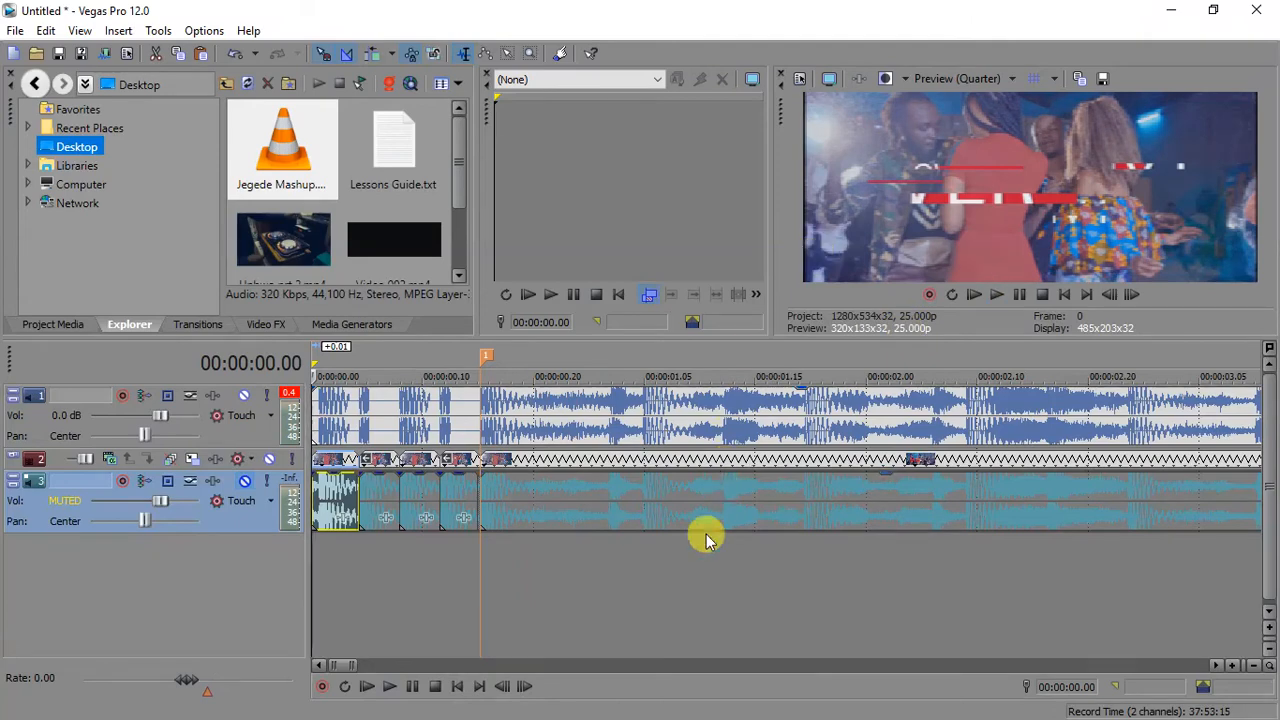
key("space")
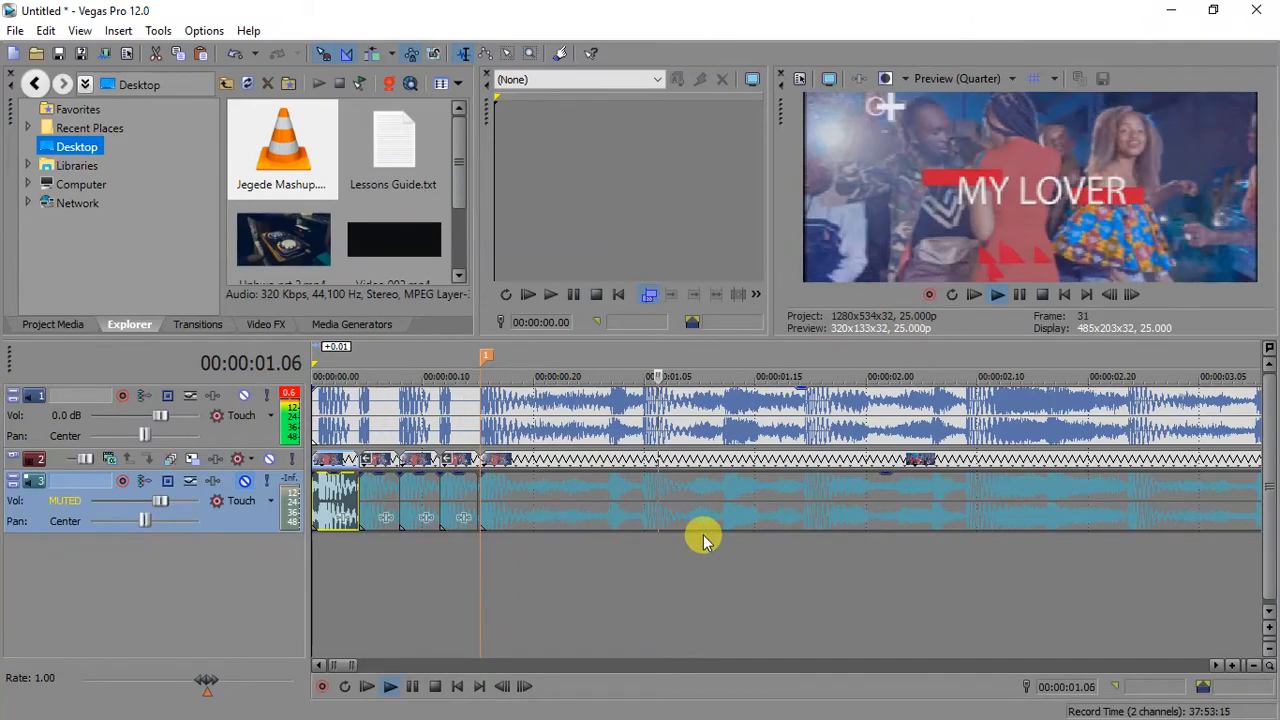
key("space")
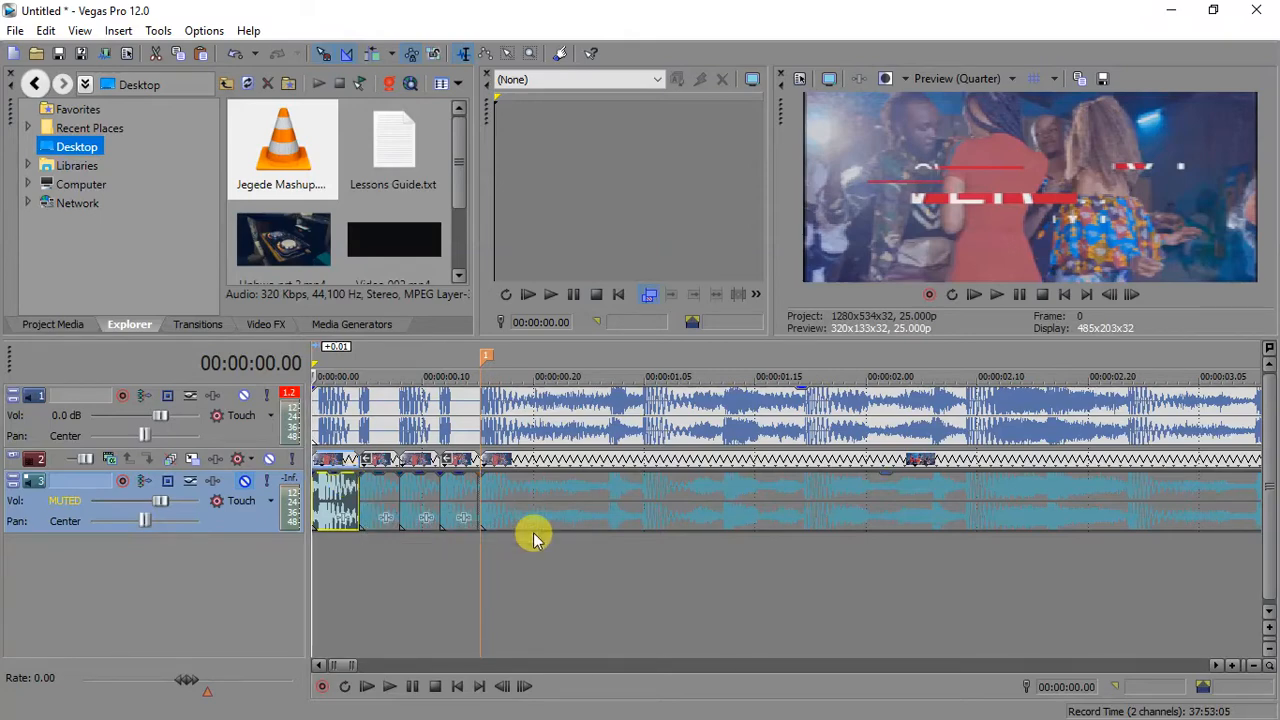
- Extend the end of the long clip after the marker to the start of the mashup's beat at 00:00:04.17
scroll(533, 538, "down", 2)
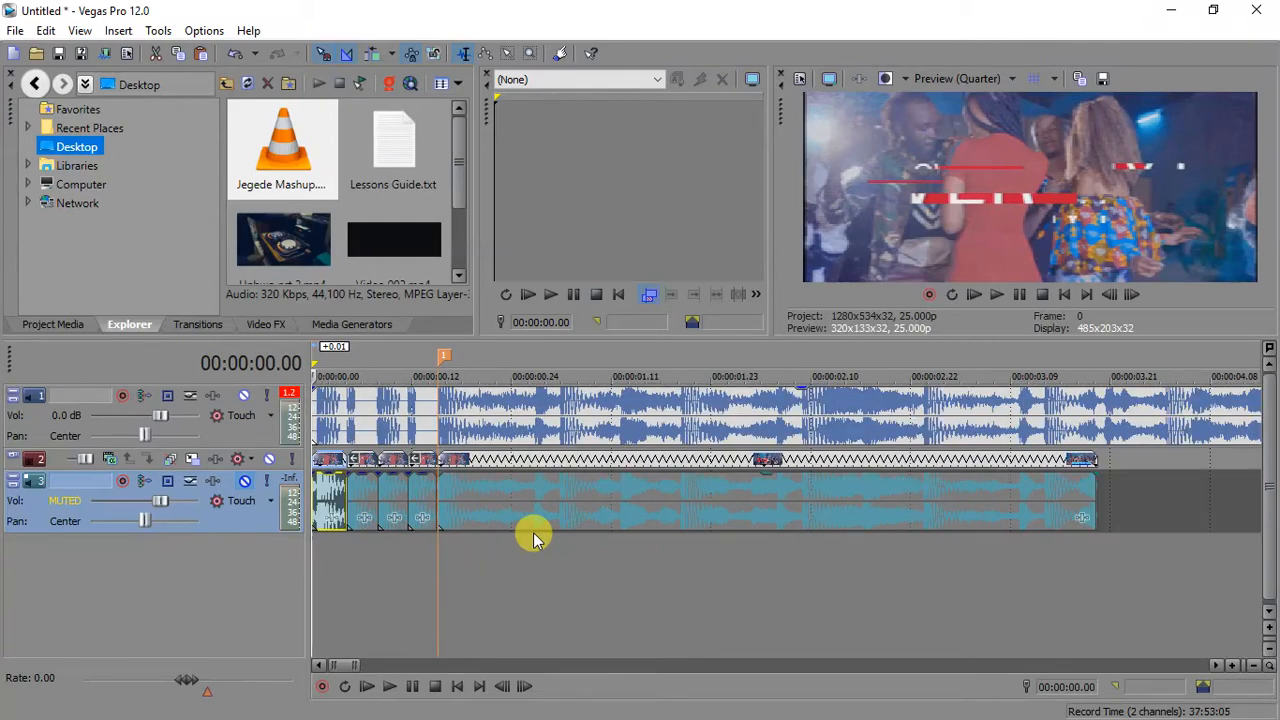
scroll(533, 538, "down", 2)
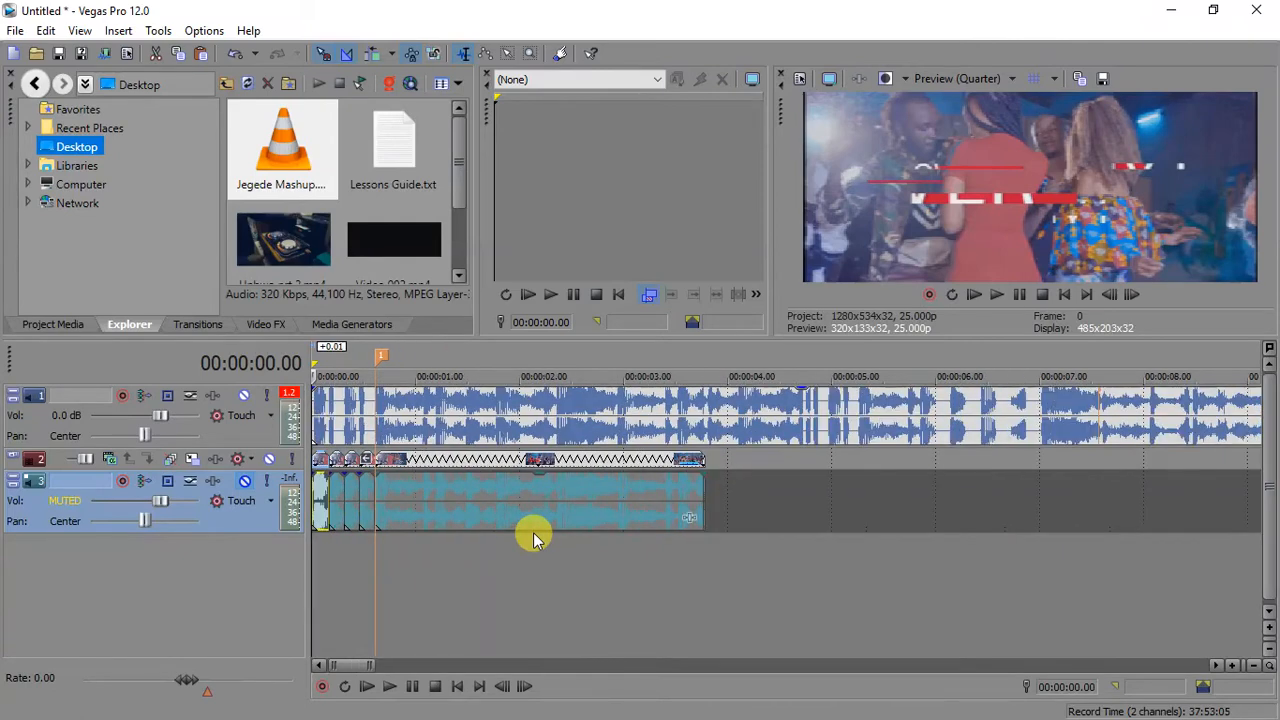
key("space")
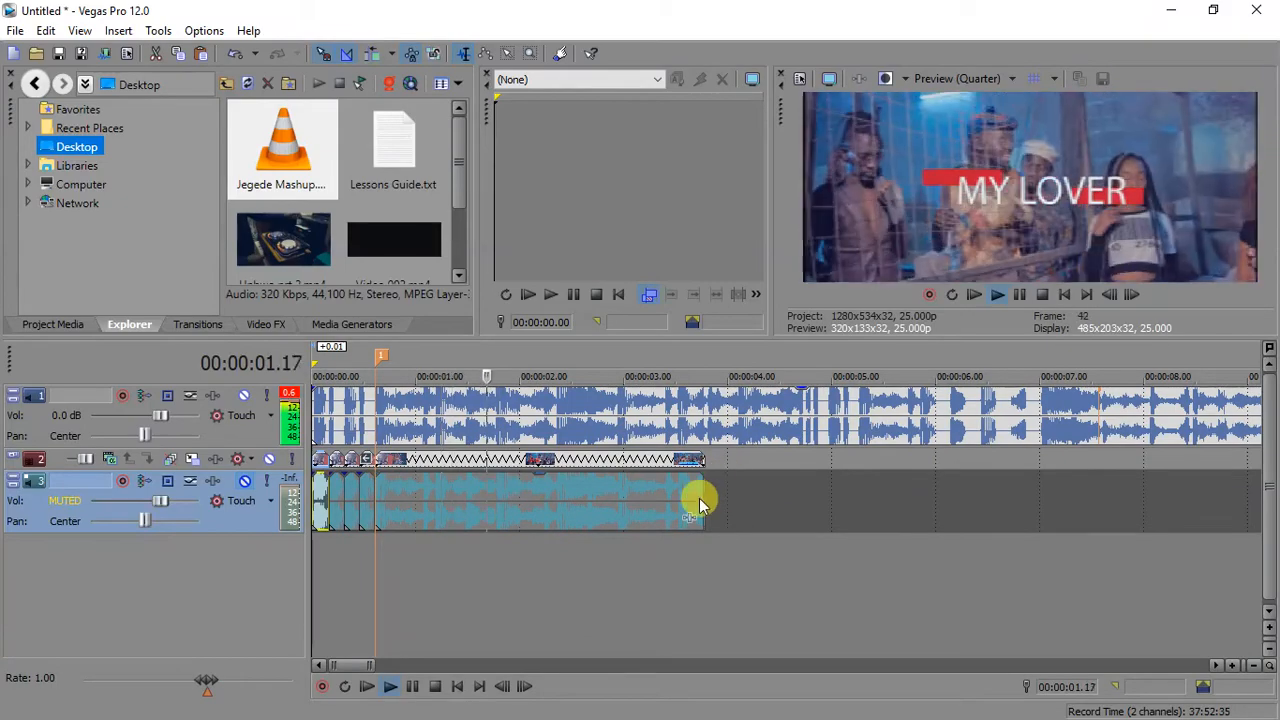
left_click_drag(703, 495, 792, 499)
key("space")
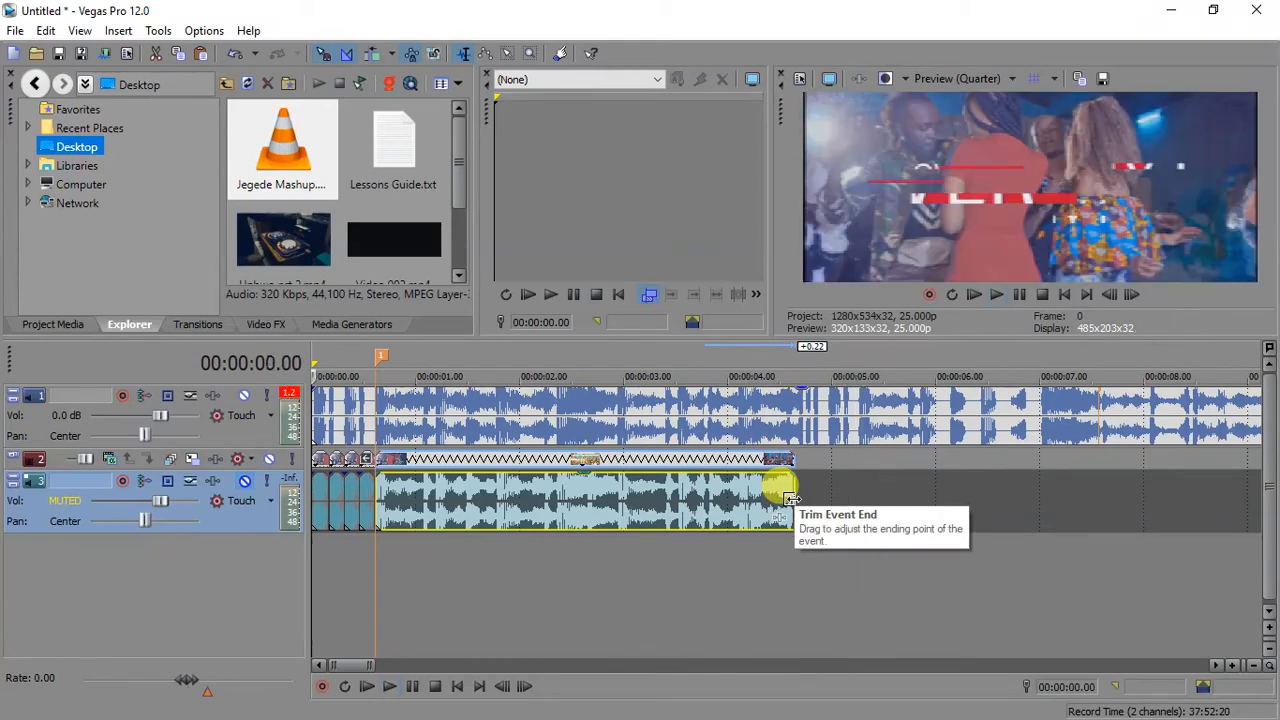
left_click(795, 496)
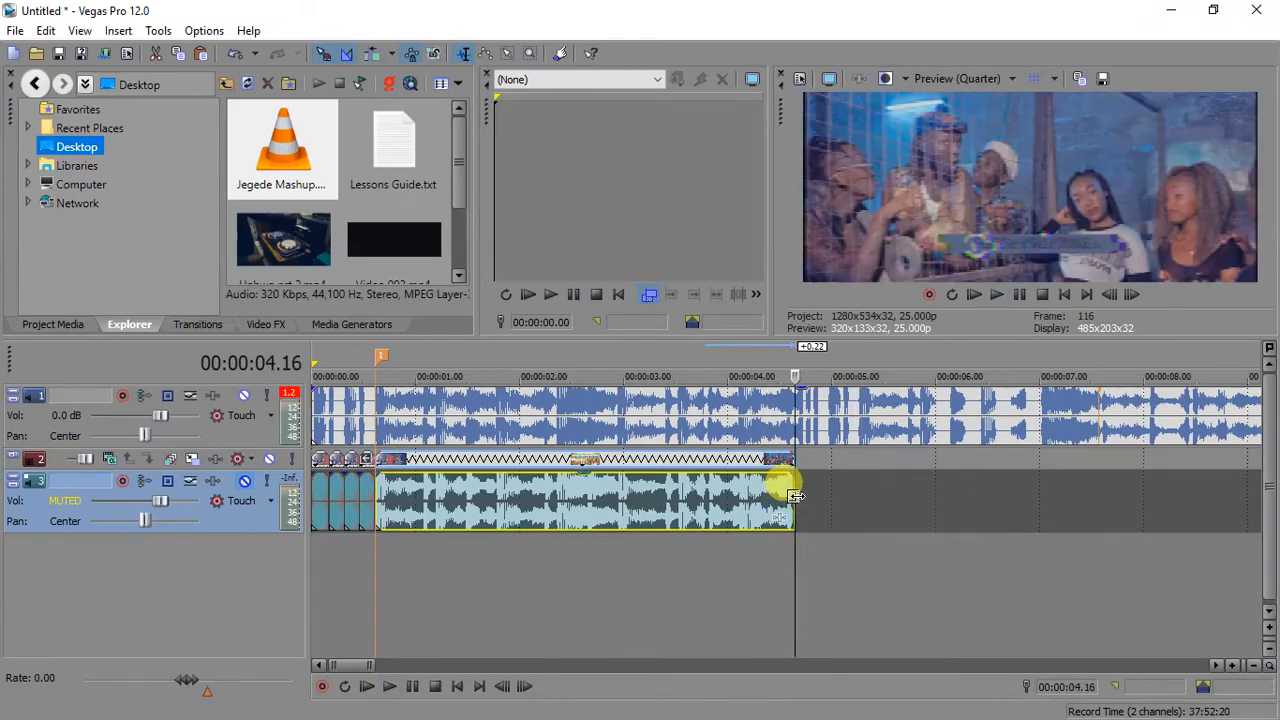
scroll(795, 496, "up", 6)
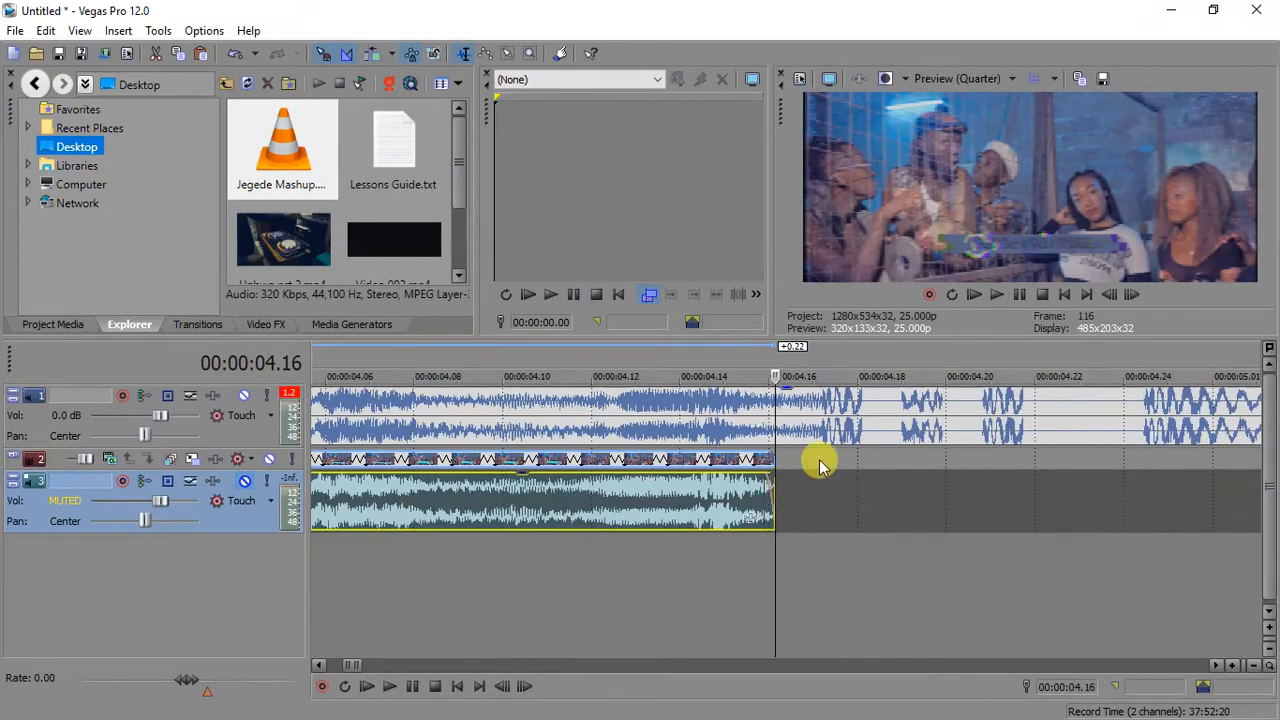
left_click(818, 466)
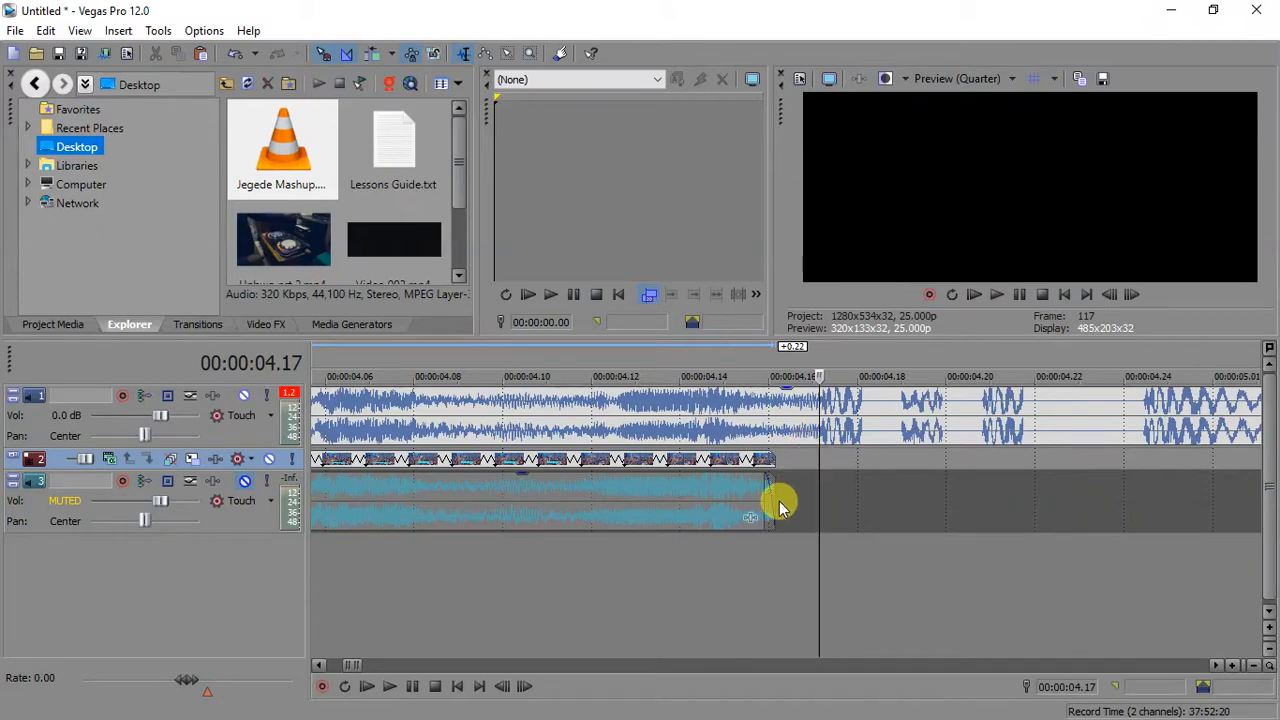
left_click_drag(774, 503, 810, 497)
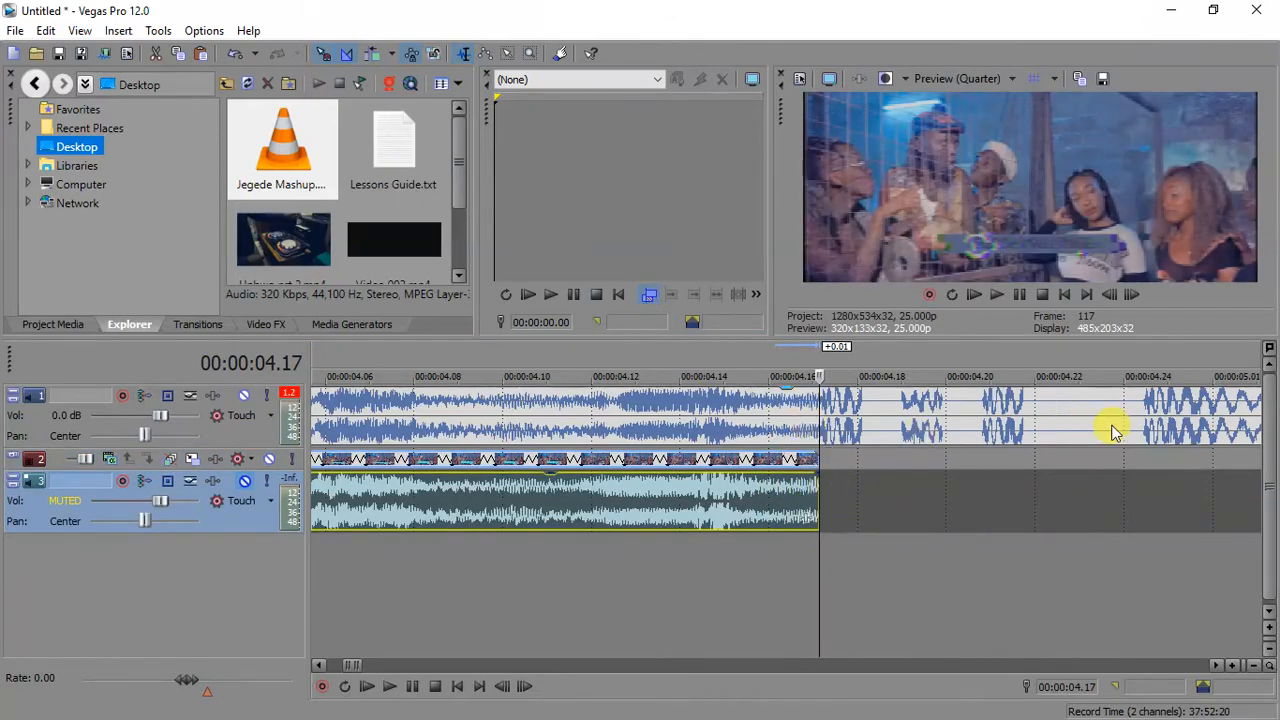
- Copy the forward short clip at 00:00:00.08 with its audio and paste it at 00:00:04.17, directly after the long clip
scroll(1117, 430, "down", 2)
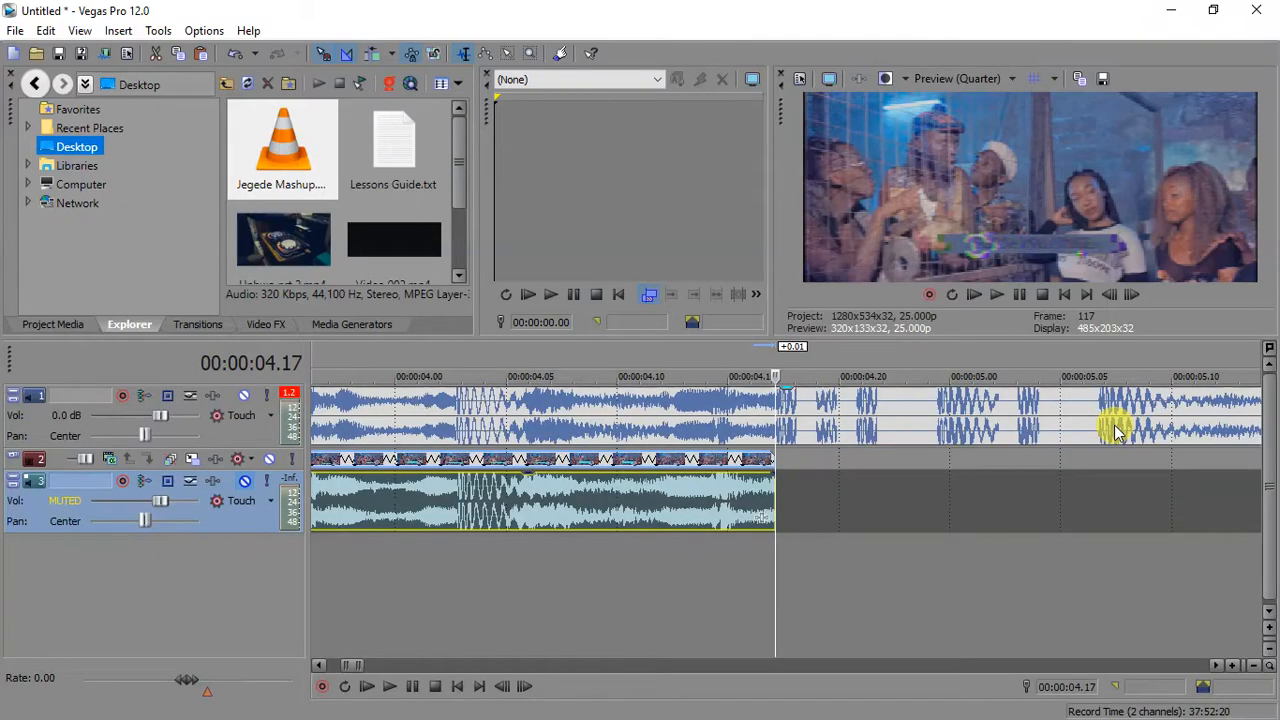
scroll(1117, 430, "down", 1)
scroll(1117, 430, "down", 2)
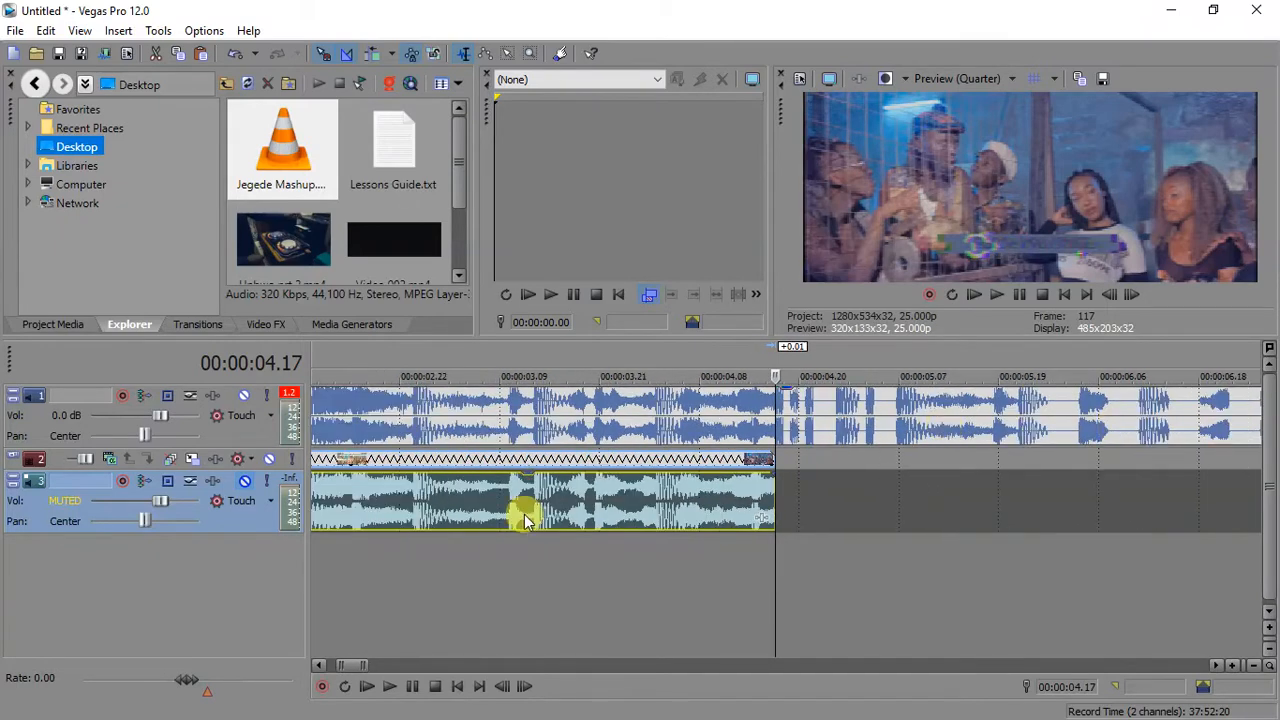
scroll(523, 514, "down", 2)
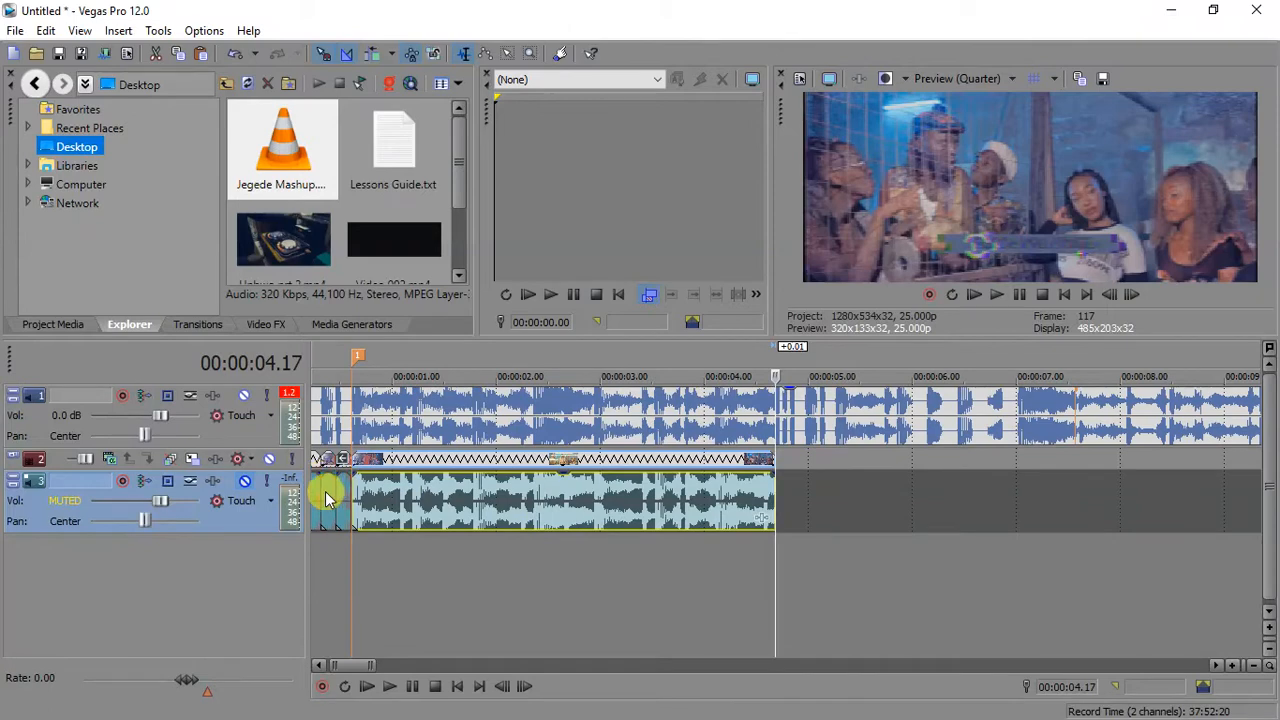
left_click_drag(327, 497, 318, 490)
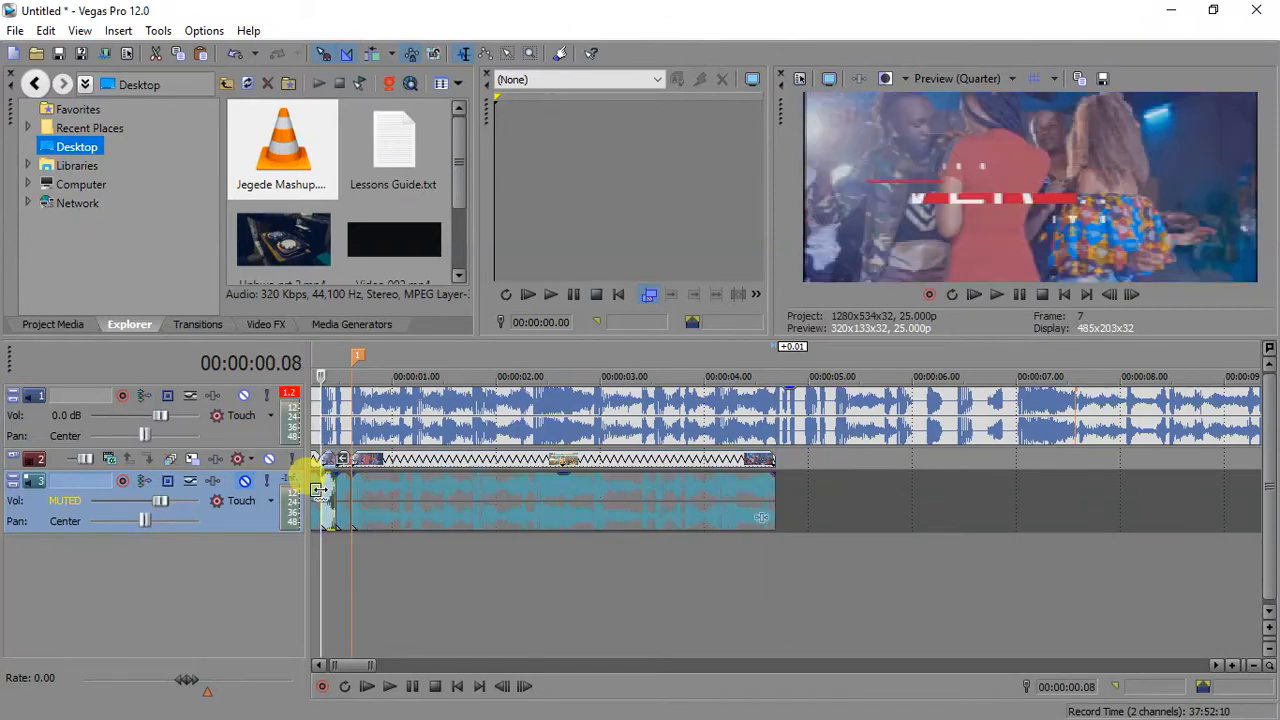
left_click(774, 461)
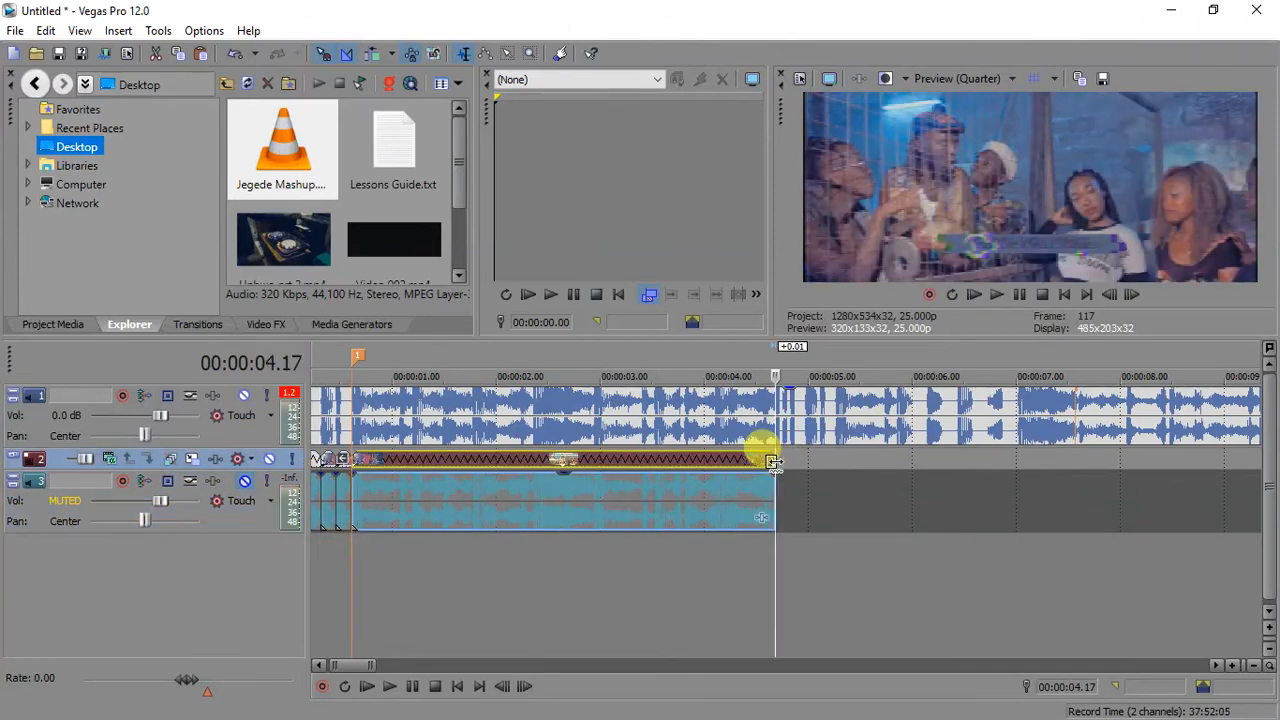
left_click_drag(774, 461, 772, 458)
scroll(768, 455, "up", 8)
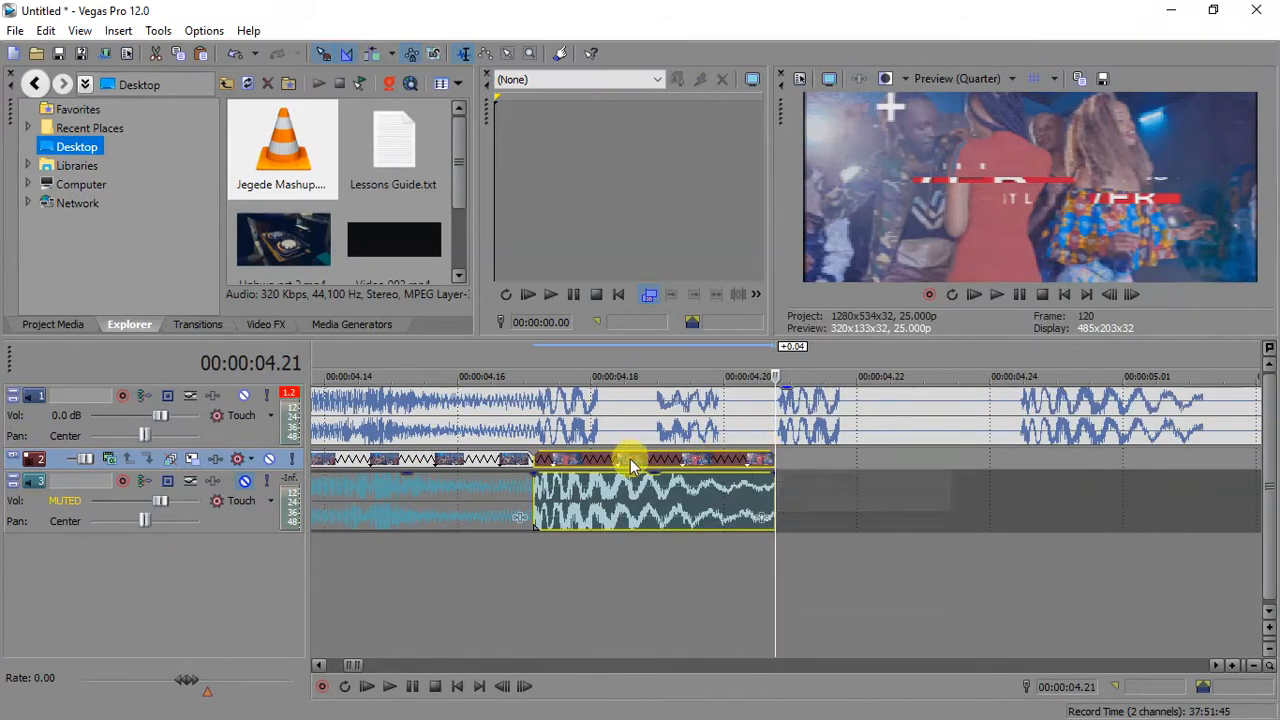
- Split the pasted short clip at the beat at 00:00:04.19 and delete the part after the cut
left_click(656, 460)
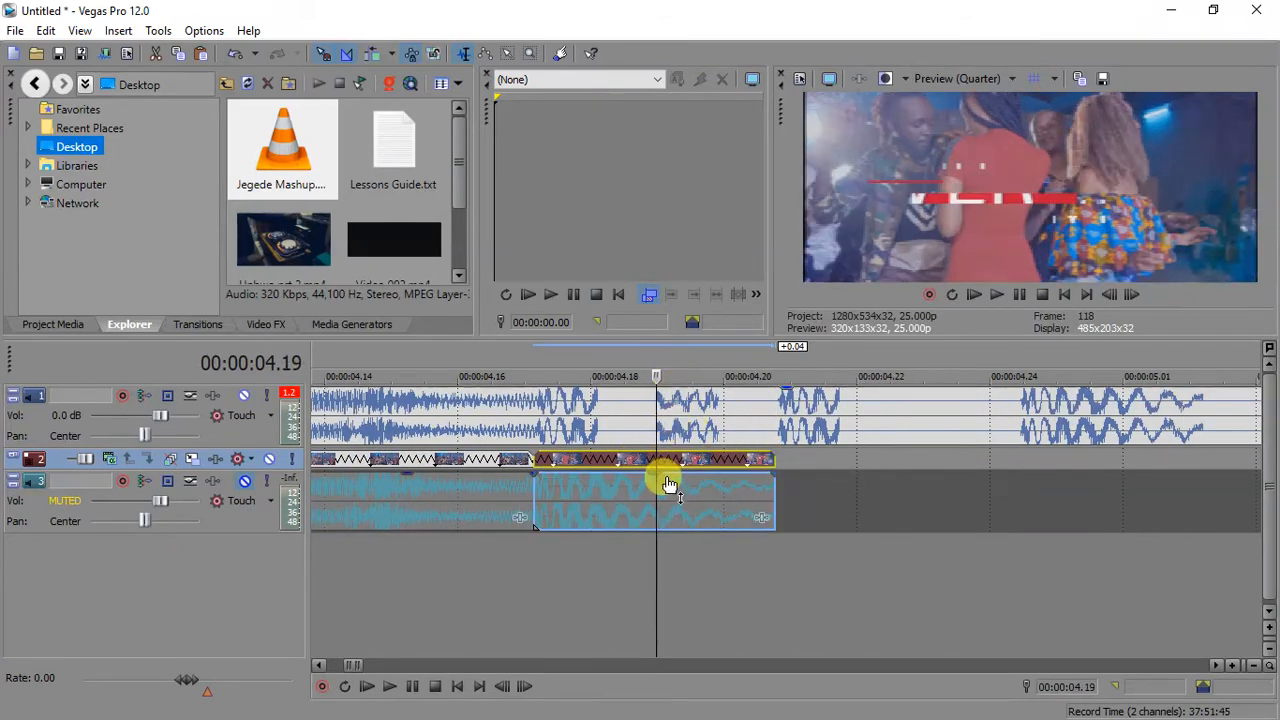
key("s")
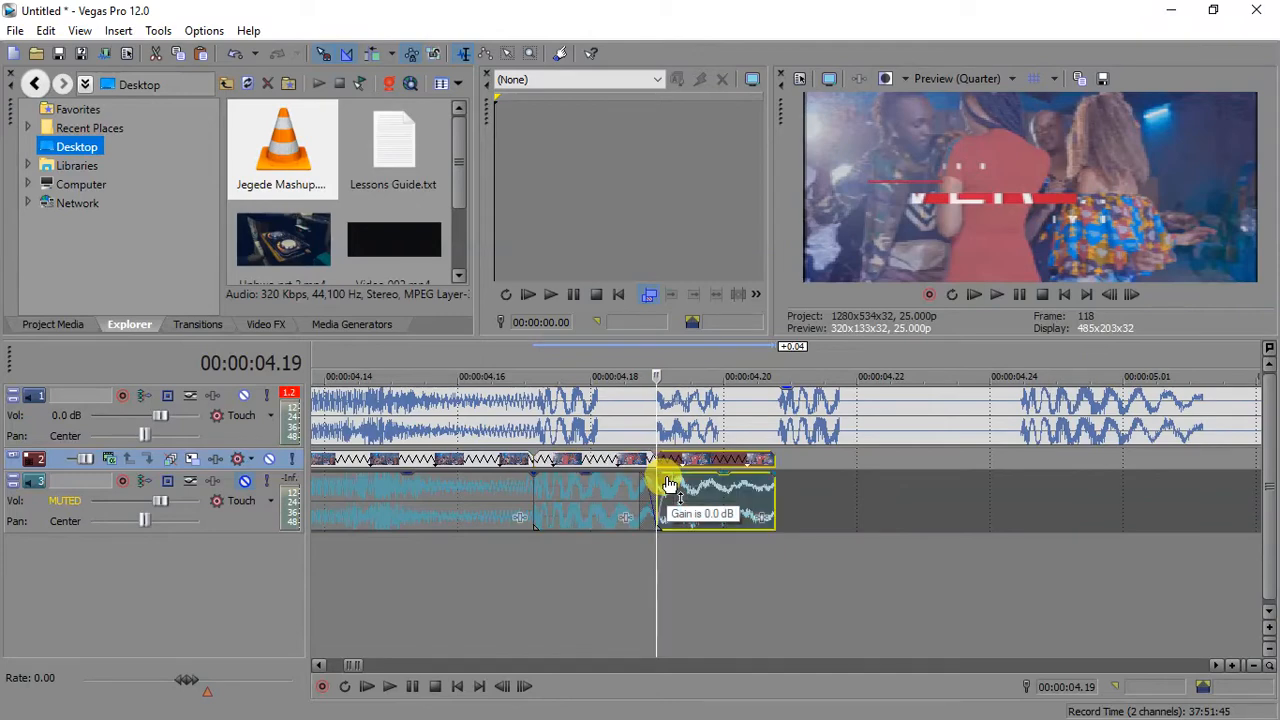
key("Delete")
- Duplicate the trimmed clip twice, end to end from 00:00:04.19, and reverse the video of the middle clip
left_click(543, 466)
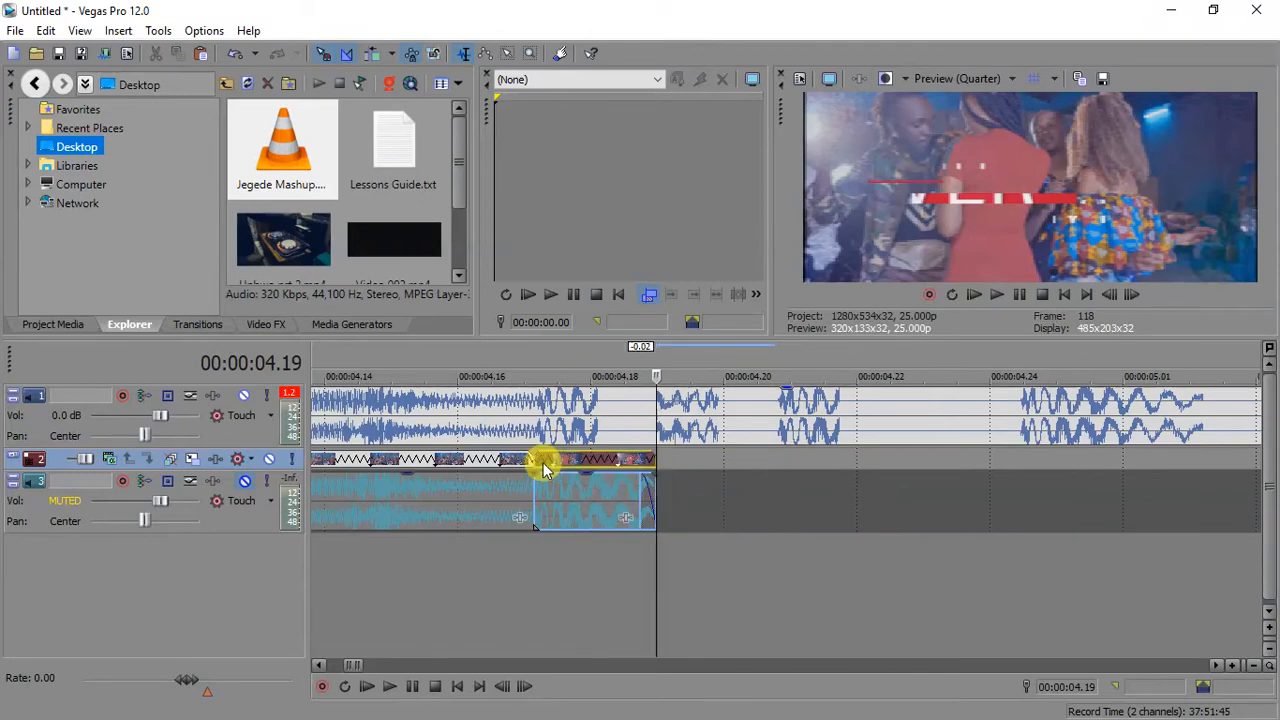
left_click_drag(559, 466, 678, 468)
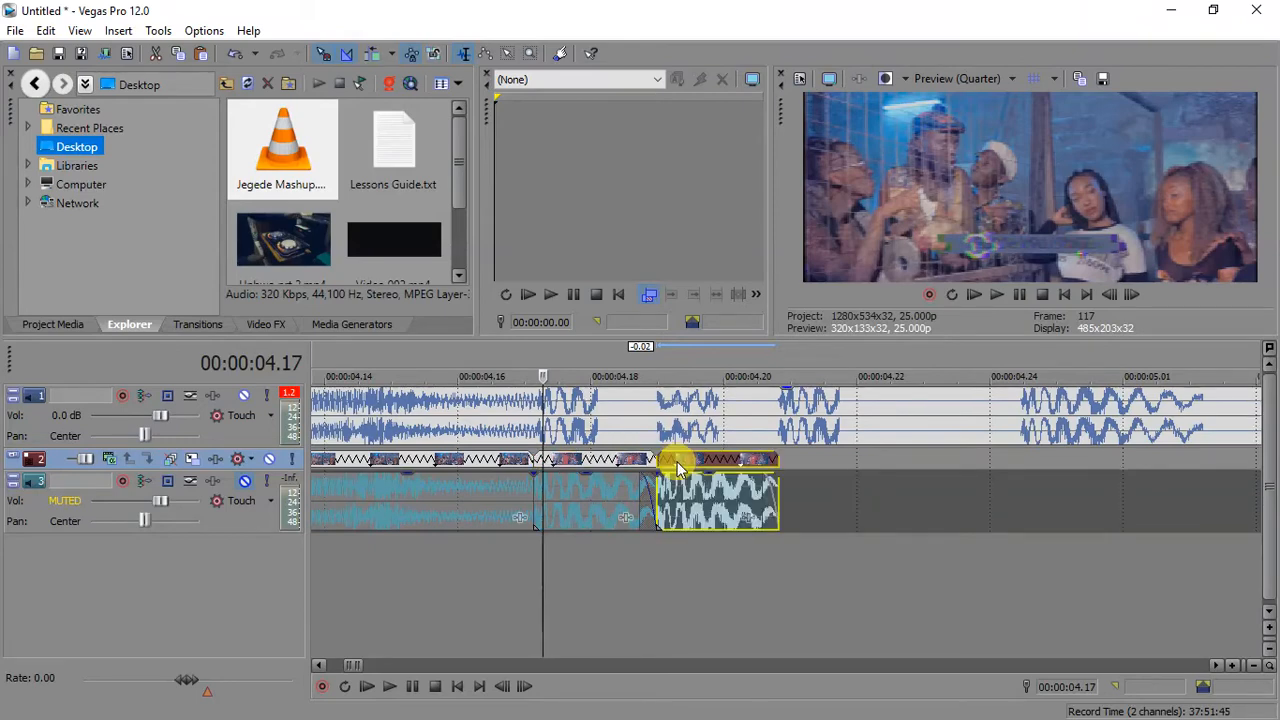
left_click_drag(678, 468, 723, 457)
left_click(723, 457)
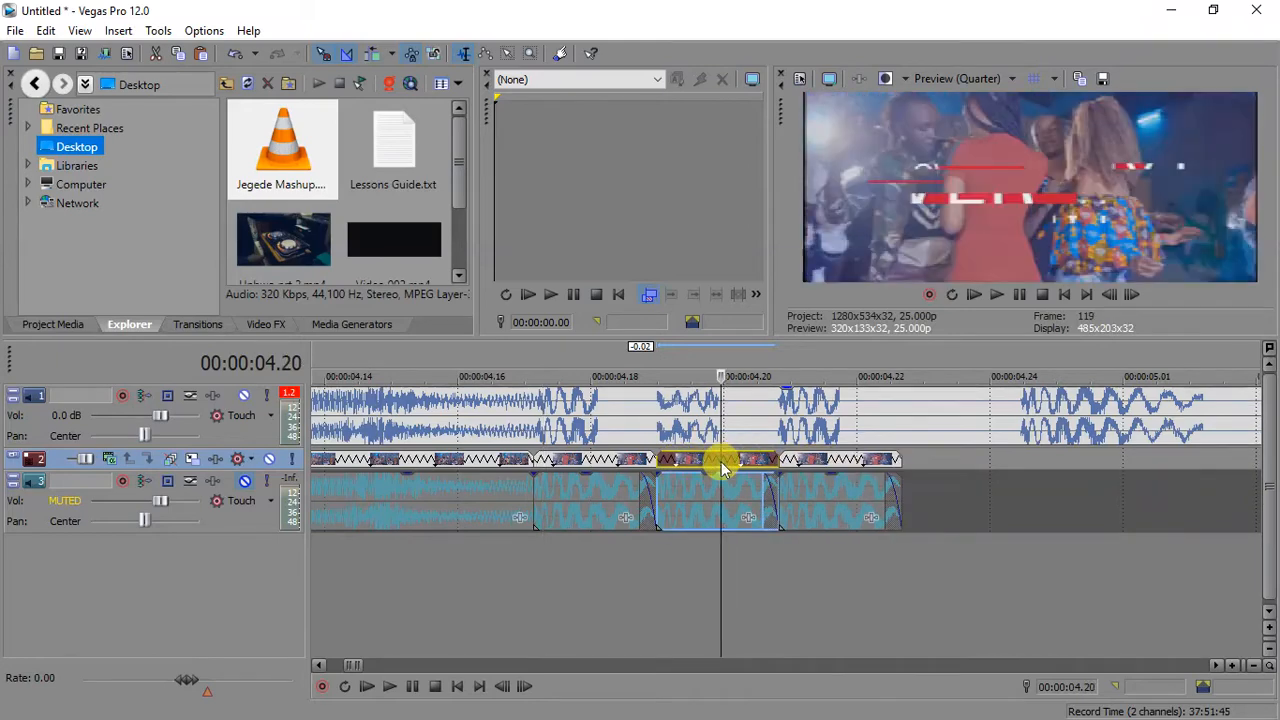
right_click(723, 457)
left_click(748, 473)
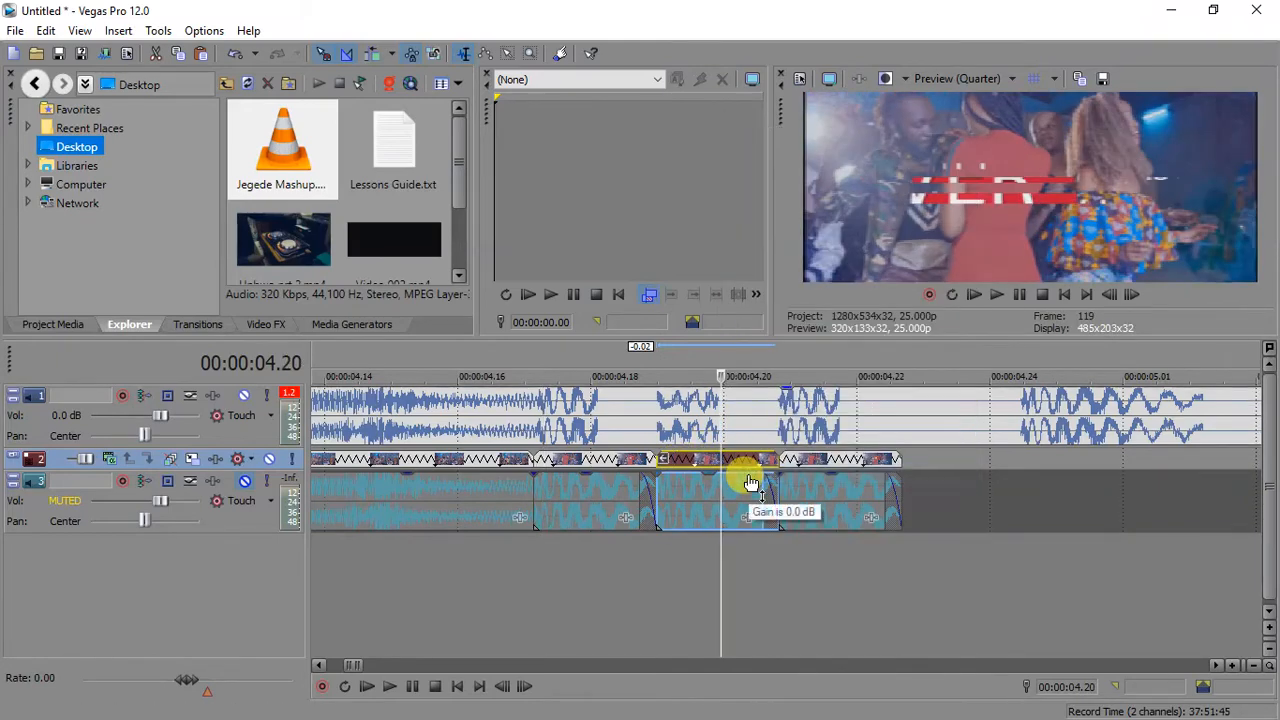
- Copy the forward short clip from 00:00:04.17 to beyond the three short pieces and extend its end to the beat at 00:00:05.03
scroll(750, 482, "down", 3)
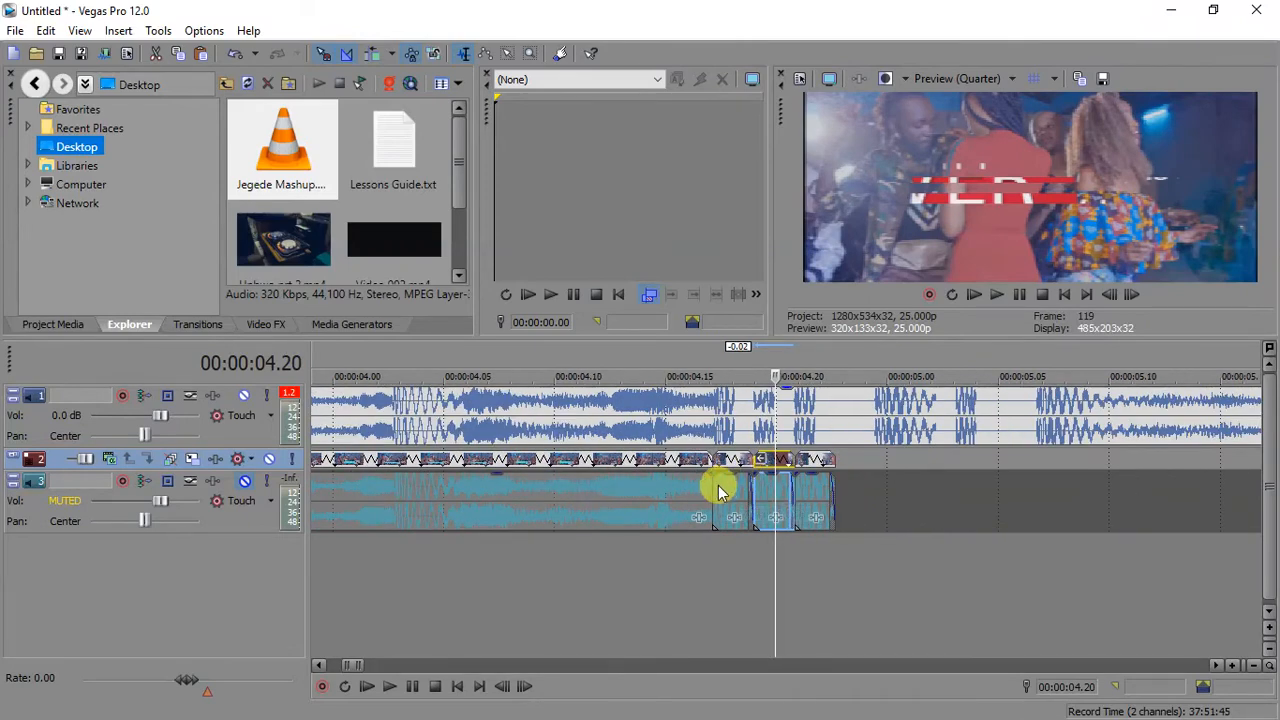
left_click(718, 490)
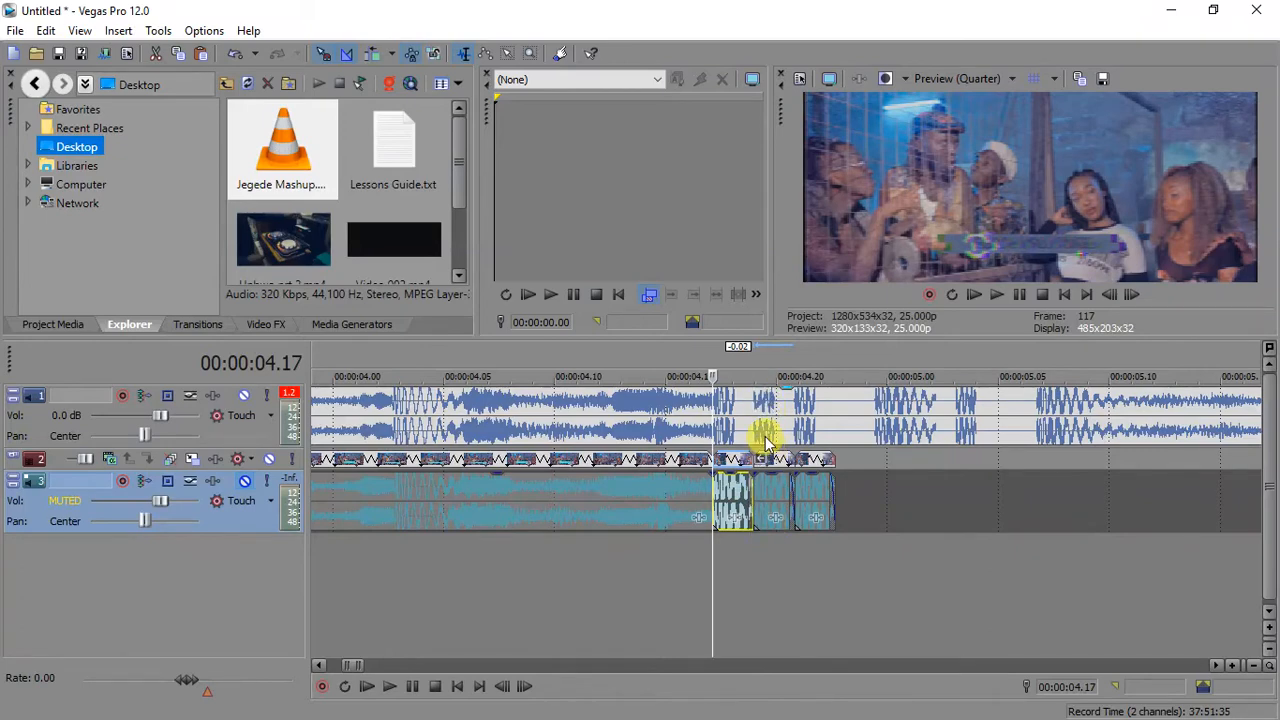
left_click(722, 463)
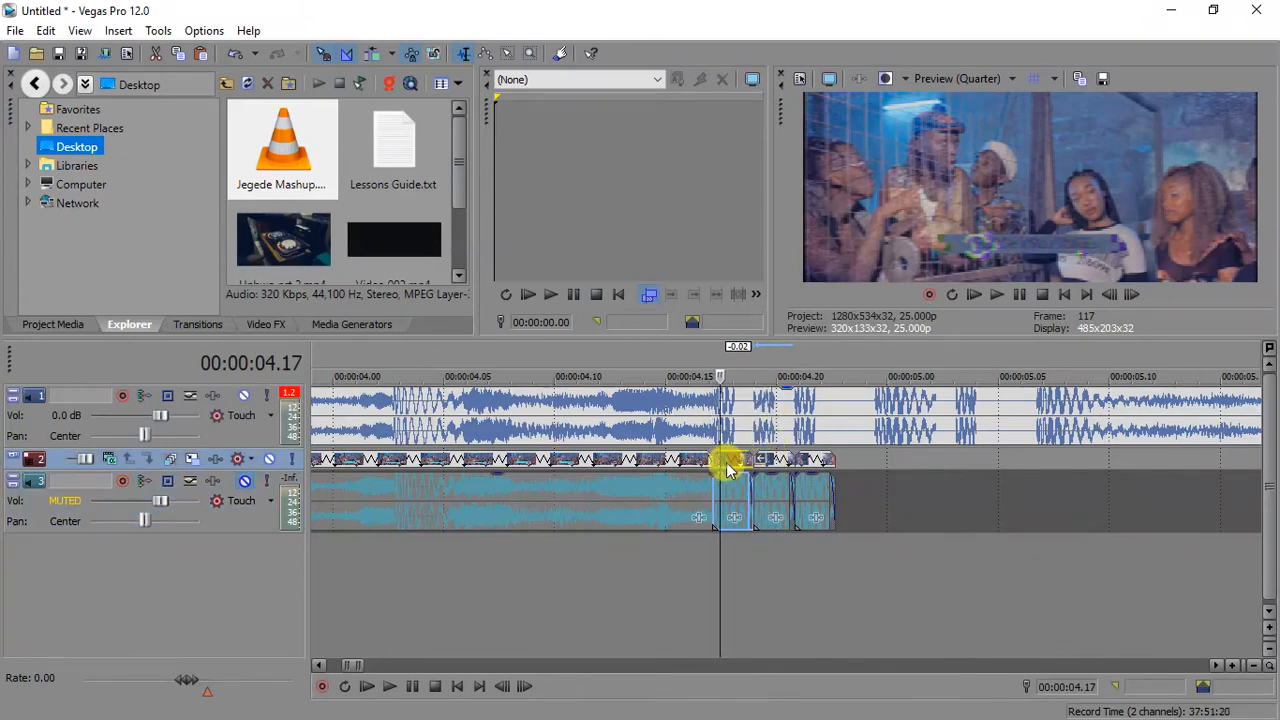
left_click_drag(735, 464, 950, 465)
scroll(934, 449, "up", 6)
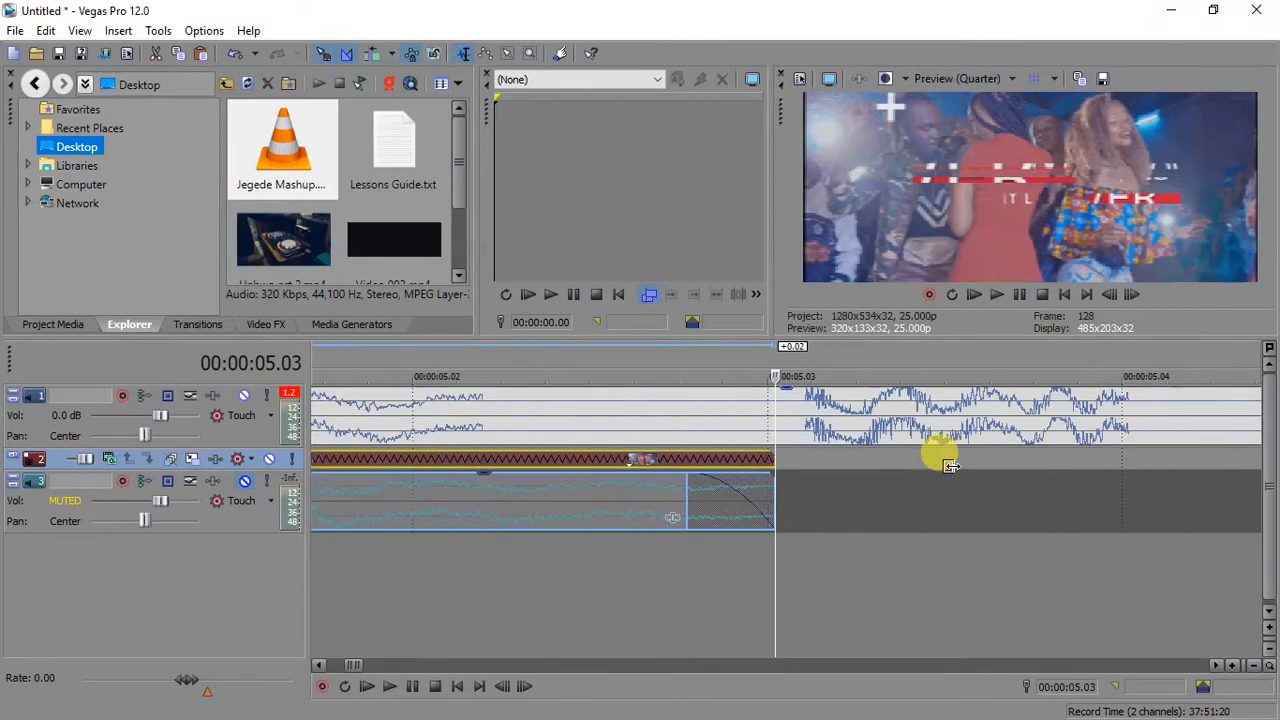
left_click(805, 459)
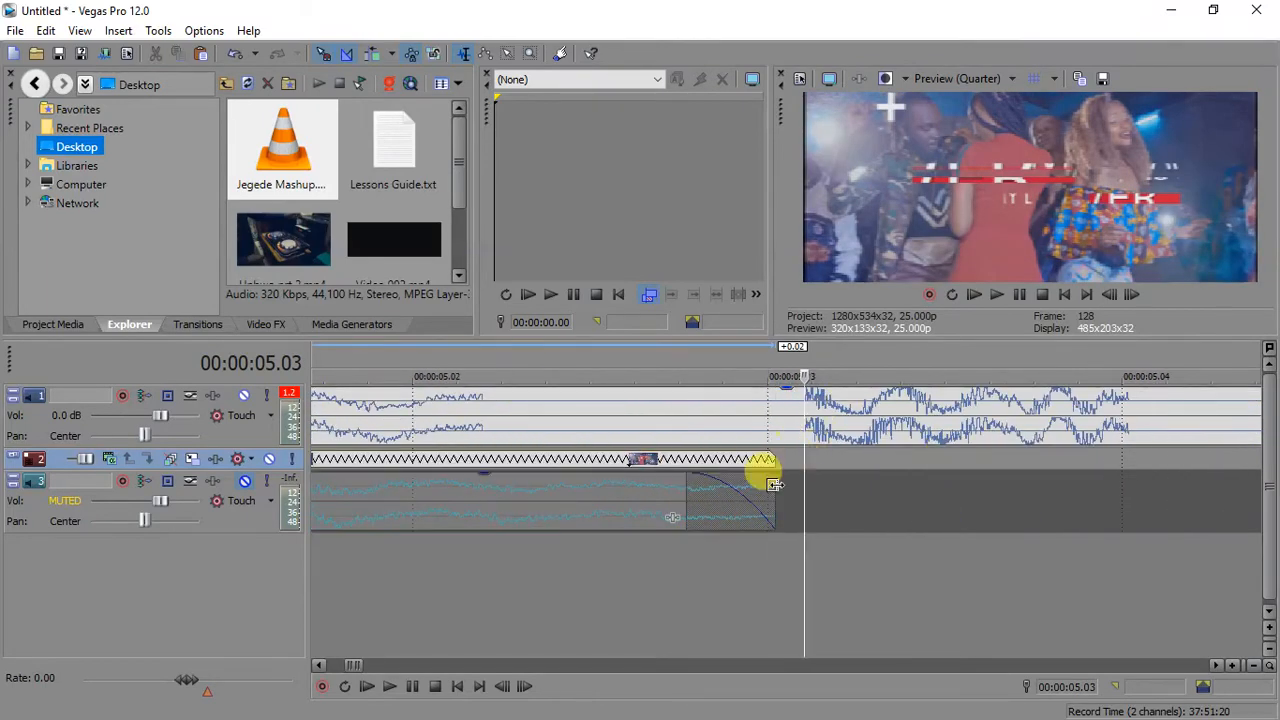
left_click(776, 511)
scroll(790, 495, "down", 3)
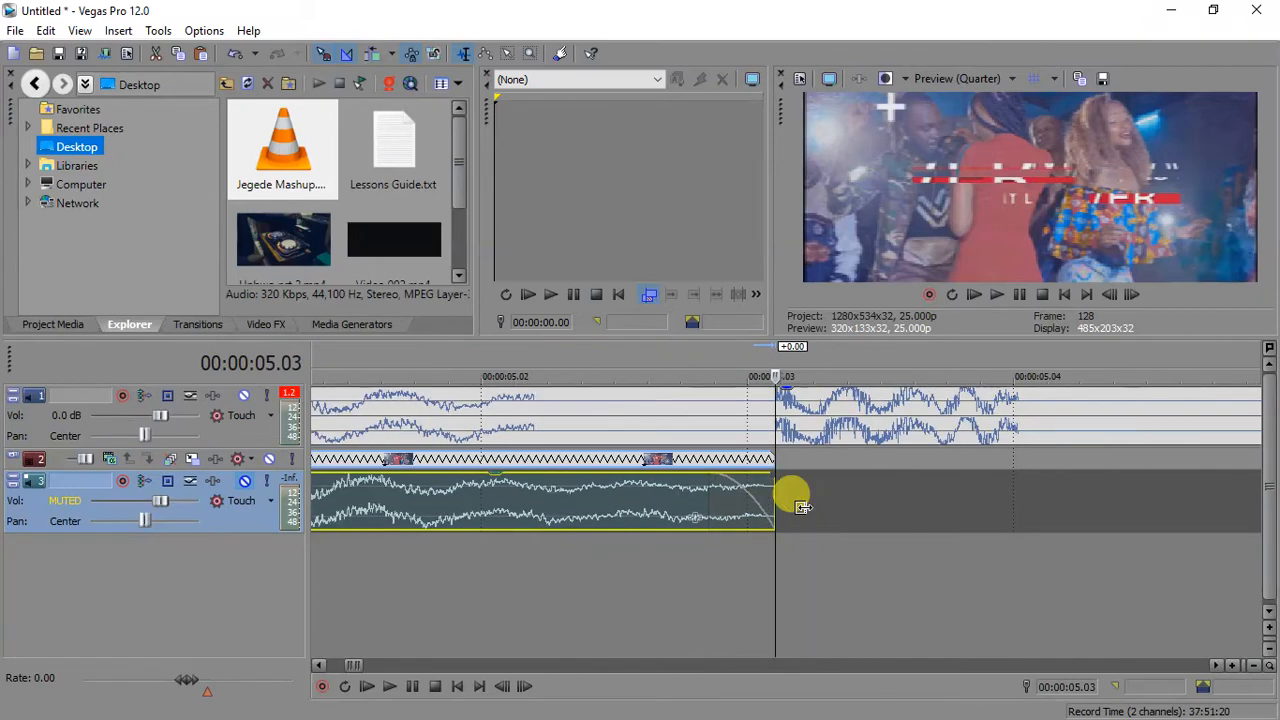
- Duplicate the clip that starts at 00:00:04.24 directly after itself at 00:00:05.03 and reverse the video of the copy
scroll(800, 505, "down", 4)
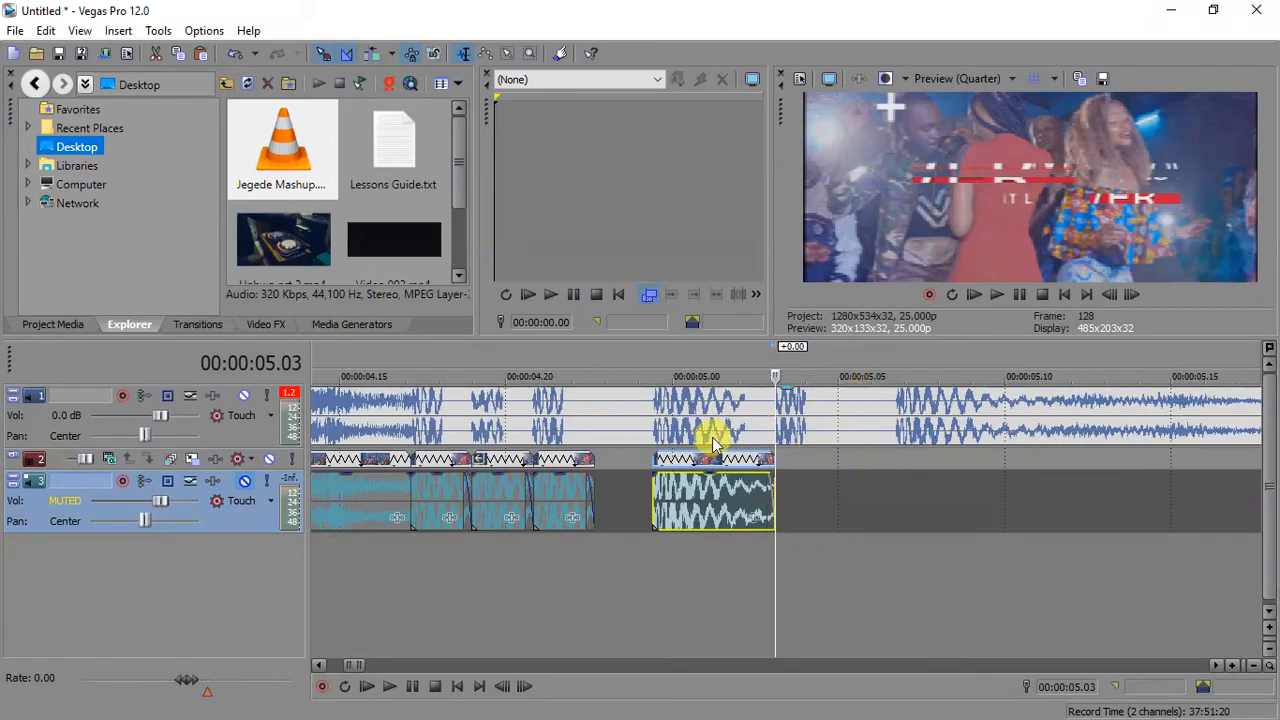
left_click(655, 460)
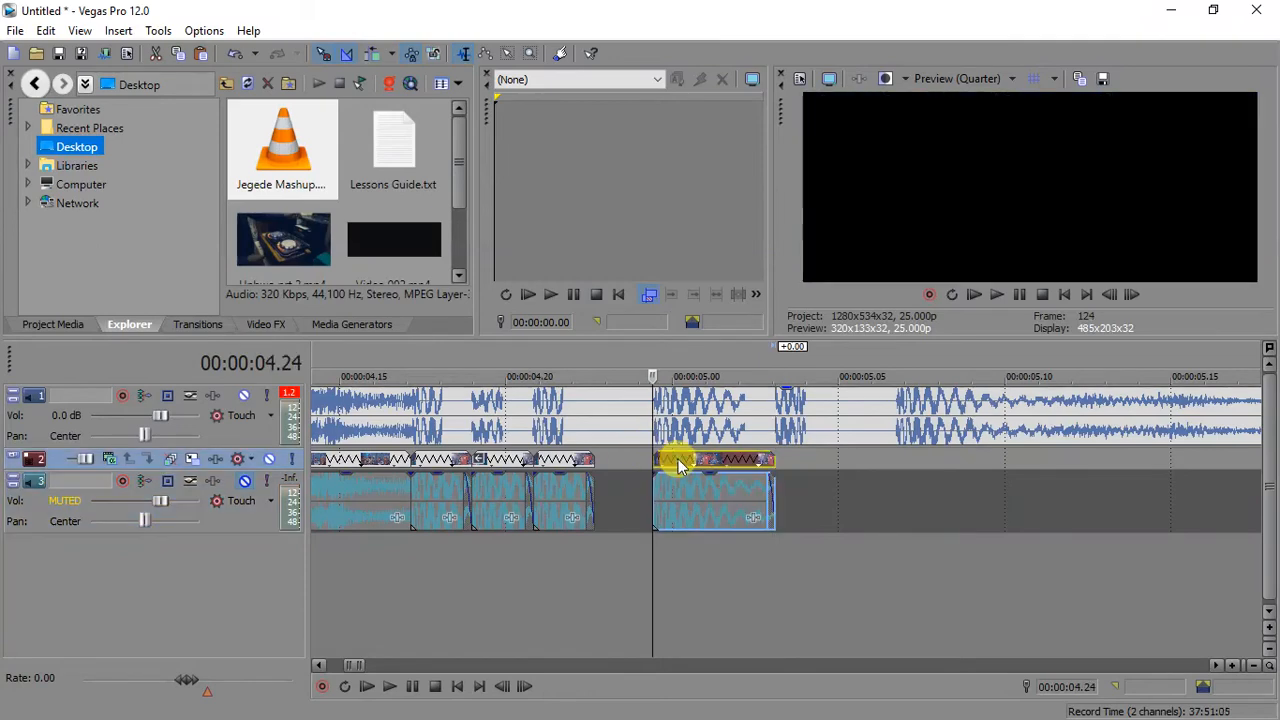
left_click_drag(678, 465, 800, 467)
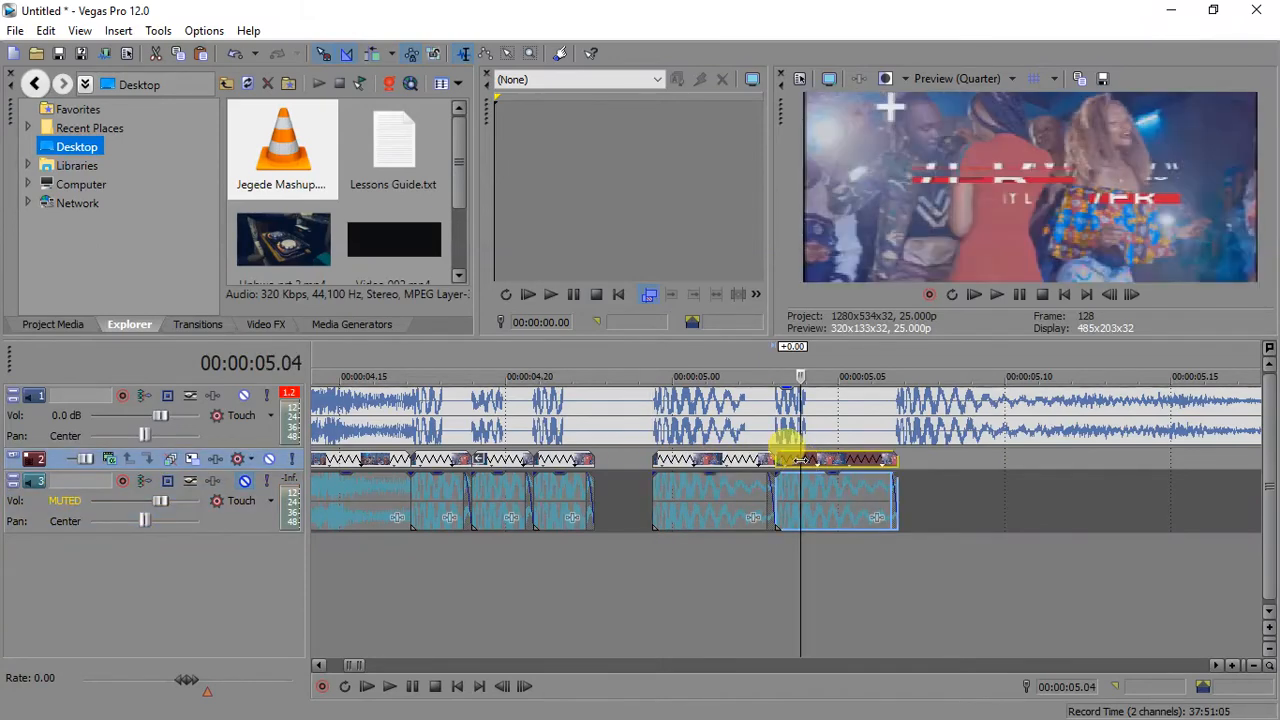
right_click(801, 467)
left_click(850, 475)
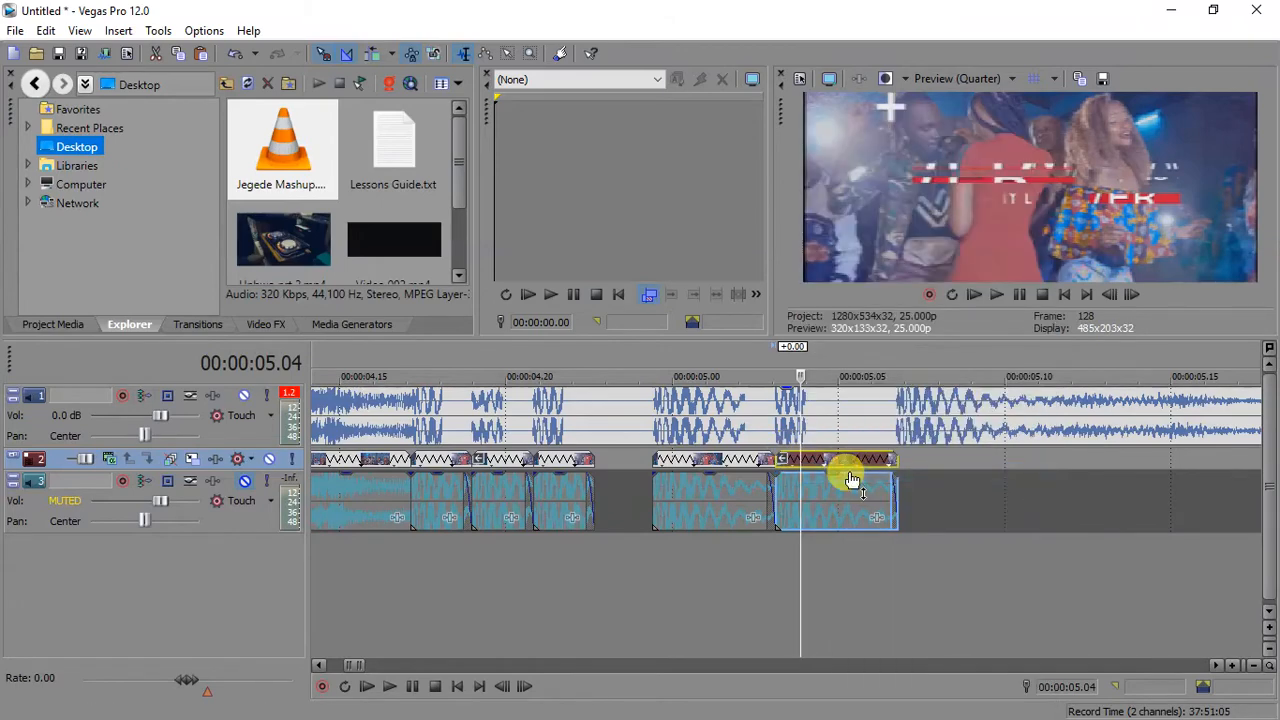
- Extend the end of the third short clip to close the gap before the clip at 00:00:04.24
scroll(851, 479, "down", 1)
scroll(851, 479, "down", 1)
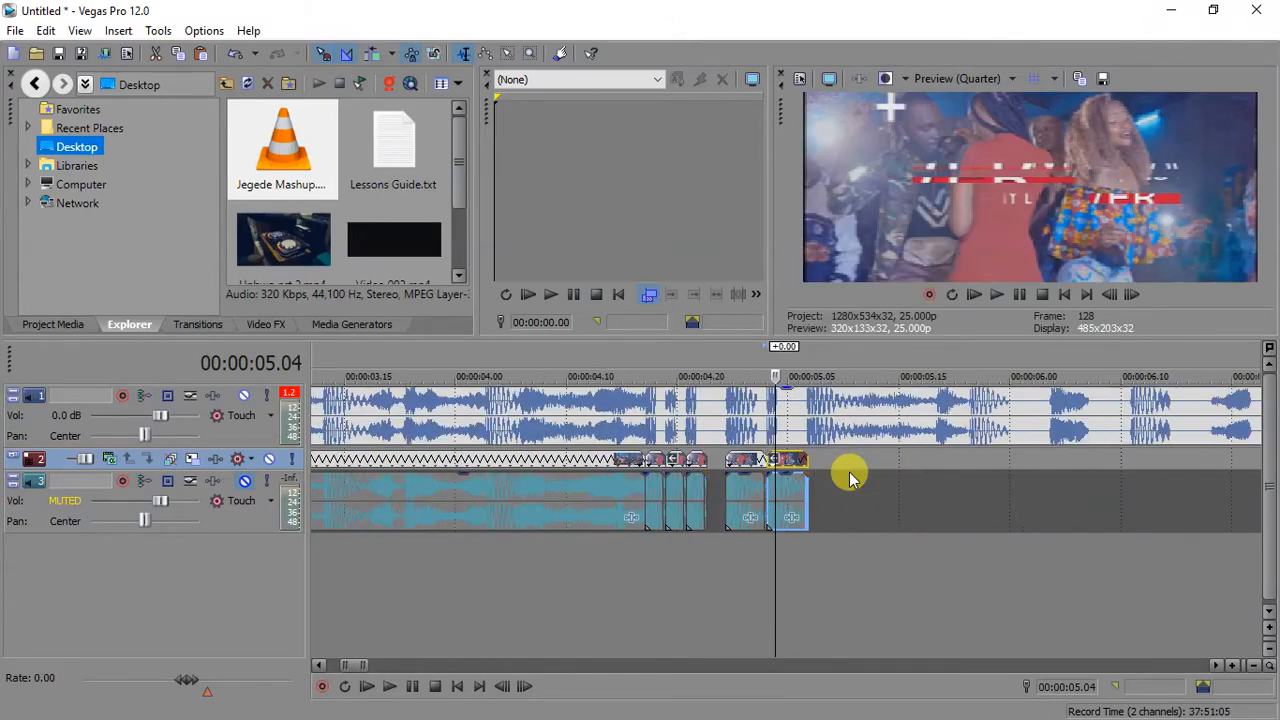
left_click(707, 488)
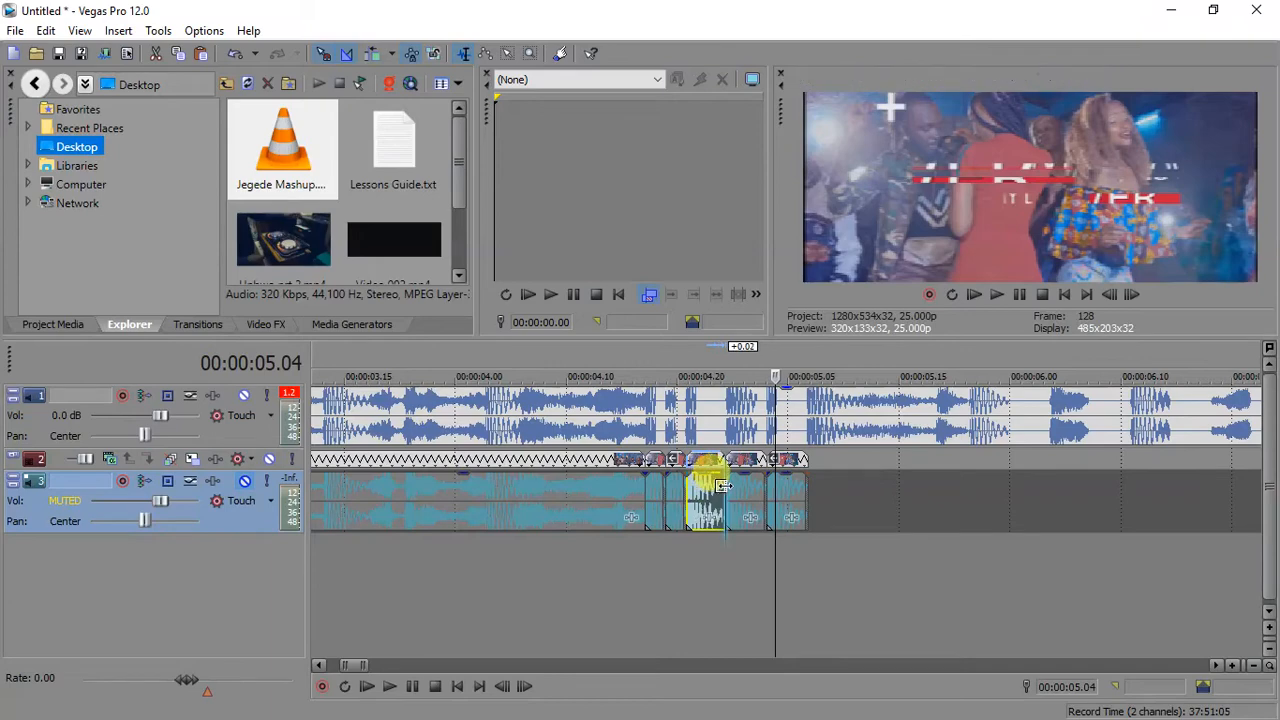
- Copy the long clip with its audio and place the copy directly after the reversed clip, near 00:00:05.07
scroll(720, 487, "down", 1)
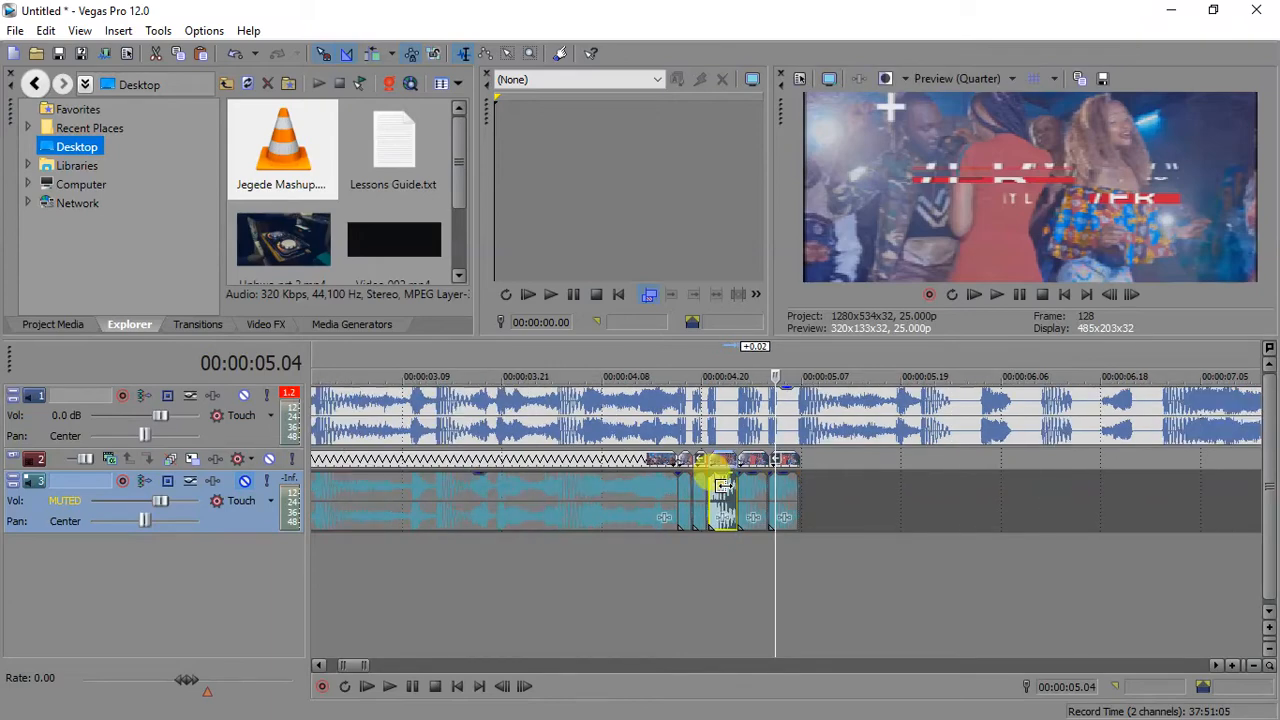
scroll(722, 487, "down", 1)
scroll(722, 487, "down", 1)
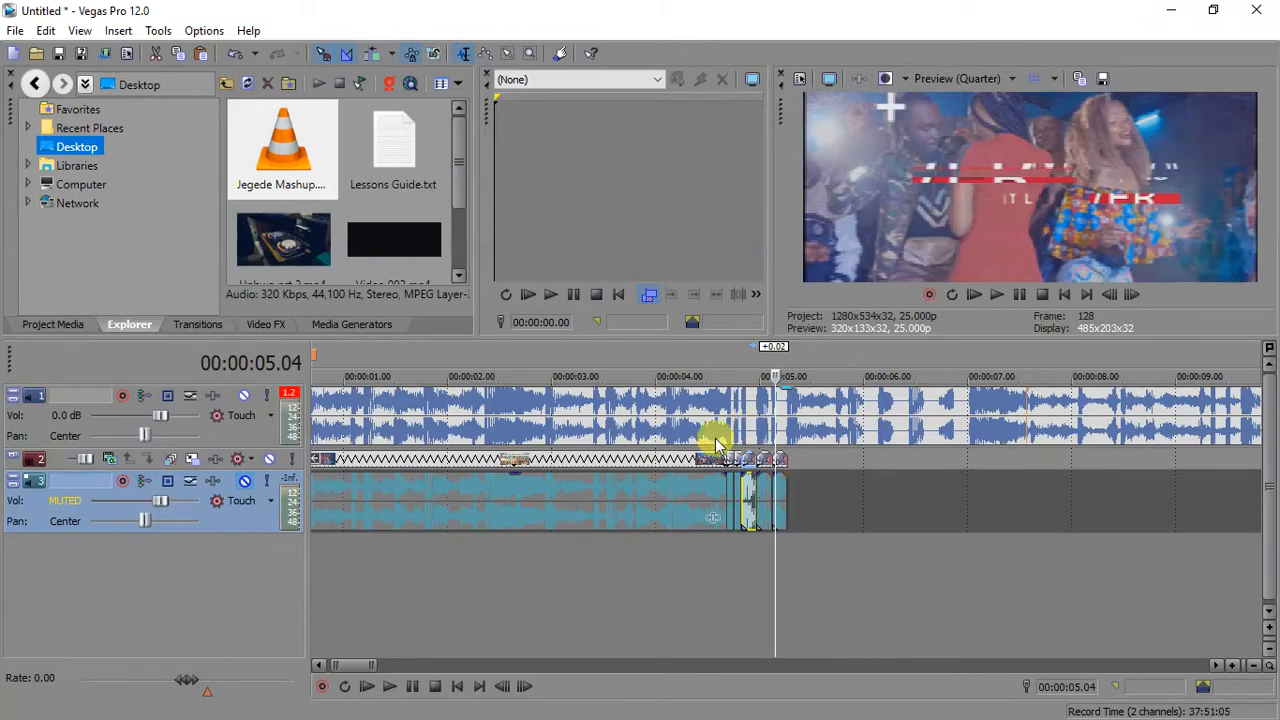
left_click(389, 500)
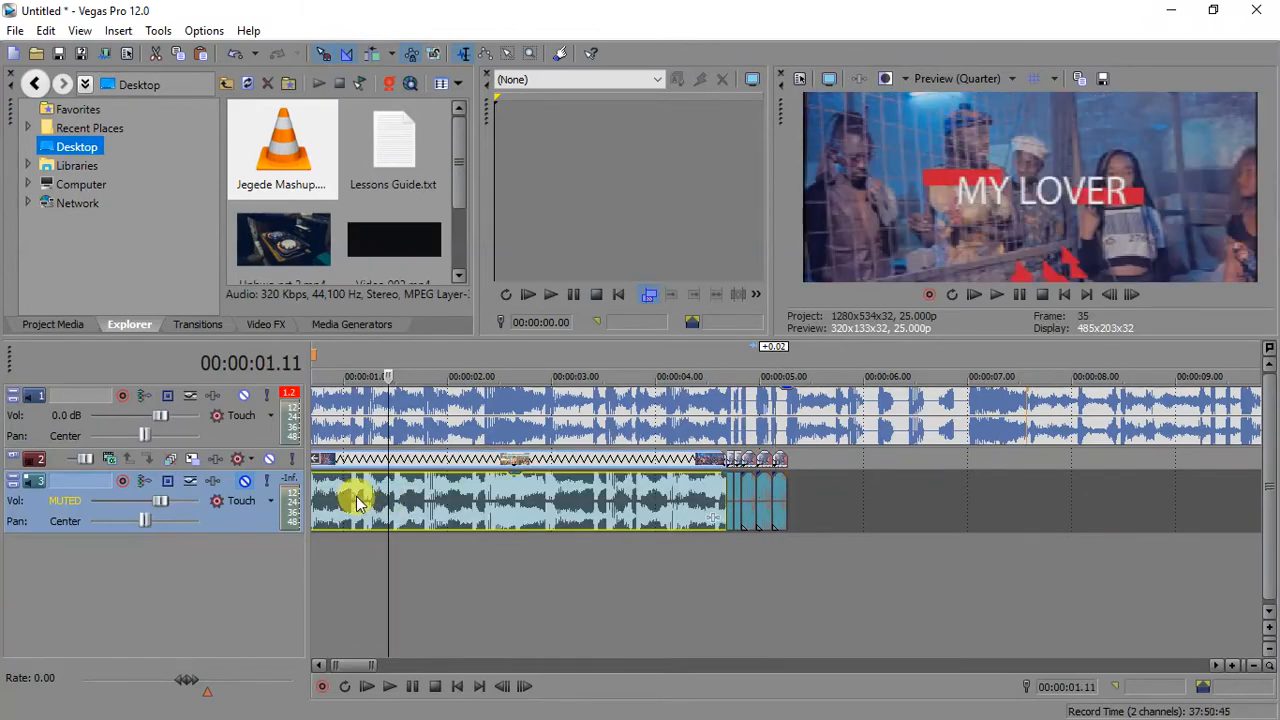
left_click_drag(354, 491, 845, 490)
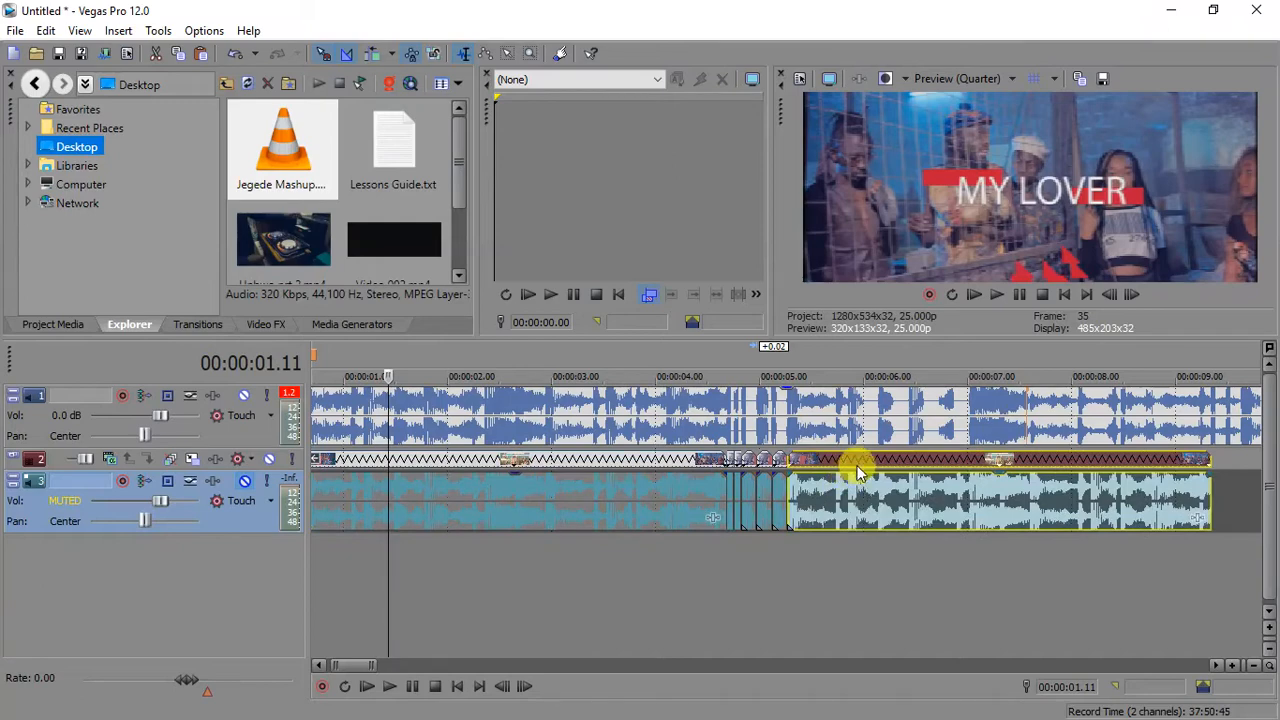
- Play back the timeline from 00:00:03.21 to check the short clips and the start of the copied long clip
left_click(800, 487)
scroll(797, 488, "up", 3)
left_click(457, 508)
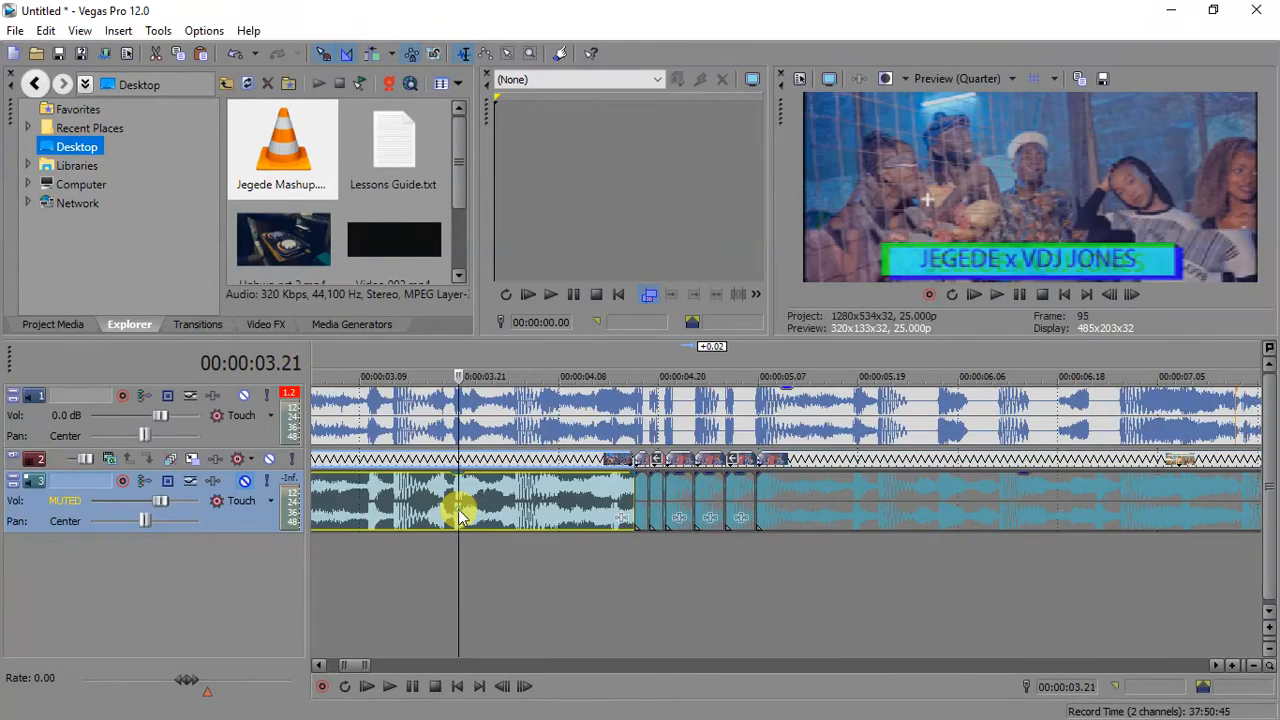
key("space")
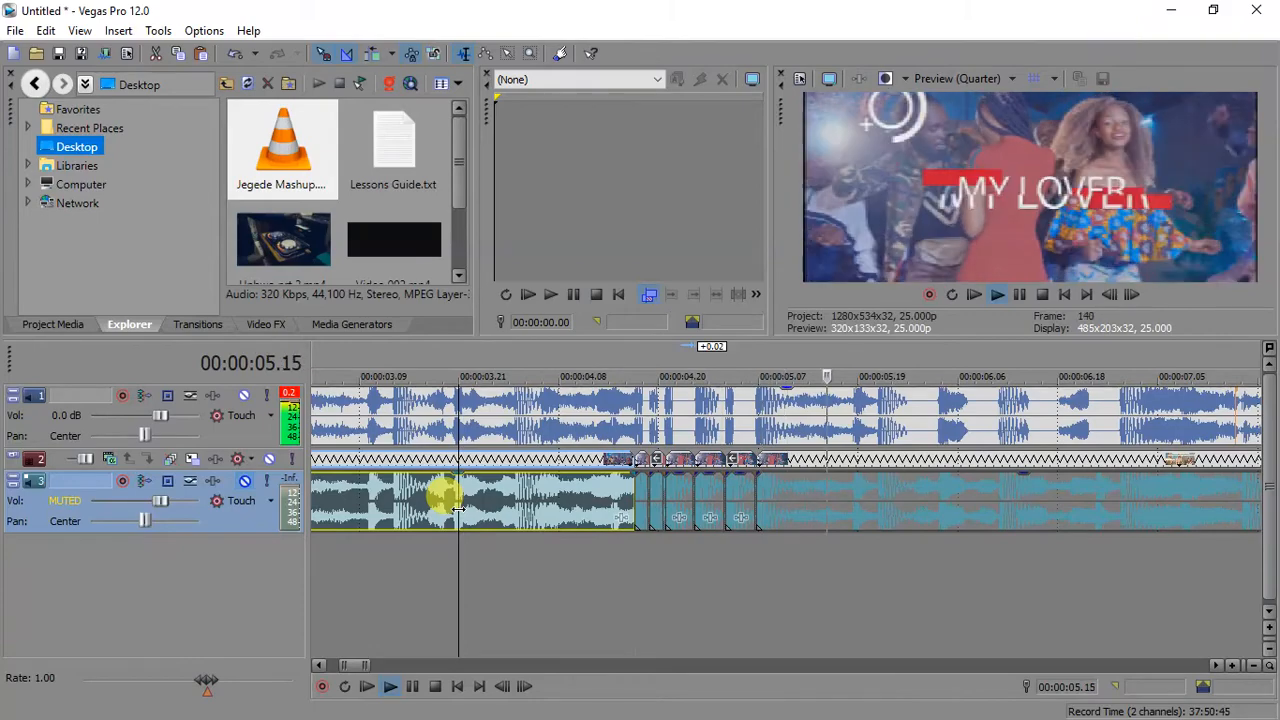
key("space")
key("space")
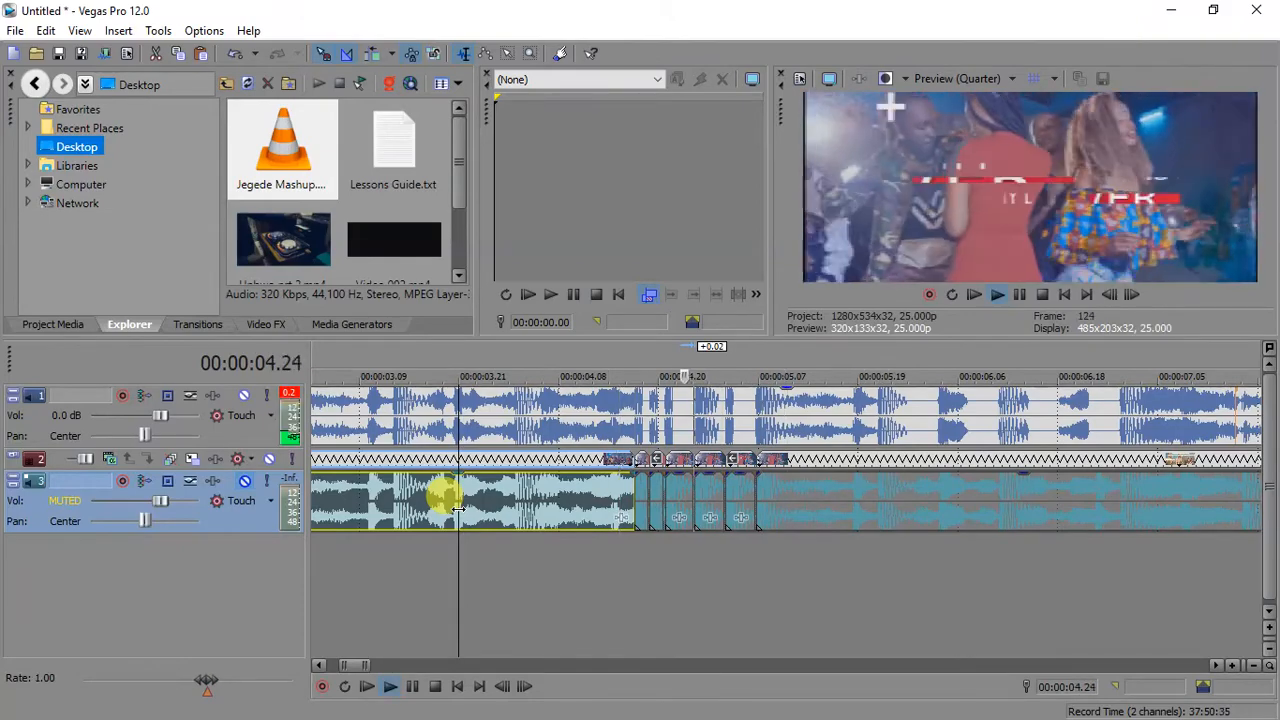
key("space")
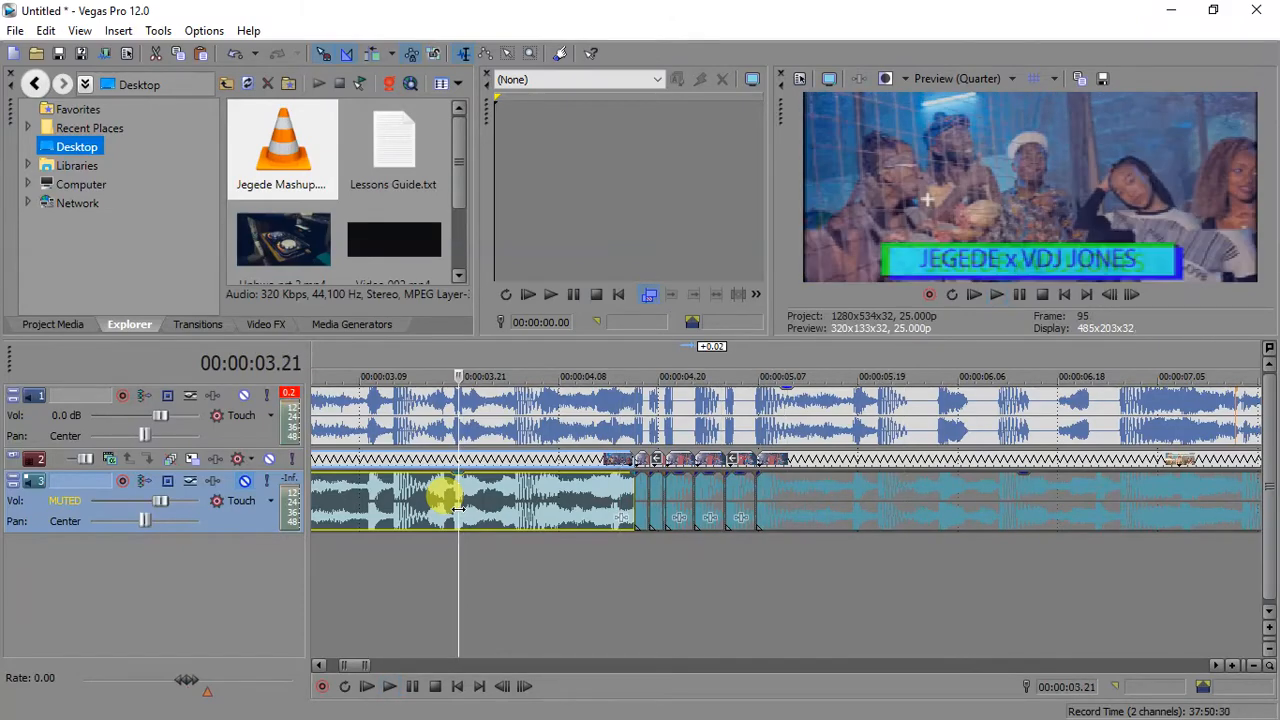
- Shift the copied long clip slightly earlier so its audio waveform lines up with the mashup beat near 00:00:05.22
left_click(877, 465)
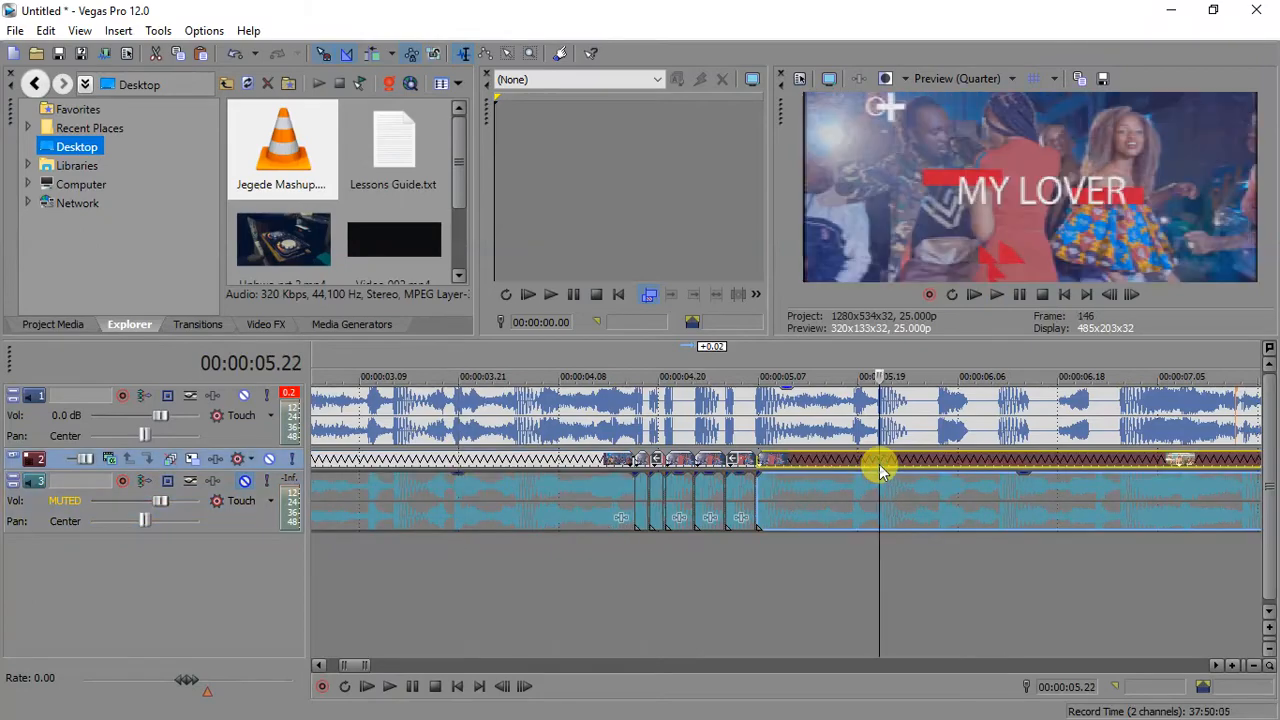
scroll(880, 468, "up", 5)
scroll(880, 470, "up", 3)
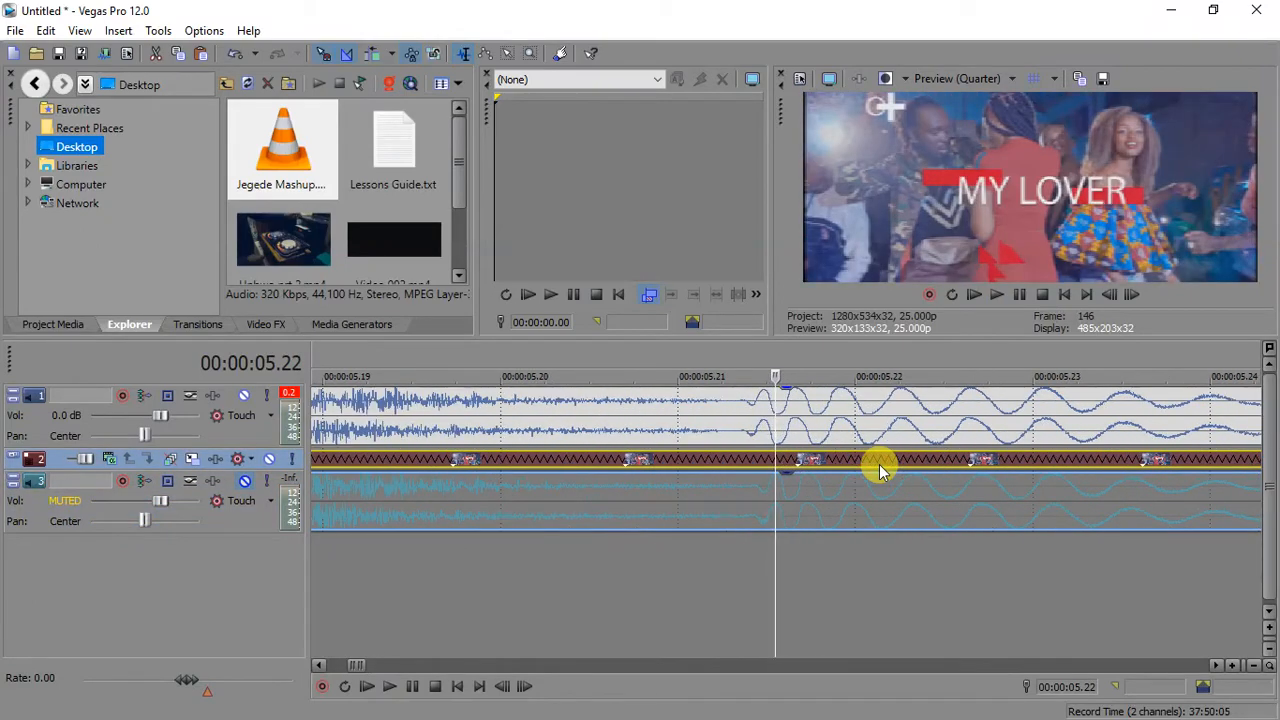
scroll(545, 563, "up", 3)
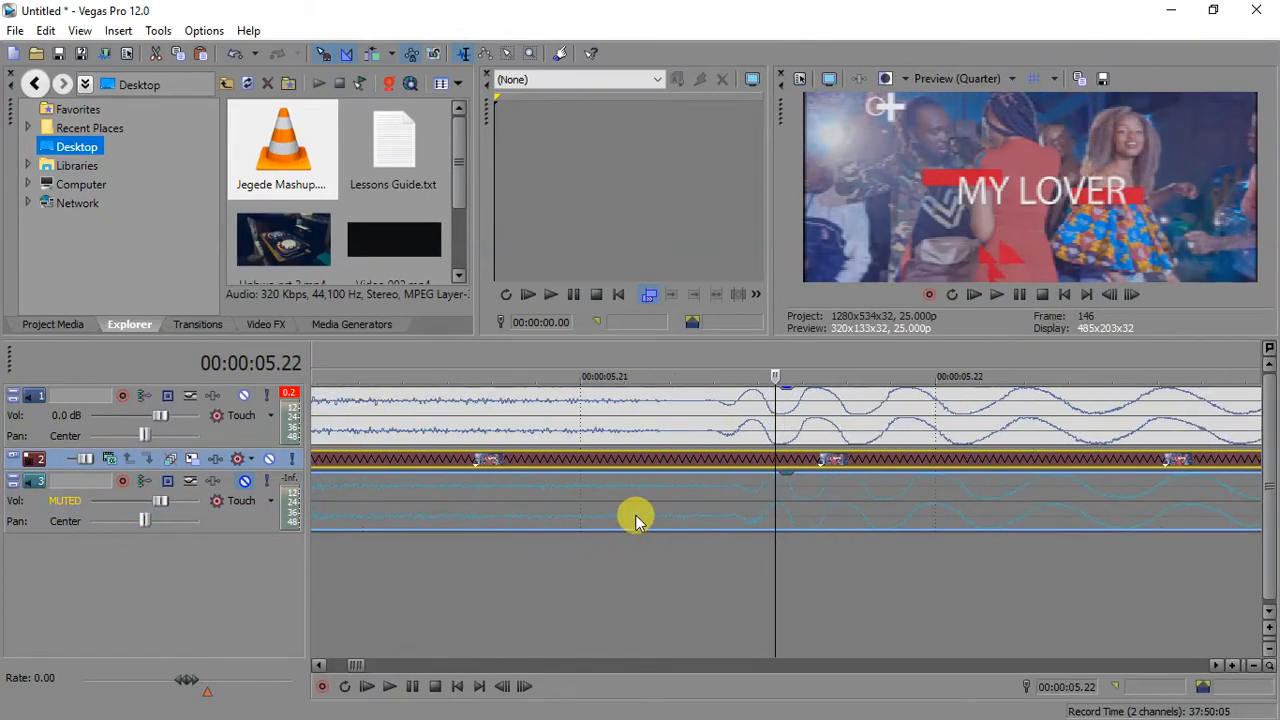
scroll(645, 510, "up", 3)
left_click(857, 524)
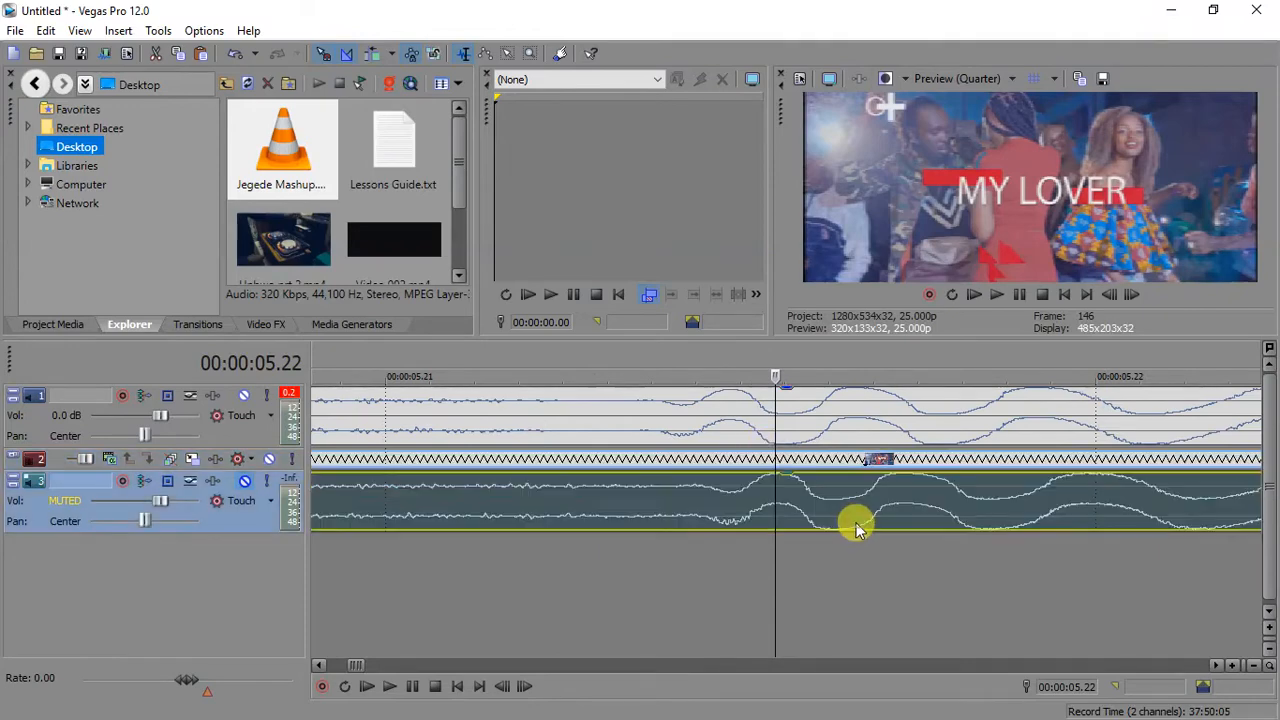
left_click_drag(857, 524, 810, 517)
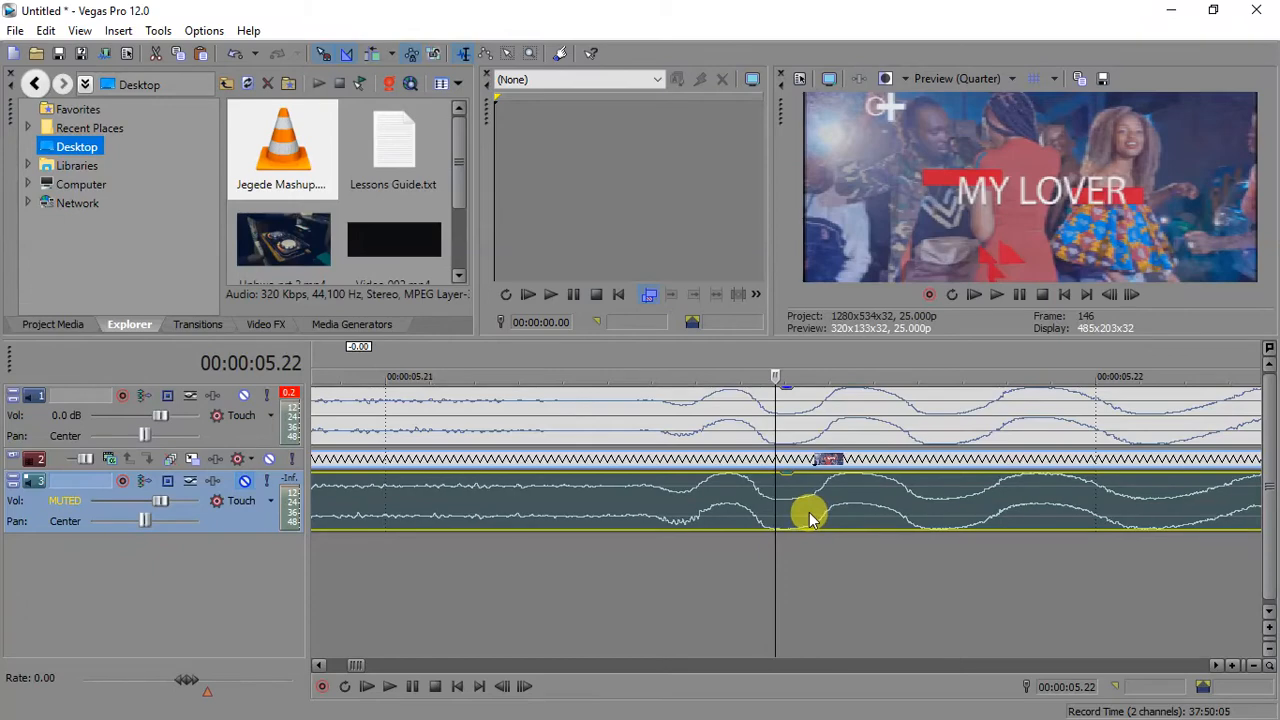
- Trim the end of the reversed clip to the start of the copied long clip so the two no longer overlap
scroll(810, 517, "down", 4)
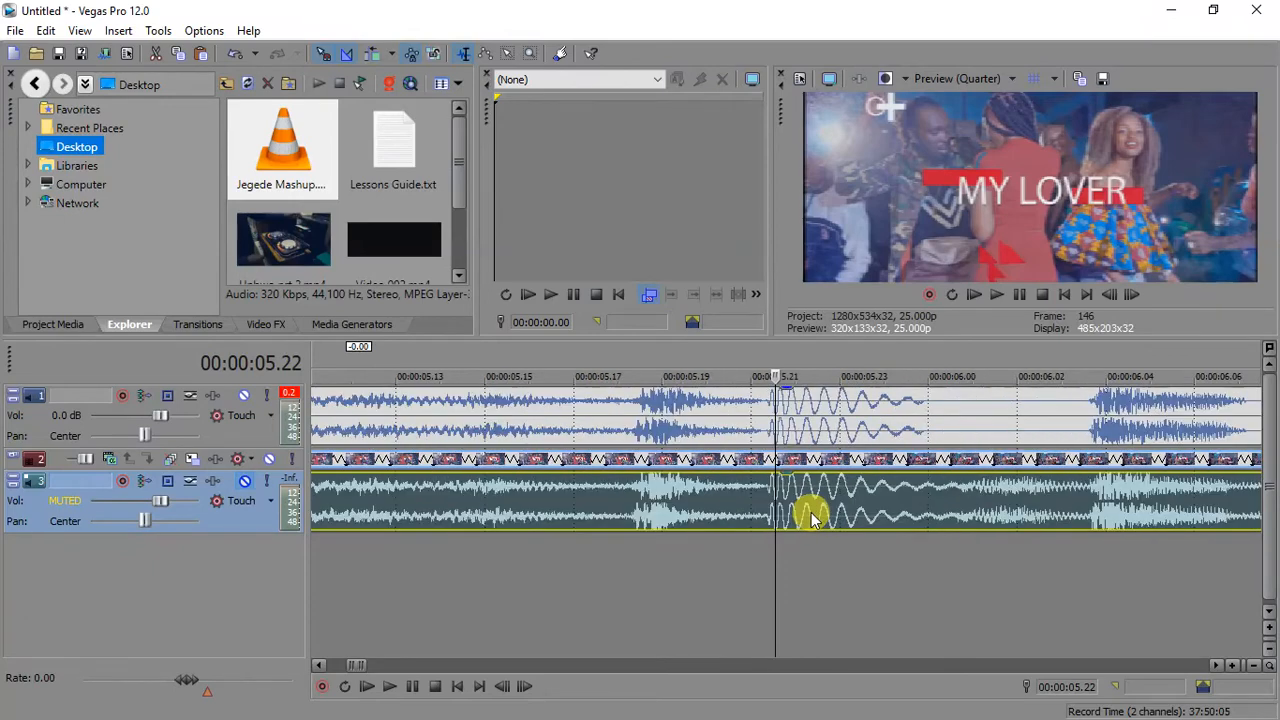
scroll(810, 517, "down", 2)
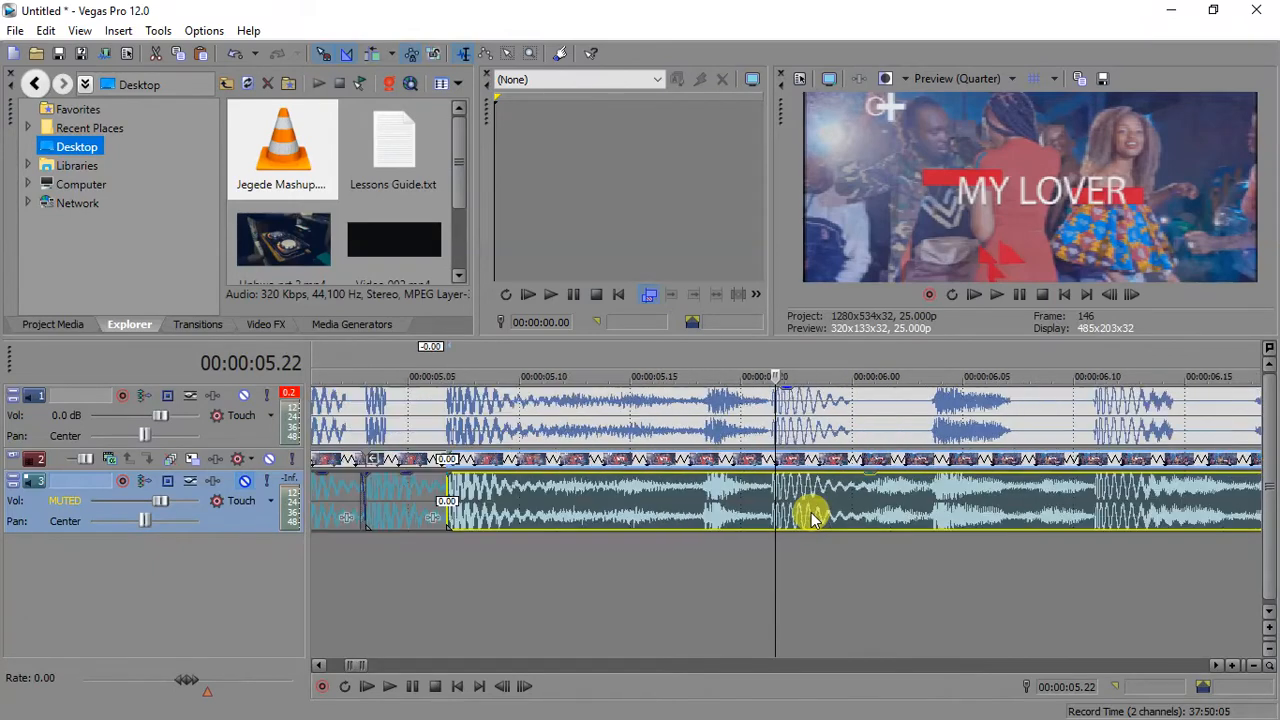
left_click(436, 484)
left_click_drag(446, 486, 444, 484)
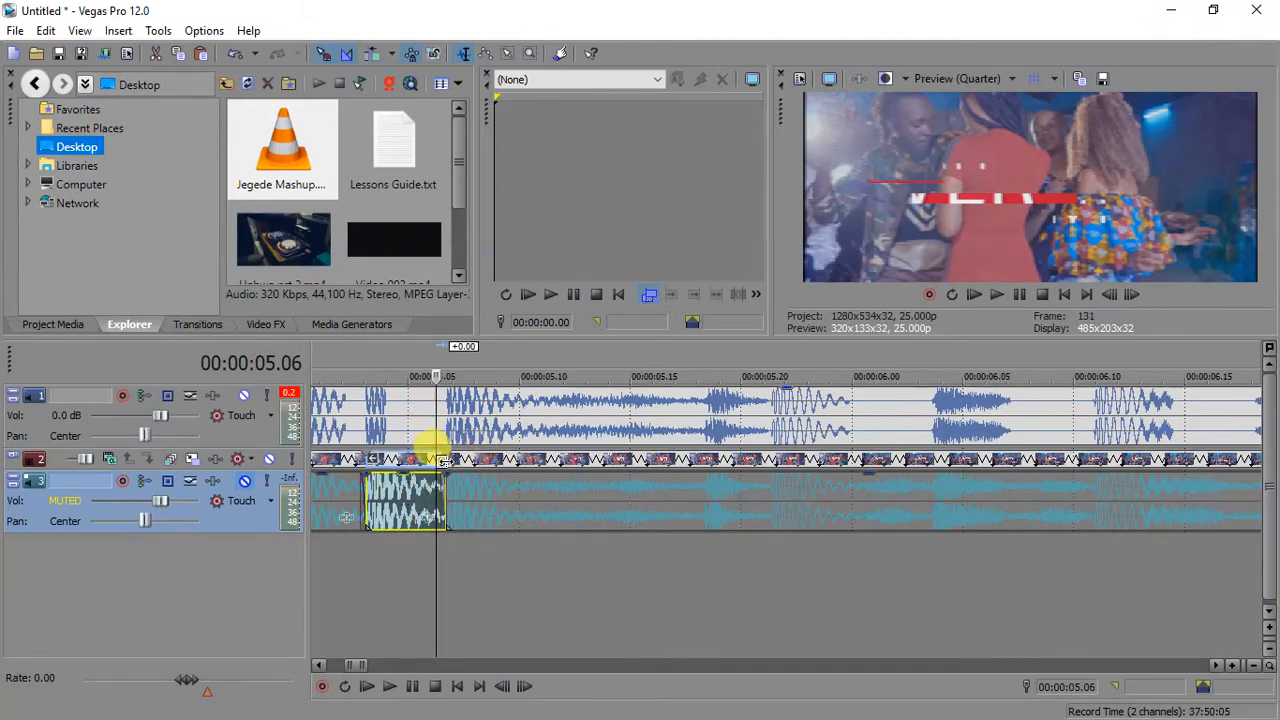
left_click(446, 461)
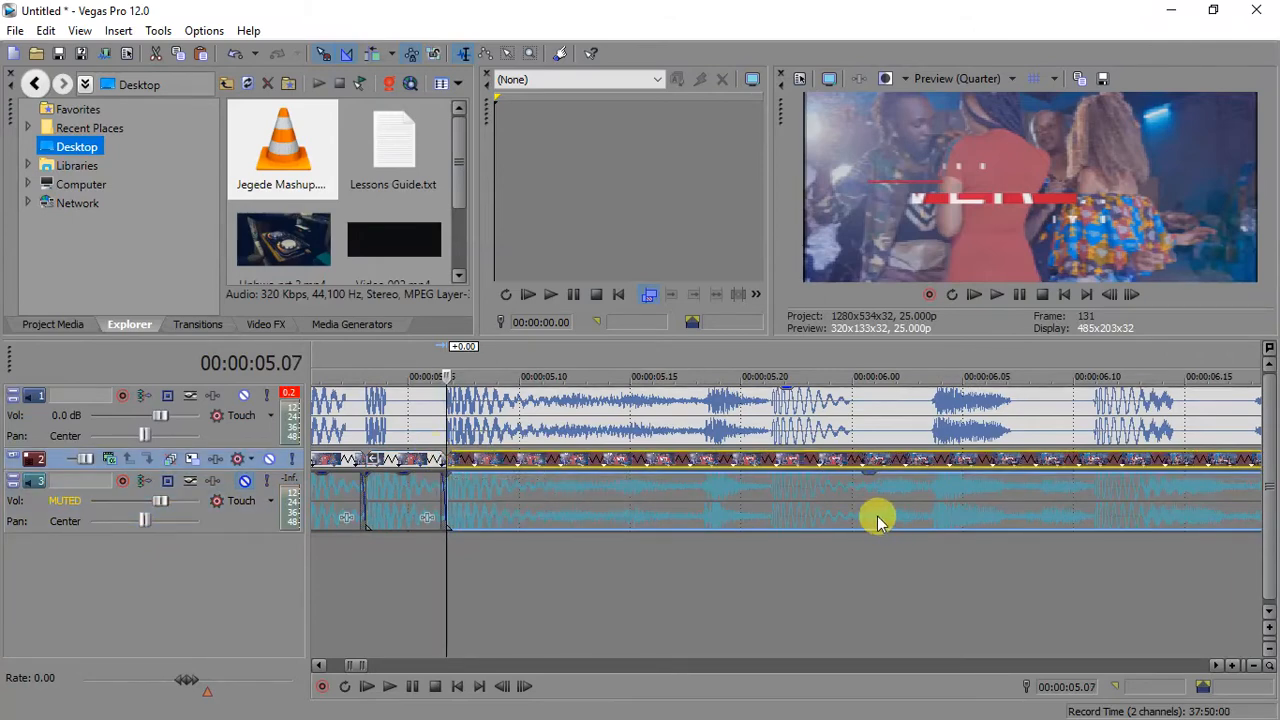
- Play the copied long clip from 00:00:06.00, and split it at 00:00:06.00 and 00:00:06.04
left_click(848, 468)
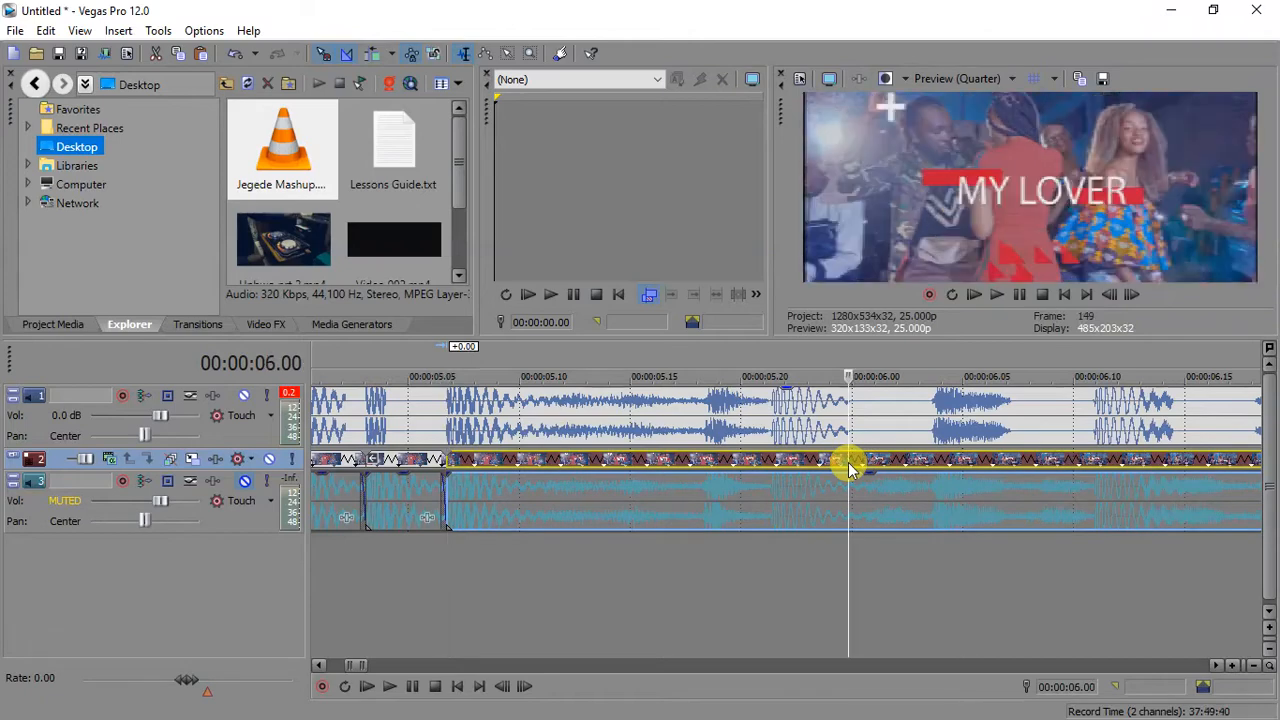
key("space")
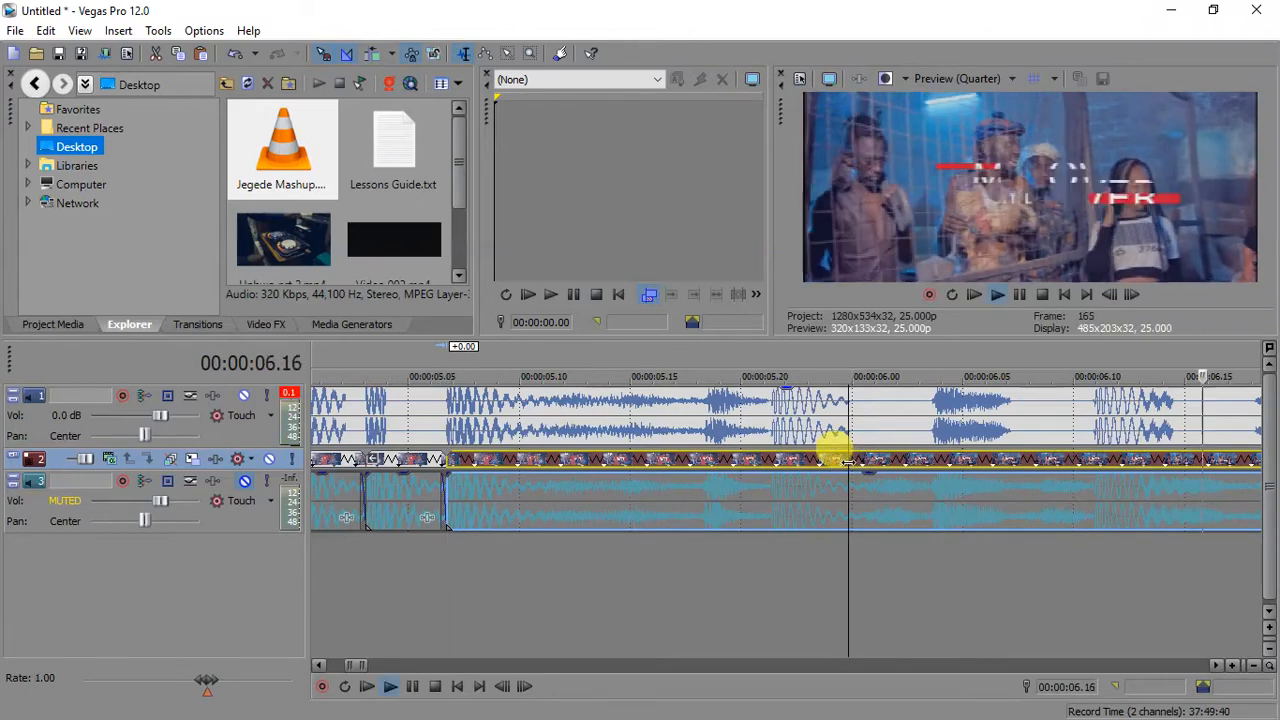
key("space")
key("s")
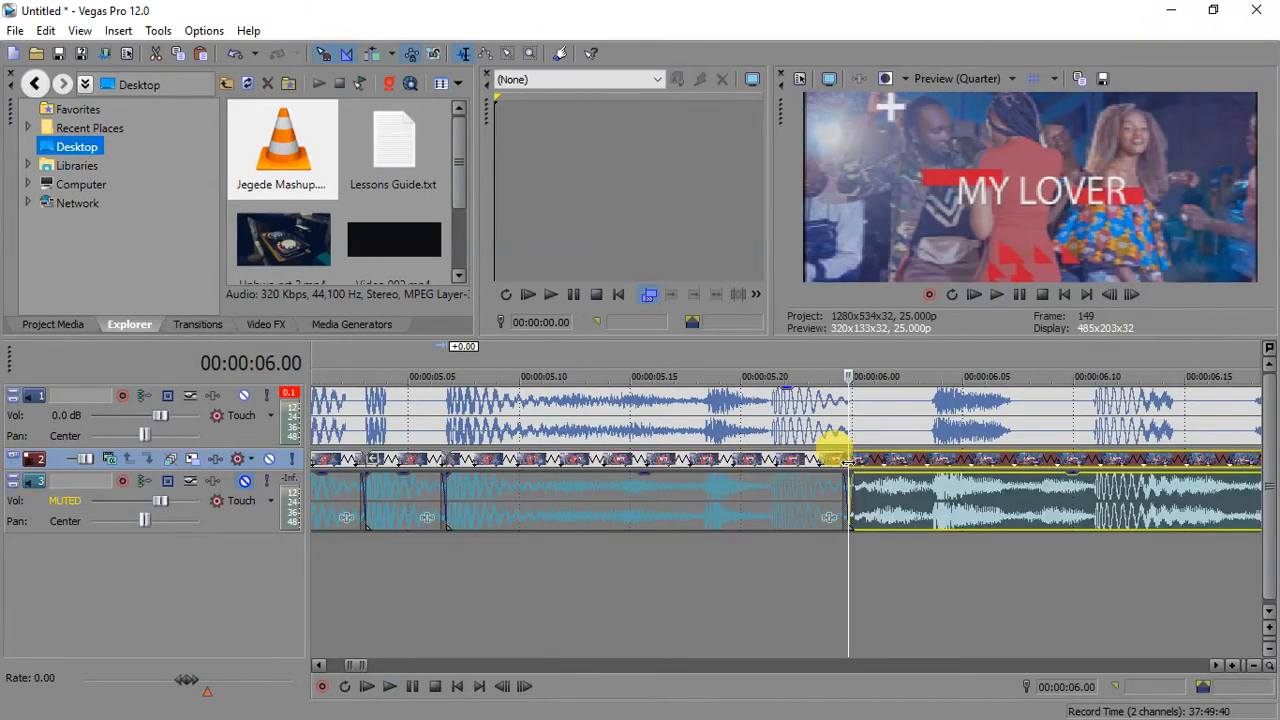
left_click(934, 462)
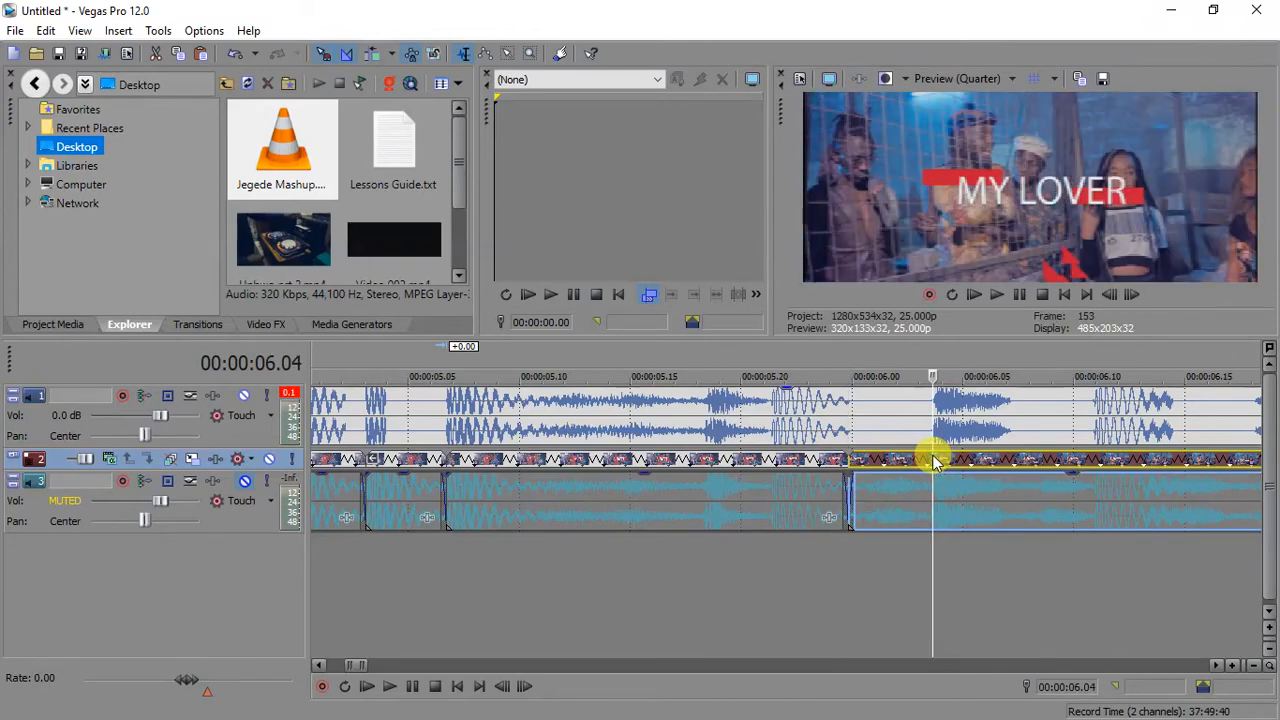
key("s")
- Split the remaining long clip and its audio at the mashup beats at 00:00:06.07, 00:00:06.11 and 00:00:06.15
scroll(931, 451, "down", 2)
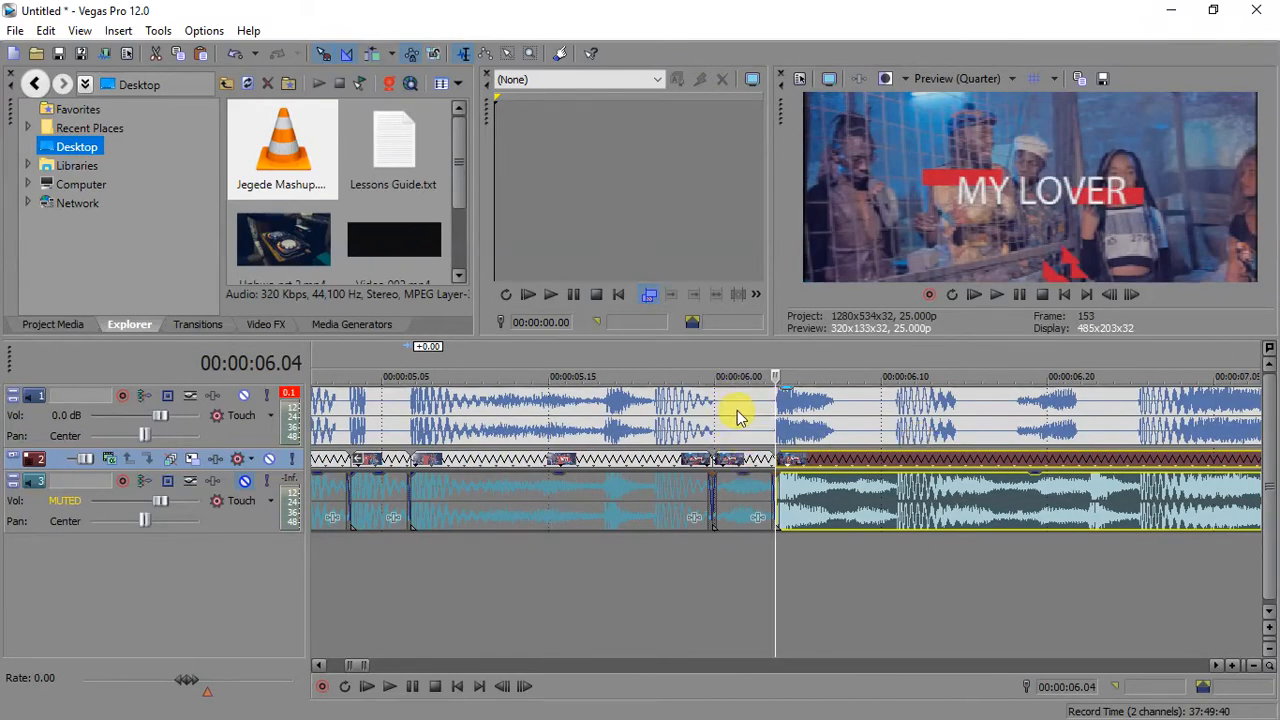
left_click(832, 459)
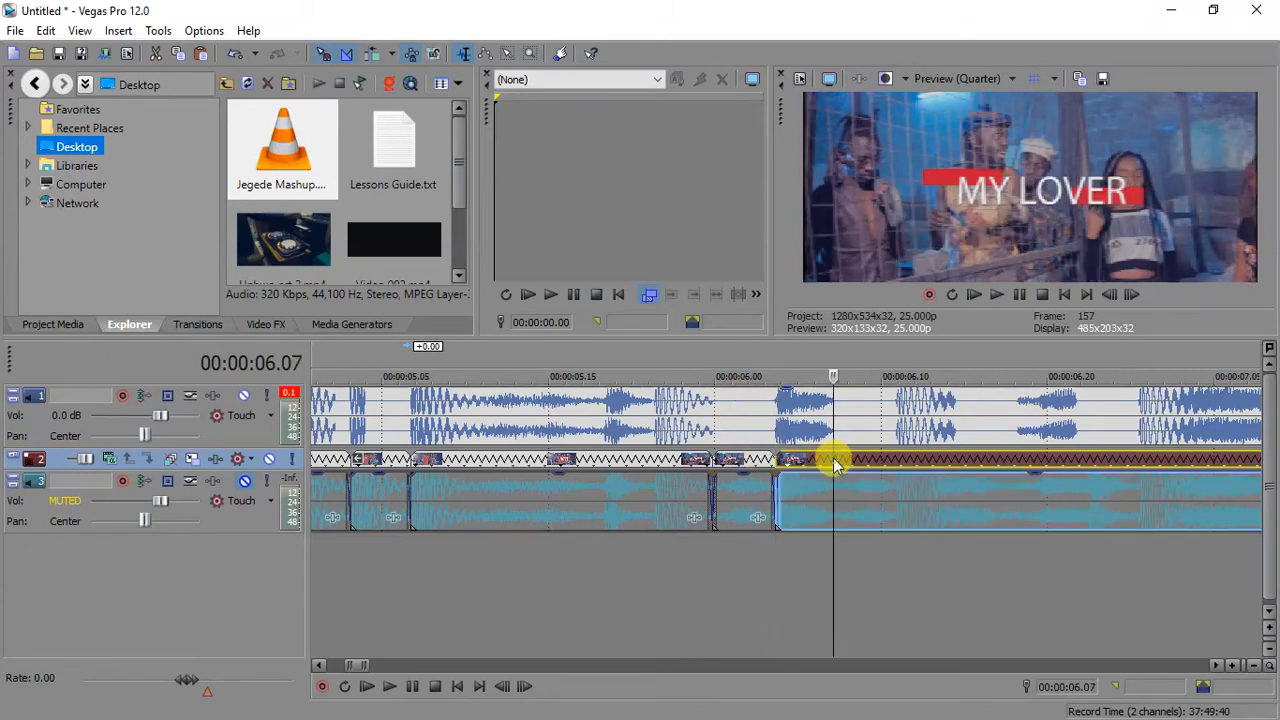
key("s")
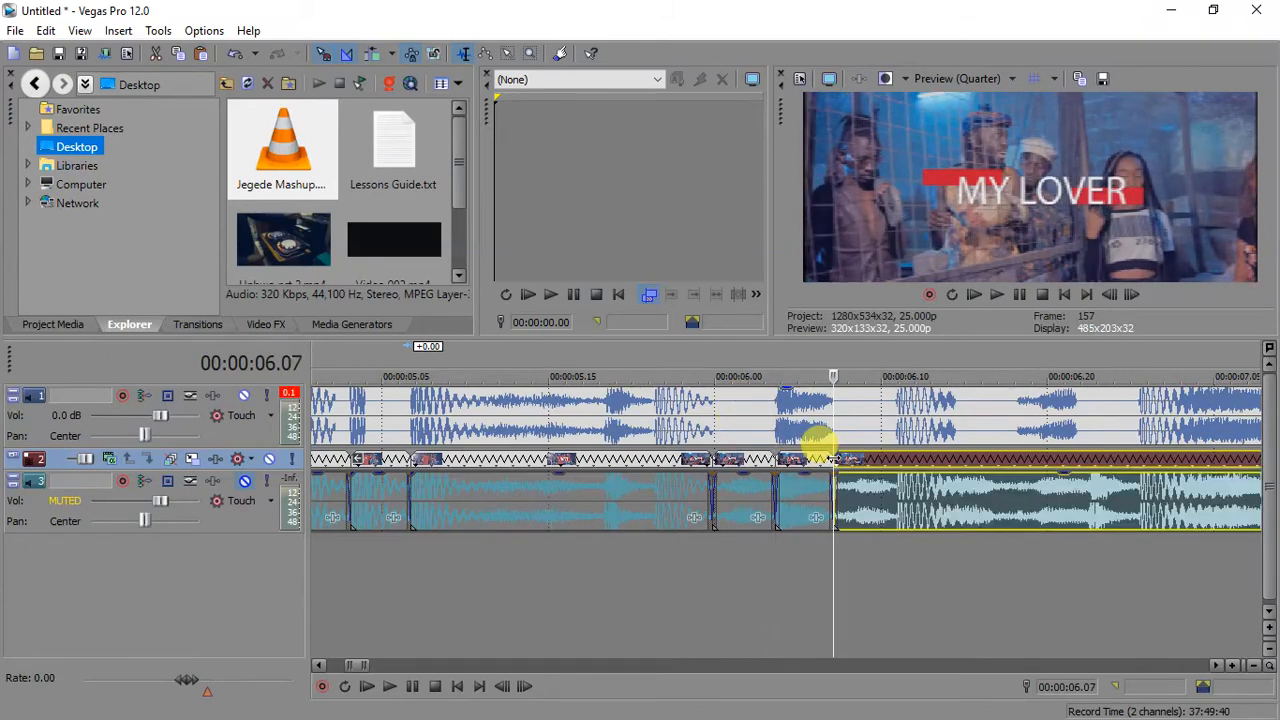
left_click(893, 461)
key("s")
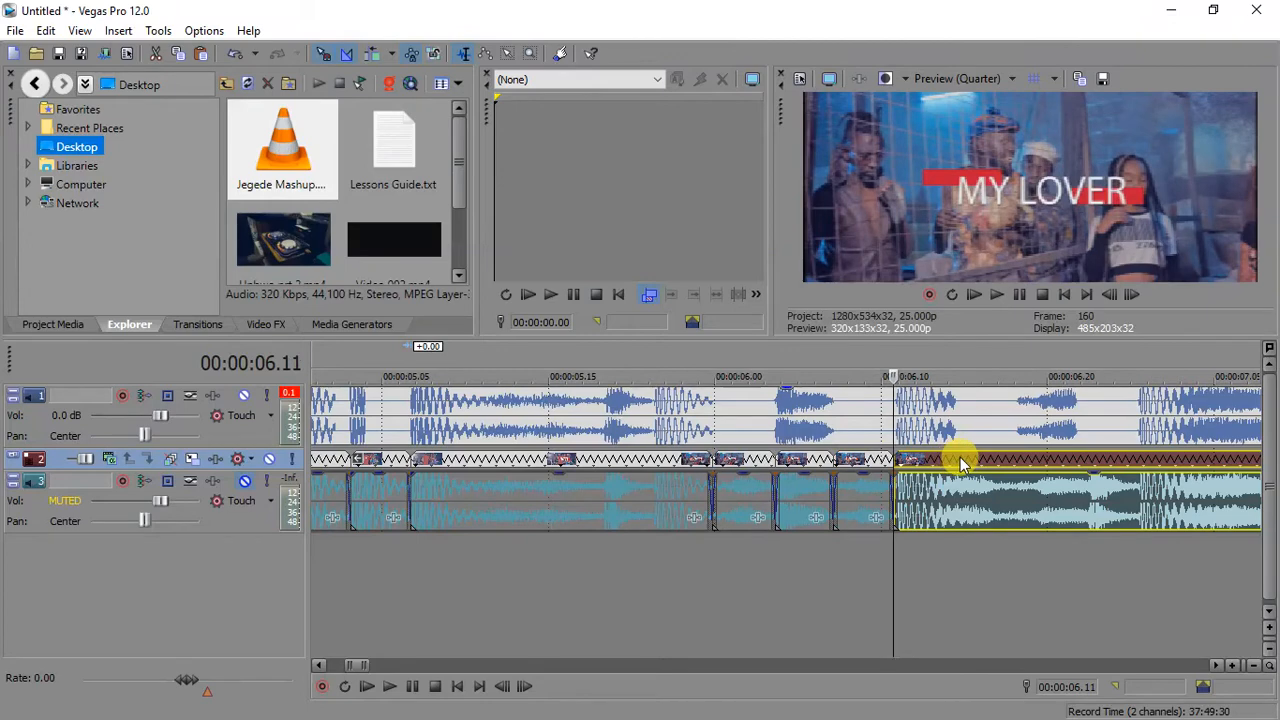
left_click(958, 463)
key("s")
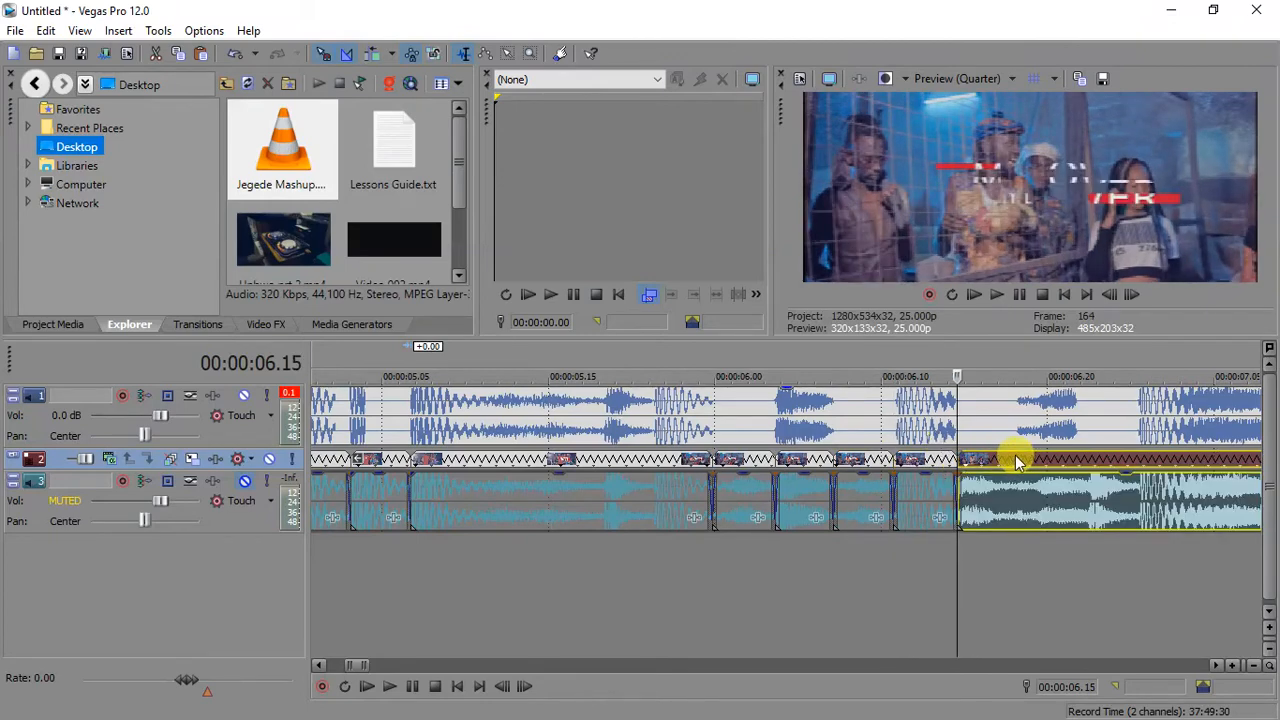
- Split the rest of the long clip and its audio at 00:00:06.18, 00:00:06.22 and 00:00:07.01
left_click(1017, 461)
key("s")
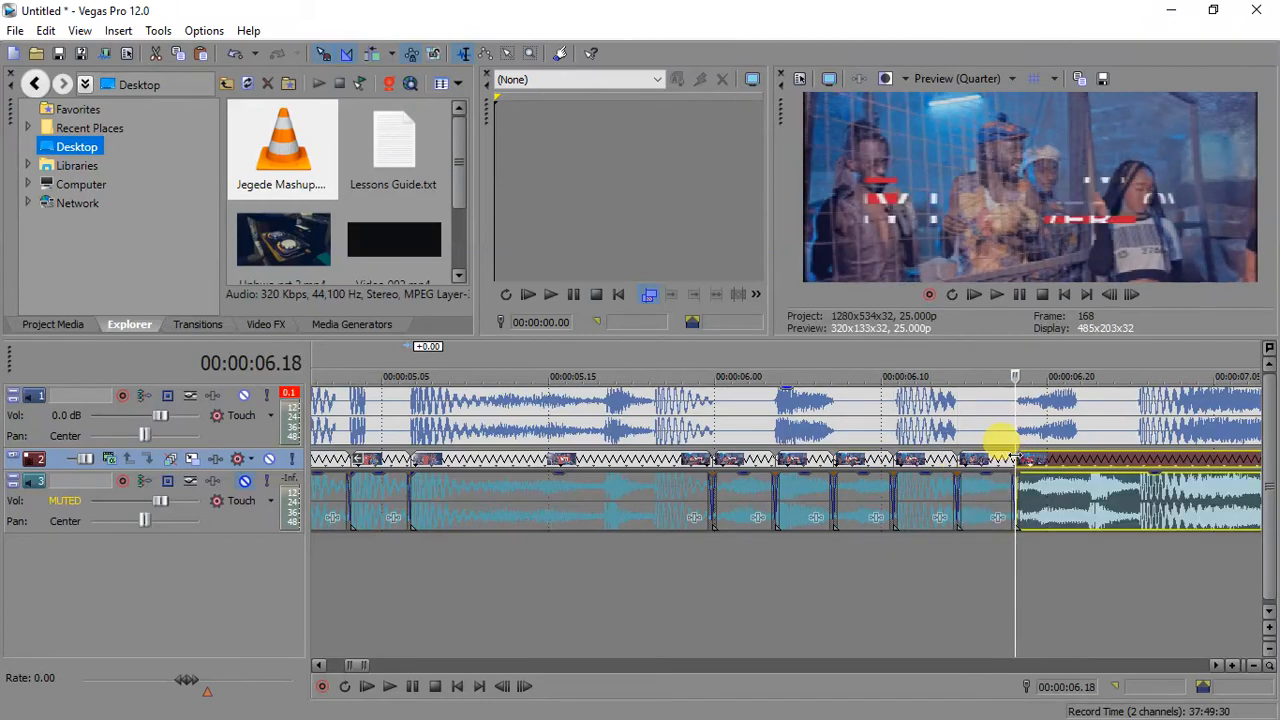
left_click(1080, 460)
key("s")
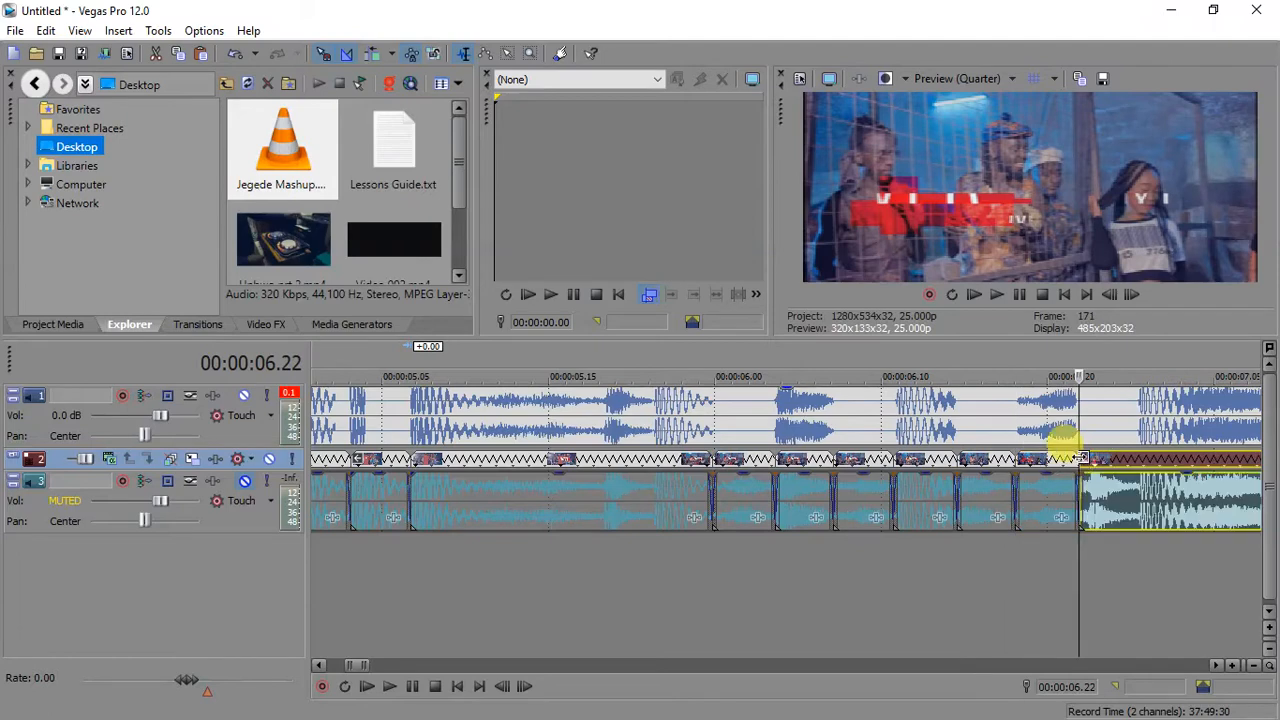
left_click(1140, 462)
key("s")
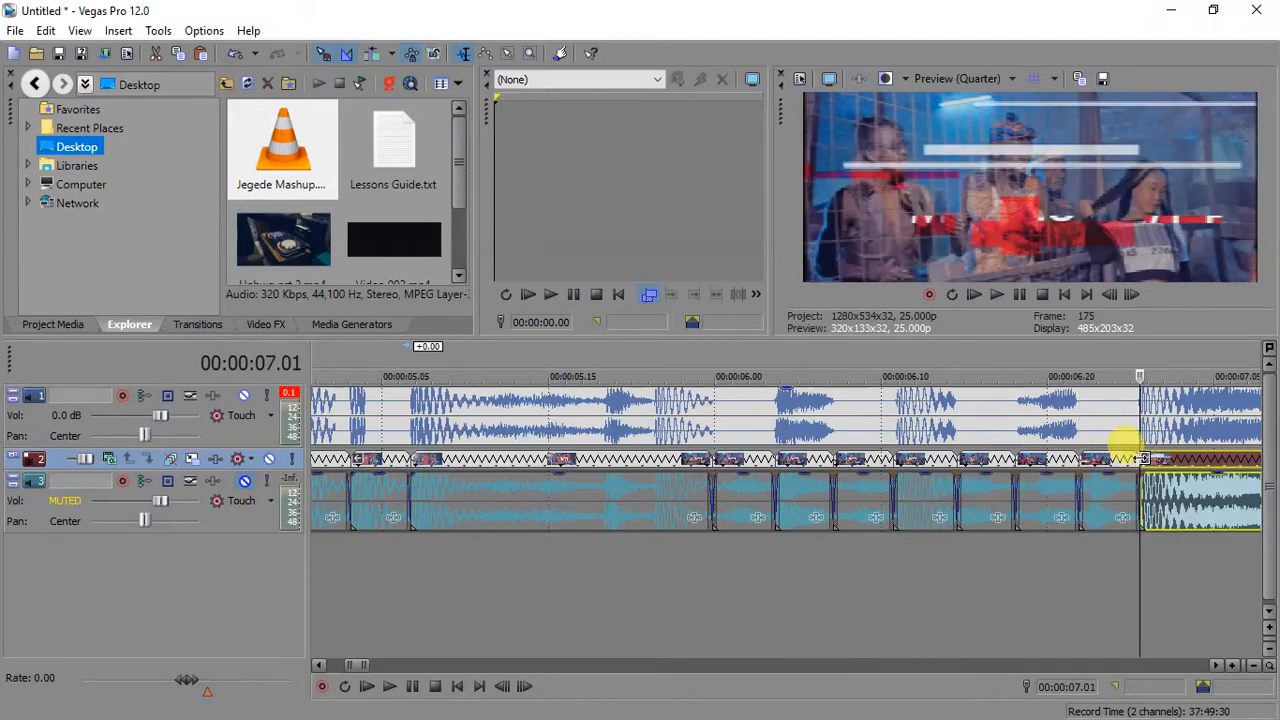
- Delete every other short segment with its audio between 00:00:06.00 and 00:00:07.01, starting with the one at 00:00:06.00
scroll(1123, 443, "down", 3)
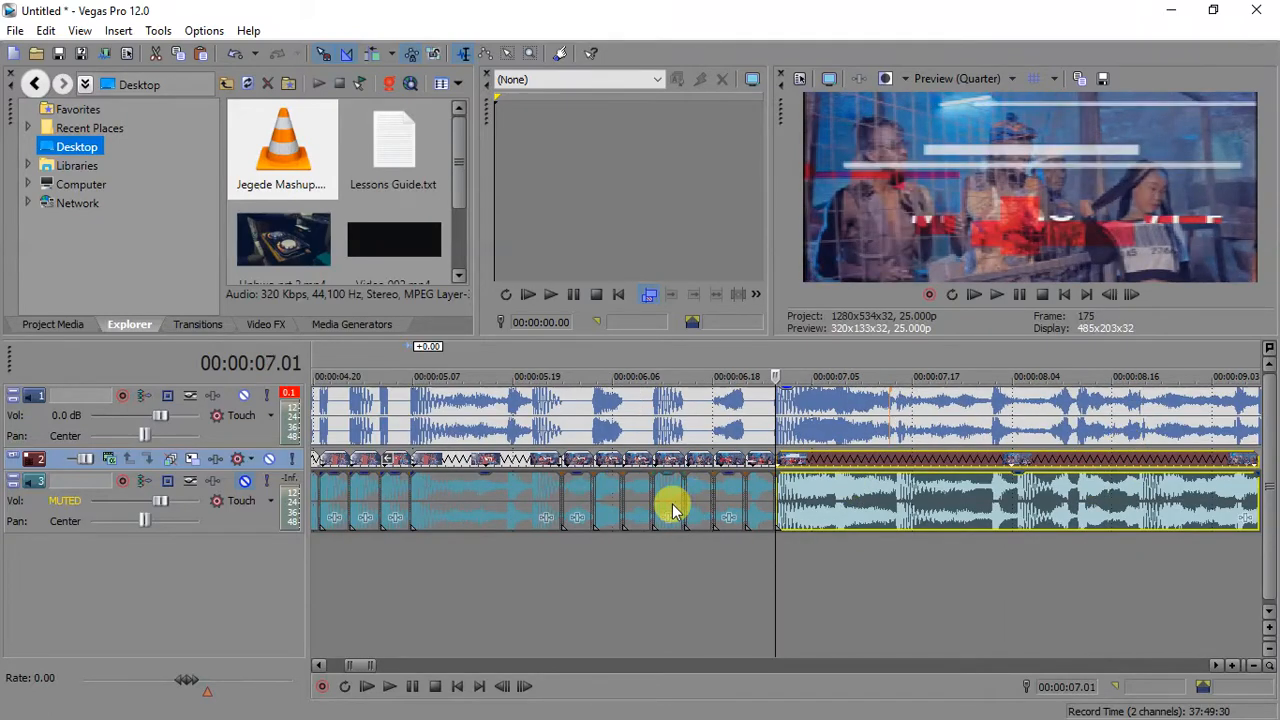
left_click(572, 460)
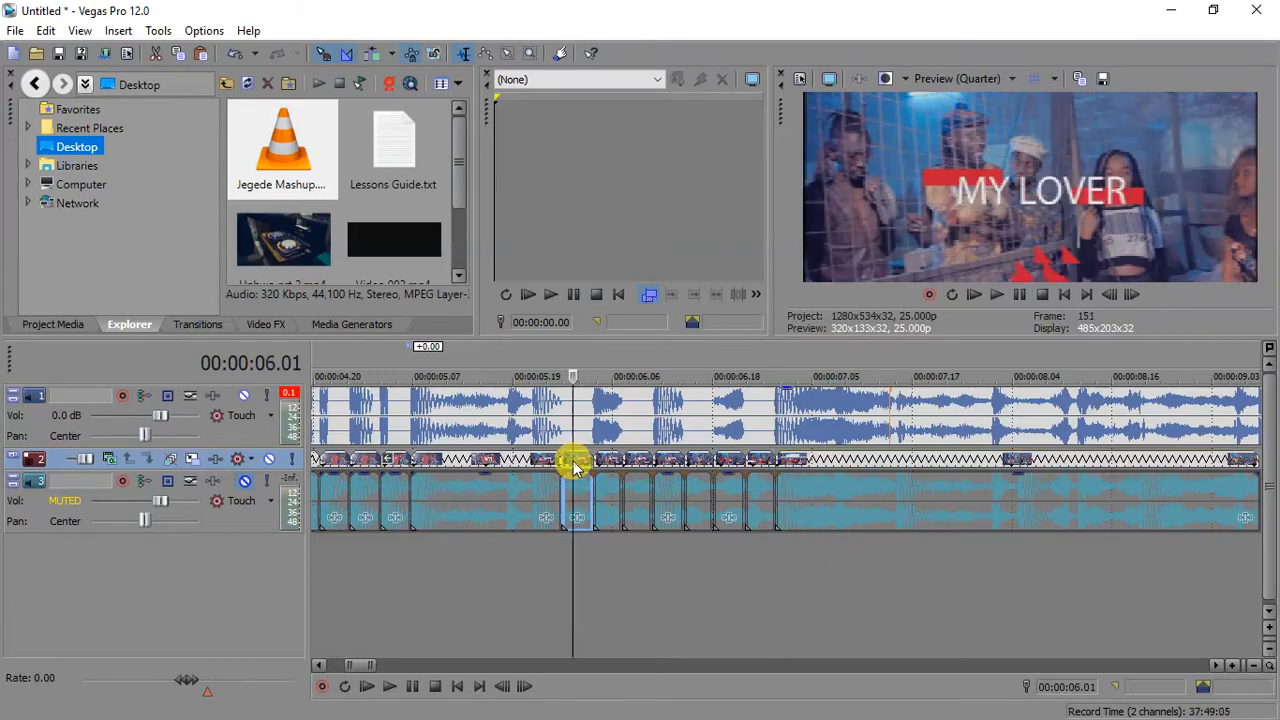
left_click(638, 465, "ctrl")
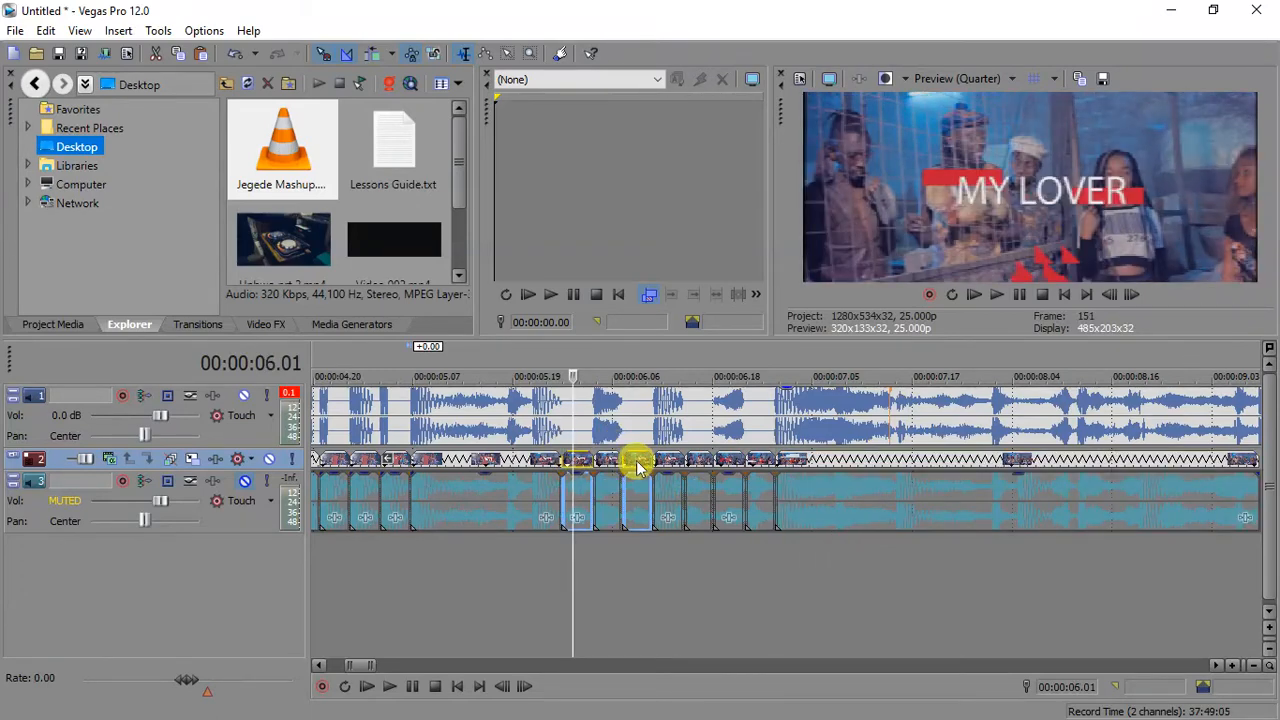
left_click(697, 465, "ctrl")
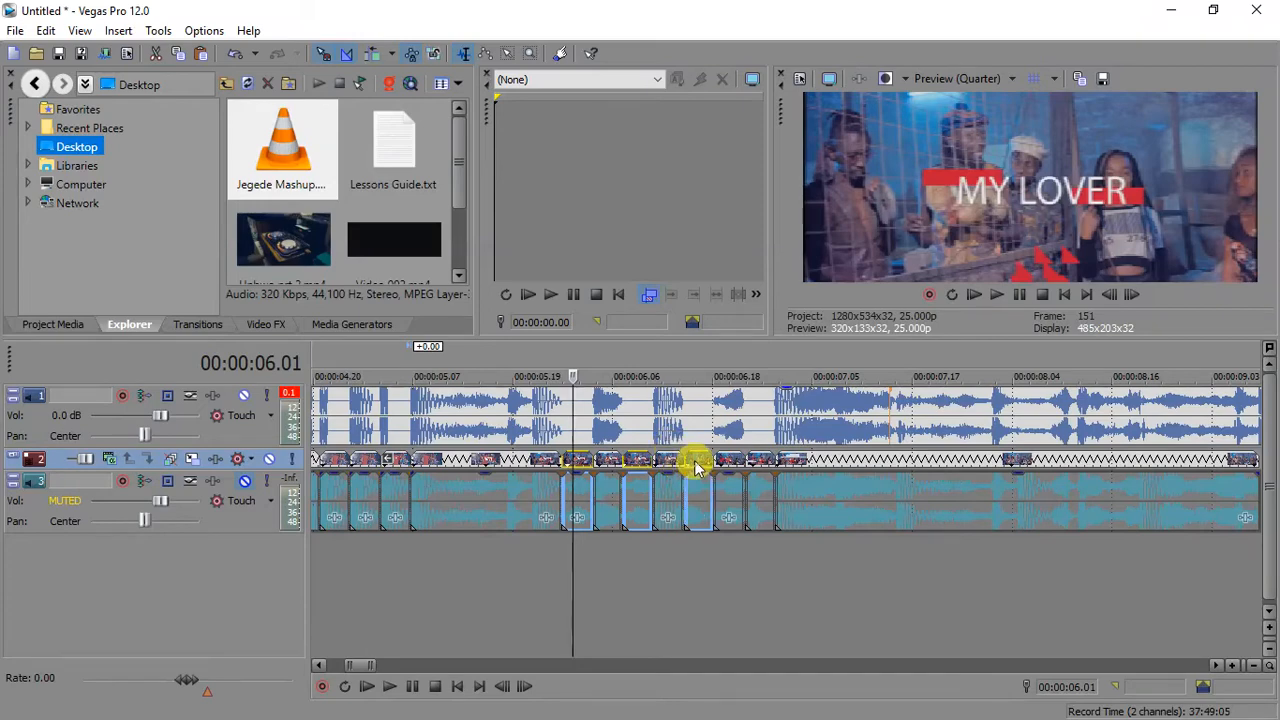
left_click(757, 463, "ctrl")
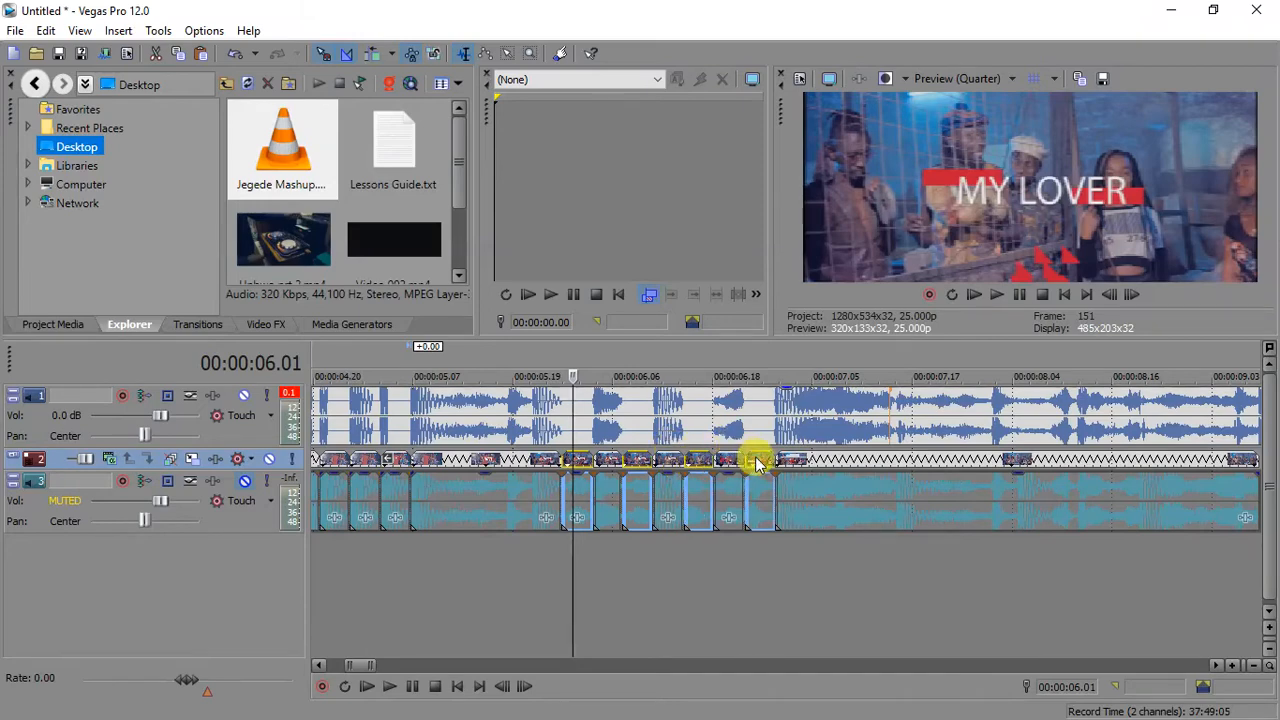
key("Delete")
- Play the edited sequence twice from 00:00:05.08 to check the gaps against the mashup audio
left_click(420, 508)
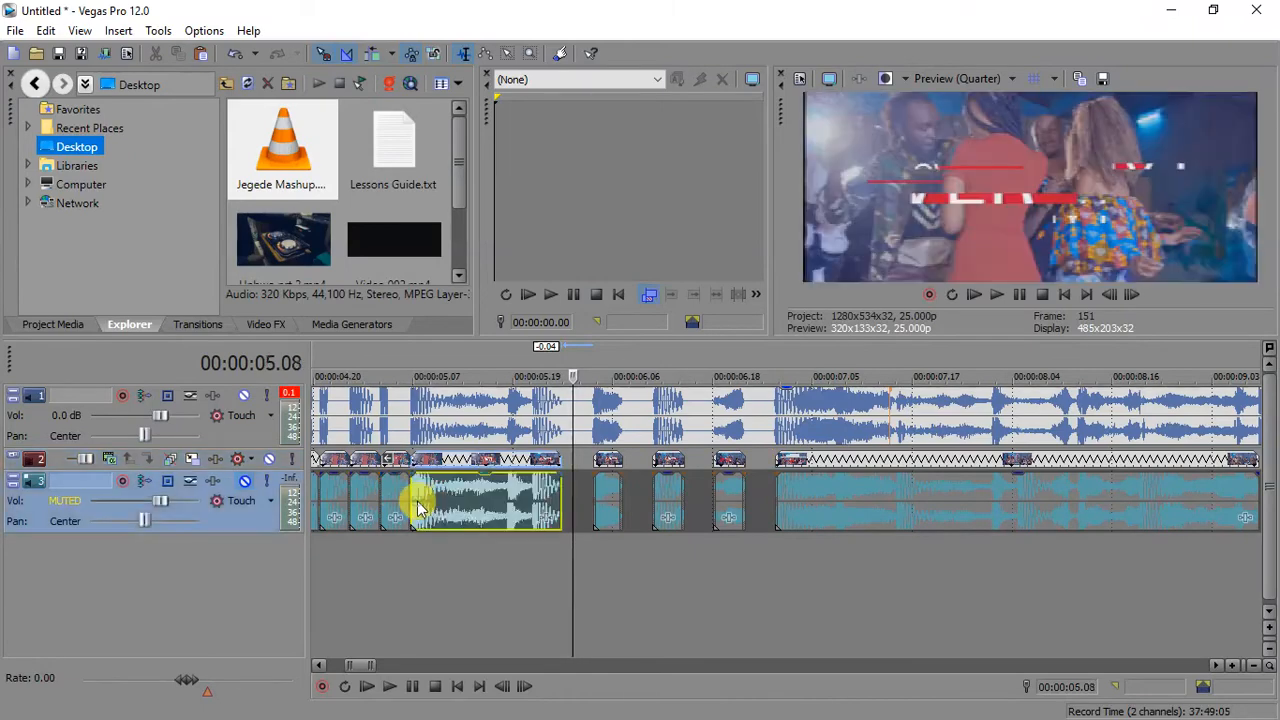
key("space")
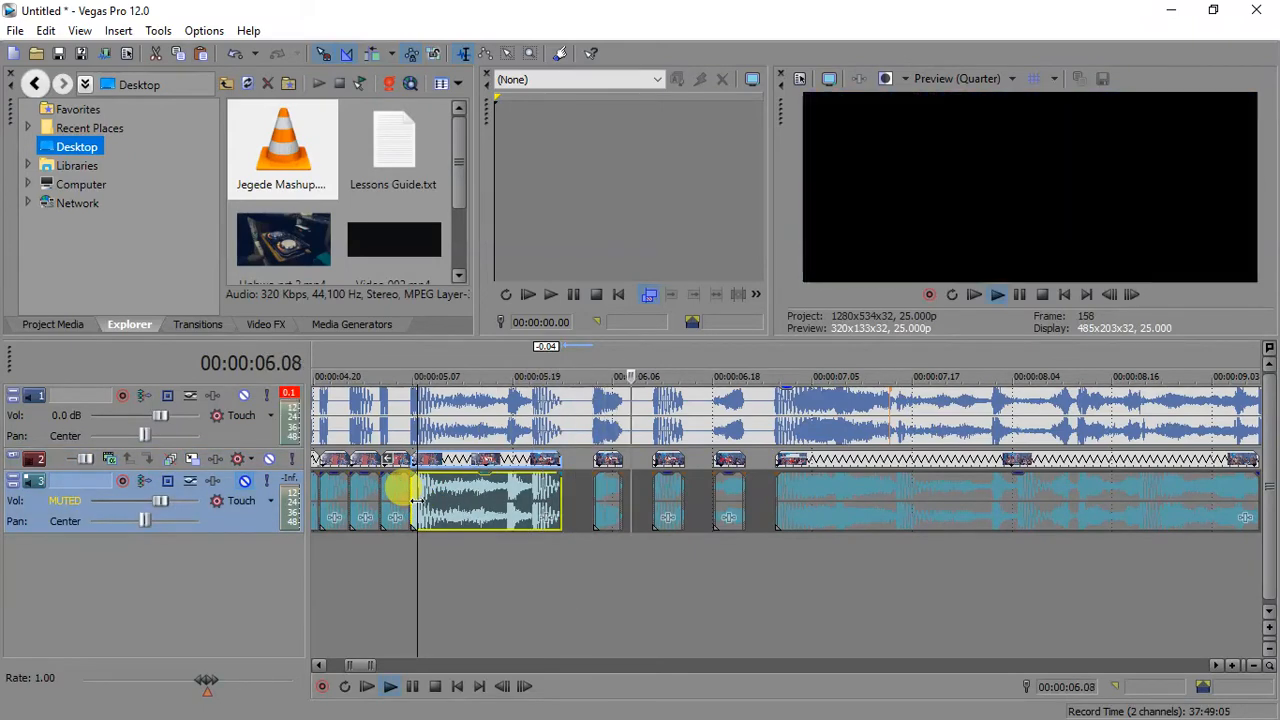
key("space")
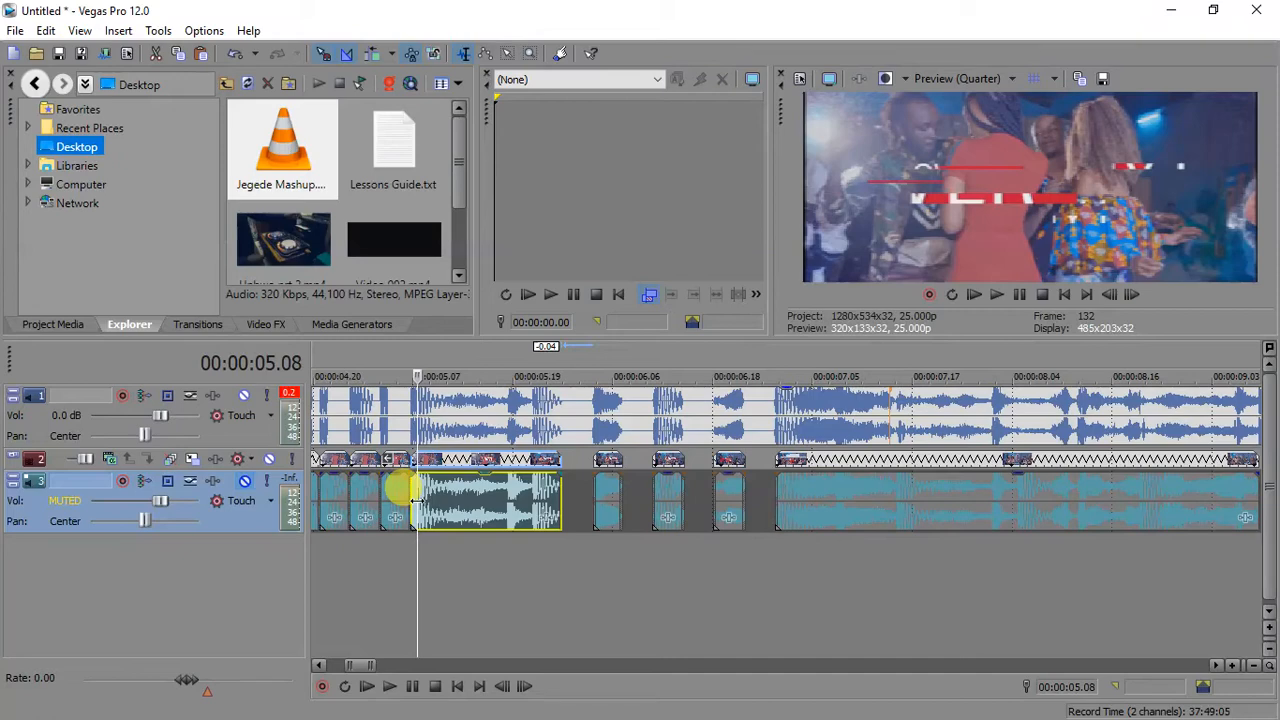
key("space")
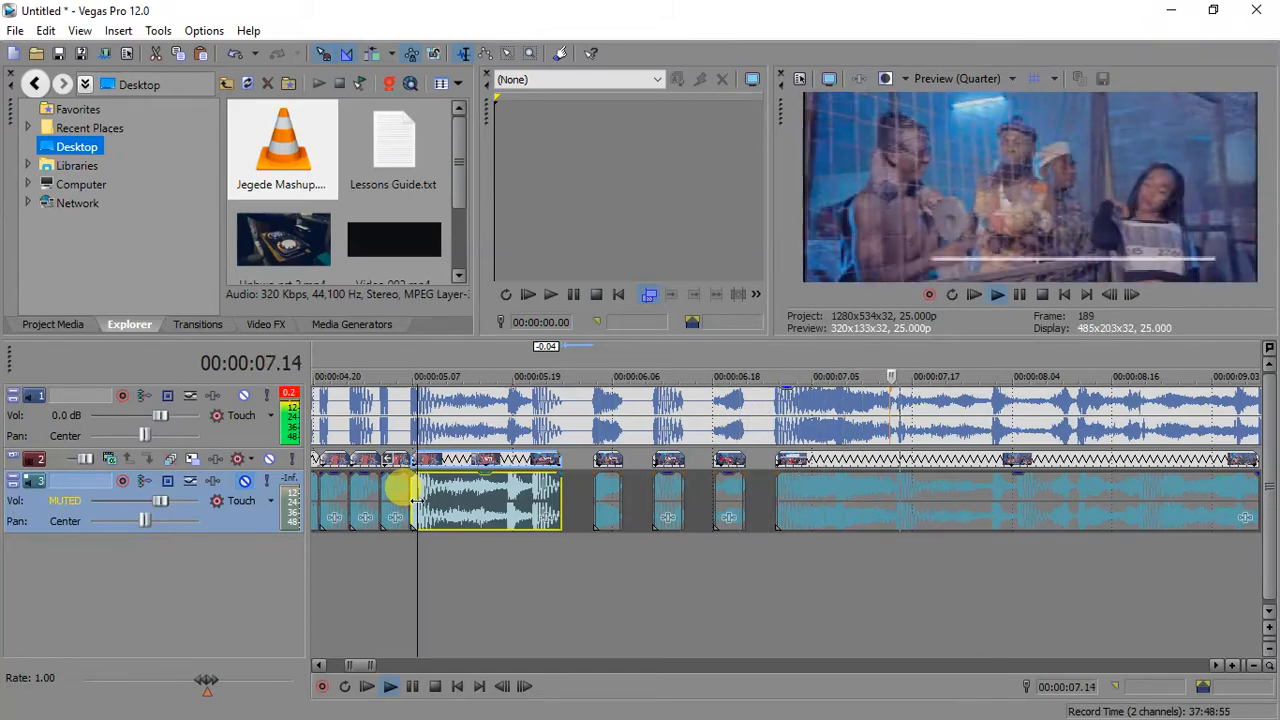
key("space")
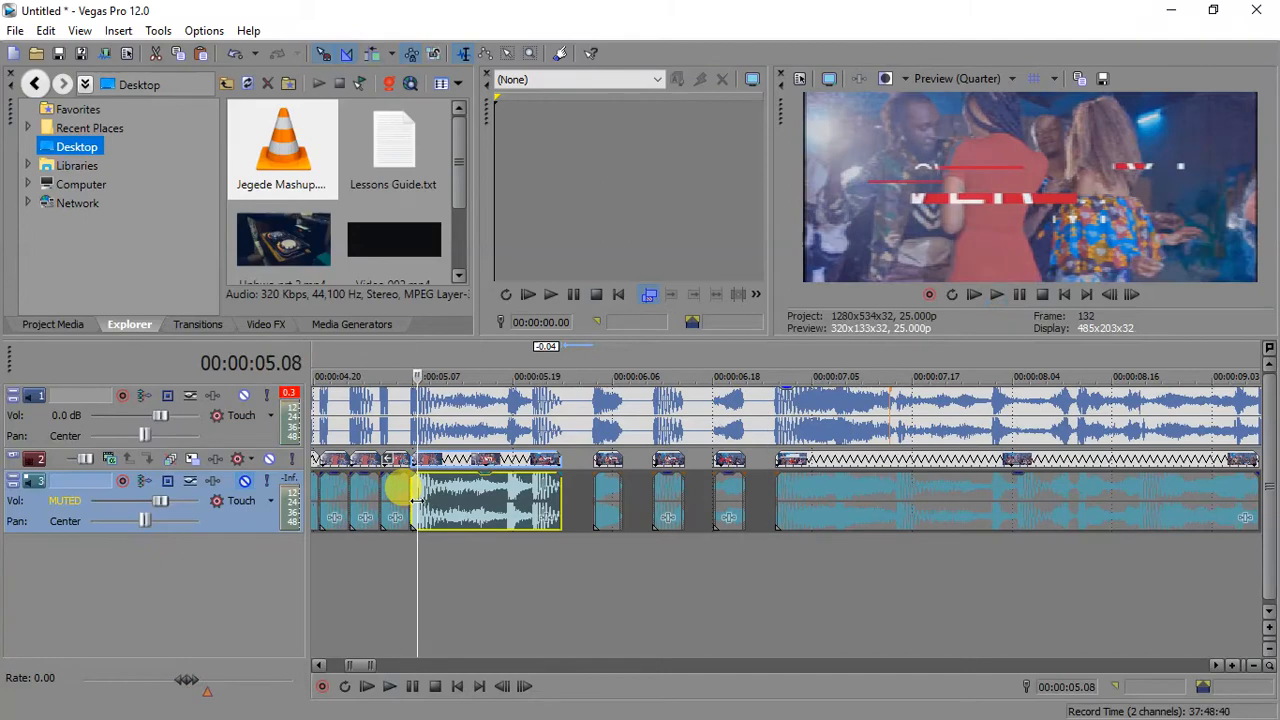
- Play the last long clip from 00:00:07.15, and split it and its audio at that point
left_click(892, 461)
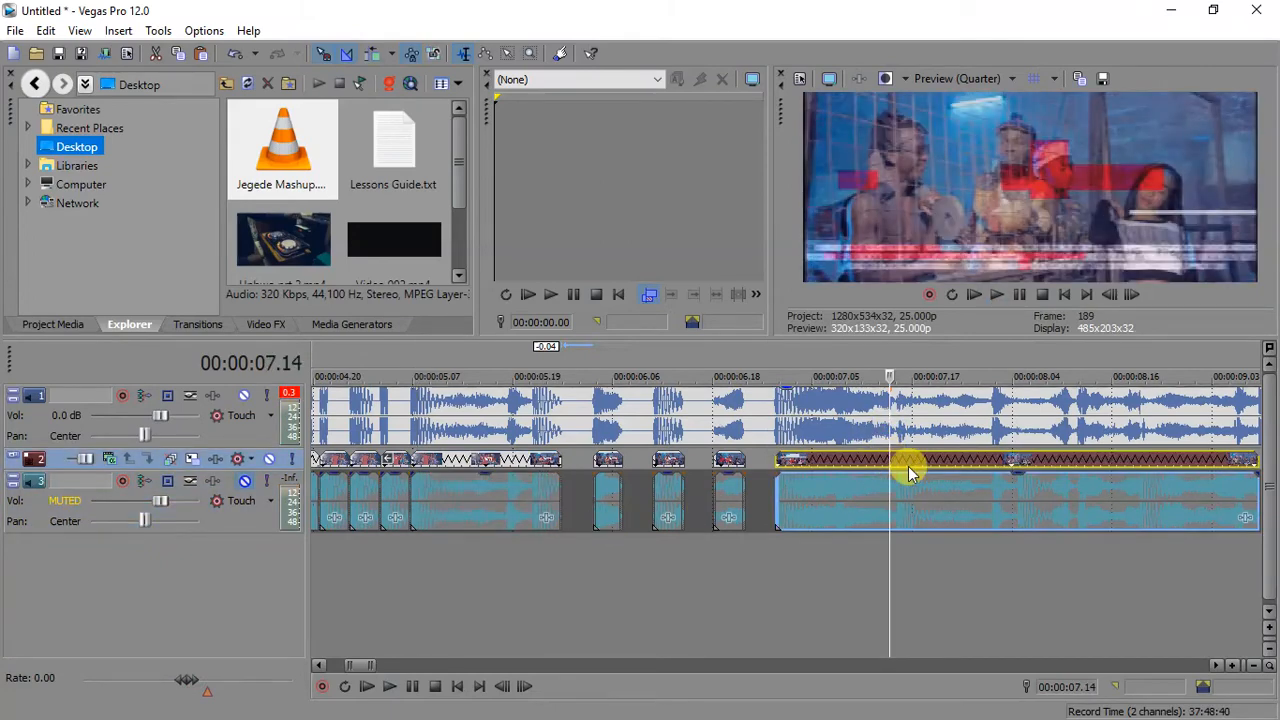
key("Right")
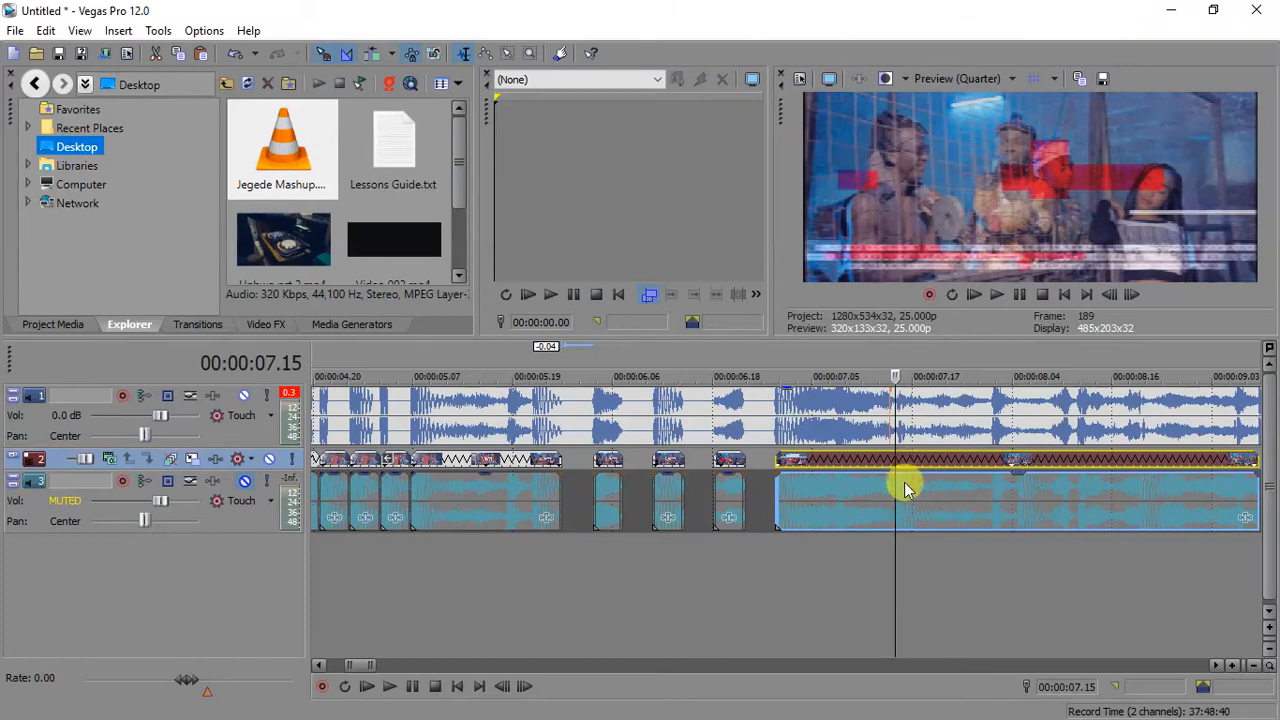
left_click(888, 476)
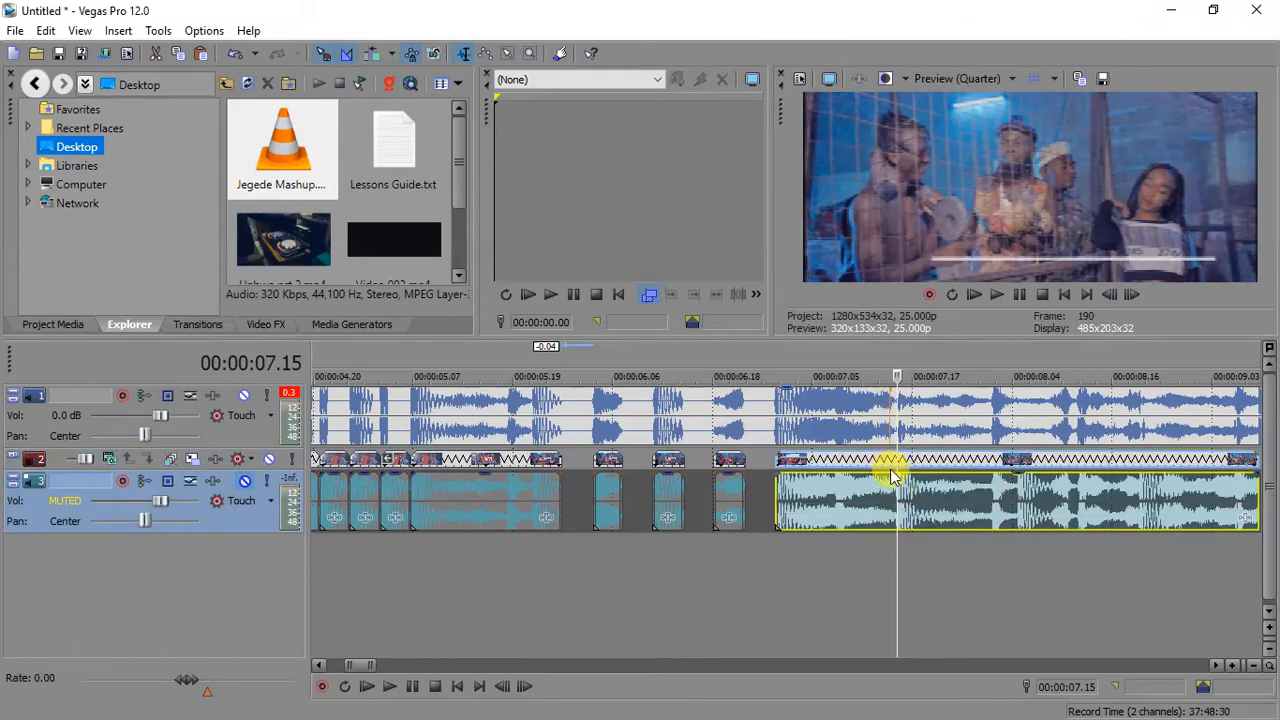
scroll(893, 476, "down", 2)
key("space")
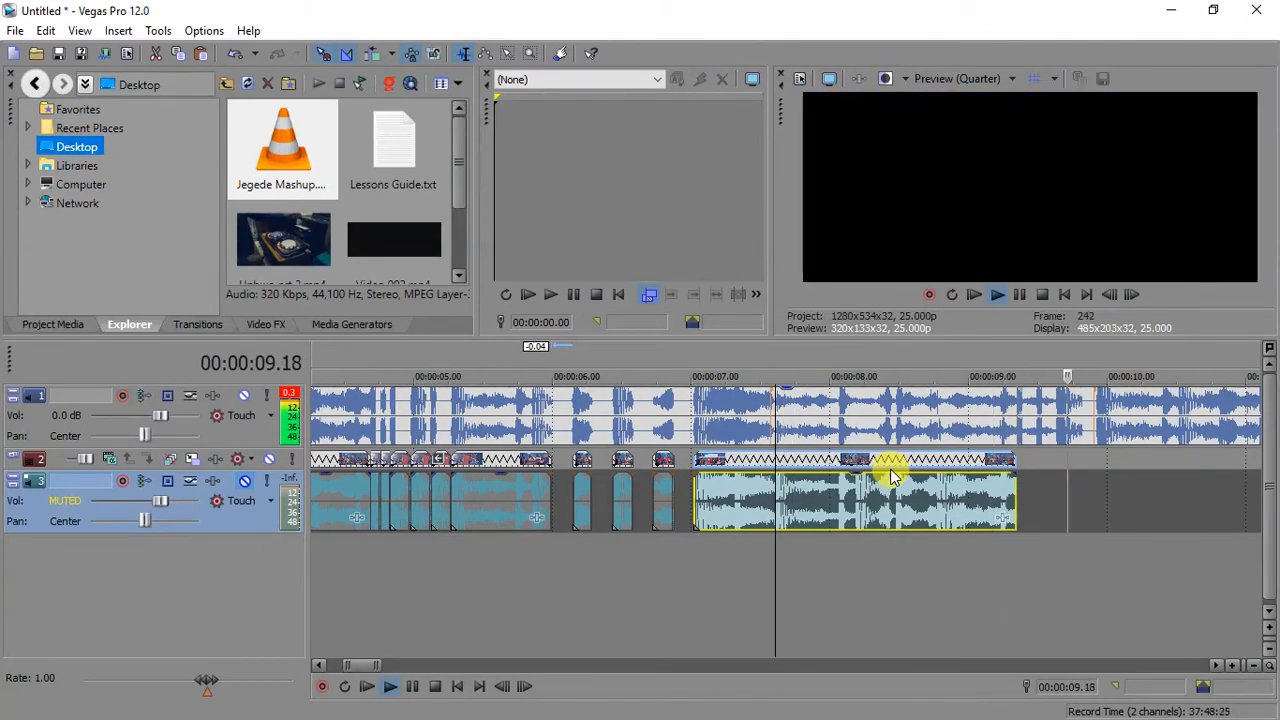
key("space")
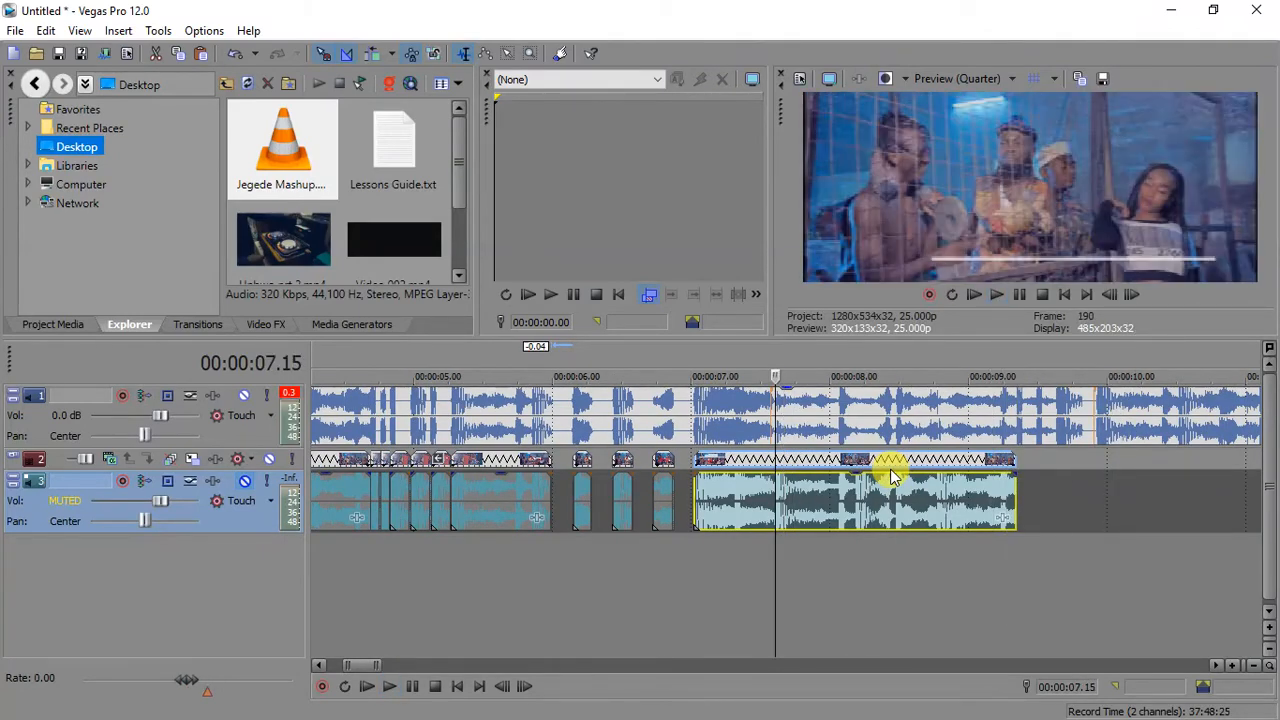
key("s")
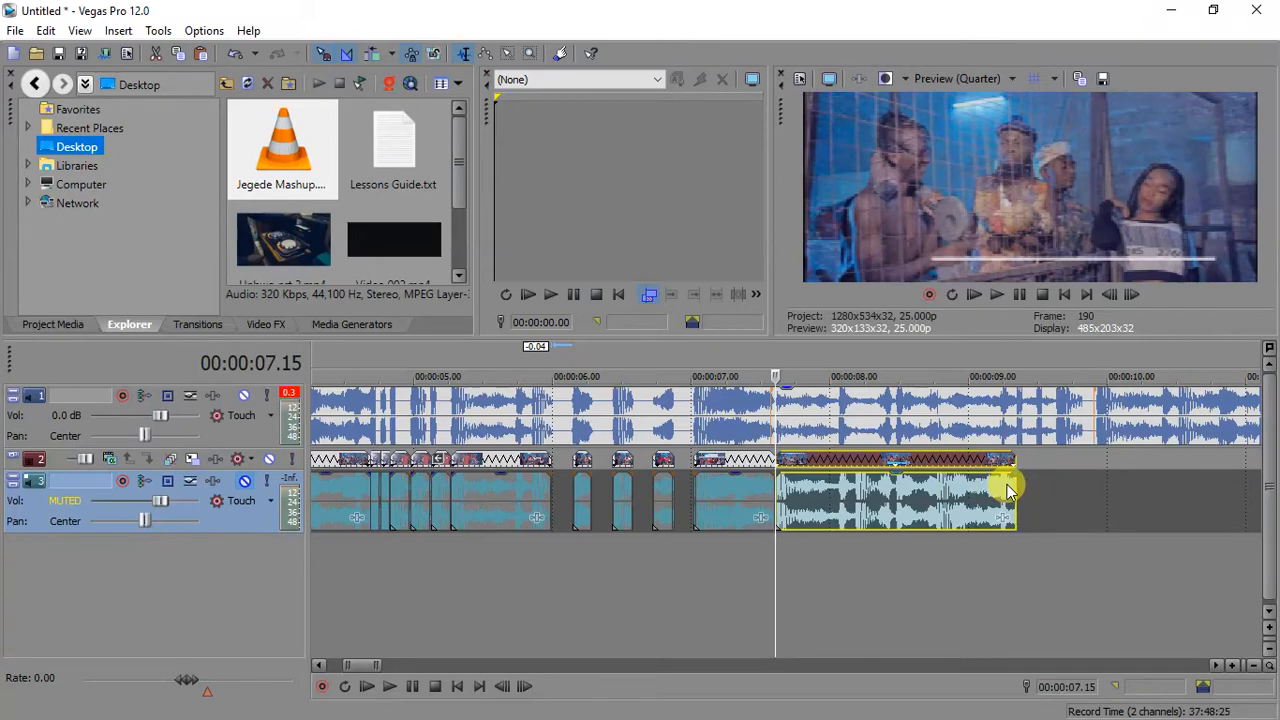
- Play the split-off last clip from 00:00:07.15, and place the cursor at its end at 00:00:09.09
key("space")
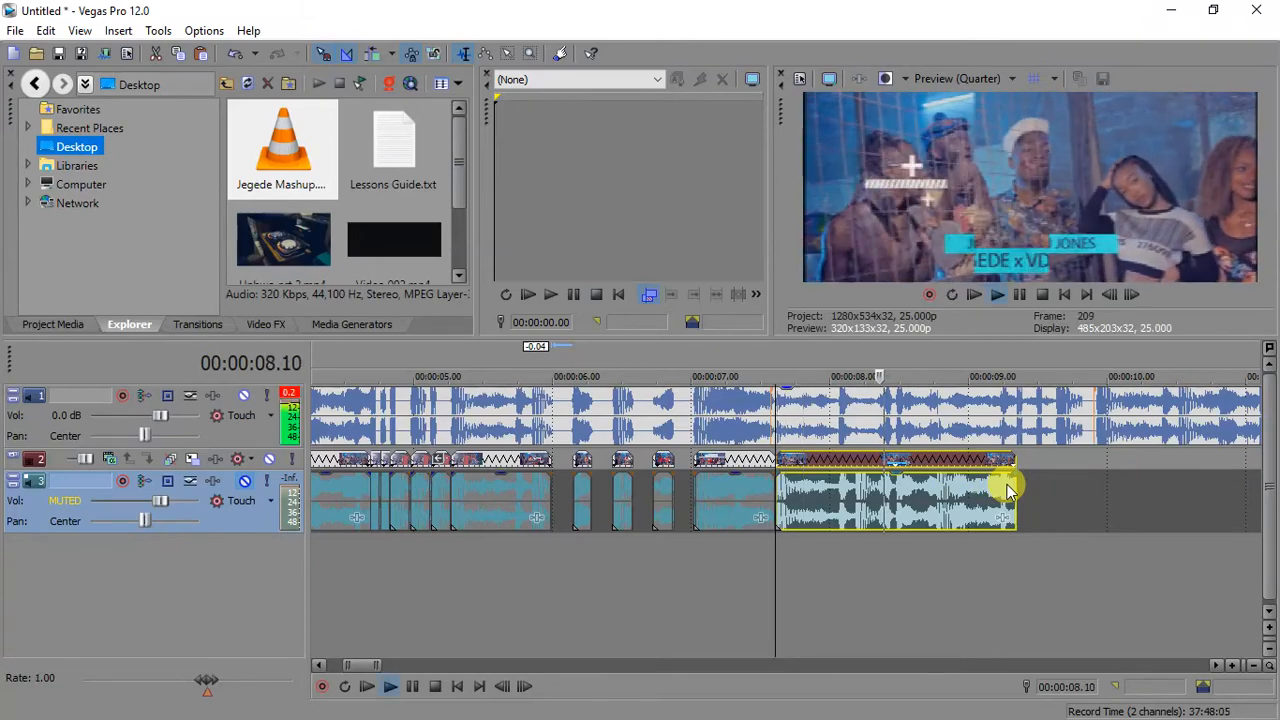
key("space")
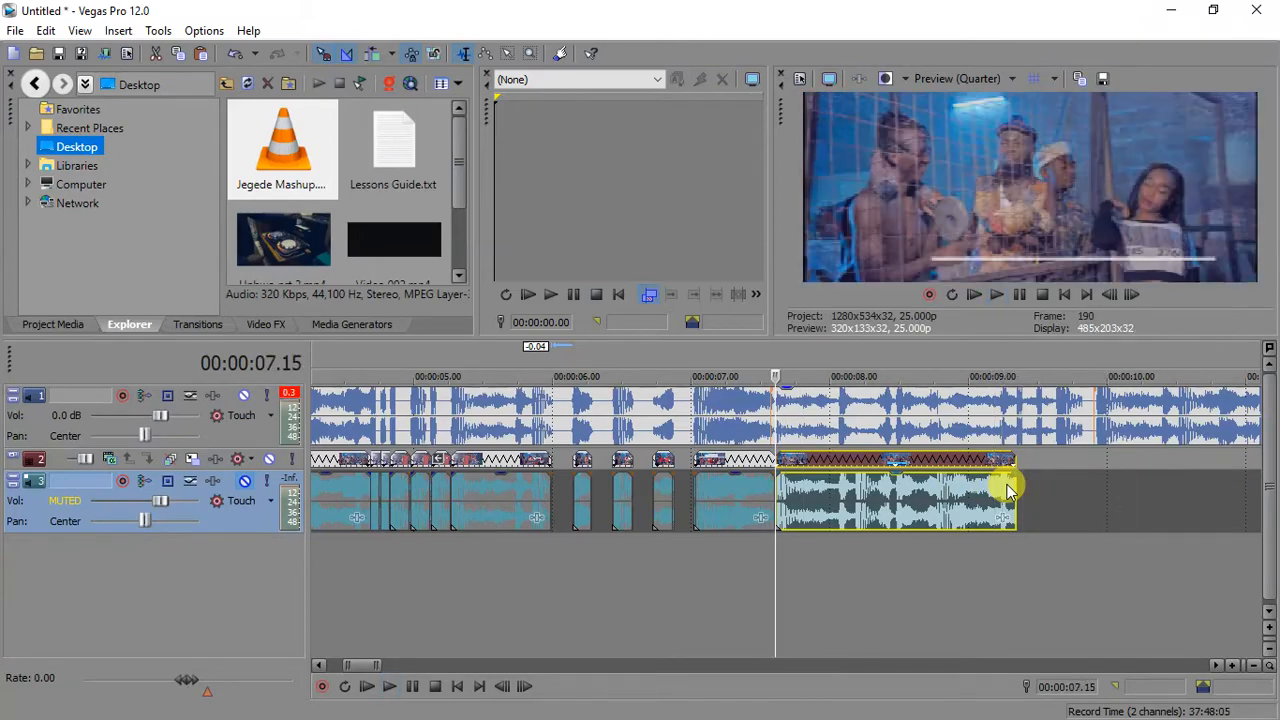
left_click(1003, 487)
scroll(1000, 480, "up", 6)
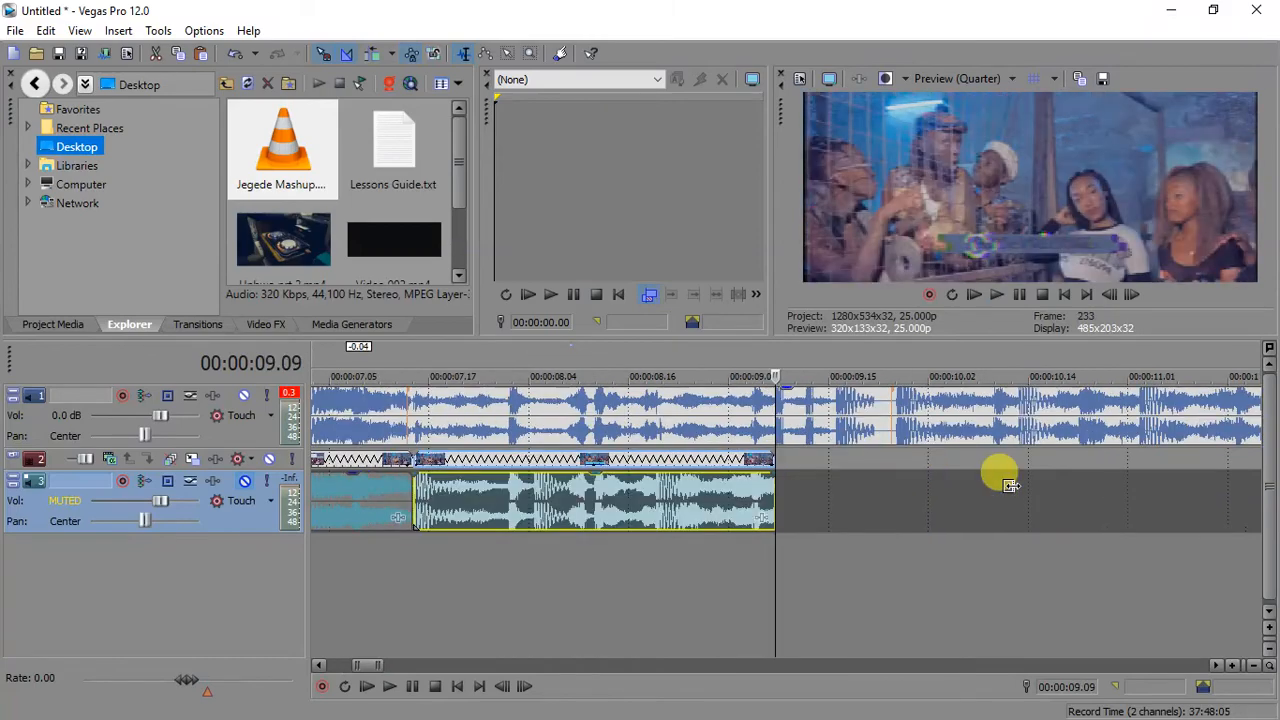
scroll(1003, 480, "down", 5)
- Browse the video effects and display the presets of the TV Simulator effect
left_click(268, 327)
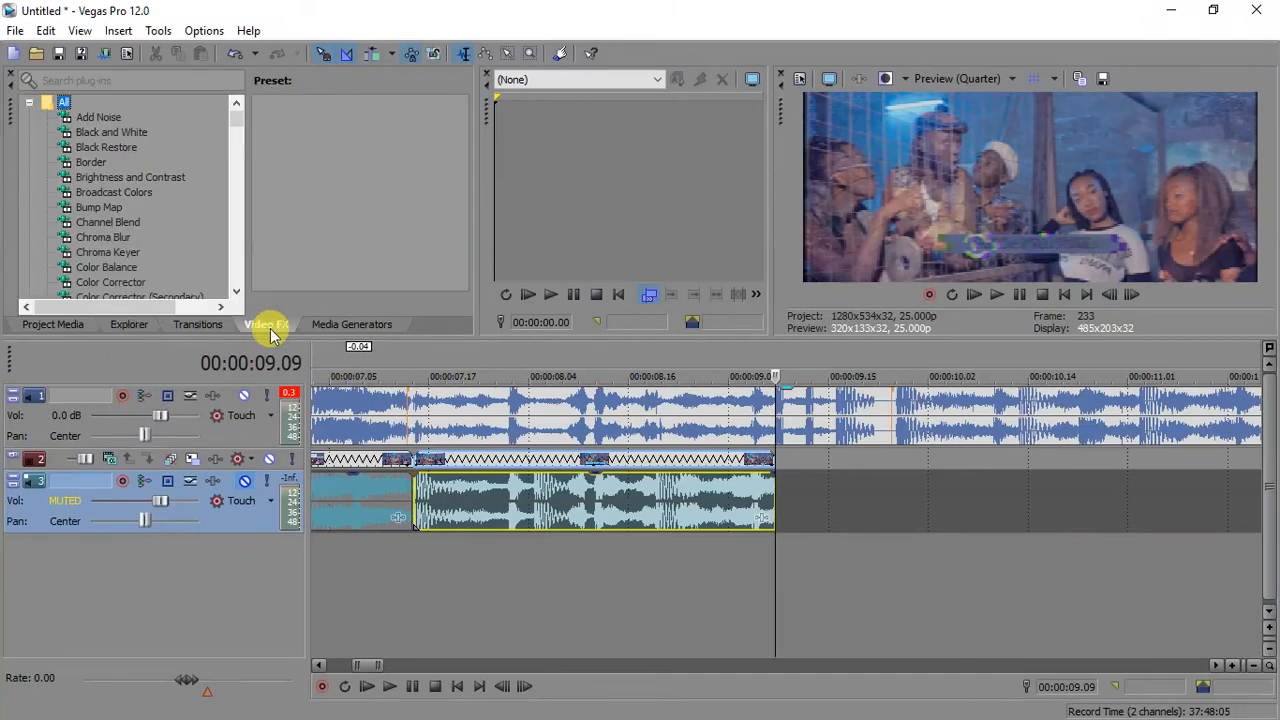
left_click_drag(237, 110, 235, 265)
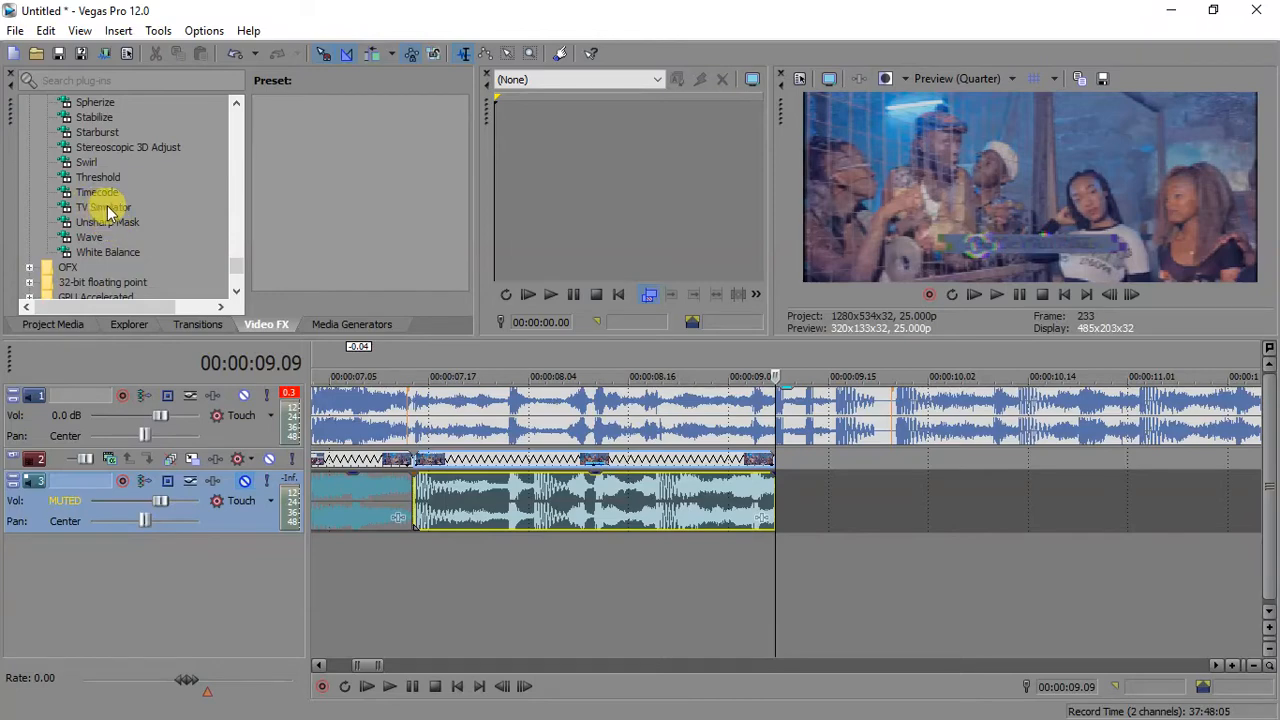
left_click_drag(238, 264, 236, 110)
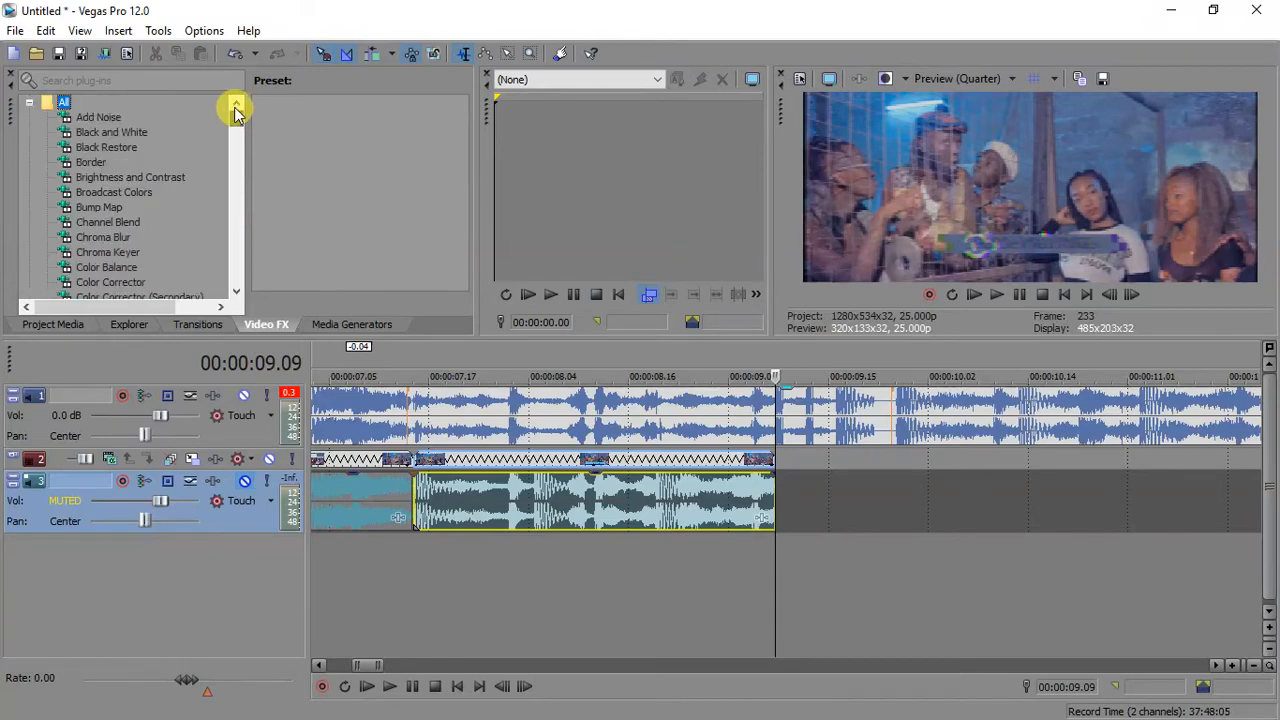
left_click(103, 132)
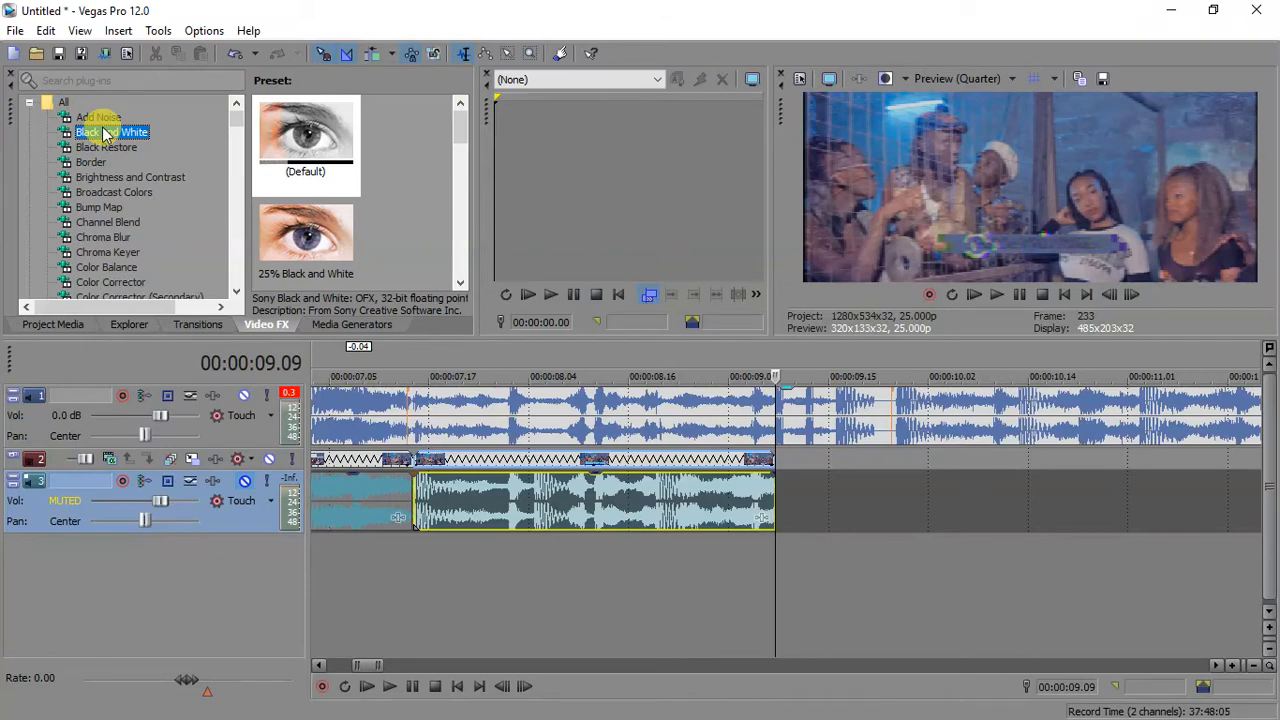
key("t")
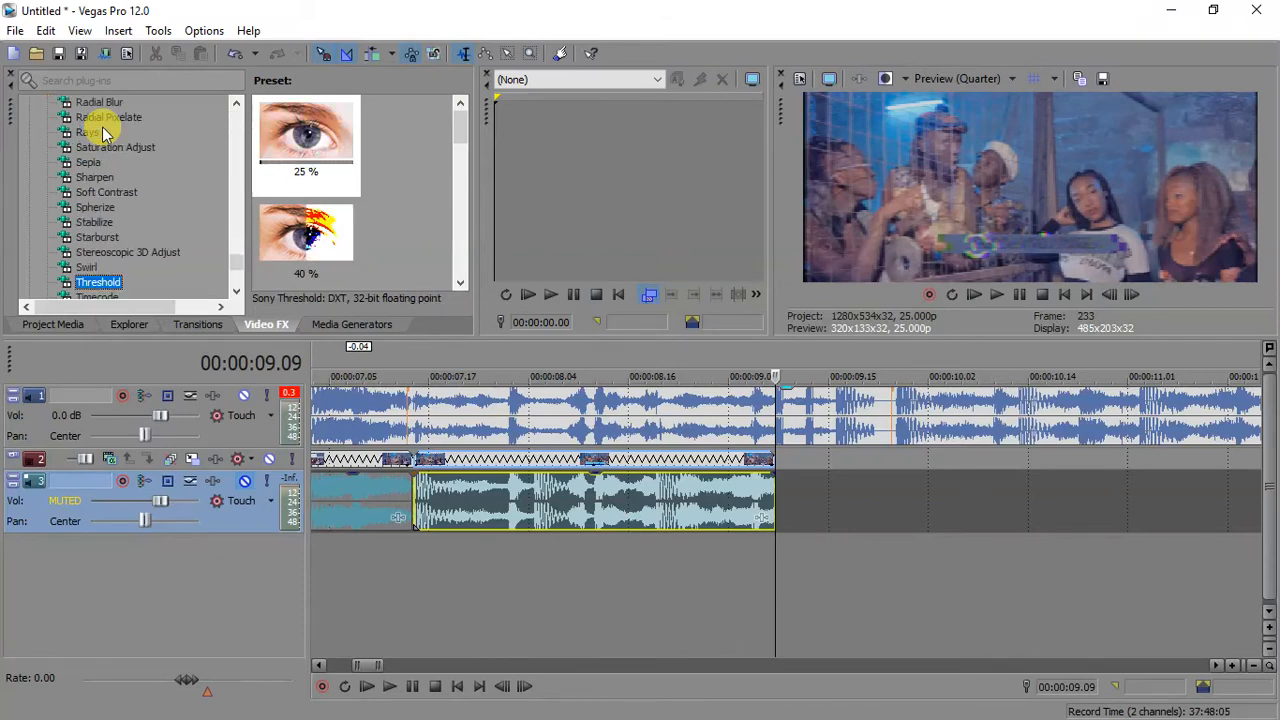
left_click(233, 293)
left_click(233, 293)
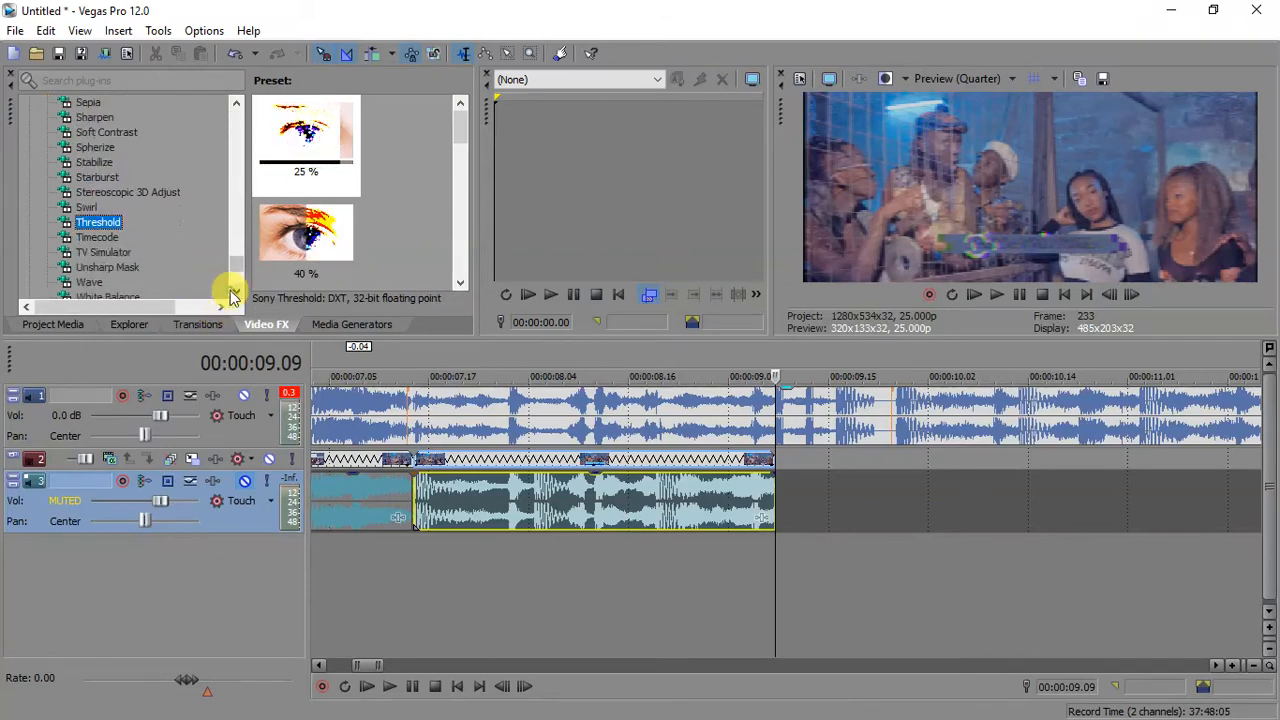
left_click(113, 240)
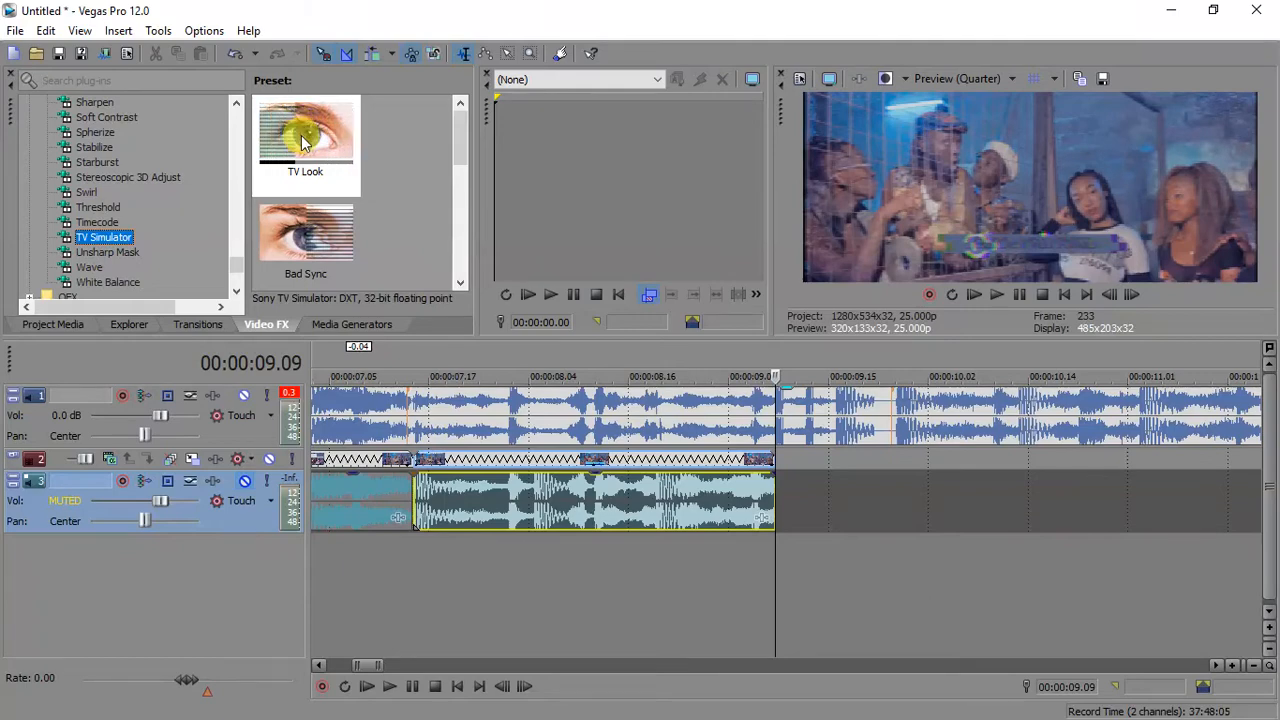
- Apply the TV Simulator's TV Look preset to the last video clip, and set its interlacing to 0.3120
left_click_drag(303, 143, 563, 498)
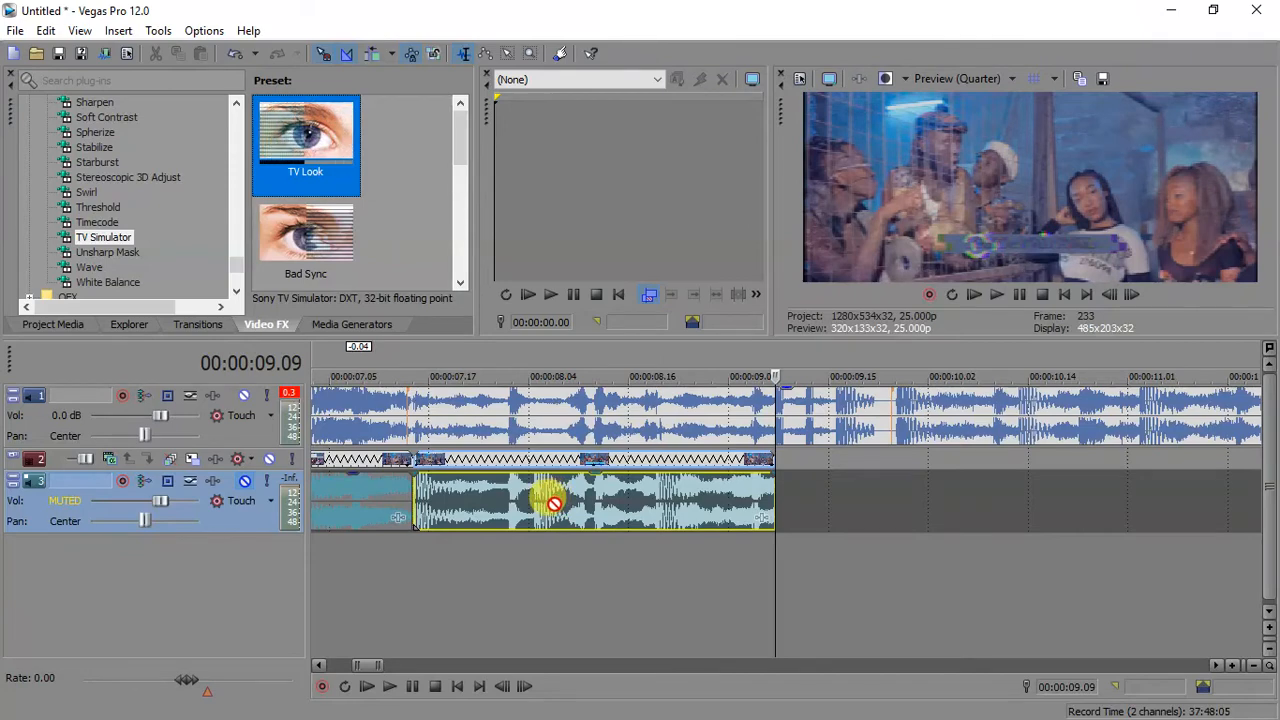
left_click_drag(553, 503, 691, 455)
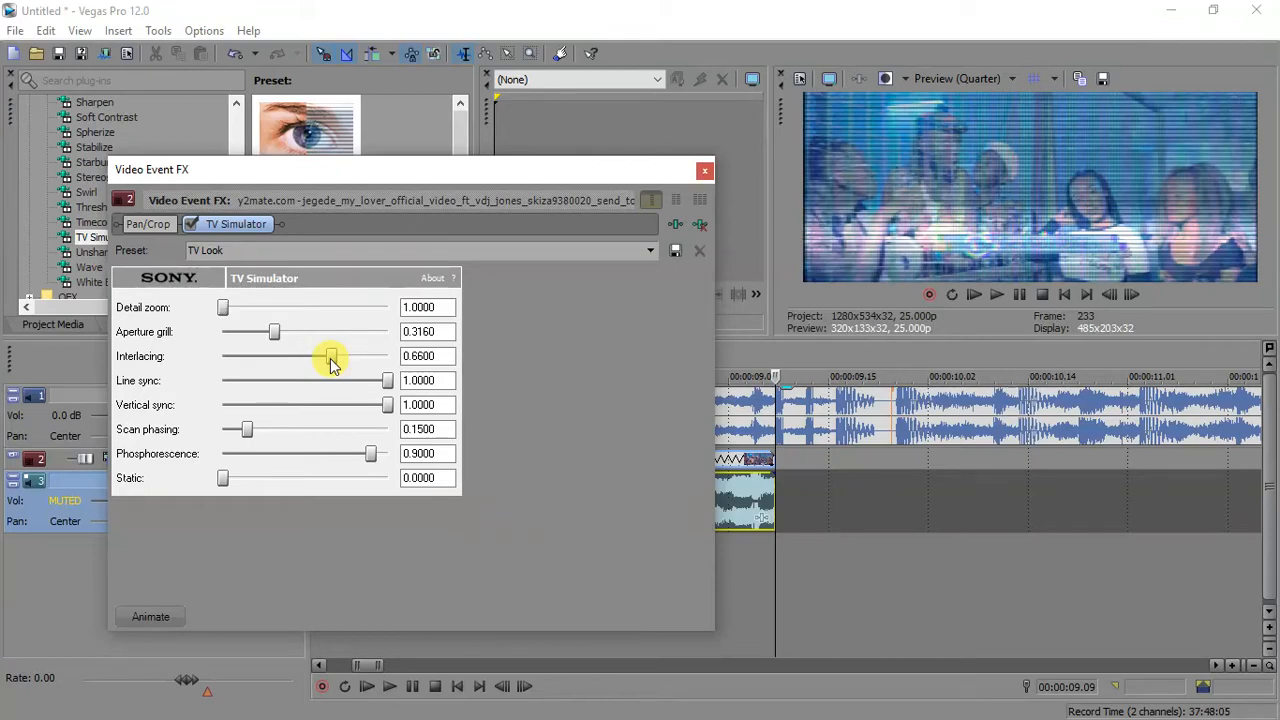
left_click_drag(331, 362, 265, 362)
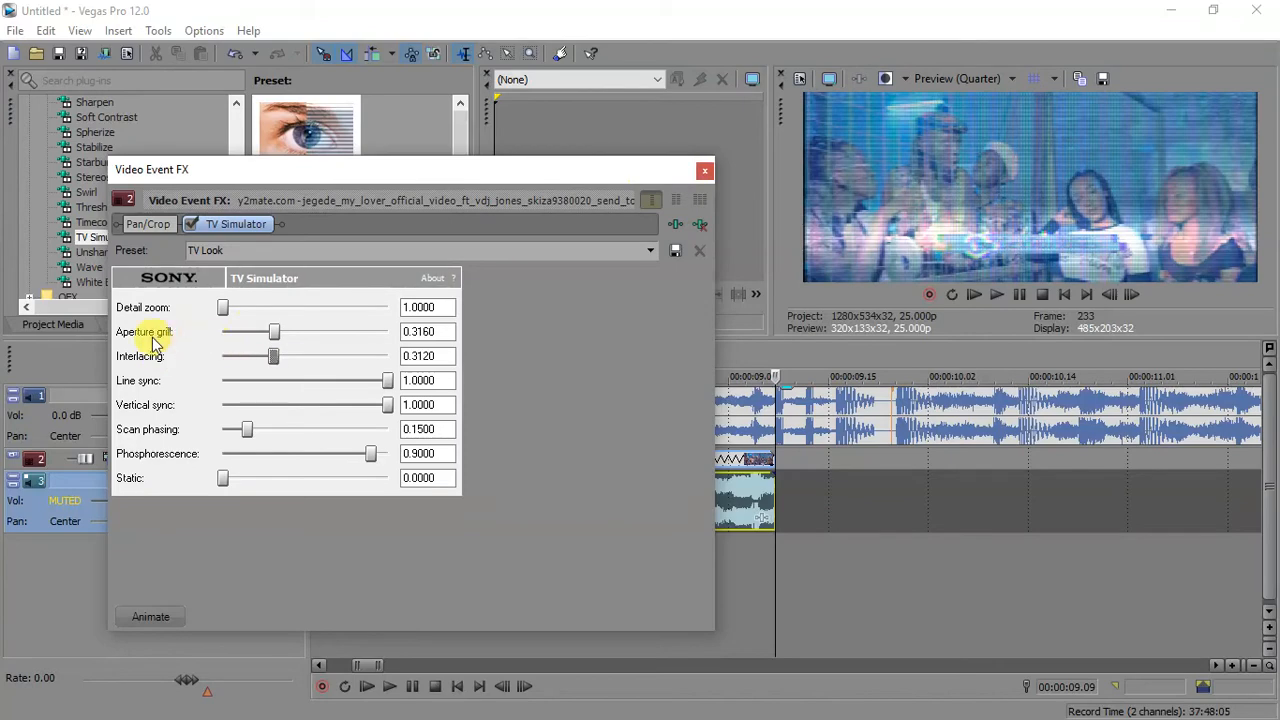
left_click(705, 170)
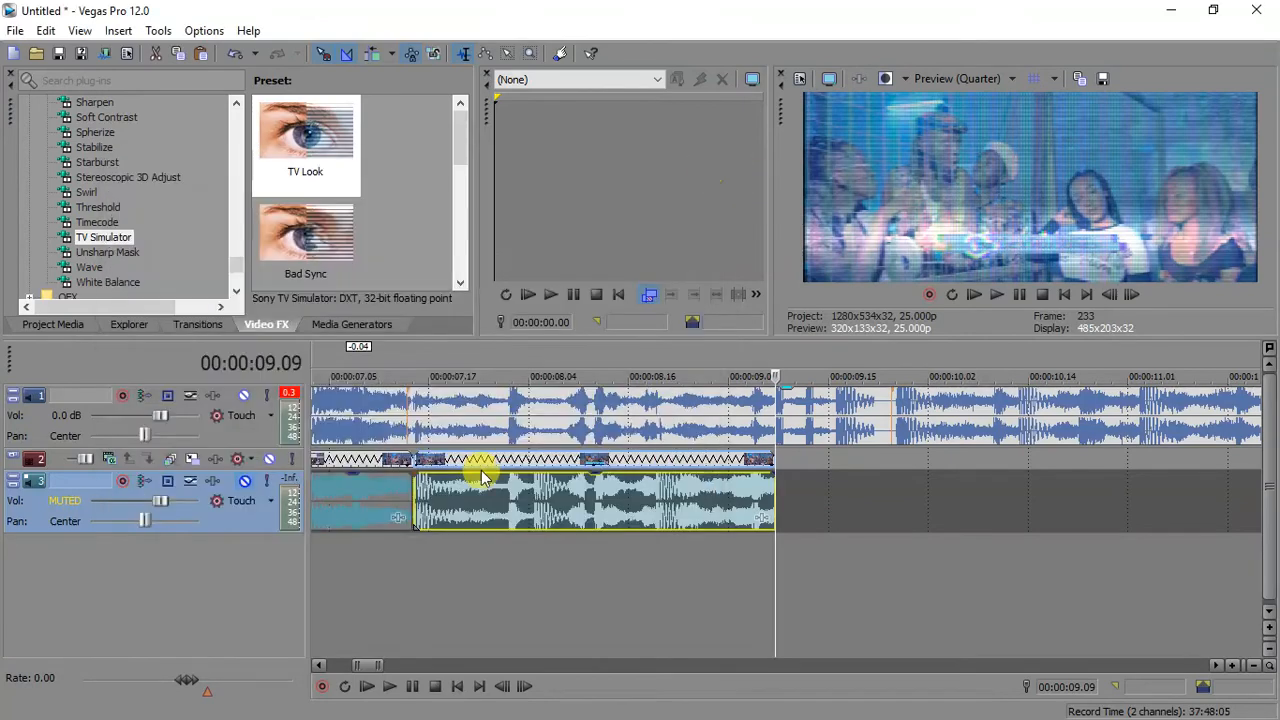
- Play the last clip from 00:00:07.15 to check the TV Simulator effect
left_click(414, 492)
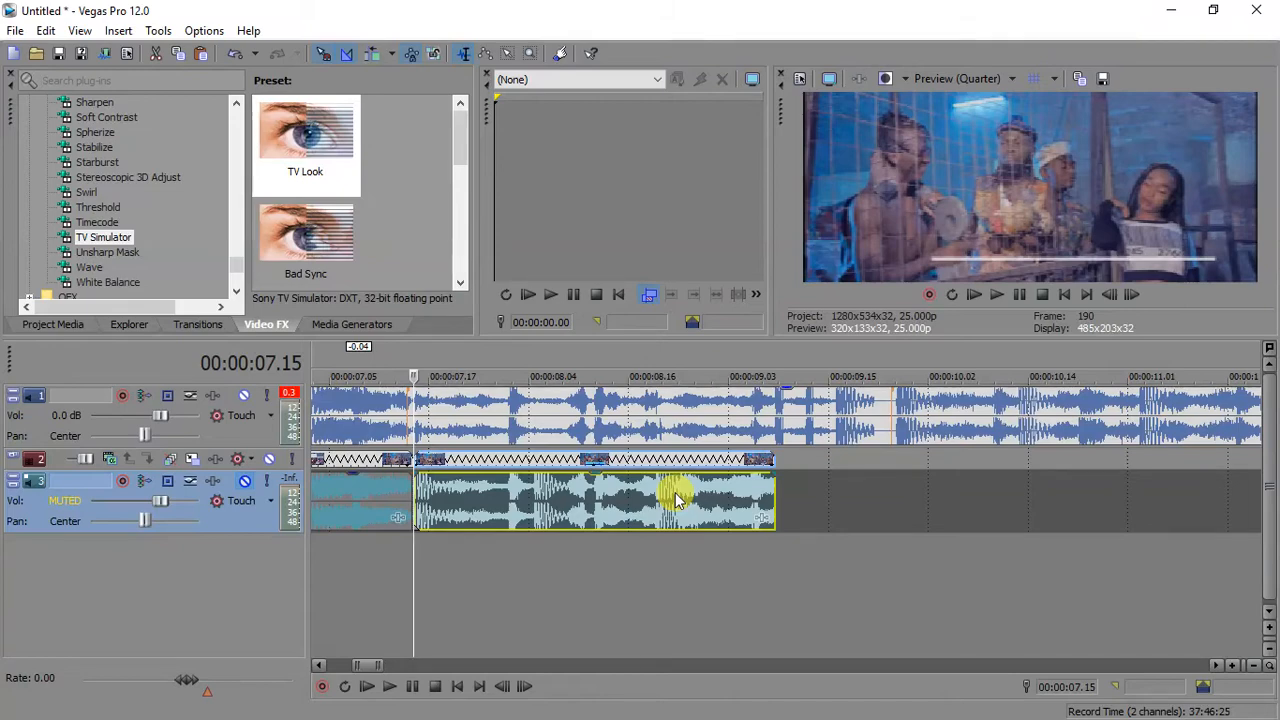
key("space")
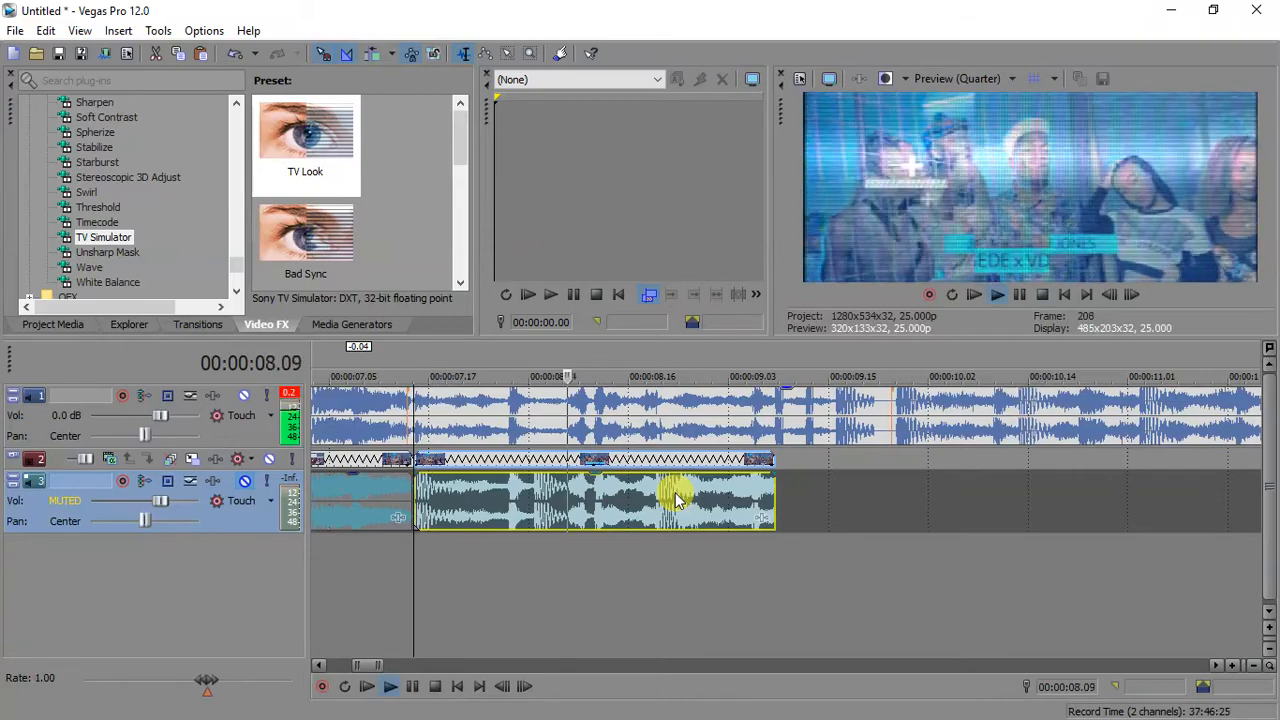
key("space")
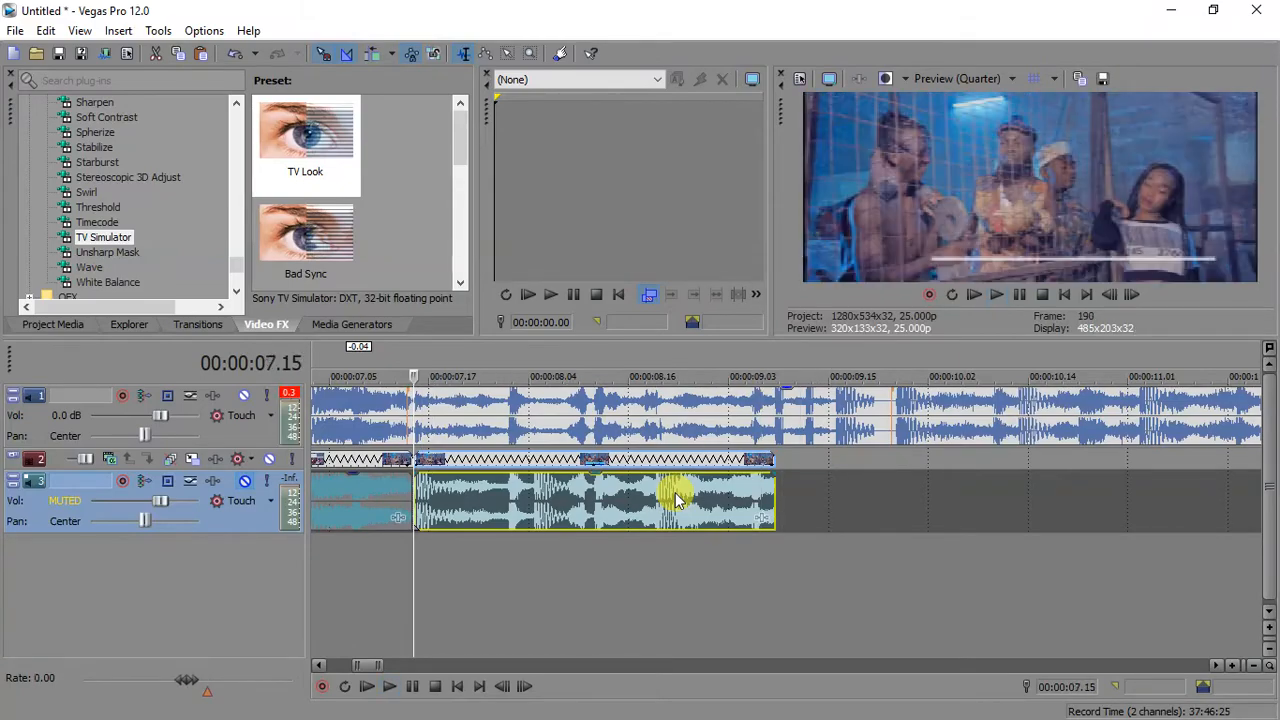
- Play the short video clips from 00:00:04.19 to review them
scroll(675, 492, "down", 2)
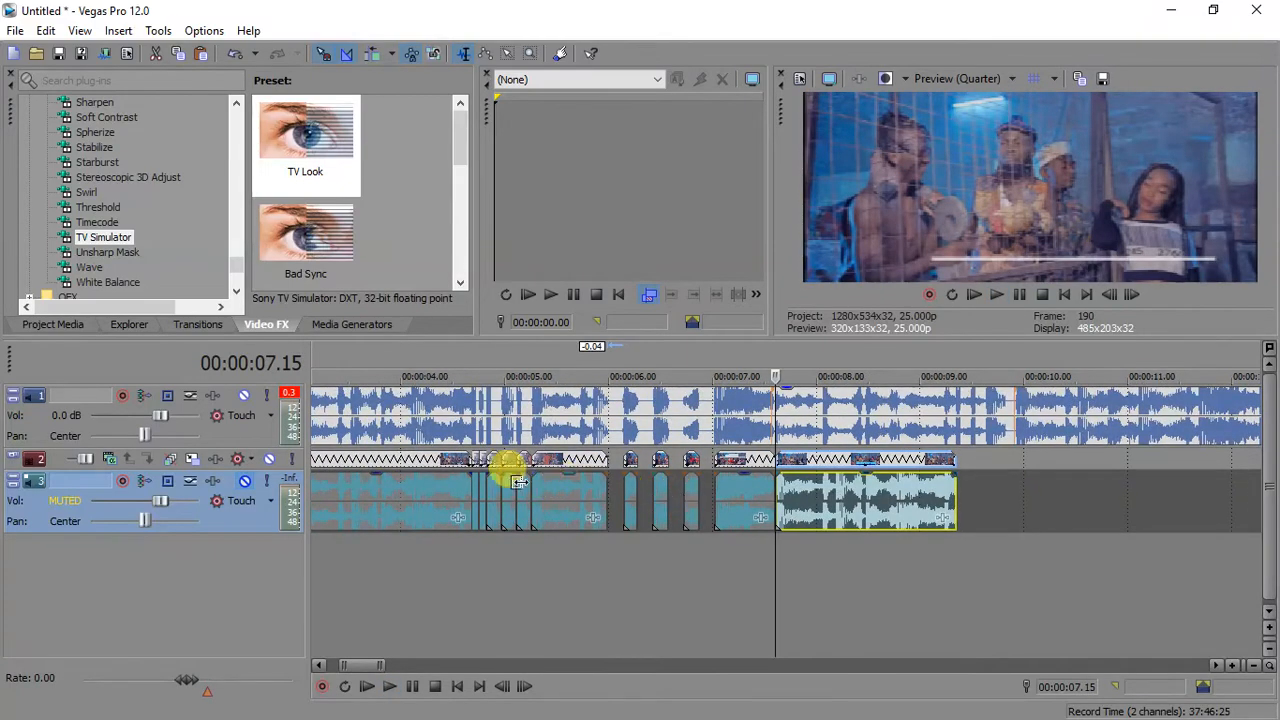
left_click(483, 503)
key("space")
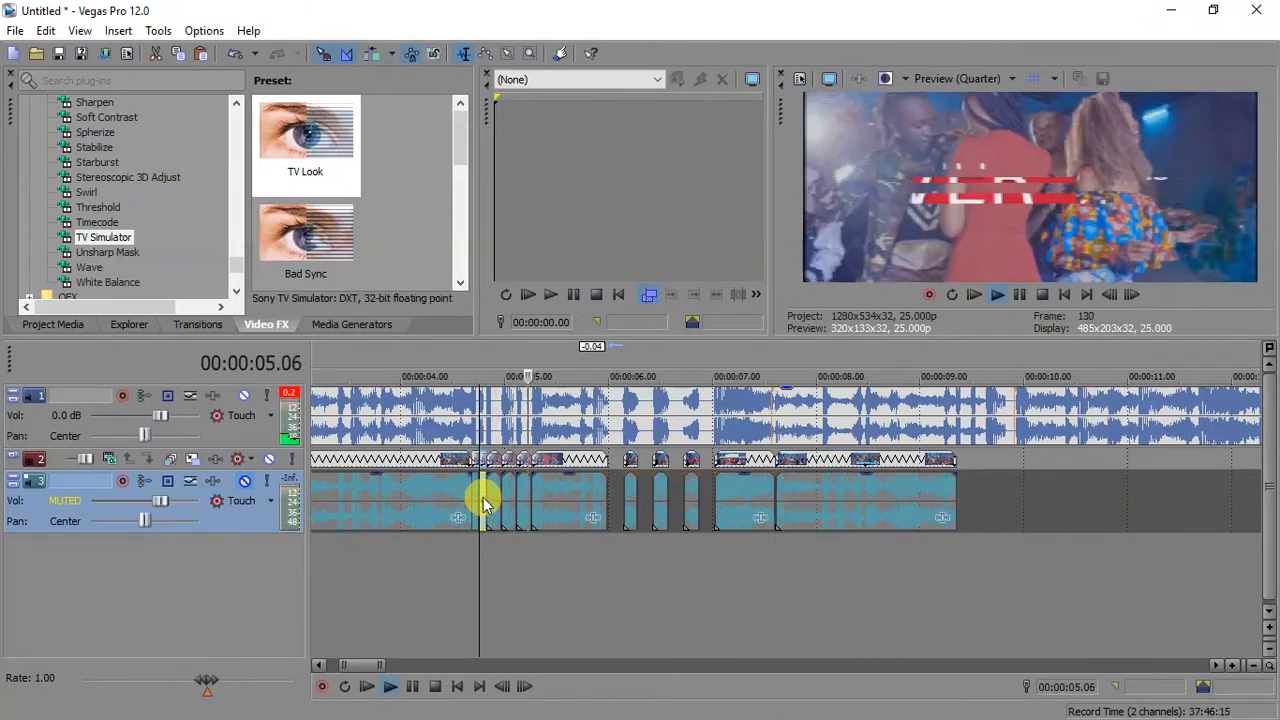
key("space")
scroll(483, 503, "up", 2)
scroll(483, 503, "up", 3)
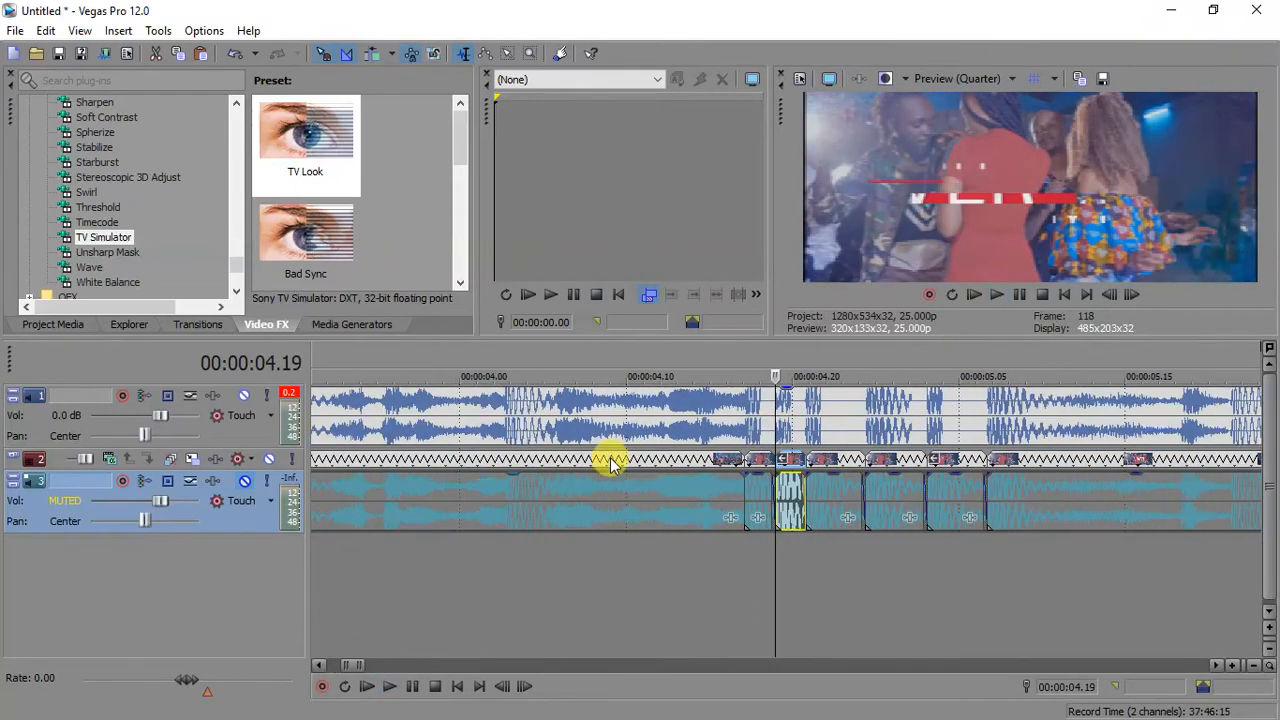
- Copy the short video clip starting at 00:00:04.21 and paste it at the end of the last clip, at 00:00:09.09
left_click(814, 460)
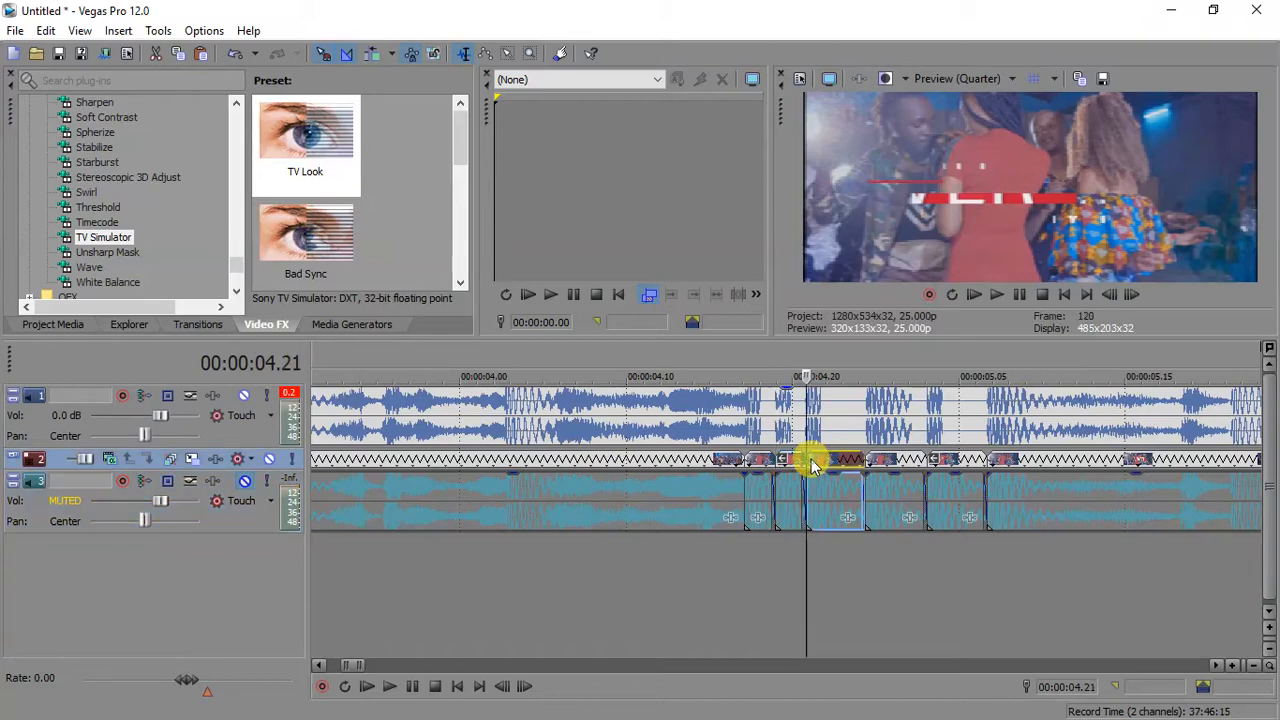
left_click(846, 460)
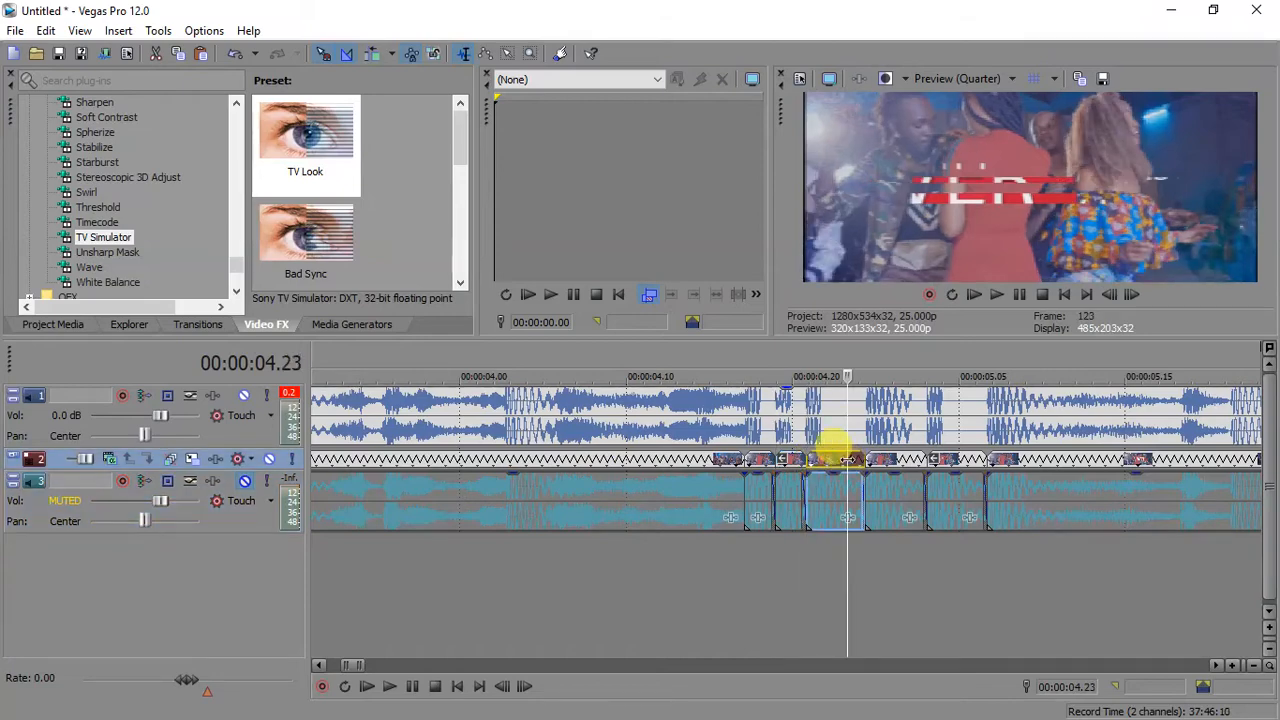
scroll(846, 460, "down", 3)
scroll(846, 460, "down", 5)
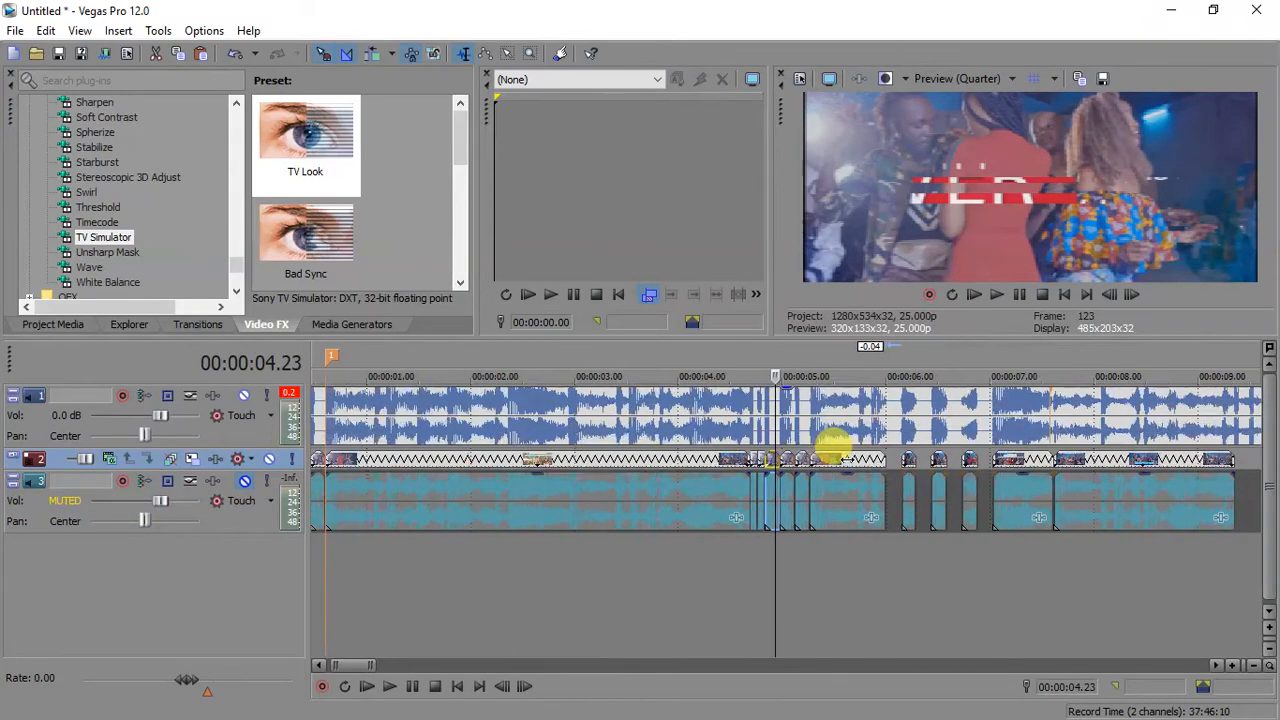
left_click(797, 460)
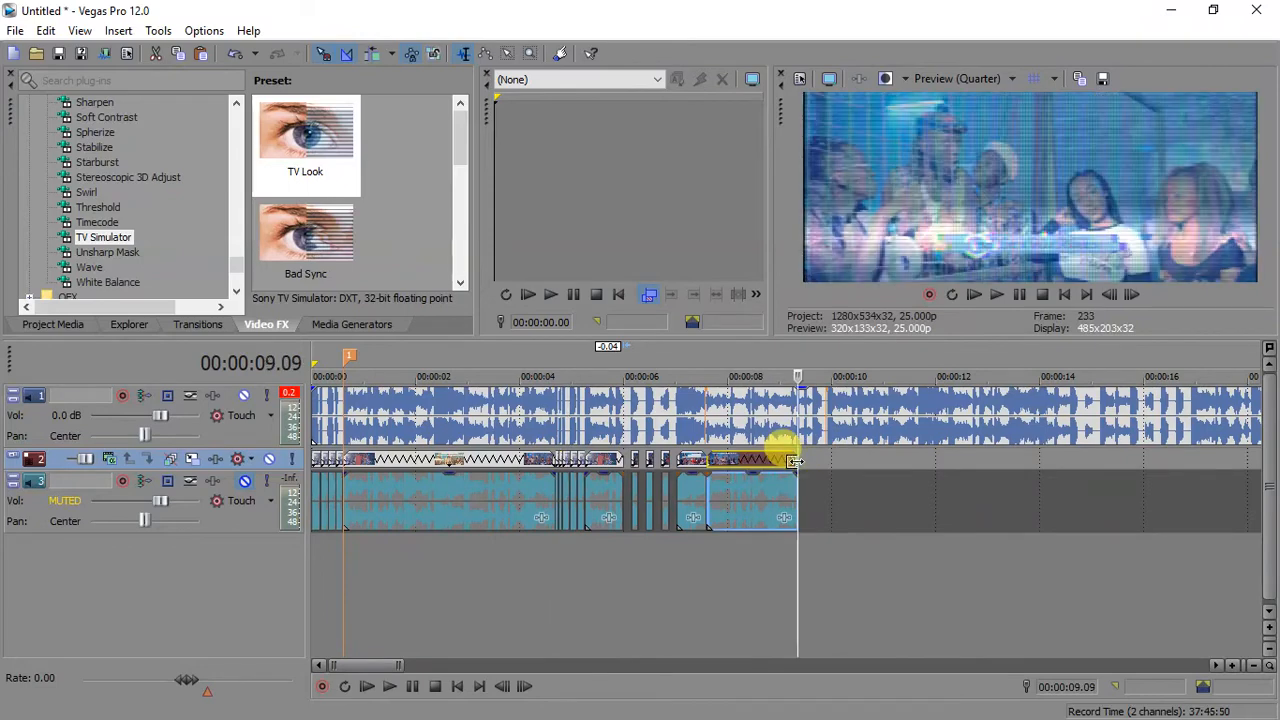
scroll(798, 462, "up", 8)
key("ctrl+v")
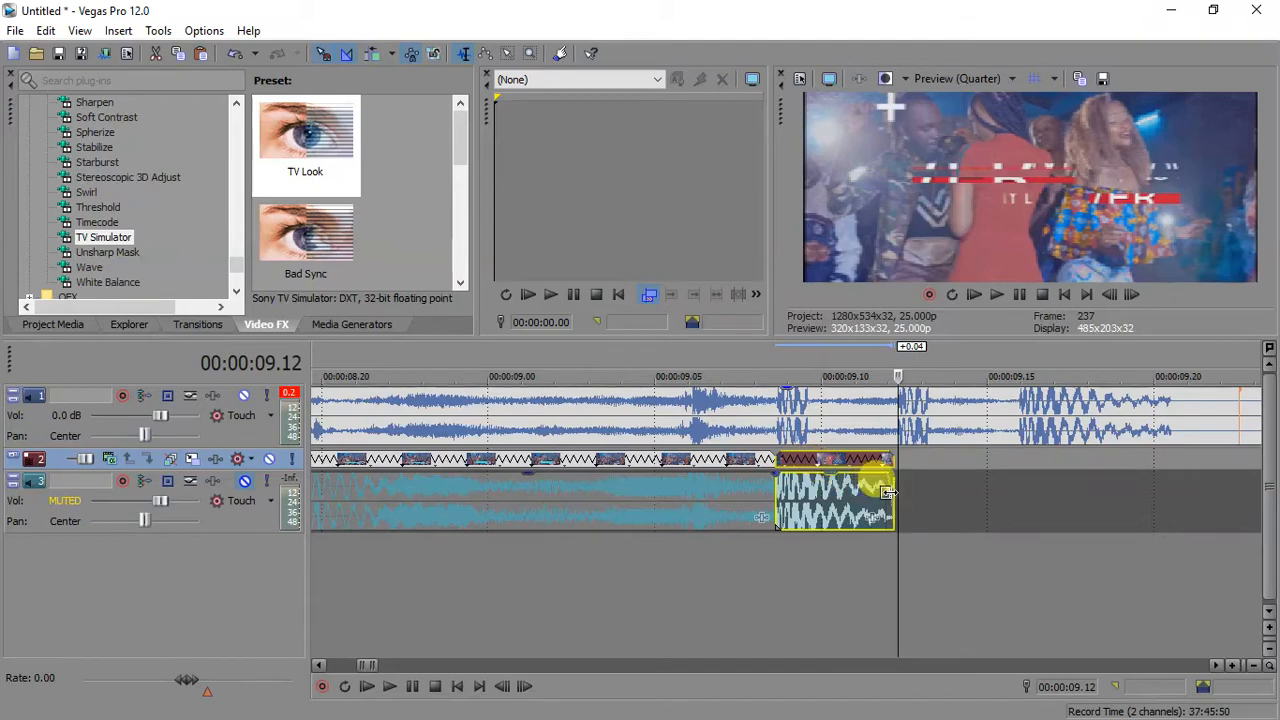
- Extend the pasted clip's end to 00:00:09.12, and place two copies of it directly behind it, one after the other
left_click_drag(890, 491, 896, 491)
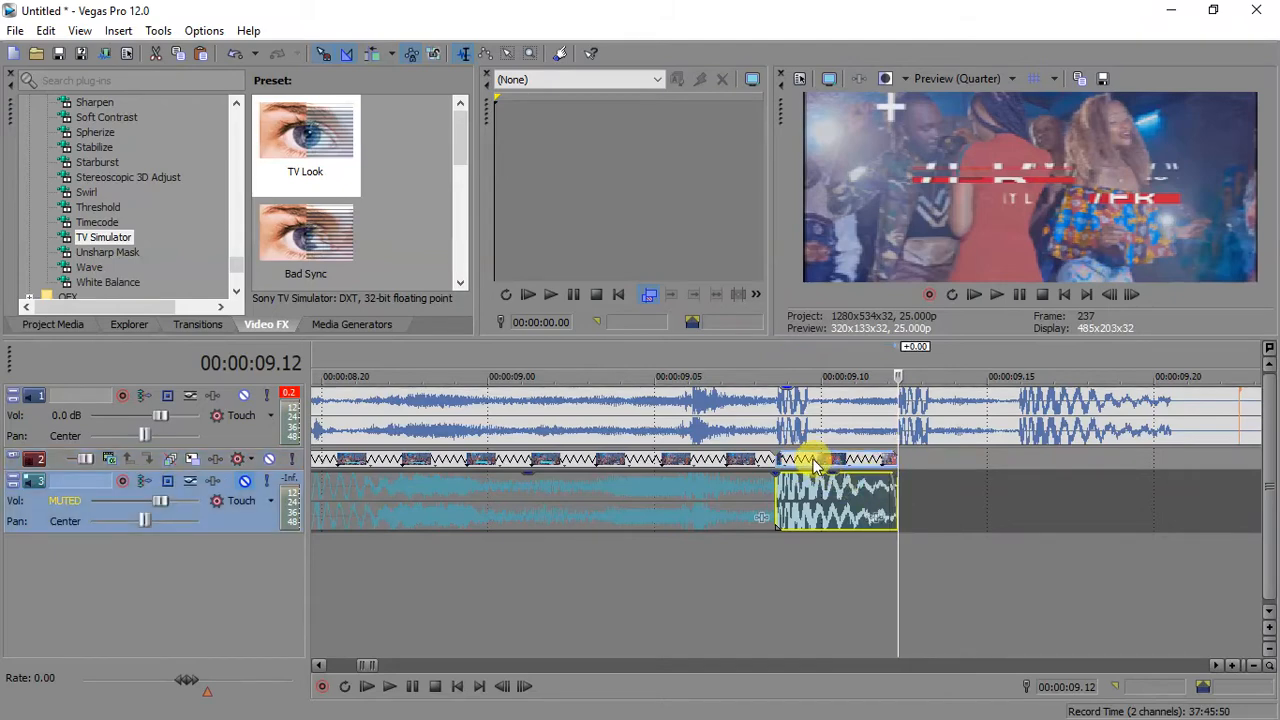
left_click_drag(815, 462, 1065, 468)
scroll(1065, 468, "down", 2)
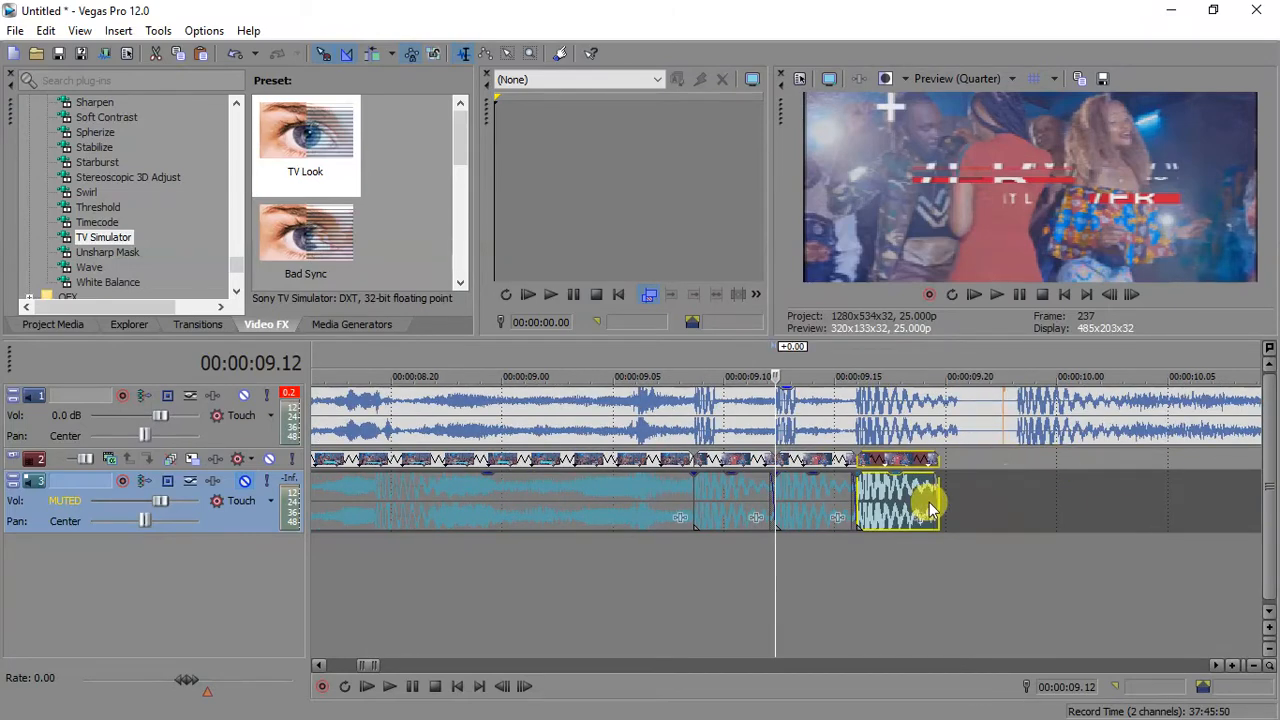
- Fit the end of the last copy to the beat at 00:00:09.23, and place another copy starting there
left_click_drag(938, 490, 1017, 498)
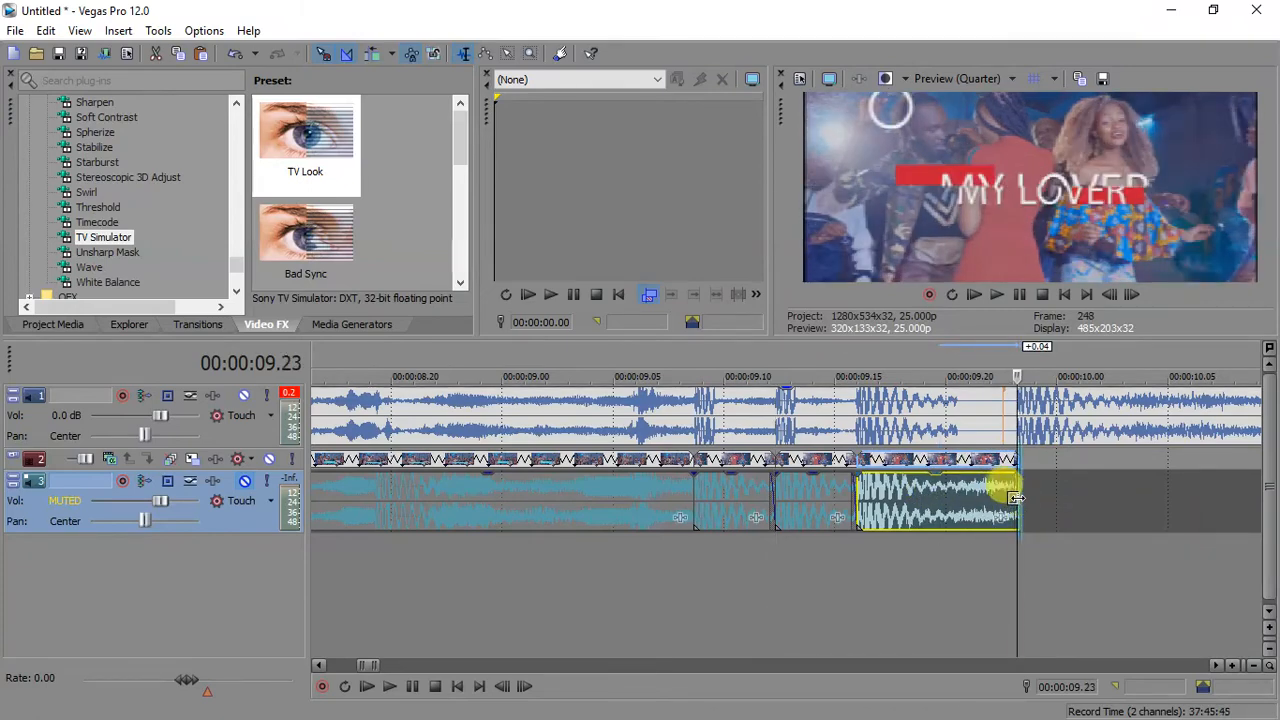
left_click_drag(1017, 498, 1012, 494)
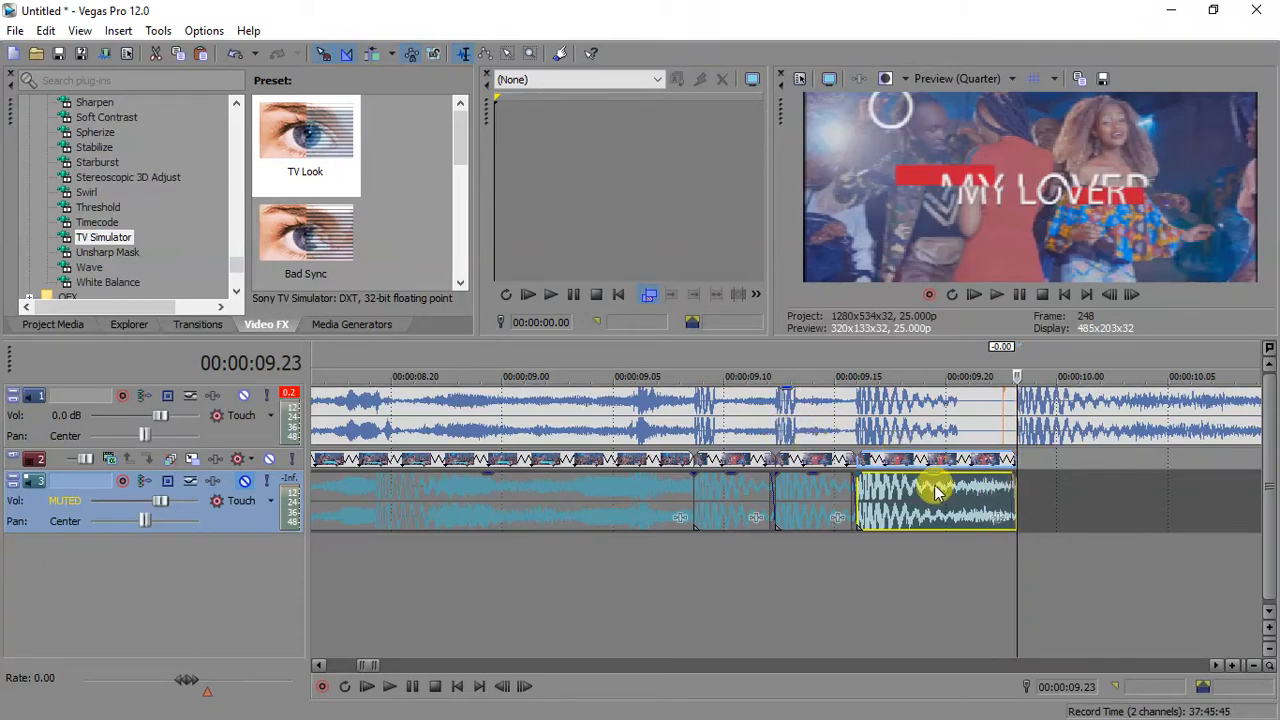
left_click_drag(889, 451, 1047, 468)
scroll(1046, 464, "down", 3)
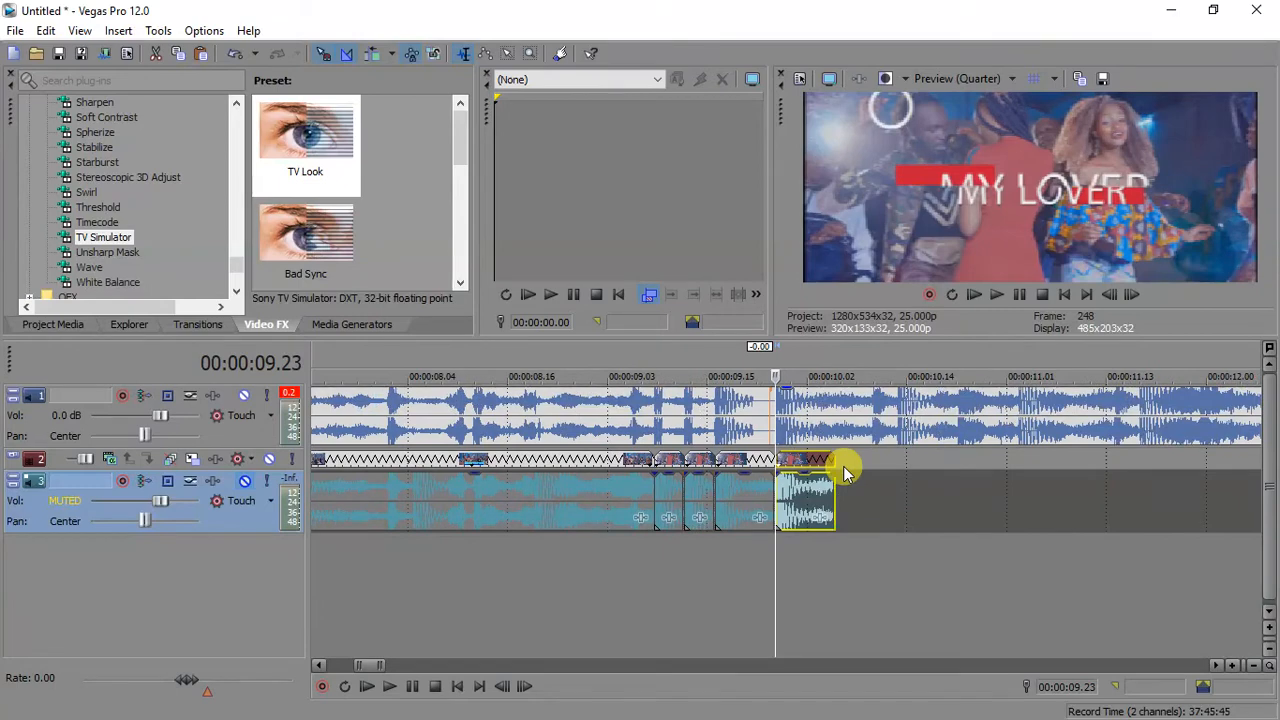
- Extend the clip starting at 00:00:09.23 to about 00:00:18, playing it from its start to check the footage
scroll(843, 466, "down", 3)
left_click_drag(805, 486, 1153, 472)
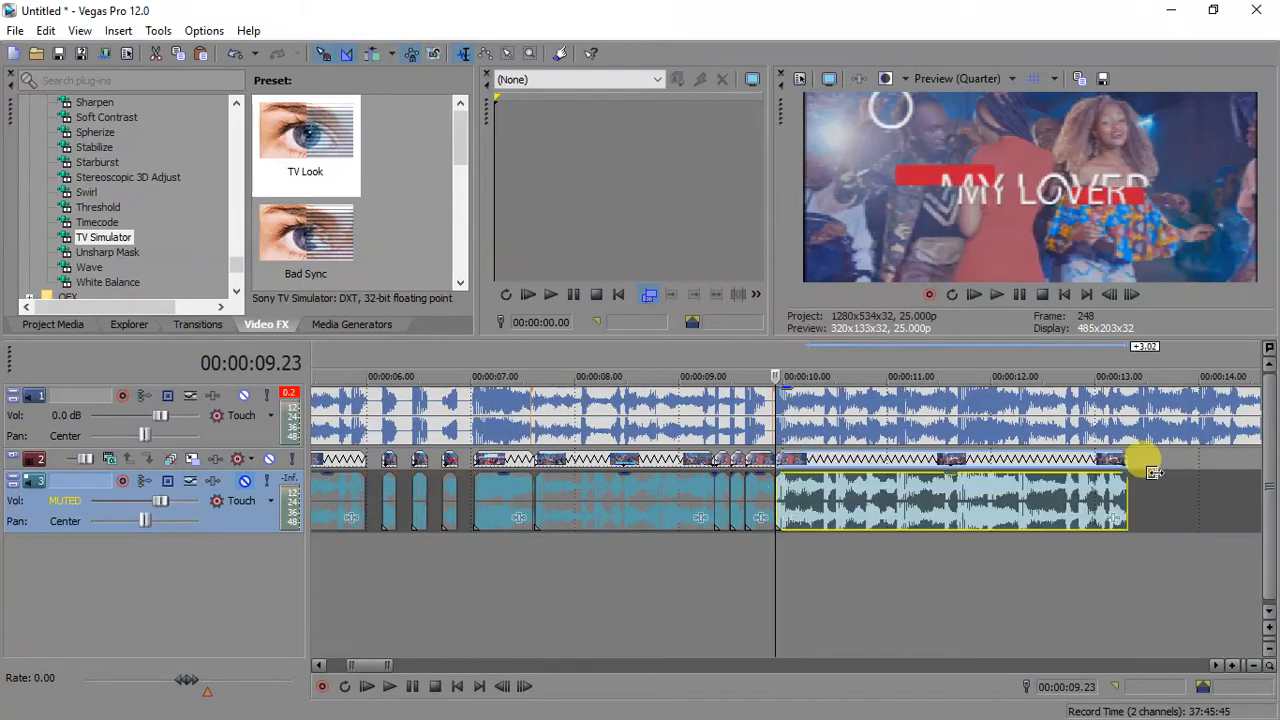
key("space")
scroll(1158, 471, "down", 2)
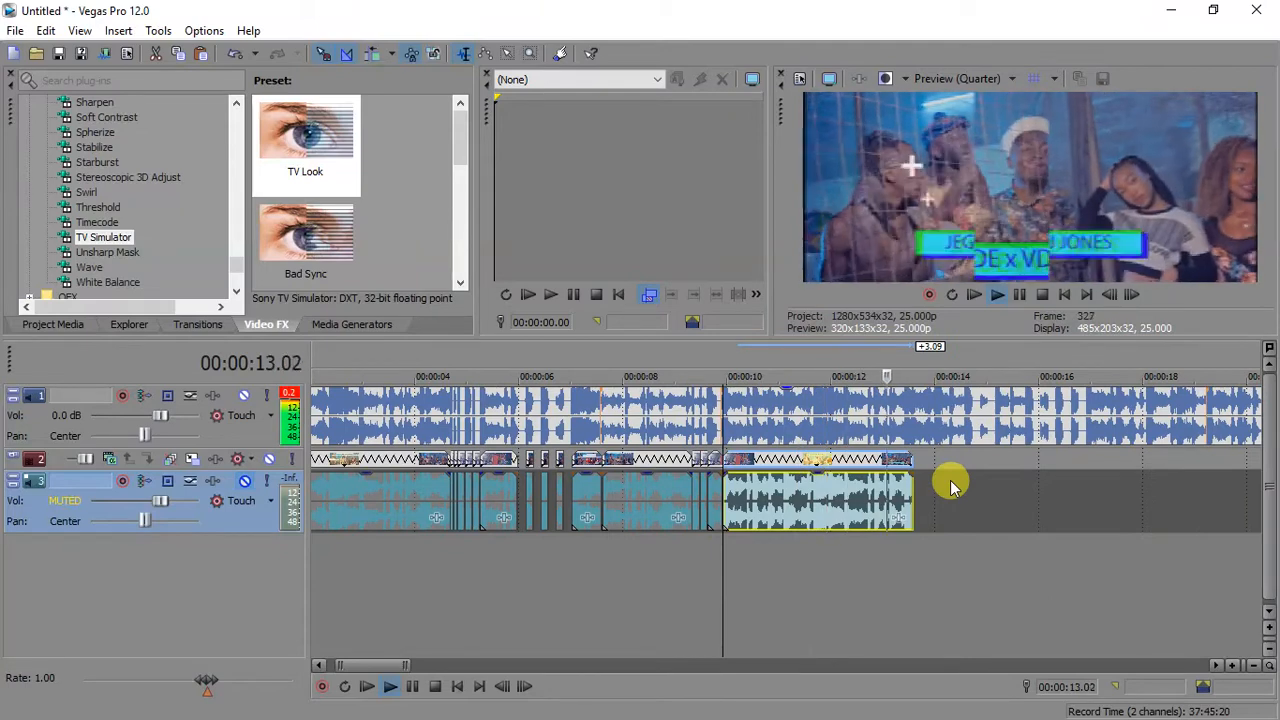
key("space")
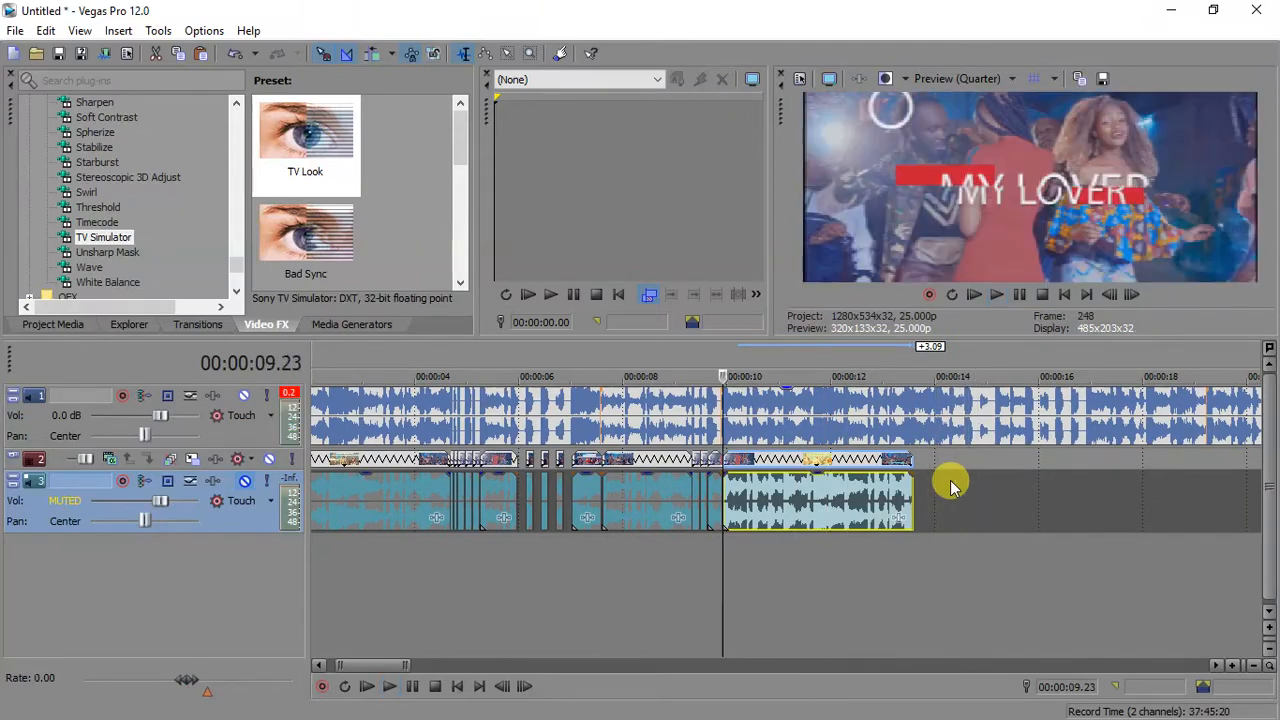
left_click_drag(910, 480, 1150, 459)
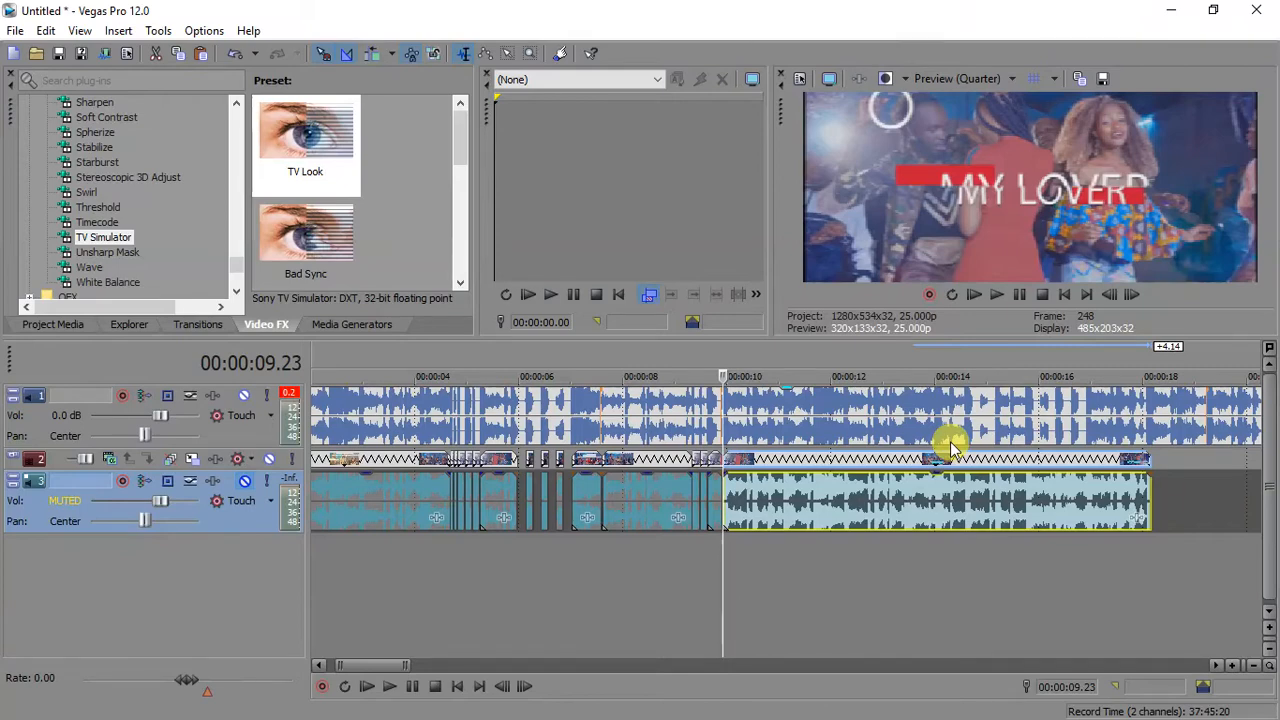
- Play the edited timeline from 00:00:03.16 to check the video against the audio mashup
left_click(639, 492)
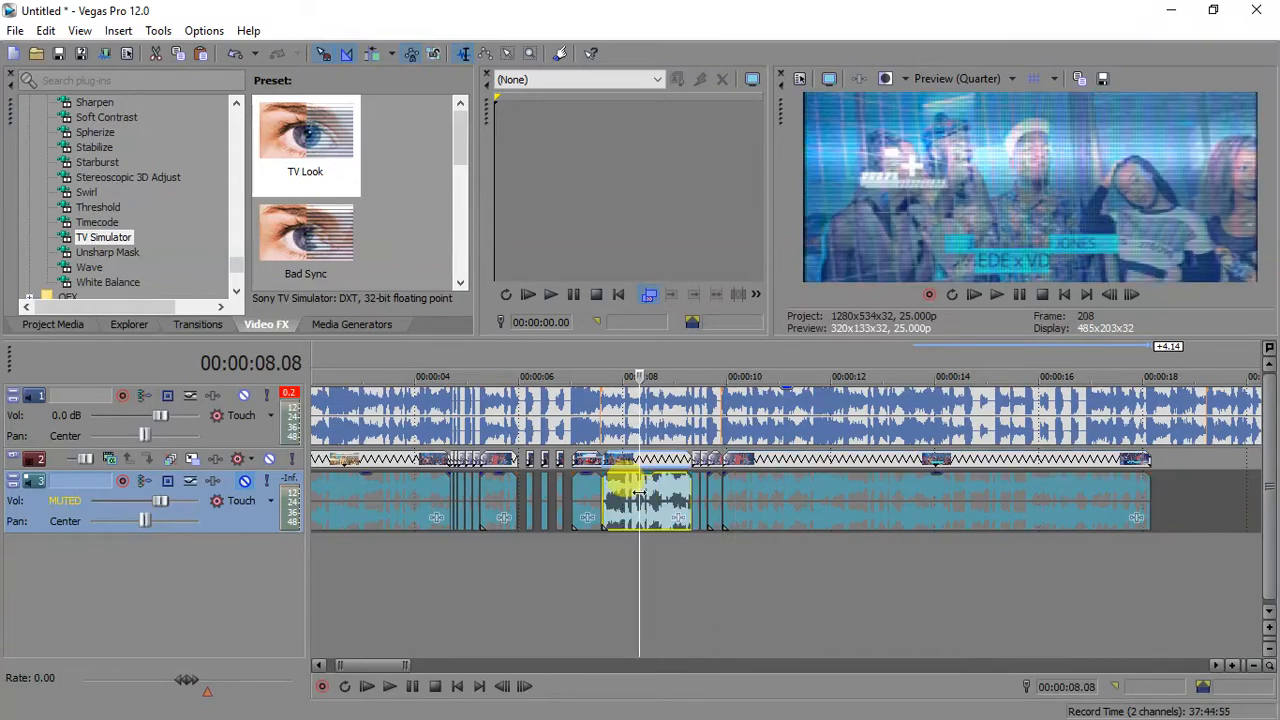
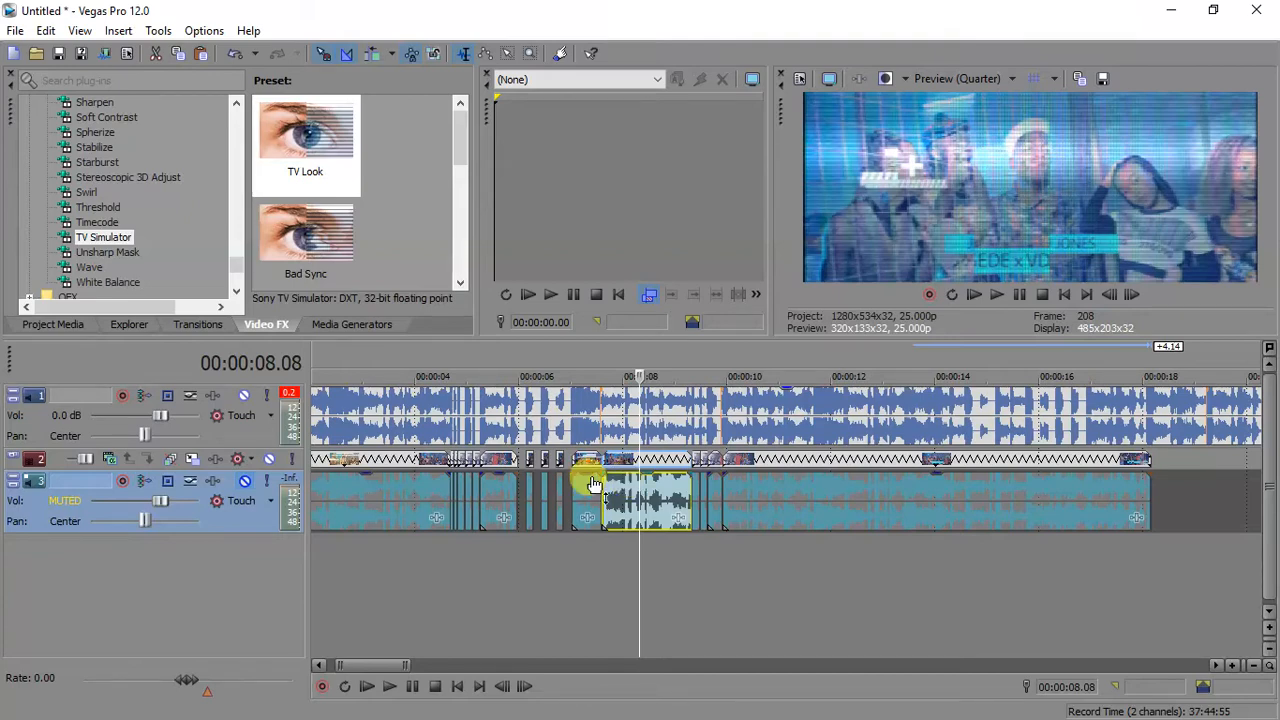
left_click(396, 484)
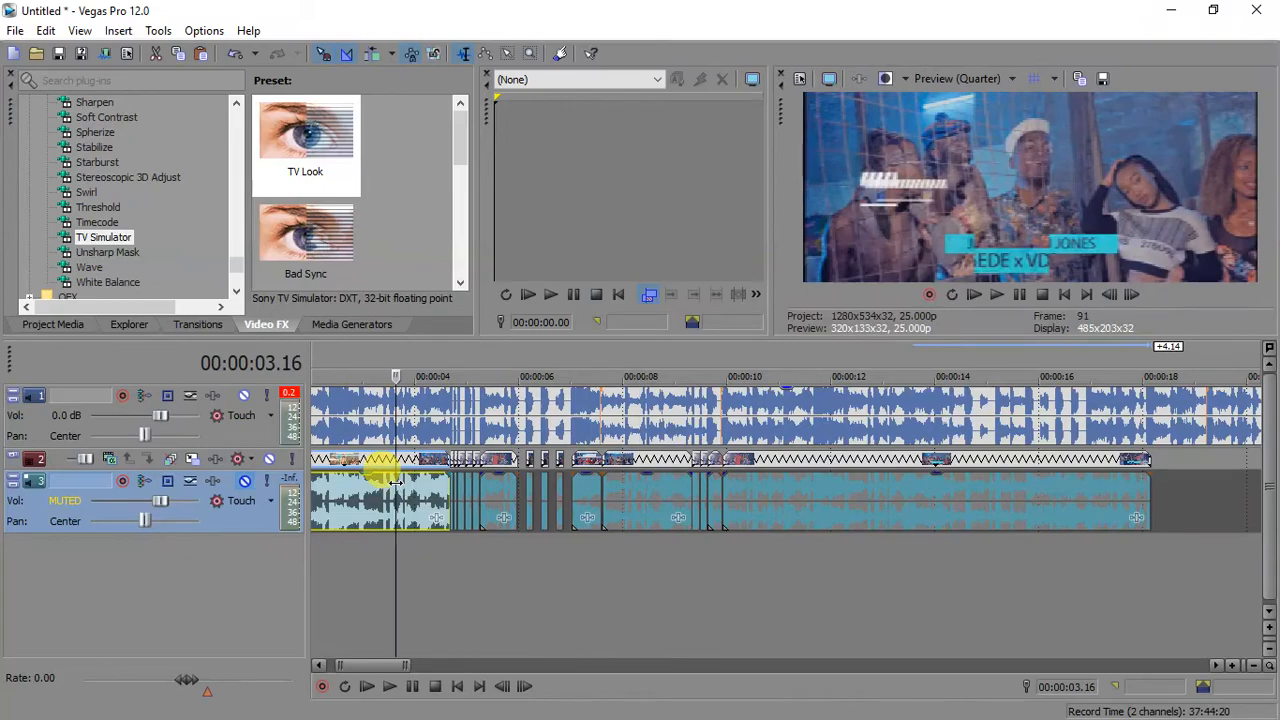
key("space")
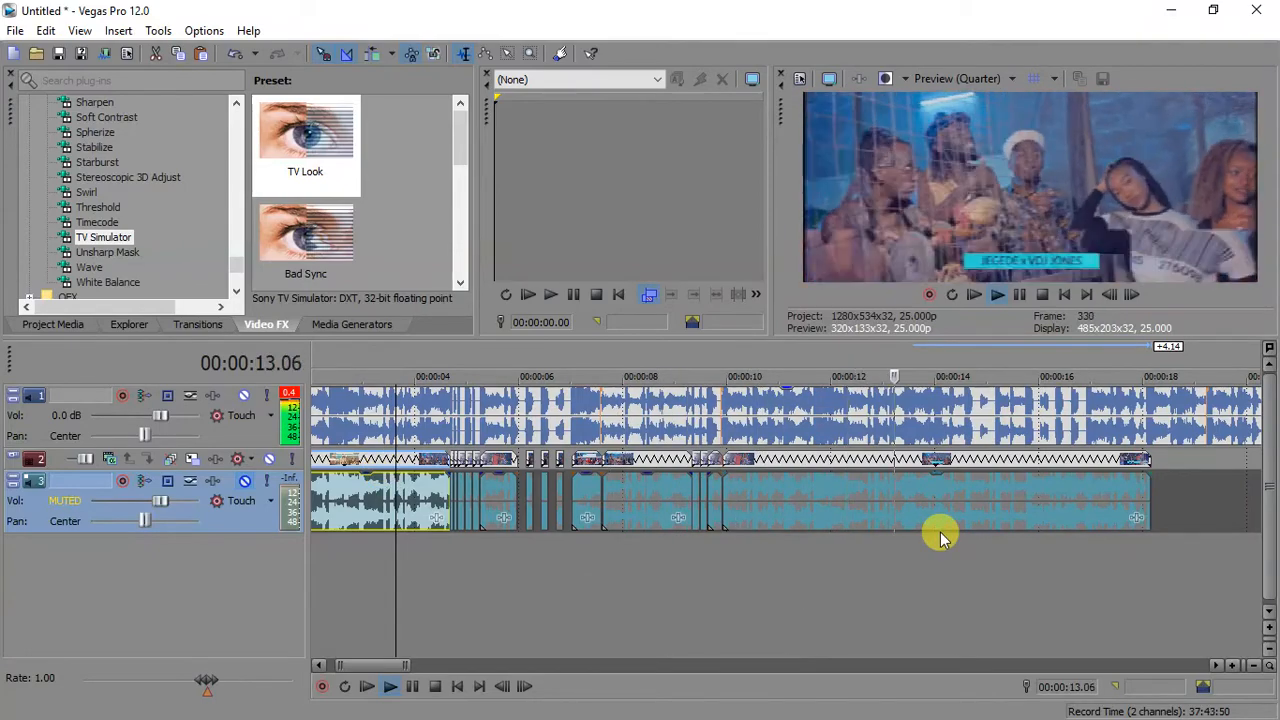
- Split the last video clip at 00:00:14.18, 00:00:14.22, 00:00:15.01 and 00:00:15.04, following the audio beats
left_click(972, 462)
key("space")
scroll(972, 462, "up", 1)
scroll(972, 462, "up", 4)
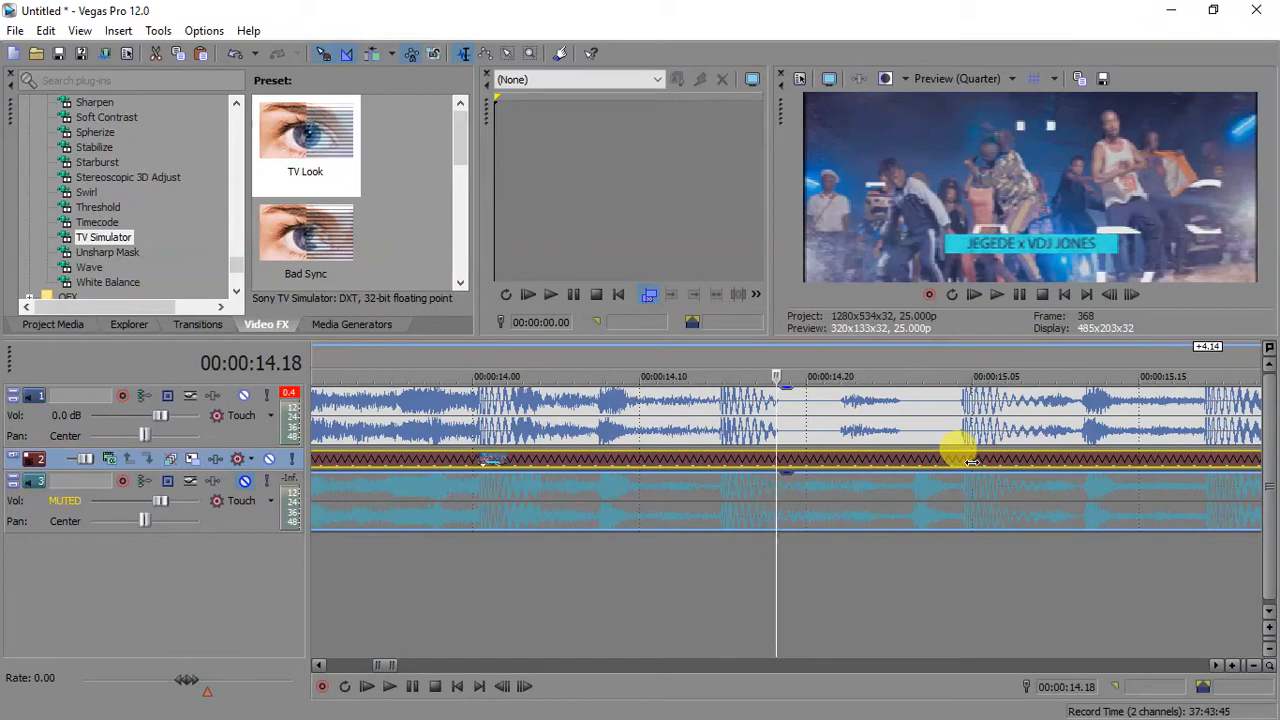
key("s")
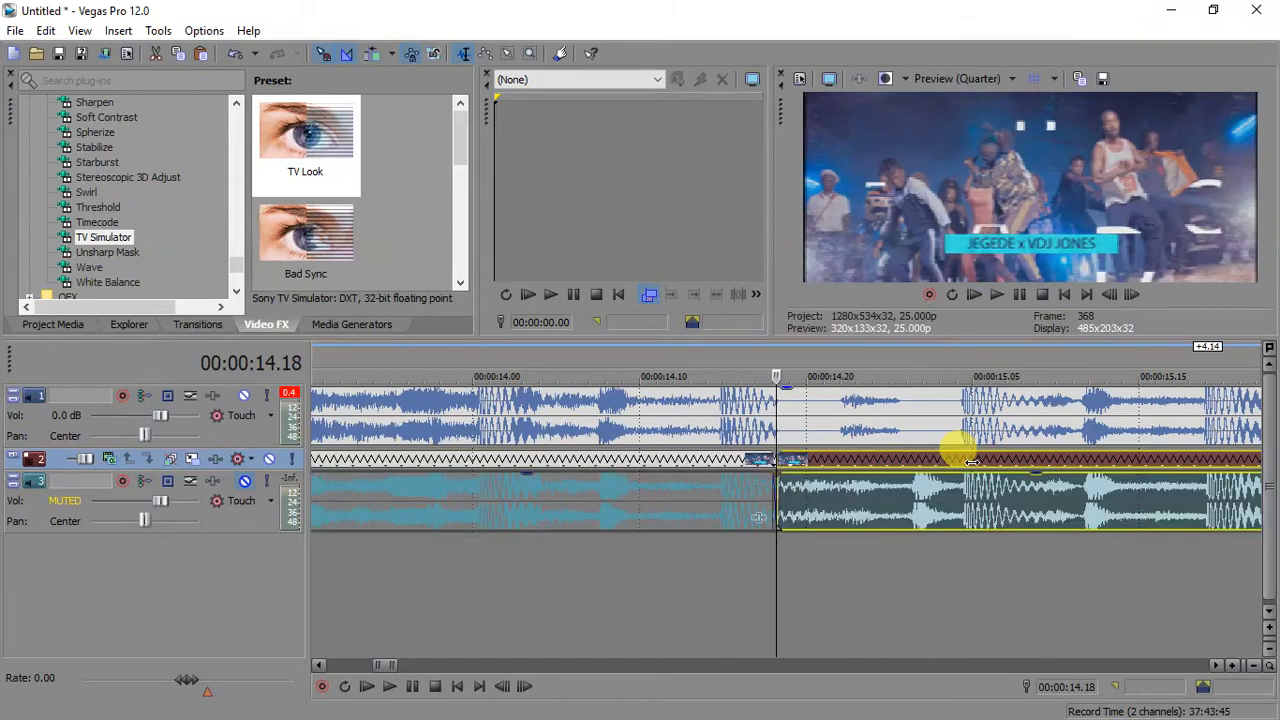
left_click(840, 460)
key("s")
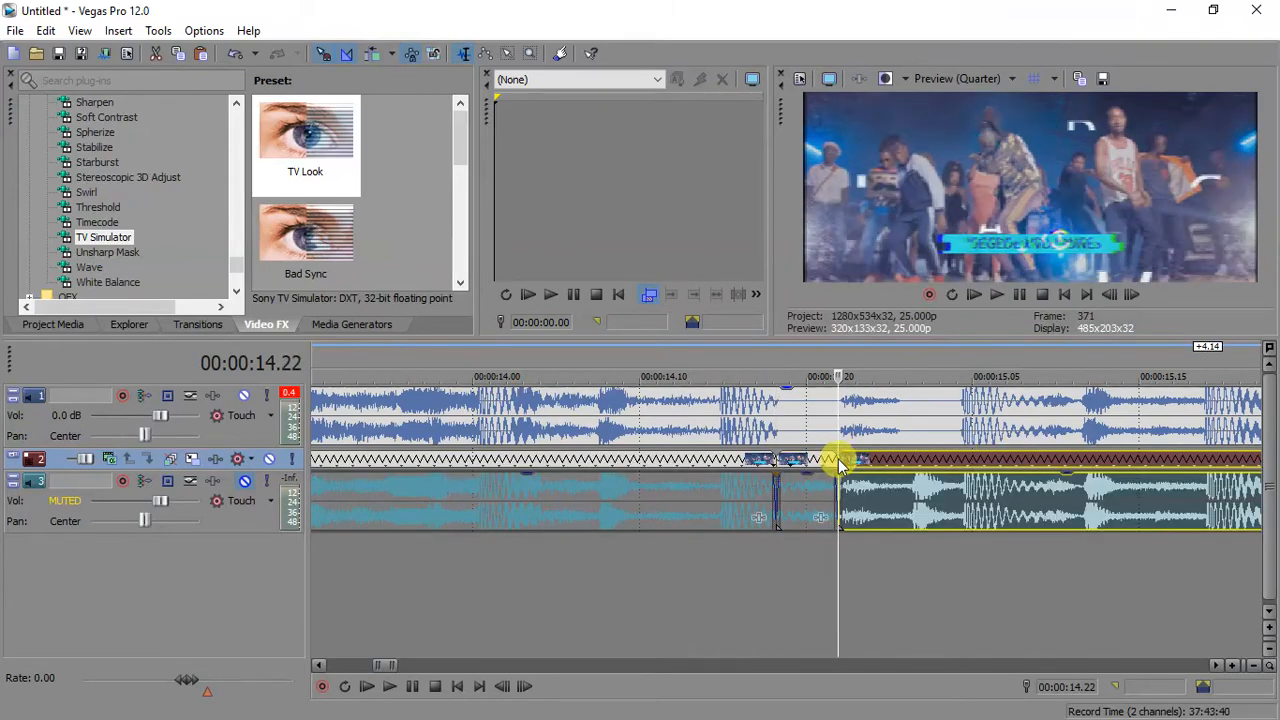
left_click(901, 460)
key("s")
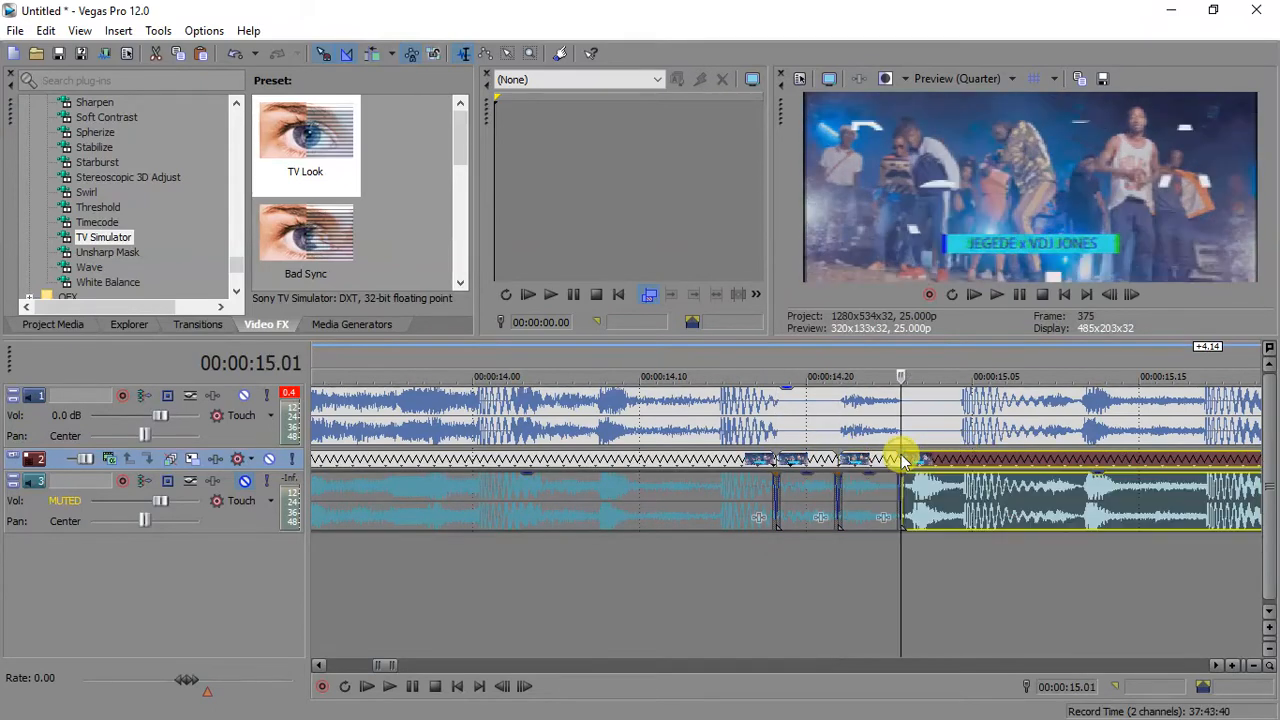
left_click(963, 462)
key("s")
scroll(955, 458, "down", 4)
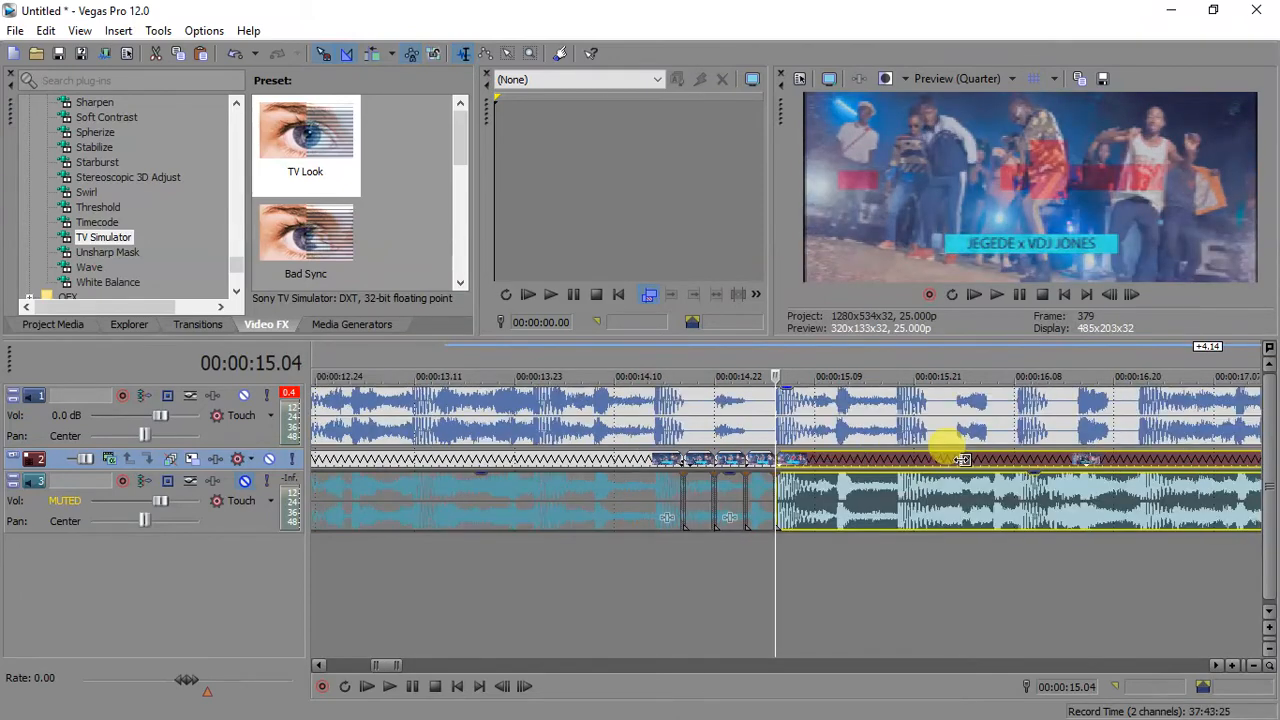
- Split the remaining last clip at 00:00:15.22, 00:00:16.01, 00:00:16.05 and 00:00:16.08
left_click(925, 460)
key("s")
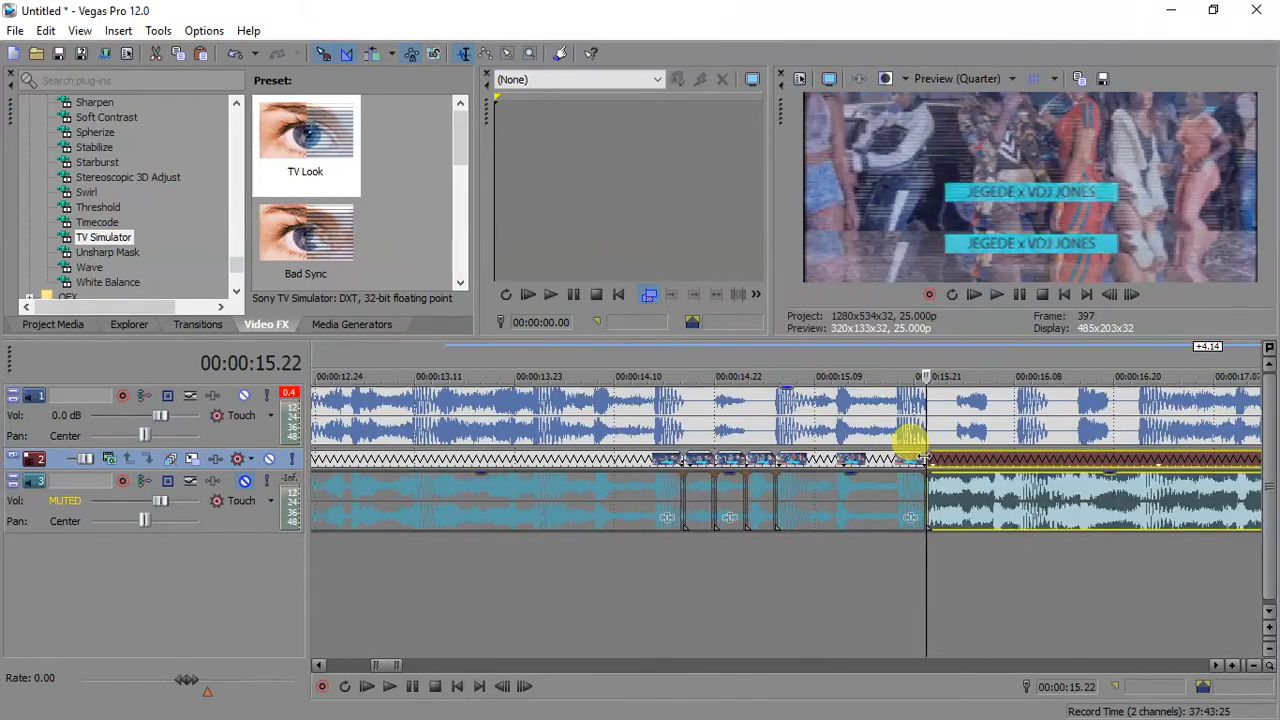
left_click(952, 463)
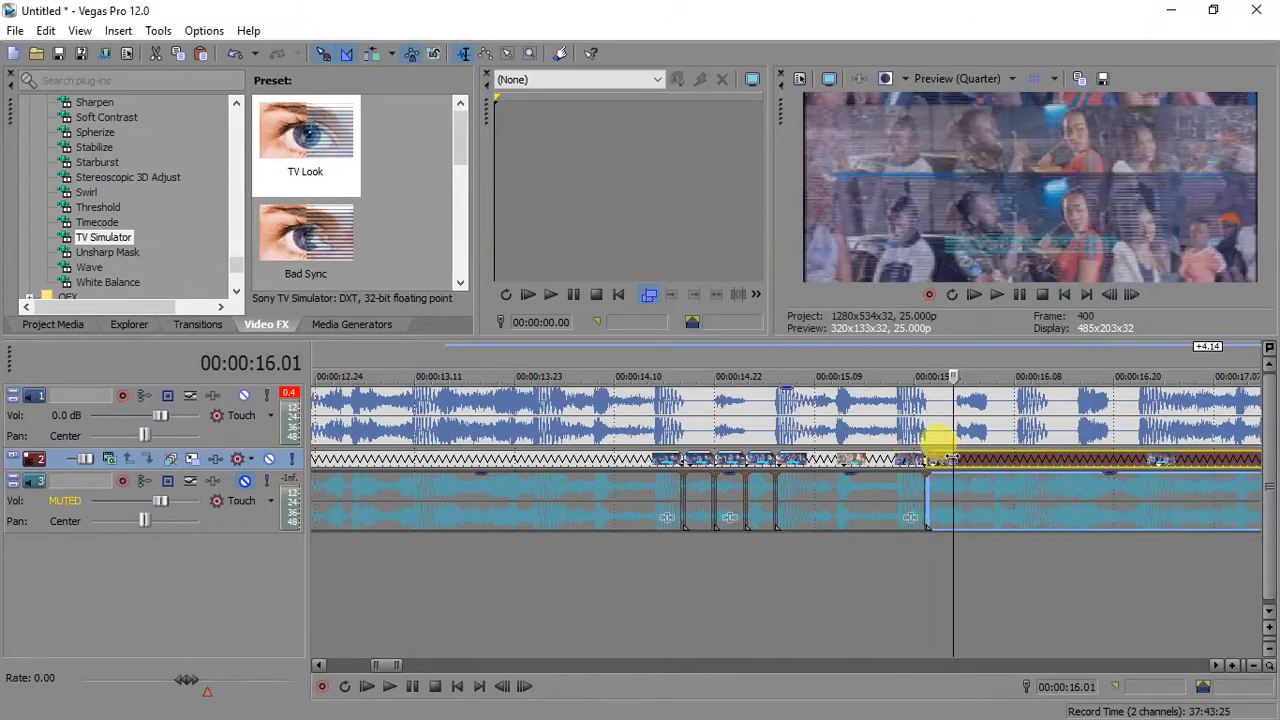
key("Right")
key("Right")
key("Right")
key("Right")
key("Right")
key("s")
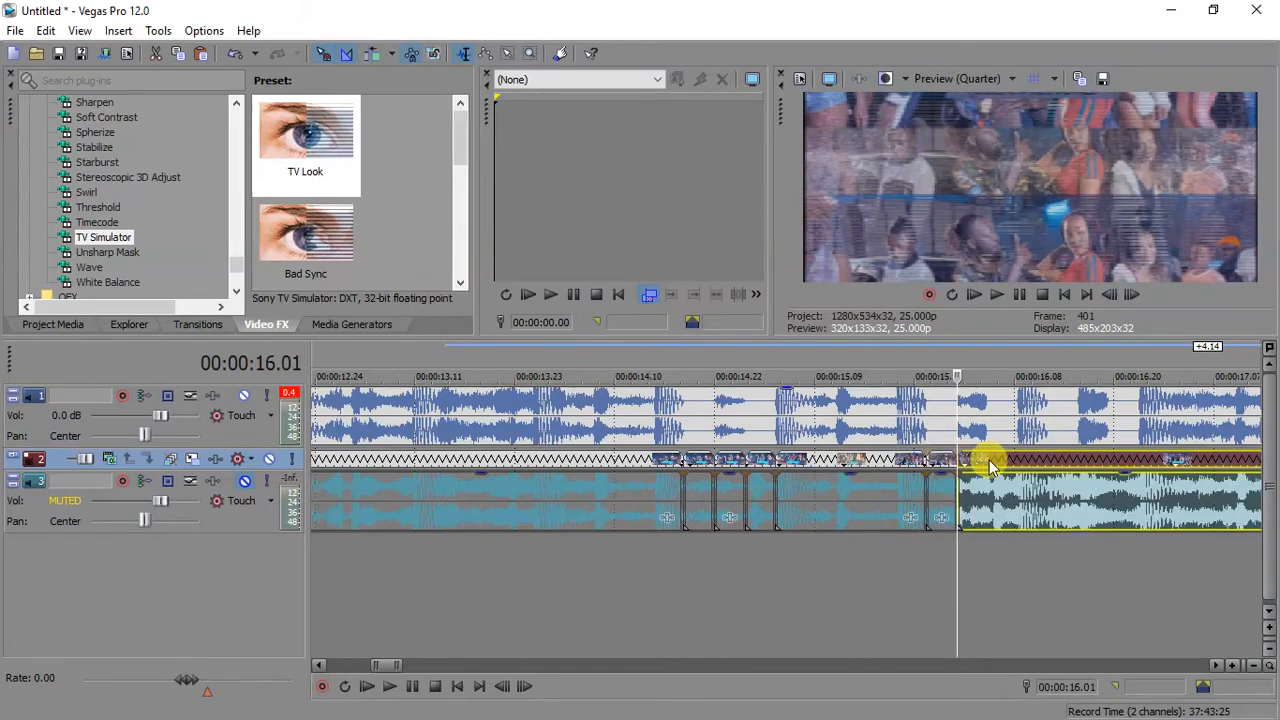
left_click(986, 460)
key("s")
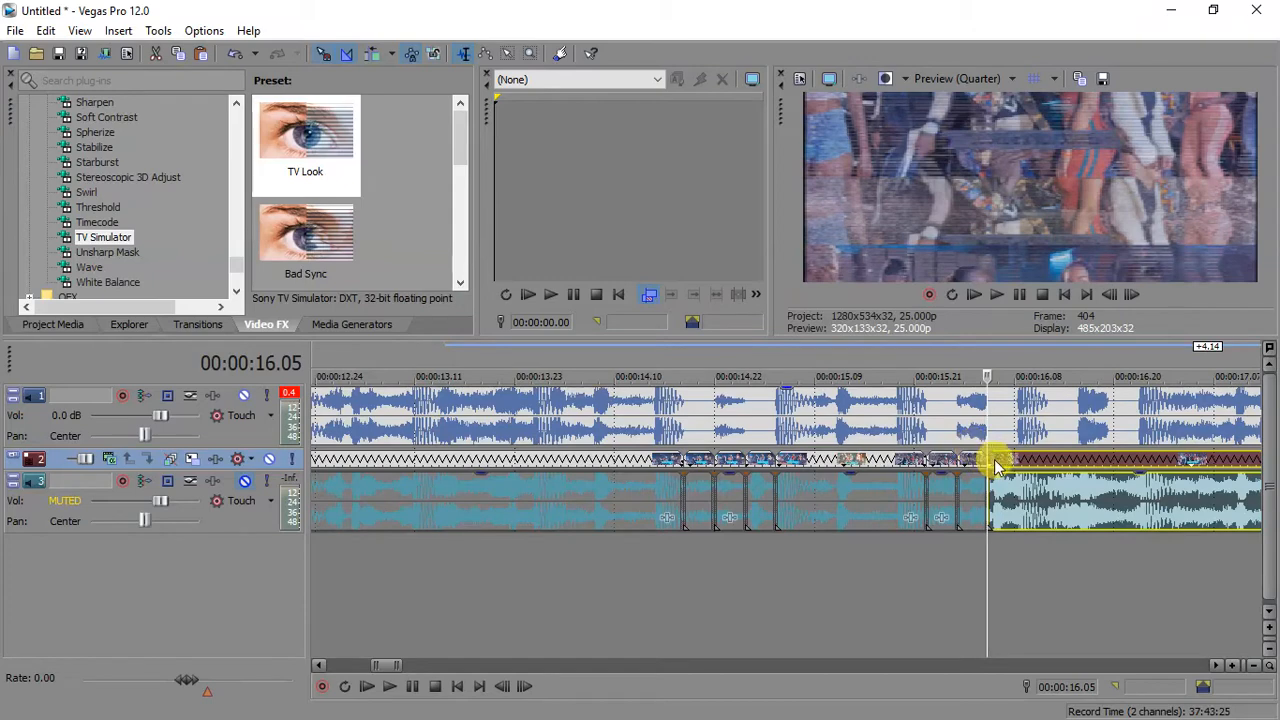
left_click(1018, 462)
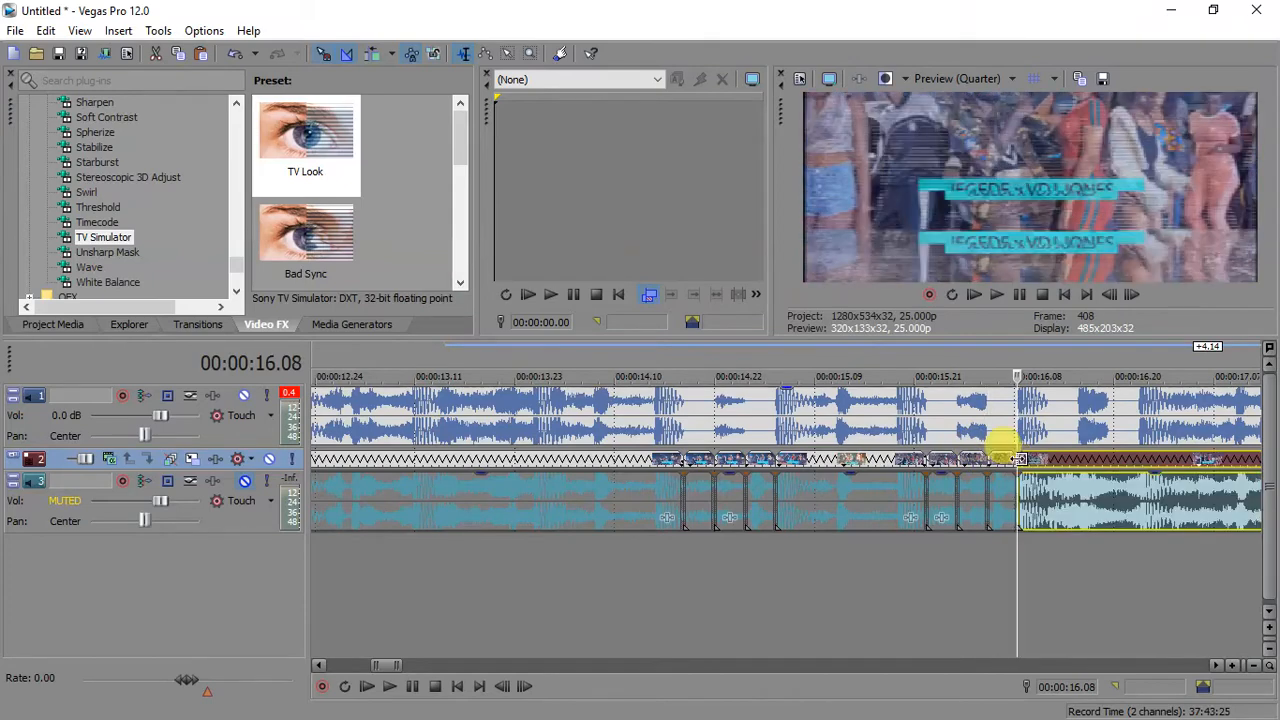
- Split the remaining last clip at 00:00:16.12, 00:00:16.16, 00:00:16.19 and 00:00:16.22, and select the piece just before the final cut
left_click(1049, 466)
key("s")
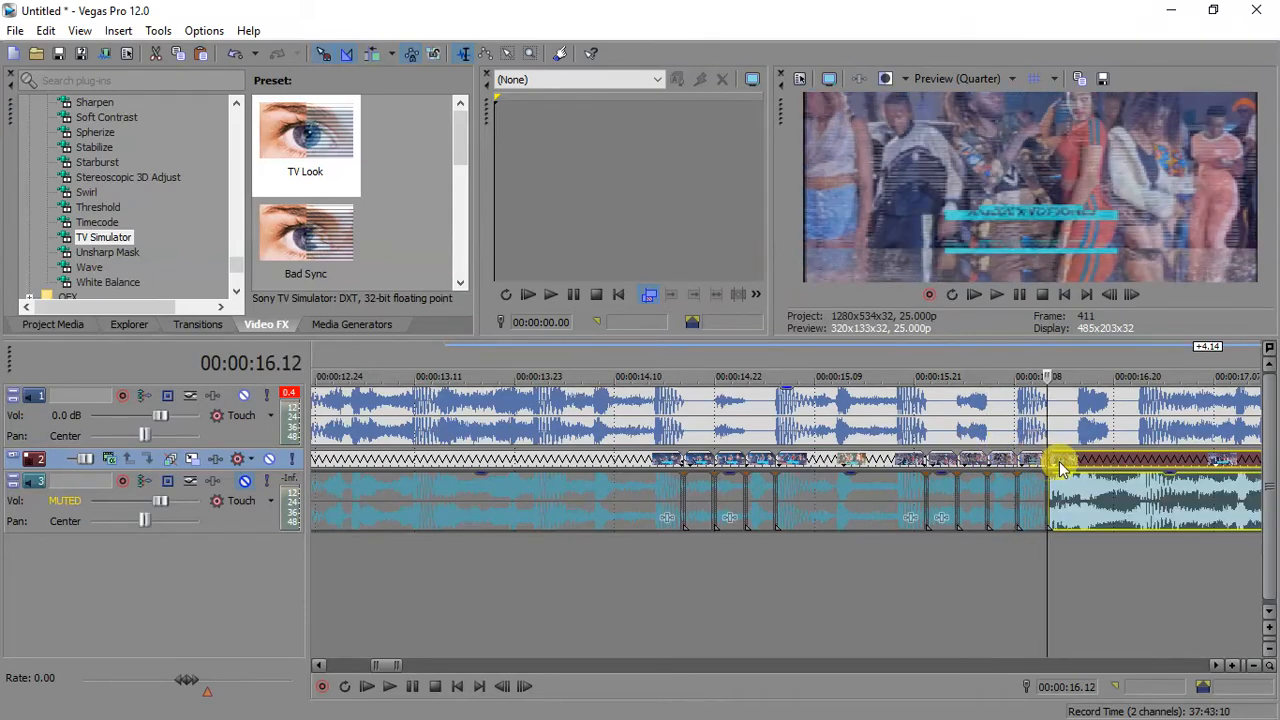
left_click(1081, 460)
key("s")
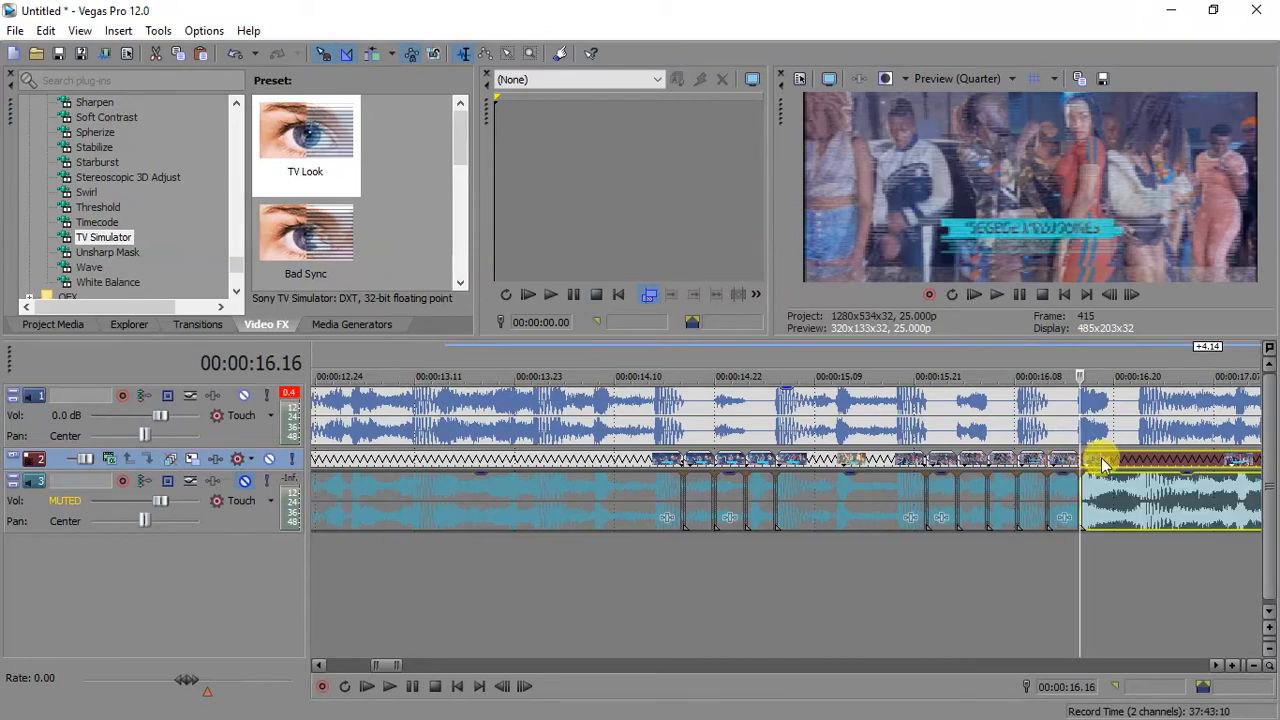
left_click(1107, 460)
key("s")
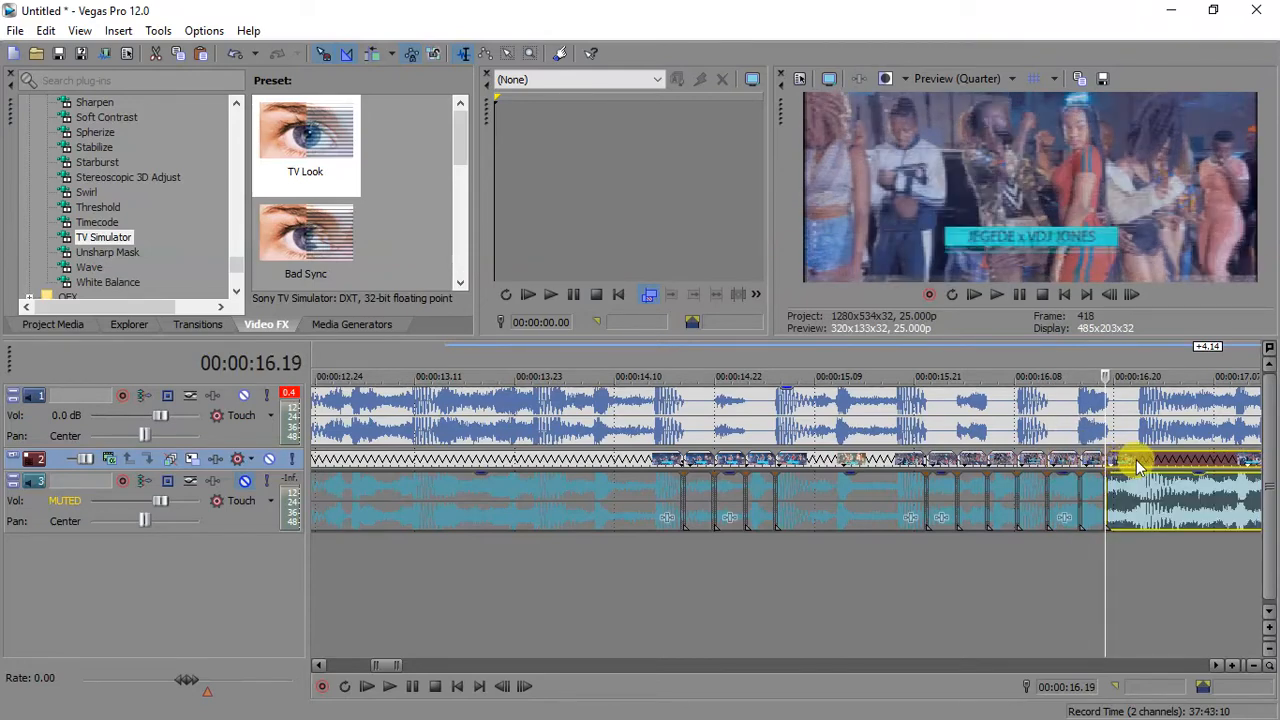
left_click(1137, 460)
key("s")
left_click(1127, 460)
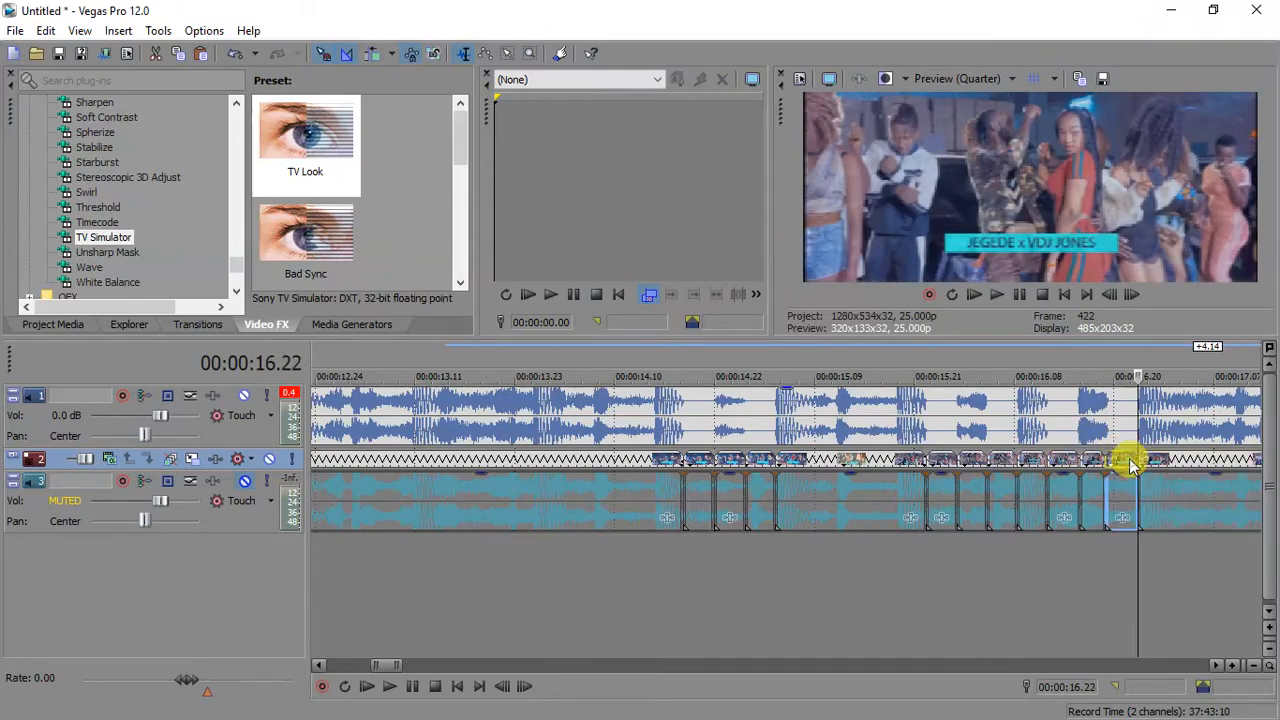
- Select every second short piece of the split video clip between 00:00:14.18 and 00:00:16.22 and delete all six, leaving gaps between the remaining pieces
left_click(1062, 460, "ctrl")
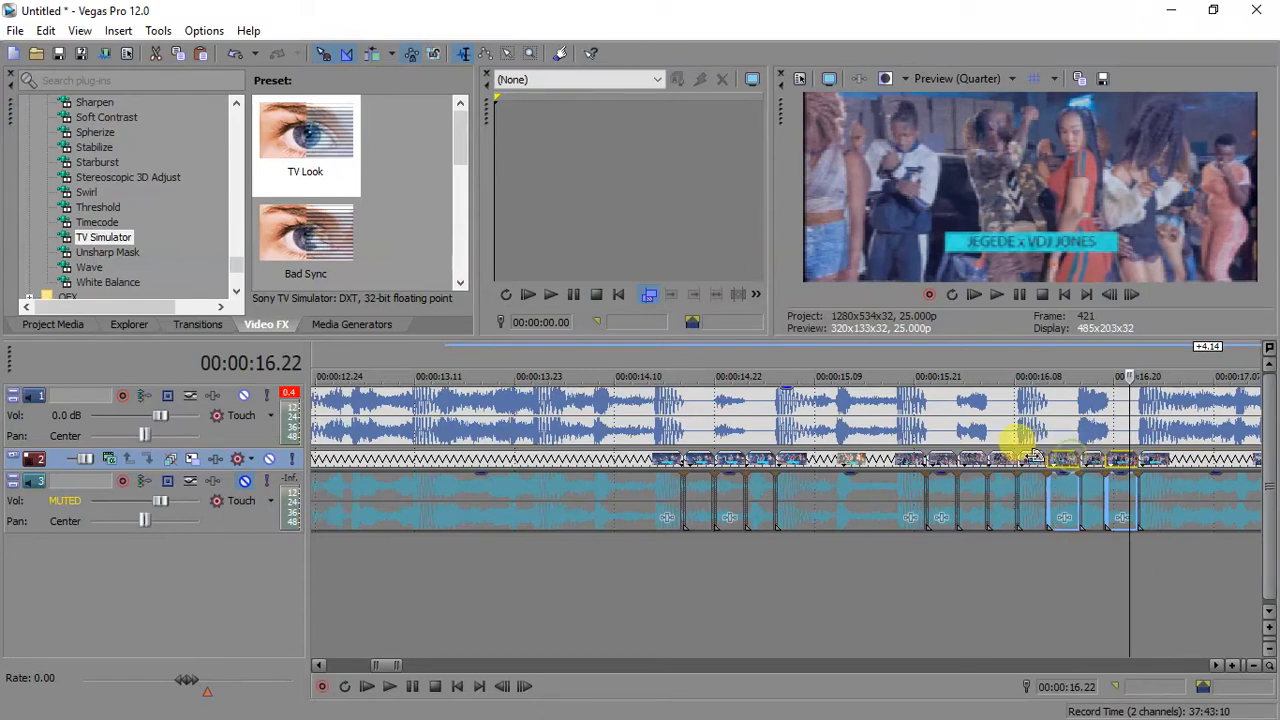
left_click(998, 460, "ctrl")
left_click(945, 460, "ctrl")
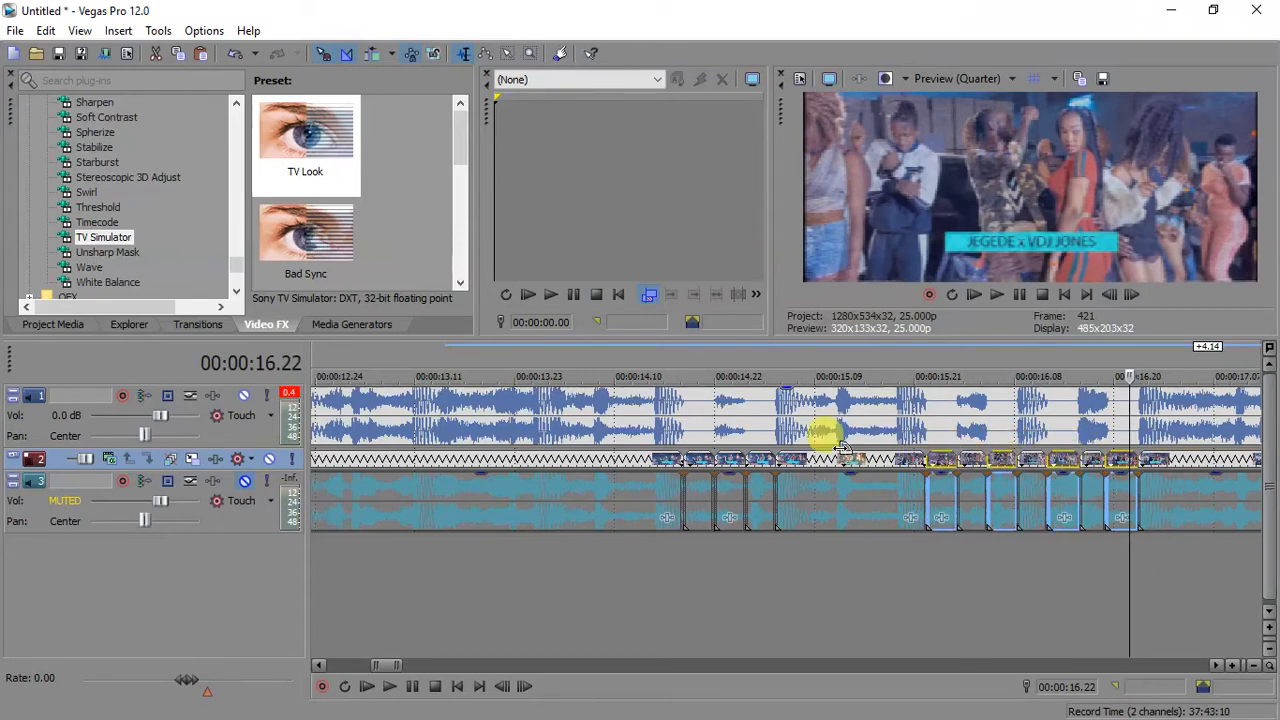
left_click(758, 460, "ctrl")
left_click(701, 461, "ctrl")
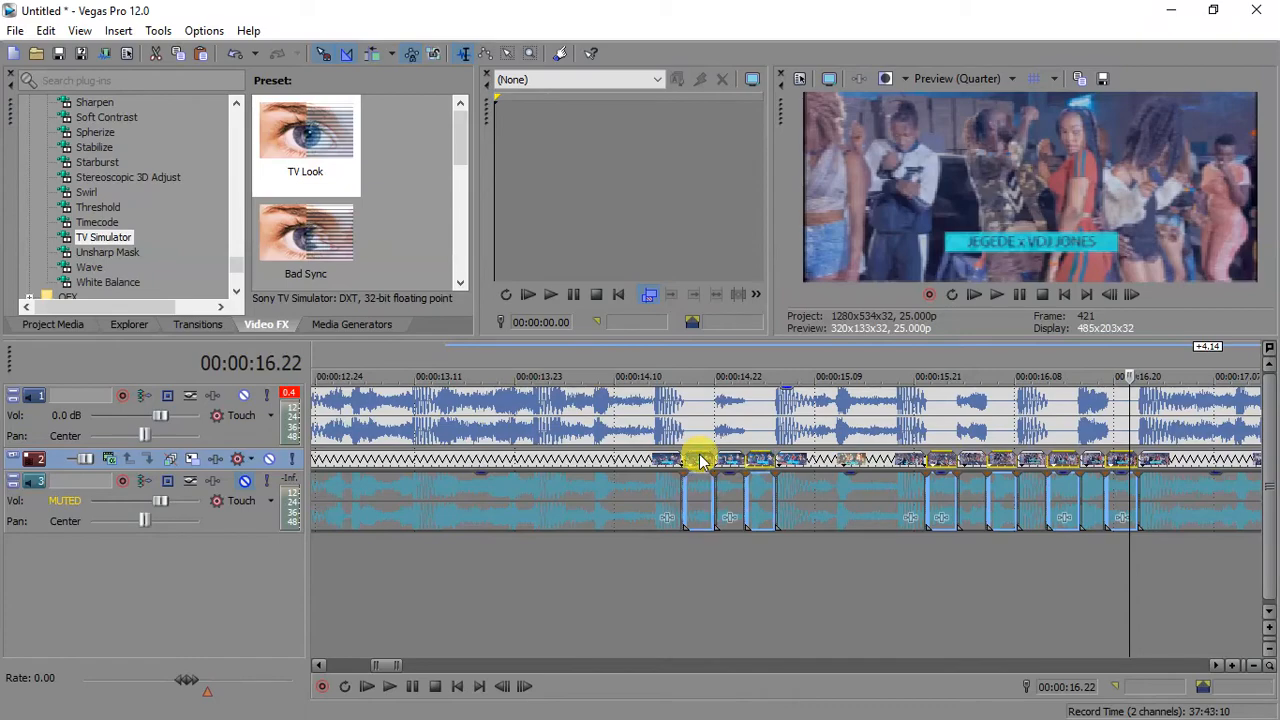
key("Delete")
- Play the timeline from 00:00:13.05 to check the gapped pieces against the audio mashup
left_click(357, 491)
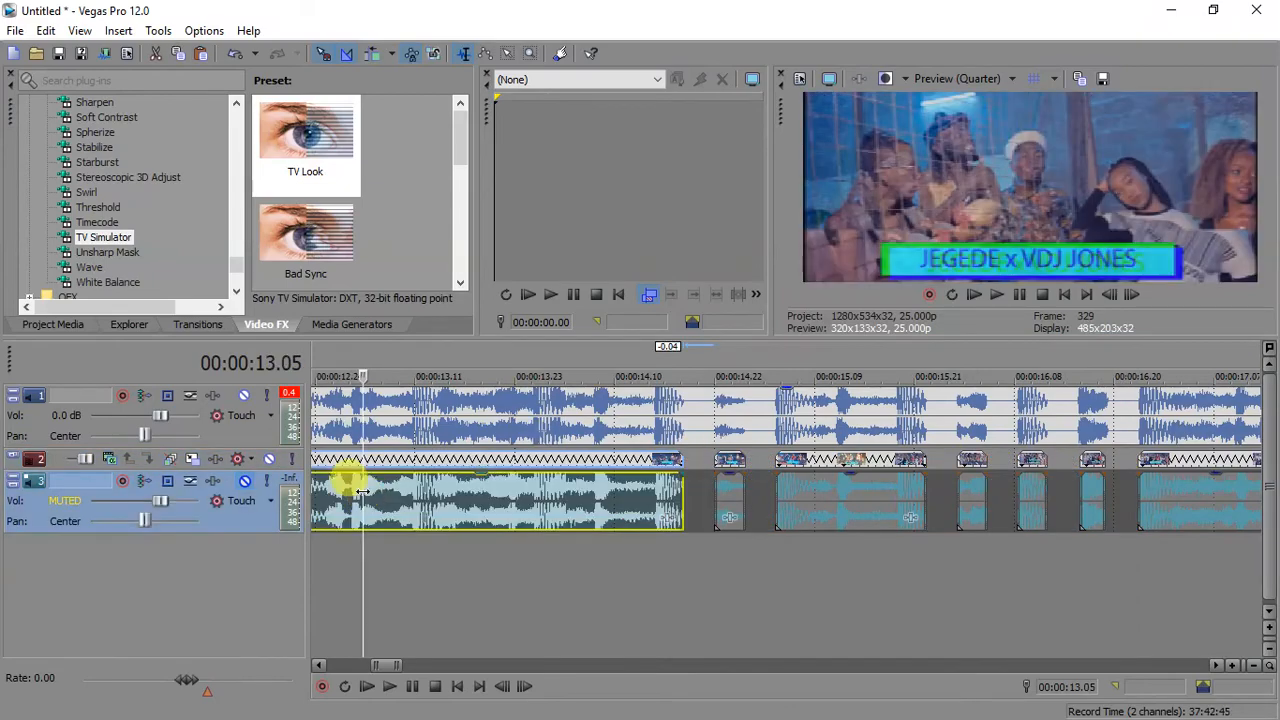
key("space")
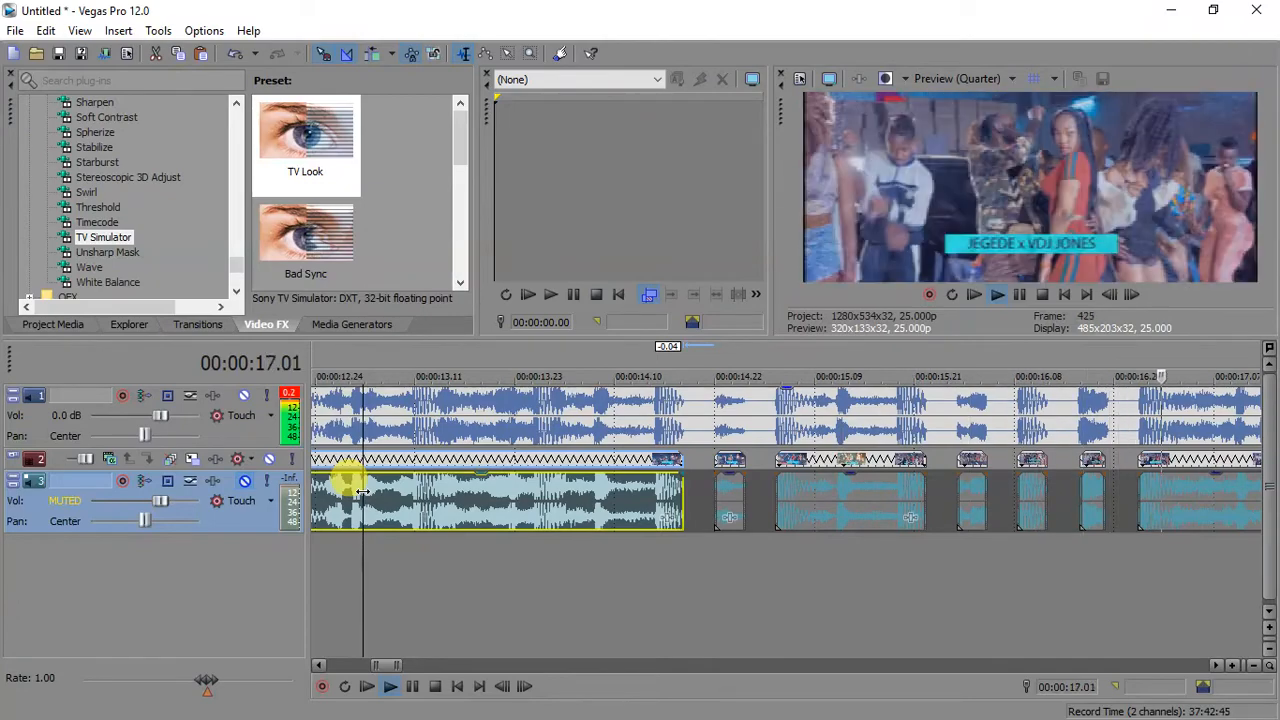
scroll(357, 490, "down", 1)
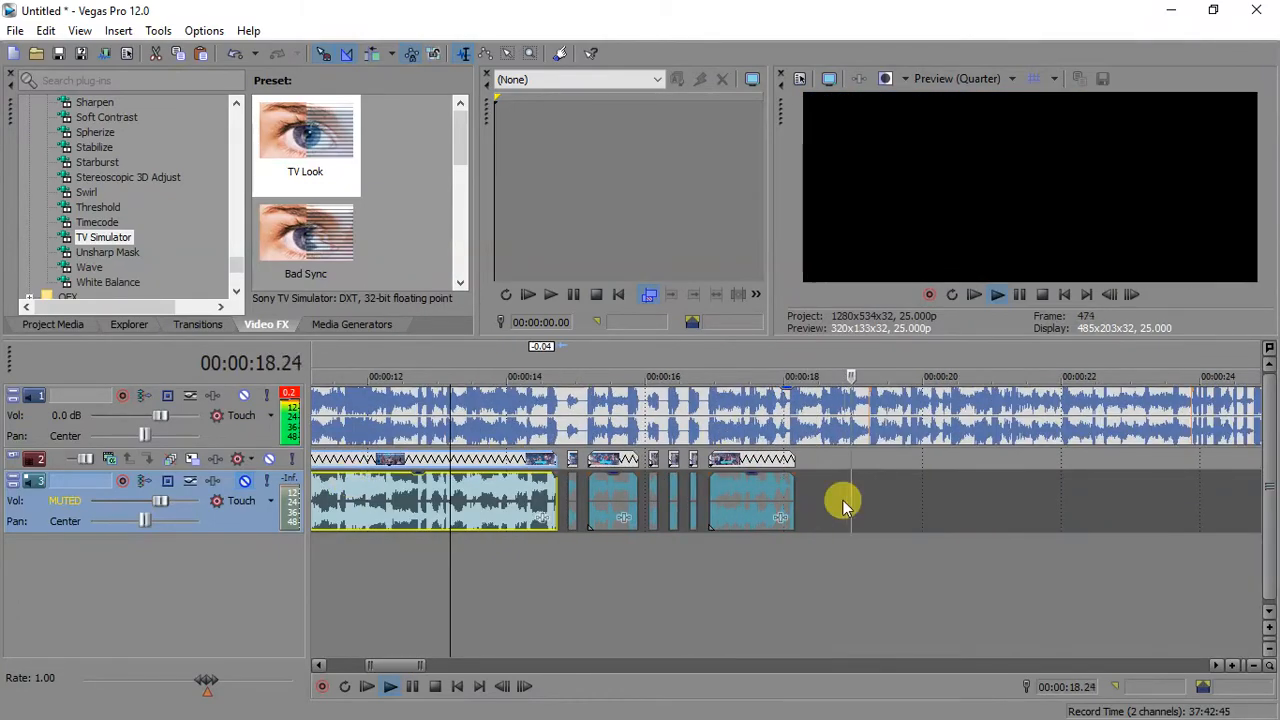
key("space")
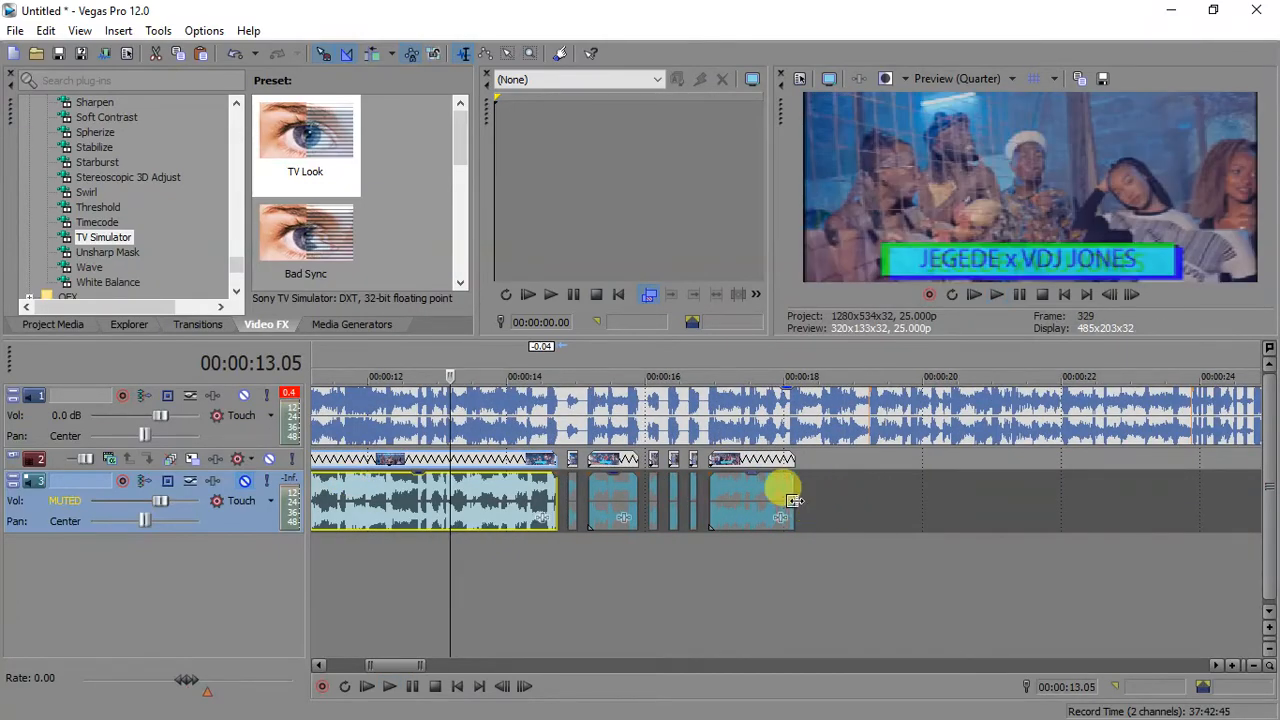
- Extend the end of the last clip by 4.19 and shift the clip slightly earlier so its waveform matches the mashup audio near 00:00:17.13
left_click_drag(794, 500, 1123, 513)
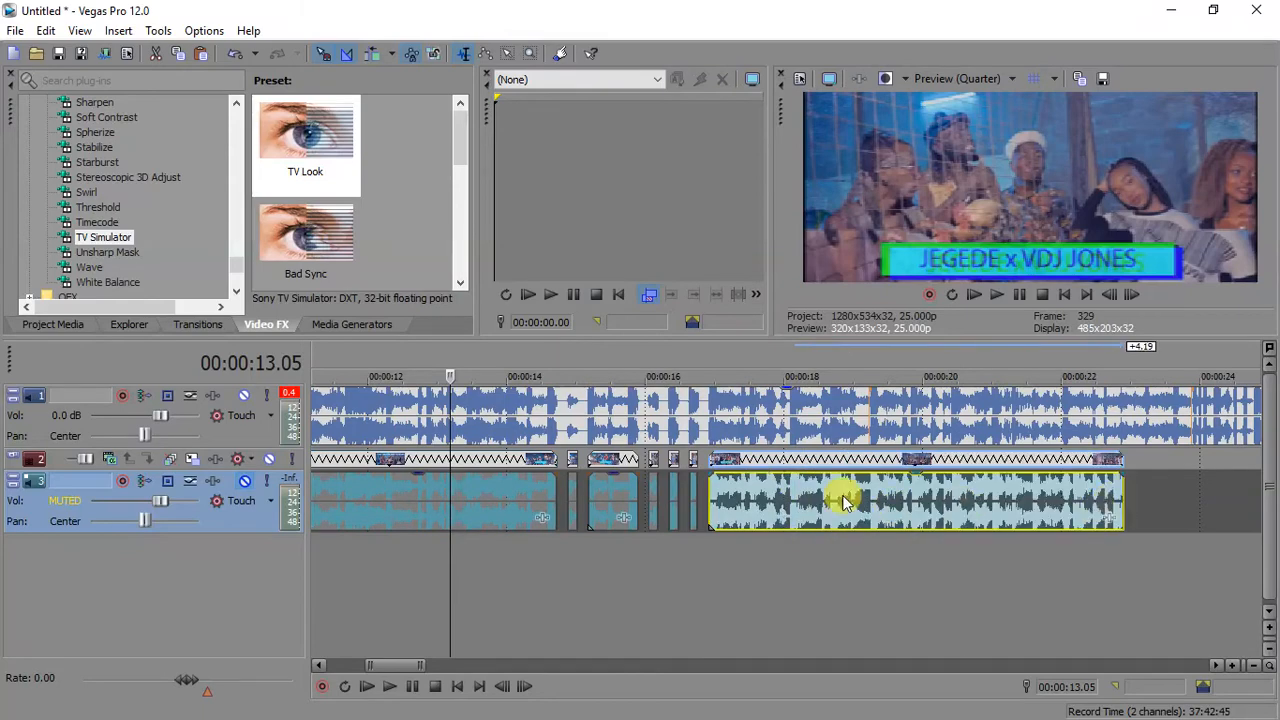
left_click(763, 508)
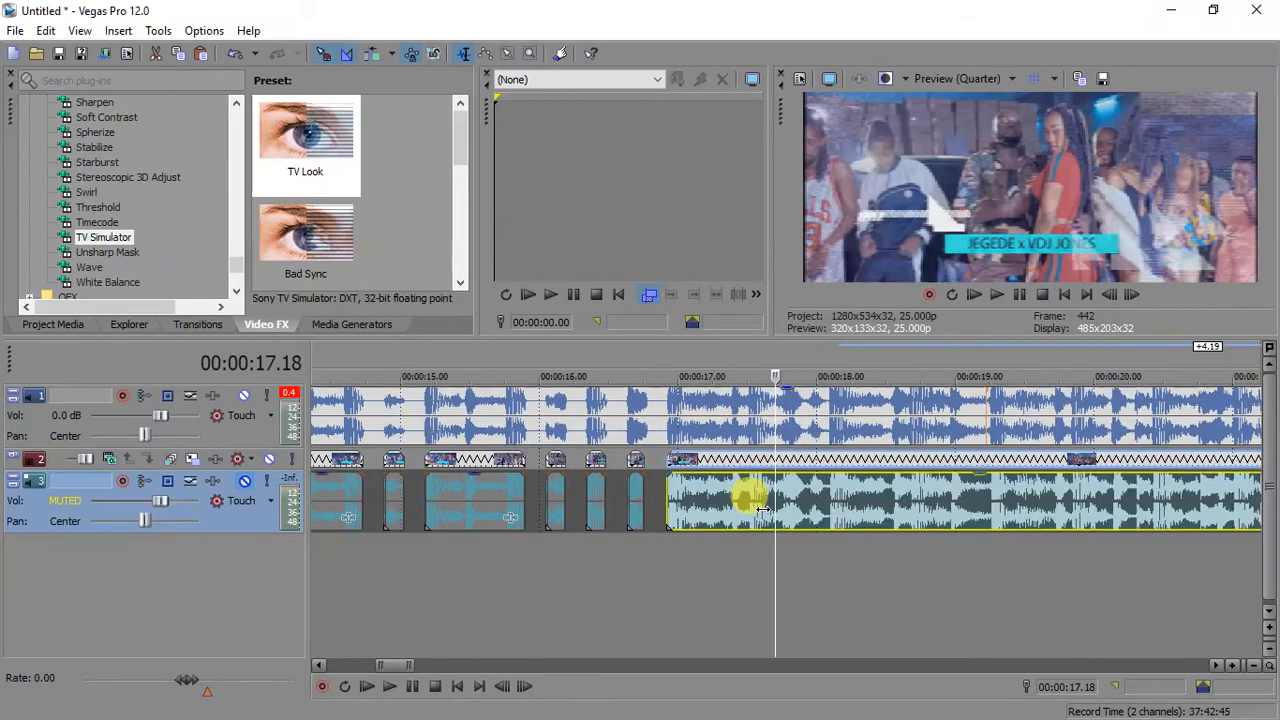
scroll(762, 508, "up", 10)
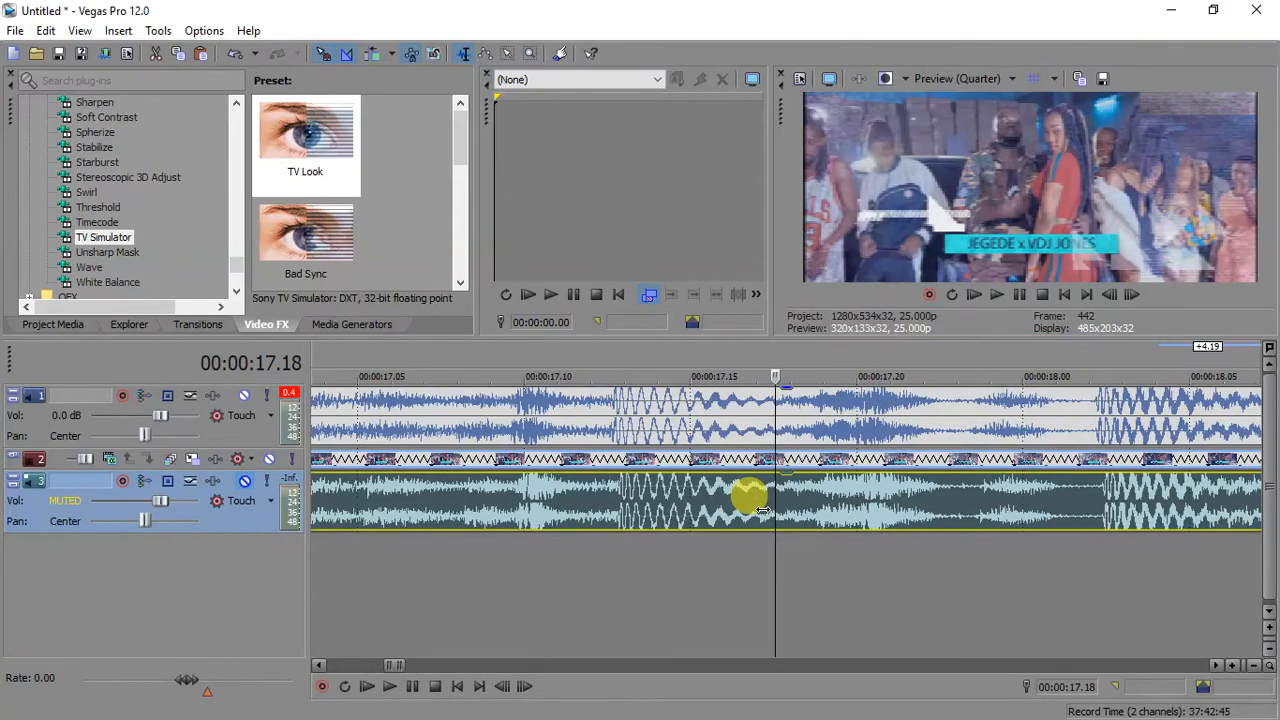
scroll(762, 510, "up", 4)
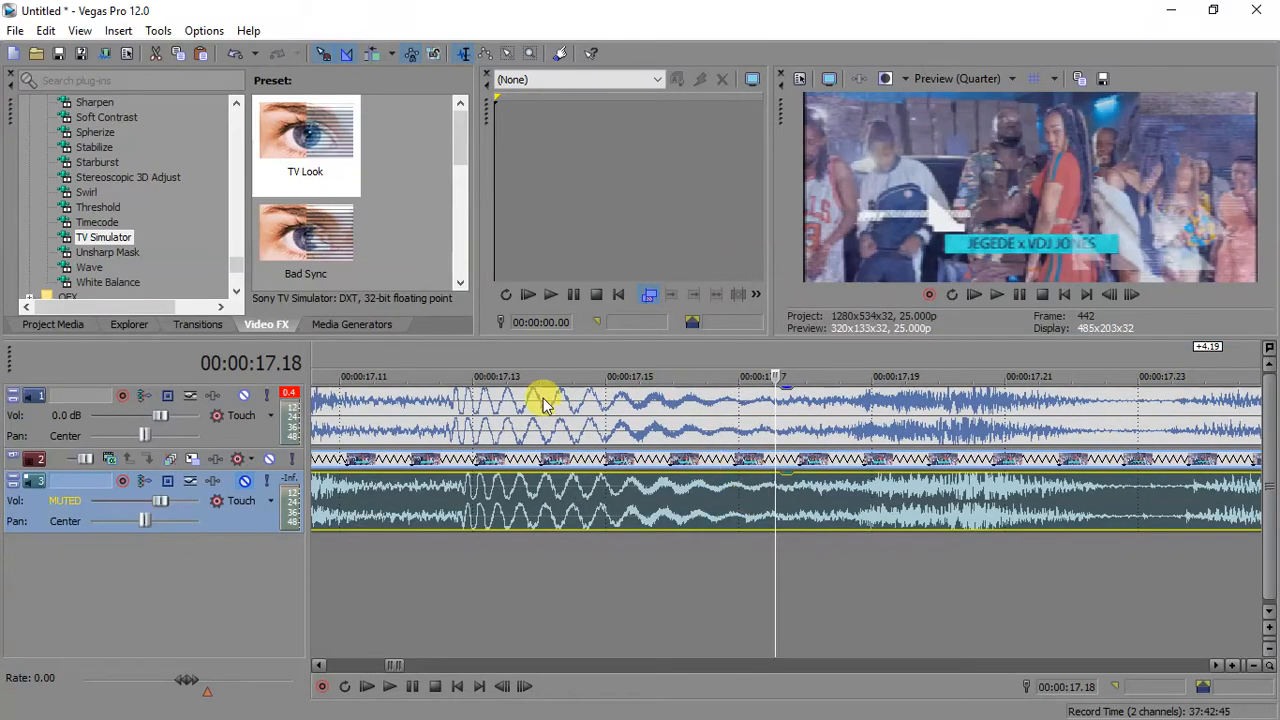
left_click(453, 465)
scroll(453, 465, "up", 3)
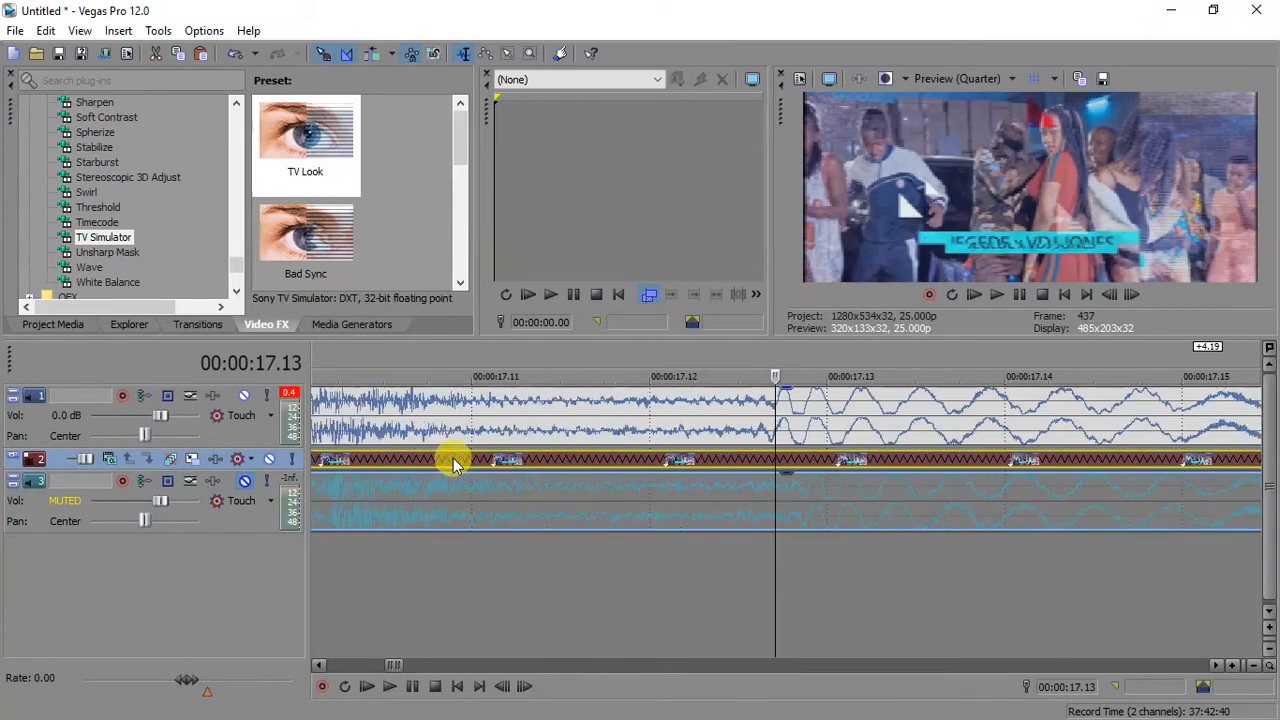
left_click(806, 500)
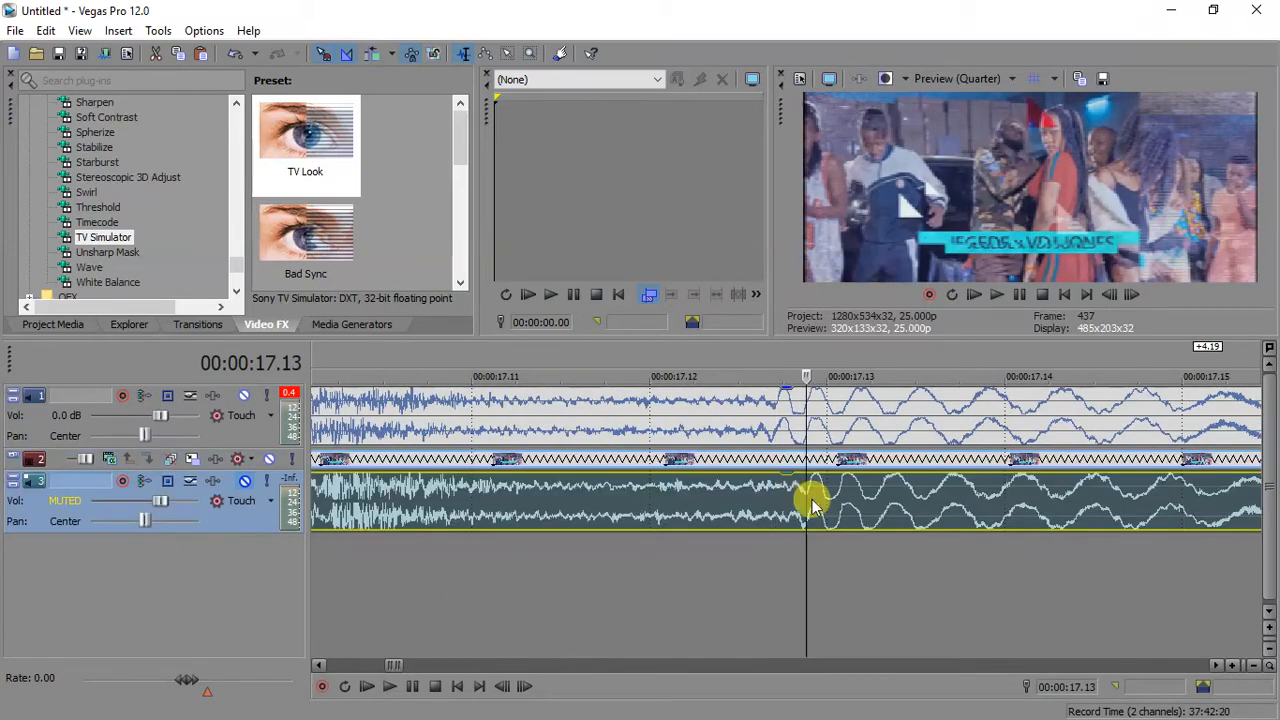
left_click_drag(893, 520, 866, 513)
scroll(866, 513, "down", 5)
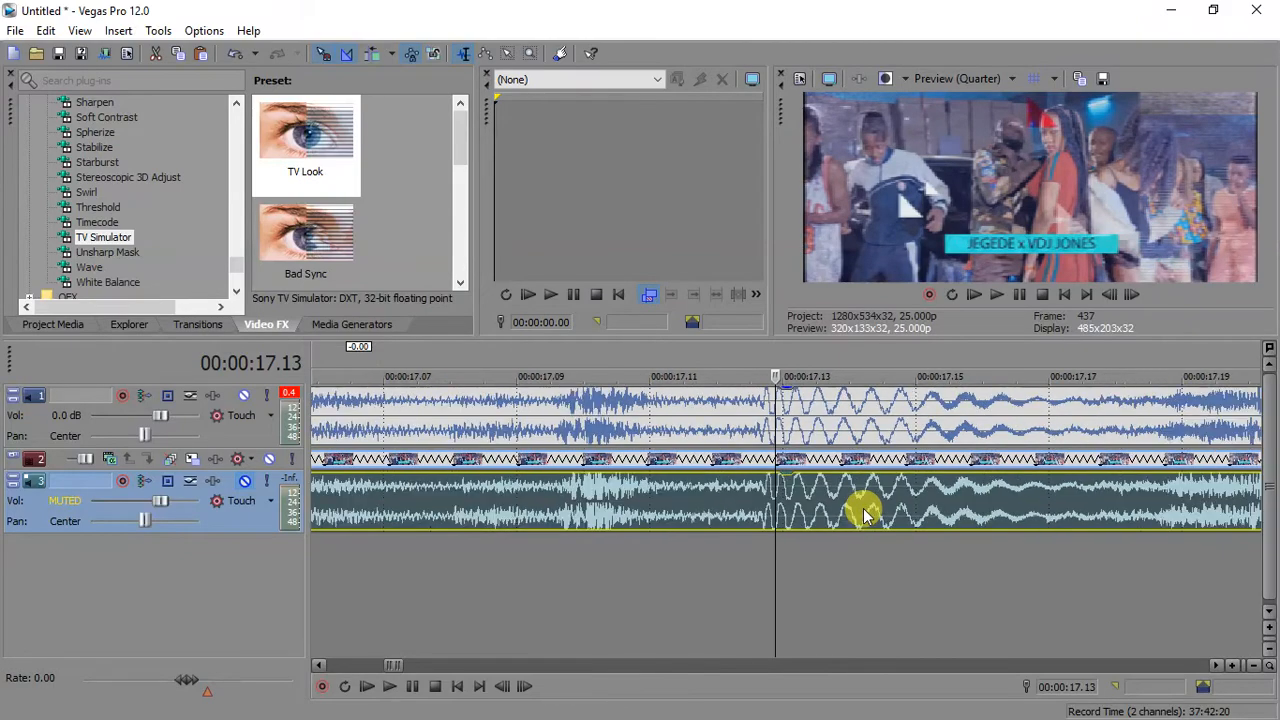
- Extend the end of the last video clip by a further 2.09
scroll(866, 513, "down", 10)
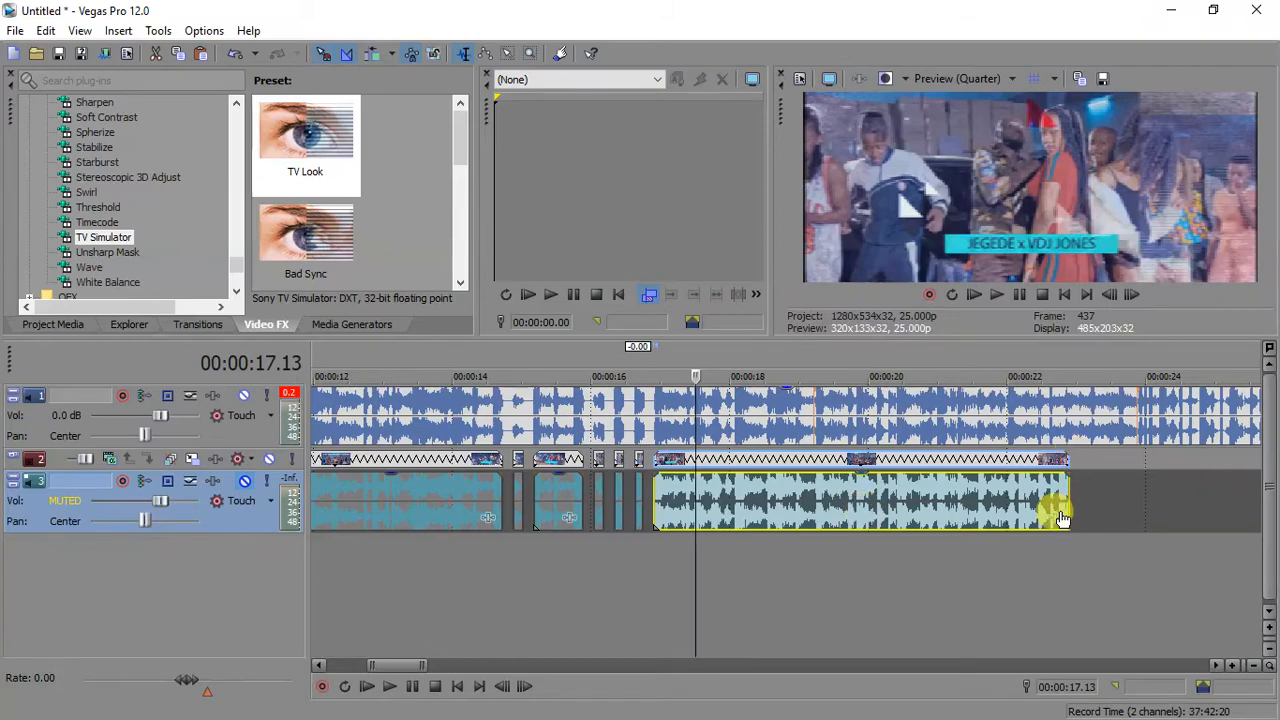
left_click_drag(1066, 495, 1232, 505)
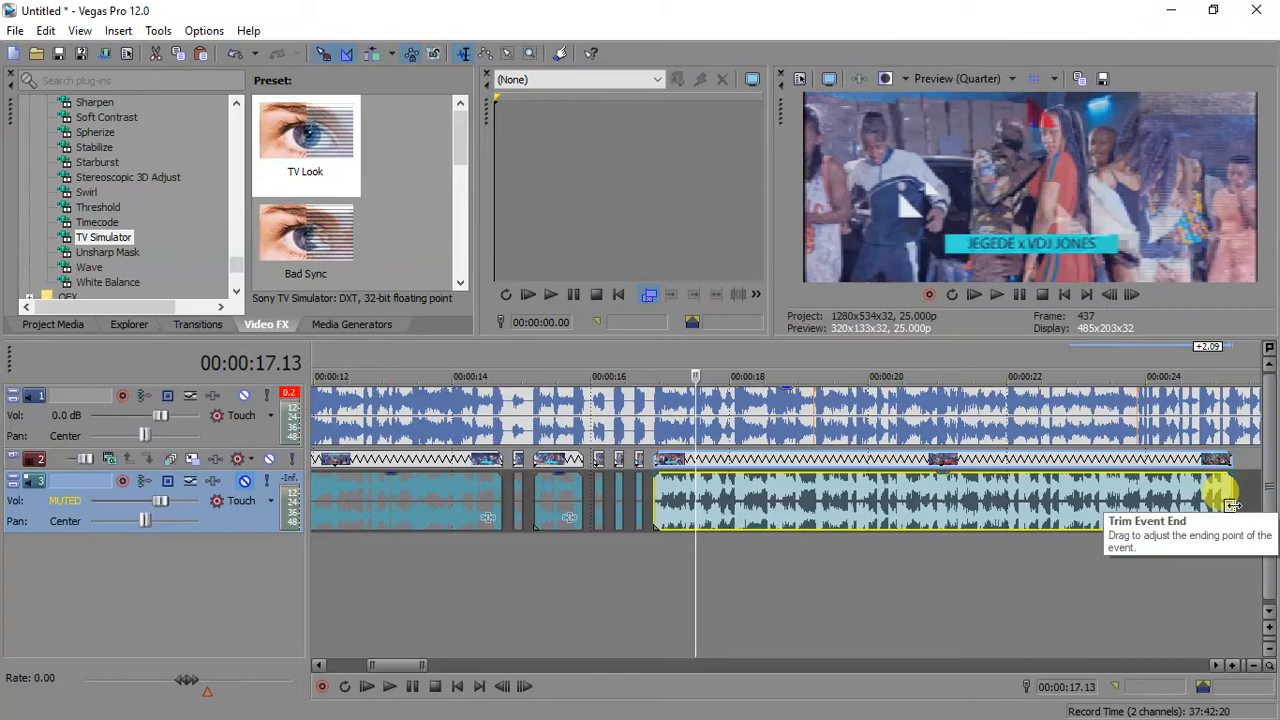
scroll(1232, 505, "down", 2)
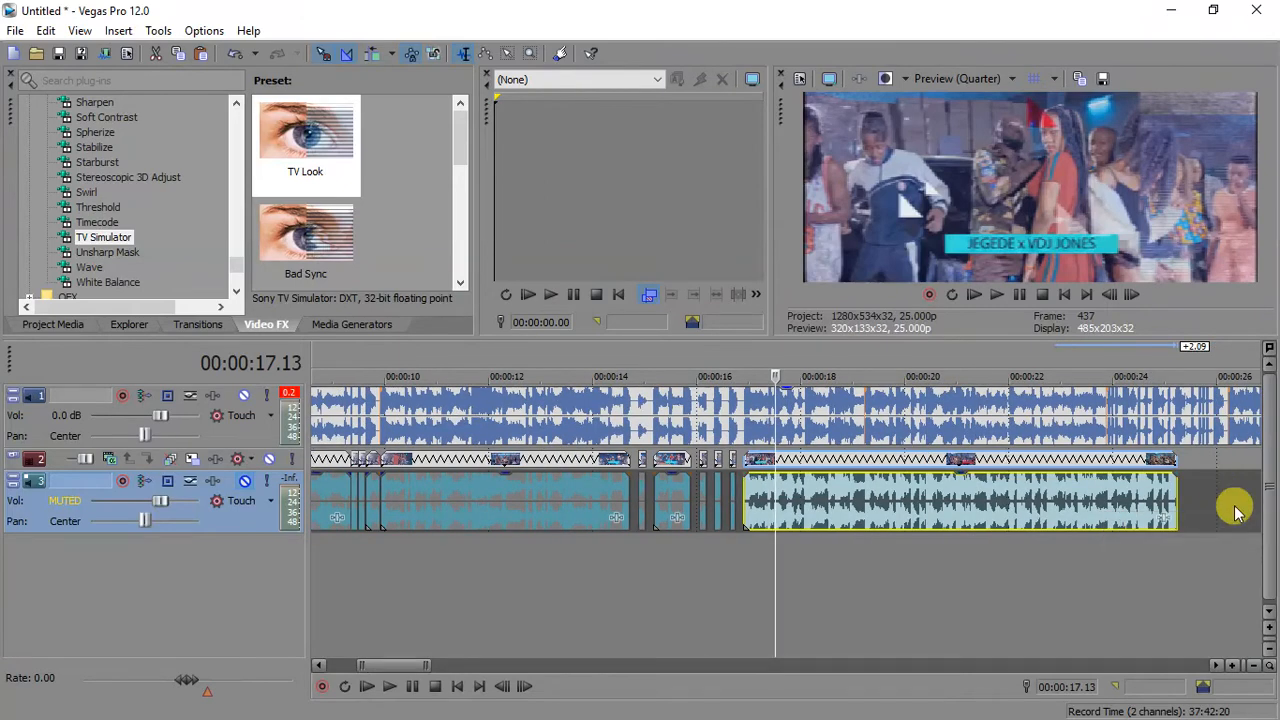
- Play from 00:00:17.13 to find the change in the mashup audio and split the last clip at 00:00:21.14
key("space")
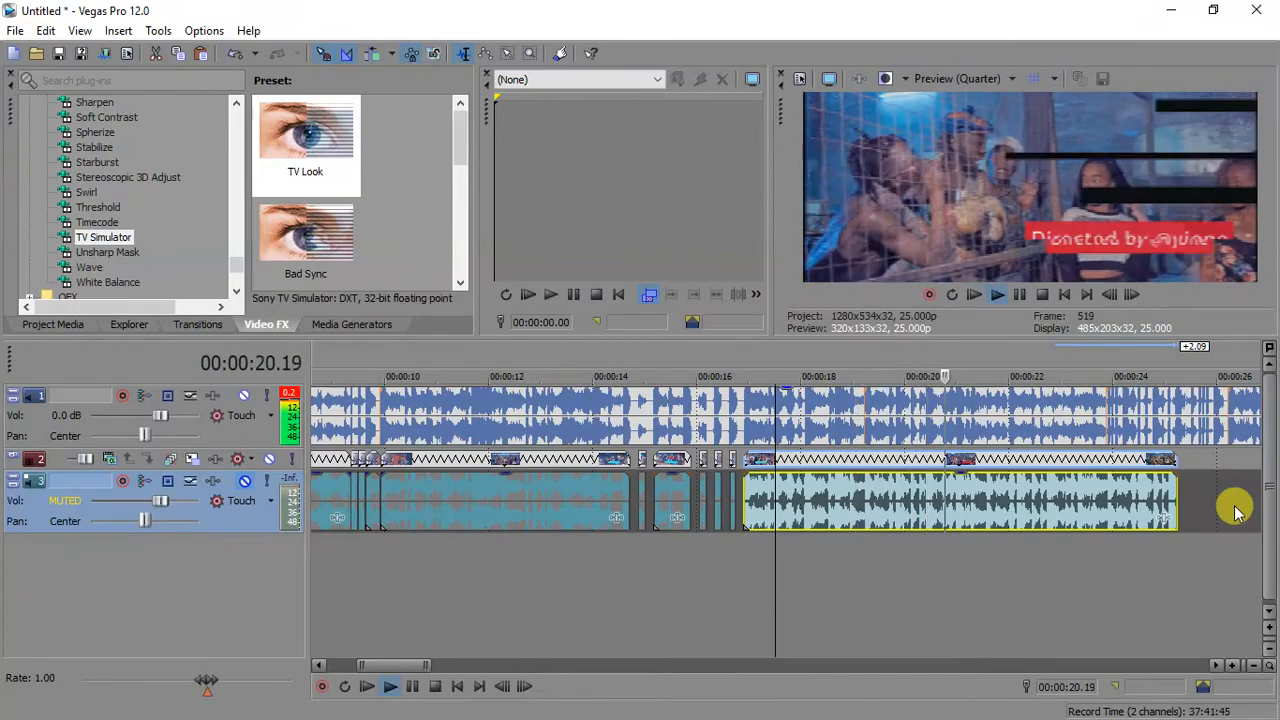
left_click(986, 458)
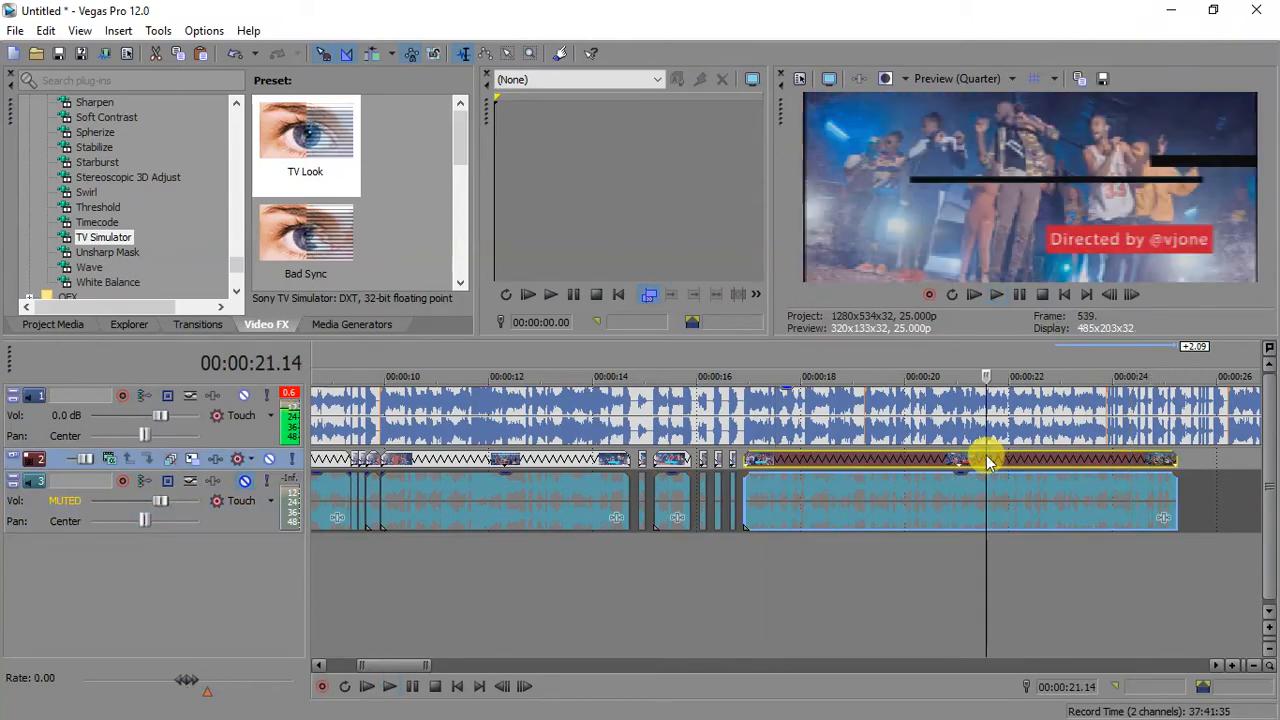
scroll(986, 456, "up", 10)
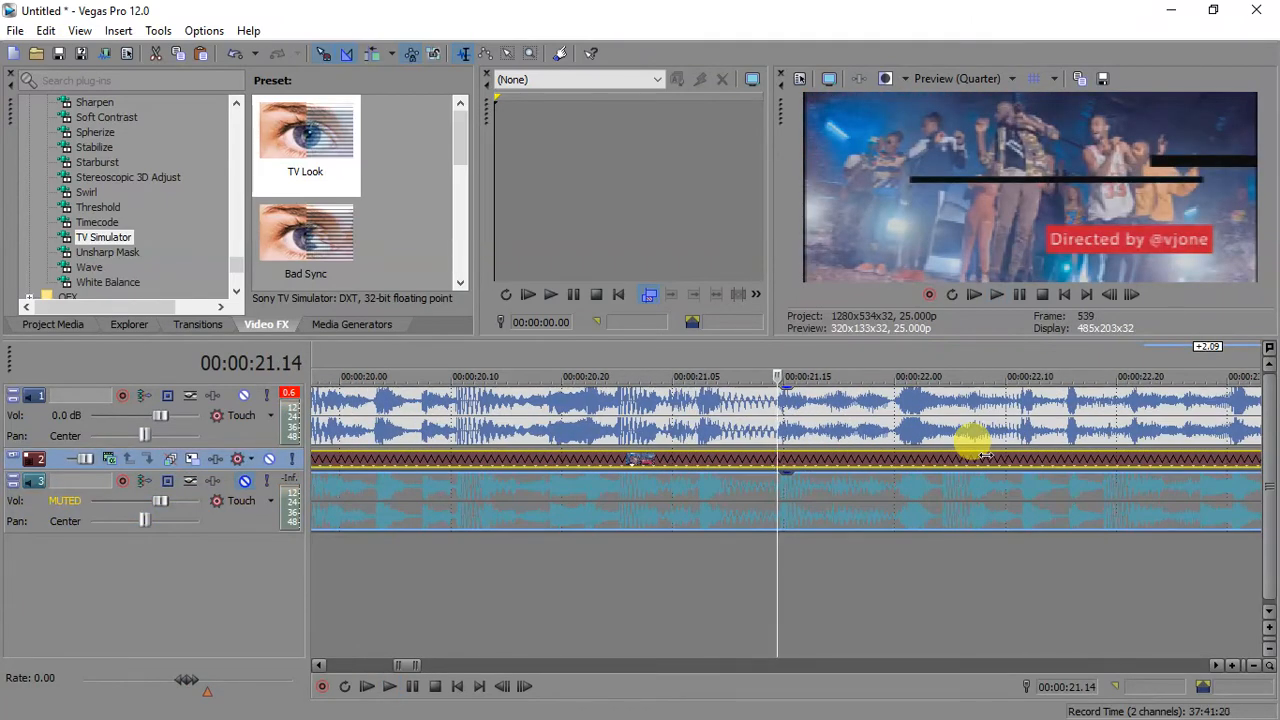
key("space")
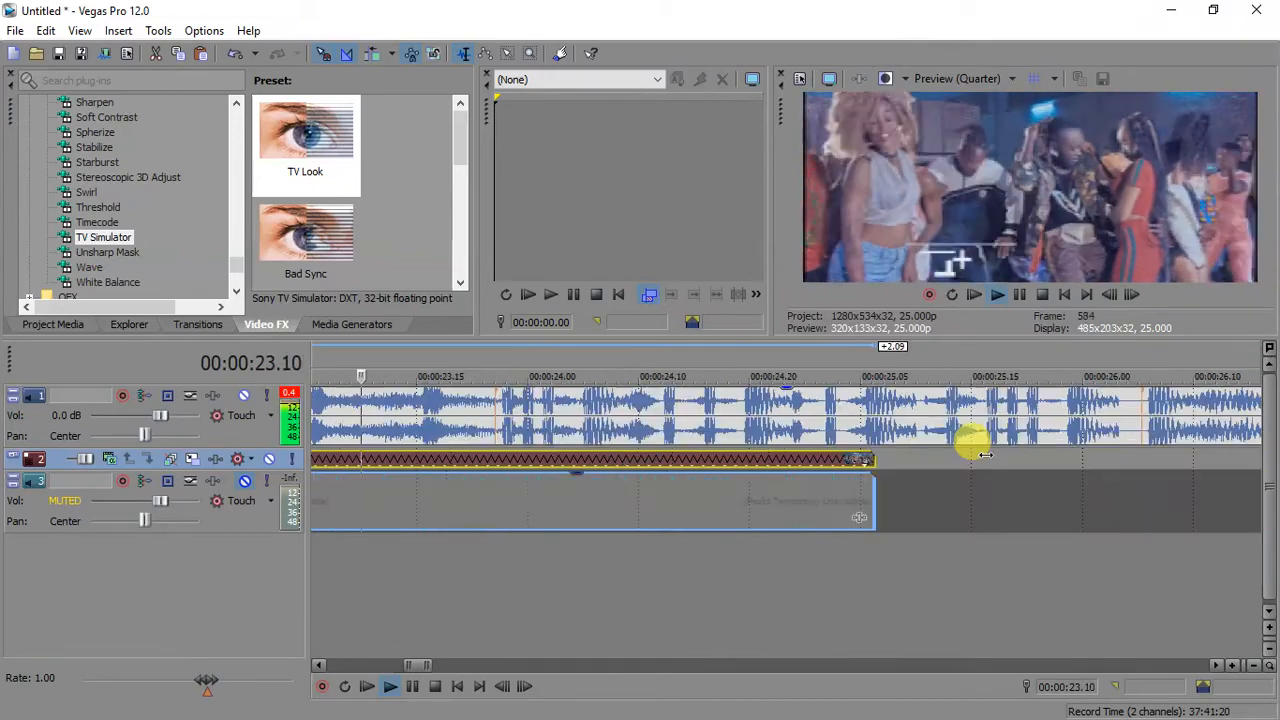
key("space")
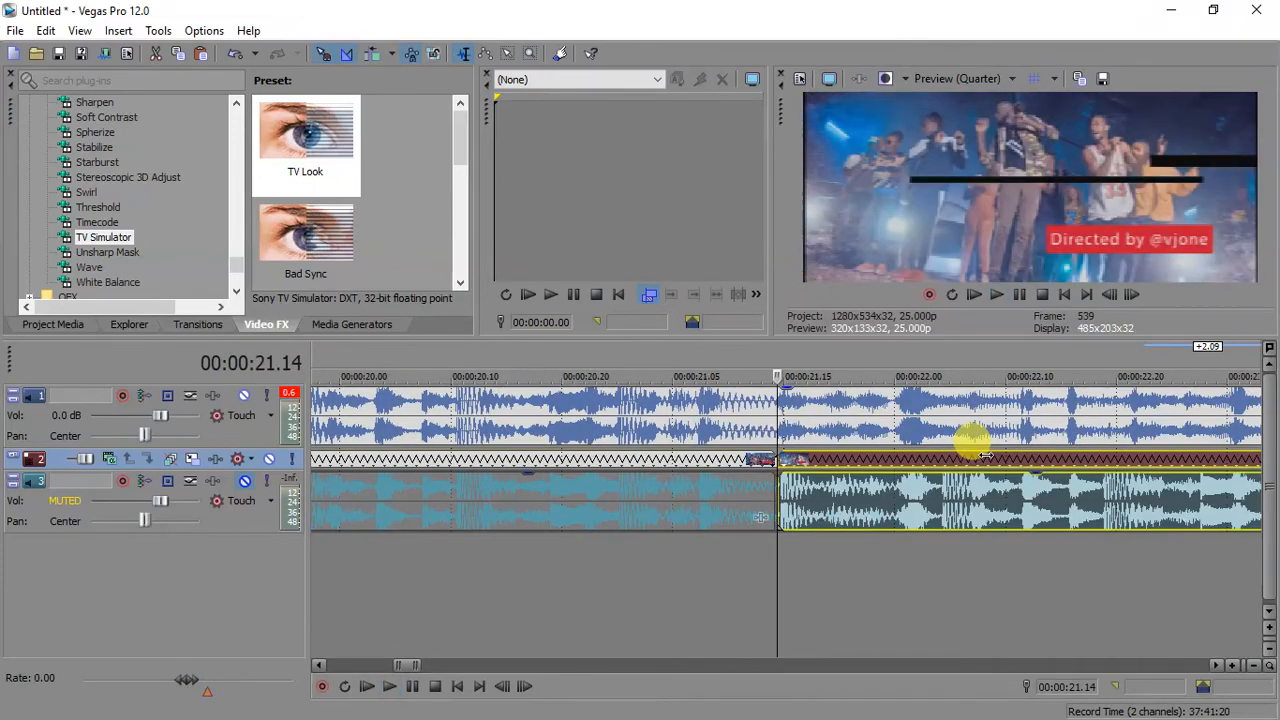
- Split the last clip at 00:00:23.23, where the mashup audio is cut, and delete the part after it
scroll(986, 456, "down", 3)
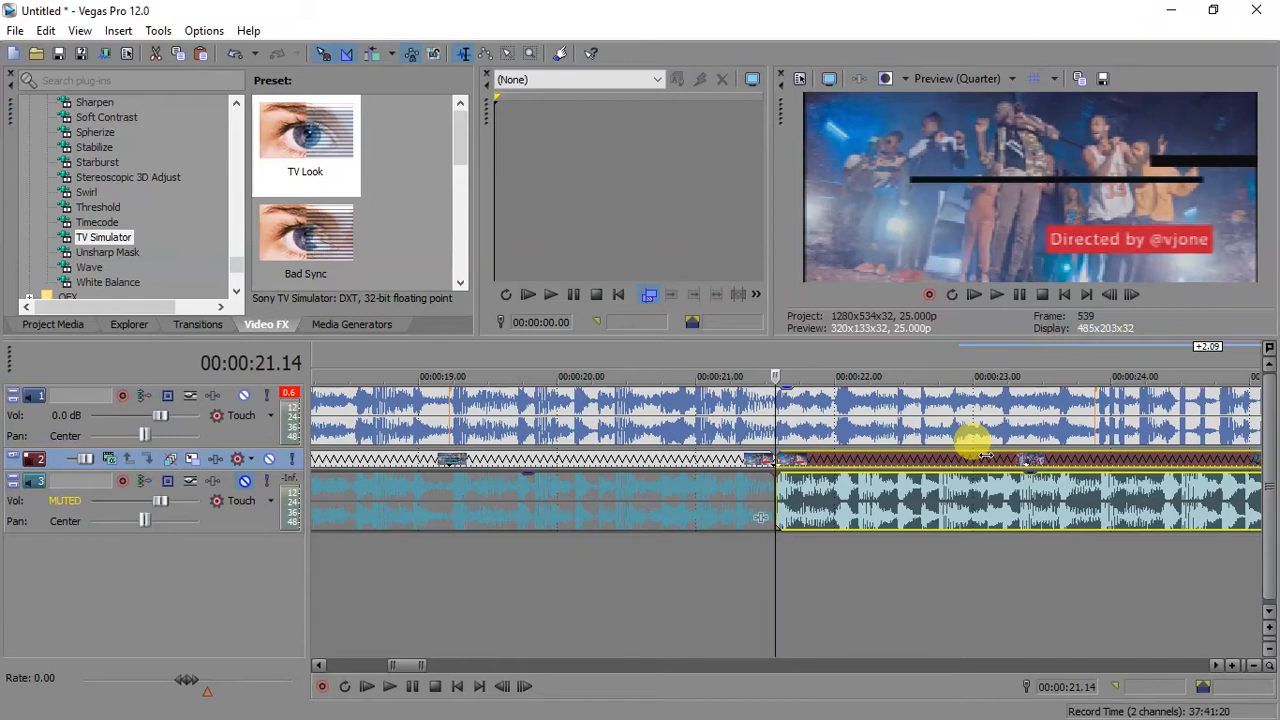
key("space")
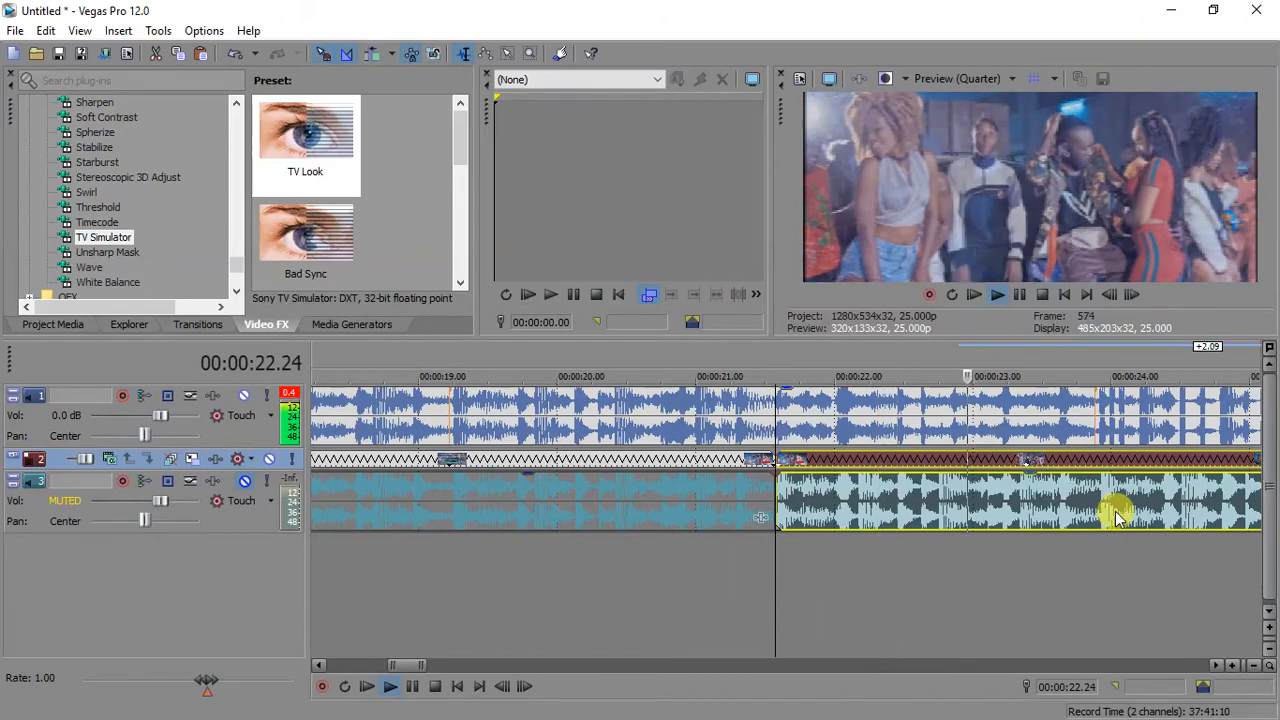
left_click(1098, 460)
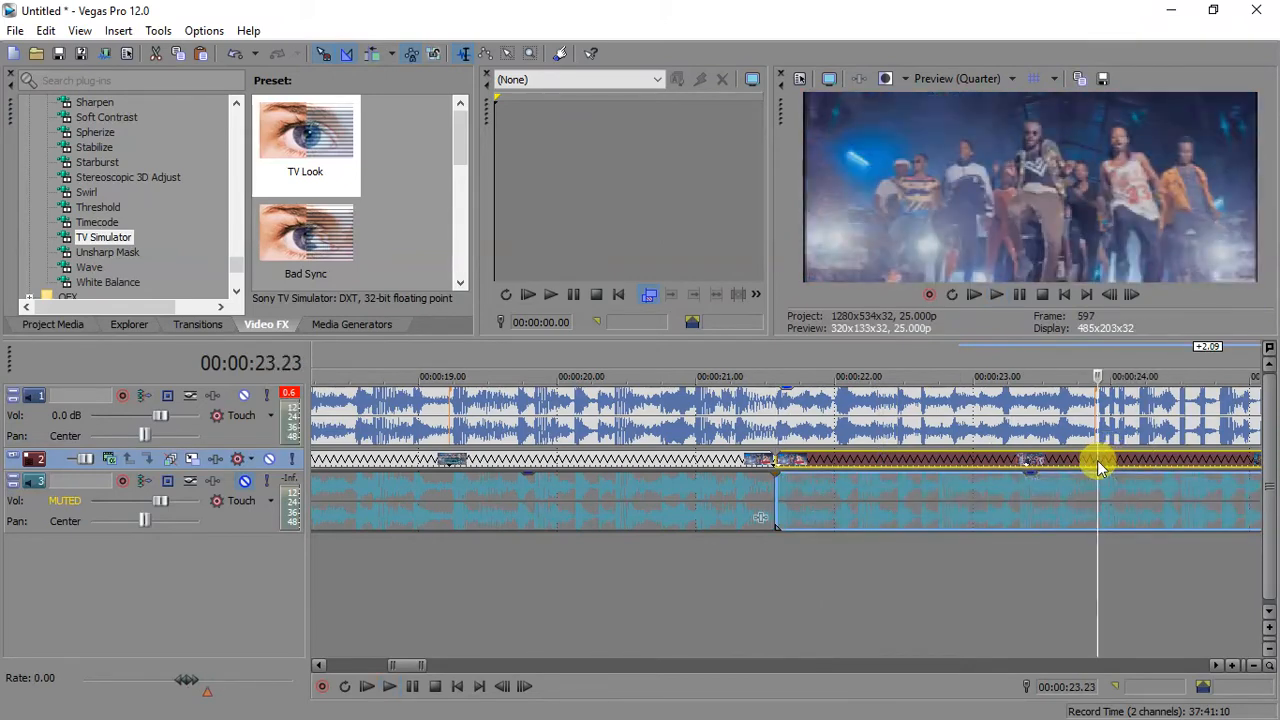
key("s")
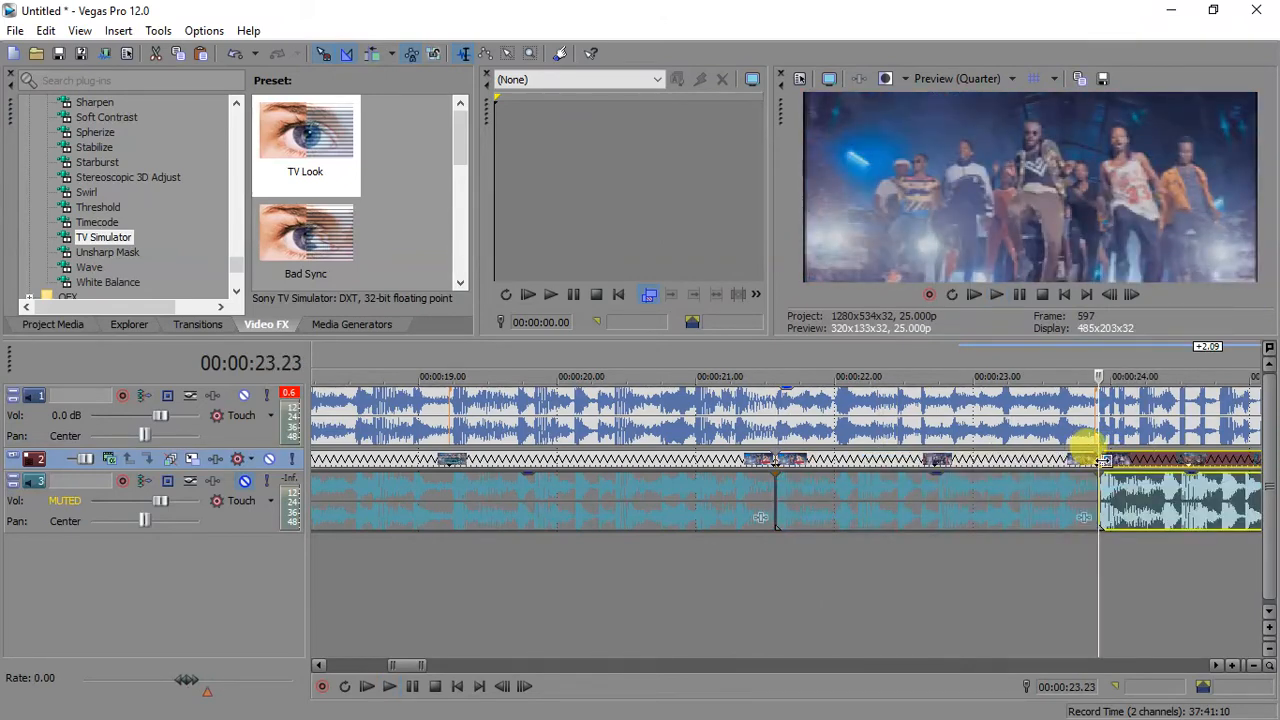
left_click(1130, 497)
key("Delete")
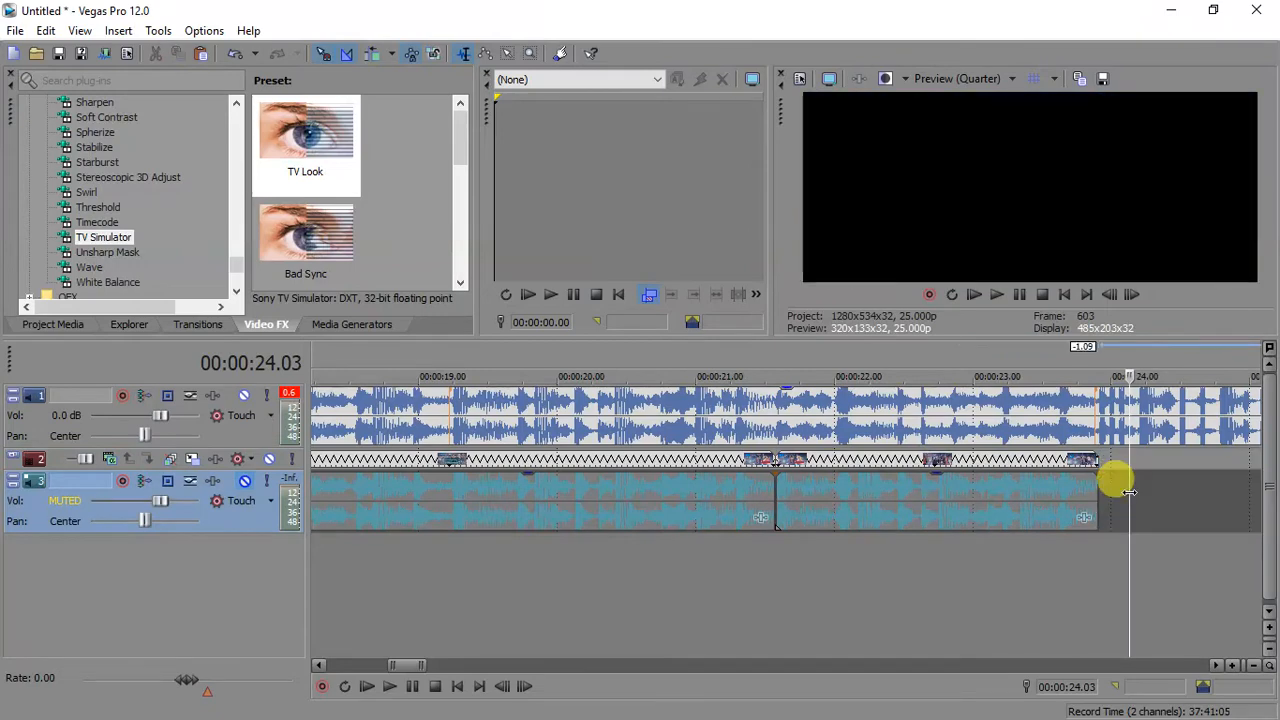
key("super")
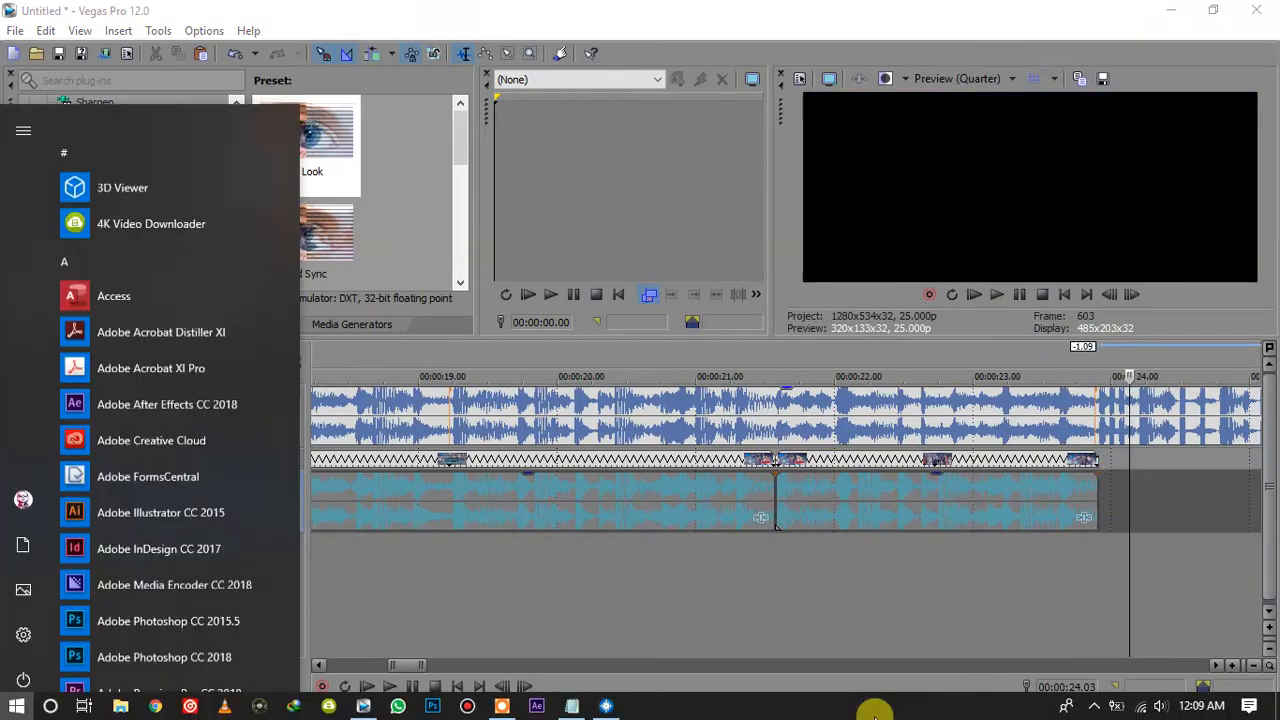
left_click(502, 706)
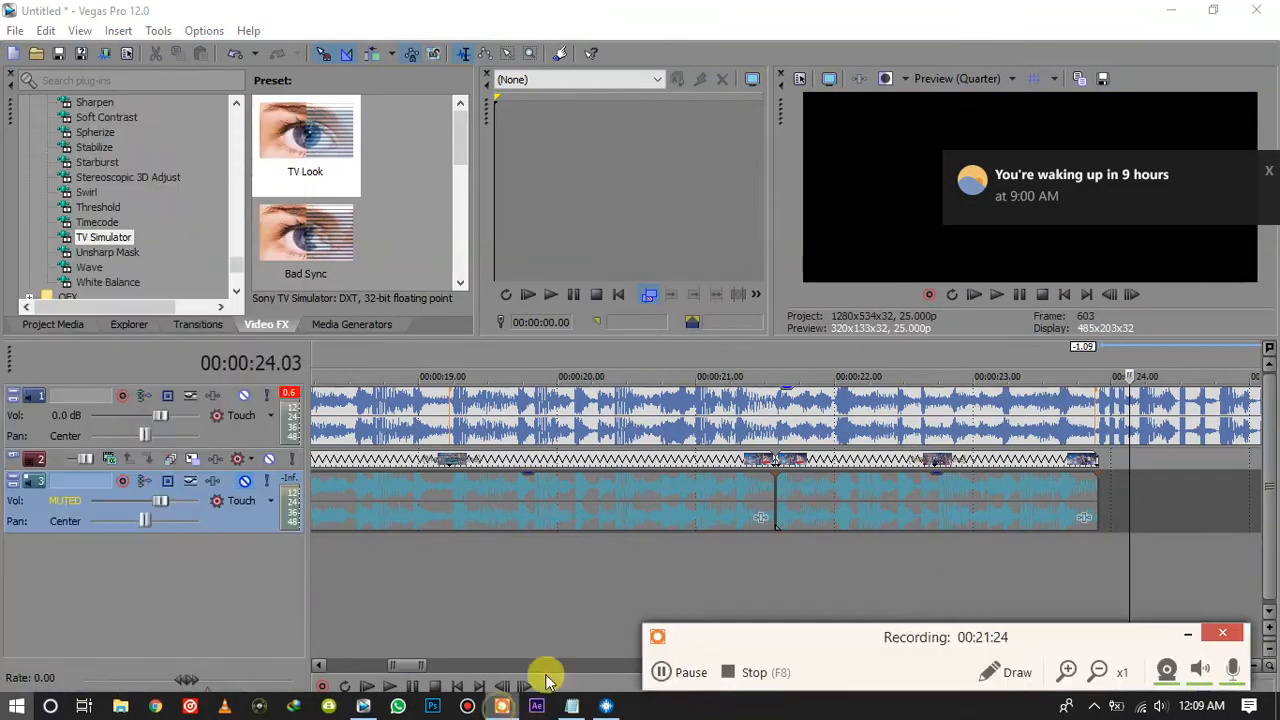
left_click(663, 672)
left_click(663, 672)
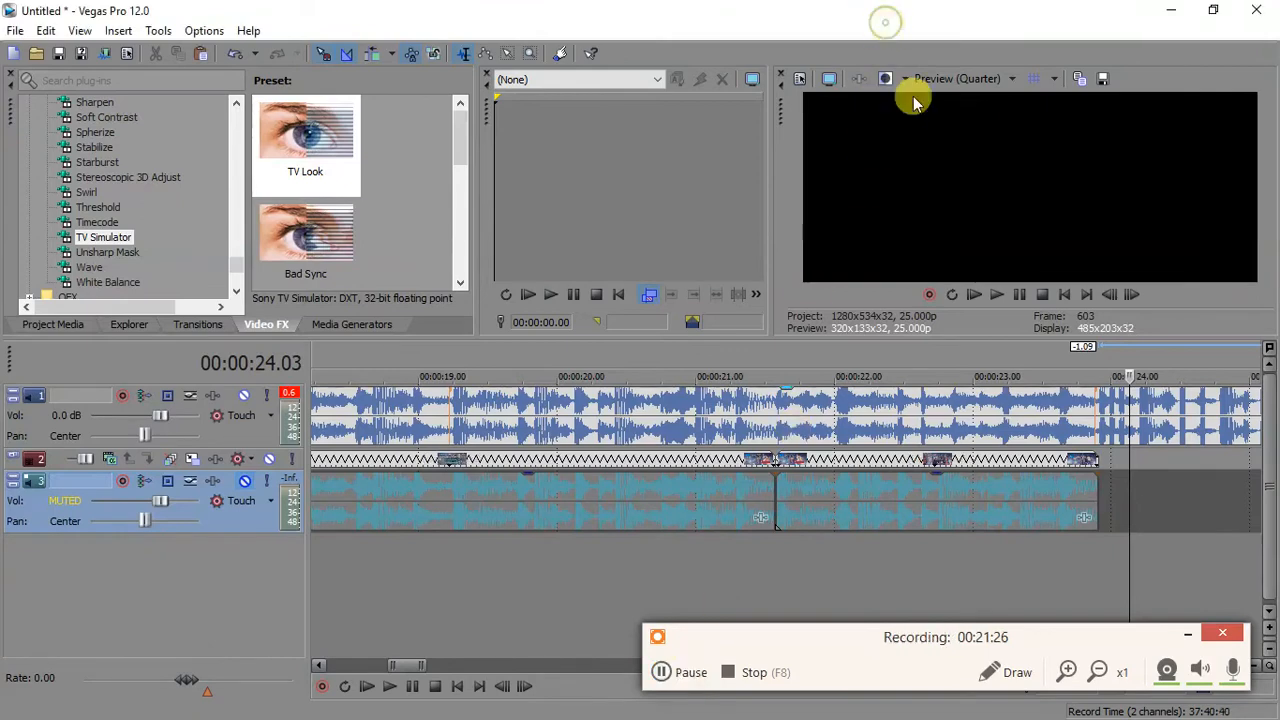
left_click(1187, 634)
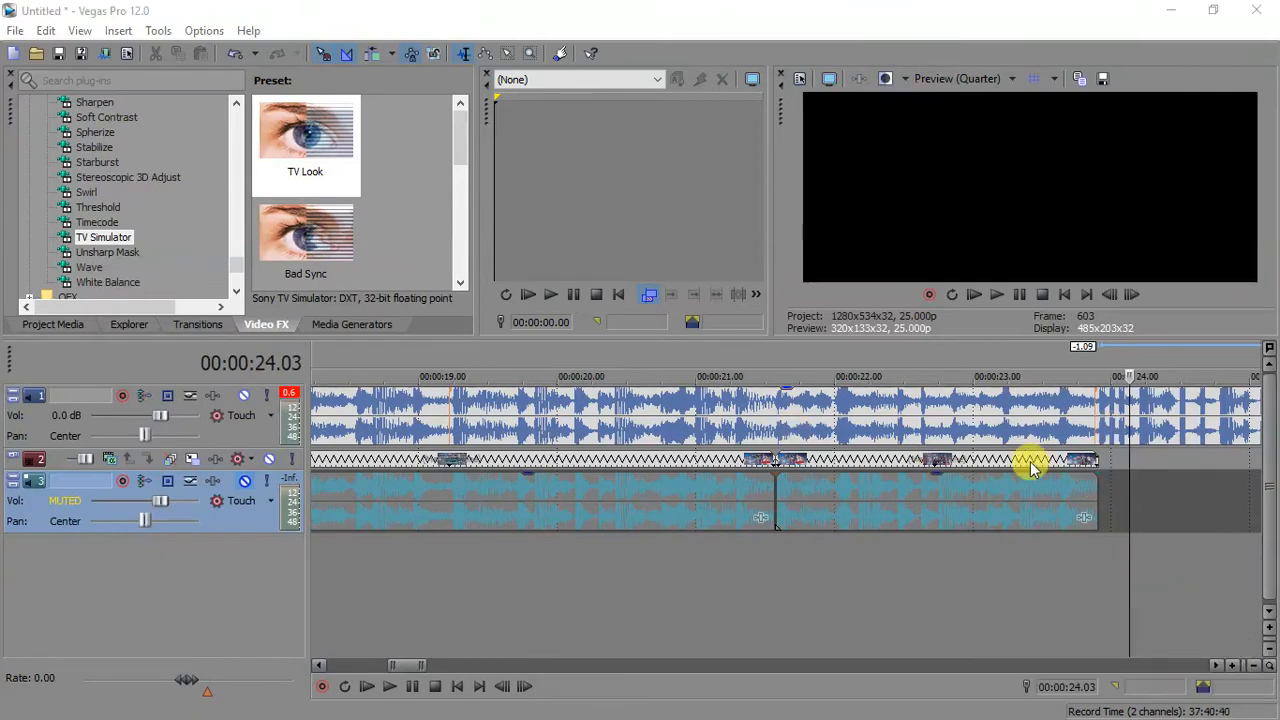
- Play the mashup audio onward from 00:00:23.23, and replay from the audio cut within the preceding clip
left_click(1092, 488)
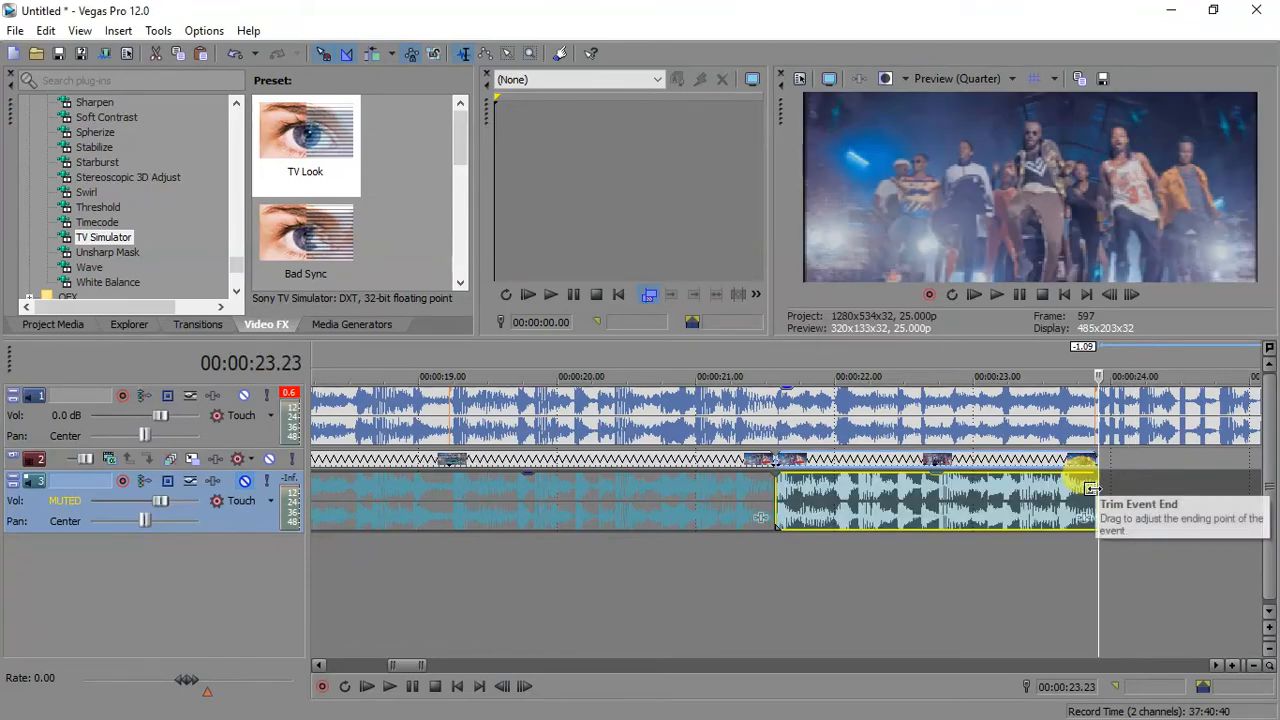
scroll(1093, 489, "down", 3)
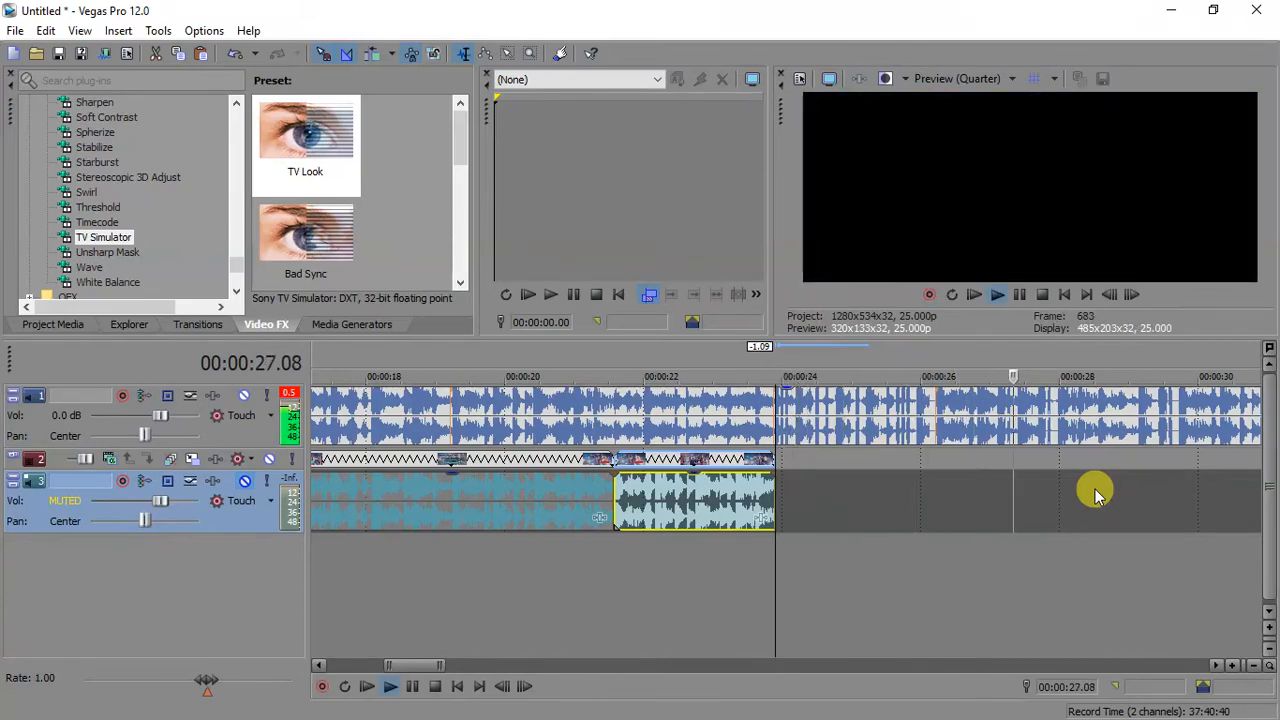
key("space")
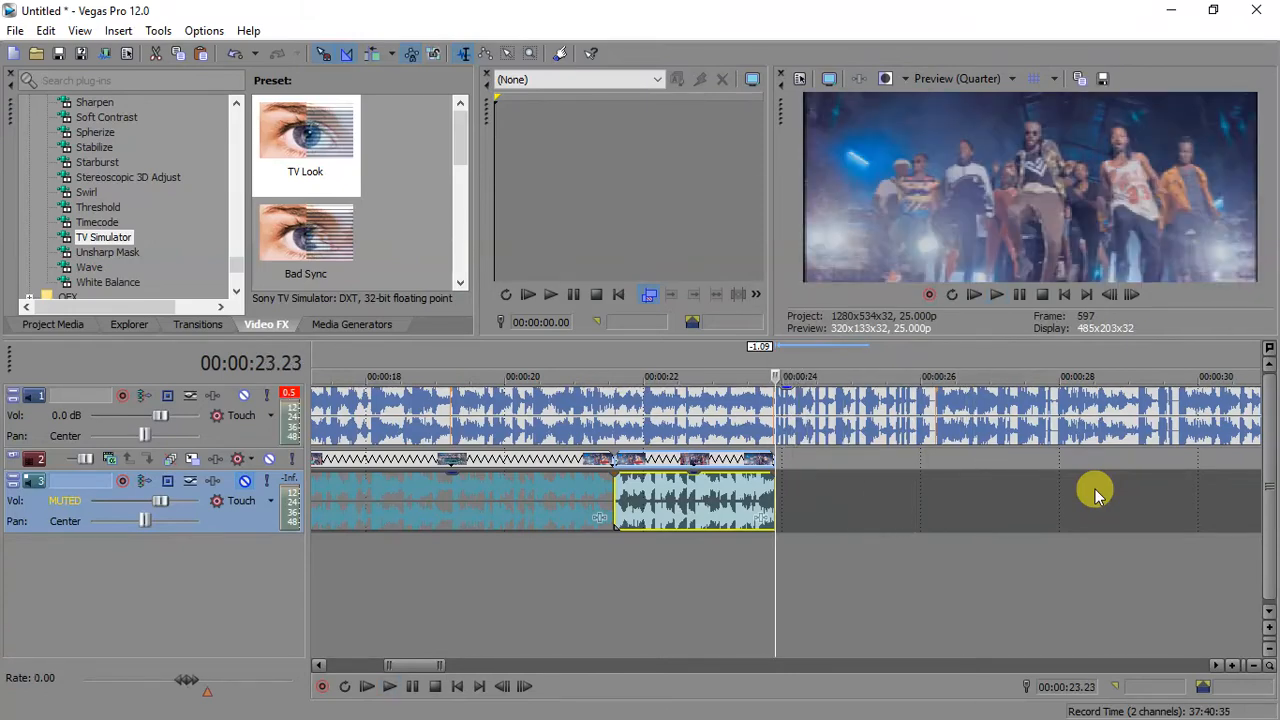
left_click(452, 461)
key("space")
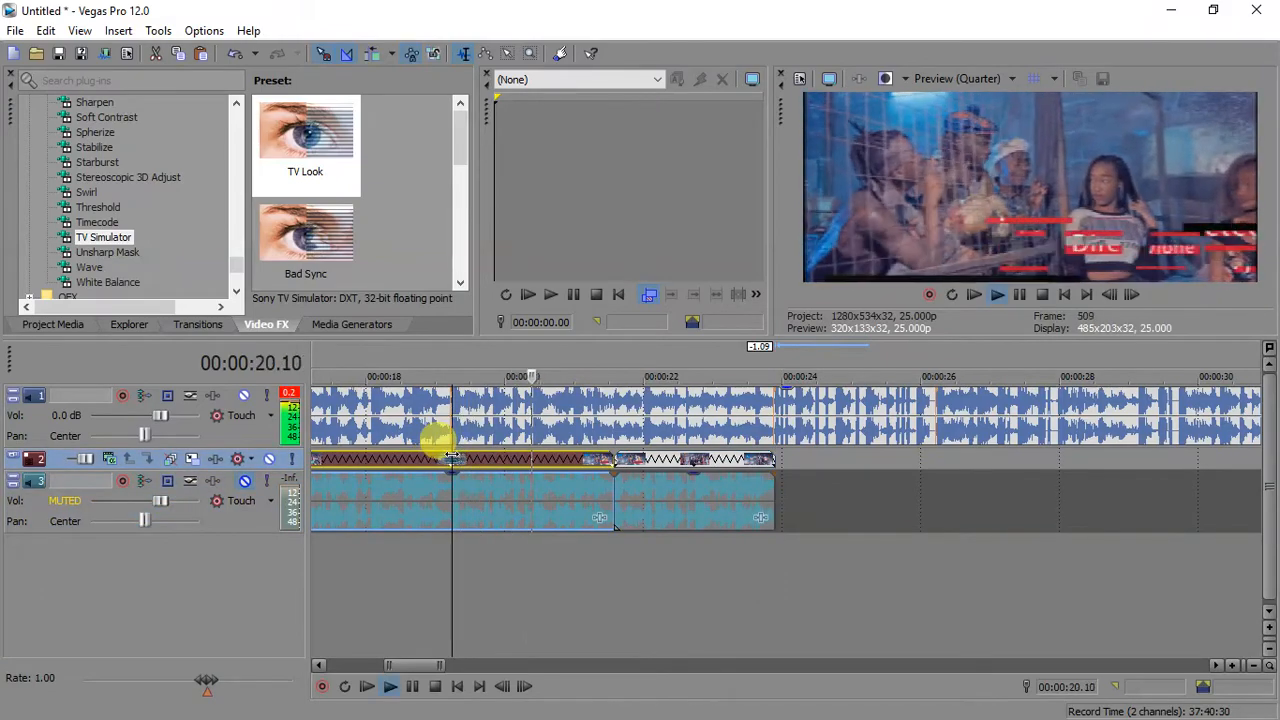
- Split the clip at 00:00:19.06 and 00:00:19.08, copy the short piece between the cuts, and undo both splits
key("space")
scroll(452, 458, "up", 6)
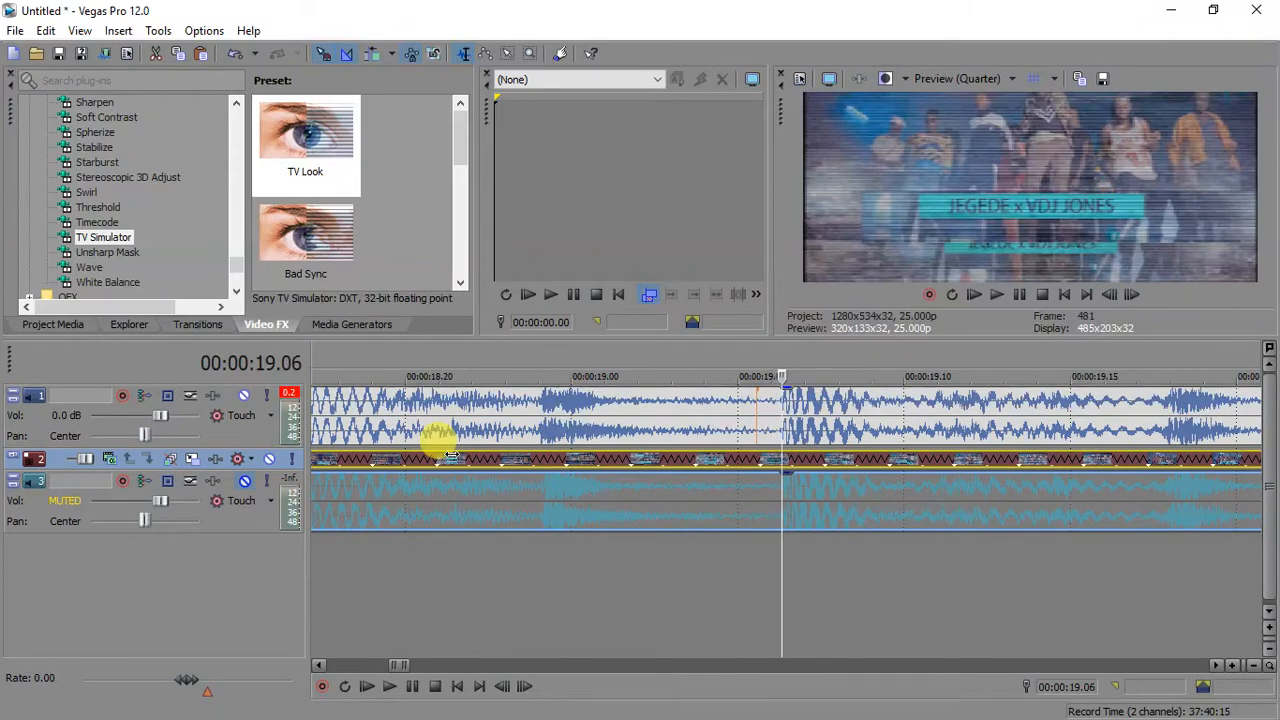
key("s")
scroll(452, 458, "down", 3)
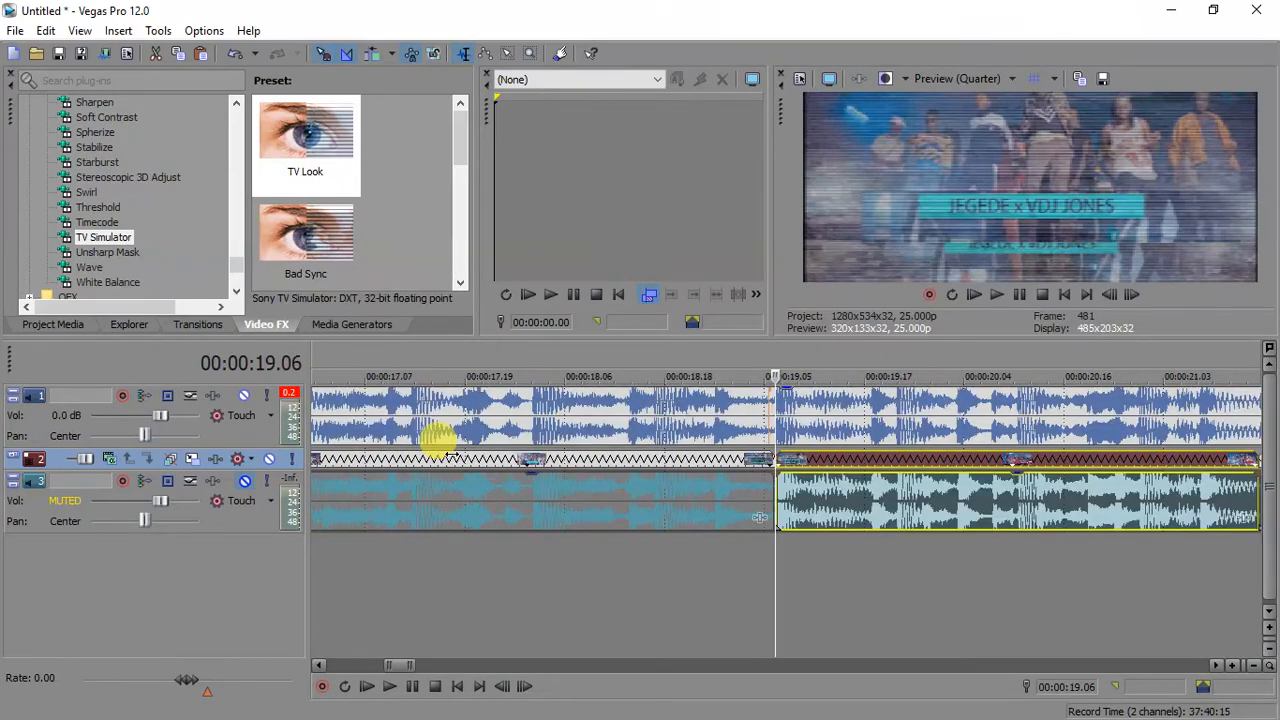
key("Right")
key("Right")
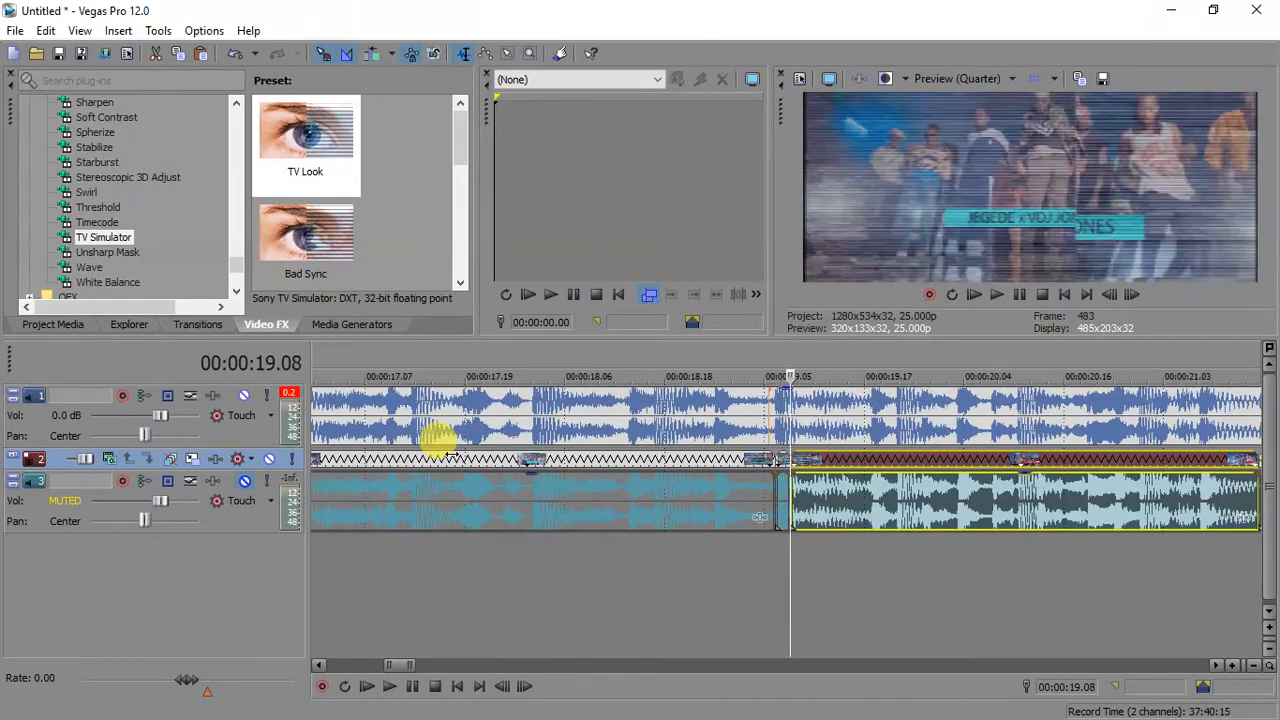
left_click(778, 460)
key("ctrl+z")
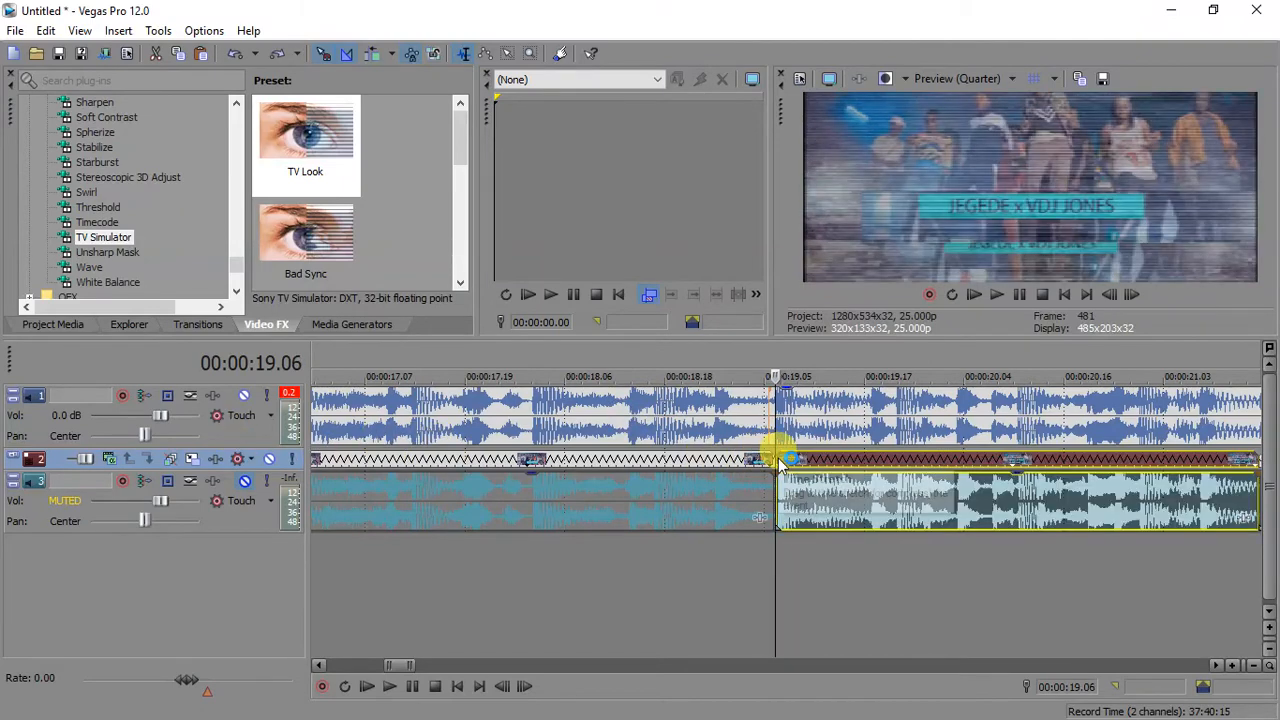
key("ctrl+z")
- Paste the copied piece at 00:00:23.23, directly after the last clip
scroll(778, 459, "down", 1)
scroll(778, 460, "down", 2)
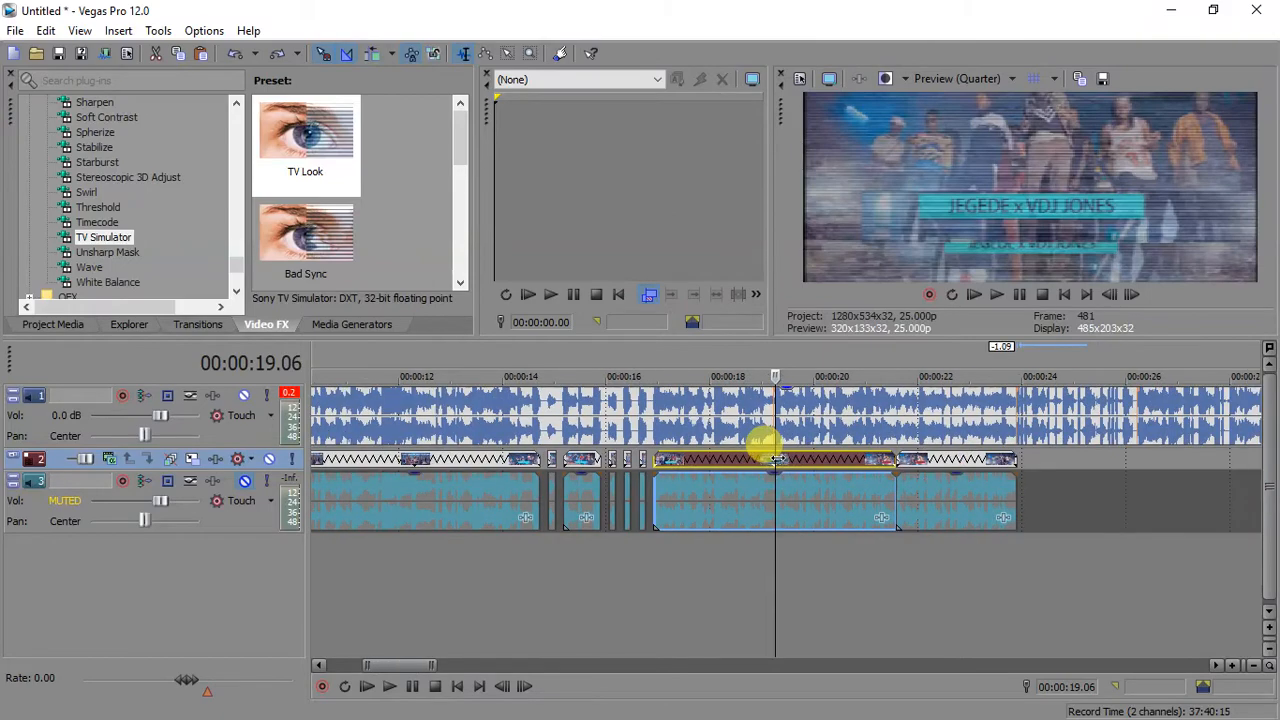
left_click_drag(1083, 497, 1013, 466)
scroll(1006, 455, "up", 4)
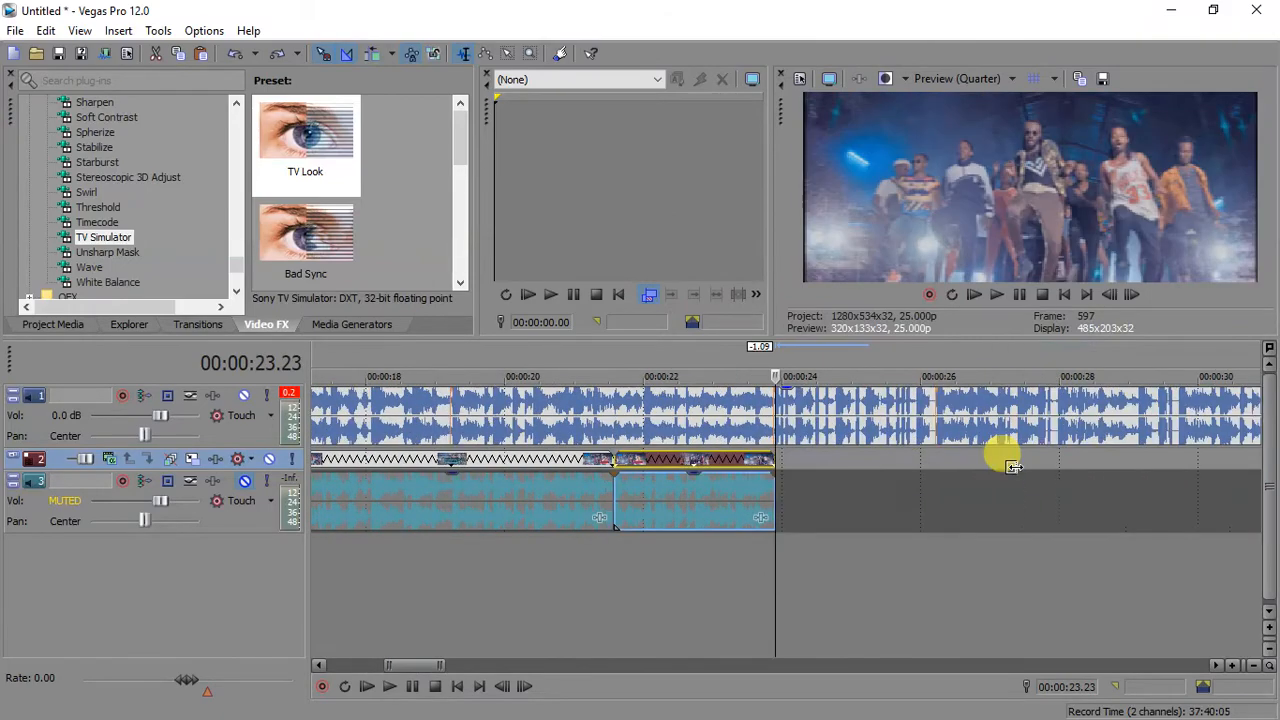
scroll(1017, 472, "up", 3)
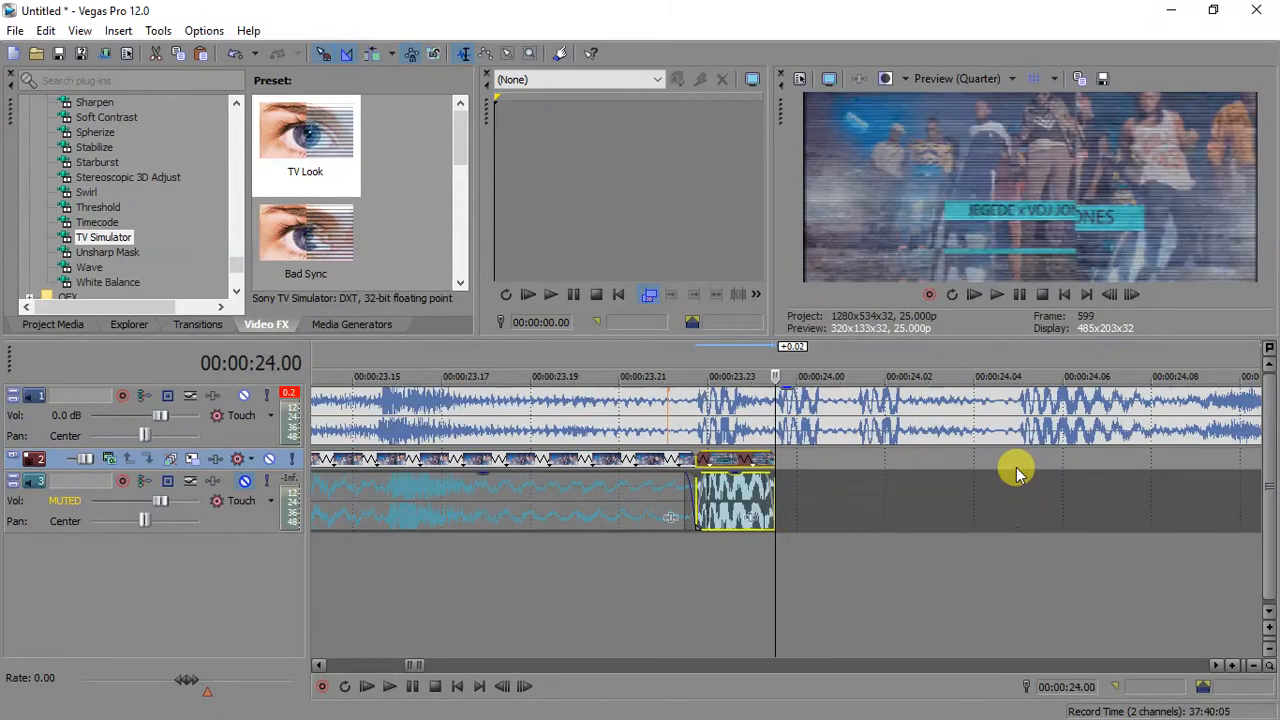
- Extend the end of the pasted piece slightly to the start of the next audio beat at 00:00:24.00
left_click(783, 463)
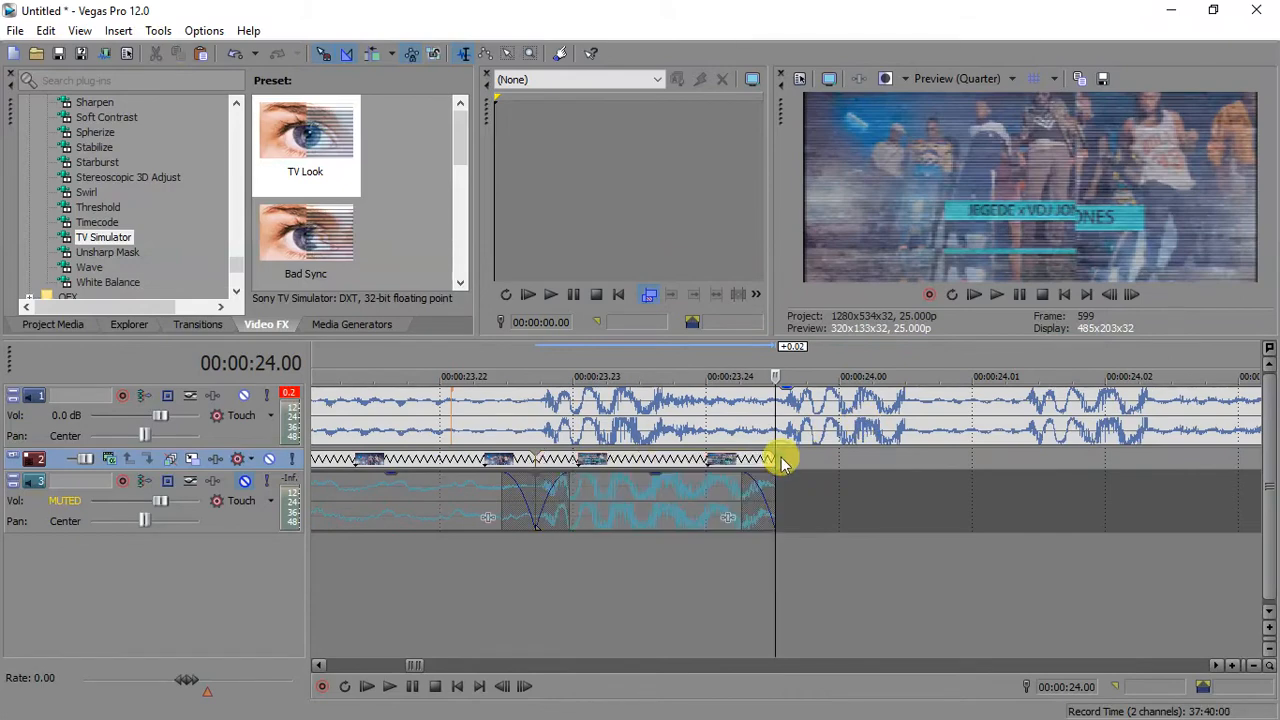
key("Right")
key("Right")
key("Right")
key("Right")
key("Right")
key("Right")
key("Right")
key("Right")
key("Right")
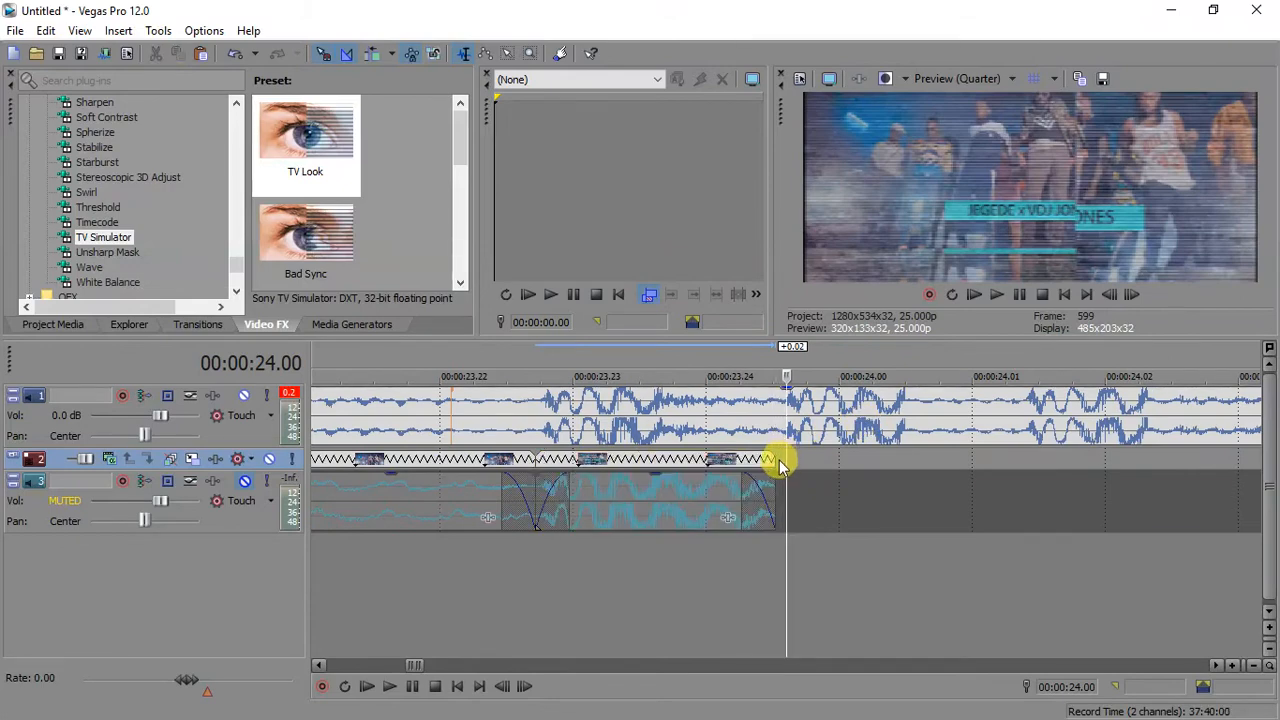
left_click_drag(772, 459, 782, 455)
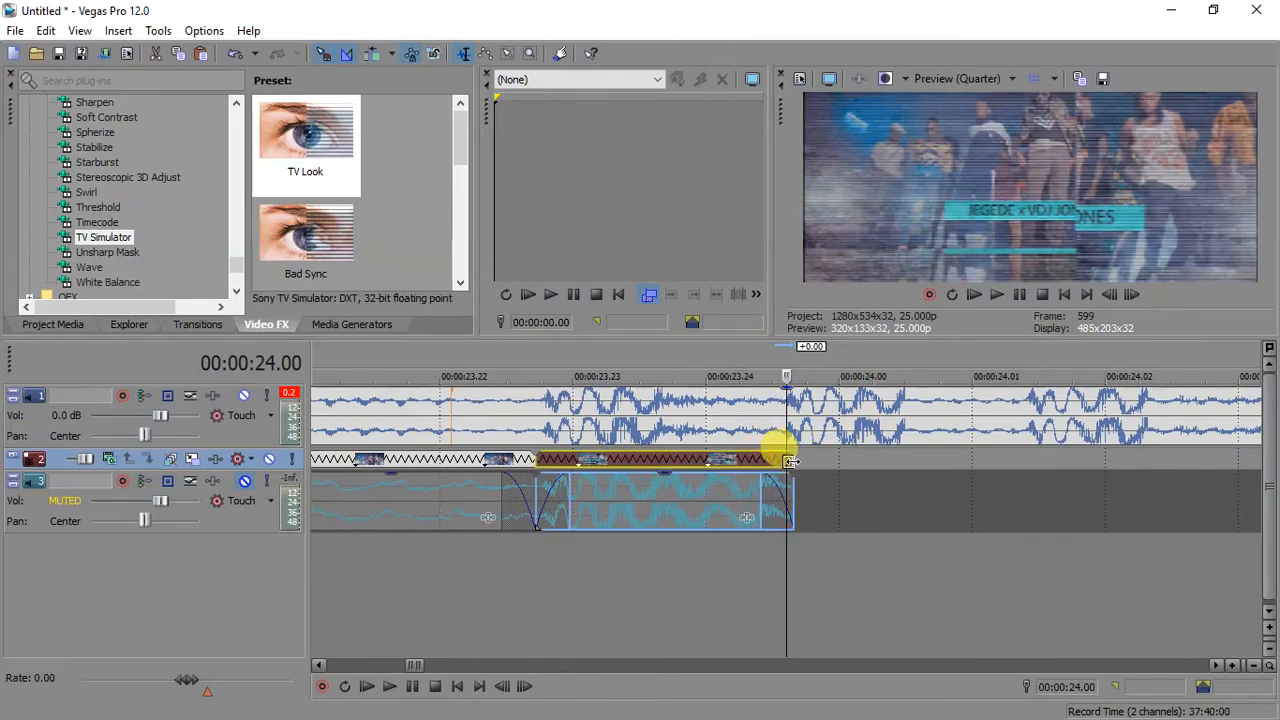
- Duplicate the short piece twice, placing the copies end to end directly after it
left_click(620, 468)
left_click_drag(620, 468, 835, 463)
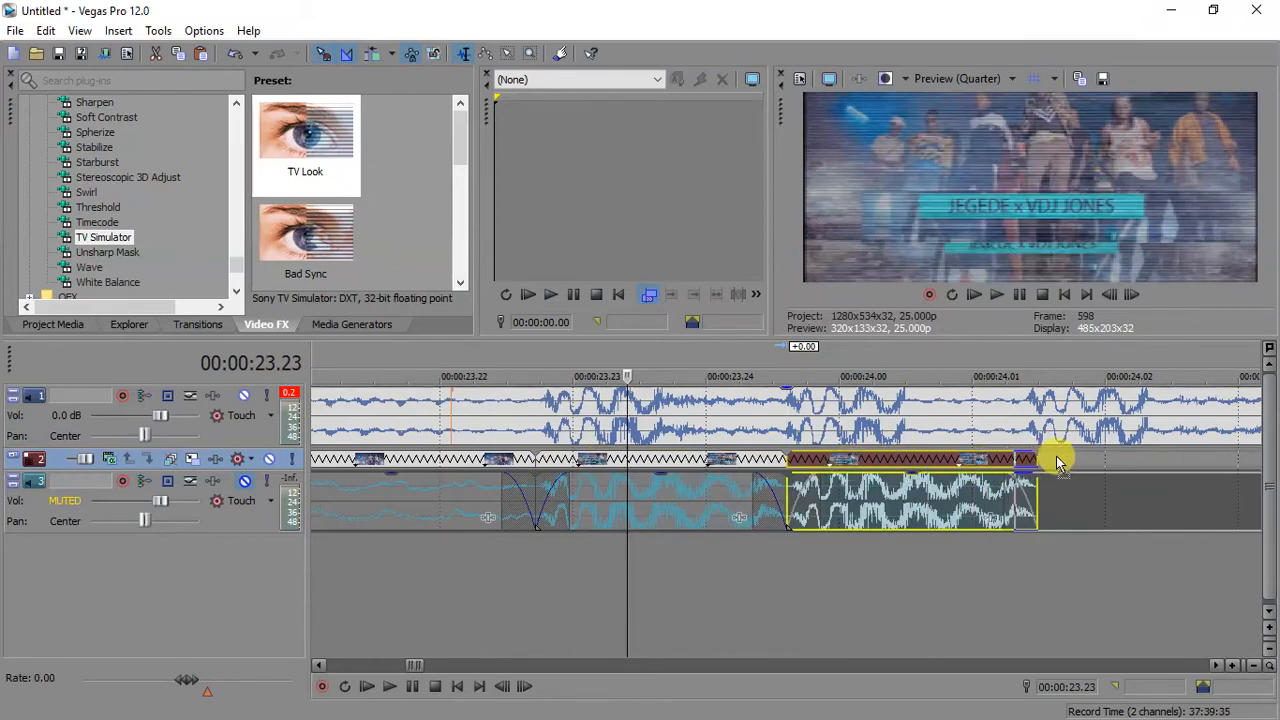
left_click_drag(1072, 462, 1077, 459)
- Reverse the middle one of the three short pieces, which starts at 00:00:24.00
right_click(891, 462)
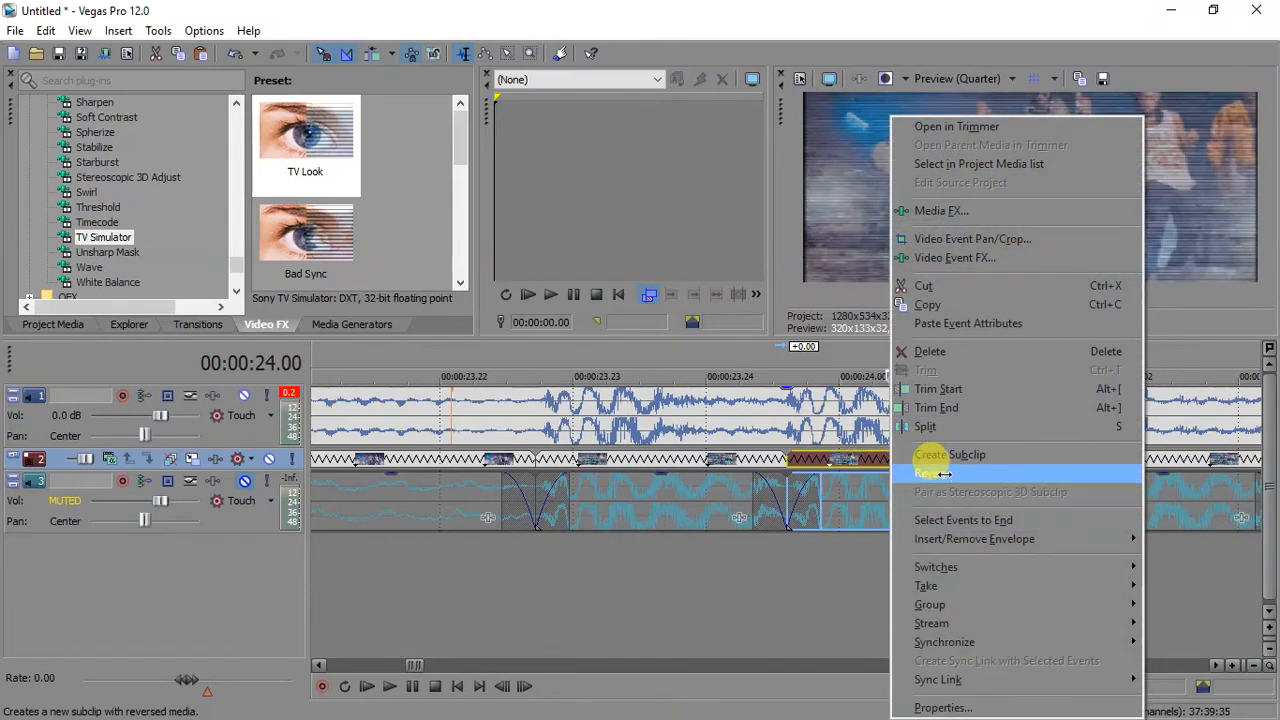
left_click(932, 472)
scroll(948, 483, "down", 4)
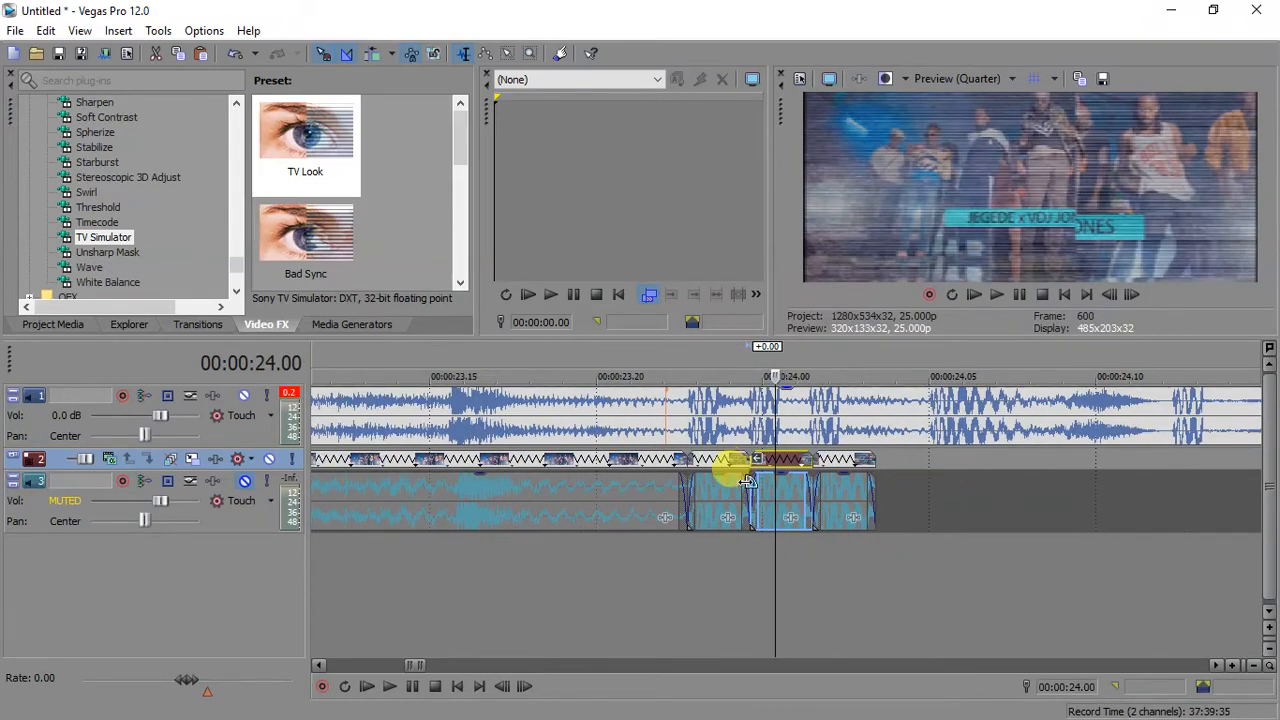
- Place another copy of the first short piece on the audio beat at 00:00:24.05 and play the section back
left_click(710, 503)
left_click_drag(708, 503, 966, 501)
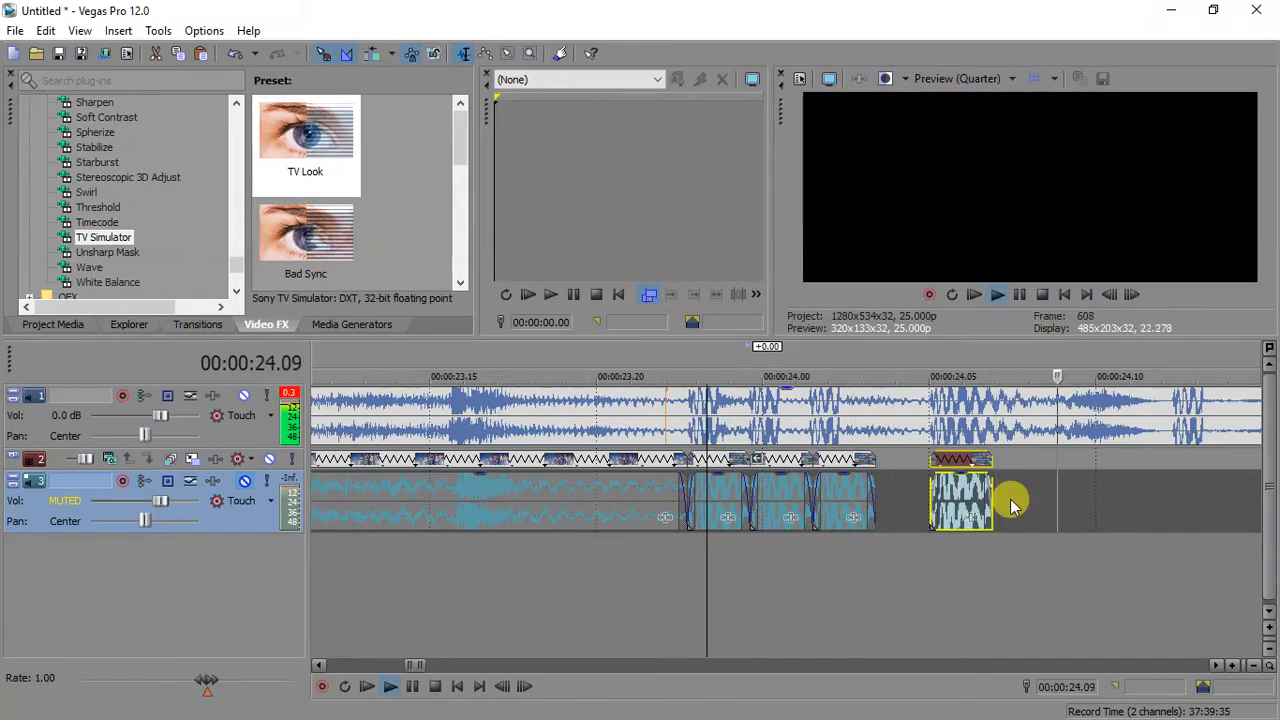
scroll(1010, 501, "down", 2)
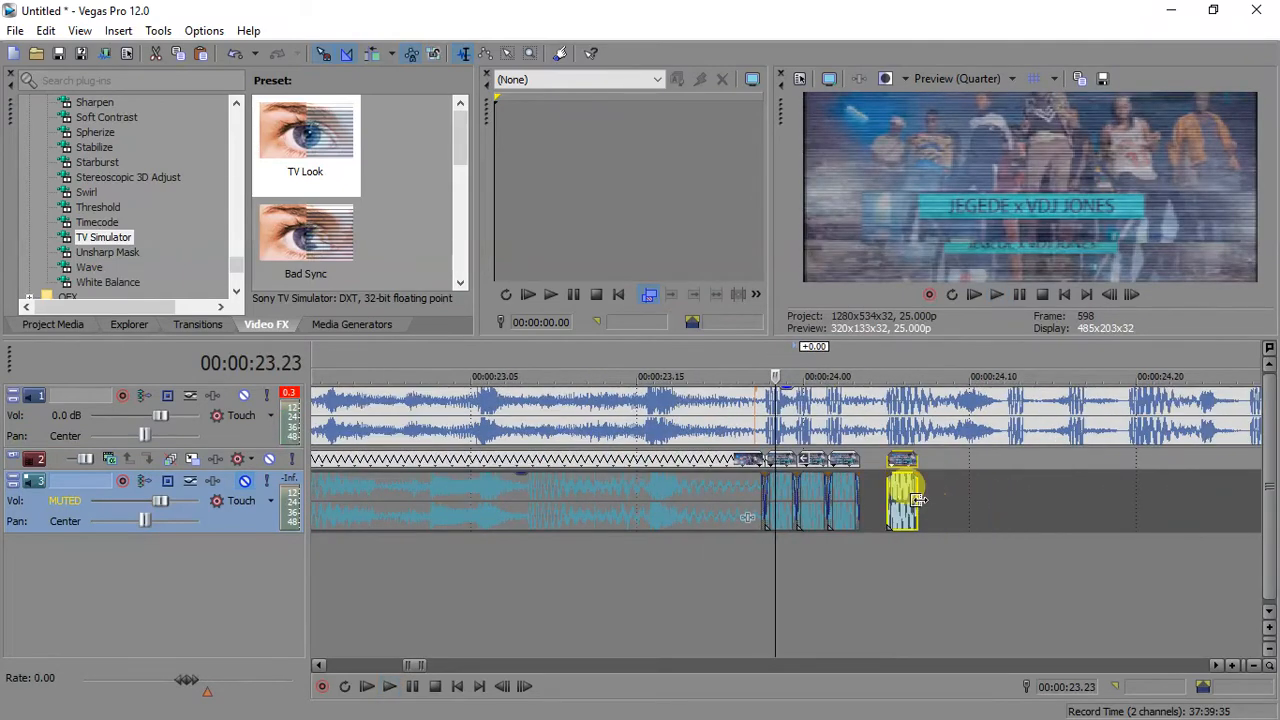
- Extend the last muted-track clip to 00:00:24.12, then add a copy after it and trim that copy to end at 00:00:24.16
left_click_drag(918, 499, 1011, 490)
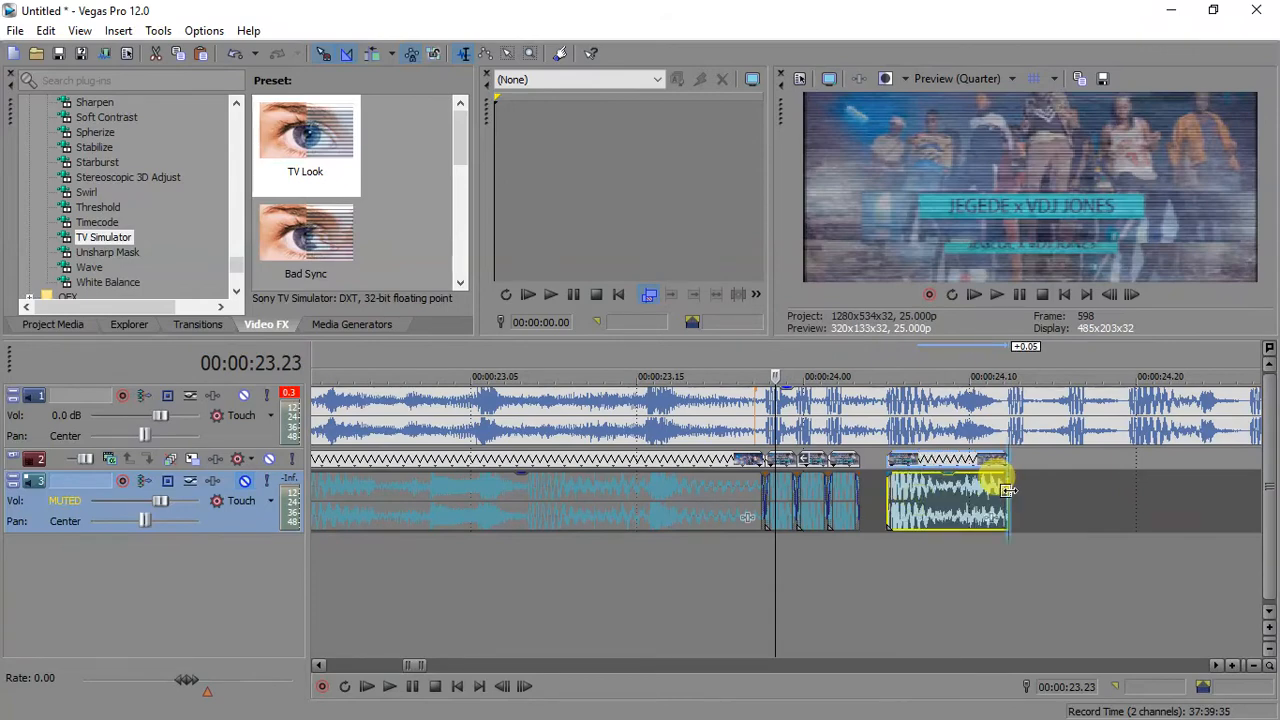
left_click(1008, 490)
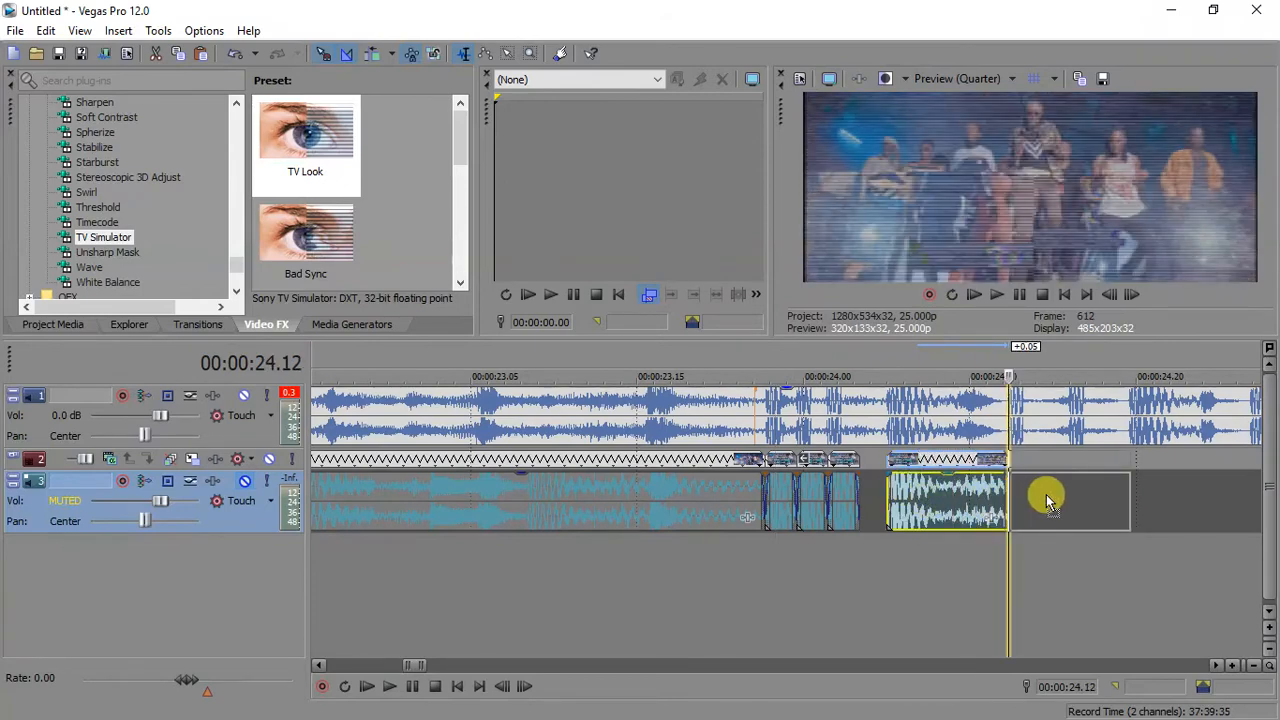
left_click_drag(1047, 500, 1050, 495)
left_click(1070, 465)
key("s")
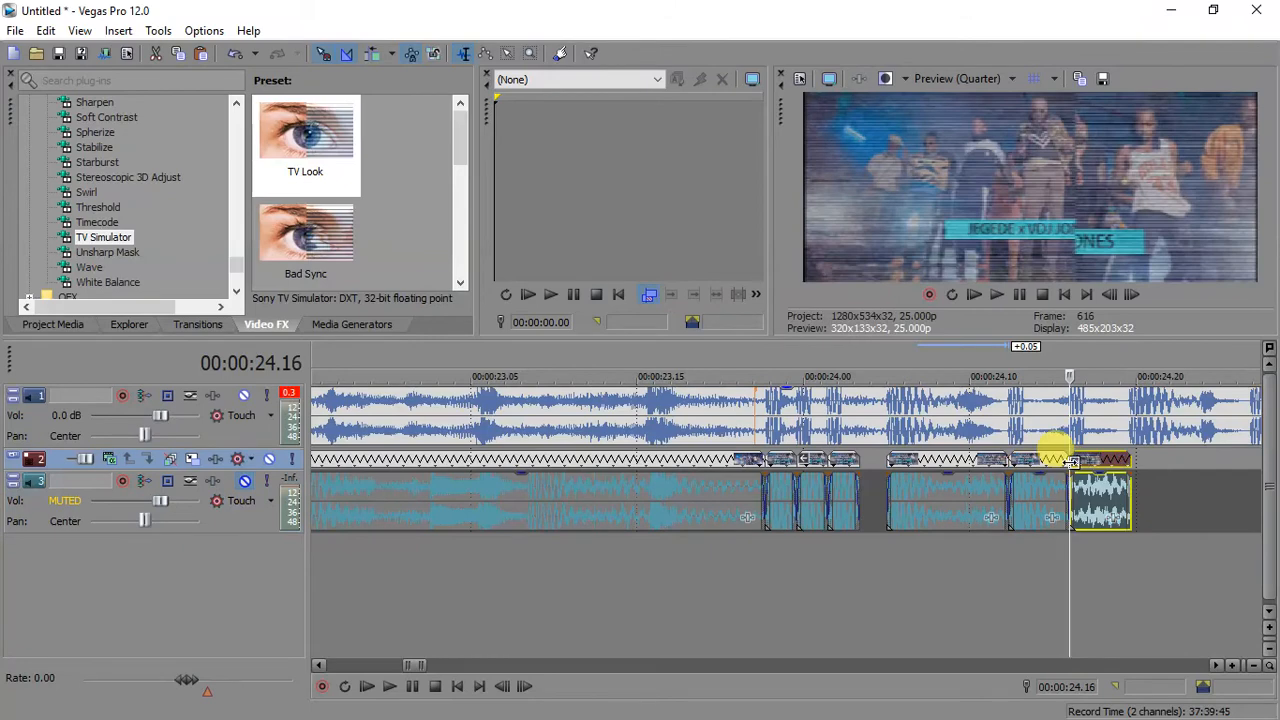
key("Delete")
- Duplicate the short clip twice directly after itself and extend the last copy to 00:00:25.02
left_click(1013, 463)
left_click_drag(1024, 465, 1155, 473)
scroll(1154, 470, "down", 1)
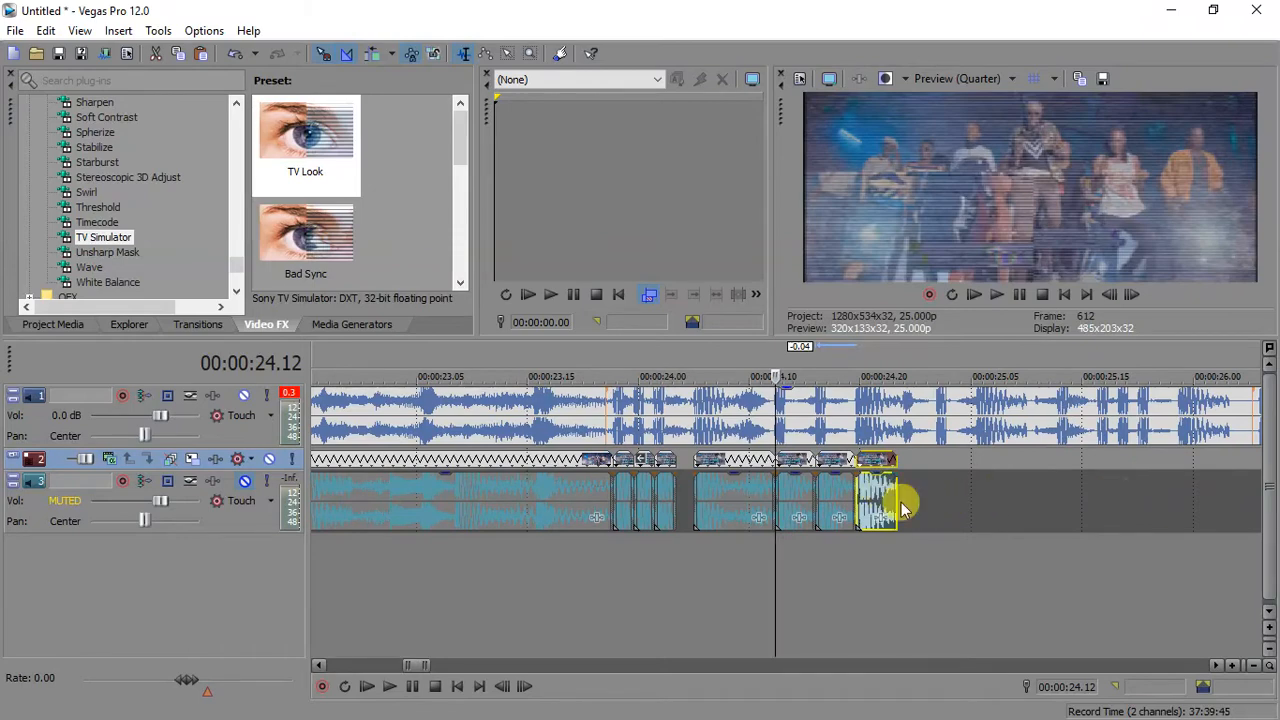
left_click_drag(890, 503, 929, 490)
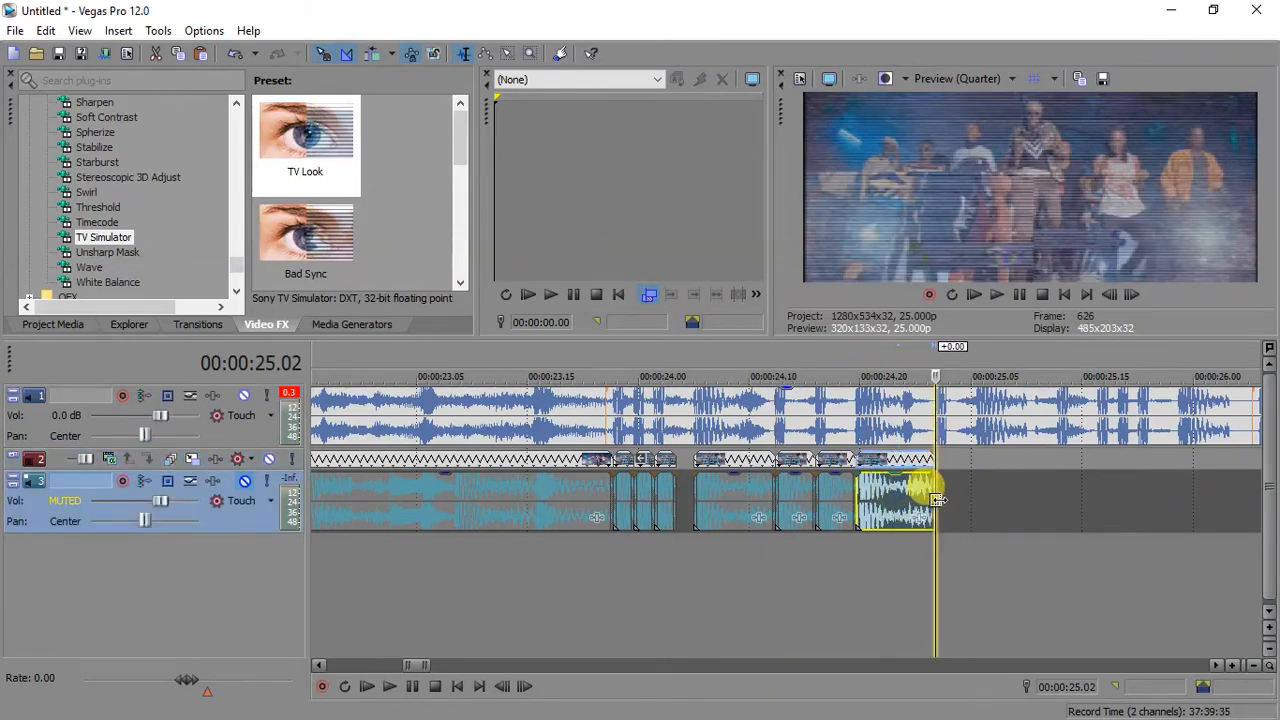
- Copy the short clip and the longer clip back to back after 00:00:25.02, extending the last copy to 00:00:25.13
left_click(829, 462)
left_click_drag(829, 462, 1030, 491)
left_click(969, 488)
left_click(873, 497)
left_click(1056, 497)
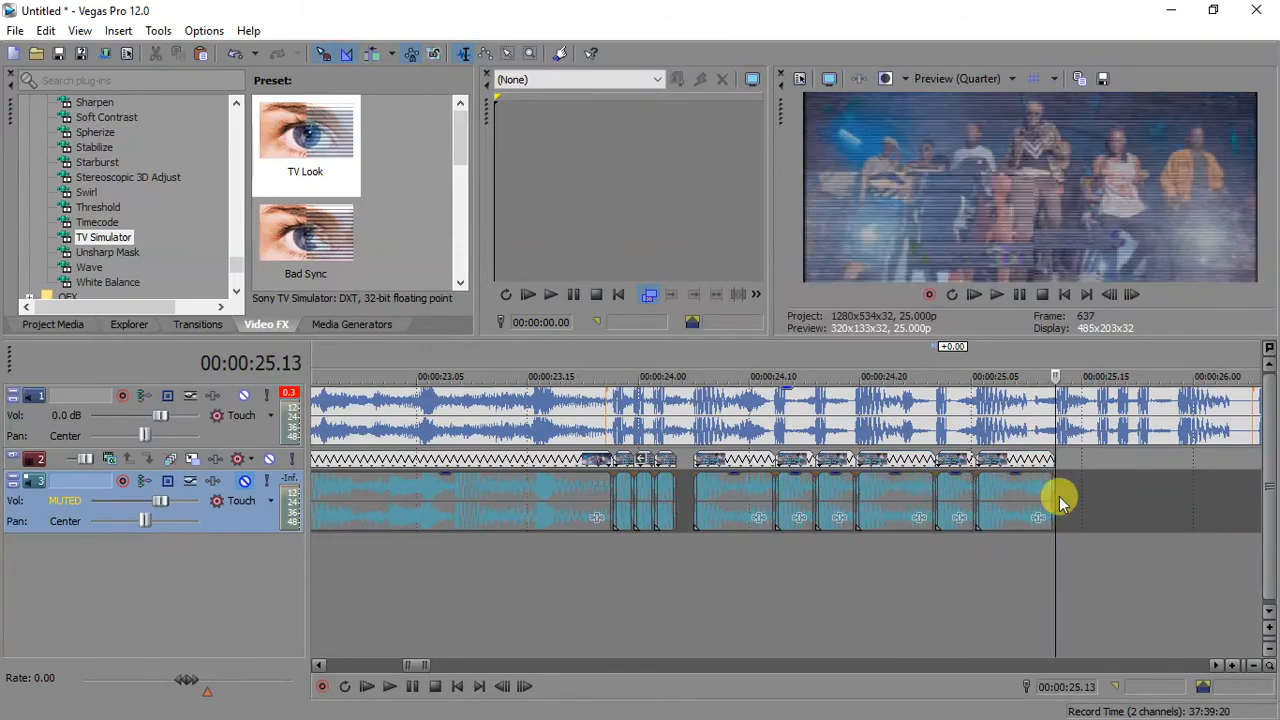
left_click(1043, 492)
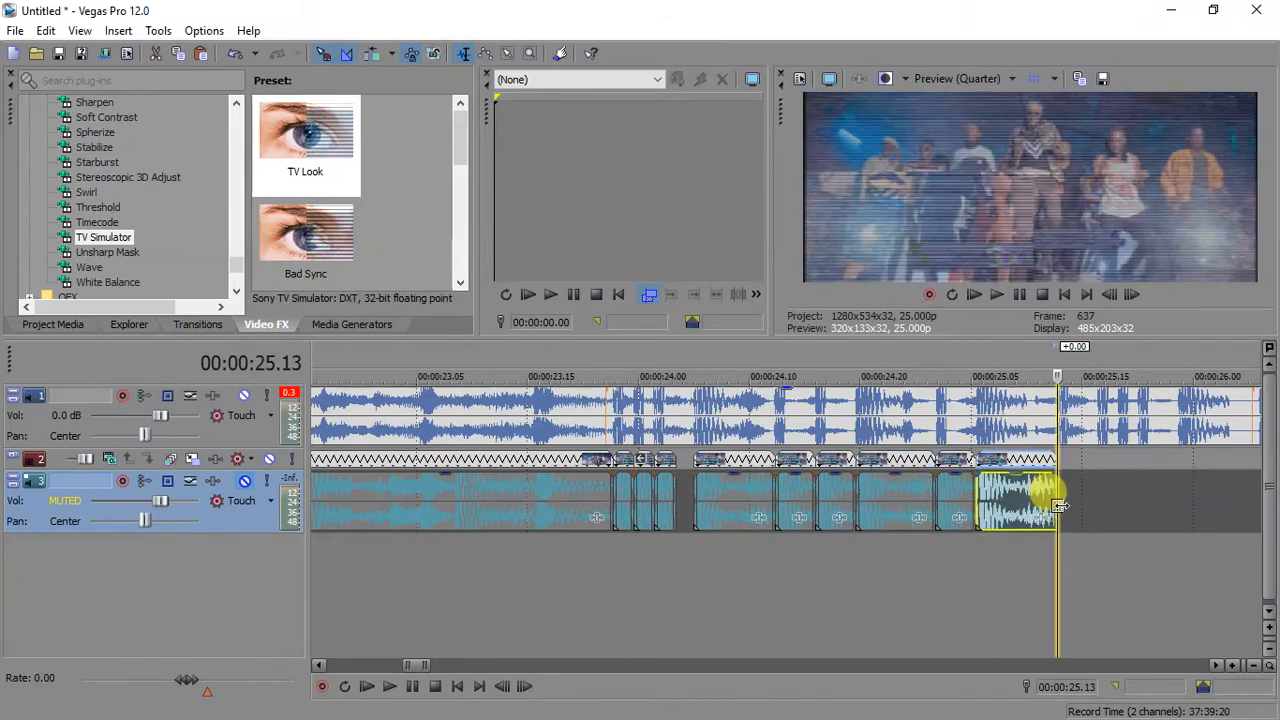
- Add two copies of the short clip after 00:00:25.13, split the second at 00:00:25.18 and delete the remainder
left_click_drag(942, 497, 1116, 455)
scroll(1114, 457, "up", 5)
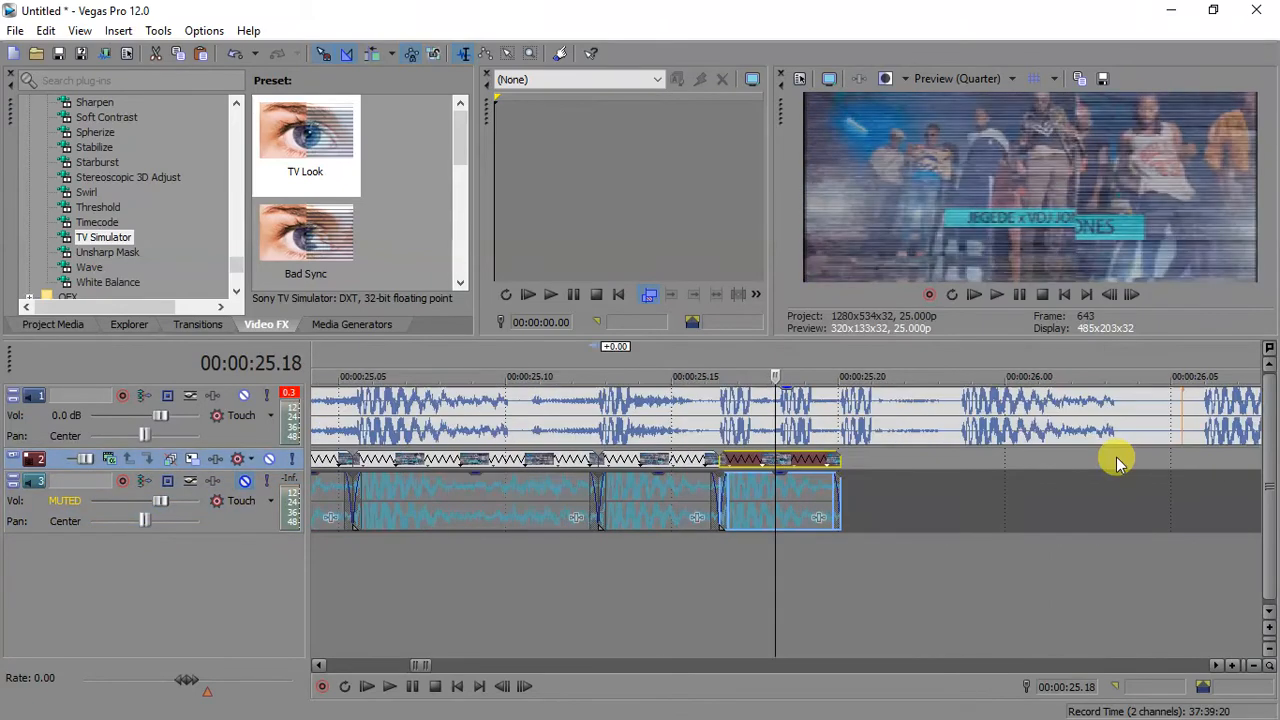
left_click(784, 445)
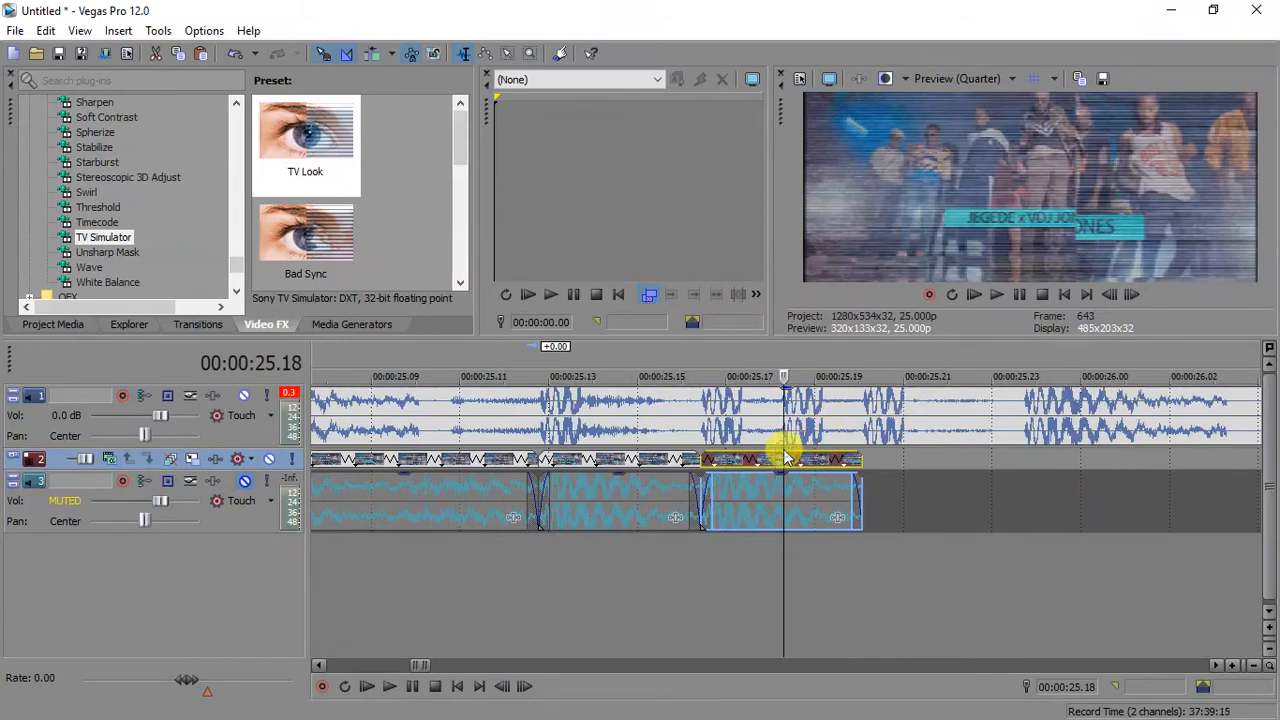
key("s")
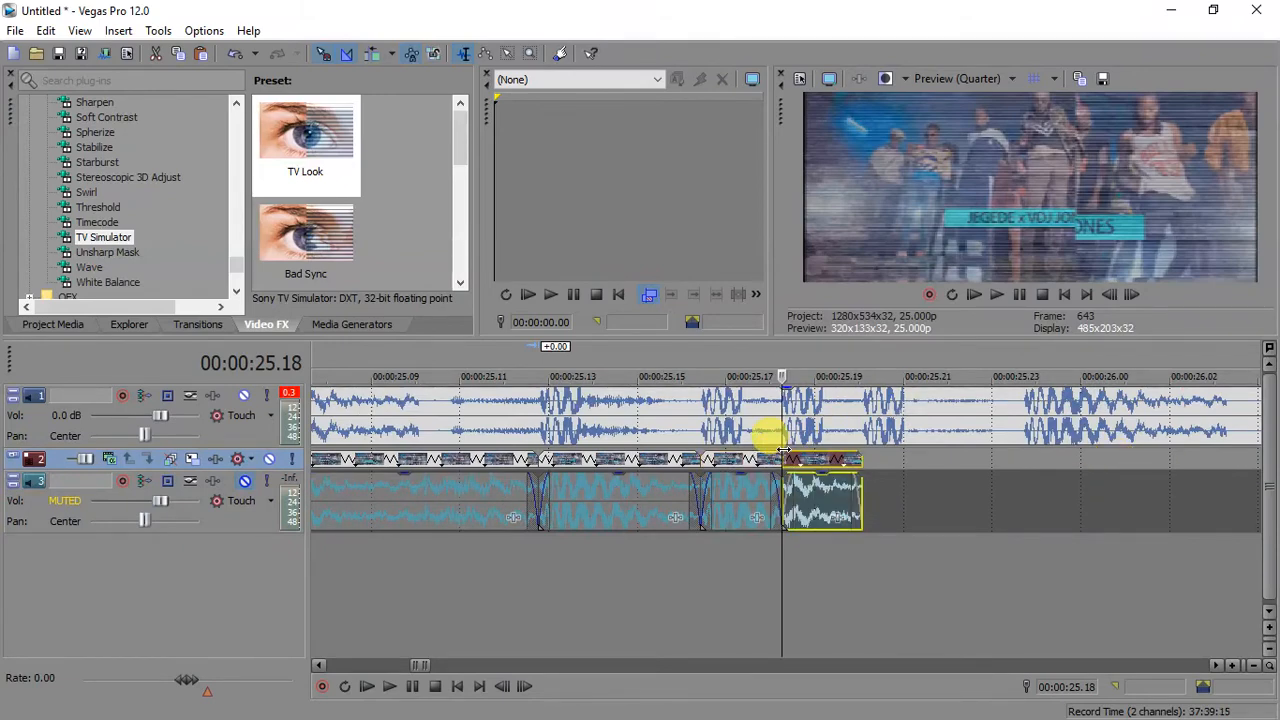
key("Delete")
- Duplicate the shortest clip twice after 00:00:25.18, lengthen the second copy to the next beat and add a longer copy ending at 00:00:26.06
scroll(784, 449, "down", 2)
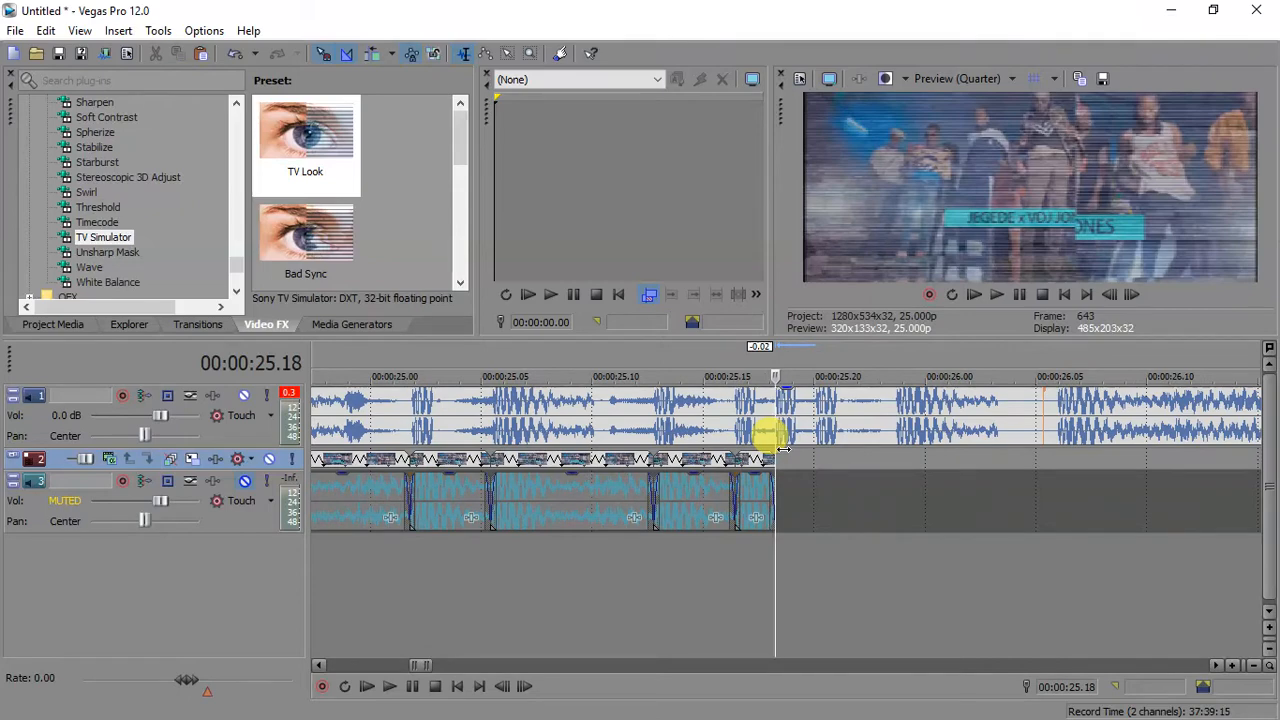
scroll(783, 449, "down", 1)
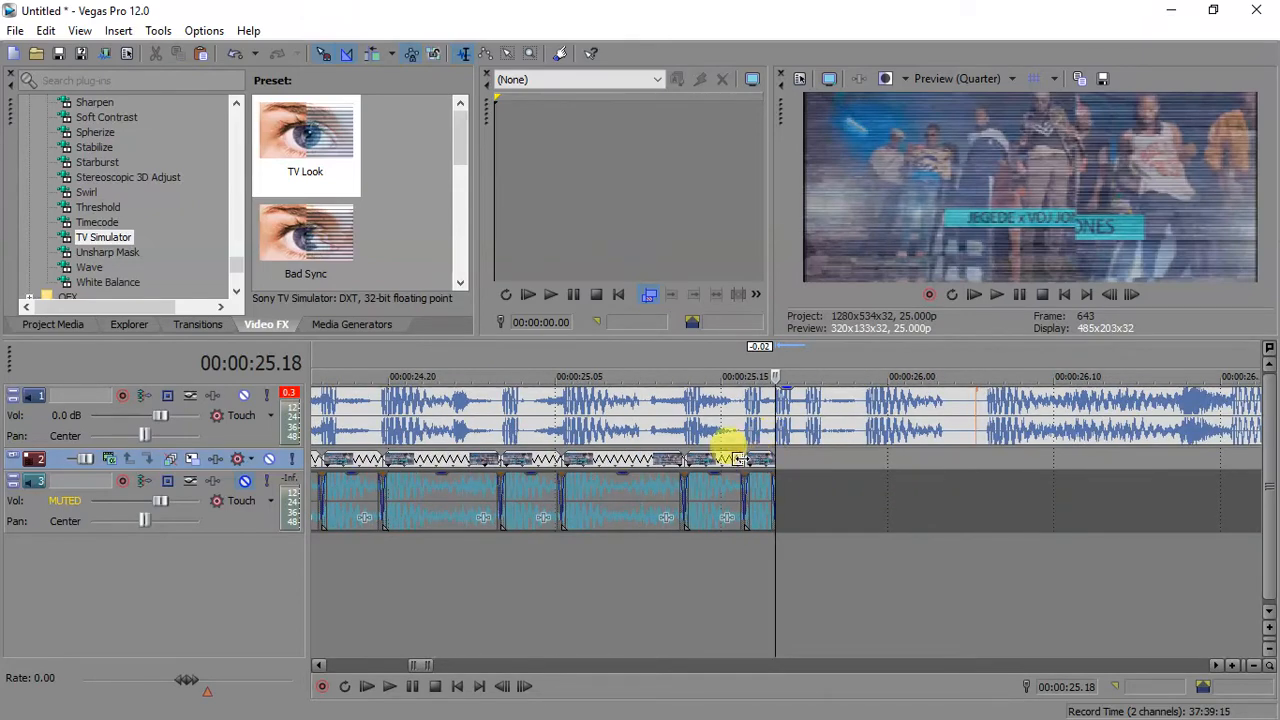
left_click(744, 460)
left_click_drag(754, 463, 791, 457)
right_click(791, 457)
left_click(835, 472)
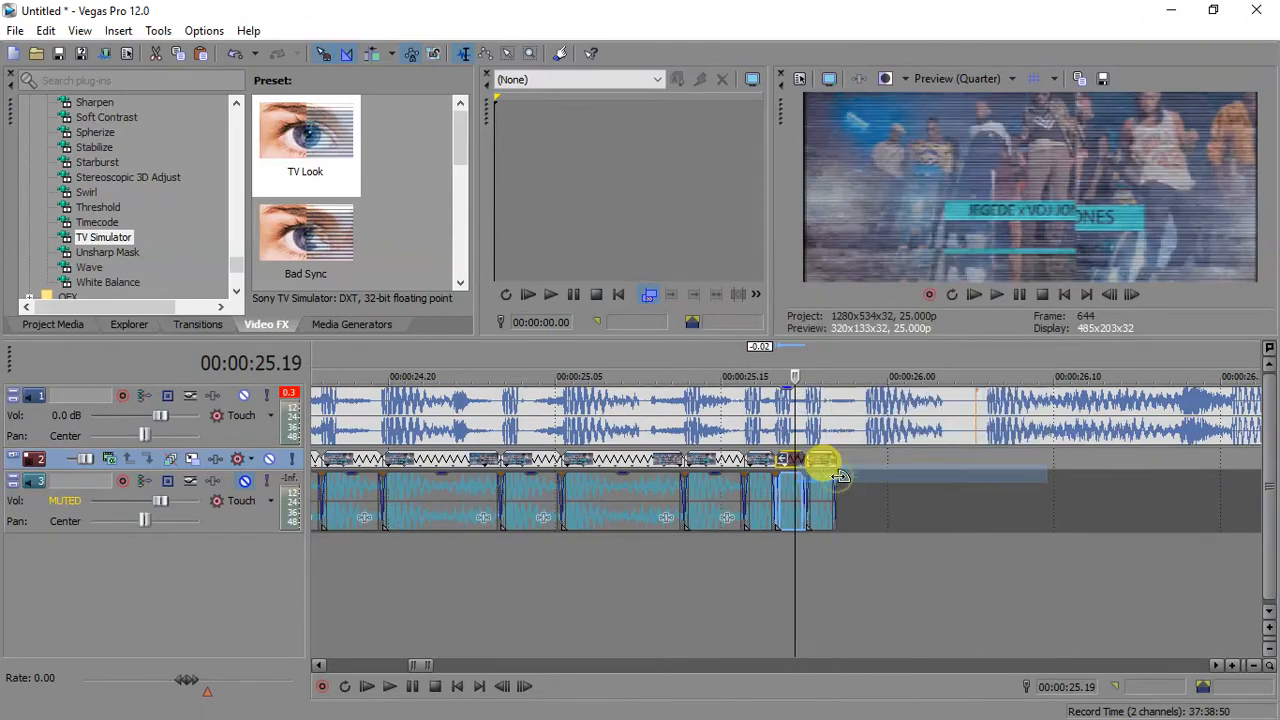
left_click_drag(835, 495, 985, 497)
left_click(865, 497)
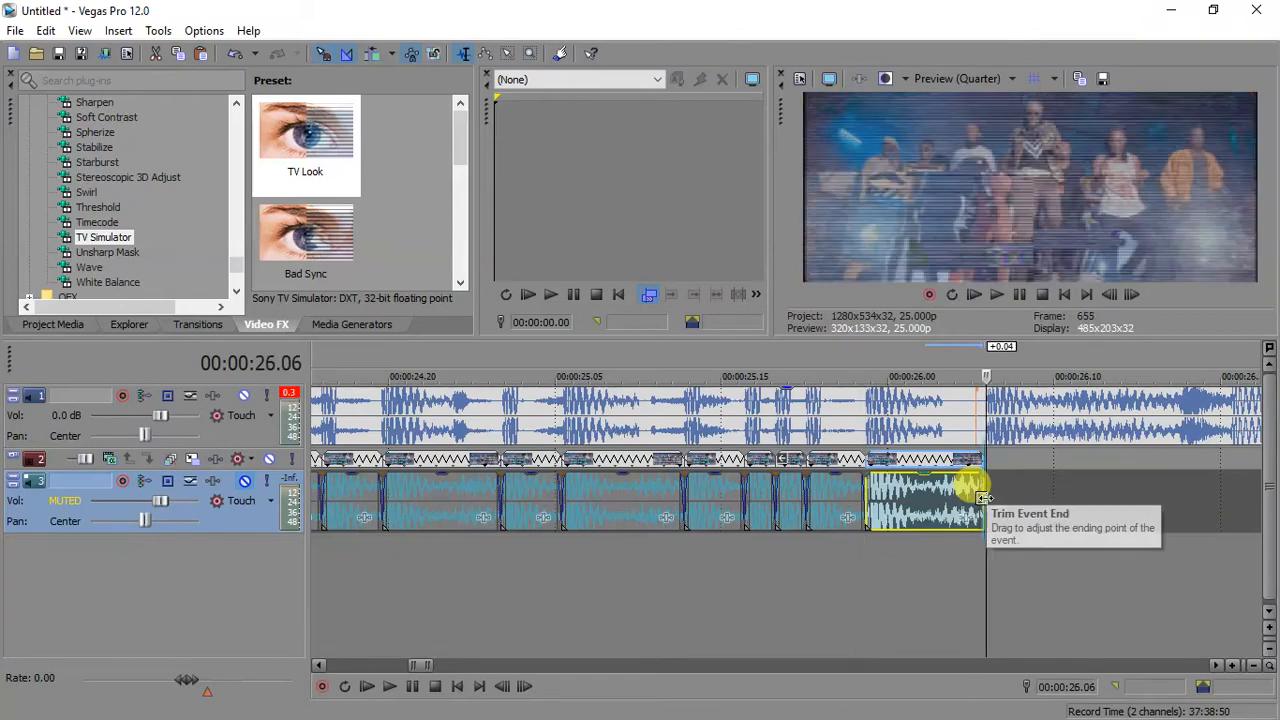
- Briefly play the song from 00:00:26.06, where the clips on the video track end
scroll(993, 498, "down", 3)
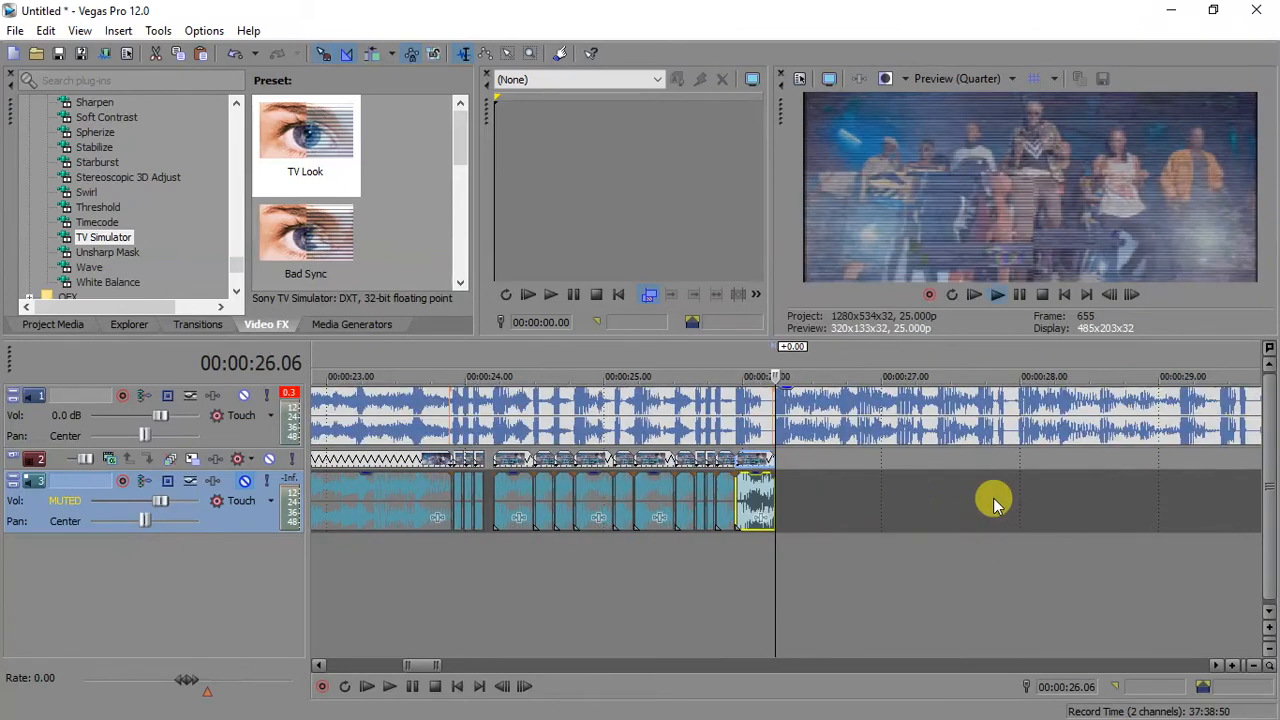
key("space")
key("space")
scroll(993, 498, "down", 3)
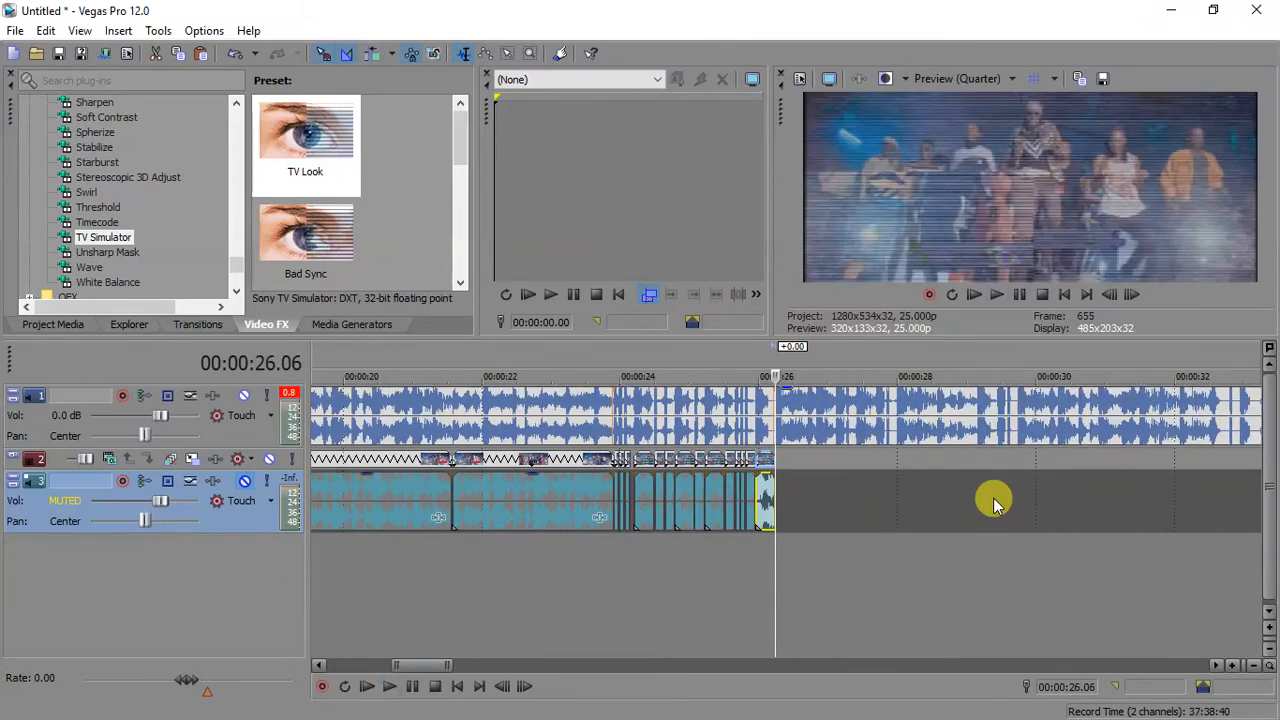
key("Right")
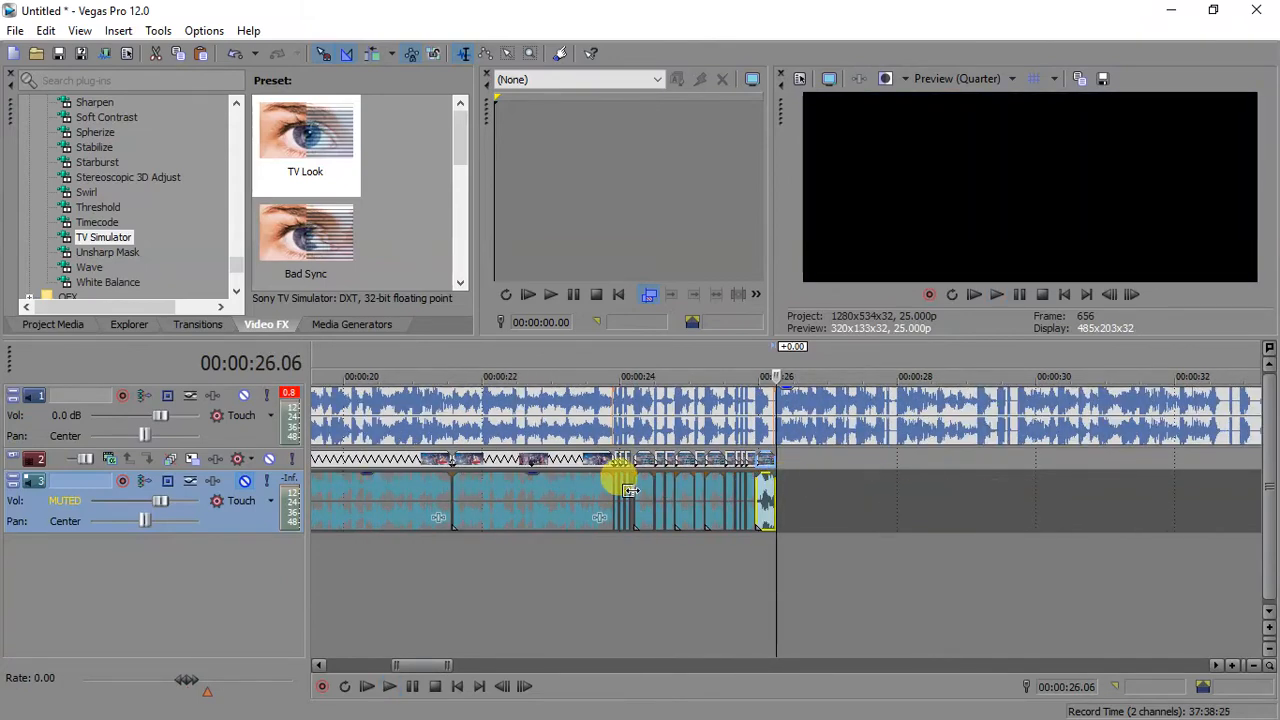
- Try copying the long clip that starts at 00:00:21.14 to the end of the video track, and undo it
left_click(520, 503)
left_click_drag(835, 512, 871, 502)
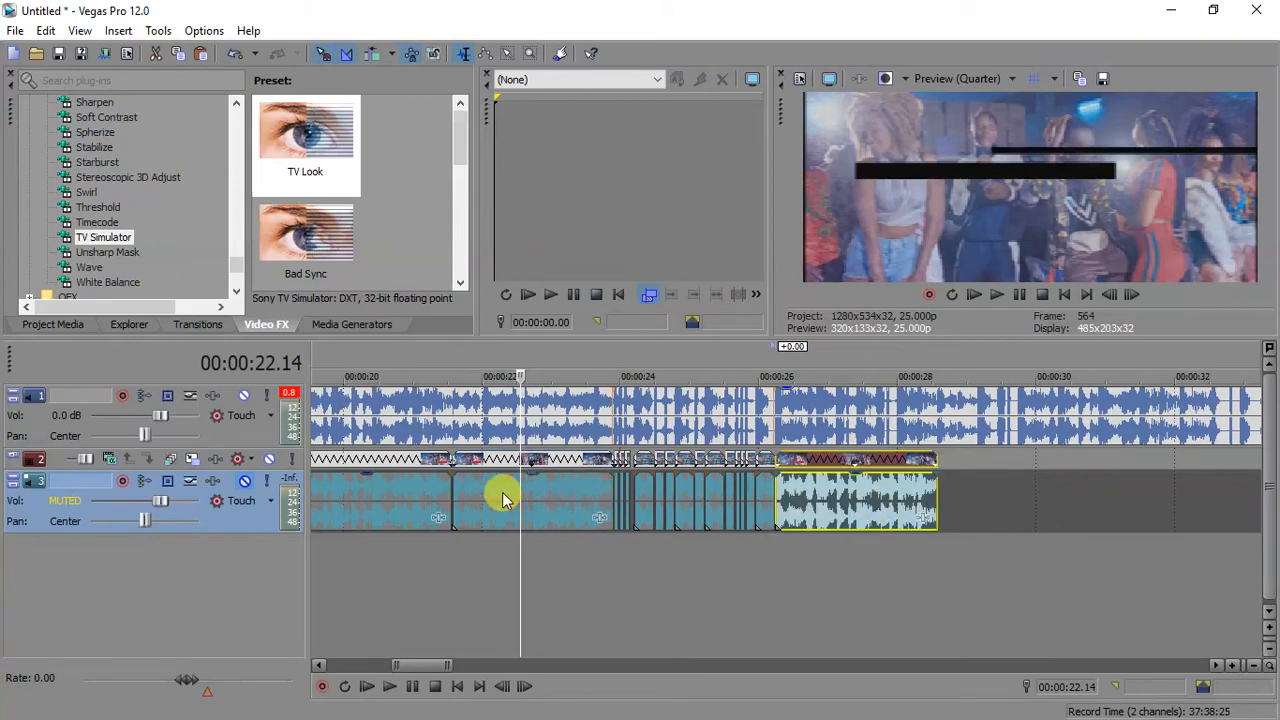
left_click(450, 493)
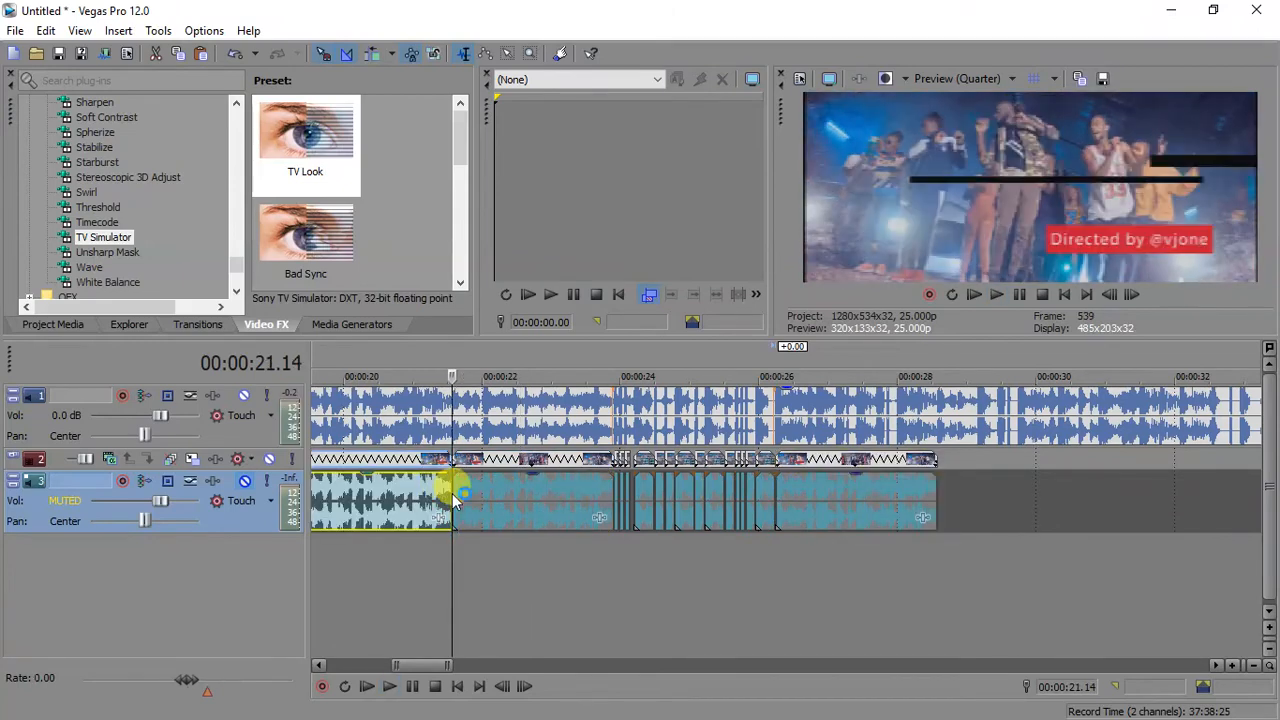
key("ctrl+z")
- Play the long clip around 00:00:18.15 to find the beat and split it on the beat at 00:00:19.06
scroll(466, 519, "down", 1)
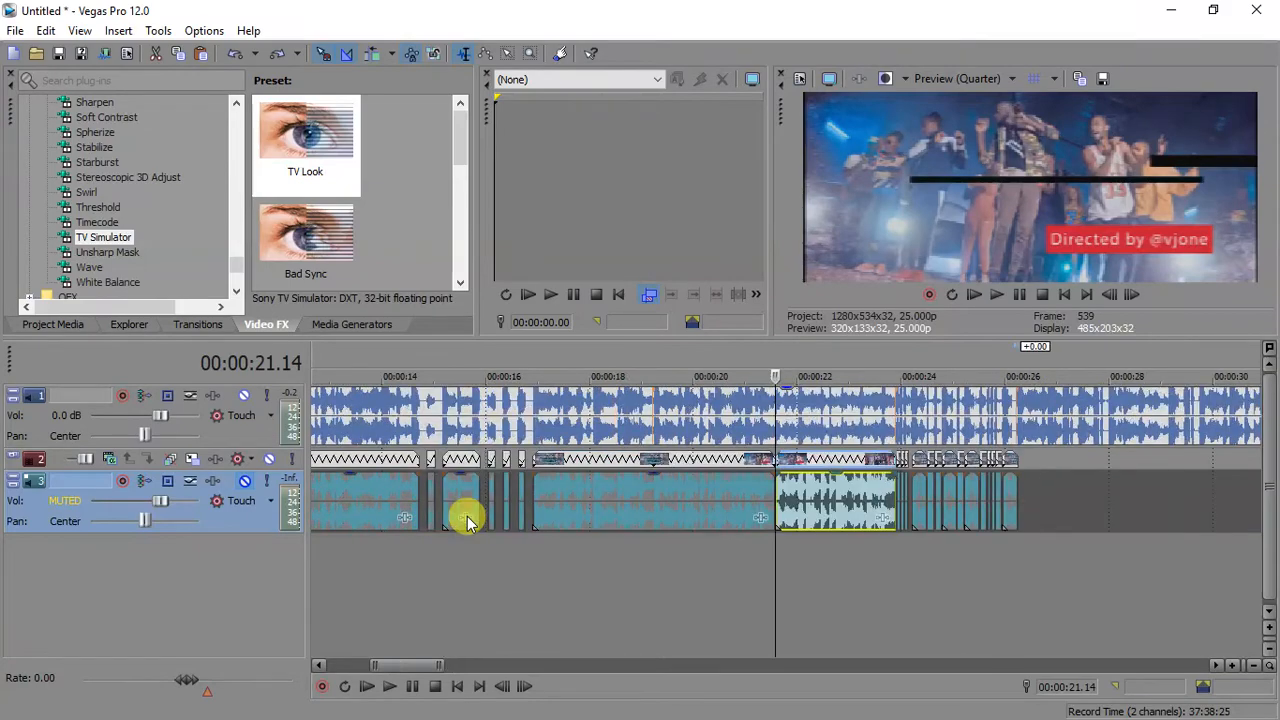
left_click(602, 512)
key("space")
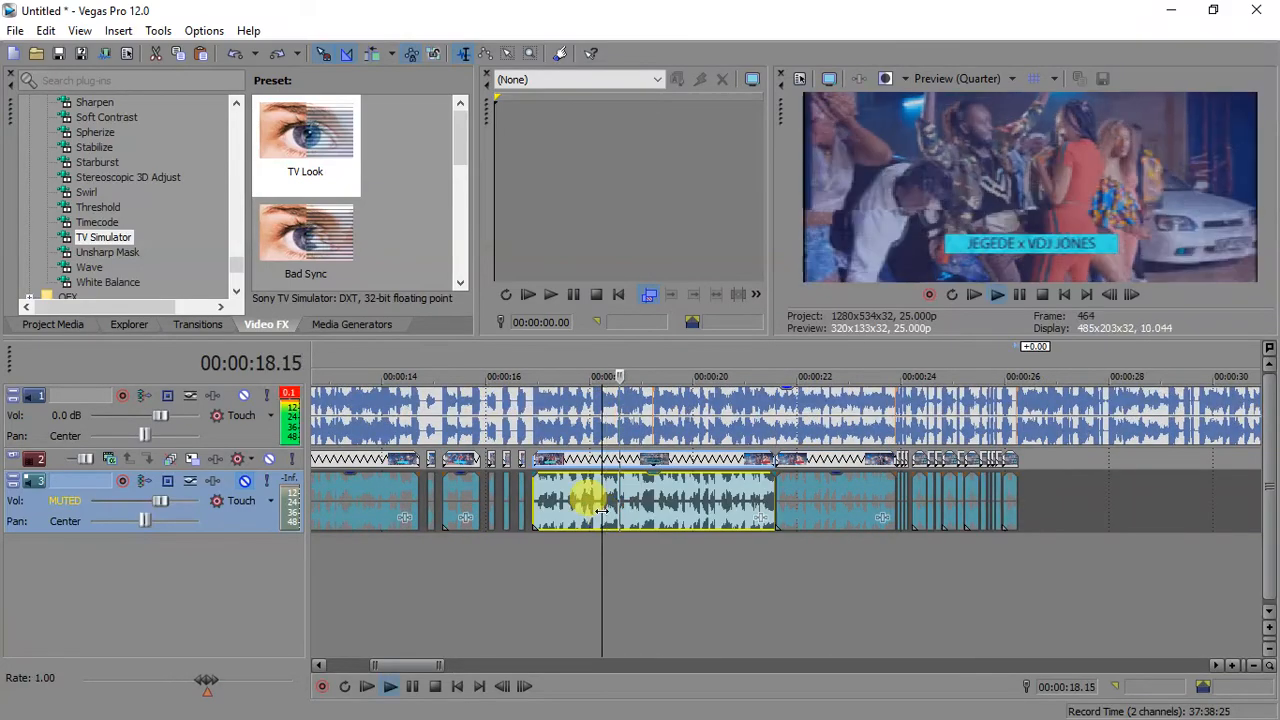
key("space")
left_click(653, 462)
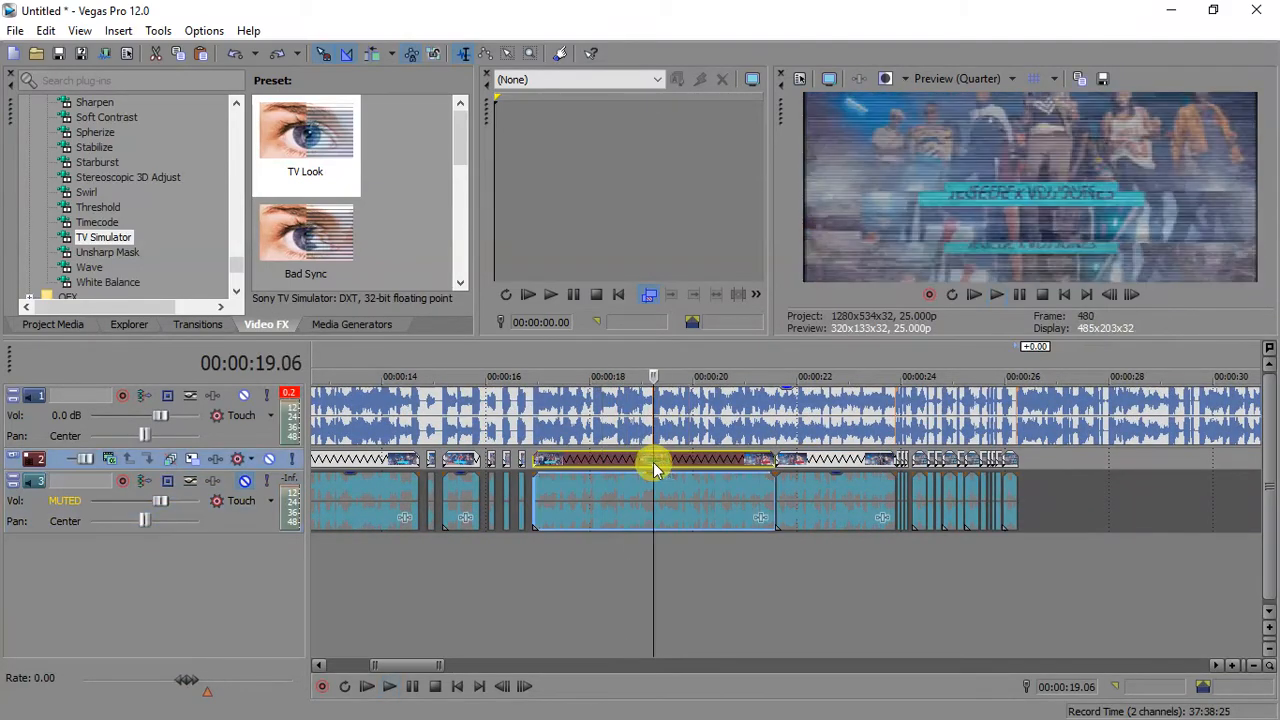
scroll(653, 462, "up", 1)
scroll(653, 462, "up", 5)
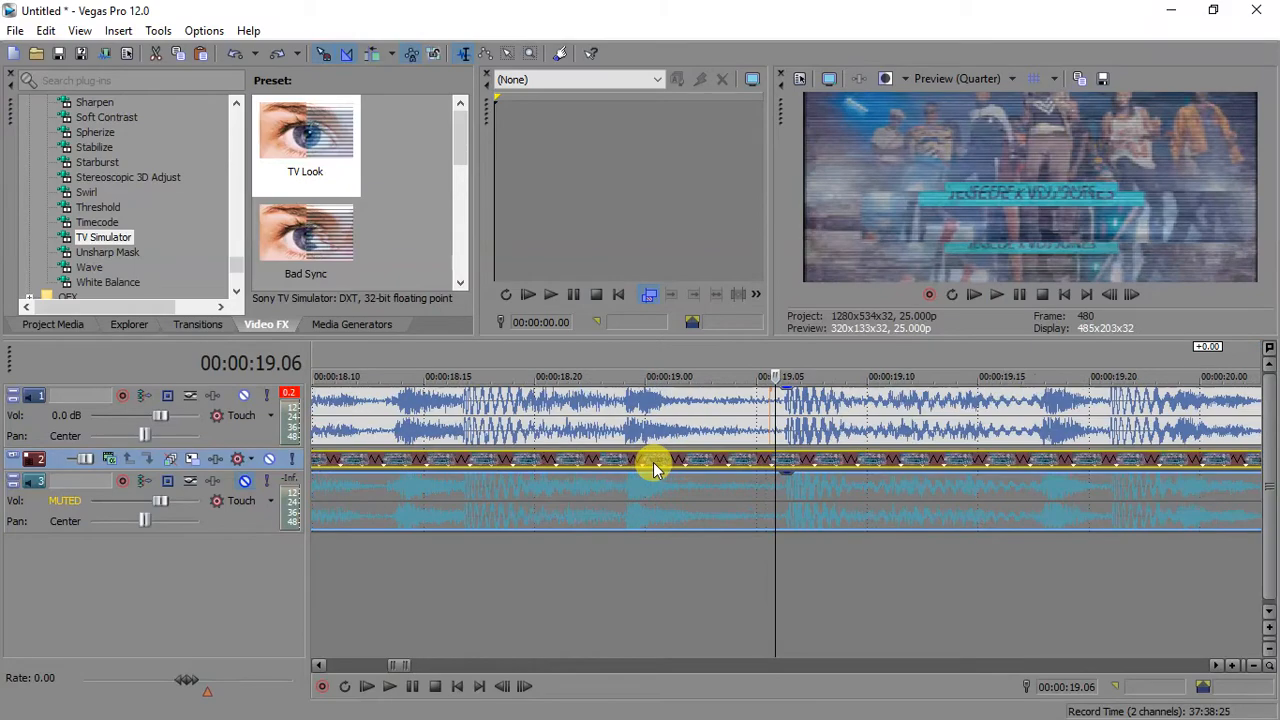
left_click(790, 461)
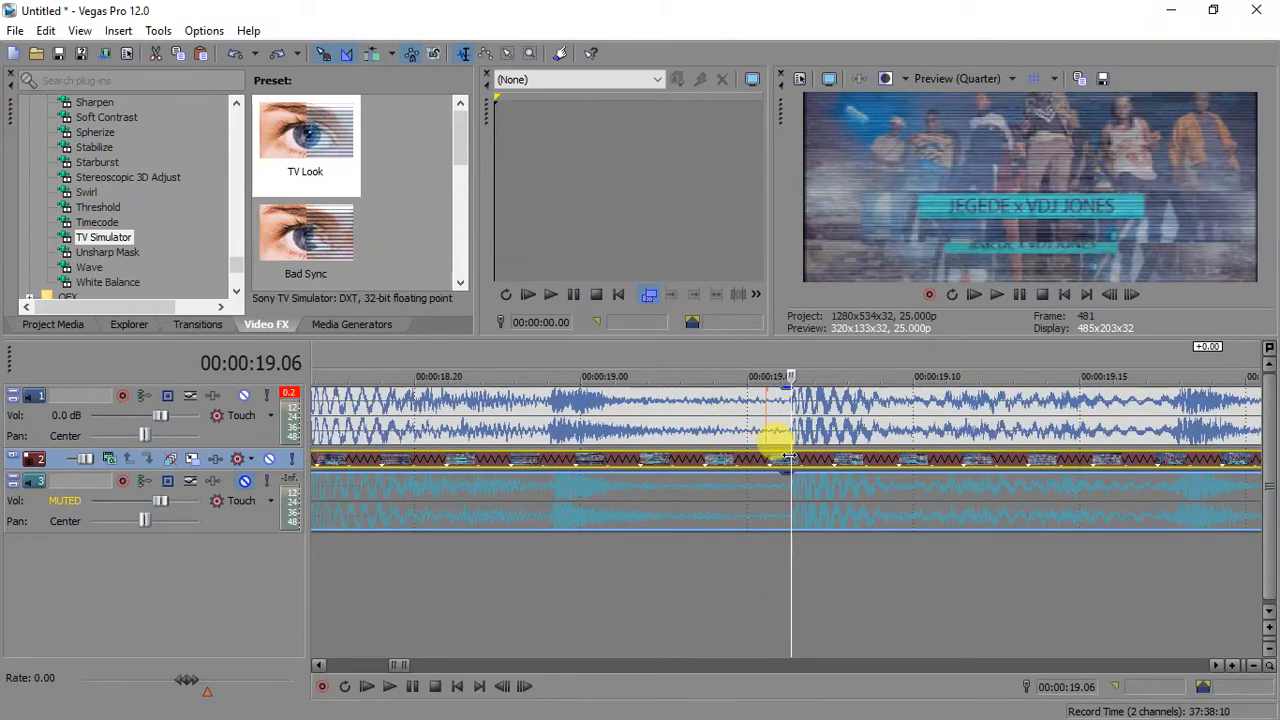
key("s")
- Copy the clip that starts at the 00:00:19.06 split to the end of the video track at 00:00:26.06
scroll(789, 457, "down", 6)
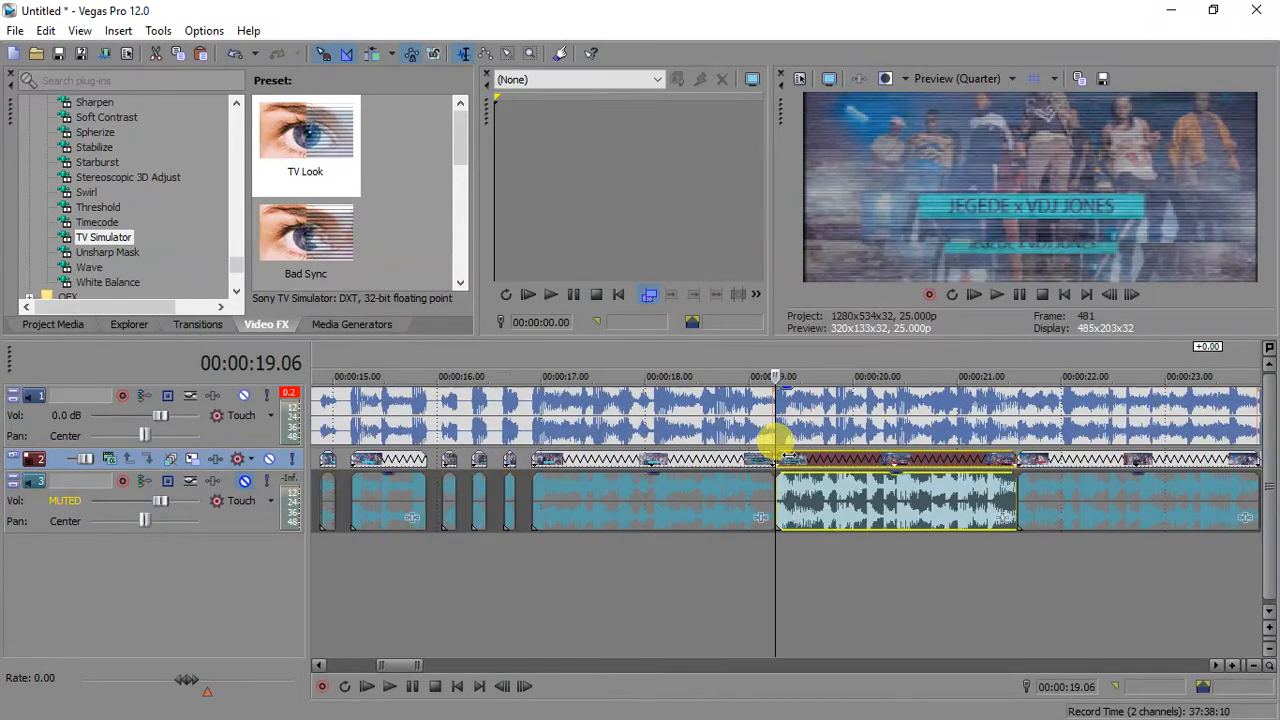
scroll(789, 457, "down", 3)
left_click_drag(840, 505, 1200, 490)
left_click(1142, 488)
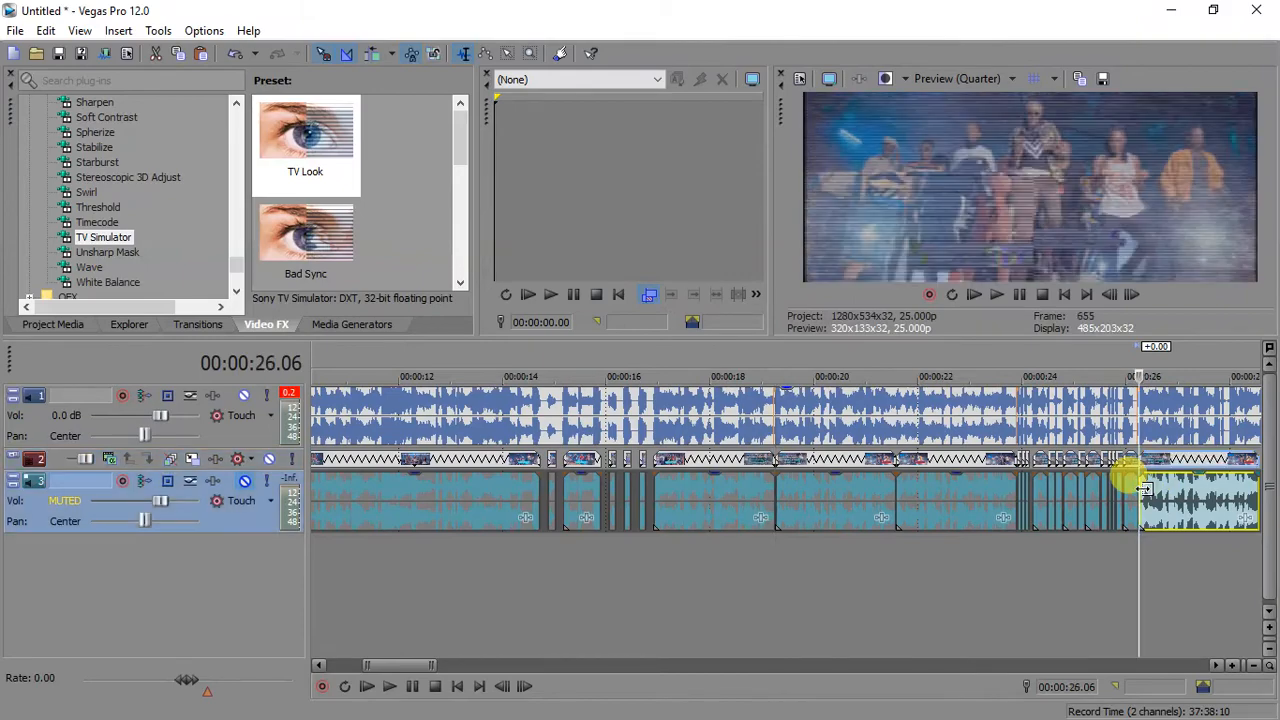
- Shift the copied clip at 00:00:26.06 slightly later to match the beat and extend the preceding clip to meet it
scroll(1144, 488, "up", 10)
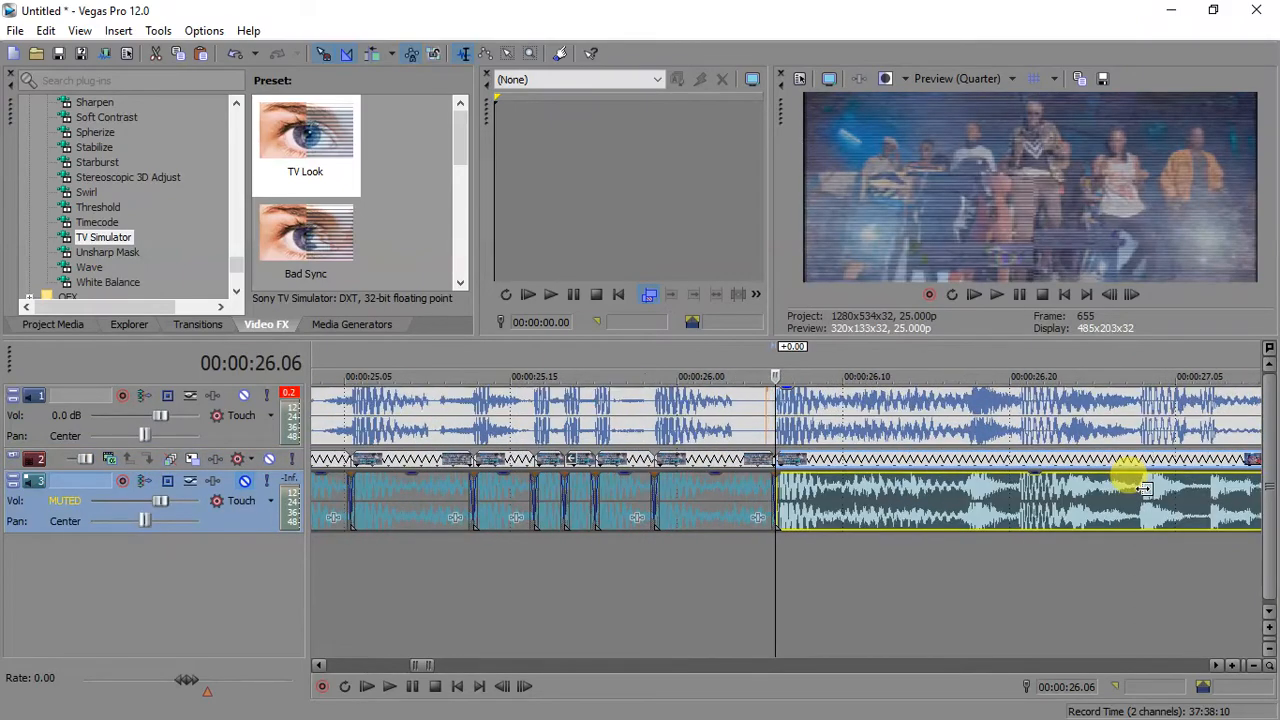
scroll(1144, 488, "up", 6)
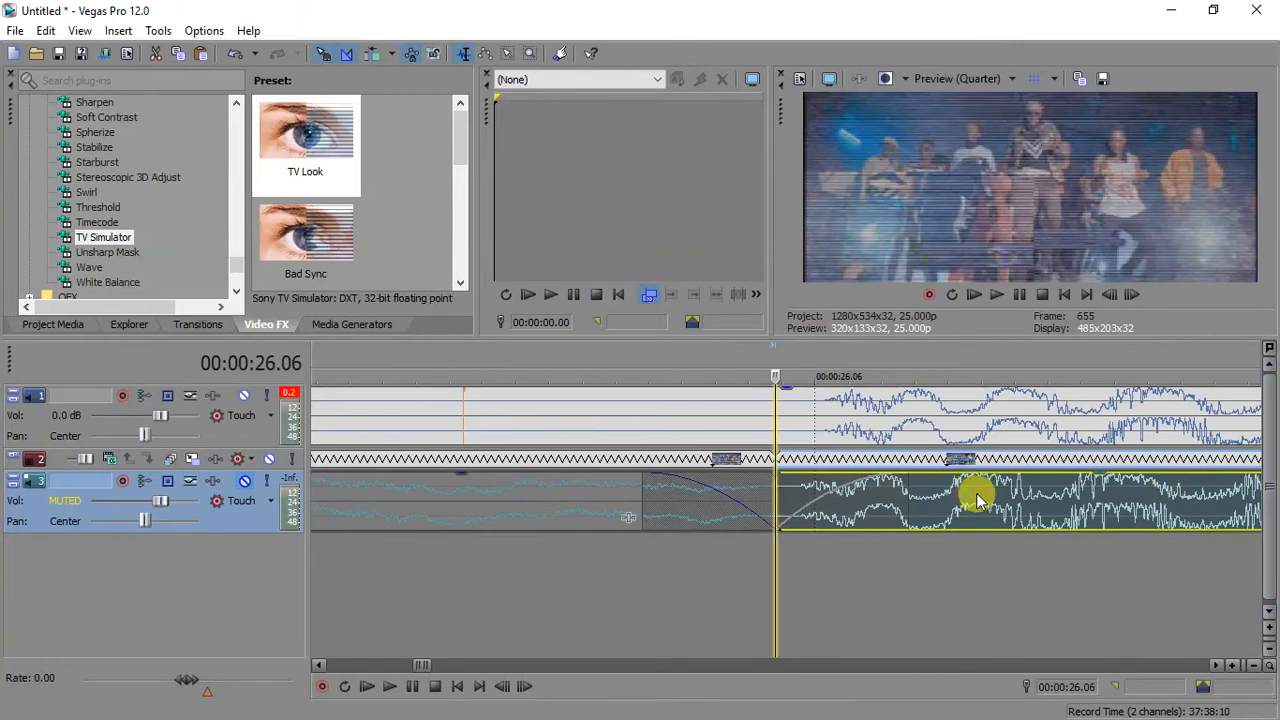
left_click_drag(976, 493, 998, 493)
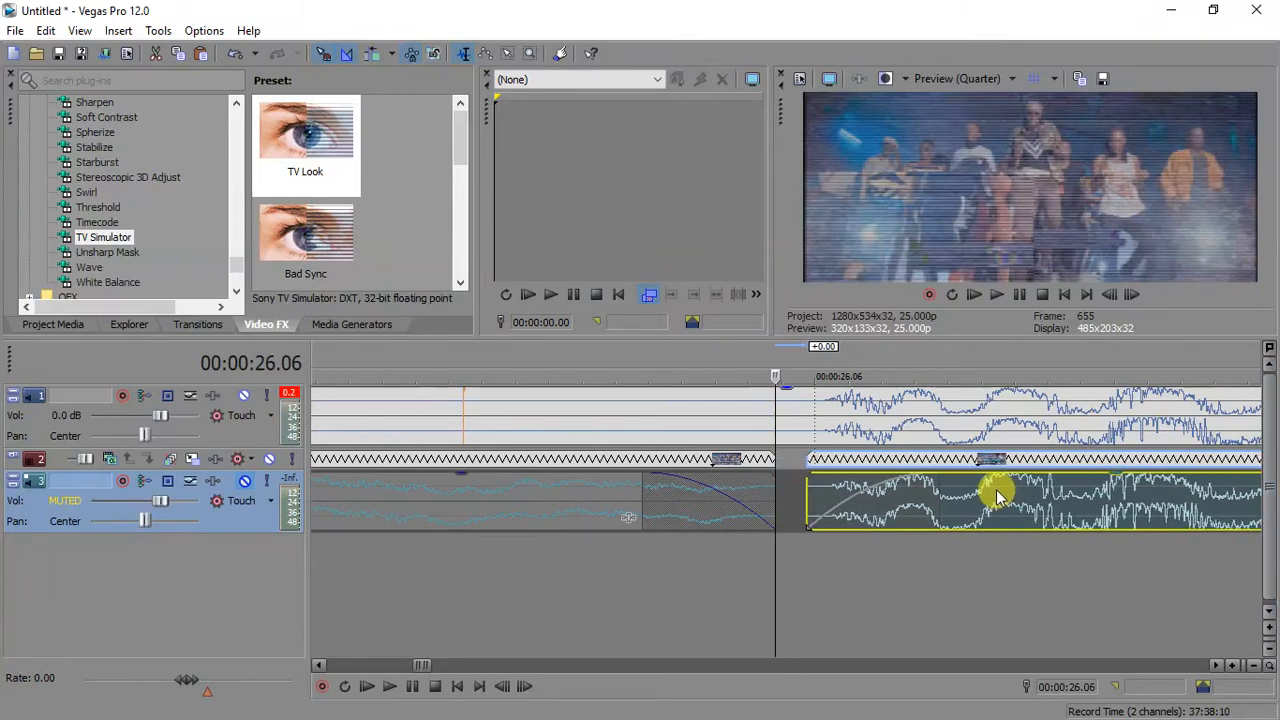
left_click_drag(775, 496, 798, 492)
scroll(798, 492, "up", 5)
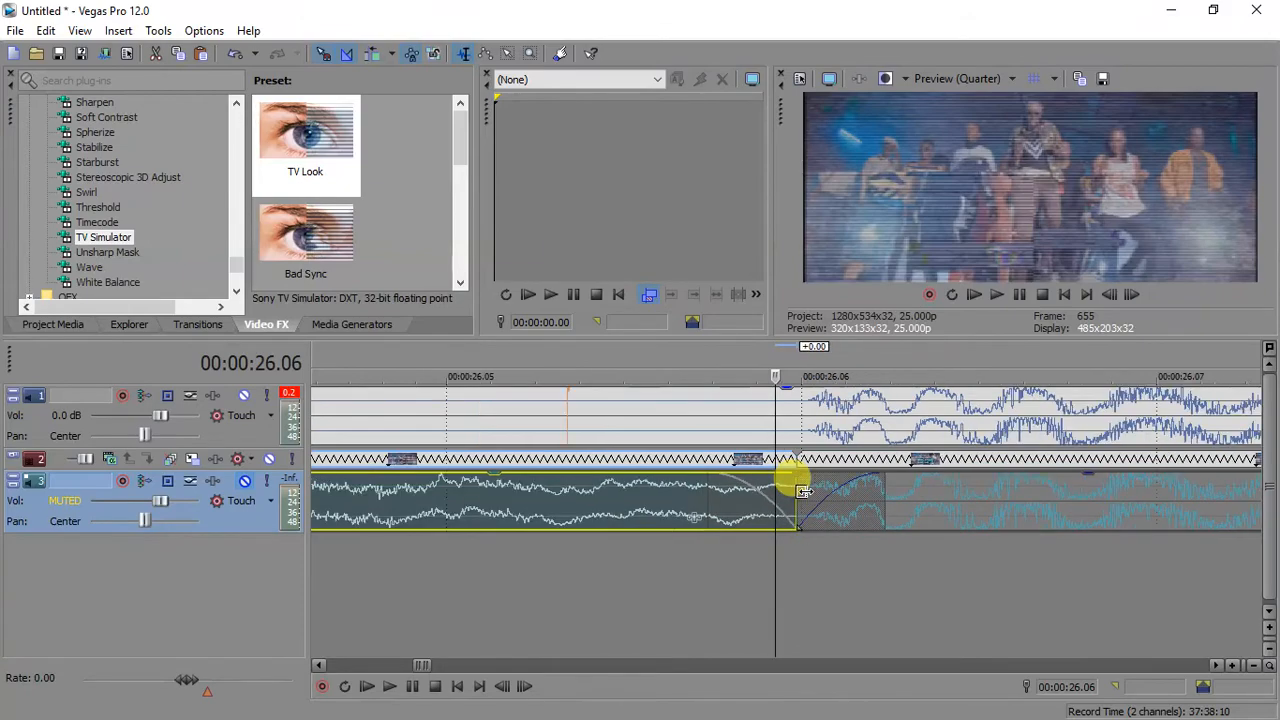
- Extend the short clip ending at 00:00:24.03 to close the gap before the next clip
scroll(803, 491, "down", 6)
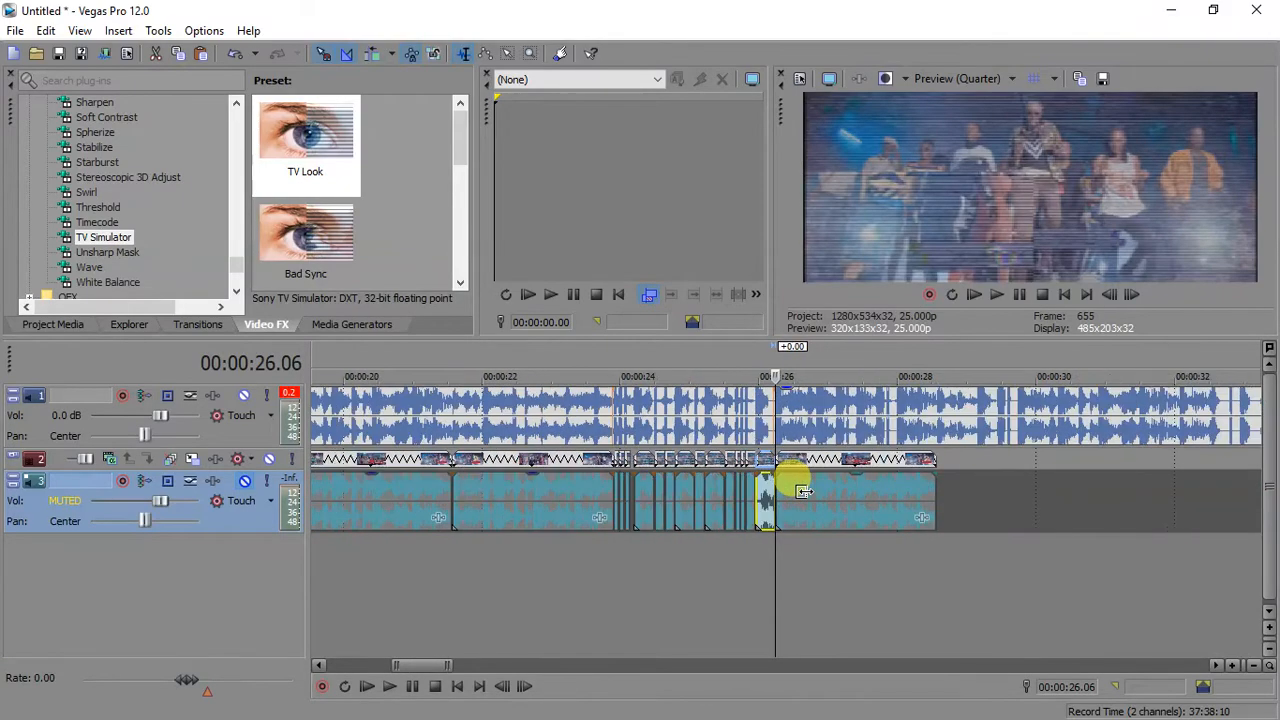
left_click(622, 492)
scroll(627, 498, "up", 2)
scroll(620, 492, "up", 4)
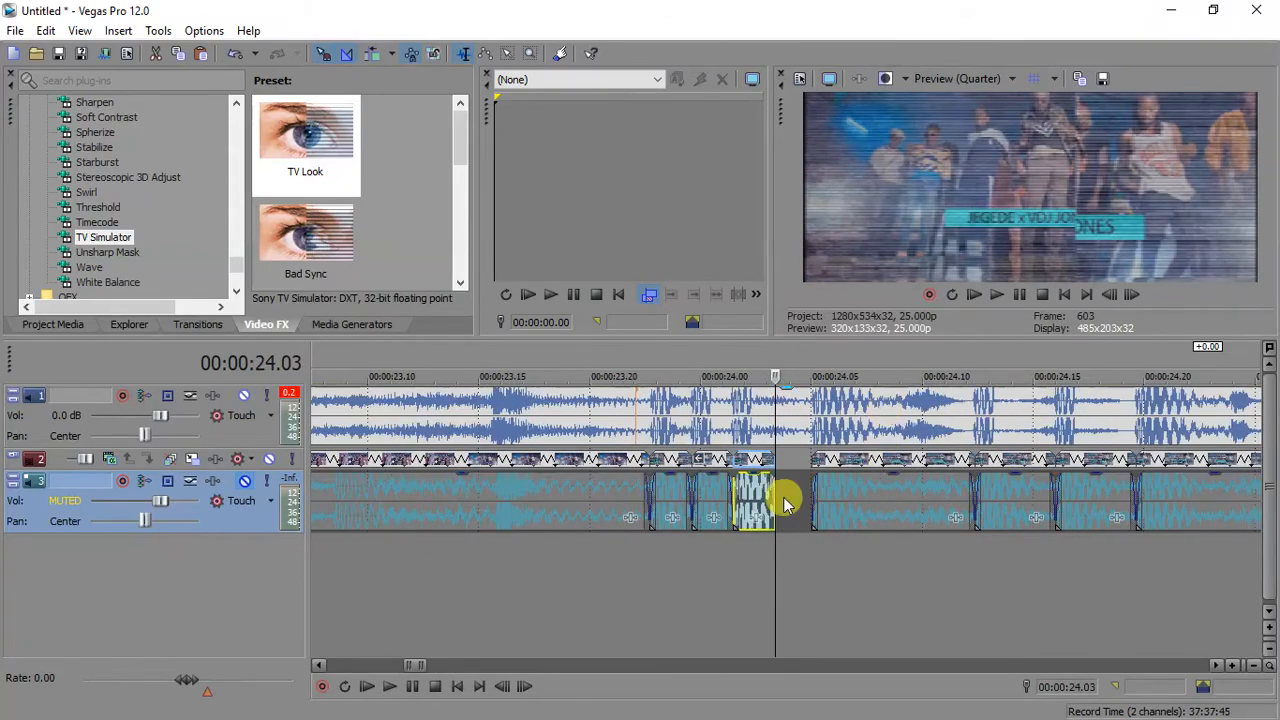
scroll(810, 494, "down", 5)
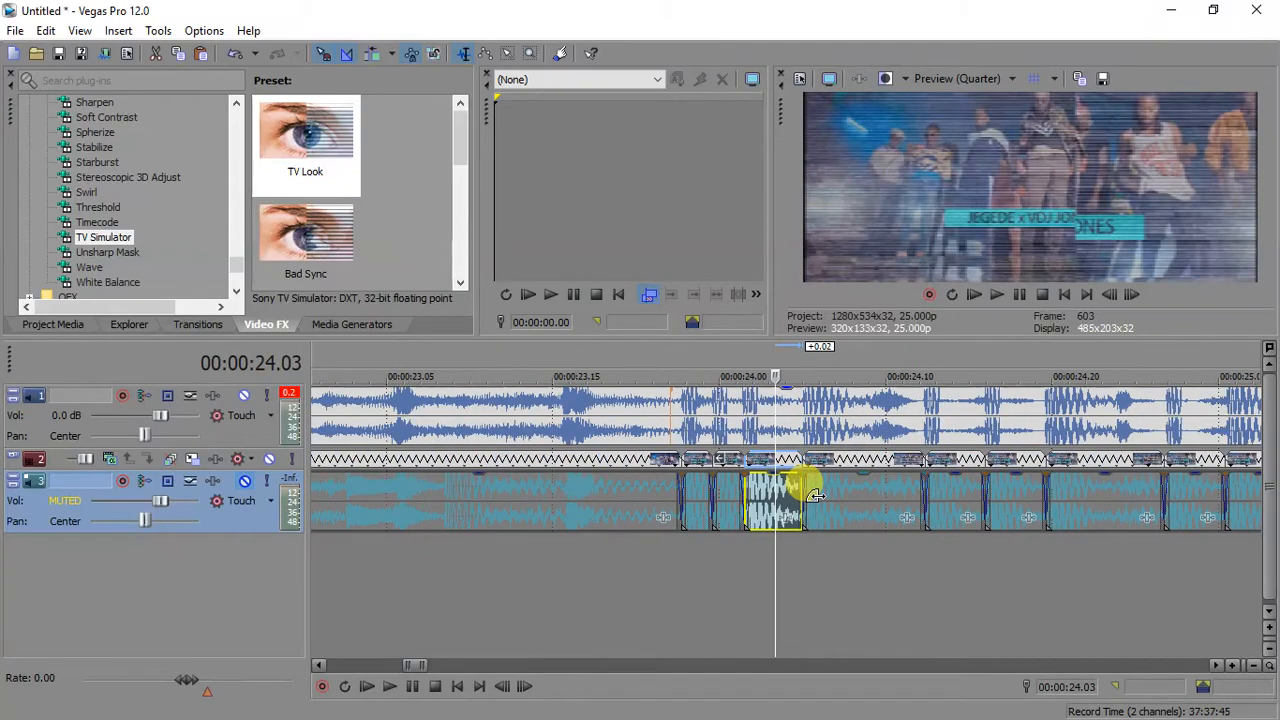
scroll(815, 496, "down", 4)
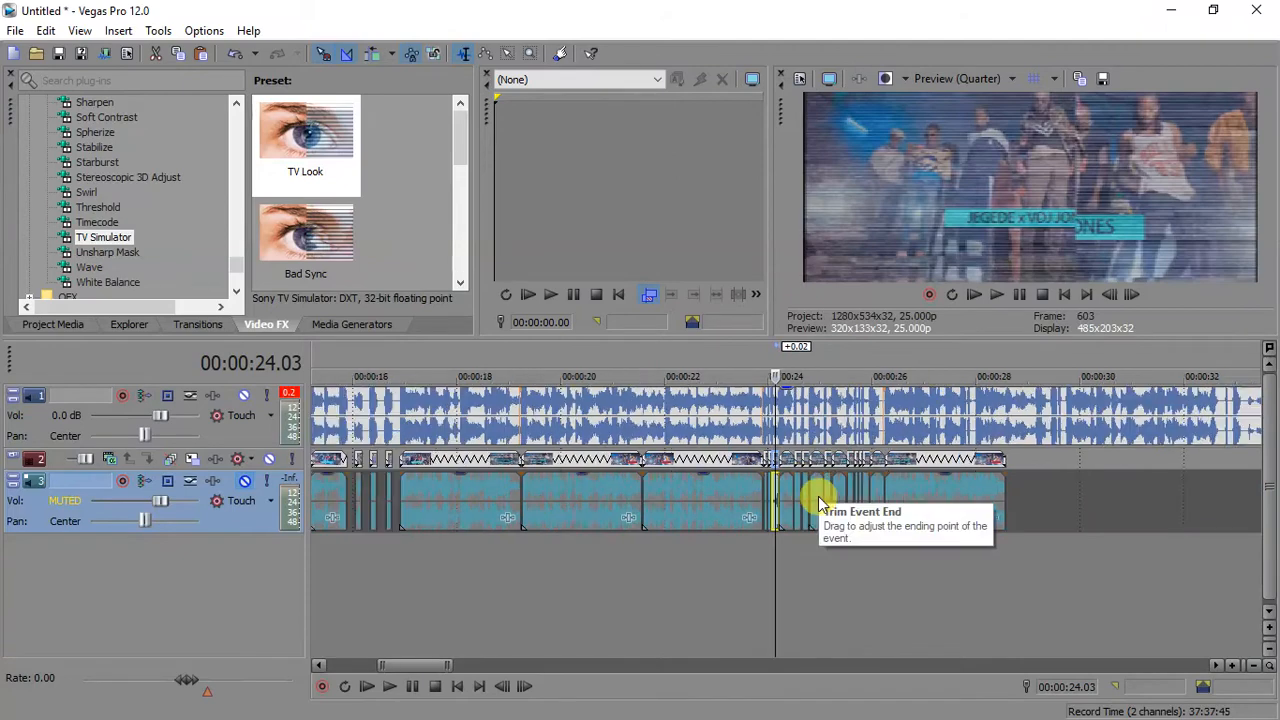
- Play back the edited sequence from 00:00:12.16 through to the last clip to check the beat sync
left_click(370, 562)
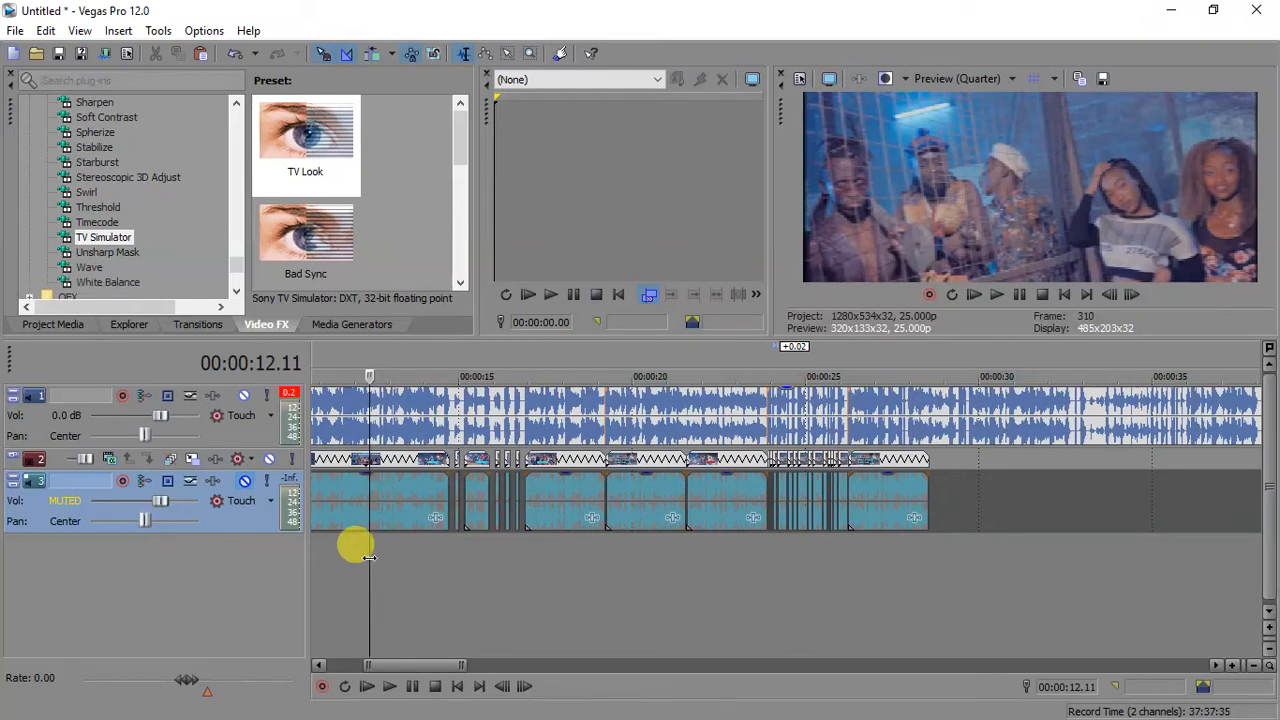
left_click(377, 535)
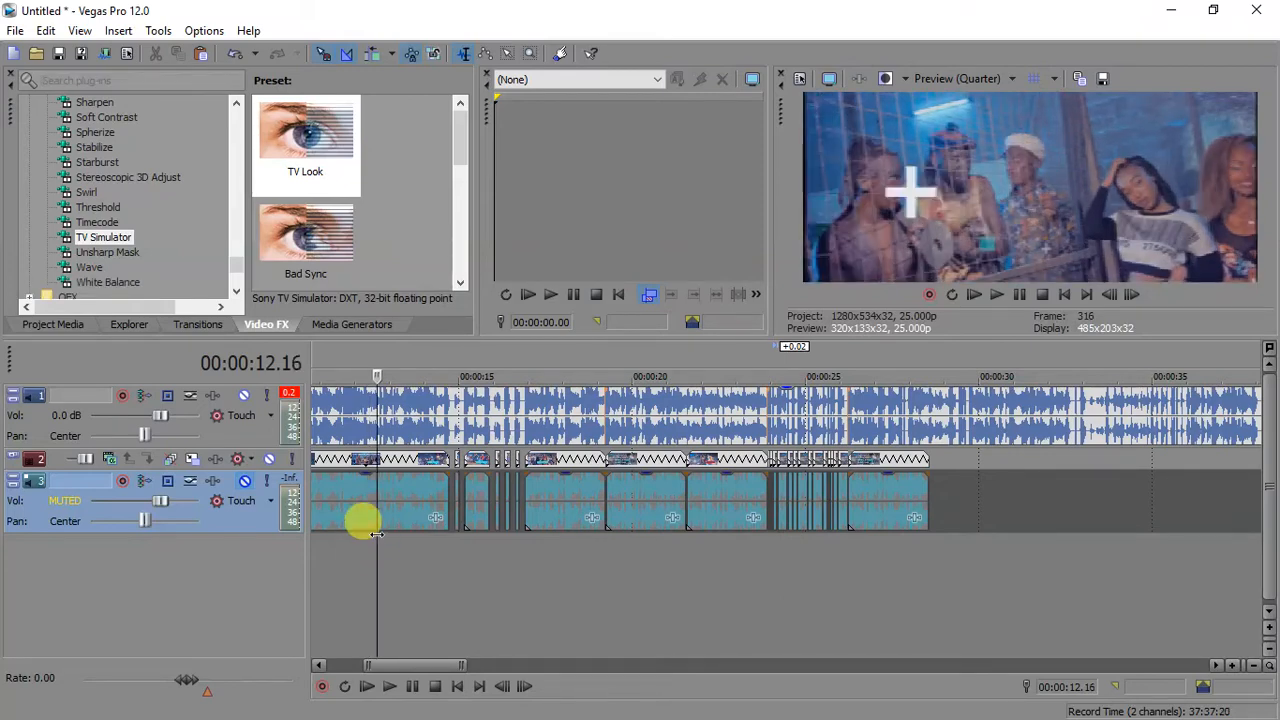
key("space")
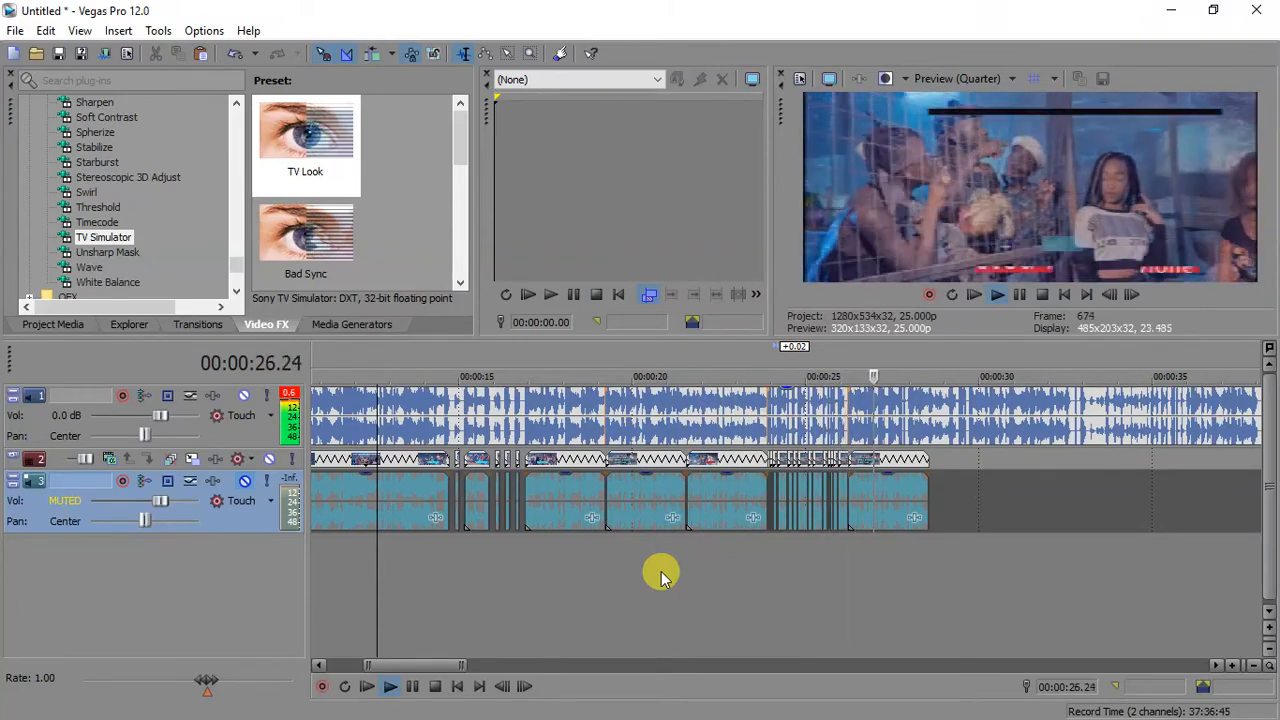
key("space")
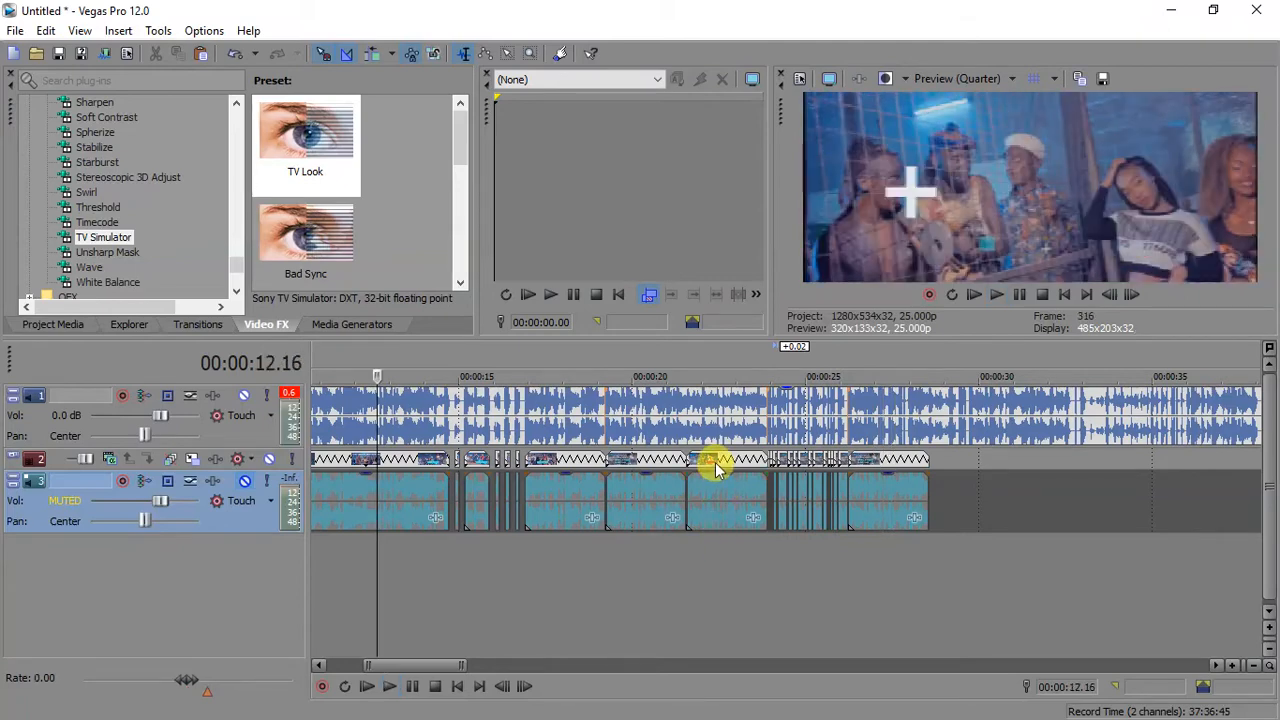
- Preview the clip starting at 00:00:21.14 and apply the TV Simulator effect to it with the TV Look preset
left_click(686, 460)
key("space")
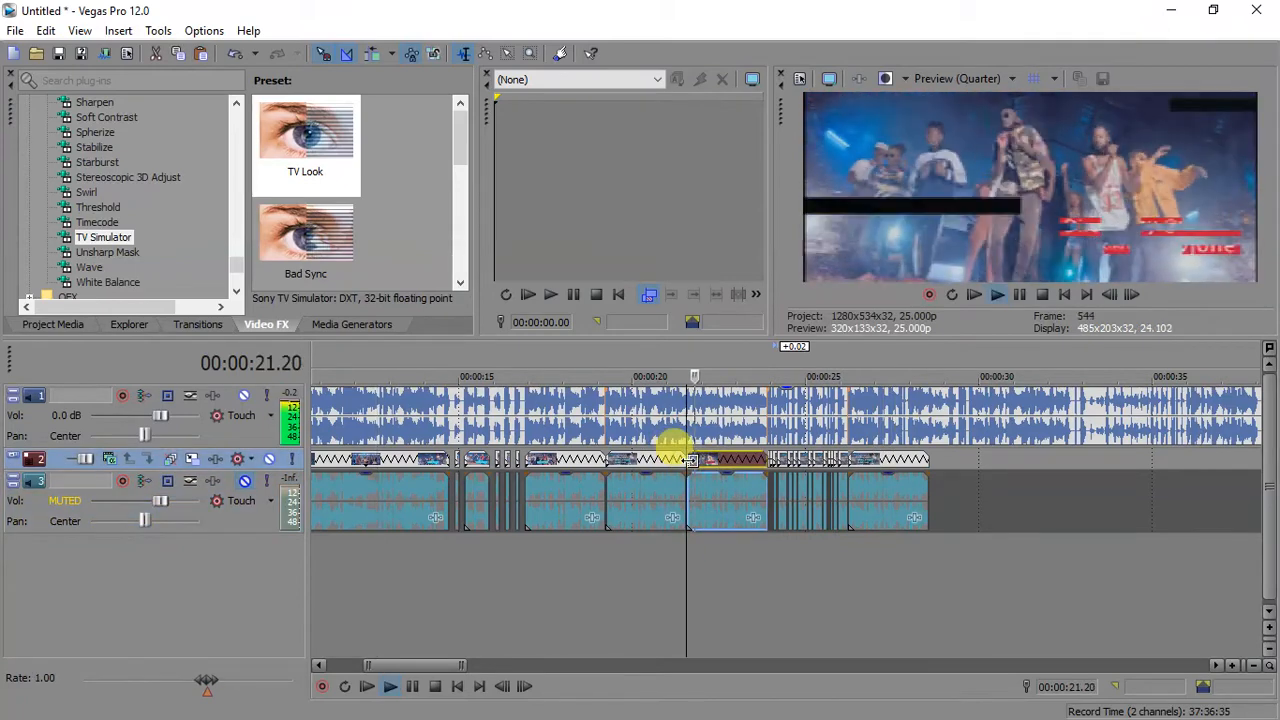
key("space")
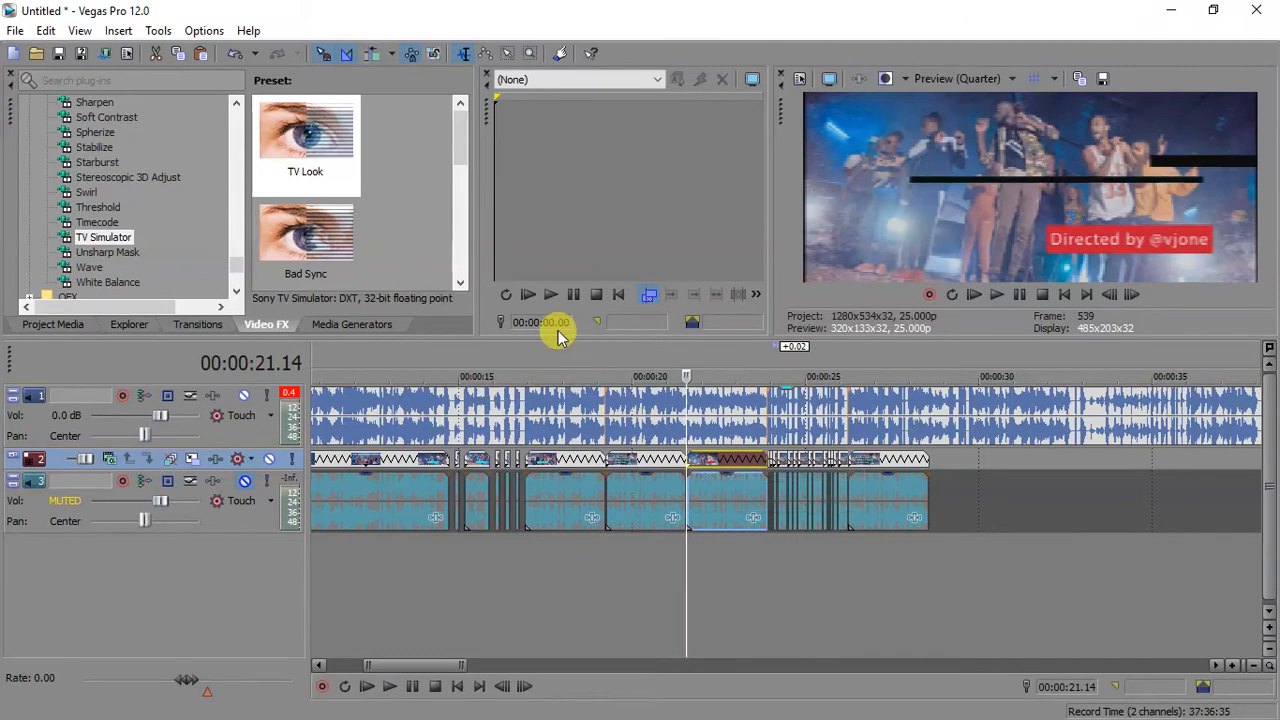
left_click_drag(308, 158, 725, 463)
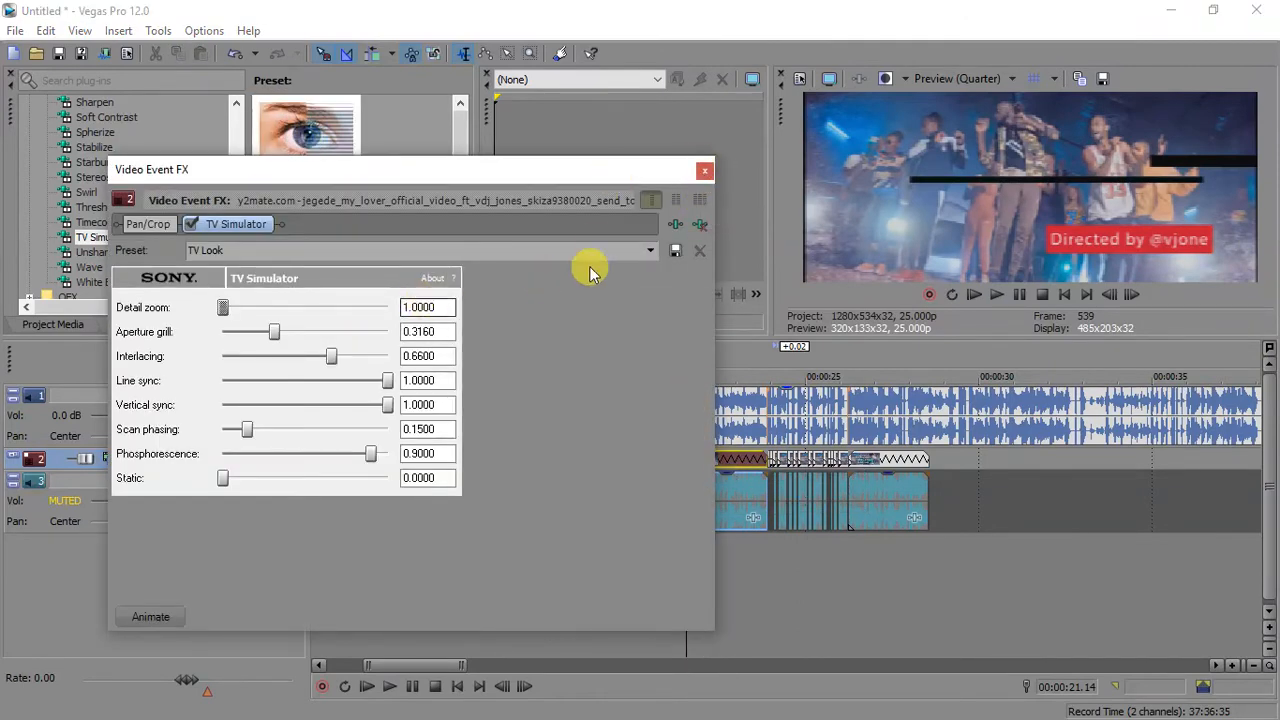
left_click(704, 170)
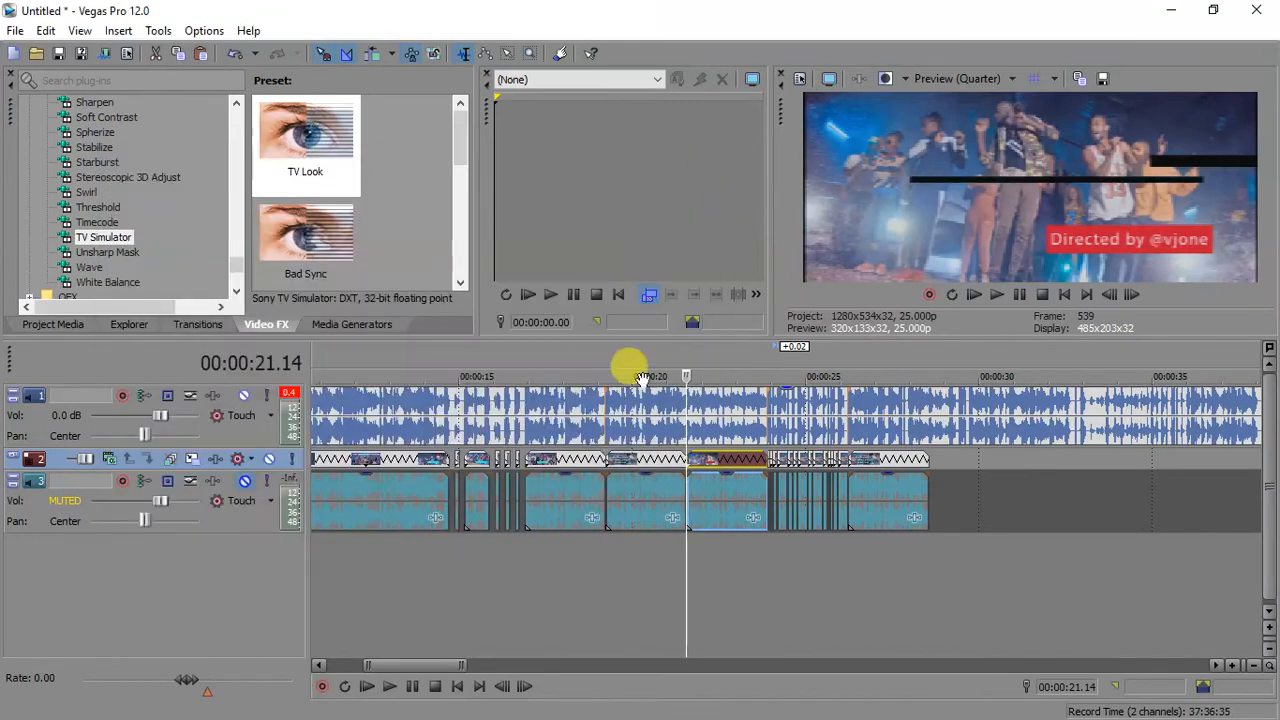
- Play the sequence from the clip starting at 00:00:19.06 into the last clip to check the effect and timing
left_click(612, 505)
key("space")
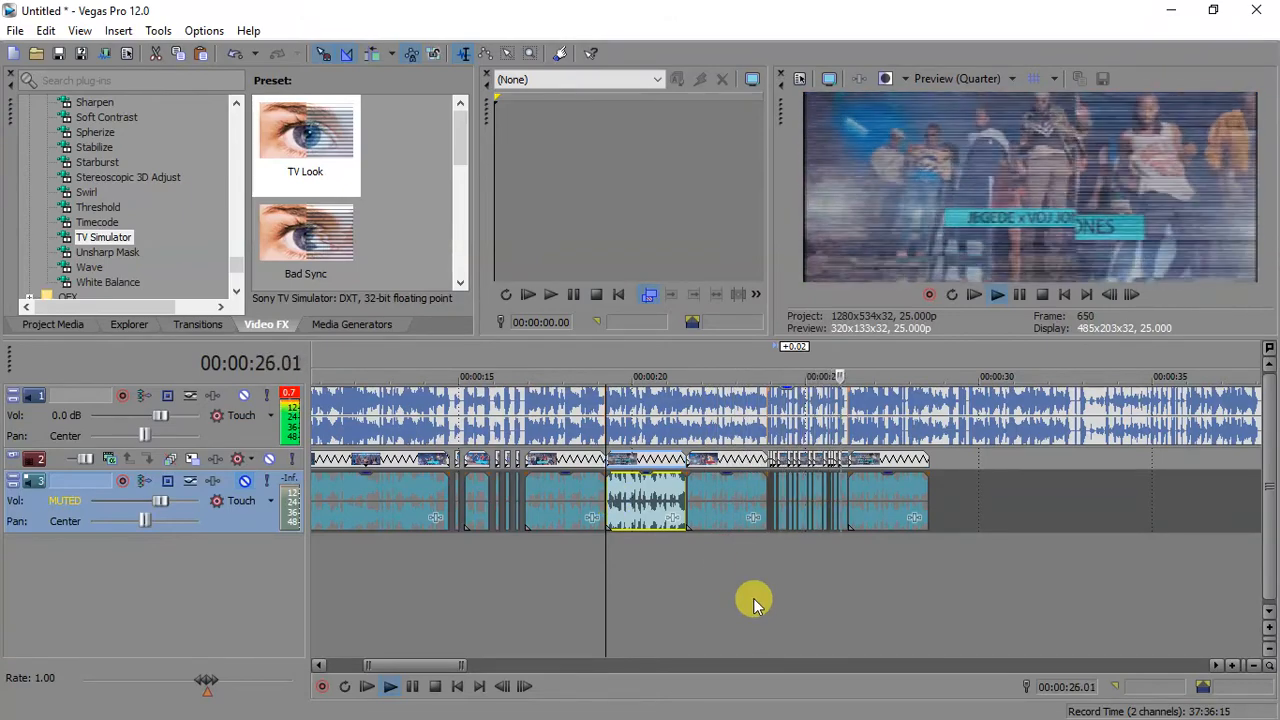
left_click(868, 497)
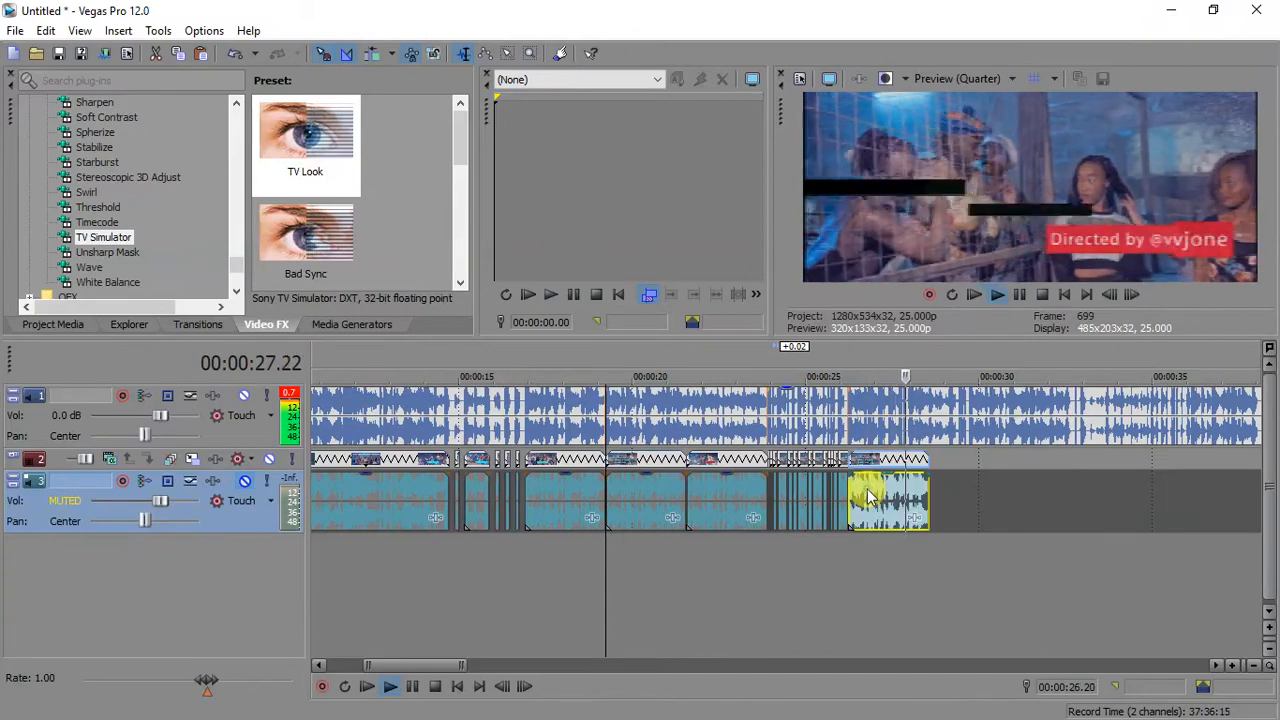
key("space")
- Listen for the beat in the last clip and split it at 00:00:27.10
scroll(866, 493, "up", 6)
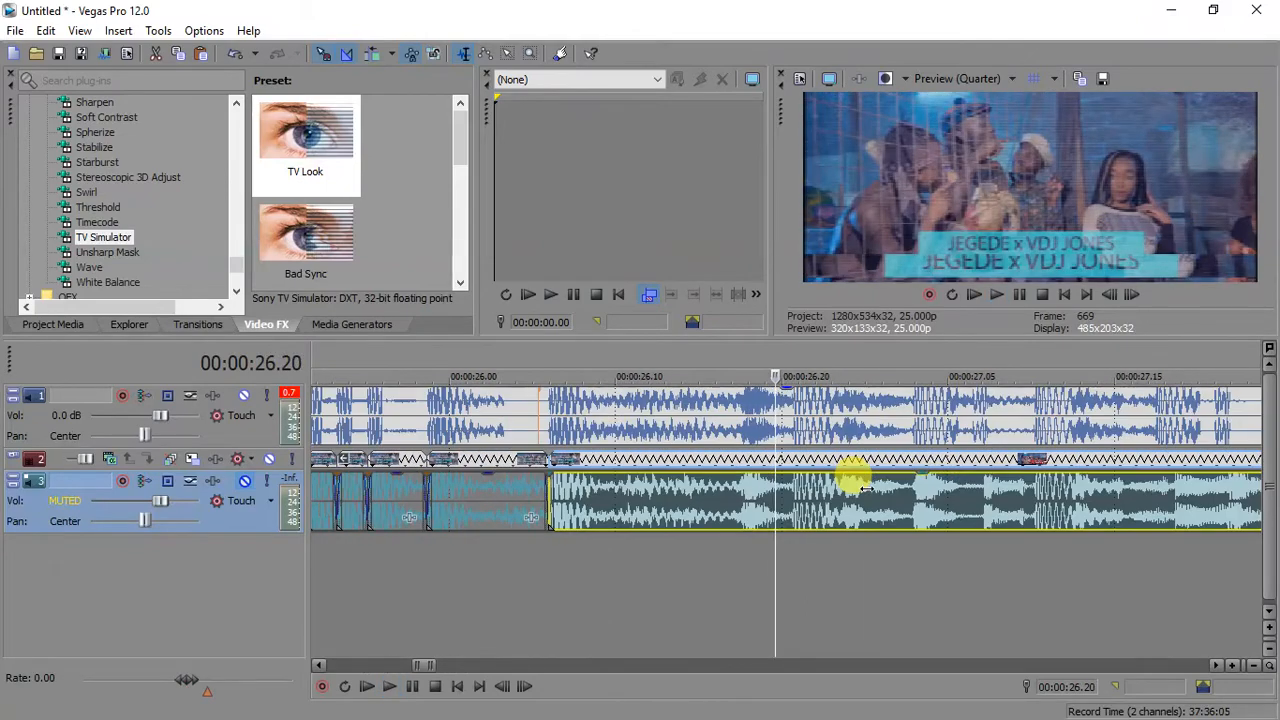
key("space")
key("space")
left_click(1033, 462)
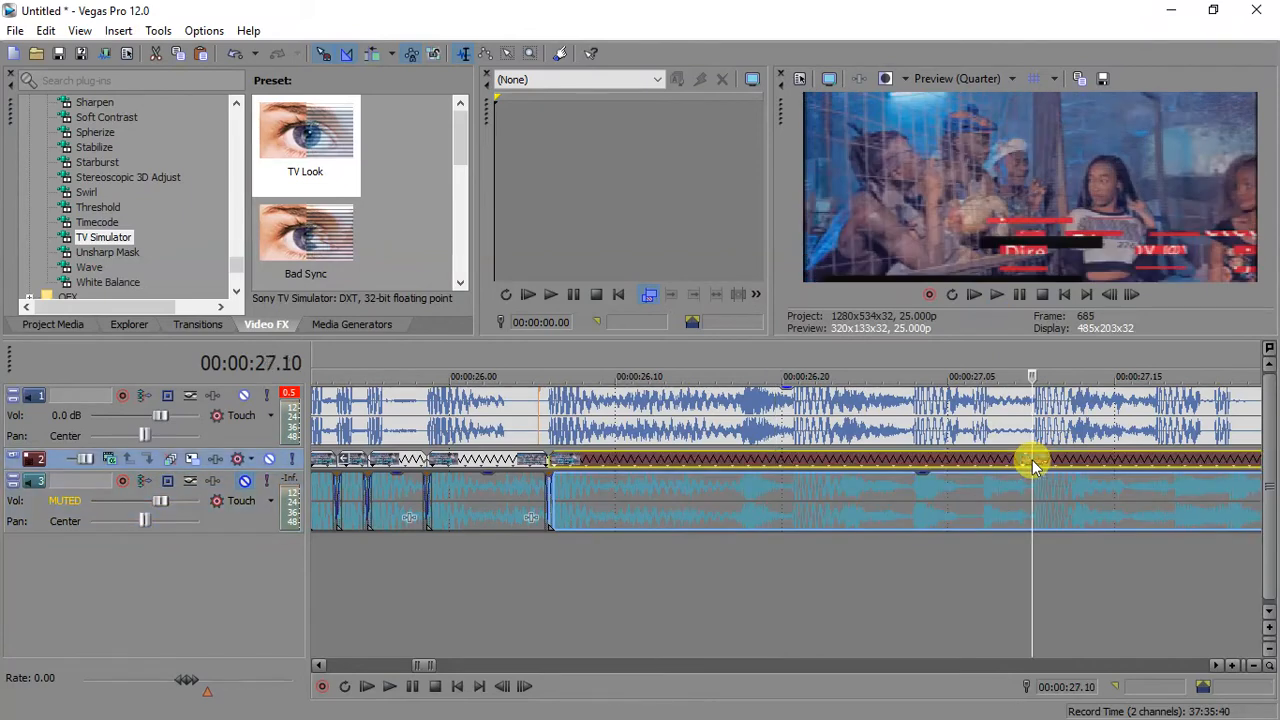
key("s")
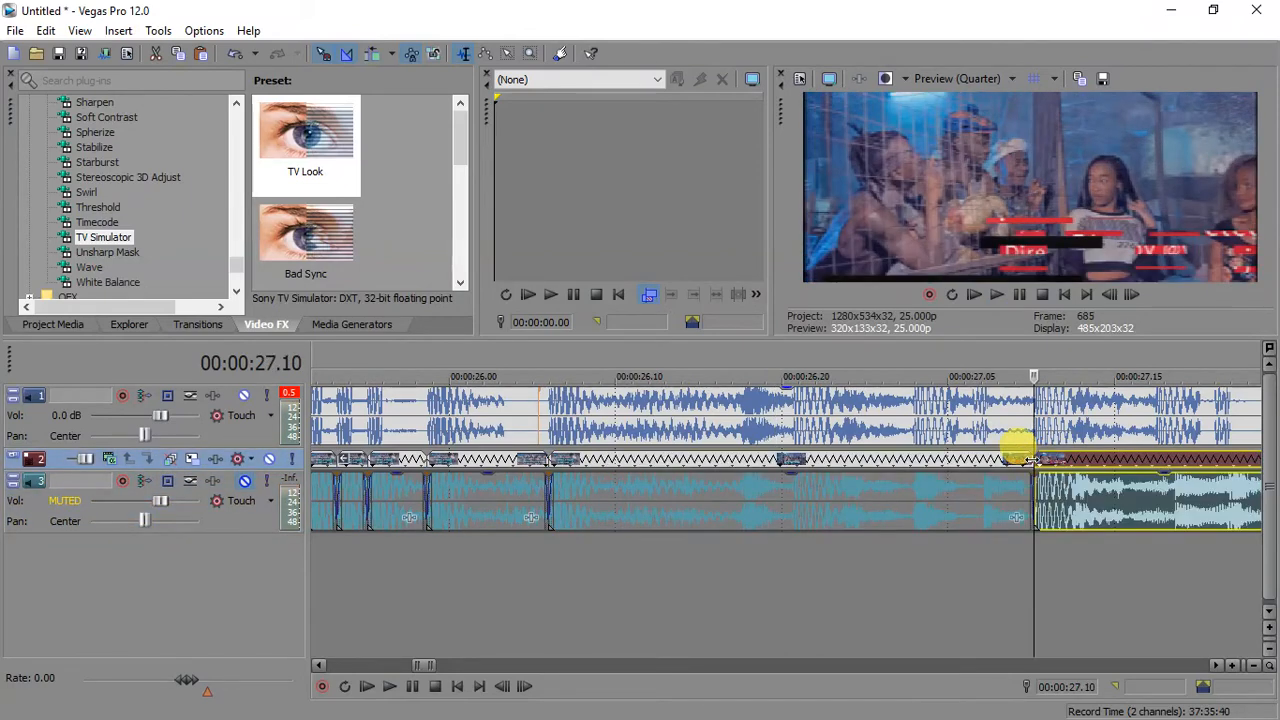
- Split the clip before 00:00:27.10 at 00:00:27.03 and delete the section between the two points
left_click(913, 463)
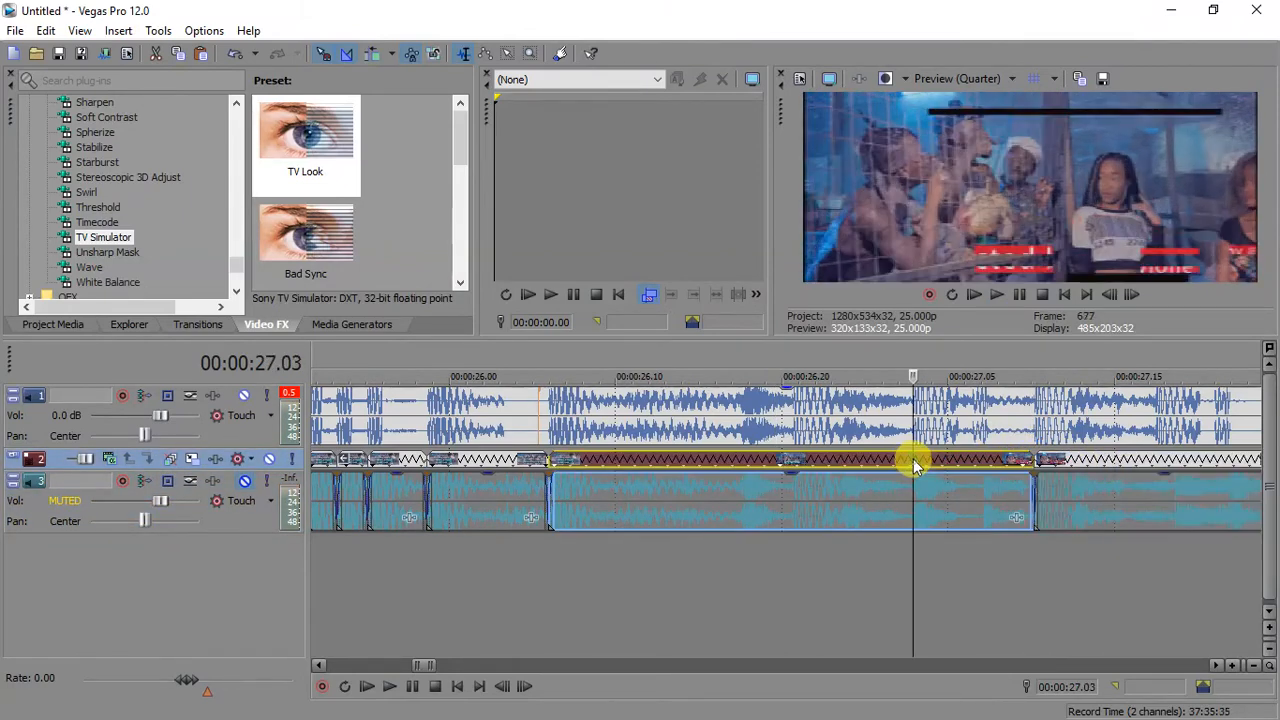
key("s")
left_click(968, 500)
key("Delete")
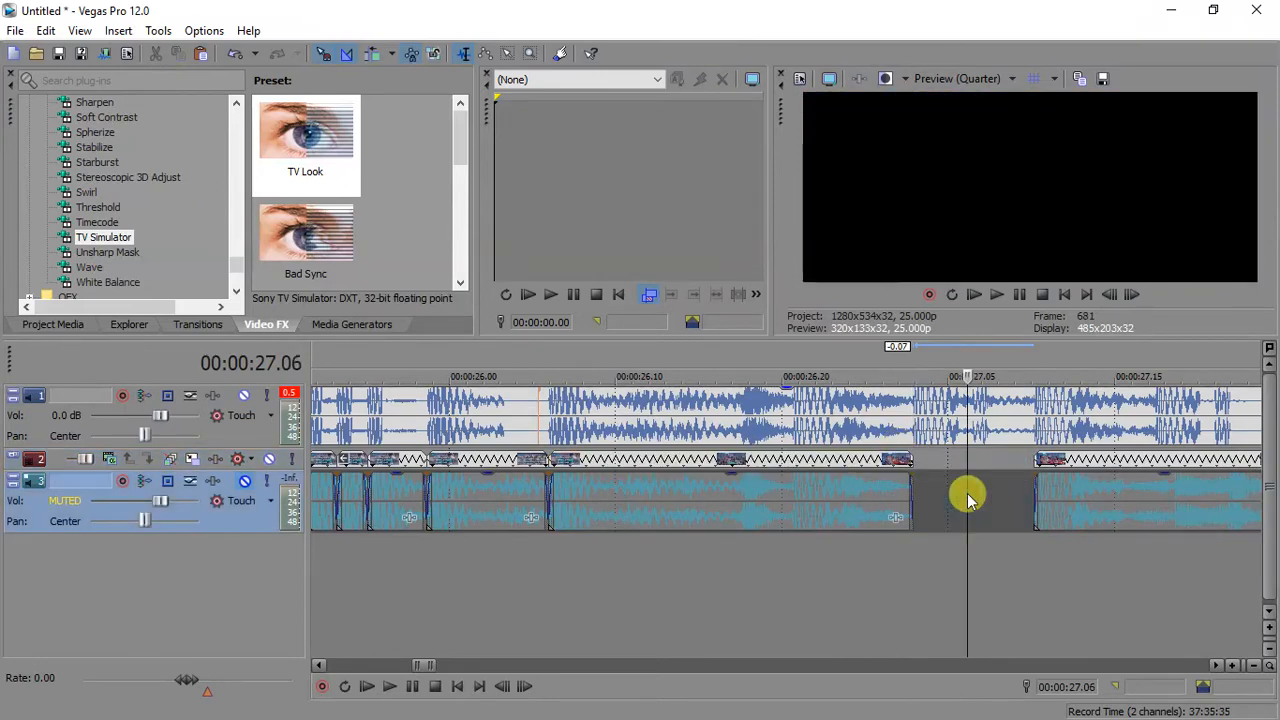
- Copy the short section from 00:00:27.10 to 00:00:27.12 into the gap at 00:00:27.03 and extend it to about 00:00:27.06
left_click(1066, 462)
key("s")
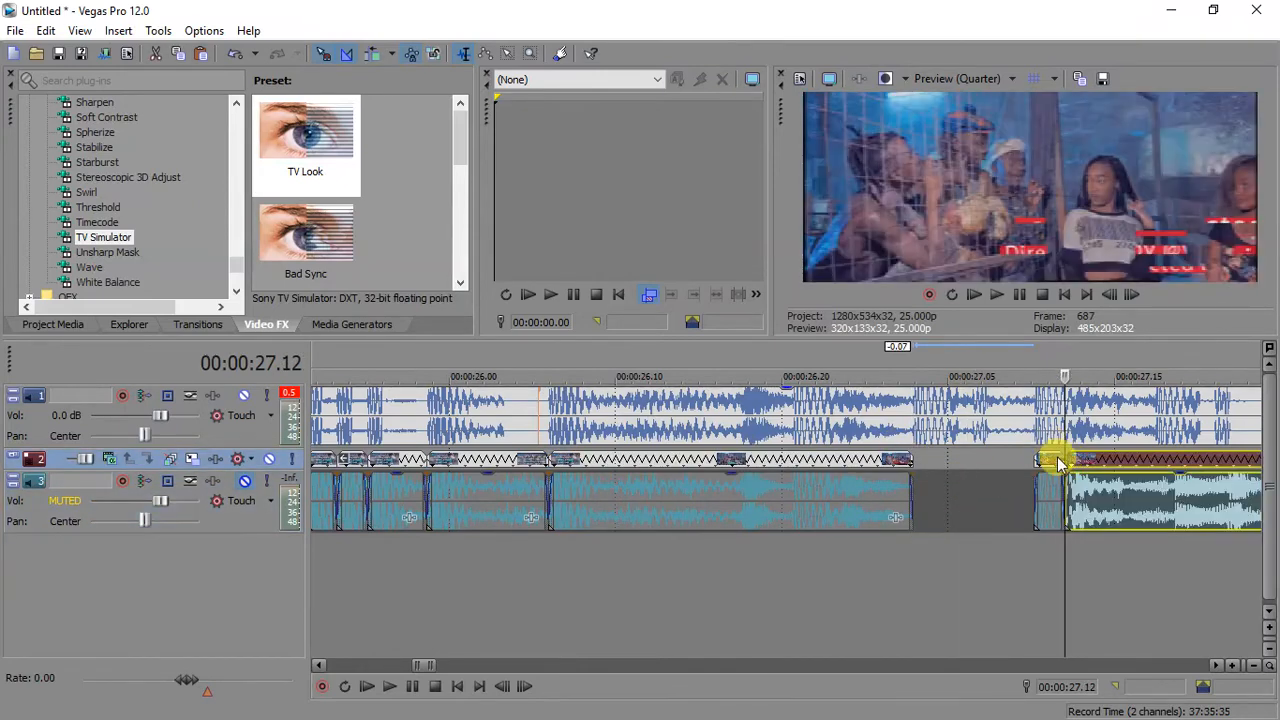
left_click(1051, 462)
key("Delete")
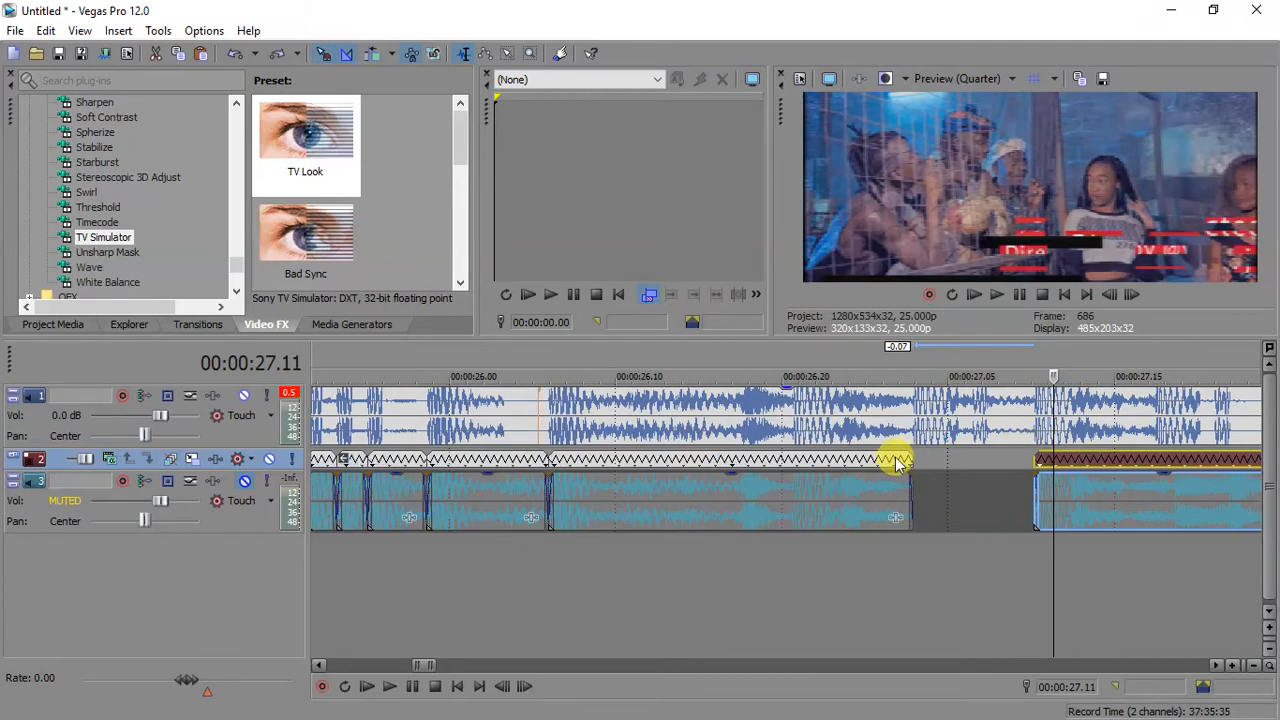
left_click(908, 458)
left_click_drag(908, 460, 966, 460)
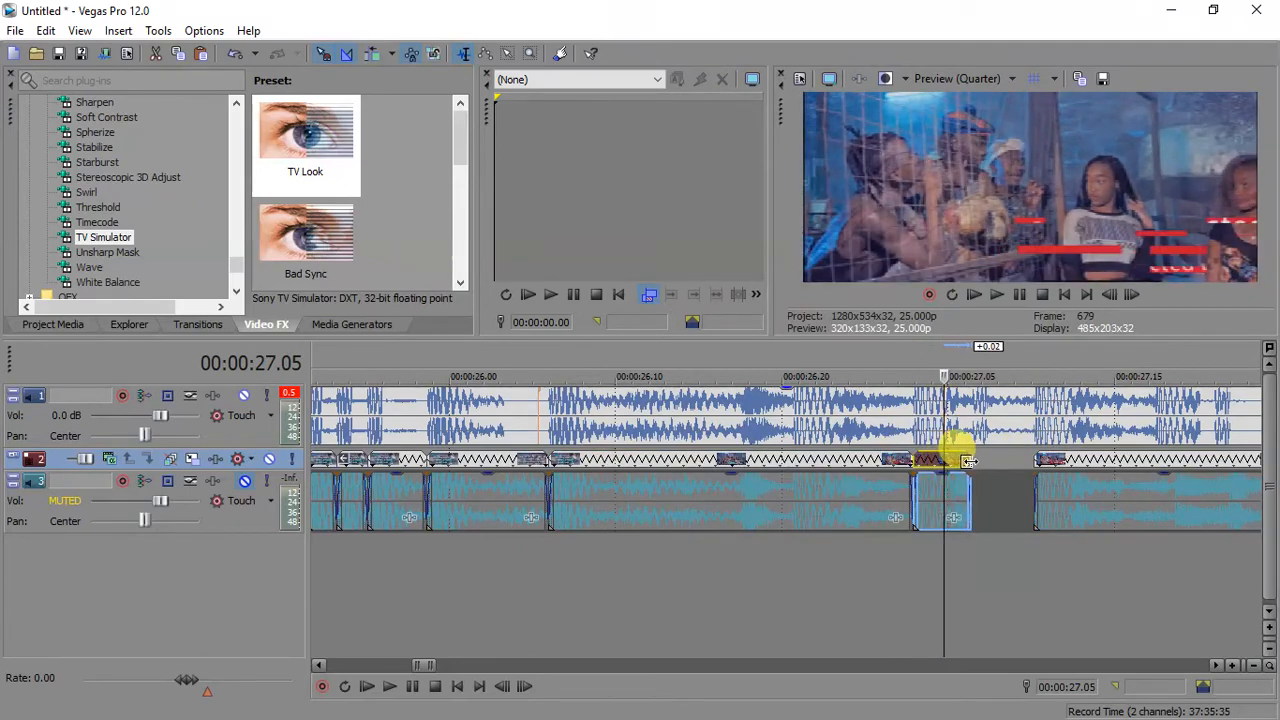
left_click(967, 461)
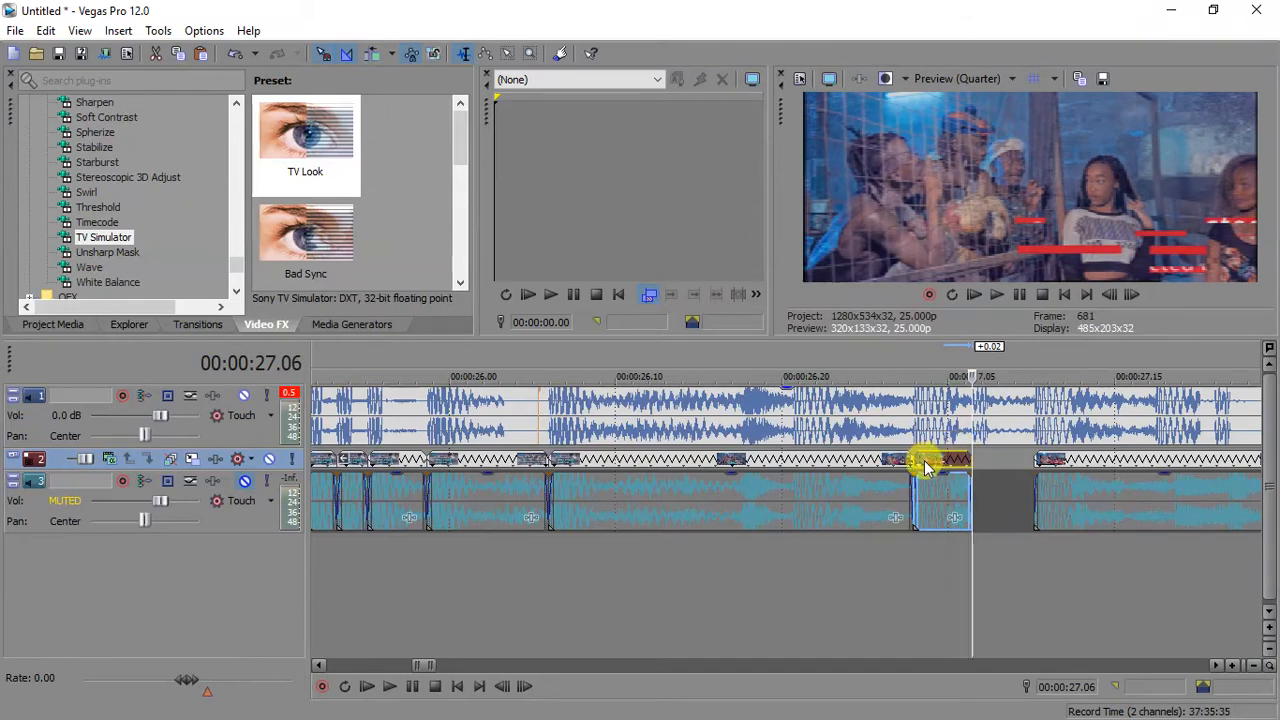
- Duplicate the short clip at 00:00:27.03 into the remaining gap before 00:00:27.10 and reverse the copy
left_click(920, 468)
left_click_drag(931, 466, 1036, 494)
right_click(1006, 468)
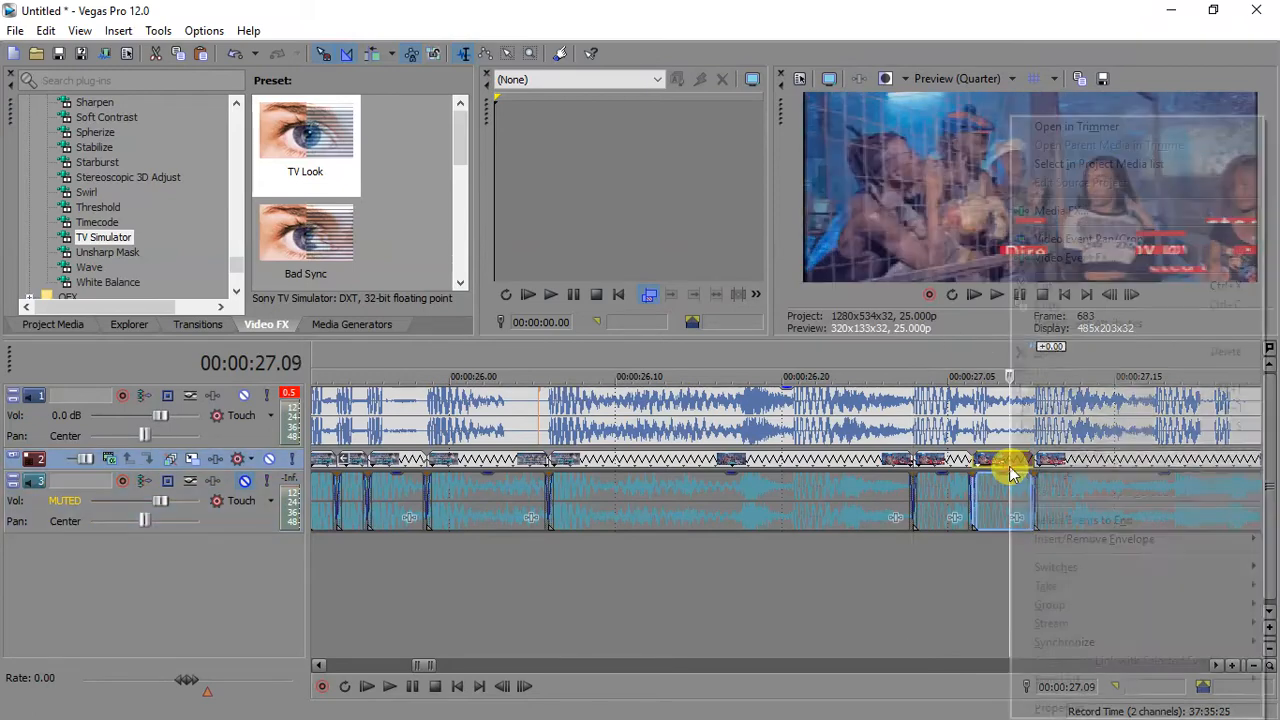
left_click(1030, 474)
- Play on from 00:00:27.09 to find the beat and split the last clip at 00:00:28.00
scroll(1014, 470, "down", 3)
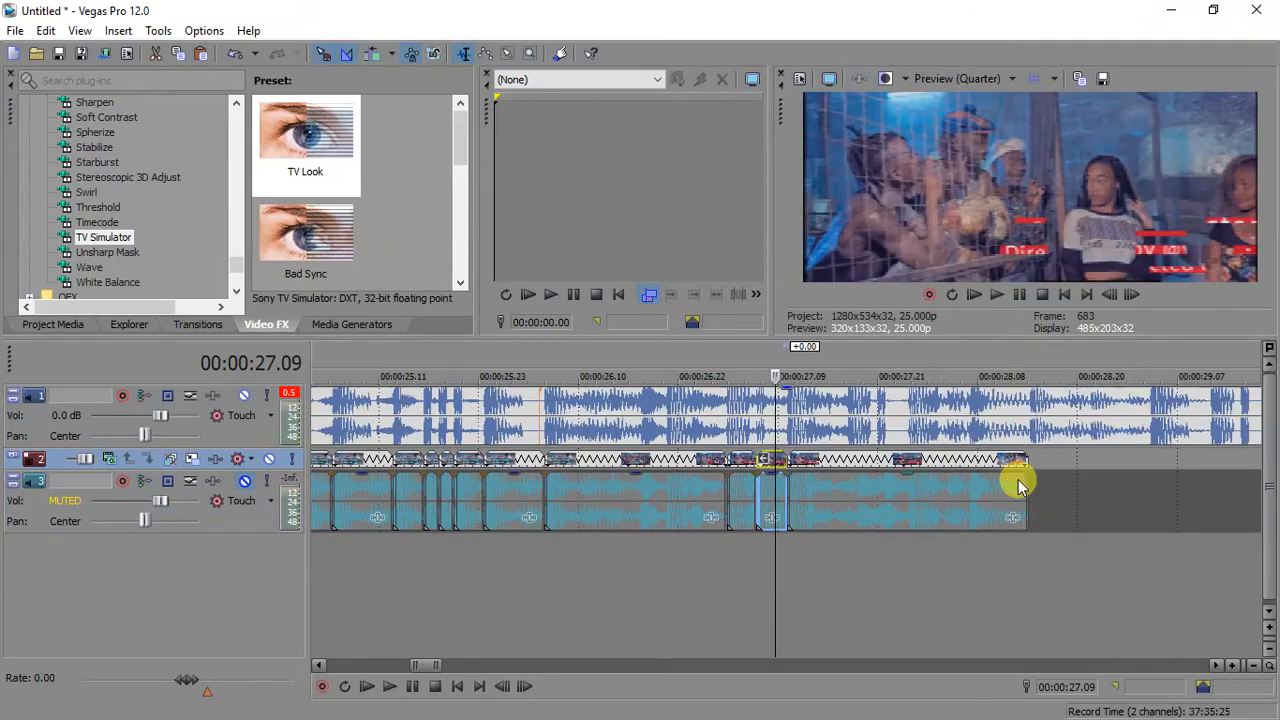
key("space")
key("space")
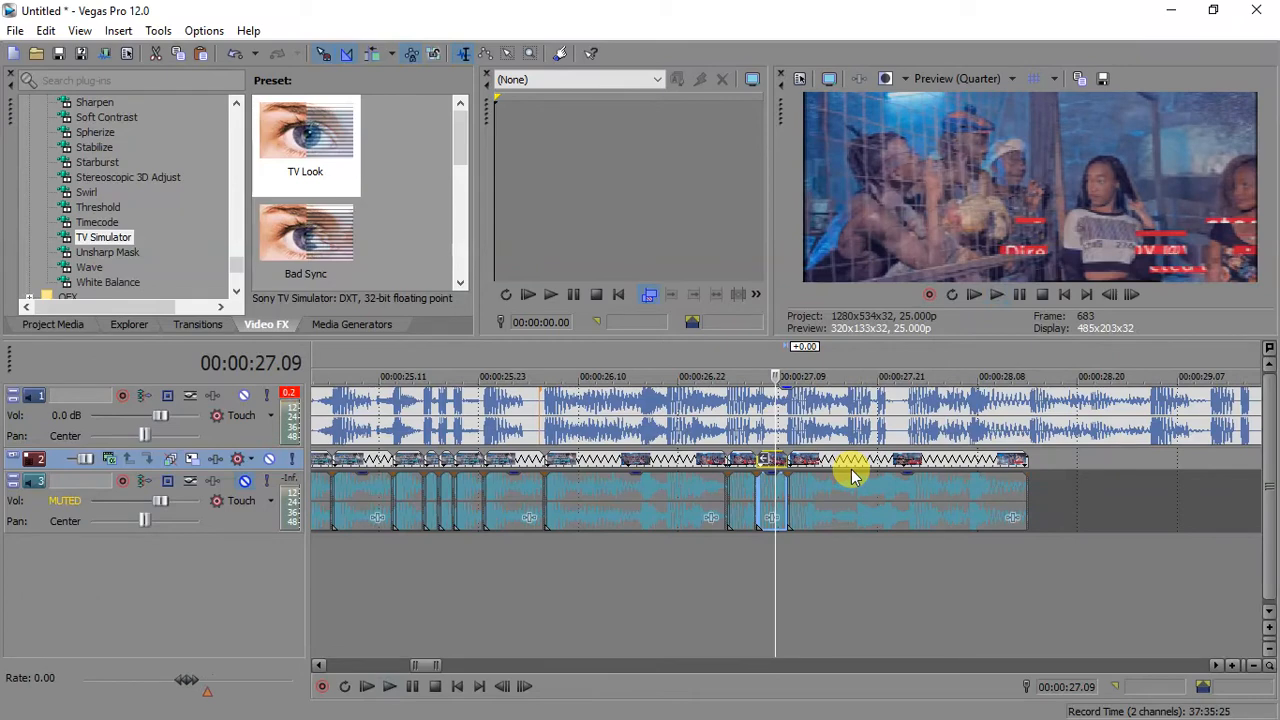
left_click(910, 467)
scroll(910, 467, "up", 5)
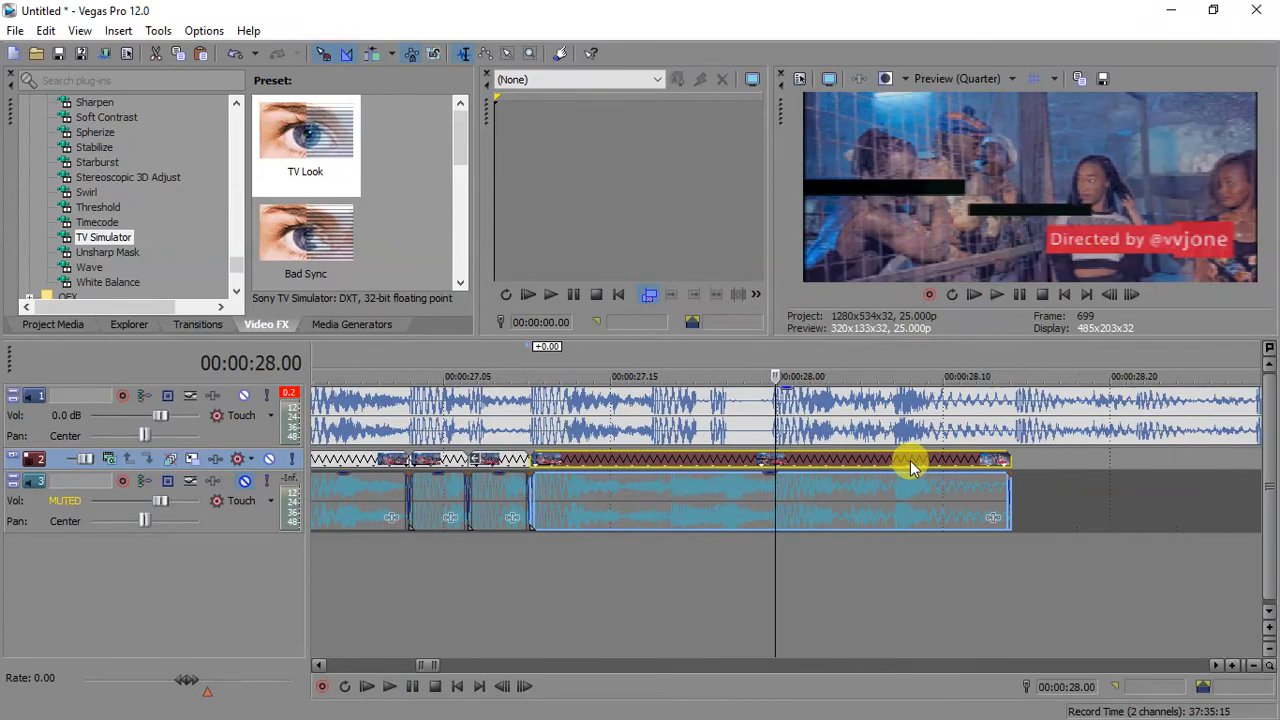
key("s")
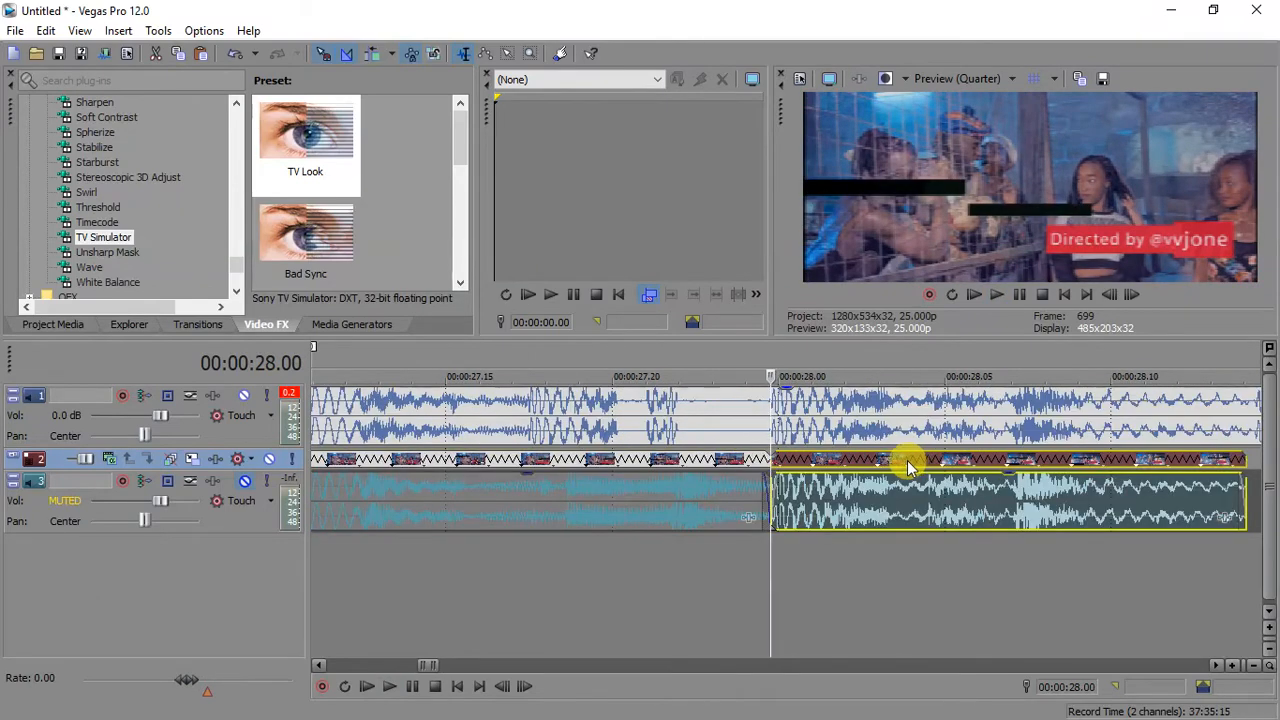
- Split off the short piece from 00:00:28.00 to about 00:00:28.02, copy it and undo the split
left_click(843, 458)
key("s")
left_click(825, 465)
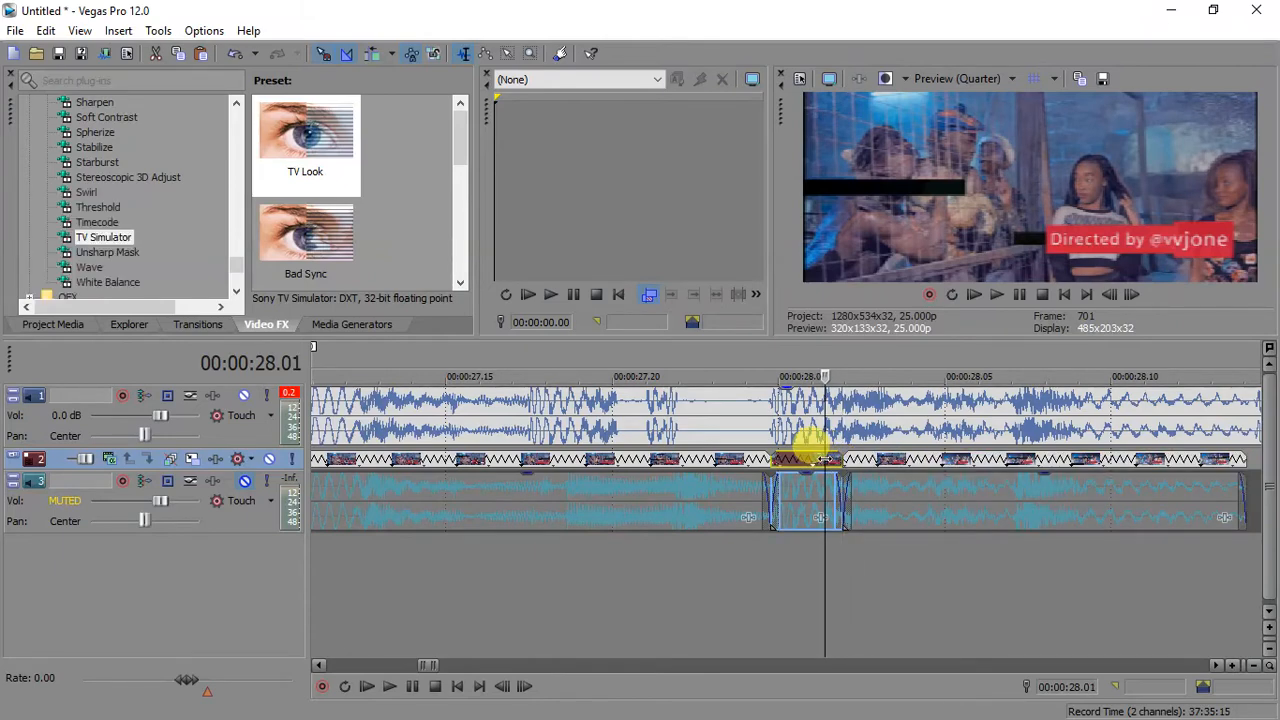
key("Delete")
- Replace the section from 00:00:27.17 to 00:00:28.00 with the copied short piece, extended to about 00:00:27.21
left_click(527, 463)
key("s")
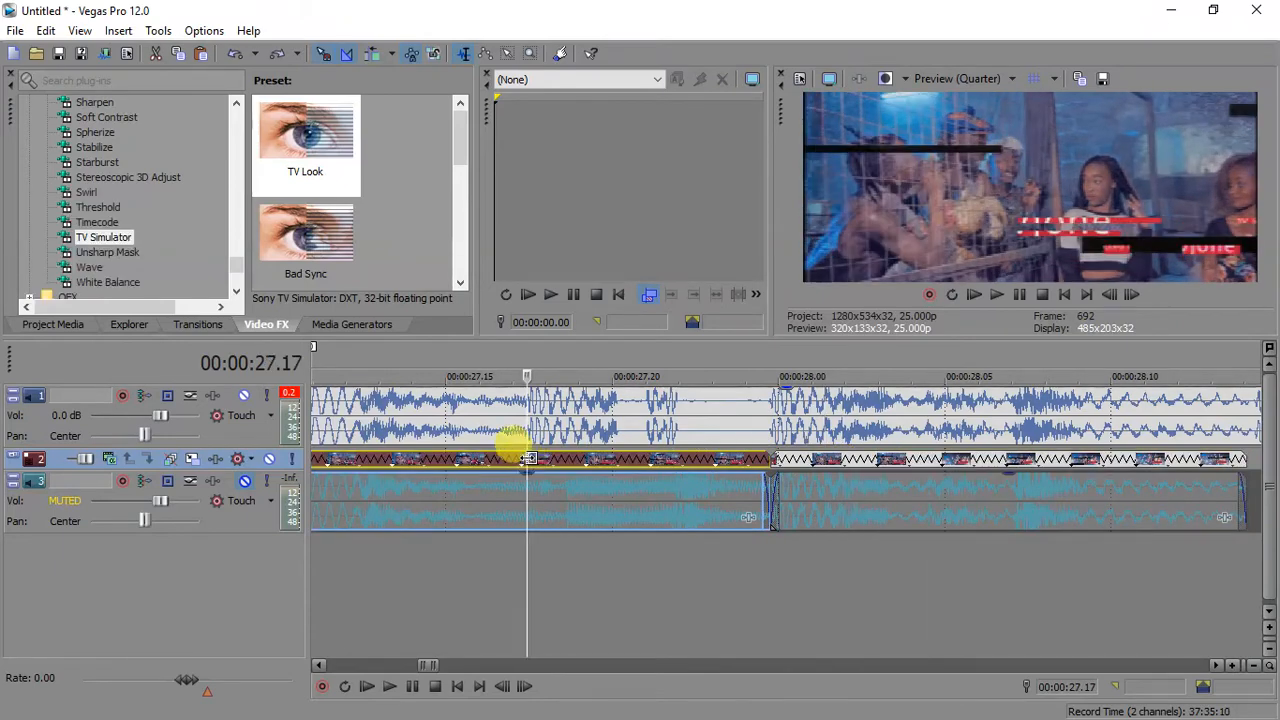
key("Delete")
left_click(527, 464)
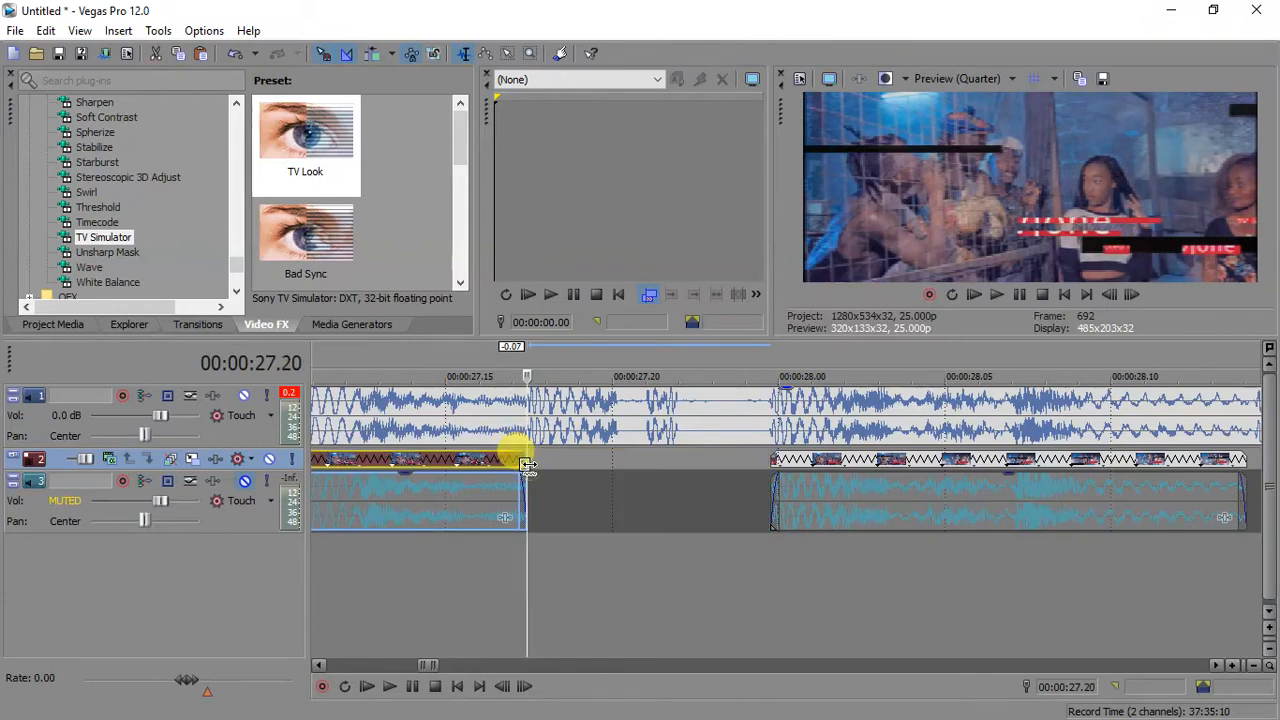
left_click_drag(527, 463, 644, 462)
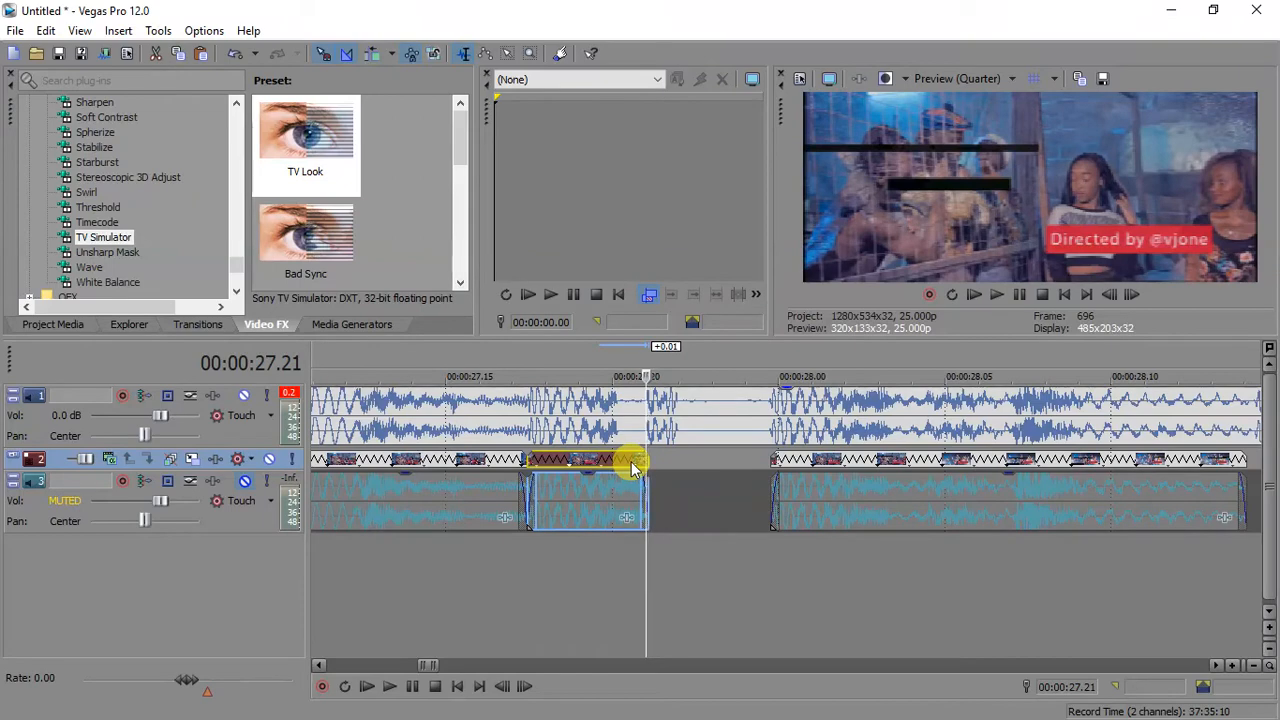
- Duplicate the short clip at 00:00:27.17 into the gap between 00:00:27.21 and 00:00:28.00 and reverse the copy
key("s")
key("Delete")
left_click_drag(562, 461, 691, 465)
right_click(691, 465)
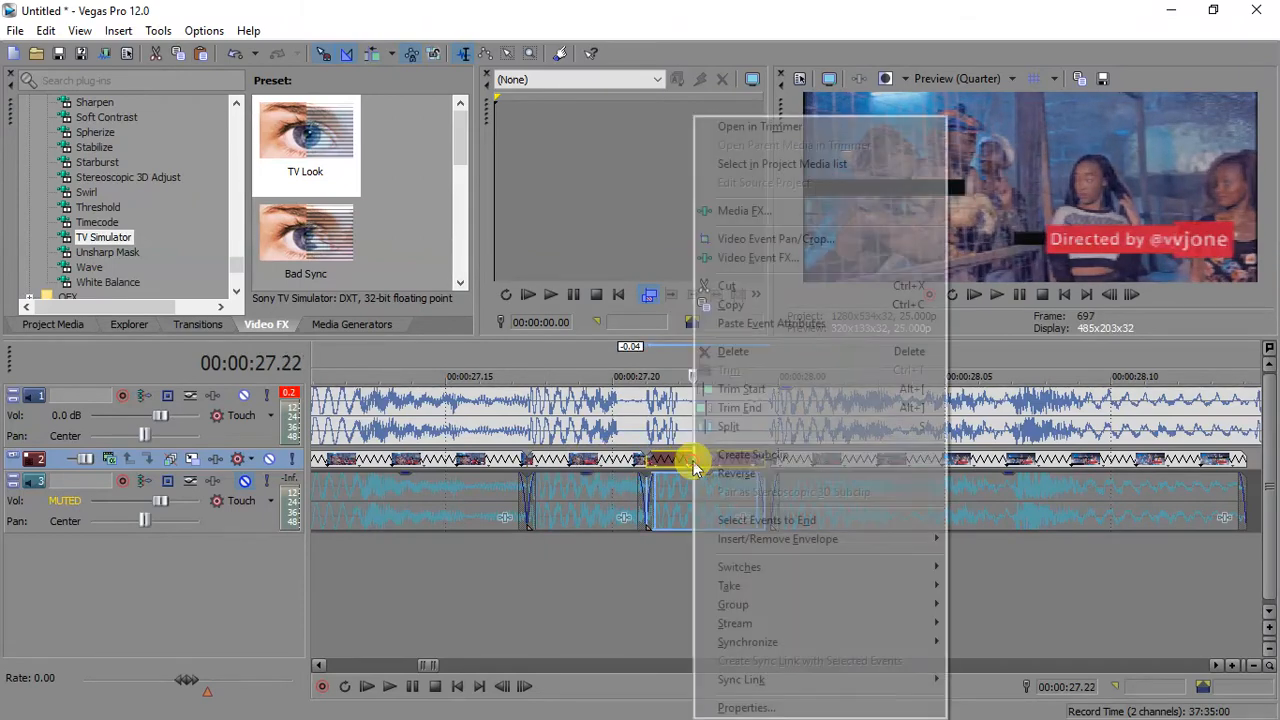
left_click(737, 474)
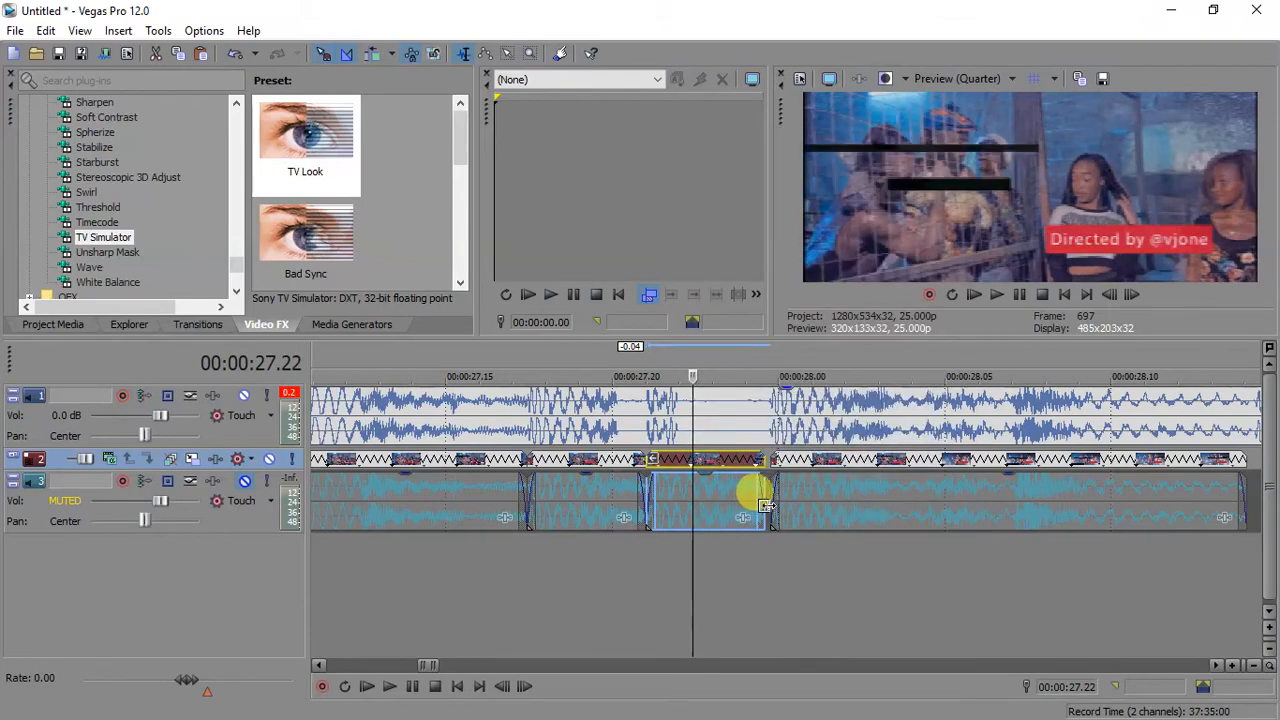
left_click(765, 505)
- Play the sequence from 00:00:23.09 past the end of the last clip to review the new cuts
scroll(772, 505, "down", 4)
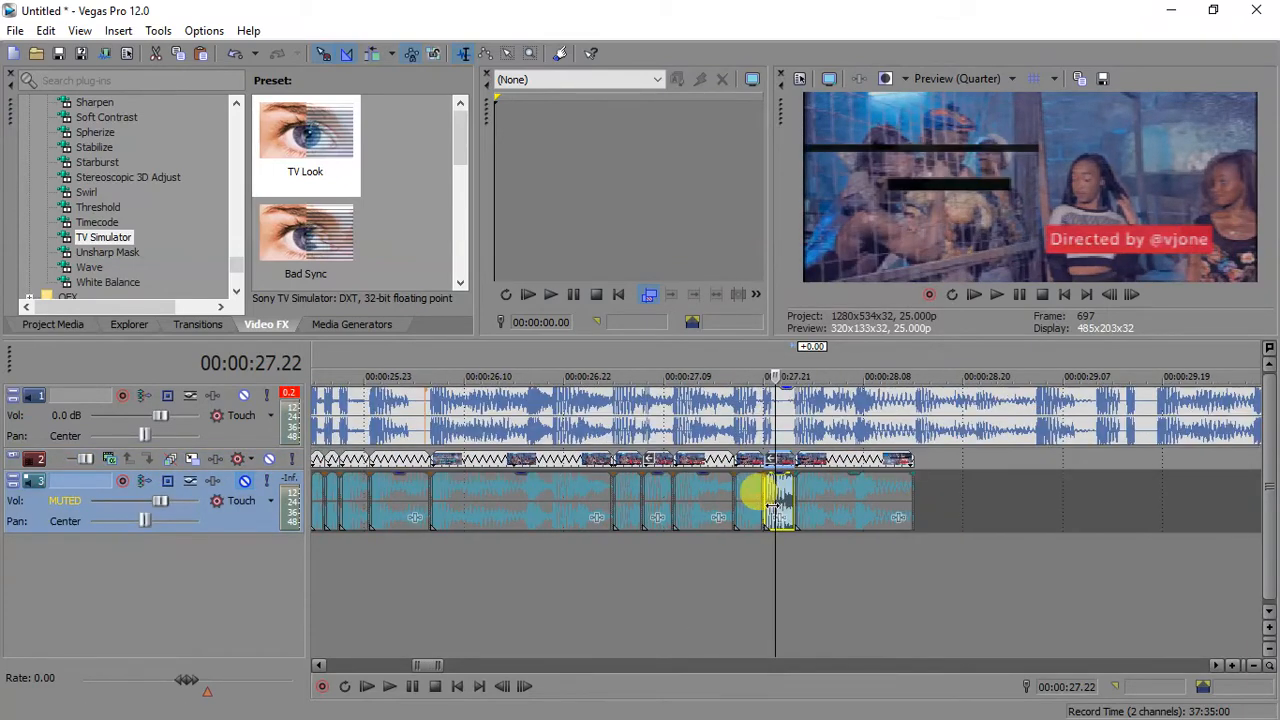
scroll(615, 487, "down", 3)
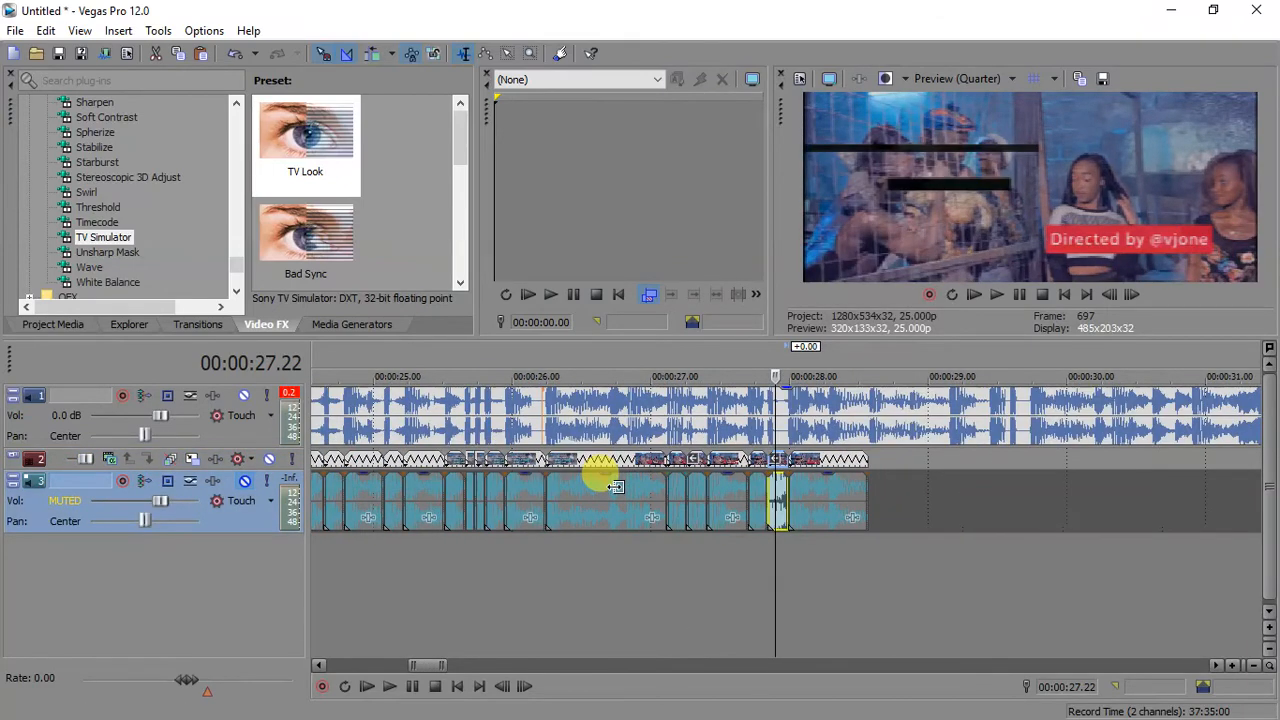
left_click(458, 508)
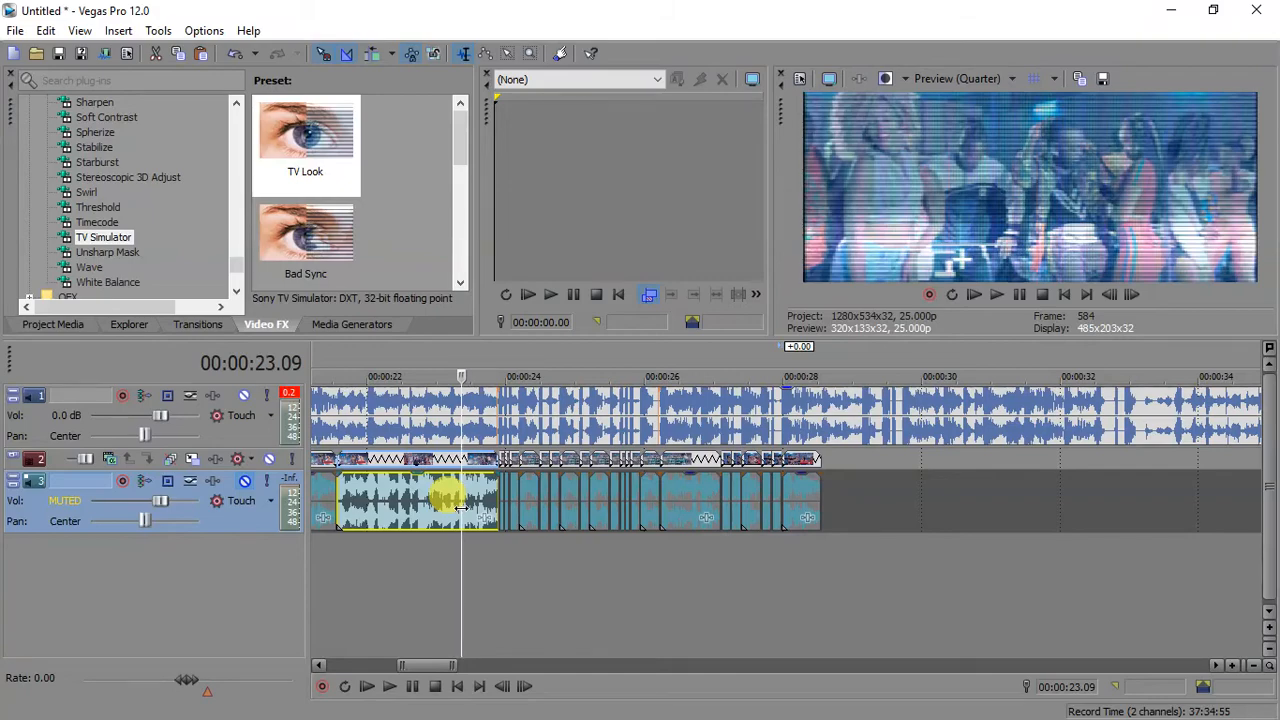
key("space")
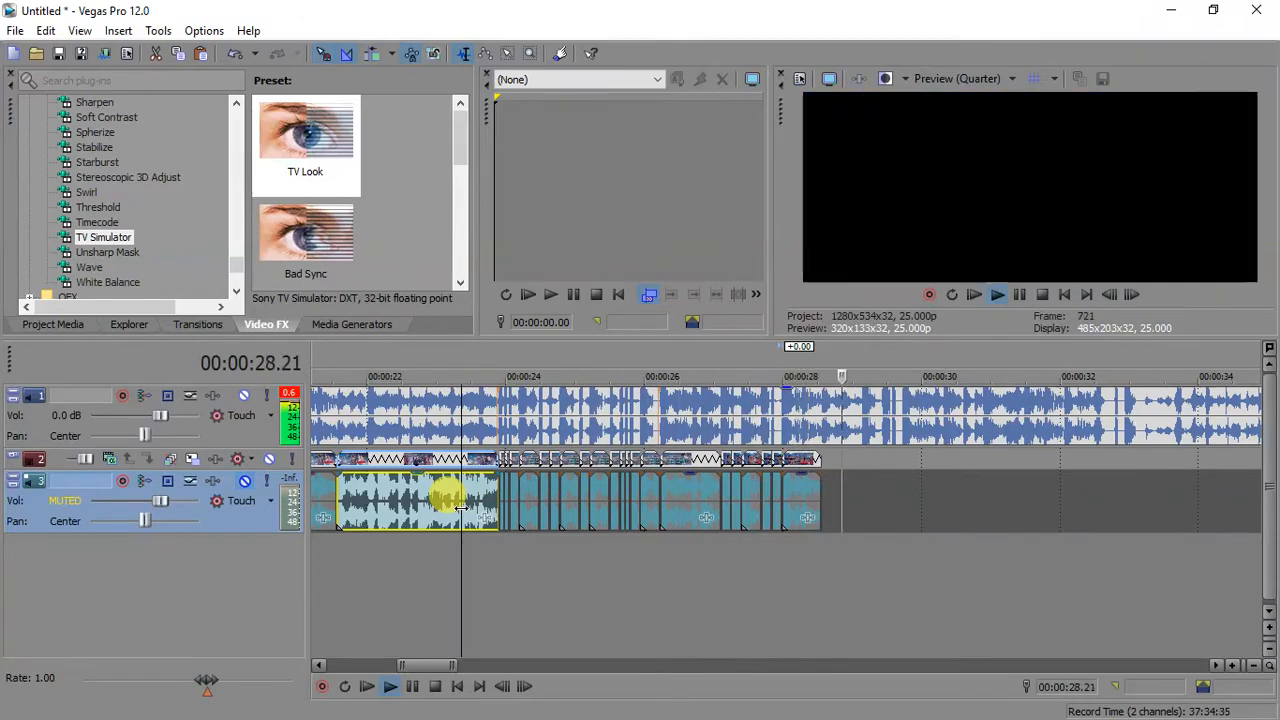
key("space")
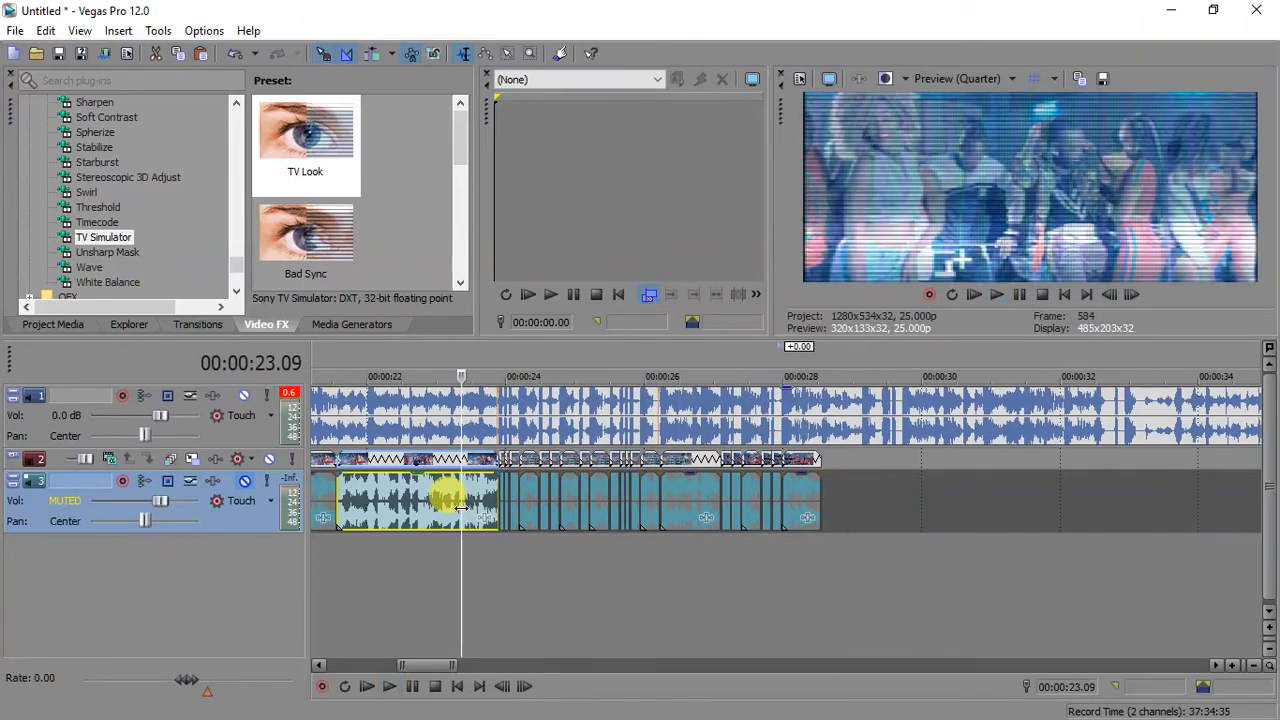
- Extend the last video clip past 00:00:28.14 and cut off its end at 00:00:28.22 on the beat
left_click(821, 462)
scroll(821, 462, "up", 6)
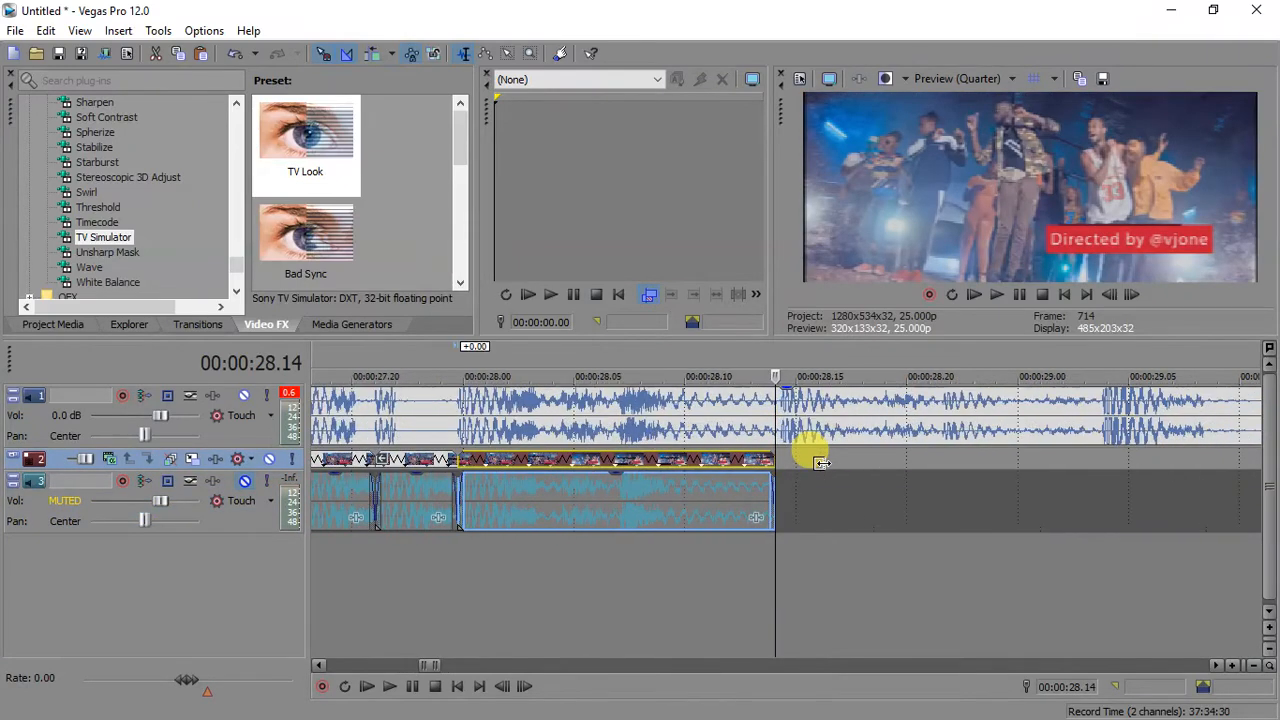
left_click_drag(772, 458, 962, 460)
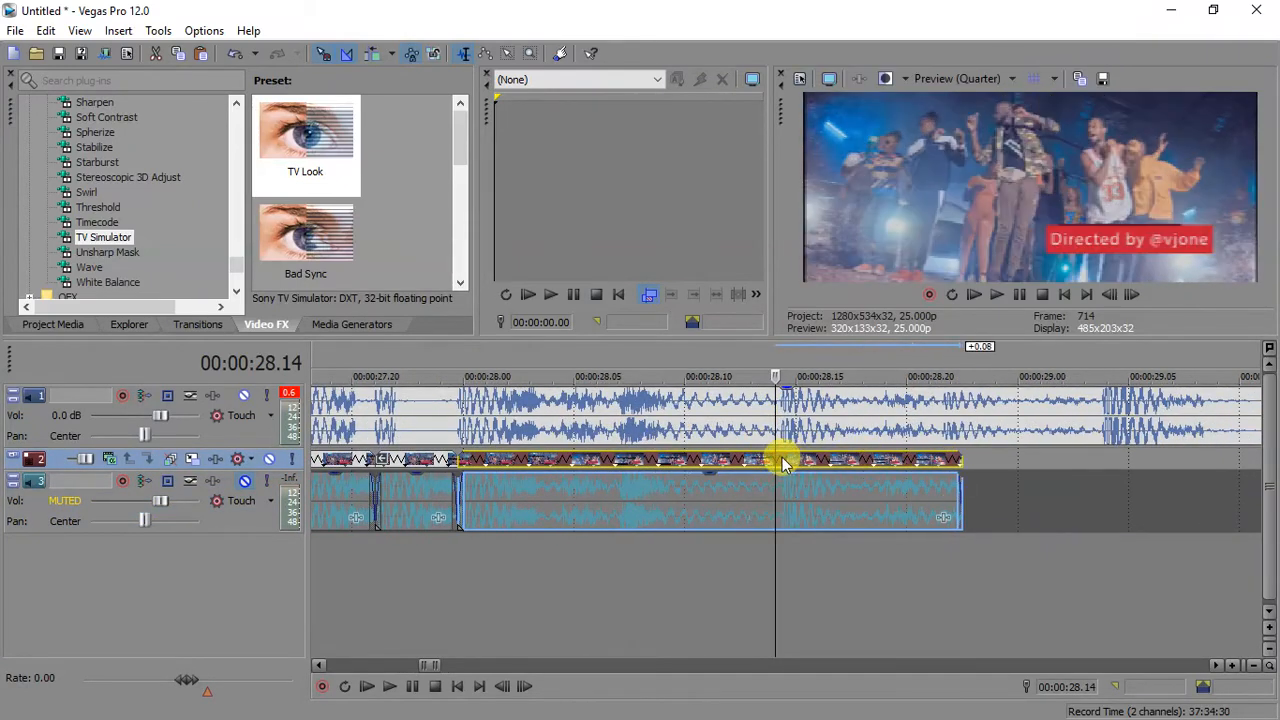
left_click(781, 465)
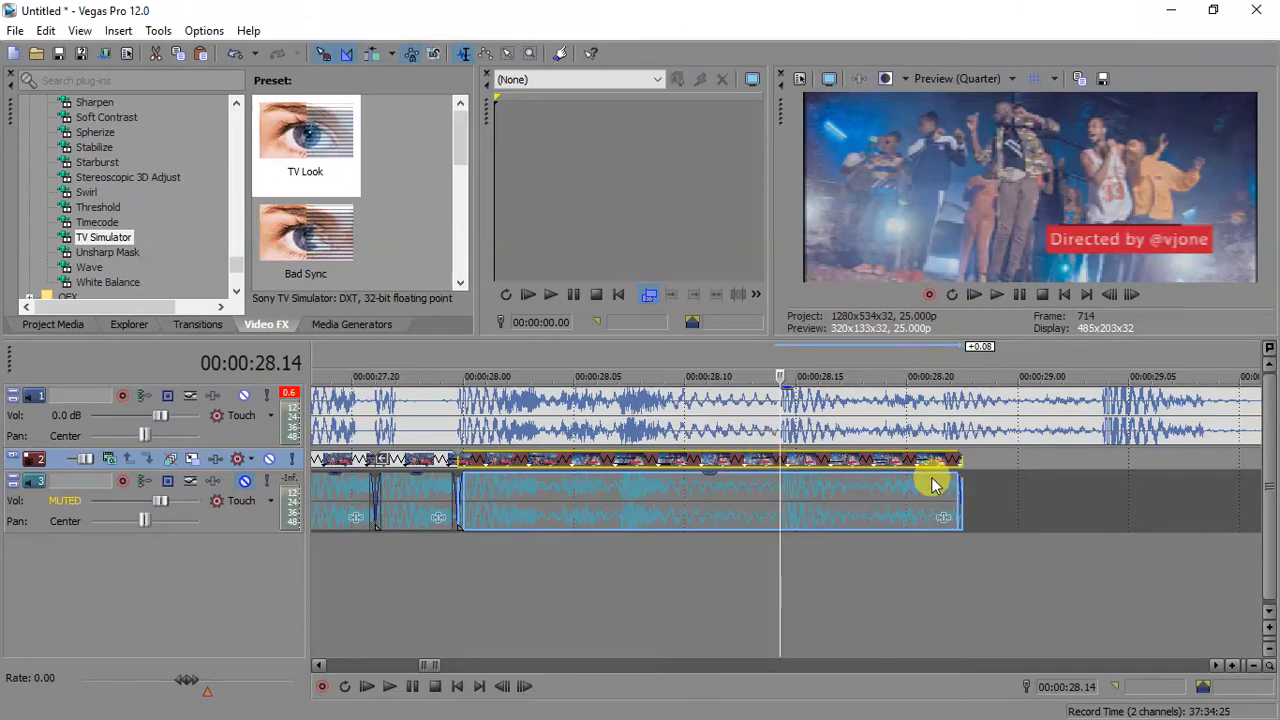
key("space")
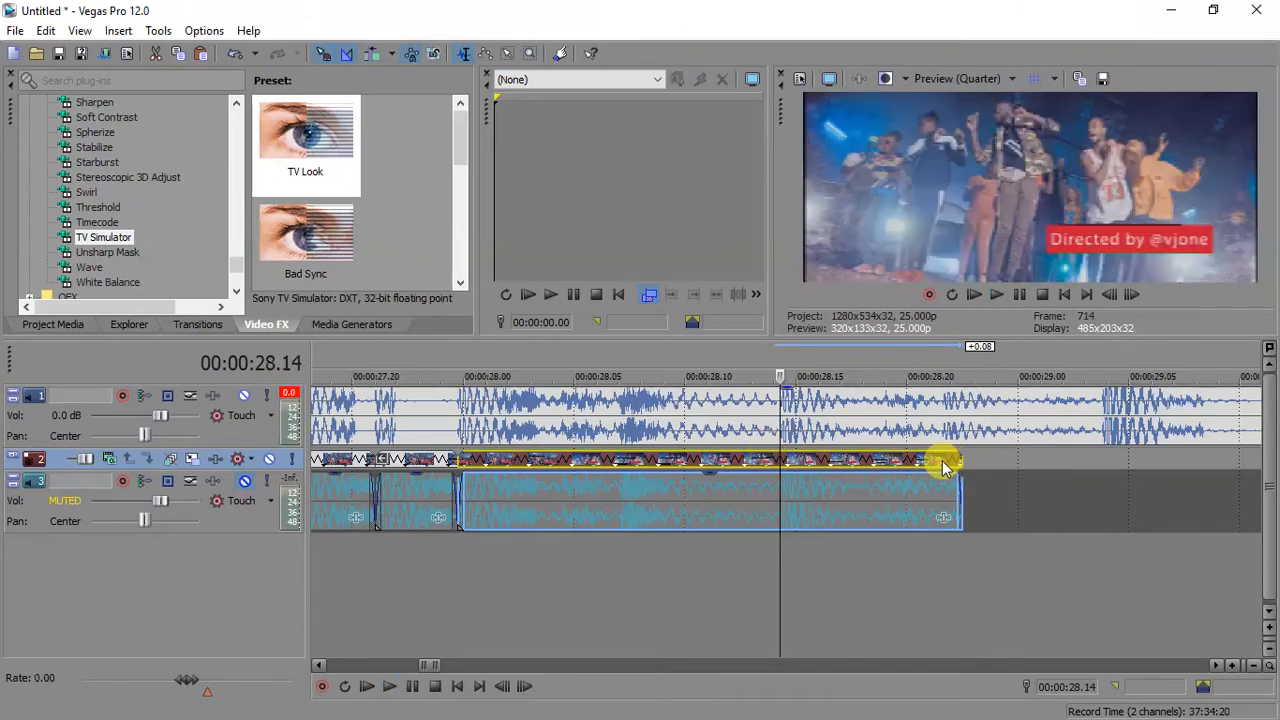
left_click(943, 466)
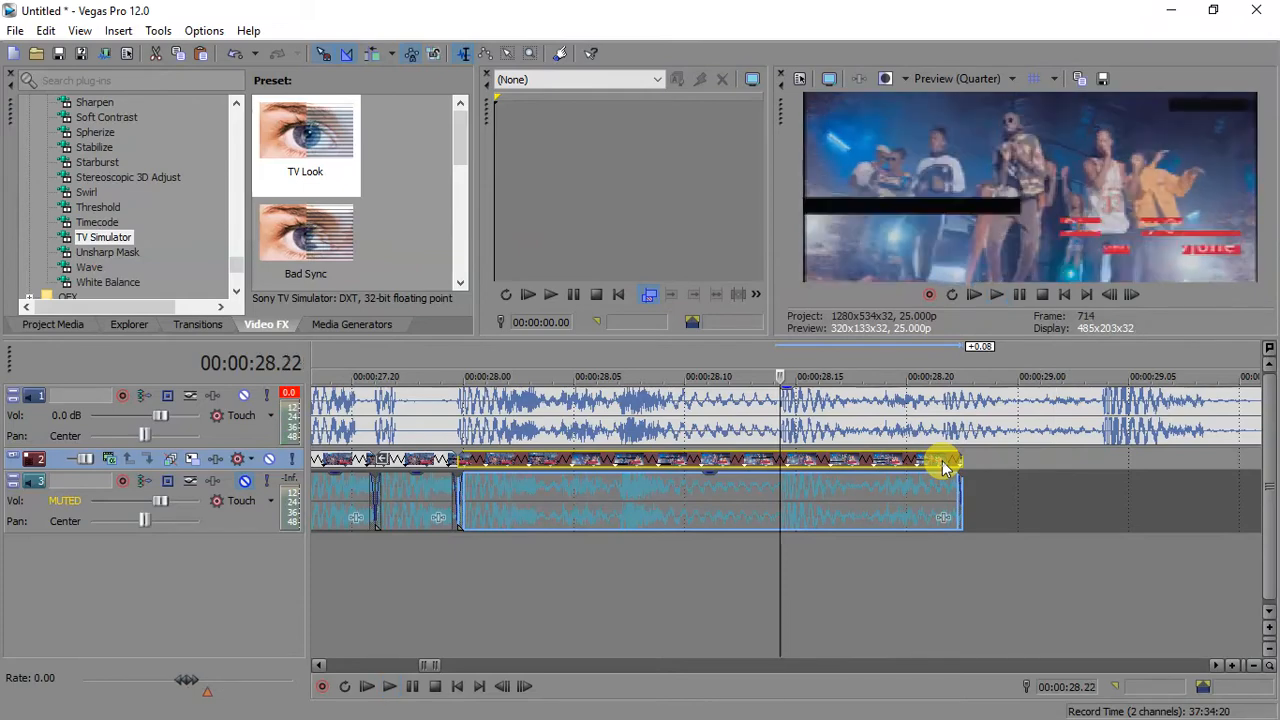
key("s")
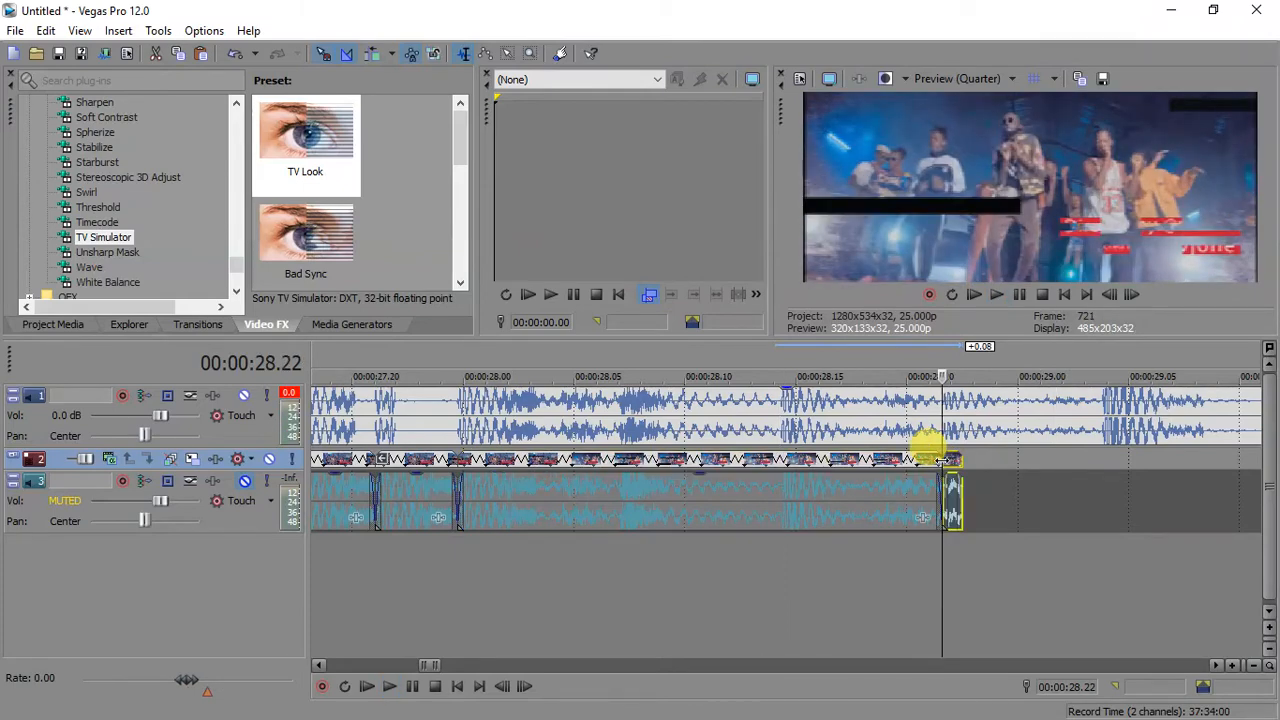
key("Delete")
- Split the last clip at 00:00:28.14 and place a copy of the split-off piece directly after it
left_click(778, 466)
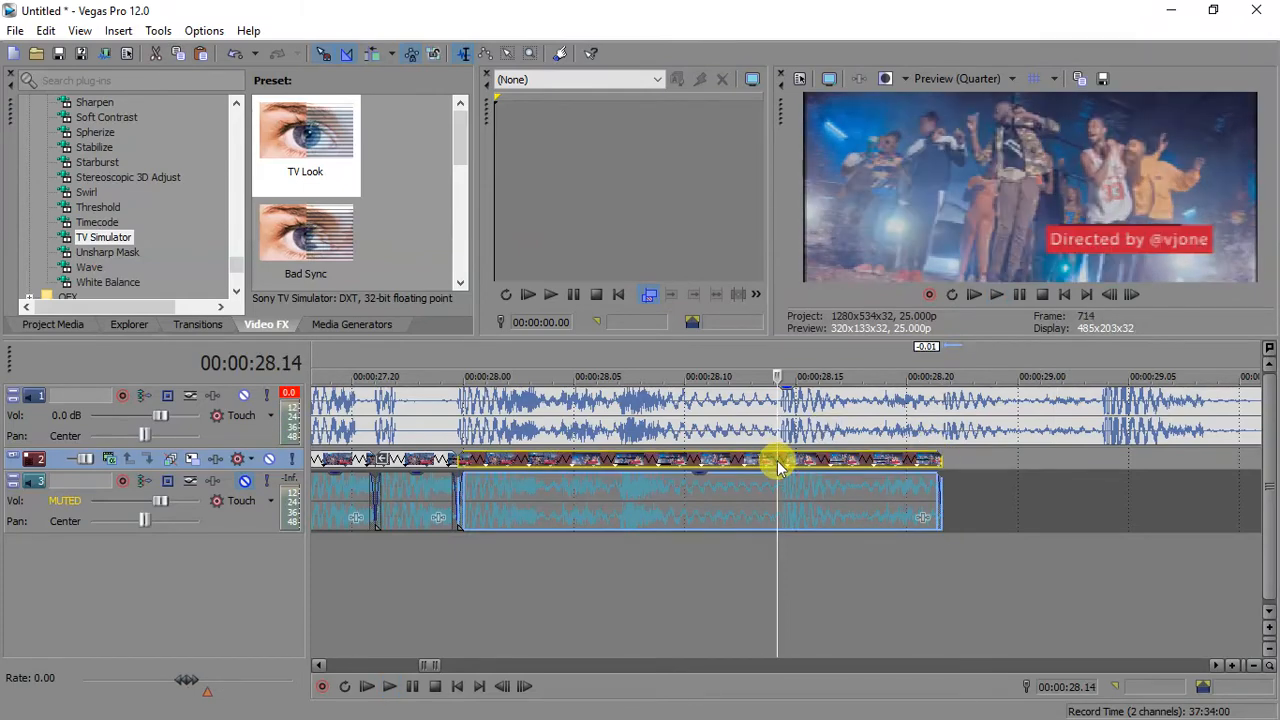
key("s")
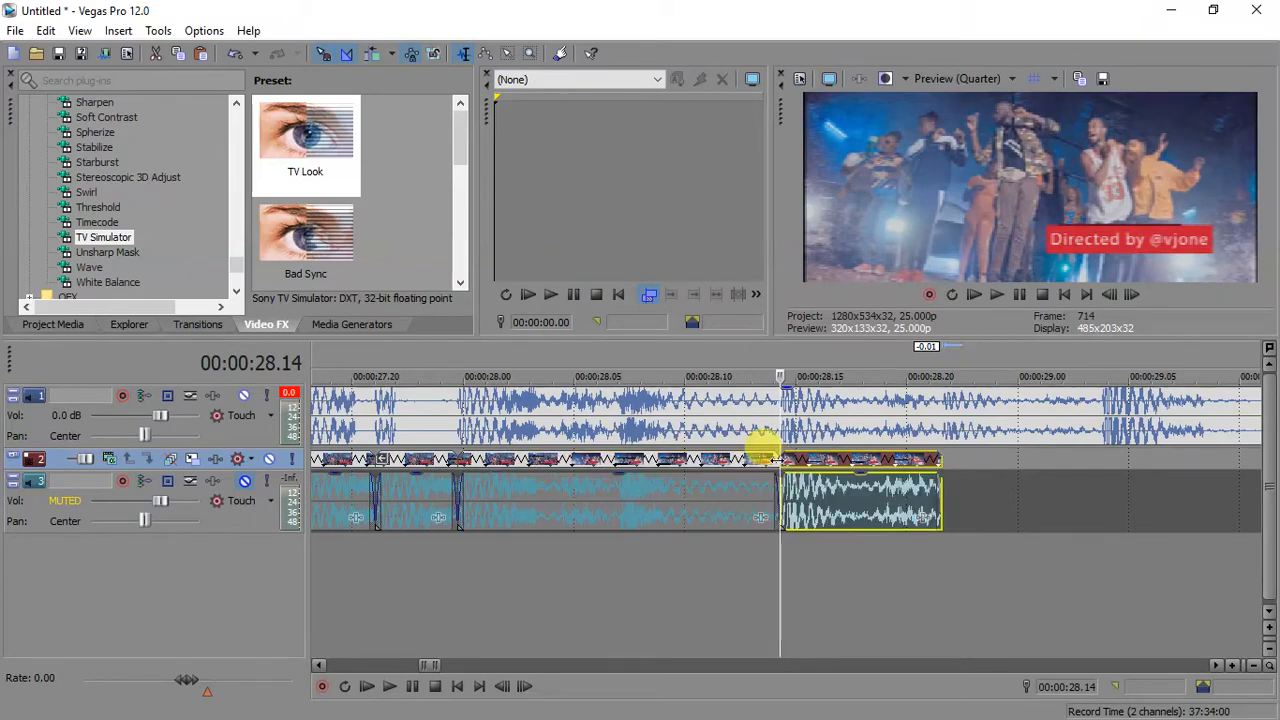
scroll(764, 448, "down", 2)
left_click_drag(797, 468, 877, 468)
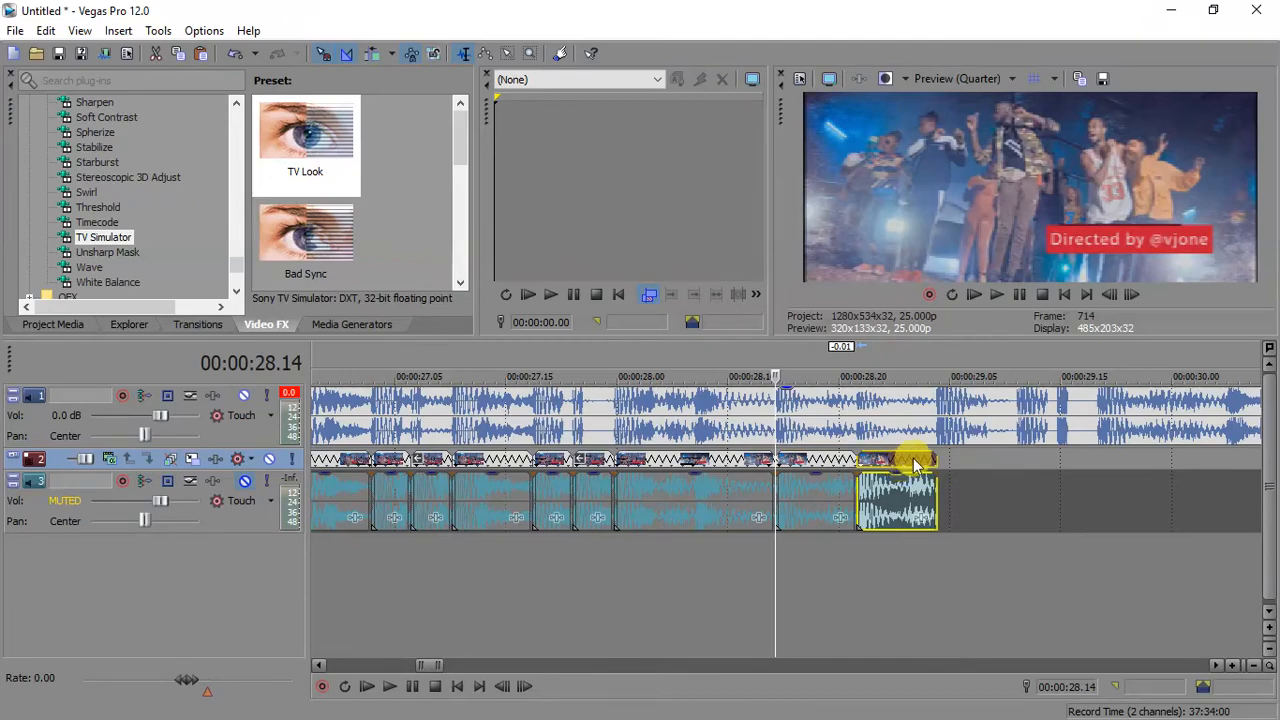
- Zoom out the last clip's picture in Event Pan/Crop by enlarging the crop frame to about 1,826 x 762
left_click(915, 463)
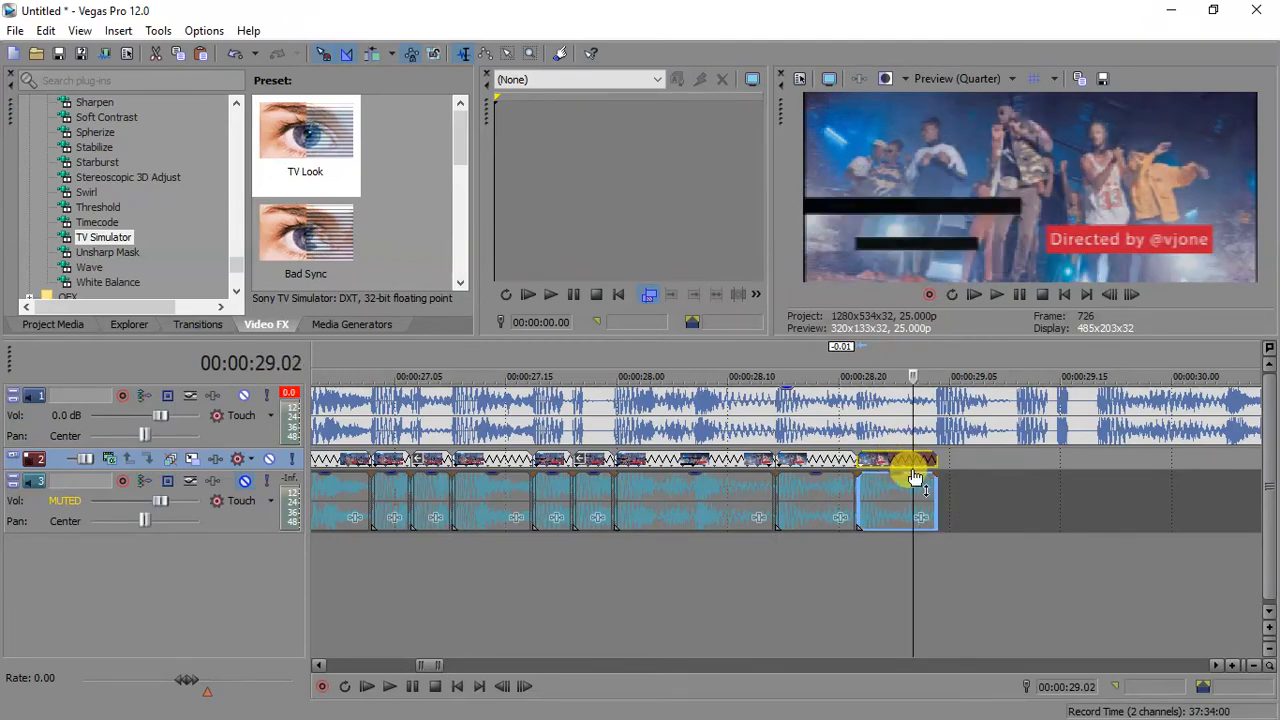
right_click(910, 465)
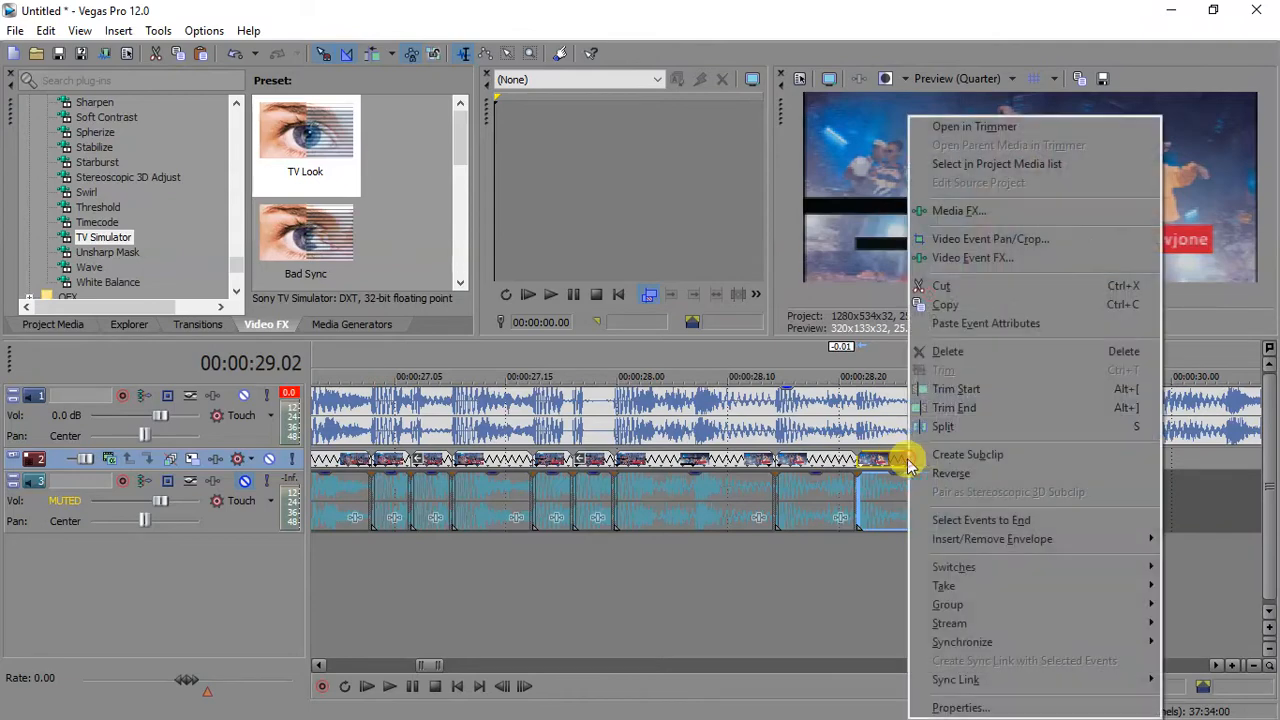
left_click(963, 244)
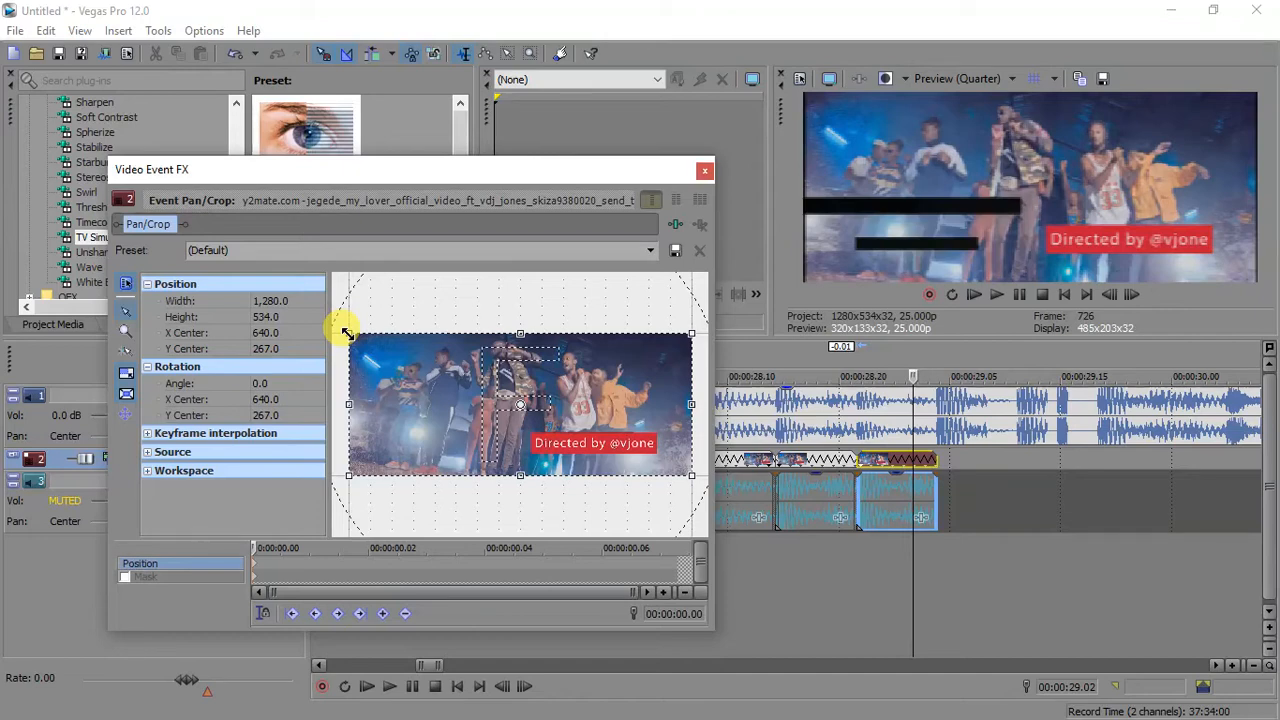
left_click_drag(345, 332, 277, 183)
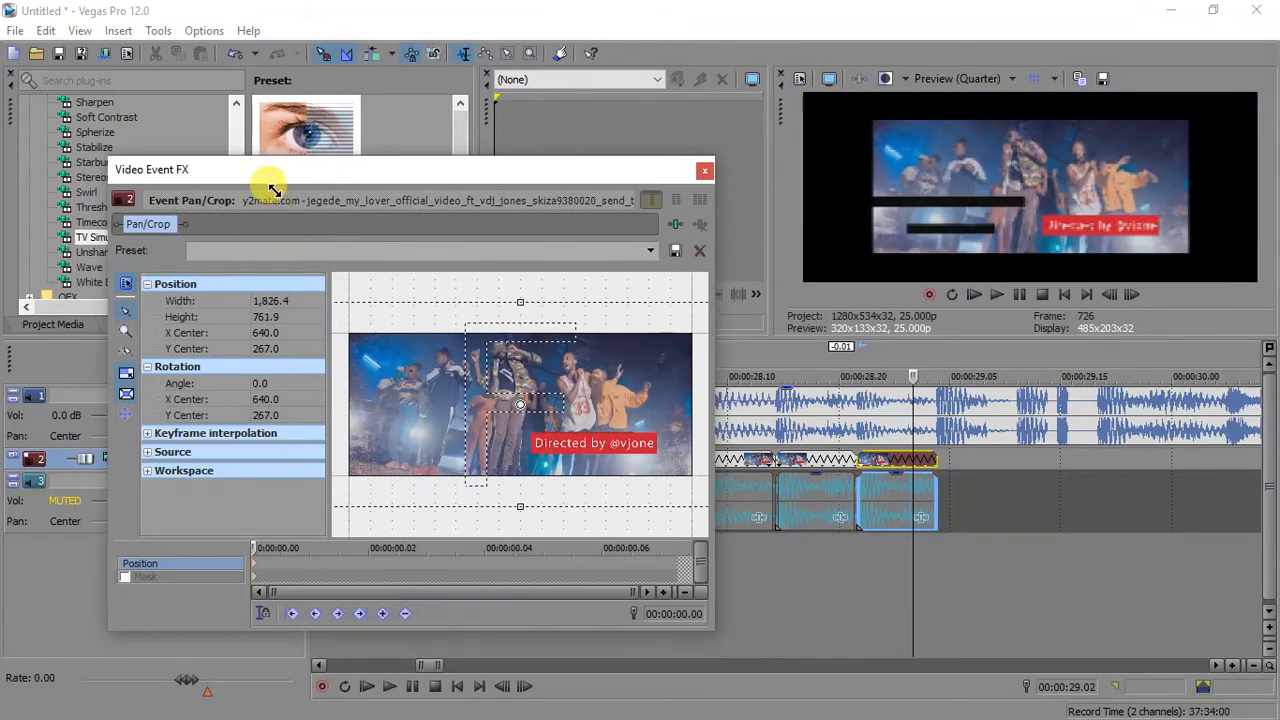
left_click(703, 172)
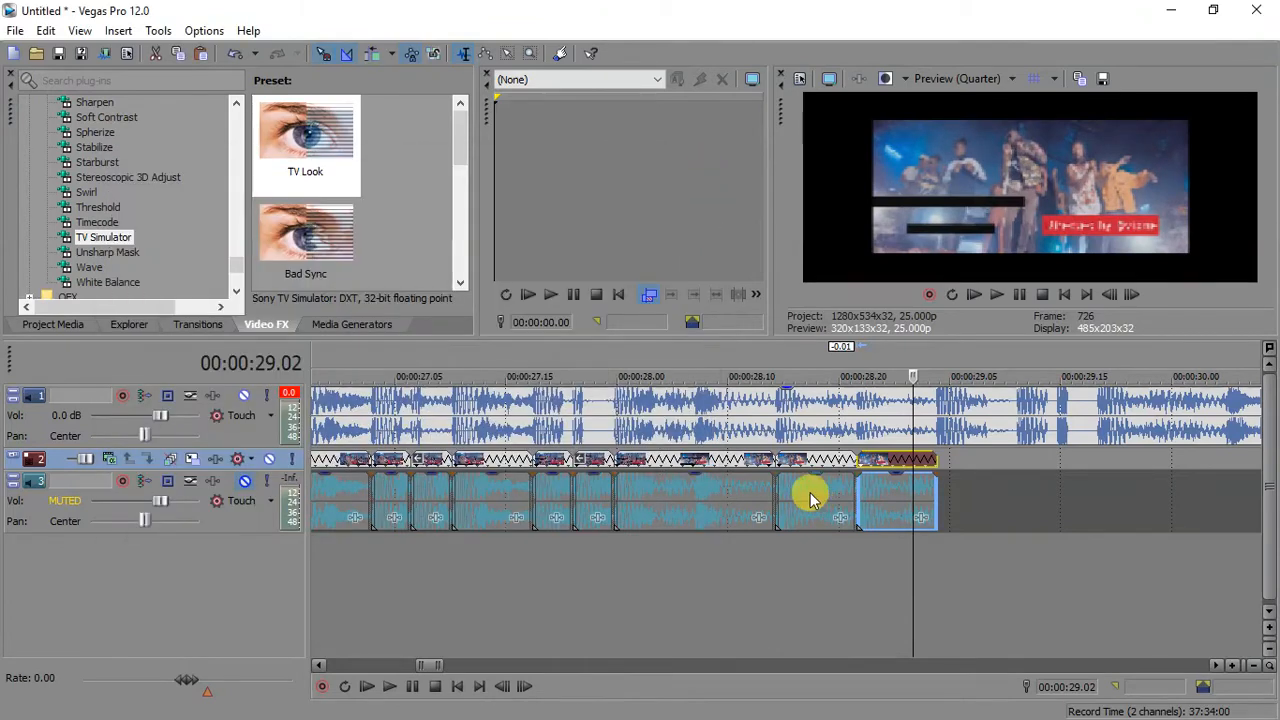
- Play the sequence from 00:00:28.15 past the end of the zoomed-out clip to check its timing
left_click(780, 487)
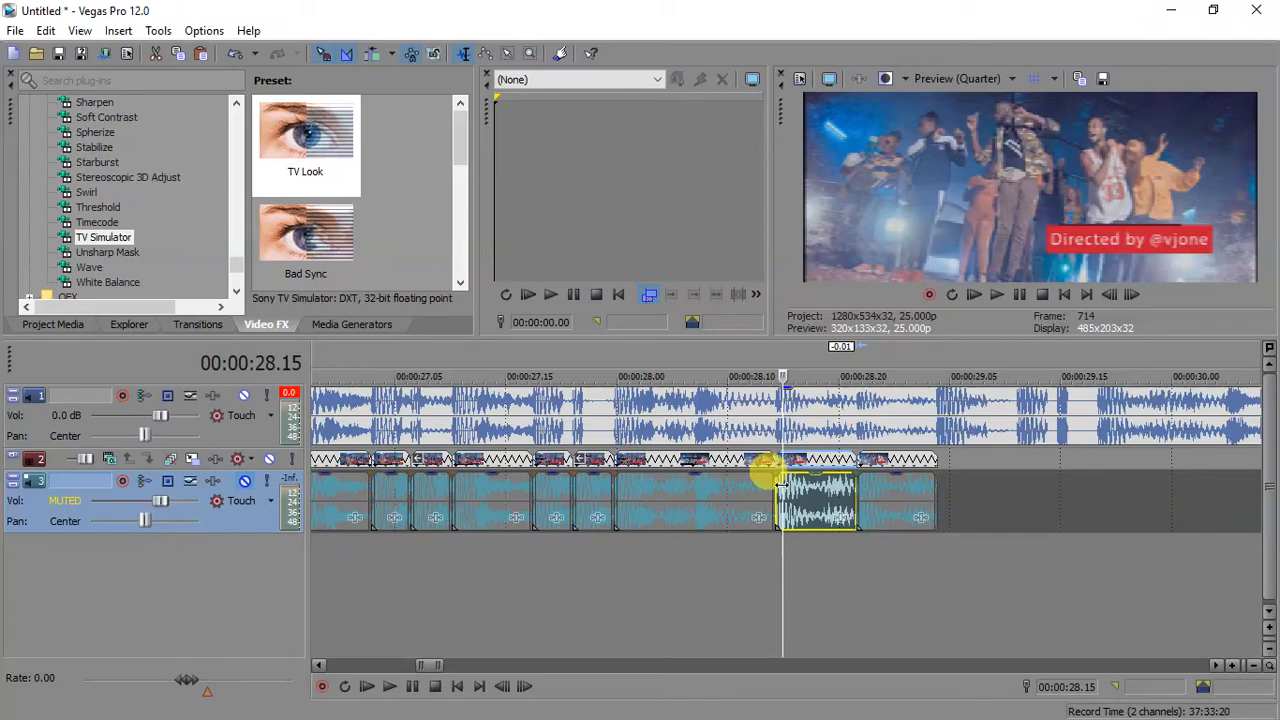
left_click(776, 486)
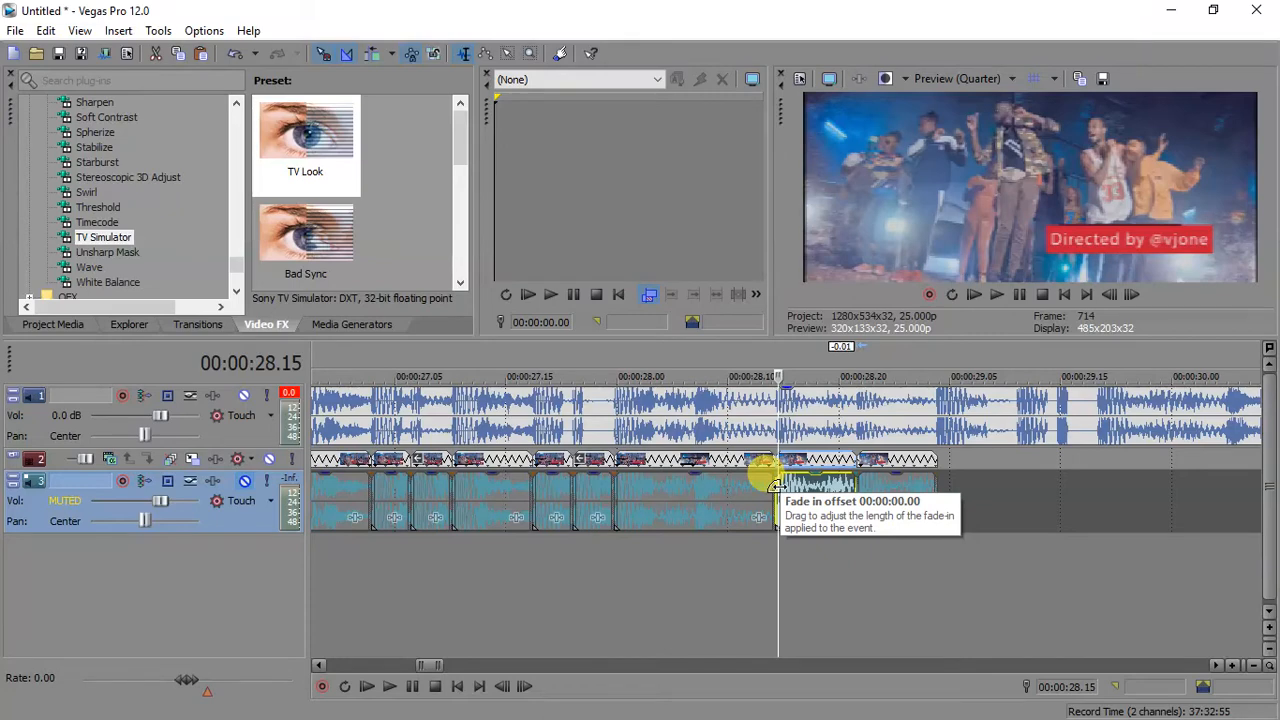
key("space")
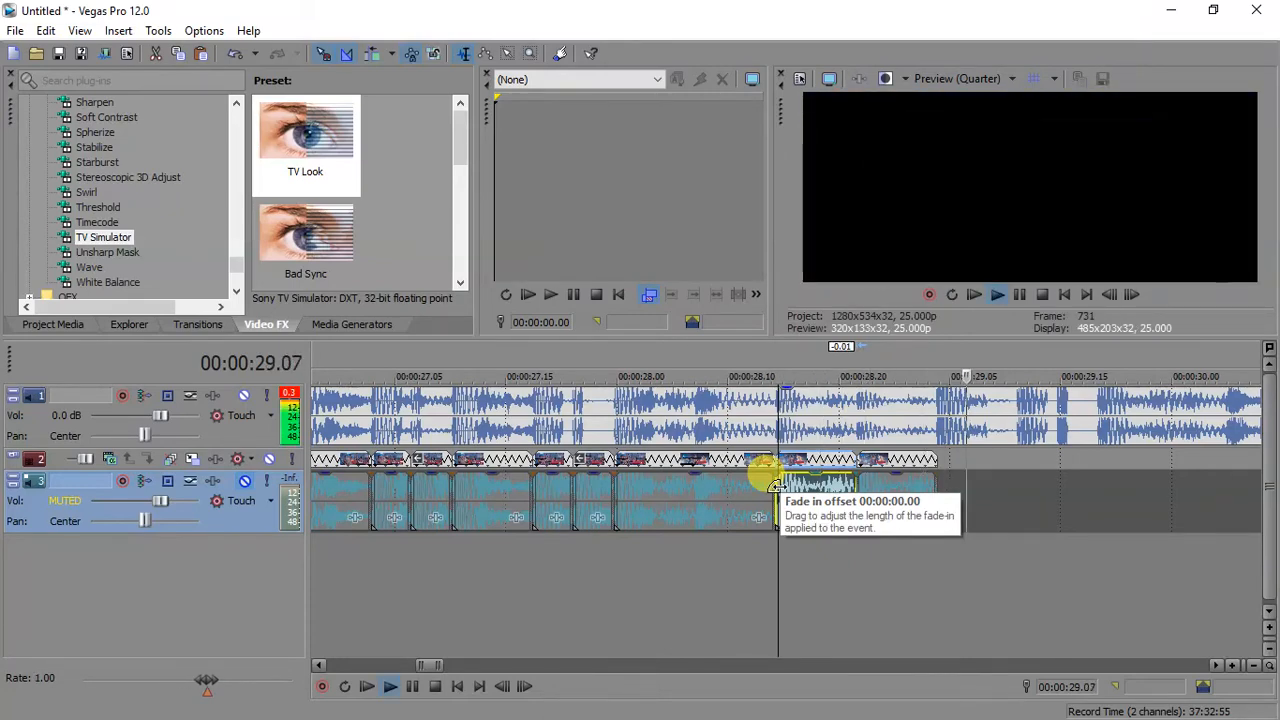
key("space")
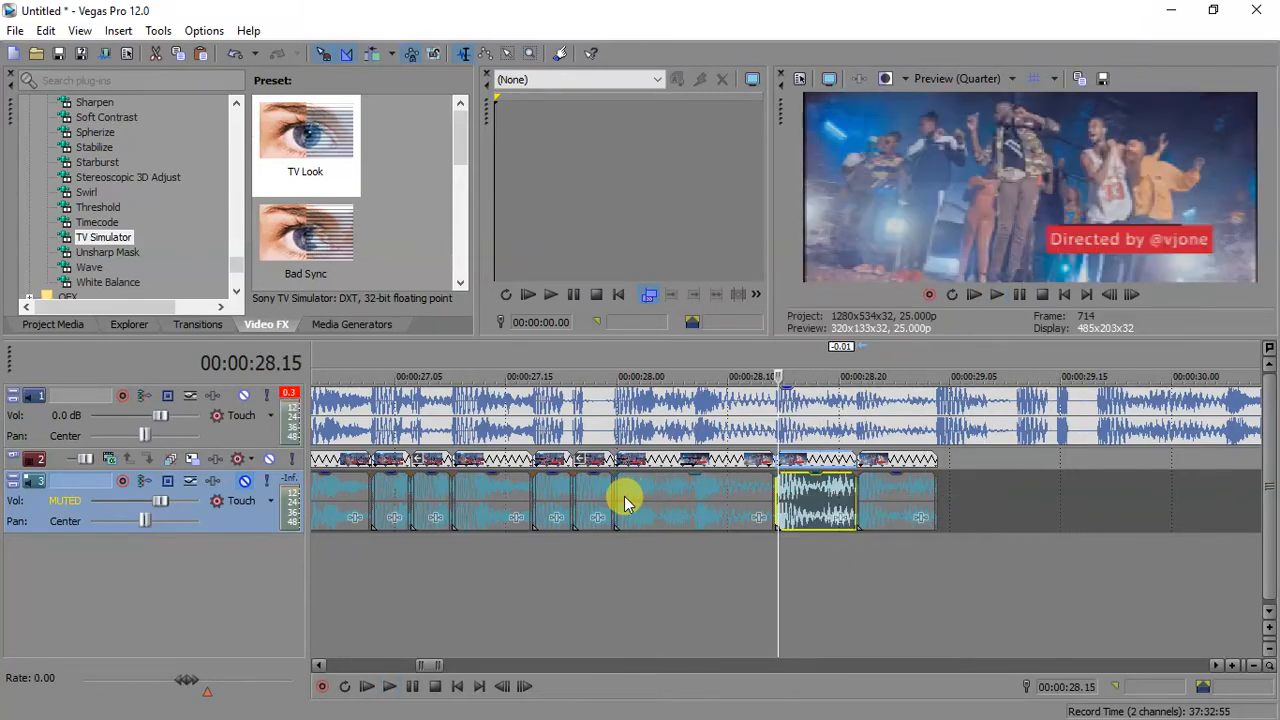
key("space")
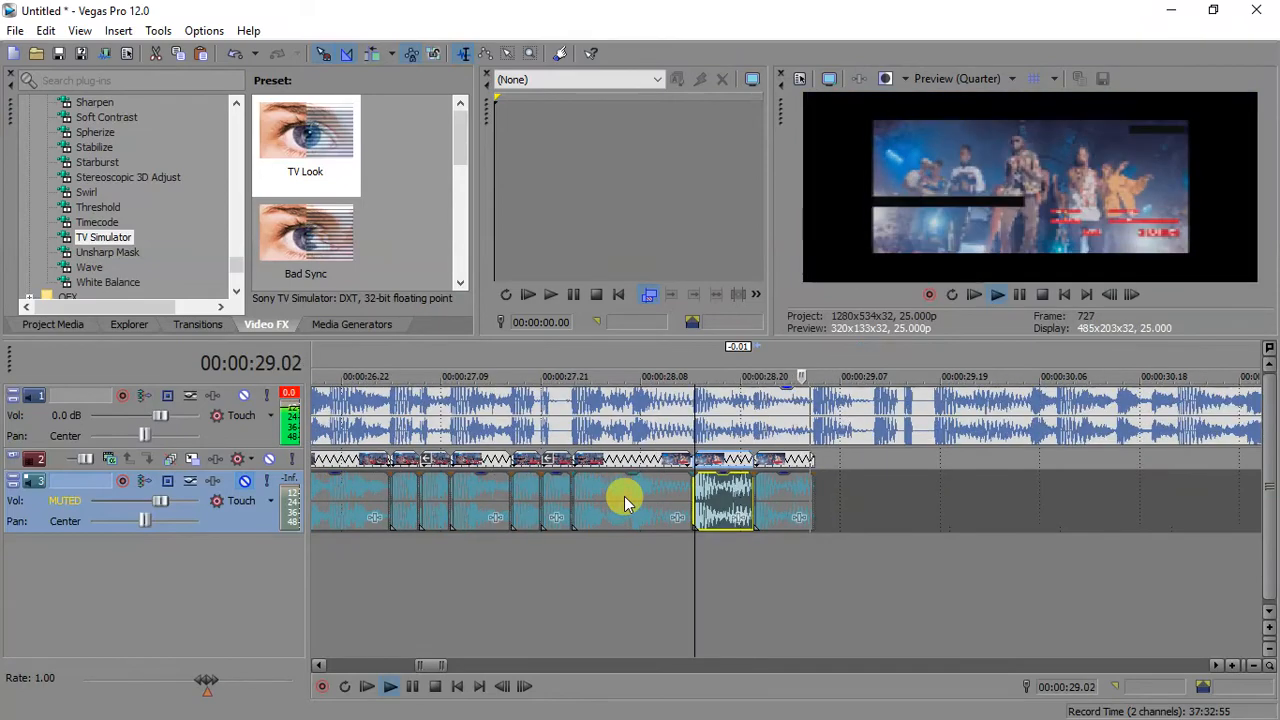
key("space")
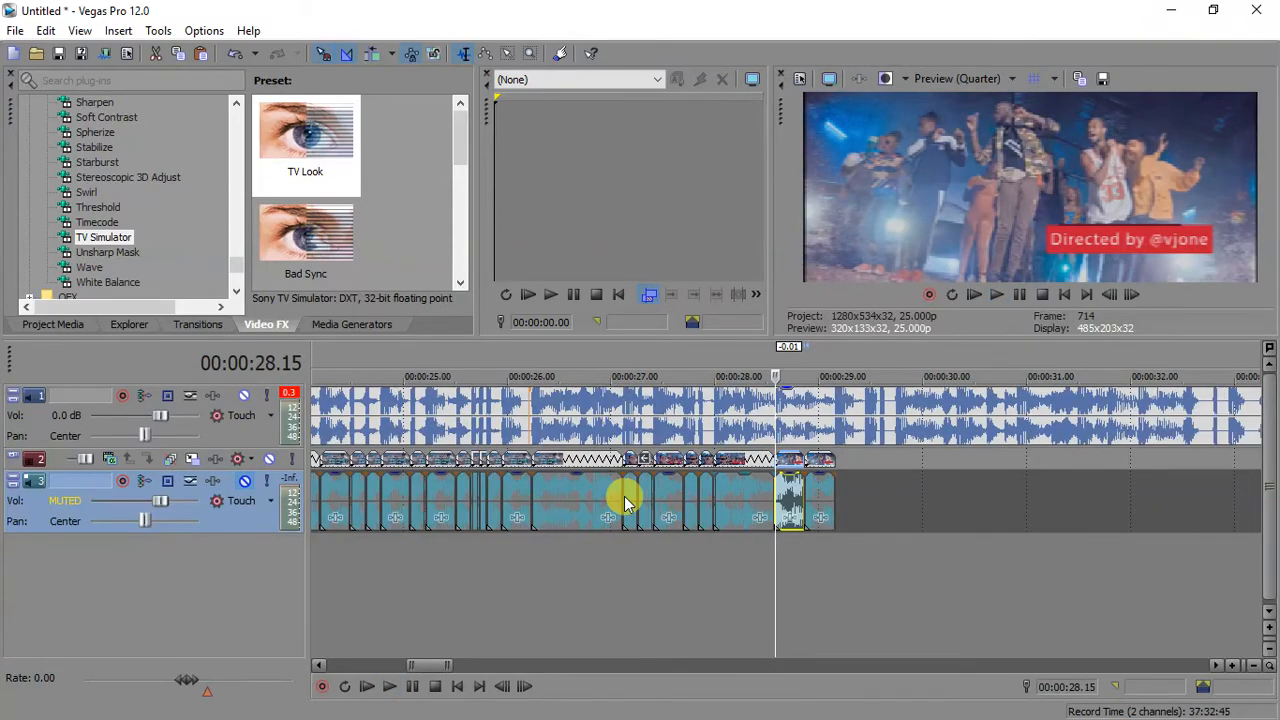
- Copy the clip starting at 00:00:26.06 and paste it at the beat at 00:00:29.18
left_click(532, 495)
key("space")
key("space")
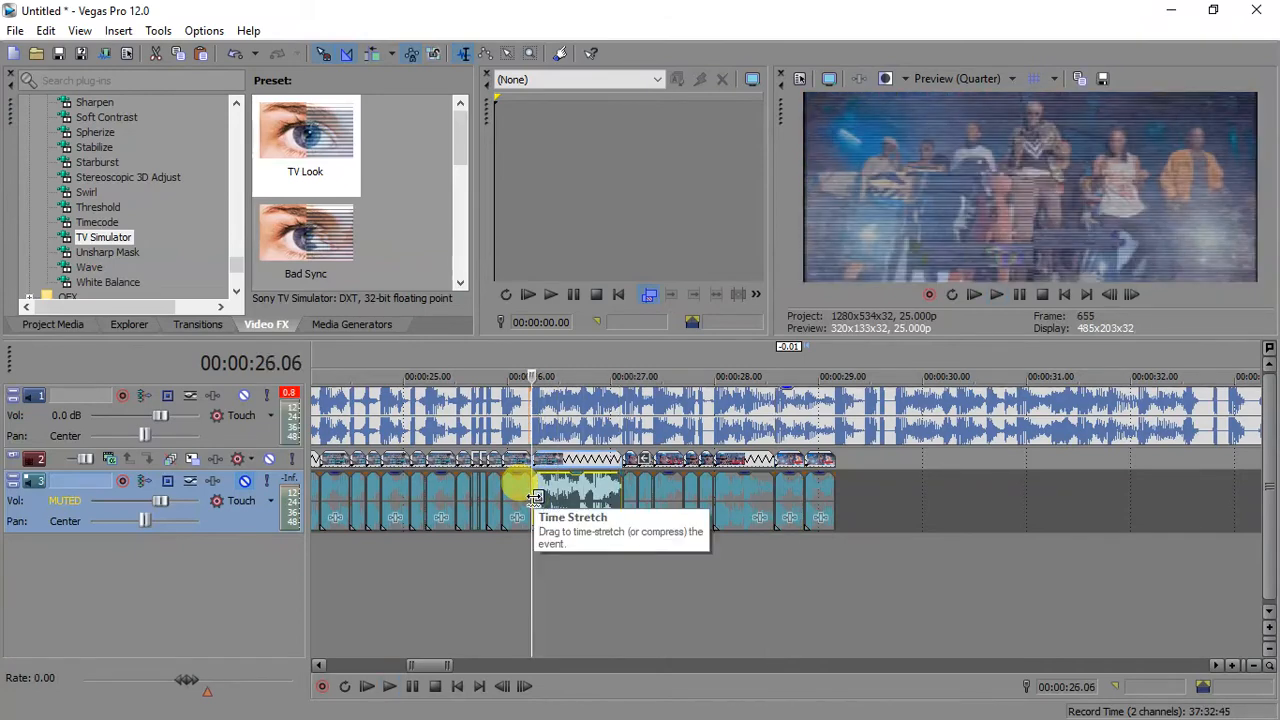
left_click(894, 467)
scroll(897, 470, "up", 2)
scroll(897, 470, "up", 8)
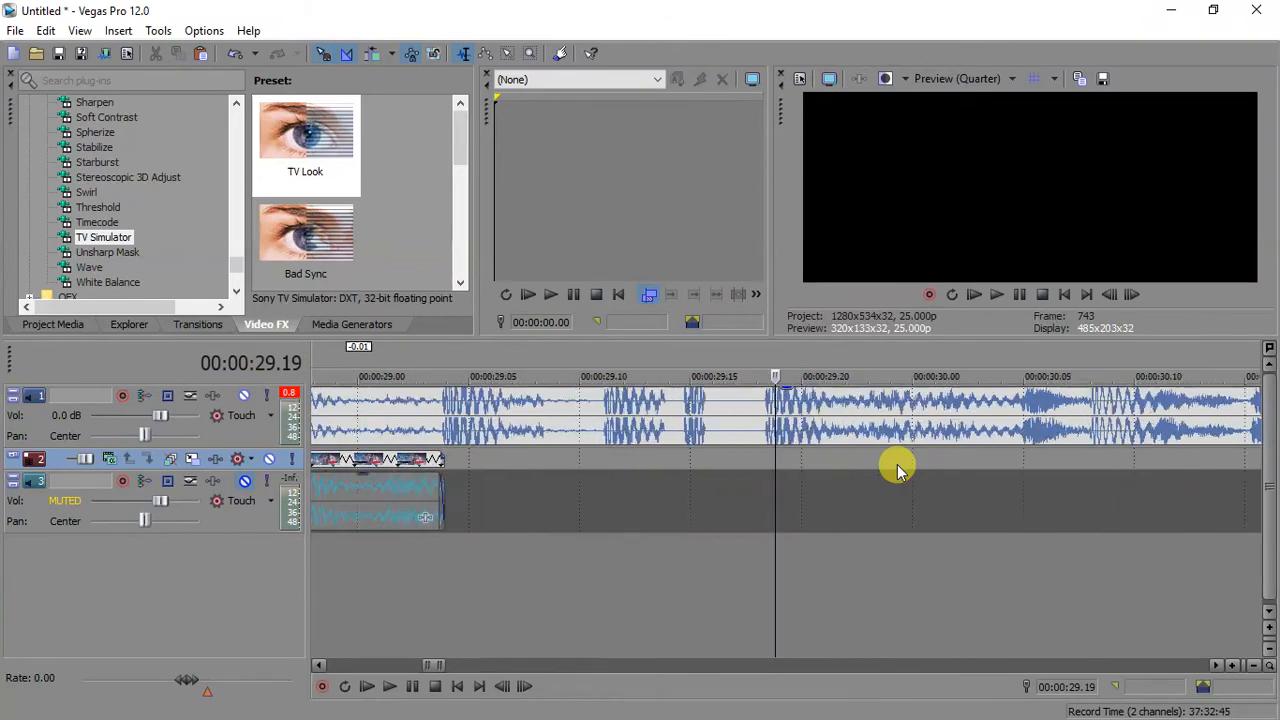
left_click(696, 460)
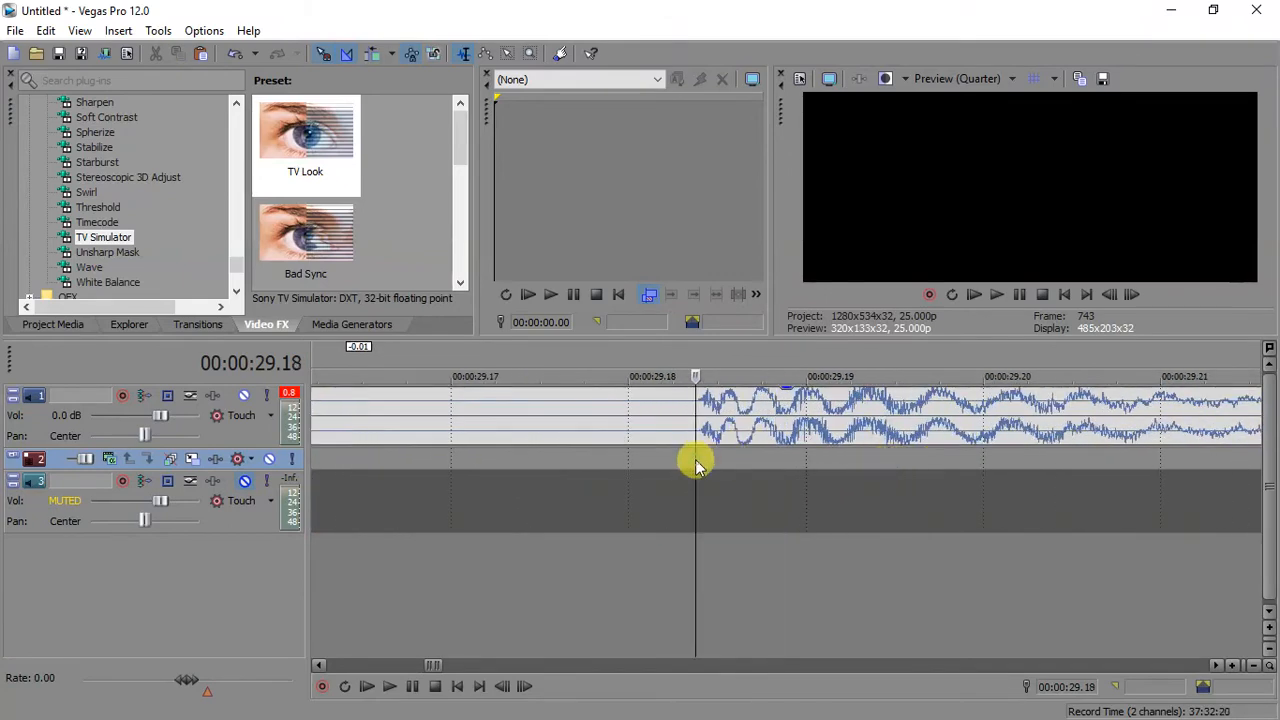
key("ctrl+v")
scroll(697, 467, "down", 6)
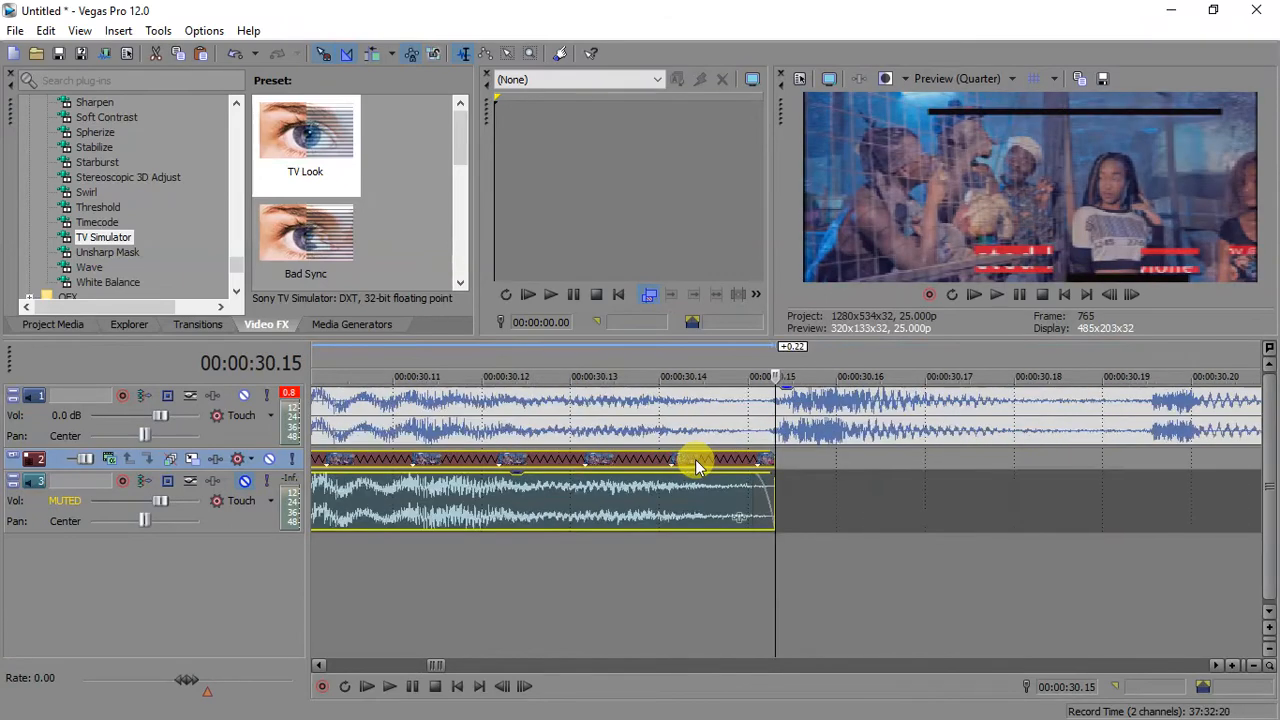
scroll(697, 467, "down", 3)
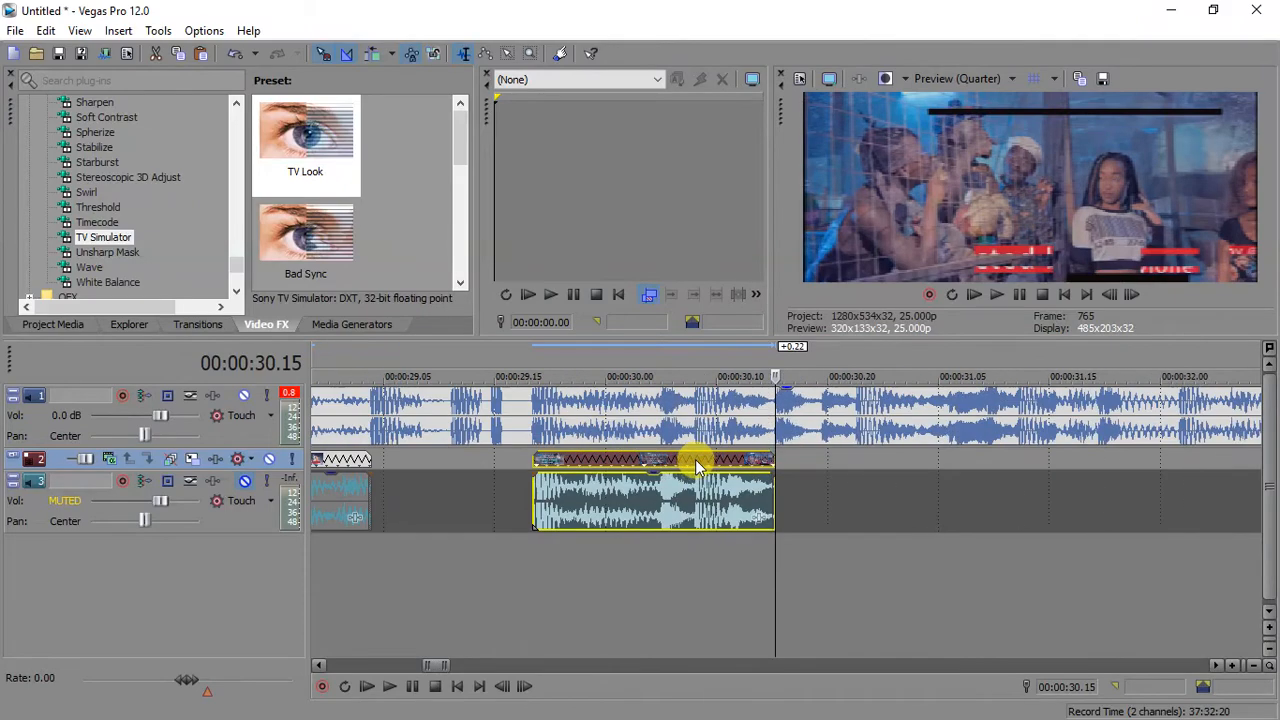
- Split off the short piece from 00:00:29.18 to 00:00:29.20, copy it and undo the split
left_click(538, 487)
scroll(523, 477, "up", 6)
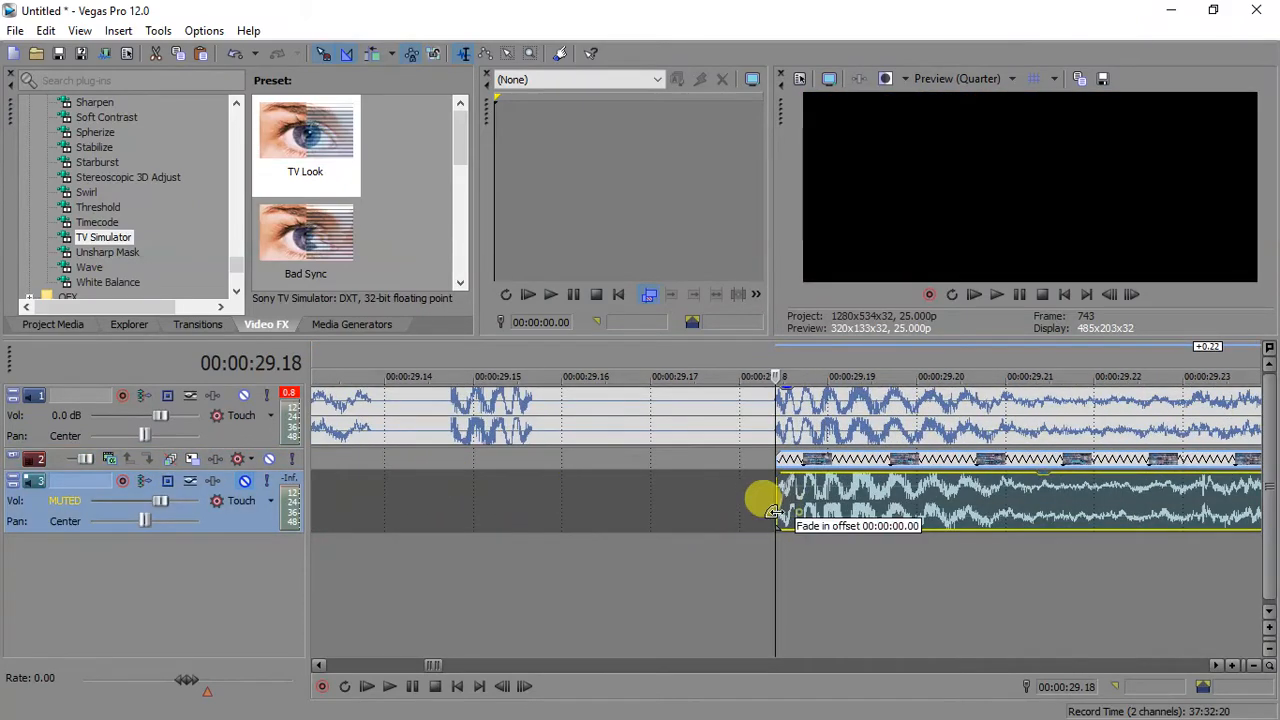
left_click(878, 520)
key("s")
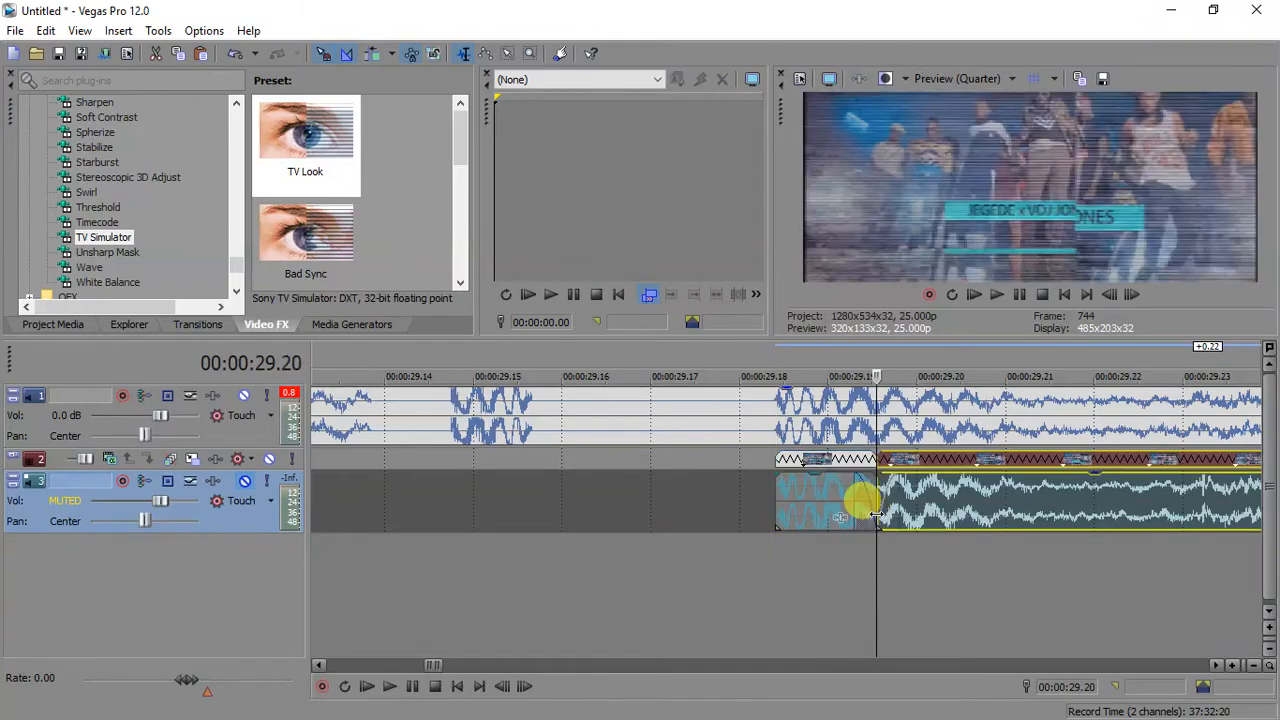
left_click(830, 505)
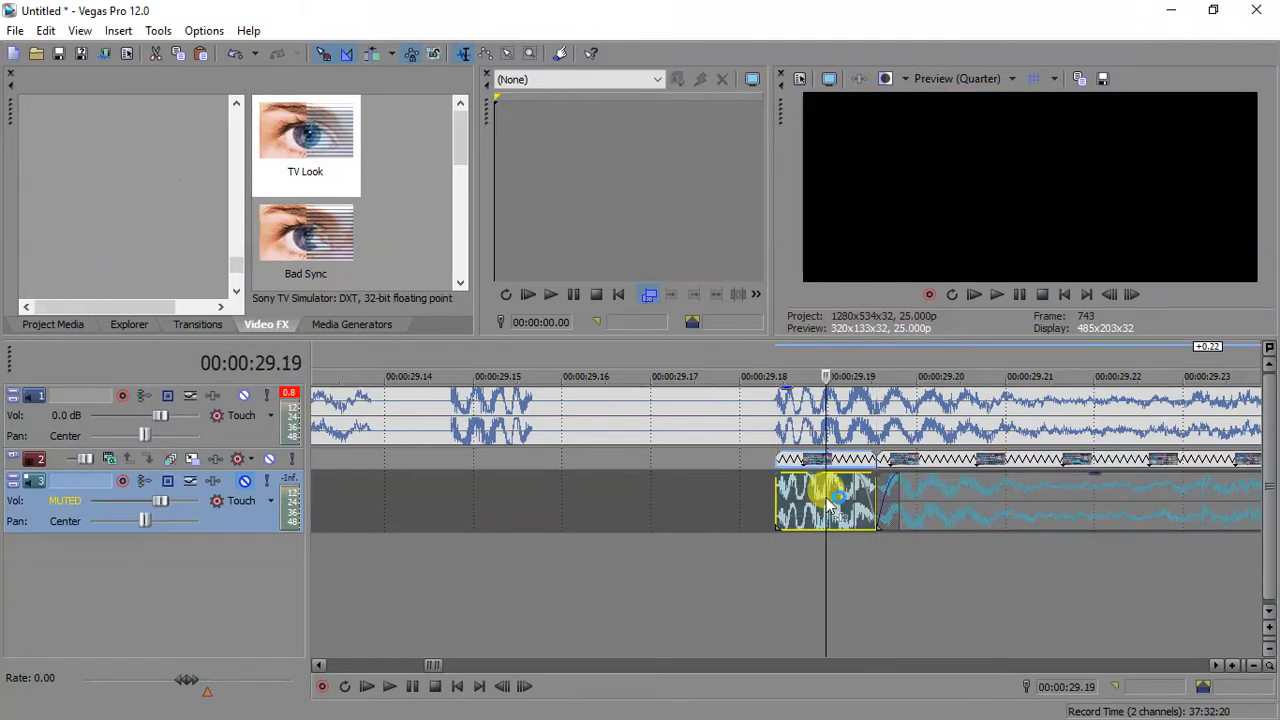
scroll(825, 497, "down", 1)
scroll(825, 497, "down", 1)
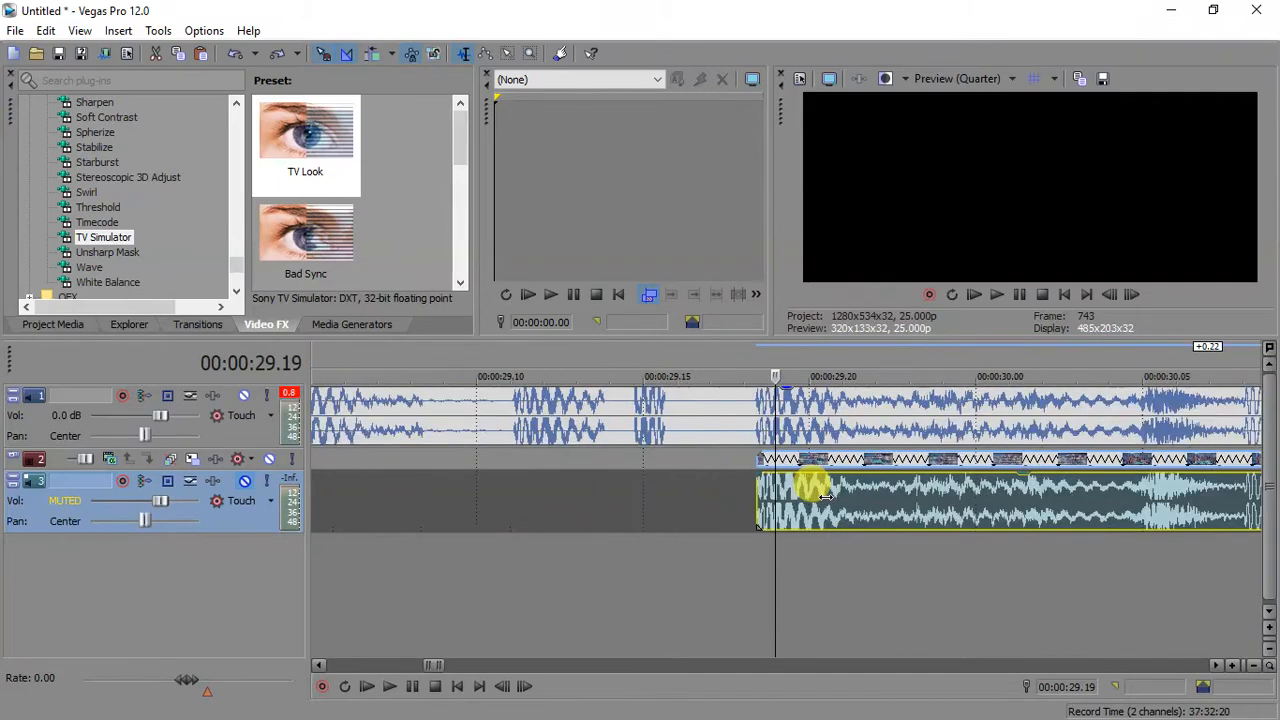
- Trim the zoomed-out clip's end at 00:00:29.04, paste the copied short piece there and extend it to about 00:00:29.11
scroll(825, 497, "down", 2)
left_click(424, 449)
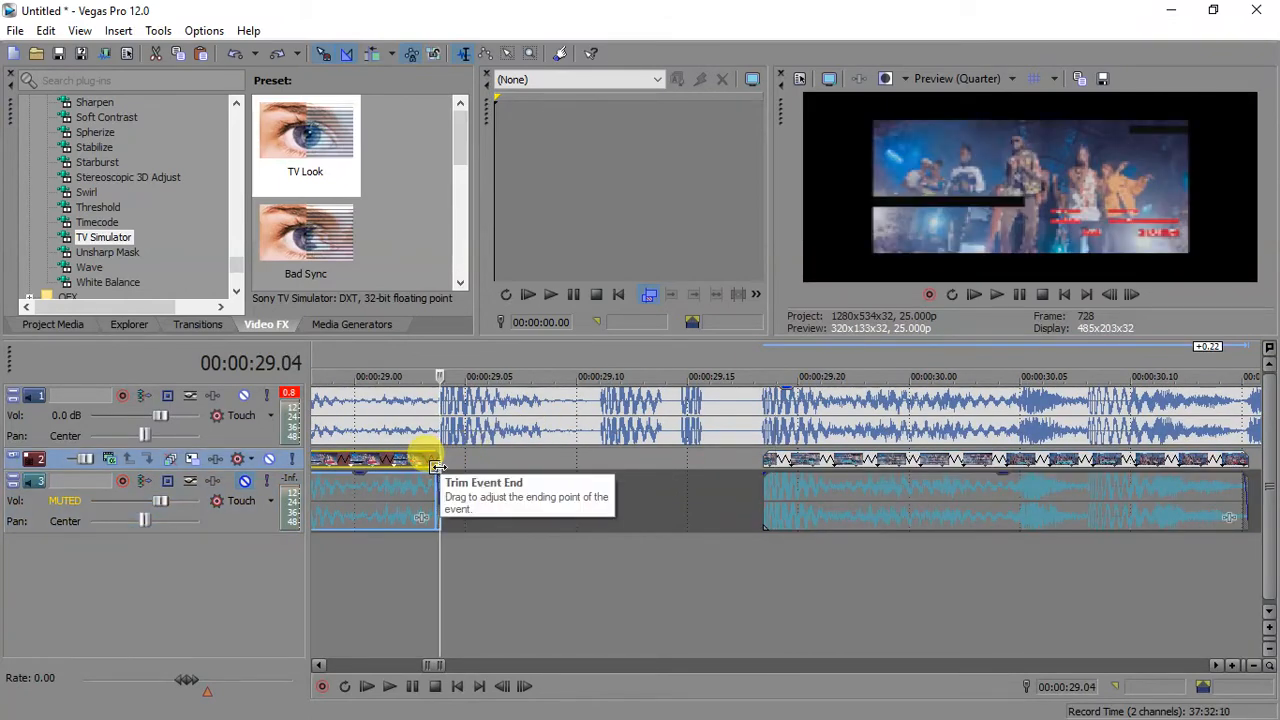
key("s")
key("Delete")
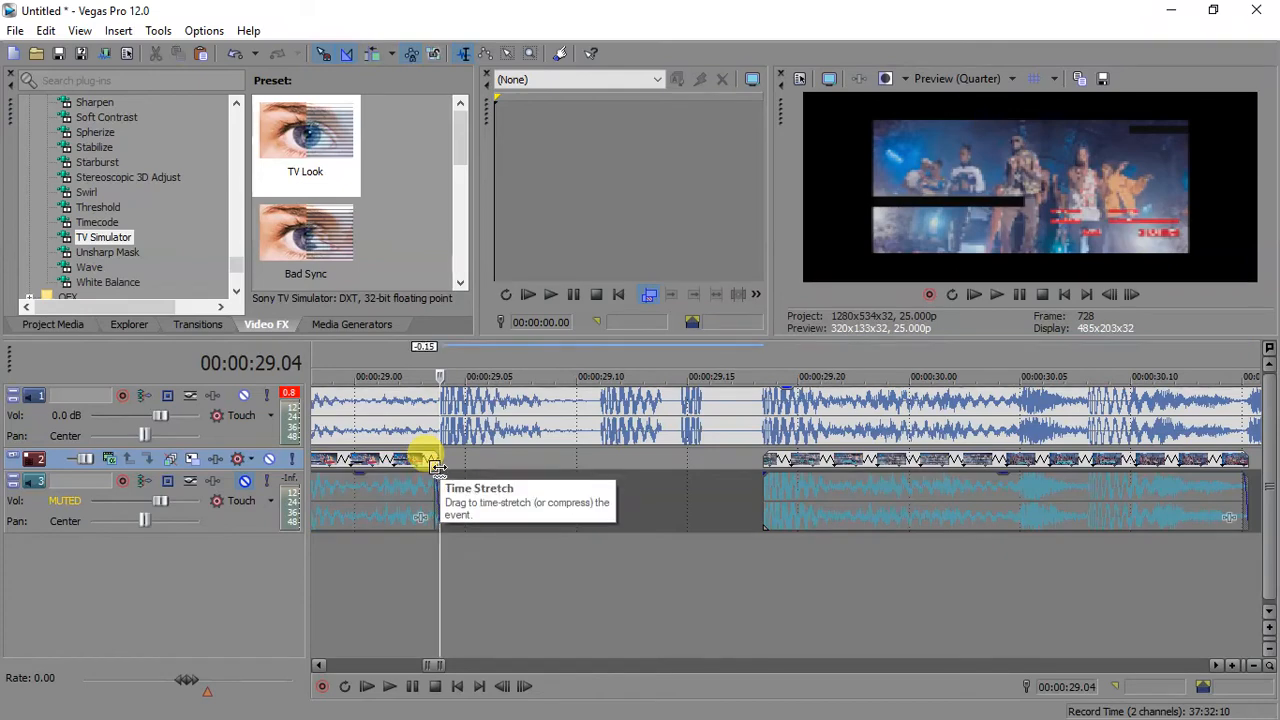
key("ctrl+v")
left_click_drag(461, 465, 597, 465)
left_click(597, 465)
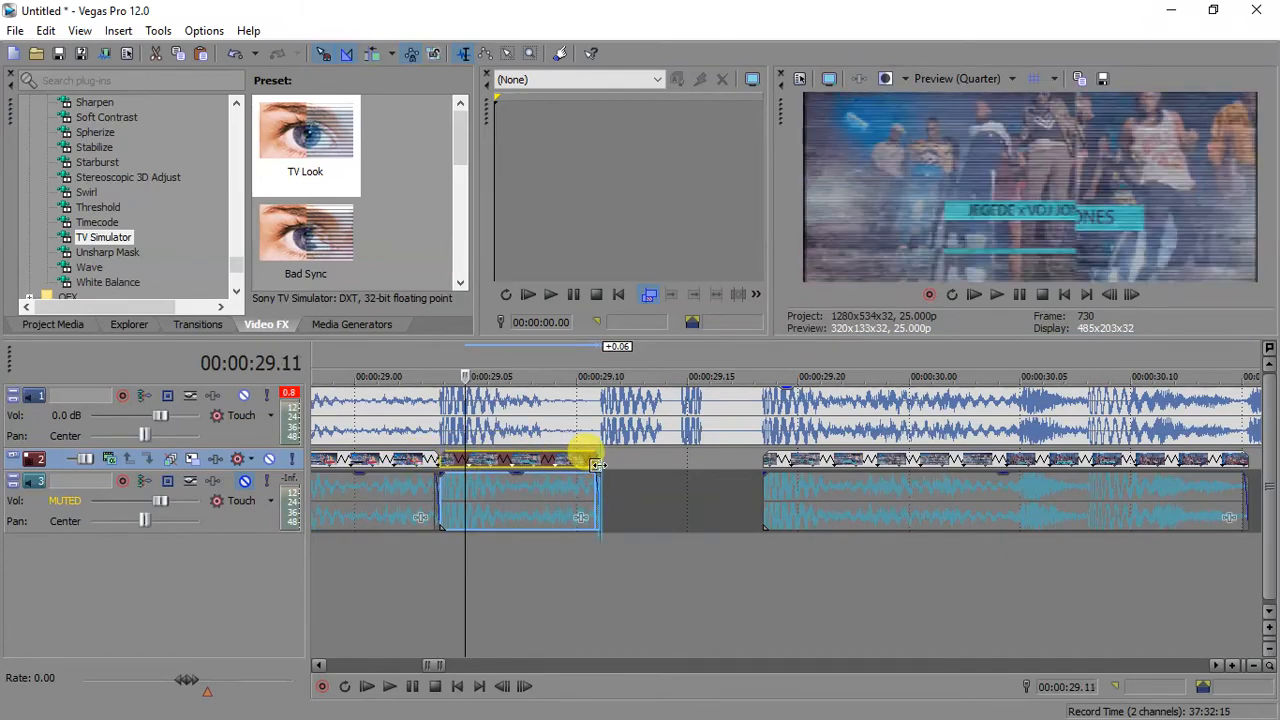
- Duplicate the clip at 00:00:29.04 into the gap before 00:00:29.18 and split the copy at 00:00:29.15
left_click(441, 450)
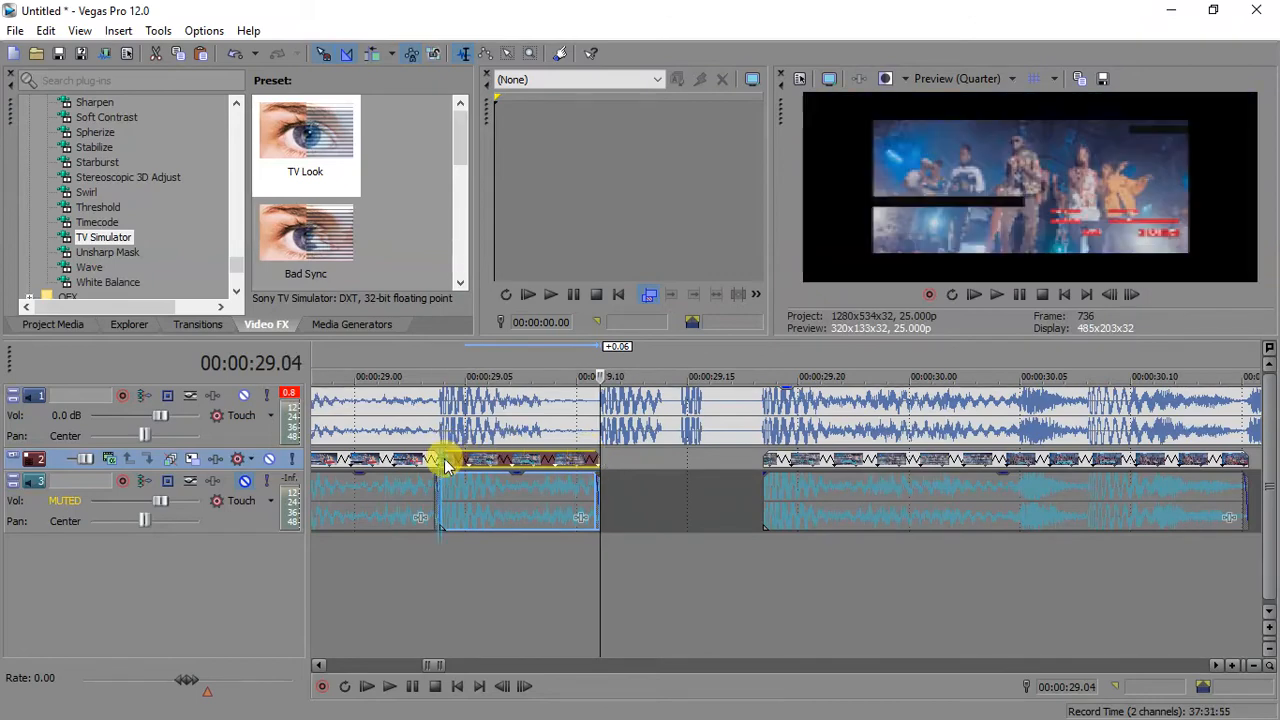
left_click_drag(597, 475, 616, 472)
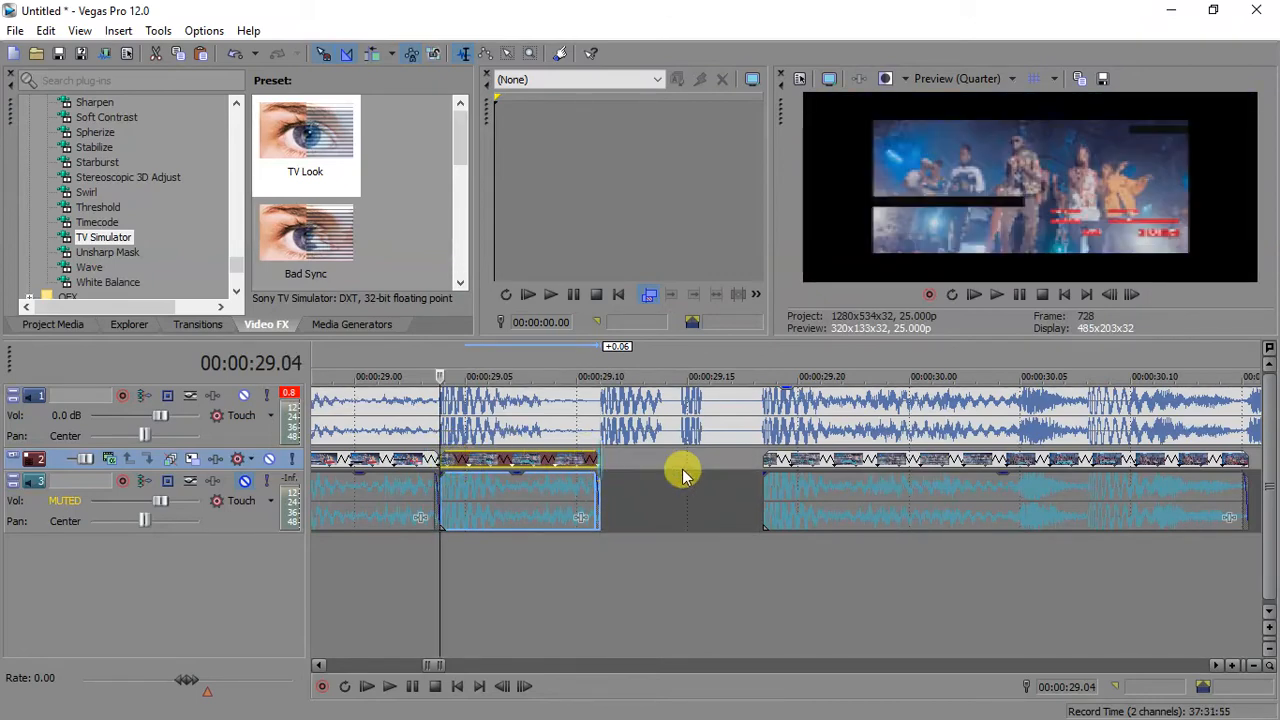
left_click(683, 466)
left_click(680, 466)
key("s")
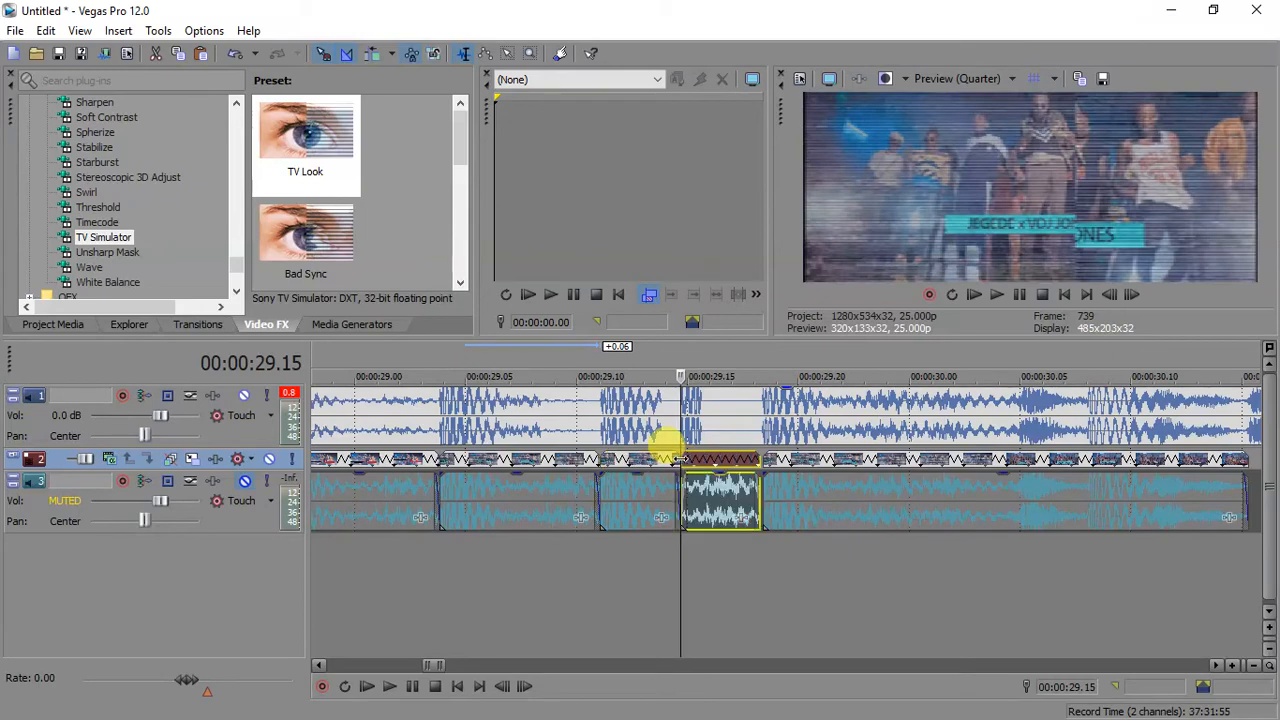
- Replace the piece at 00:00:29.15 with a copy of the clip that starts at 00:00:29.11
key("Delete")
left_click(603, 462)
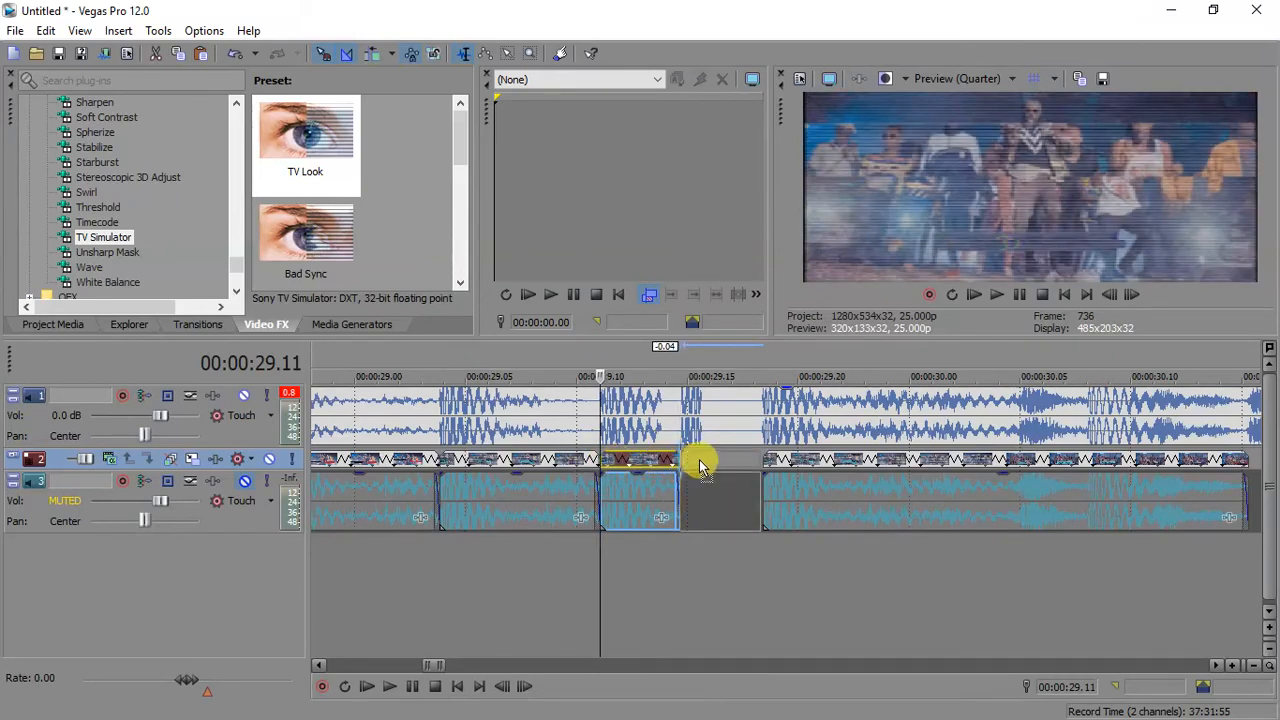
key("ctrl+z")
left_click(730, 467)
- Reverse the copied clip at 00:00:29.15 and extend its end to meet the next clip at 00:00:29.18
right_click(730, 462)
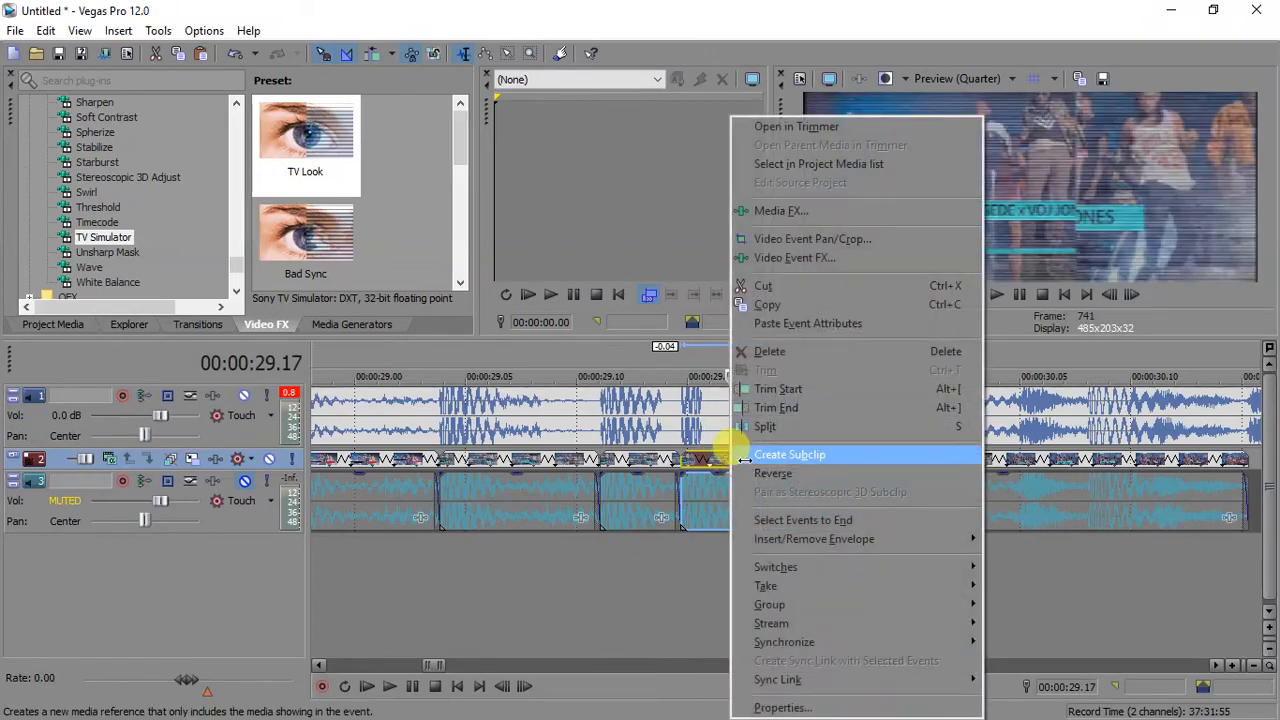
left_click(745, 471)
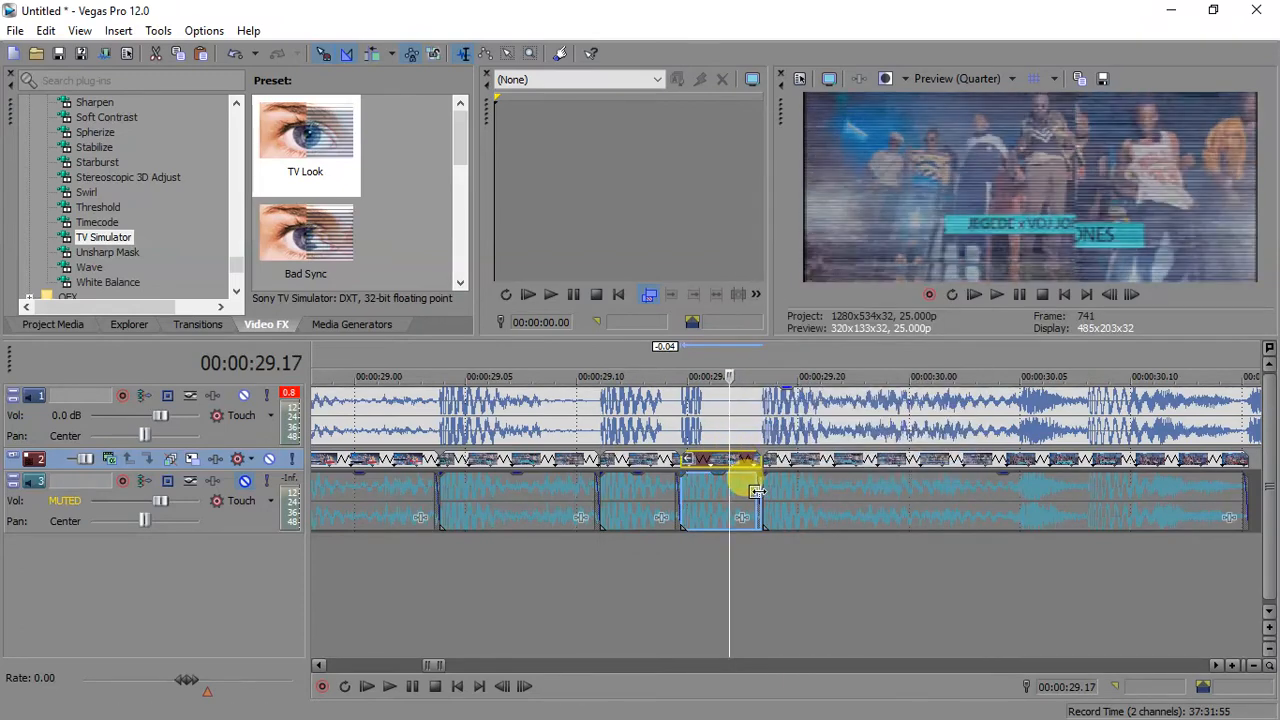
left_click(757, 491)
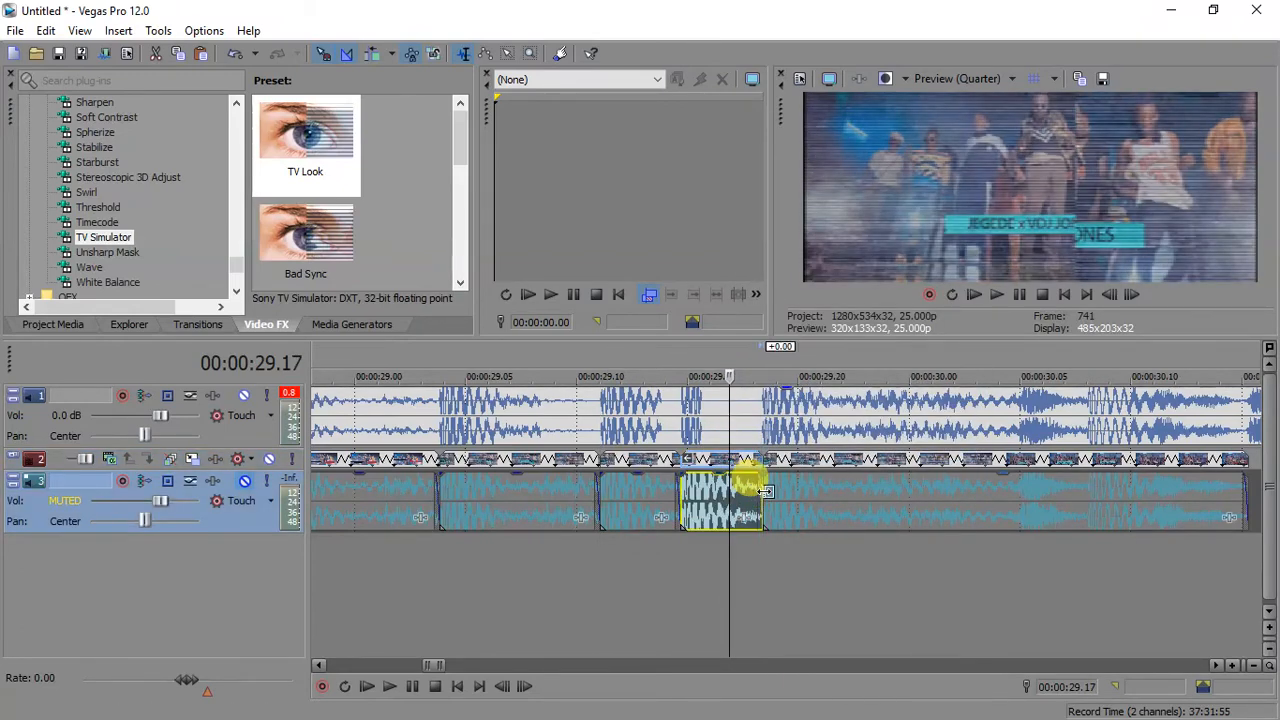
- Play the edit from the clip start at 00:00:26.06 to check it against the beats
scroll(764, 491, "down", 3)
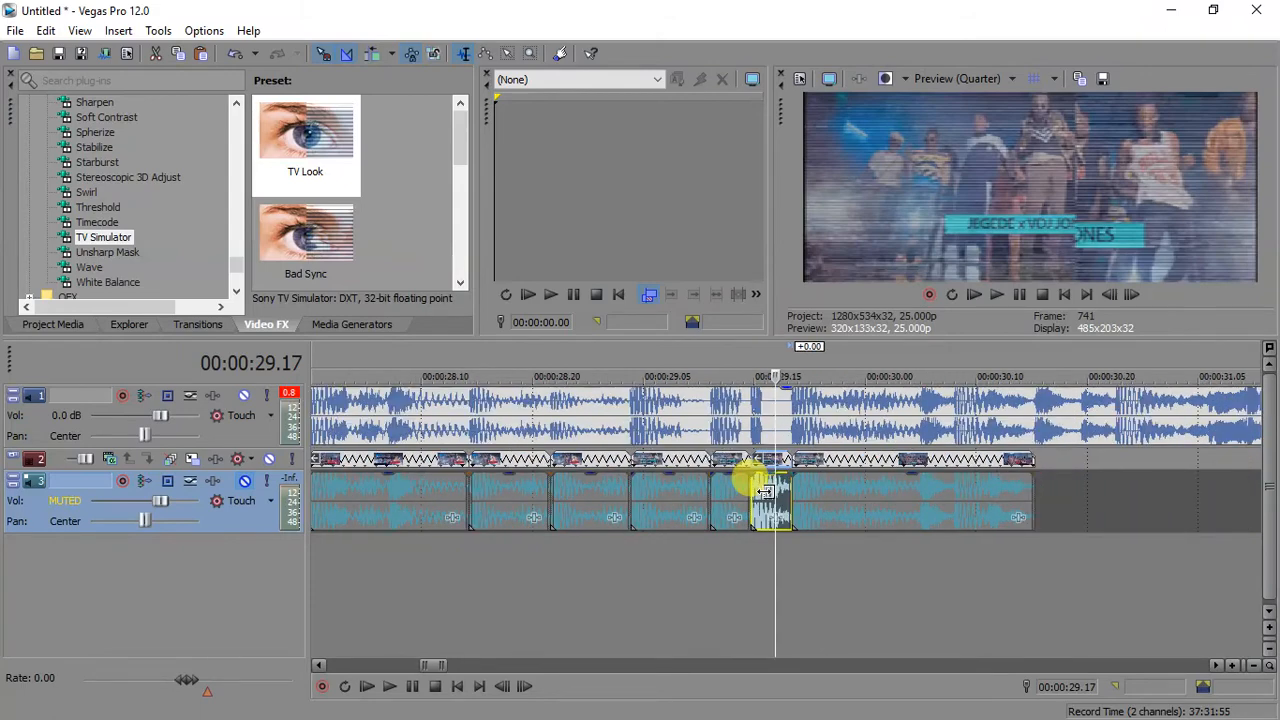
scroll(764, 491, "down", 3)
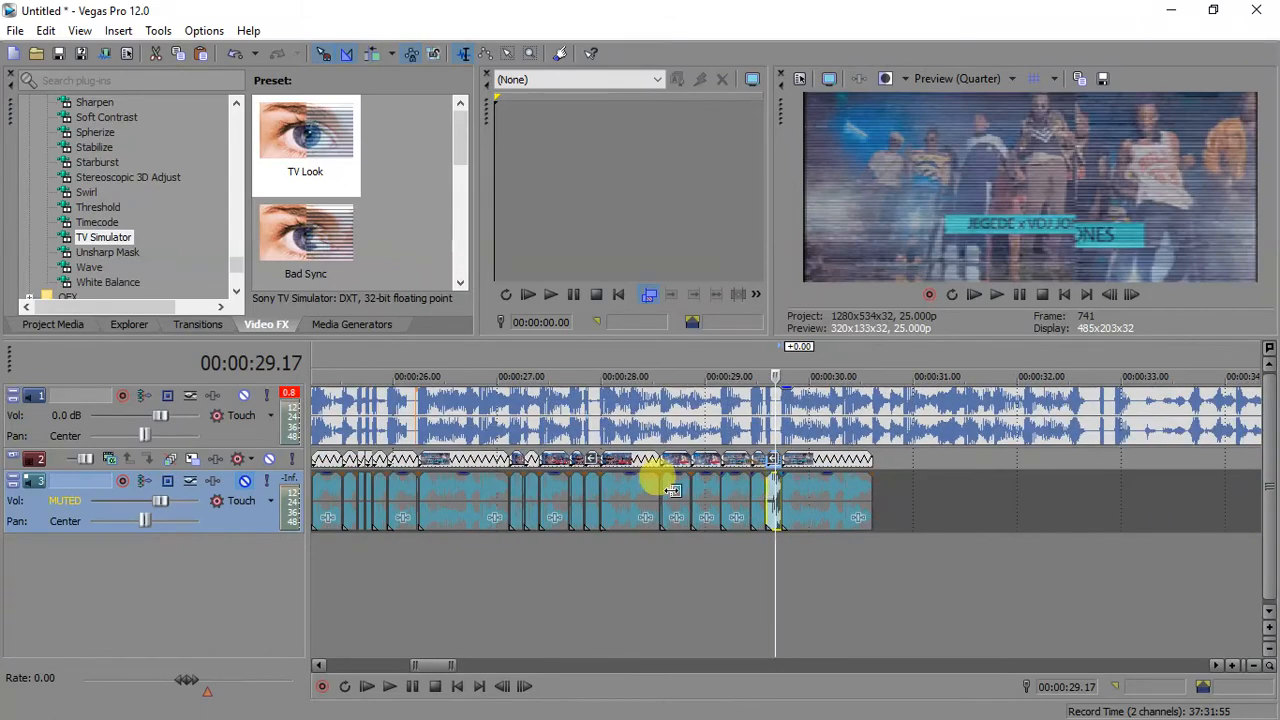
left_click(422, 498)
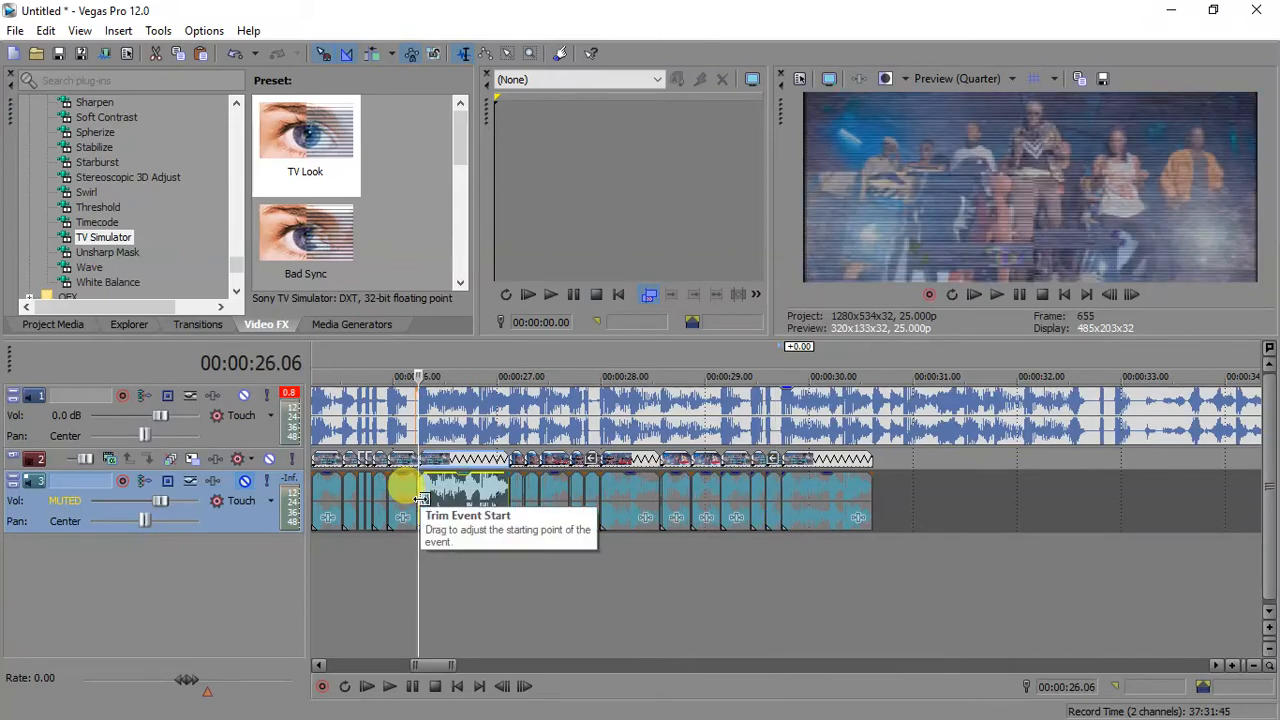
scroll(420, 499, "down", 2)
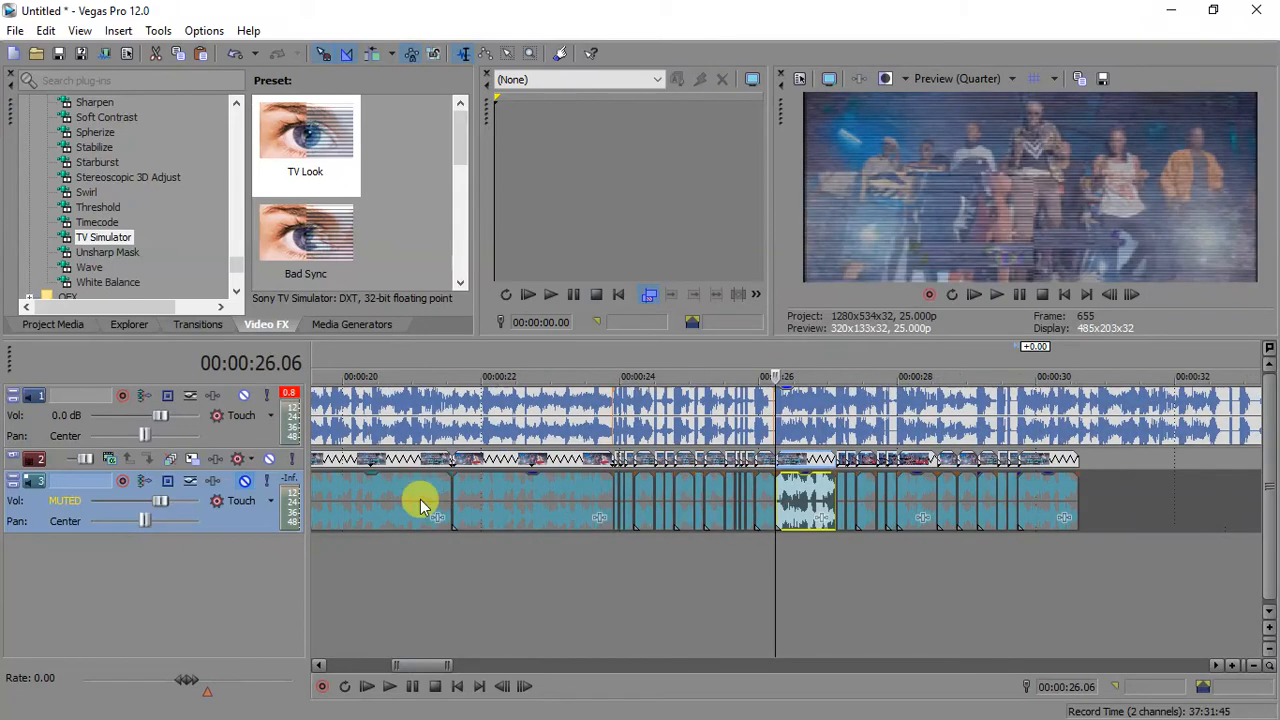
key("space")
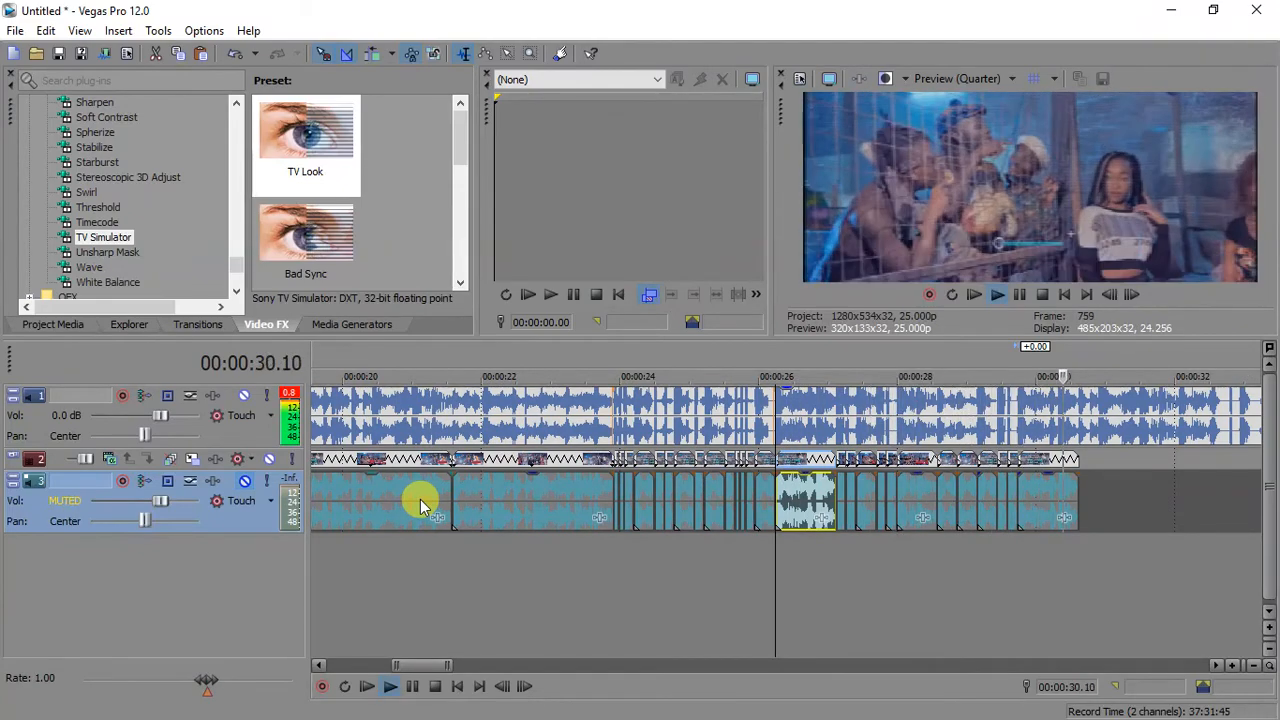
key("space")
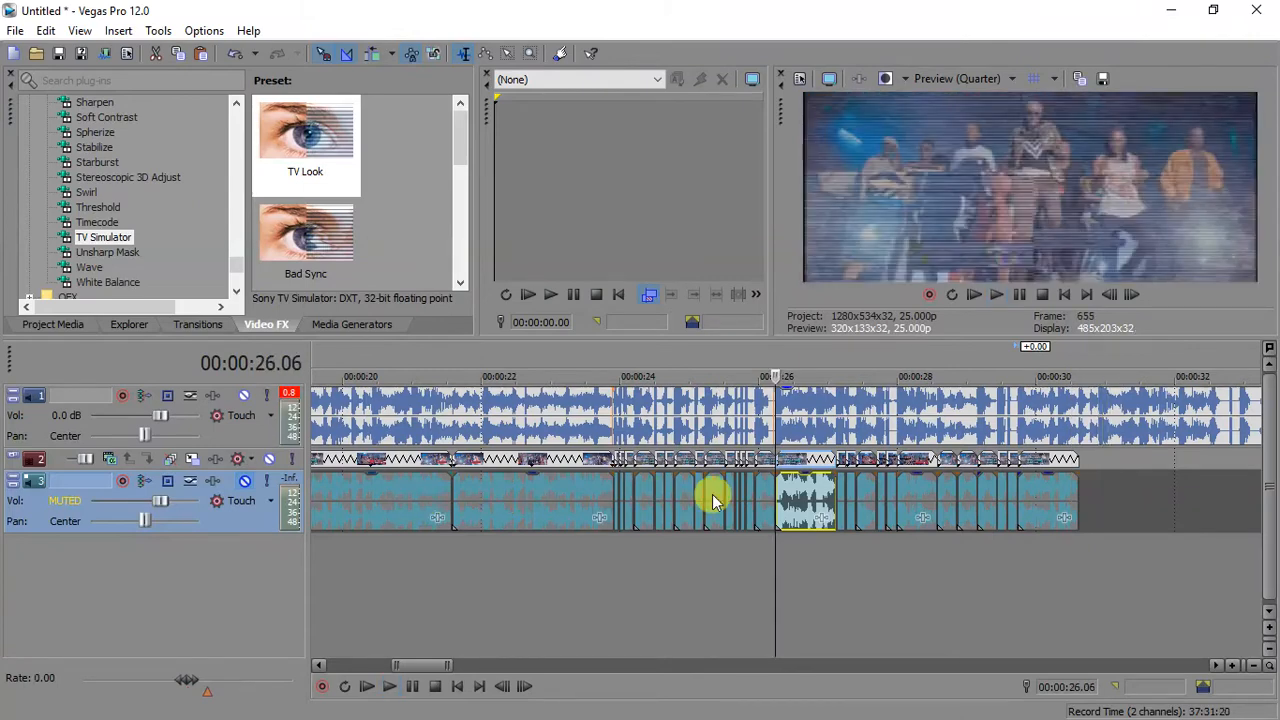
- Extend the end of the last clip to about 00:00:33.23, playing the song to find the following beats
left_click_drag(1076, 495, 1197, 494)
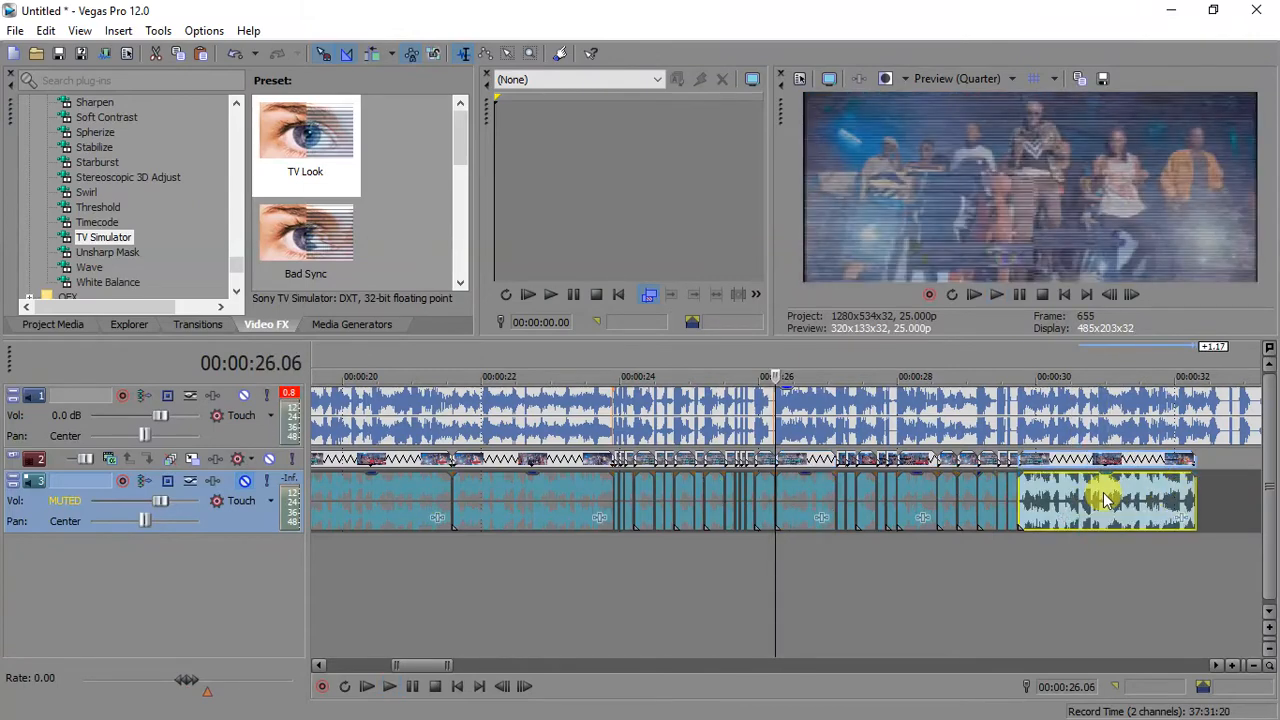
left_click(1090, 500)
scroll(1088, 492, "down", 2)
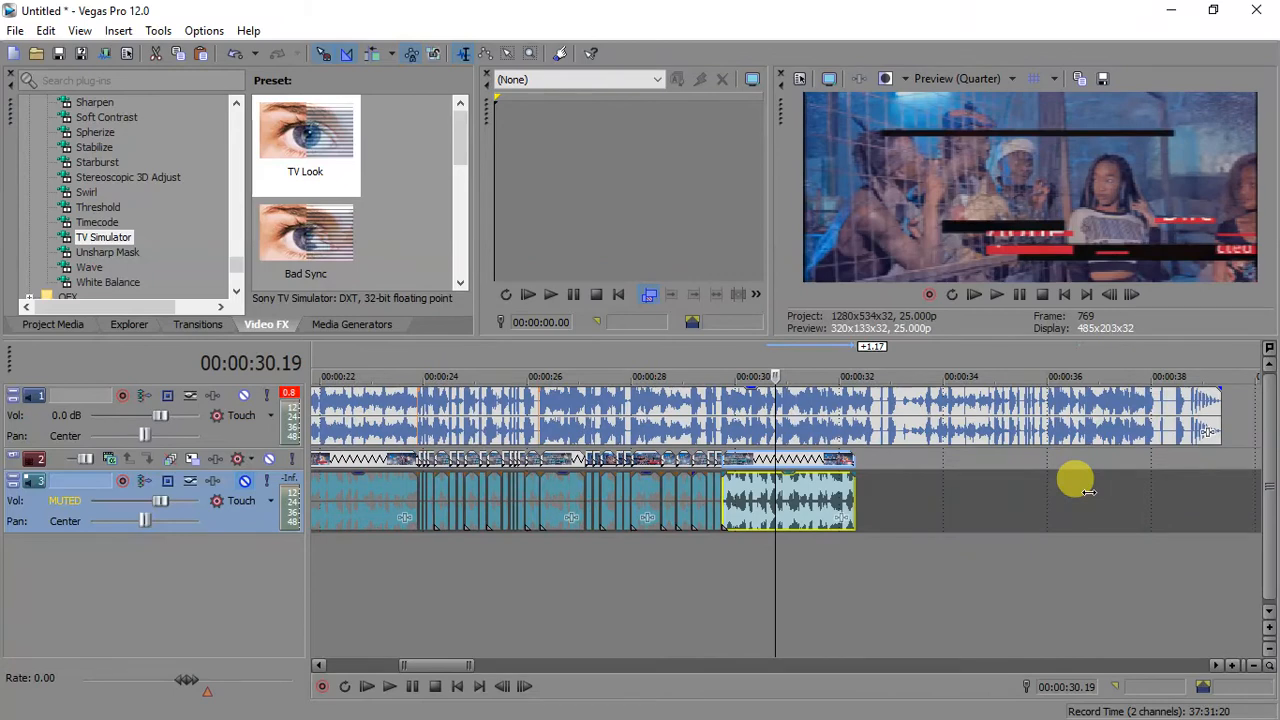
scroll(1088, 492, "down", 1)
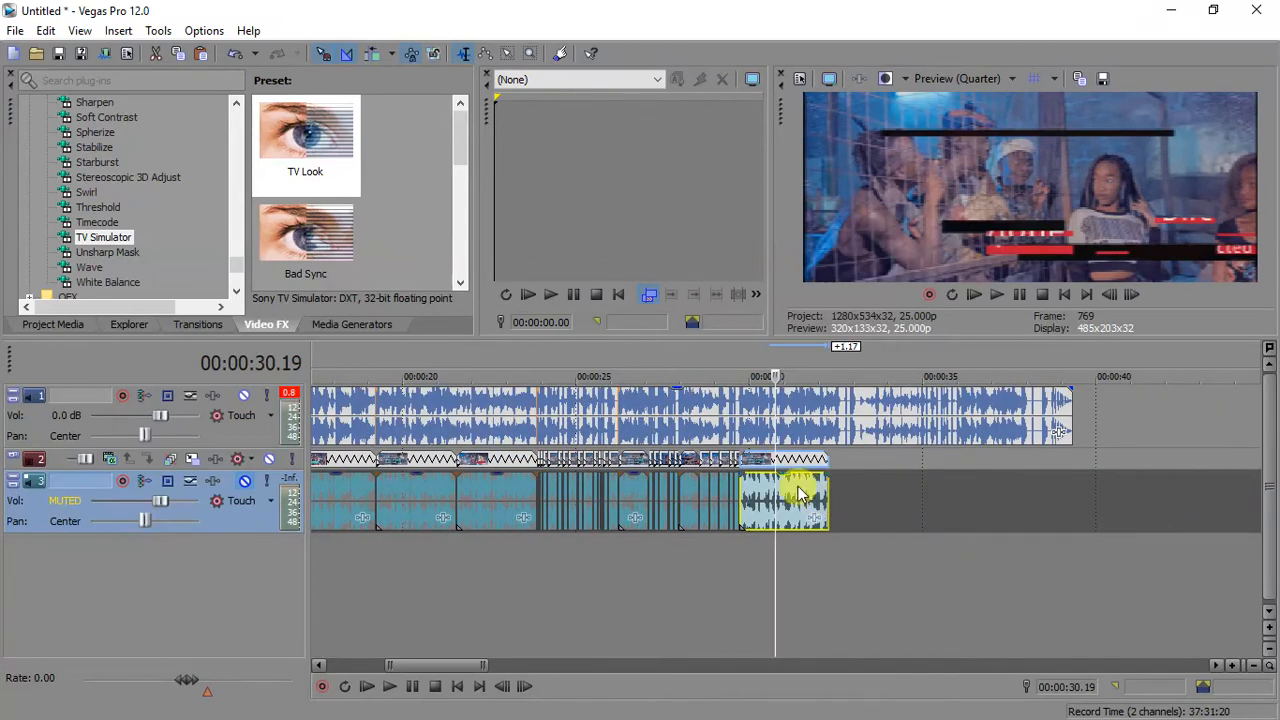
scroll(797, 492, "up", 3)
key("space")
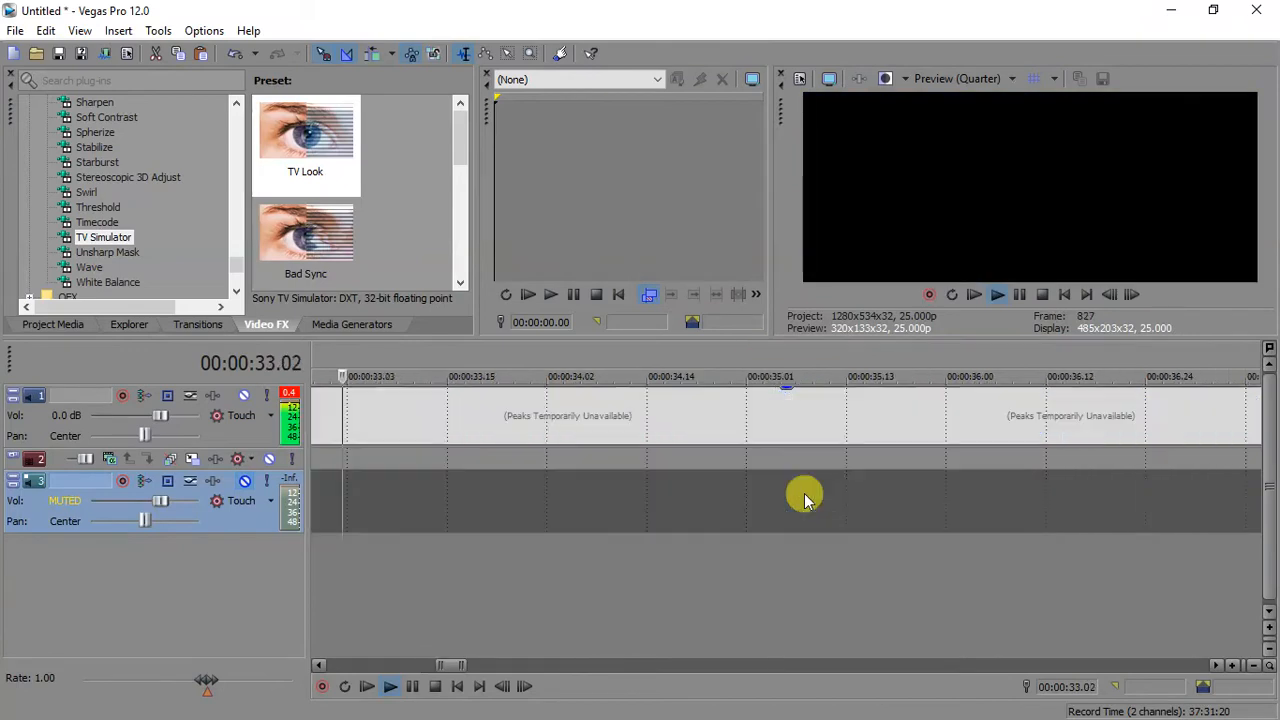
key("space")
scroll(803, 494, "down", 2)
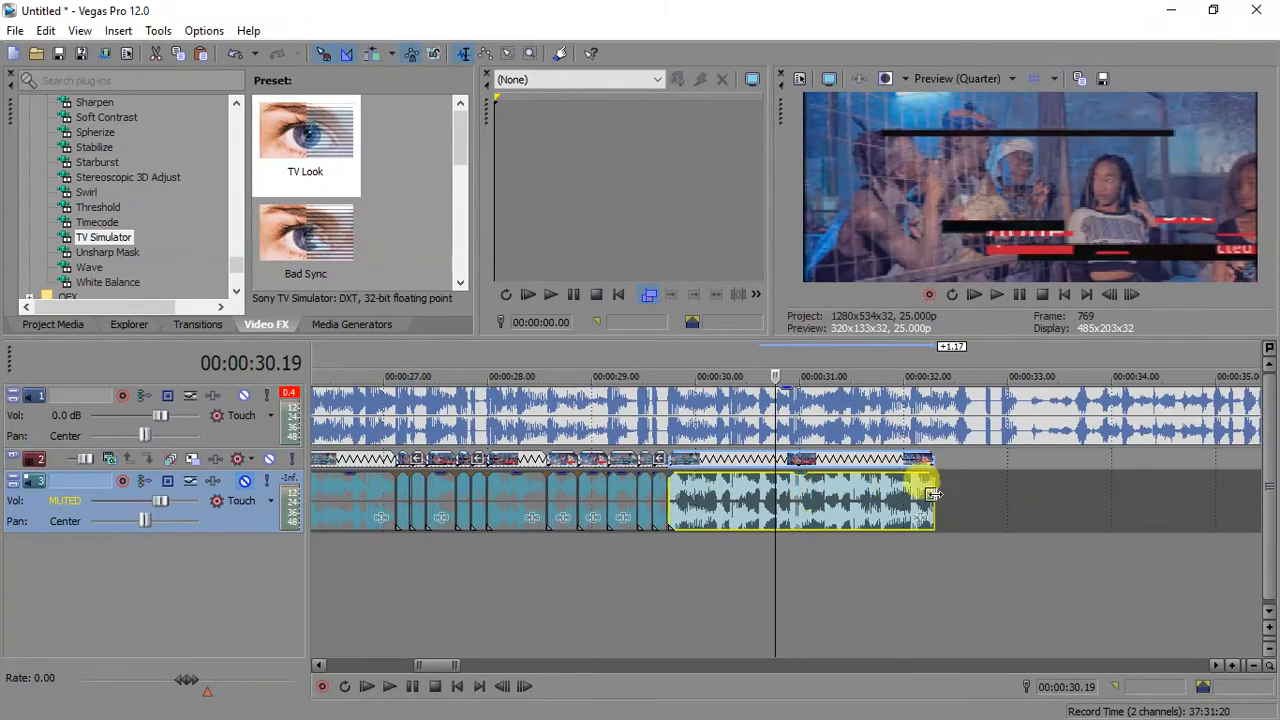
left_click_drag(932, 494, 1102, 490)
key("space")
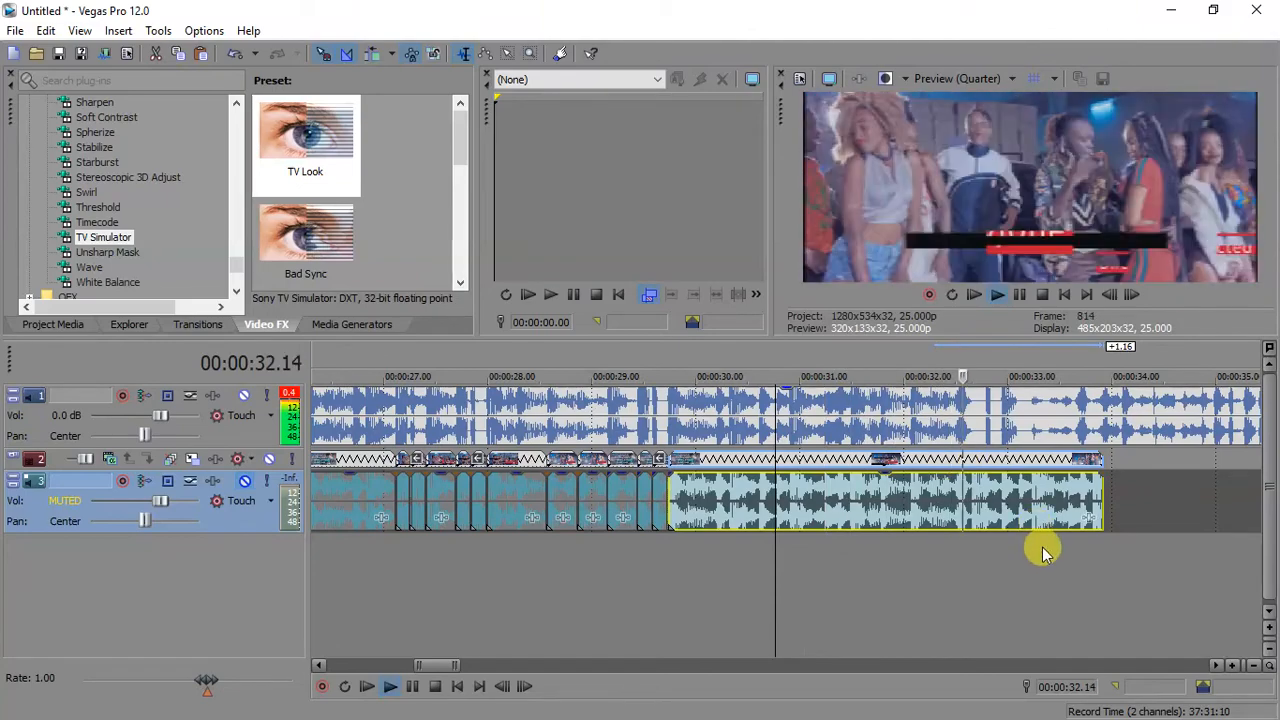
- Split the extended last clip at 00:00:32.16, where the beat pauses, and play on from the cut
left_click(968, 466)
key("space")
scroll(967, 466, "up", 2)
scroll(967, 465, "up", 5)
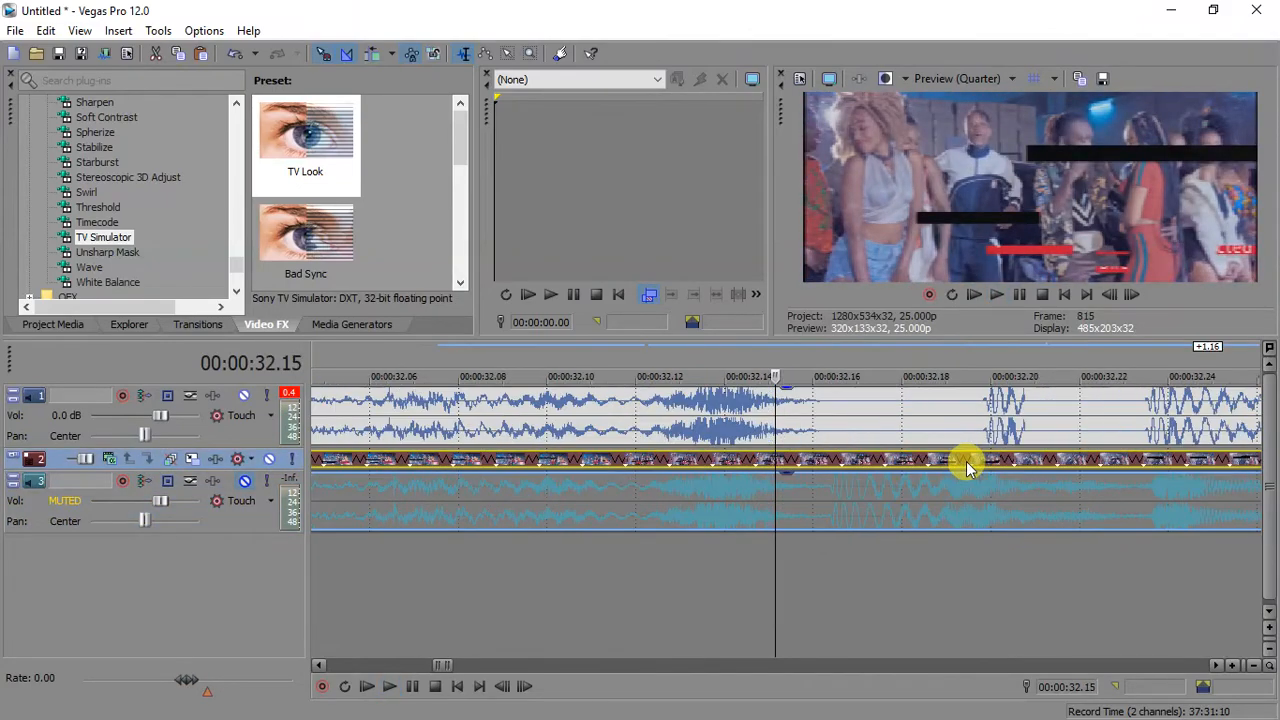
left_click(823, 462)
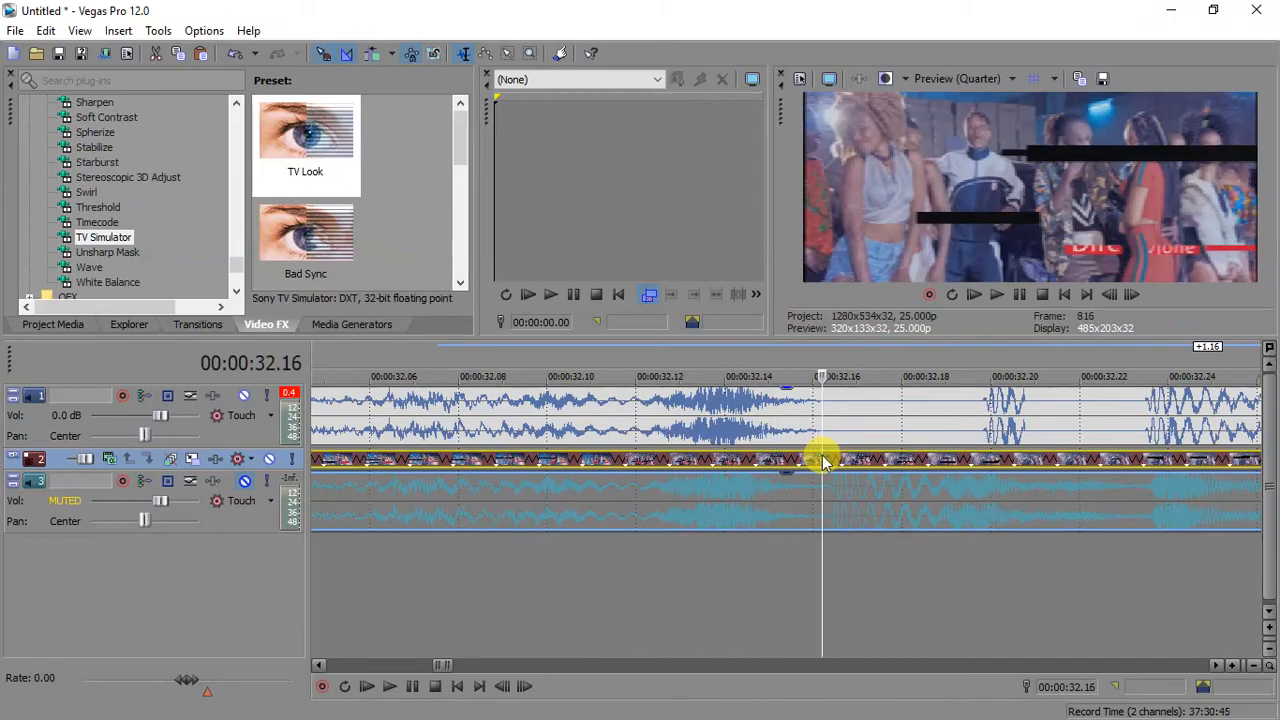
key("s")
key("space")
scroll(815, 456, "down", 4)
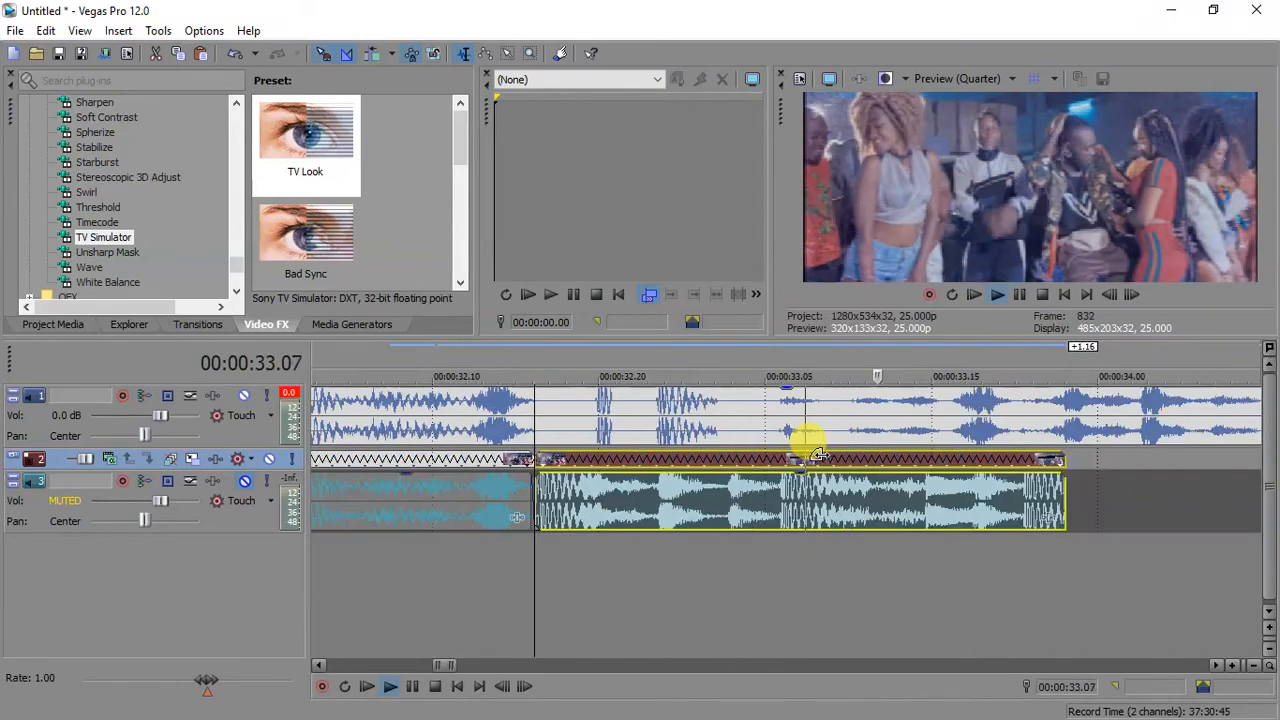
key("space")
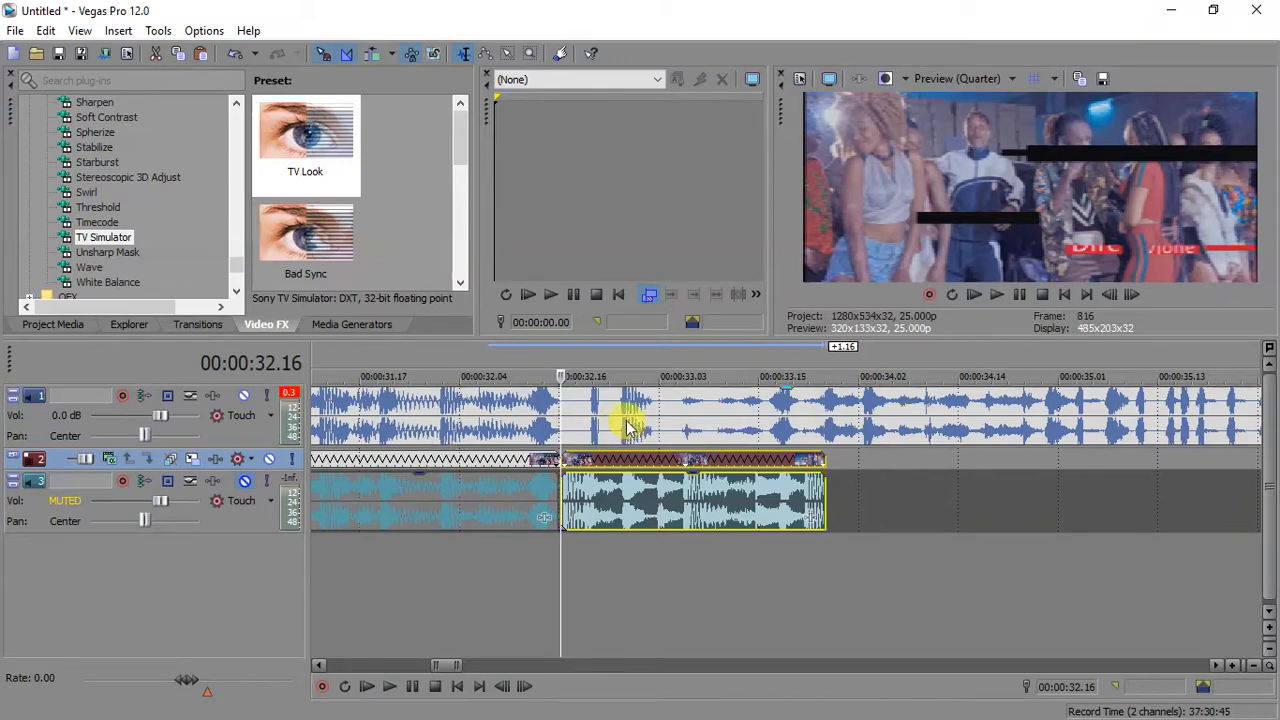
- Split the clip before the cut at the 00:00:32.02 beat and delete the leftover clip after 00:00:32.16
left_click(443, 462)
key("space")
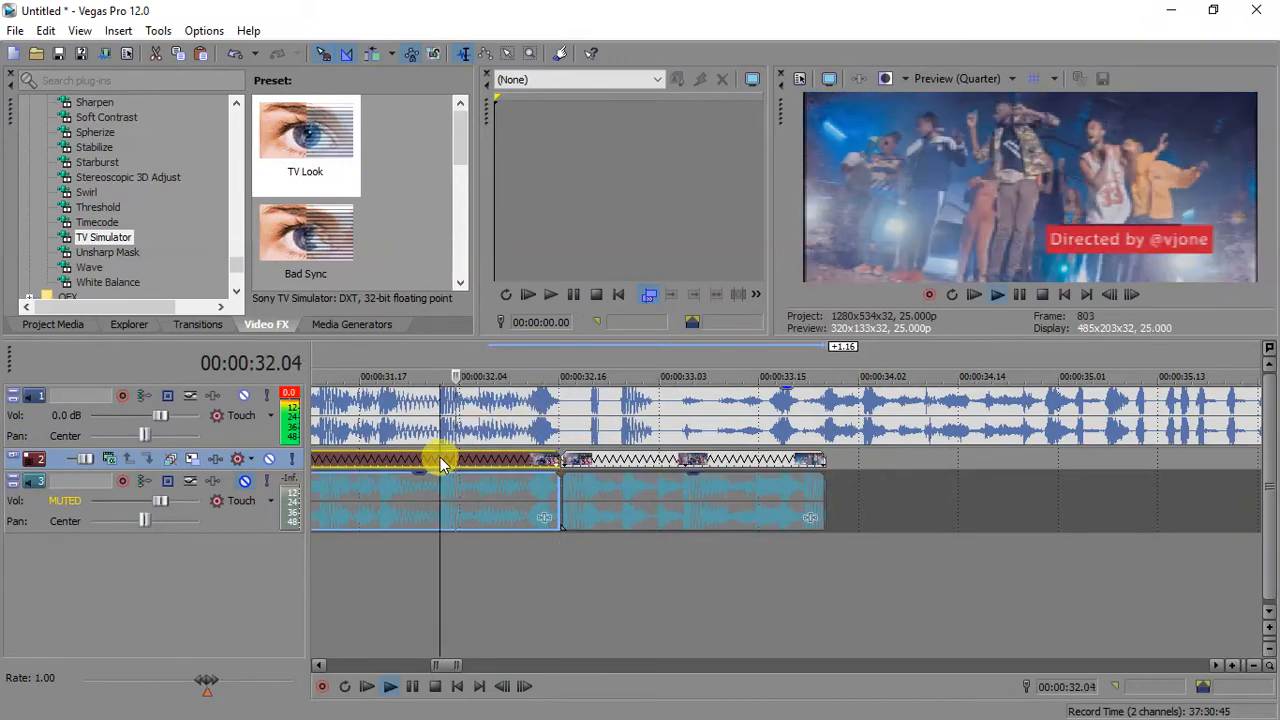
key("space")
key("s")
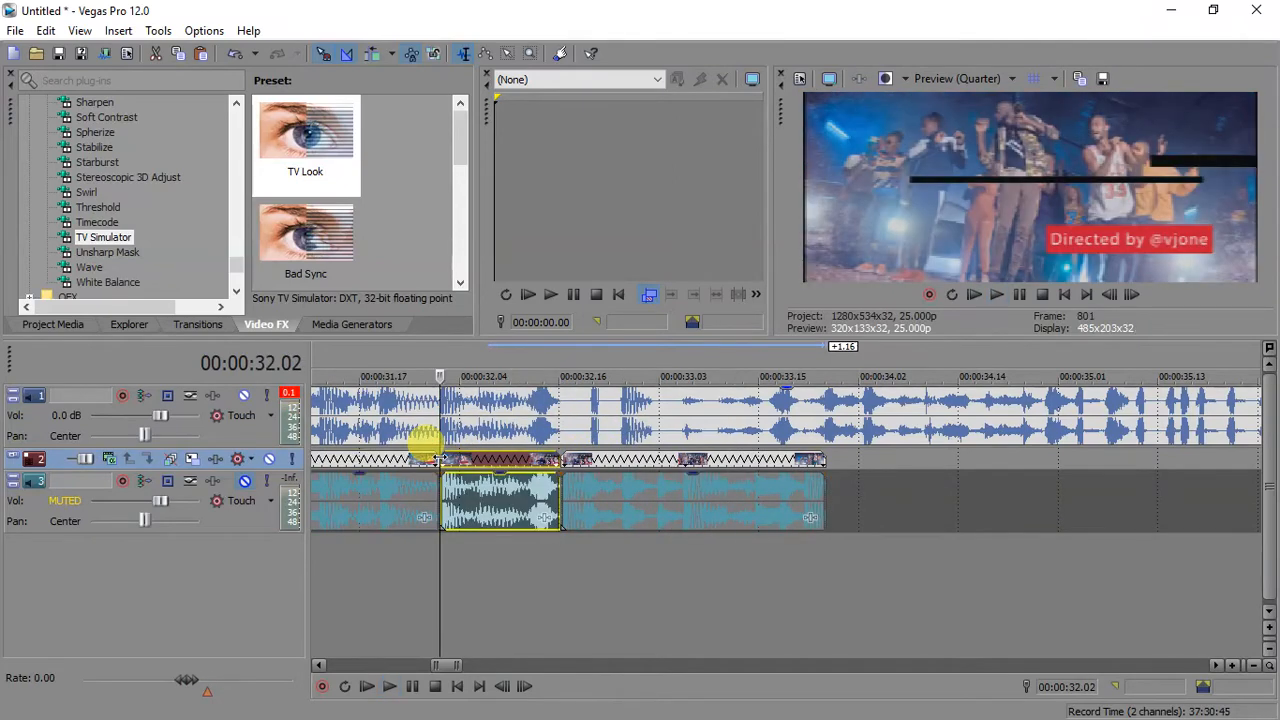
left_click(651, 506)
key("Delete")
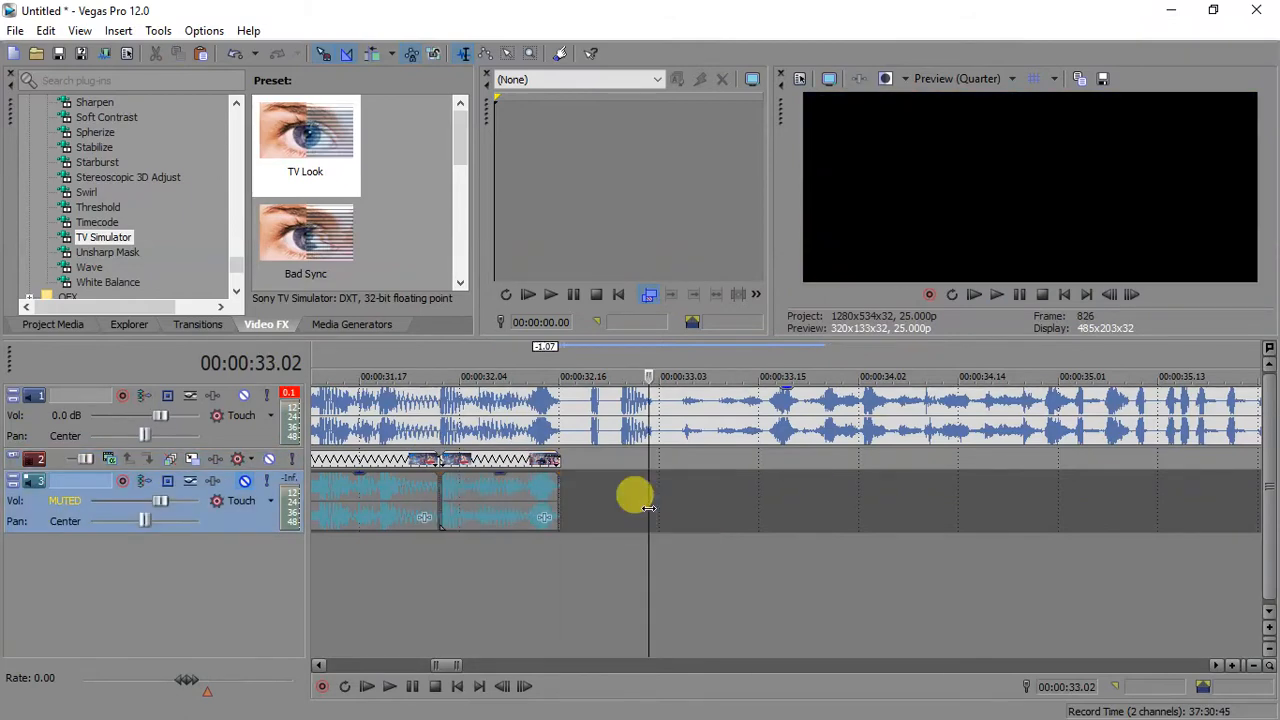
- Copy the clip starting at 00:00:32.02 and align the copy's start with the beat at about 00:00:32.24
left_click(443, 500)
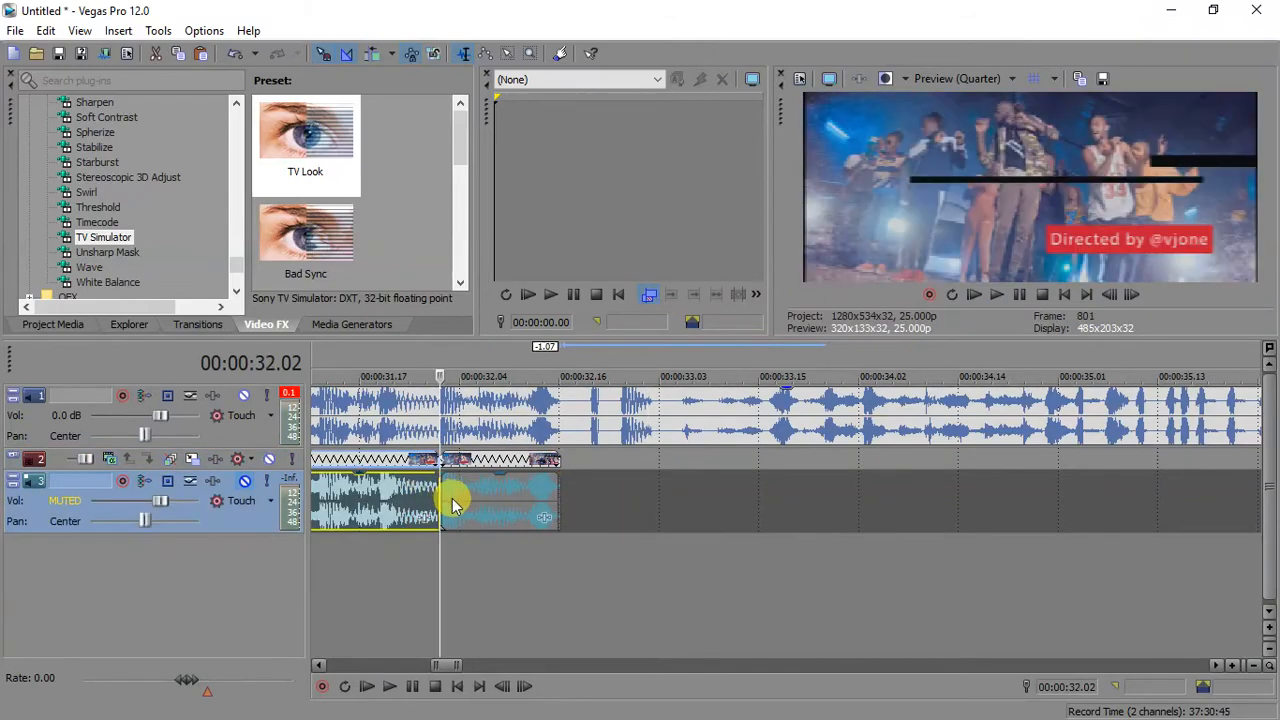
left_click_drag(450, 505, 640, 503)
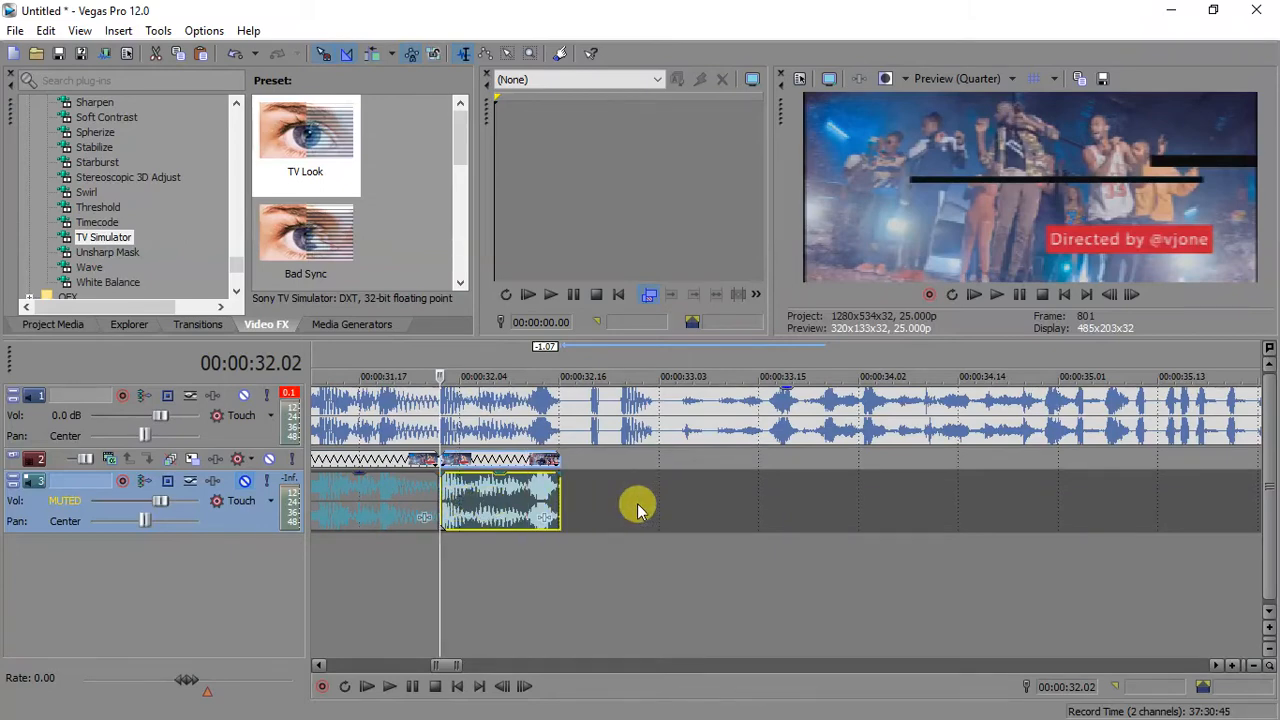
left_click(632, 497)
scroll(625, 490, "up", 4)
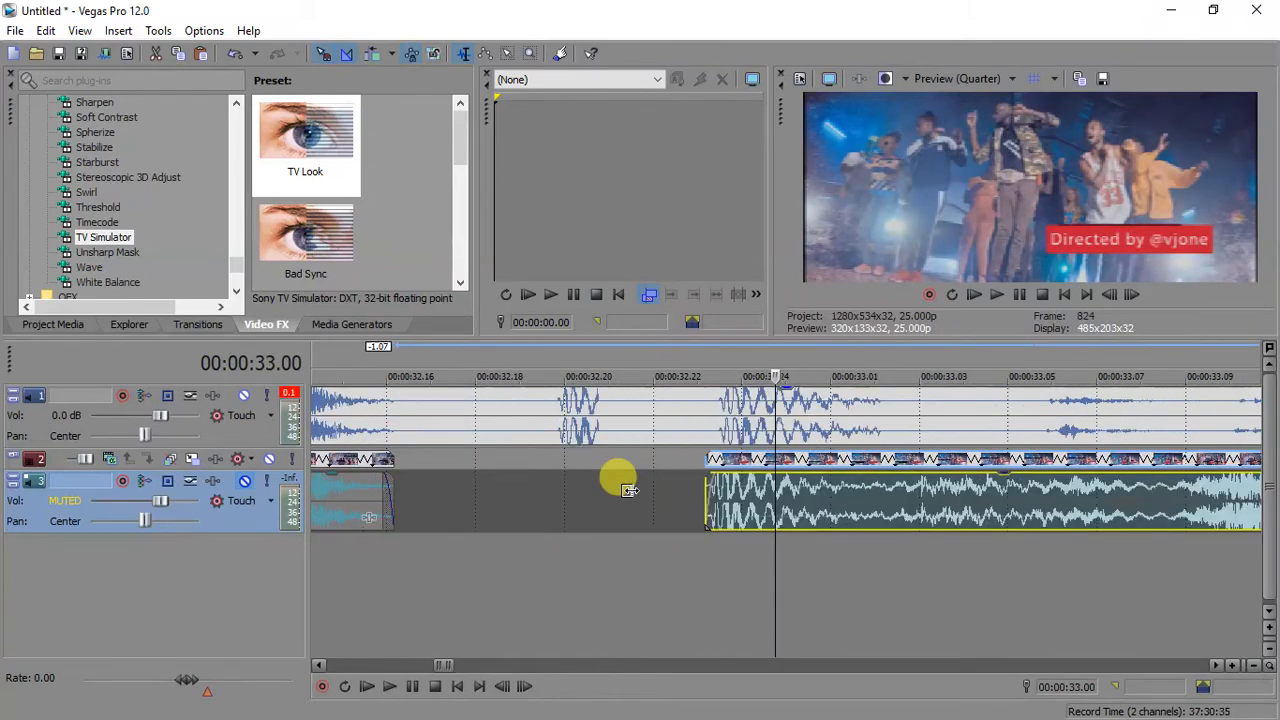
scroll(628, 490, "up", 3)
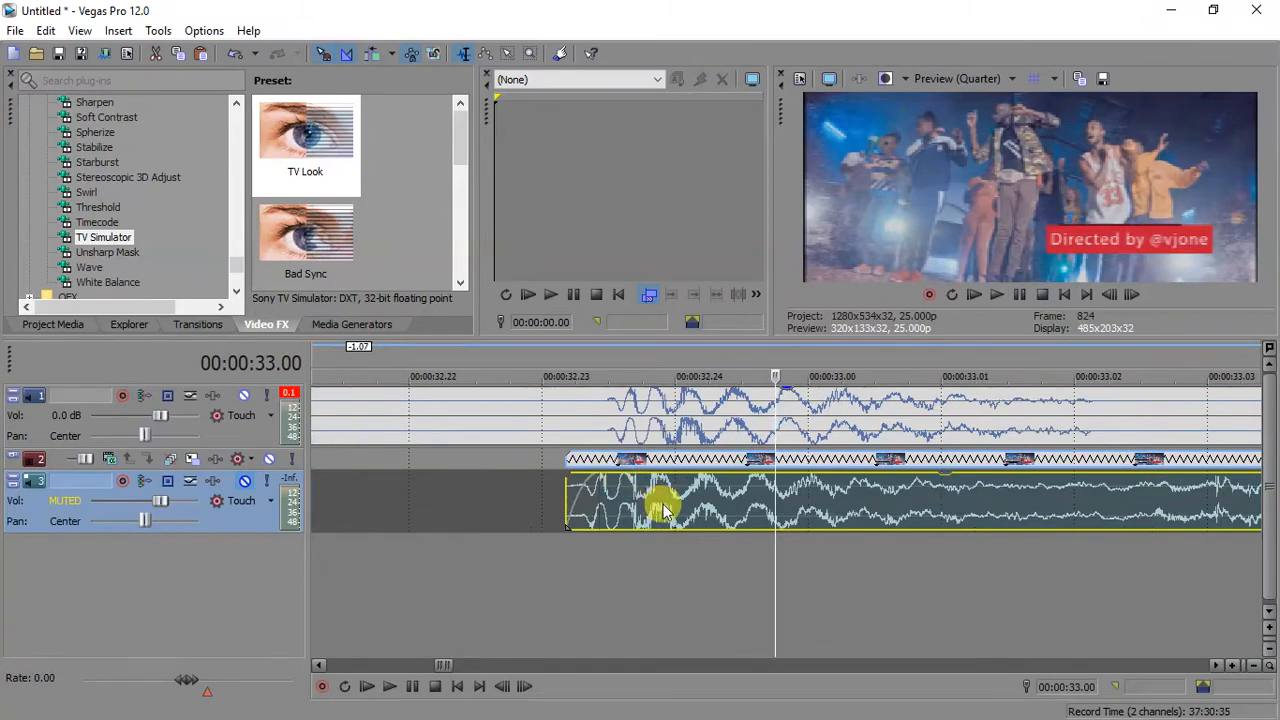
left_click_drag(657, 500, 699, 509)
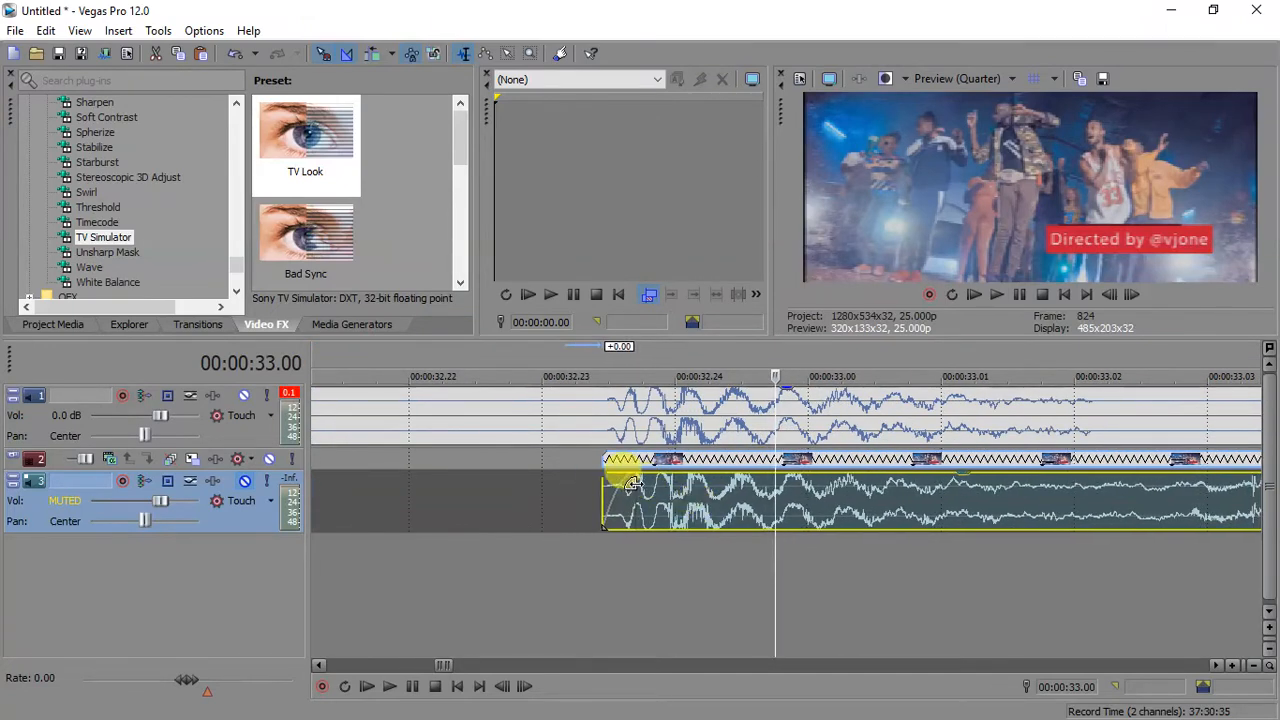
scroll(686, 508, "down", 1)
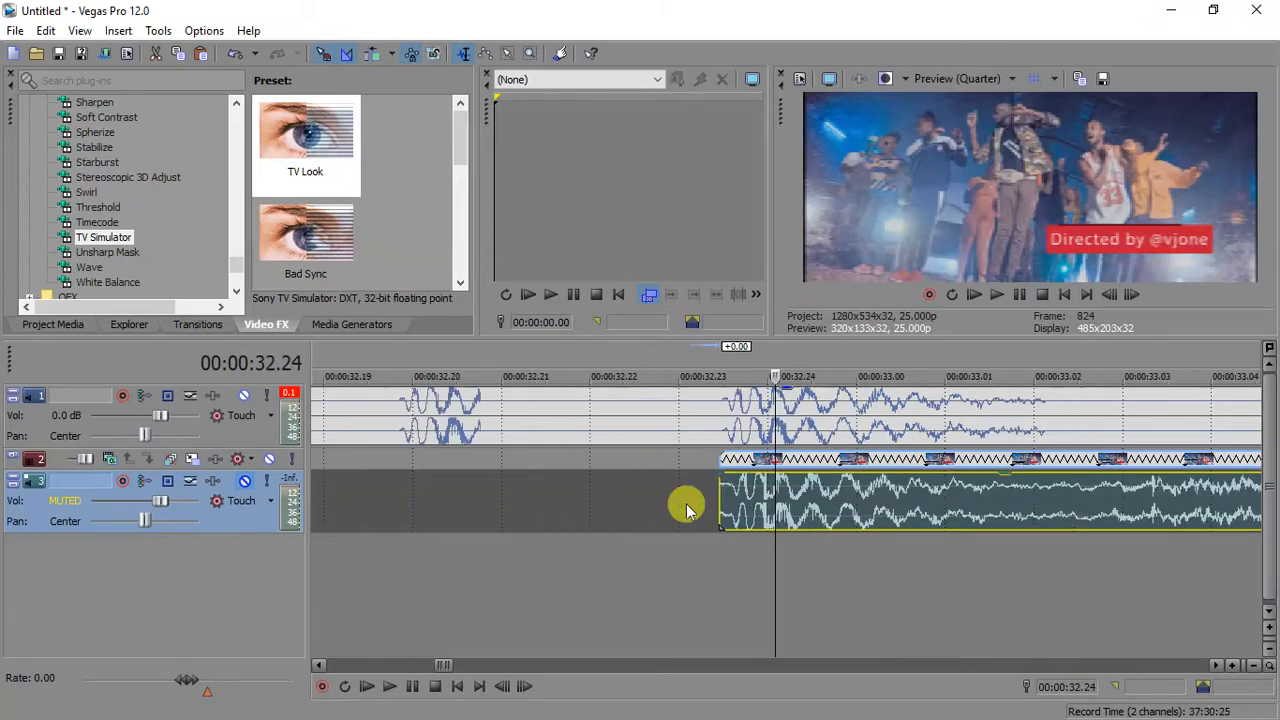
scroll(686, 508, "down", 1)
- Split off the copy's short opening piece at 00:00:33.00, copy that piece and undo the split
left_click(790, 500)
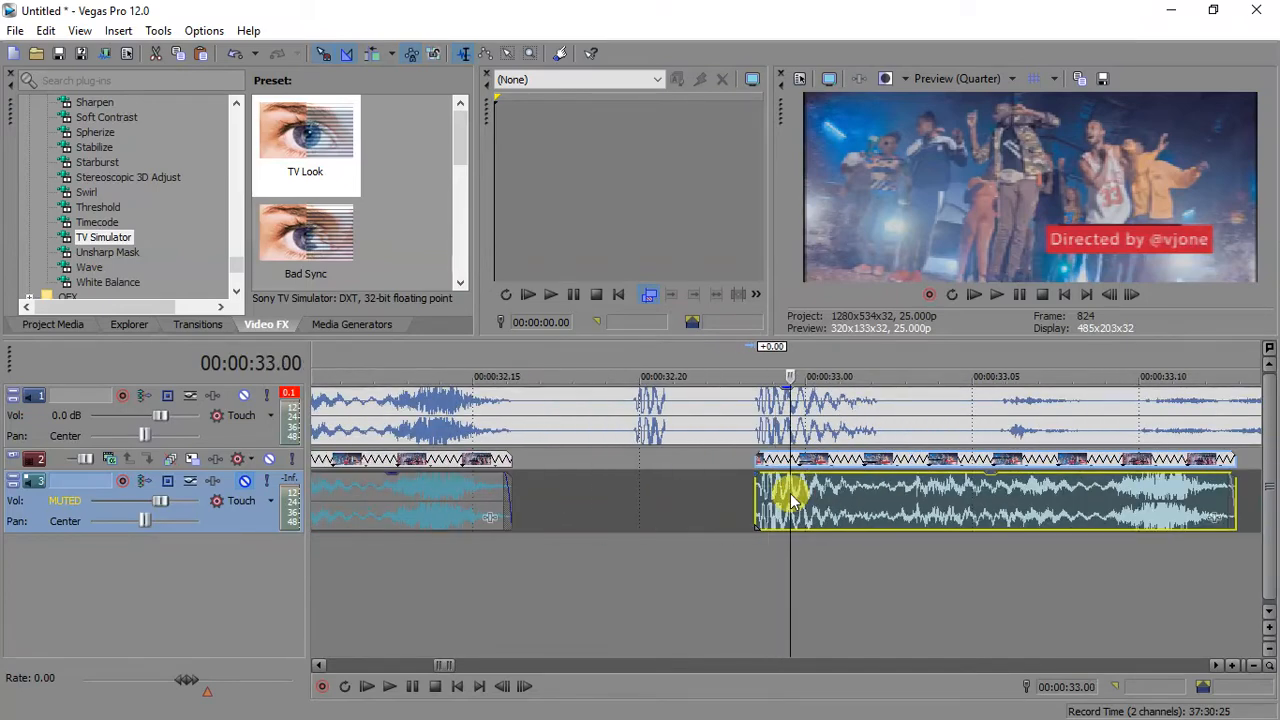
key("s")
left_click(769, 498)
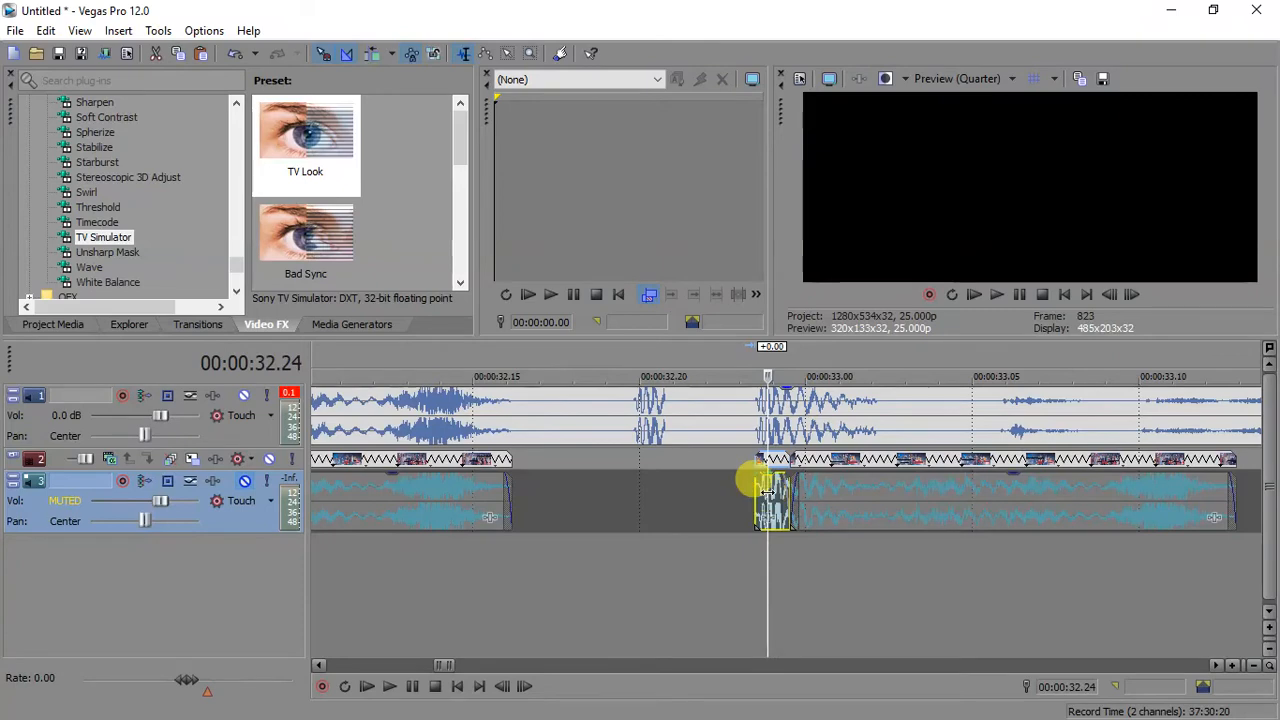
key("ctrl+z")
- Paste the copied short piece at the 00:00:32.20 beat and extend its end to about 00:00:32.22
left_click(638, 458)
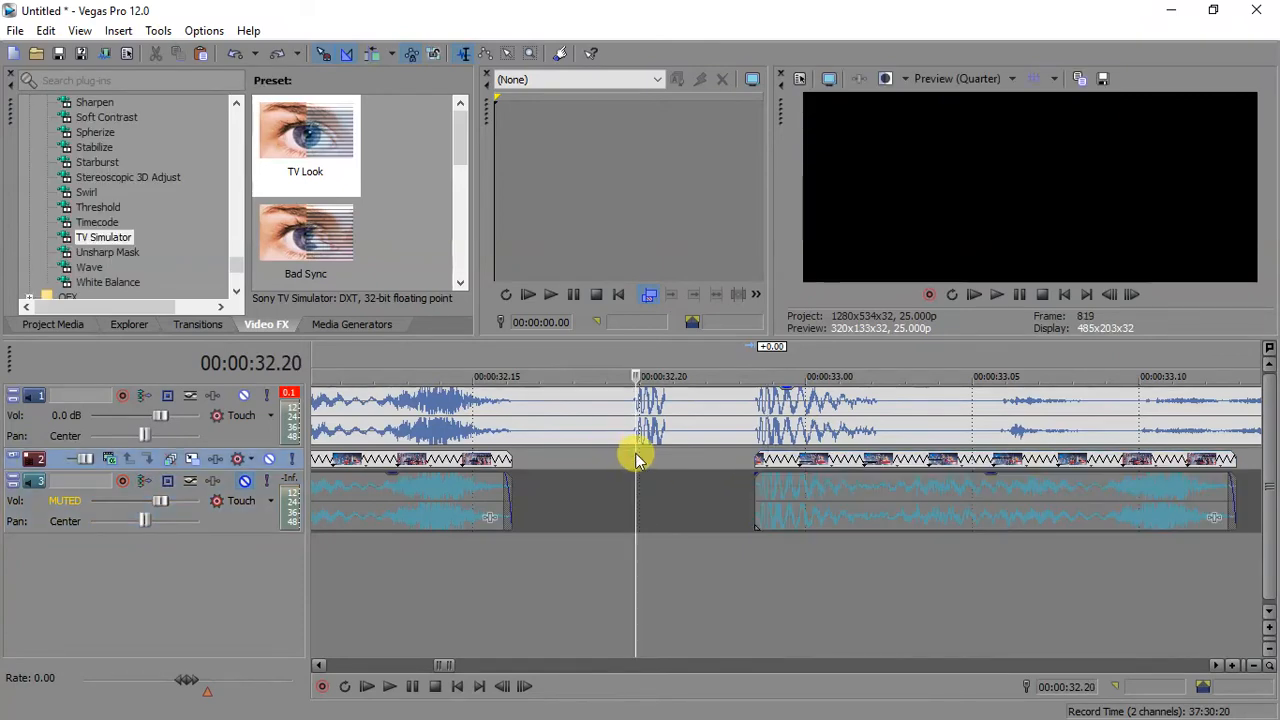
key("ctrl+v")
left_click(665, 492)
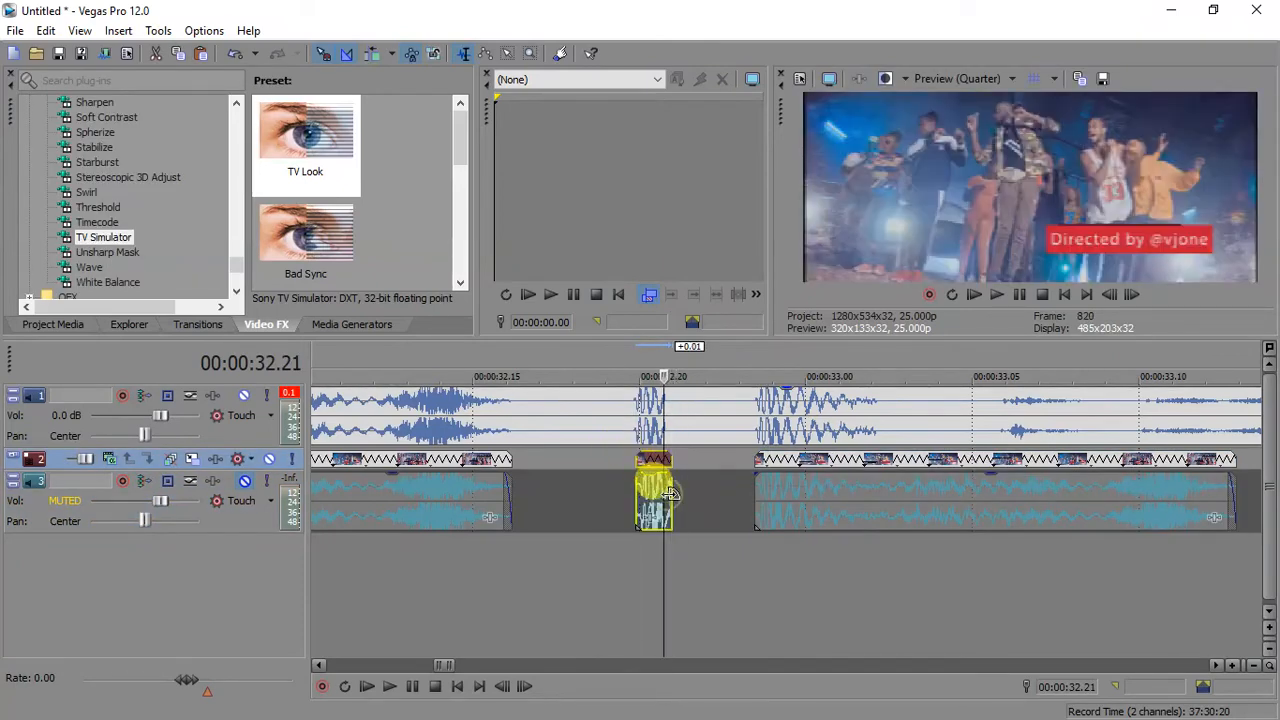
left_click_drag(669, 493, 699, 497)
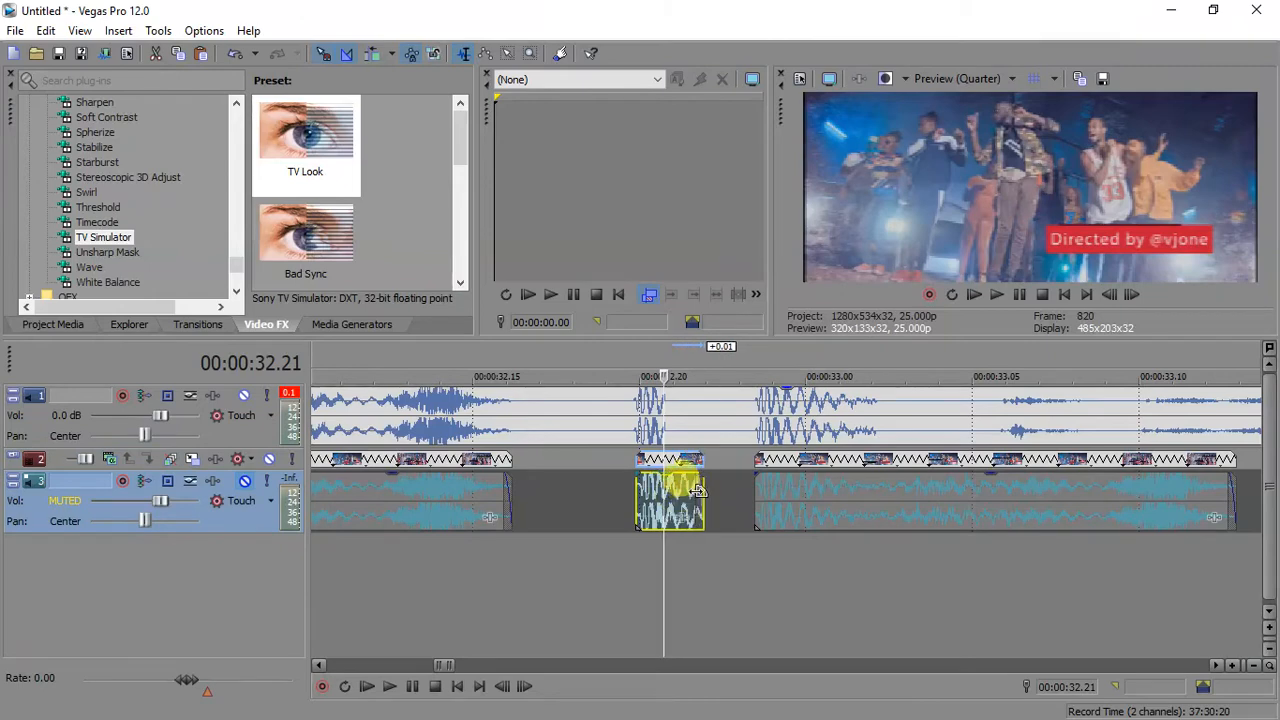
scroll(730, 498, "down", 2)
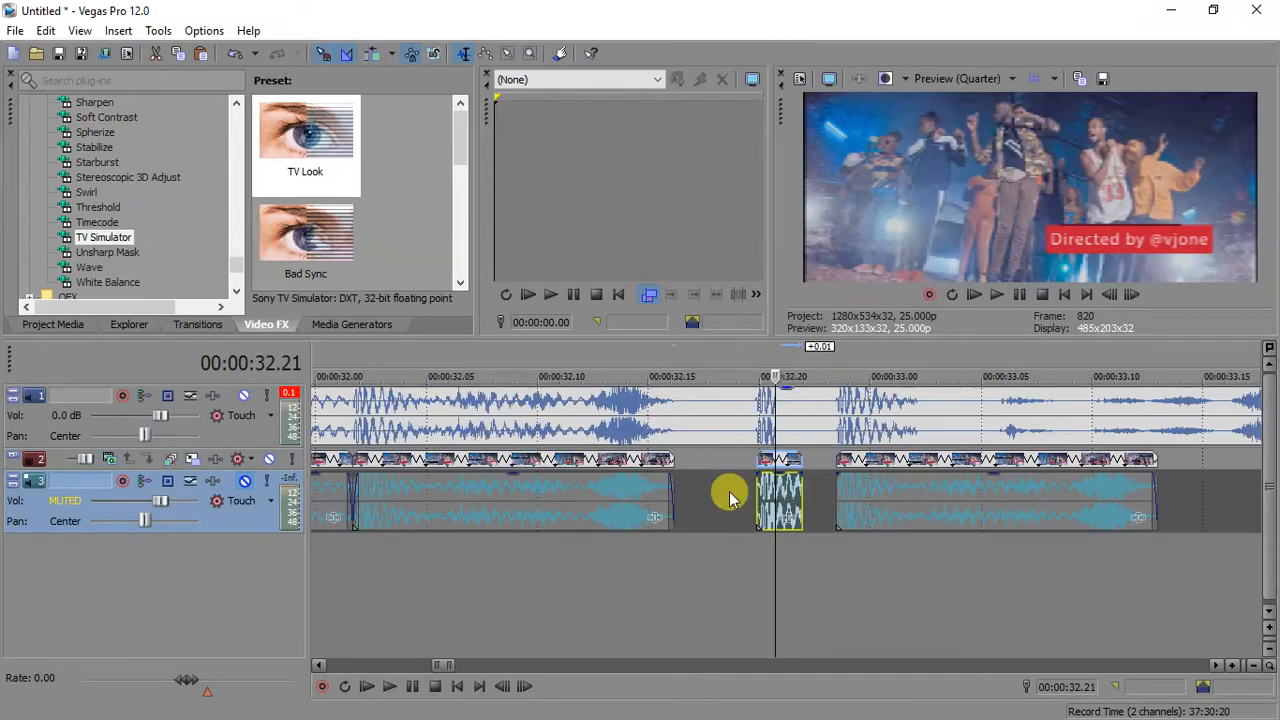
- Split the last clip at 00:00:33.06, extend the new piece's end to about 00:00:34.15 and play it back
left_click(941, 463)
key("s")
scroll(940, 459, "down", 2)
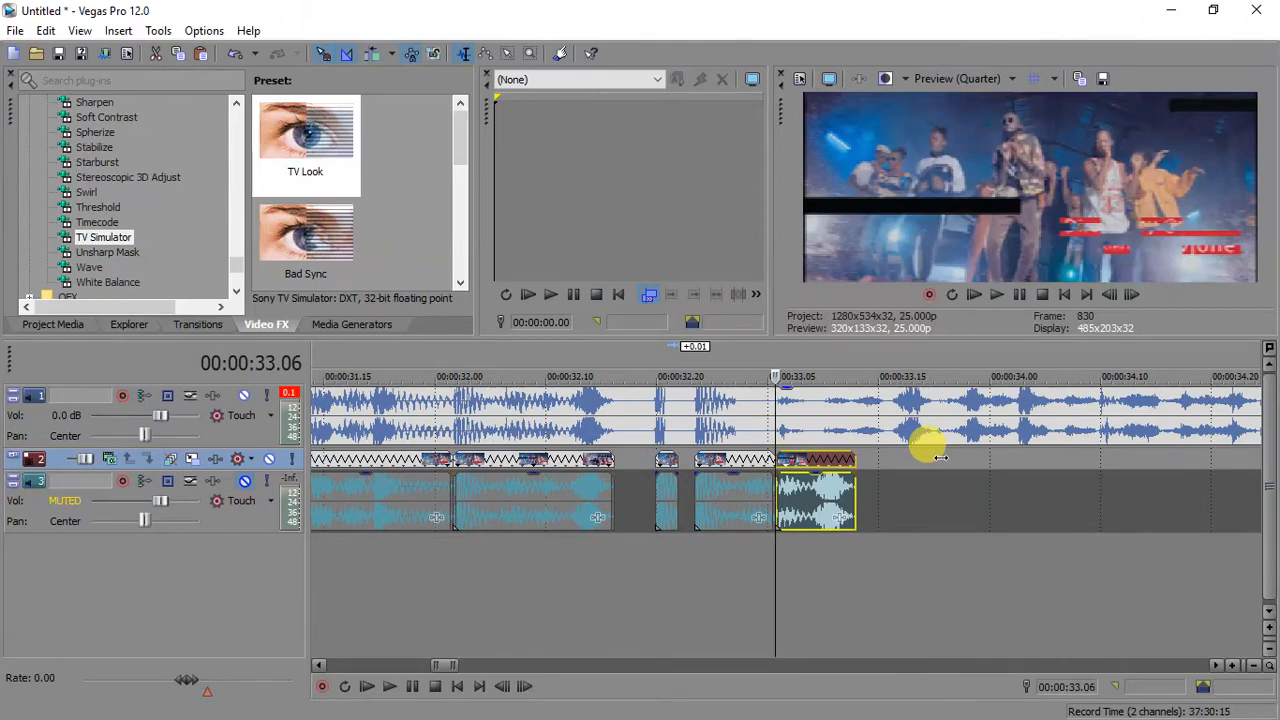
scroll(940, 457, "down", 1)
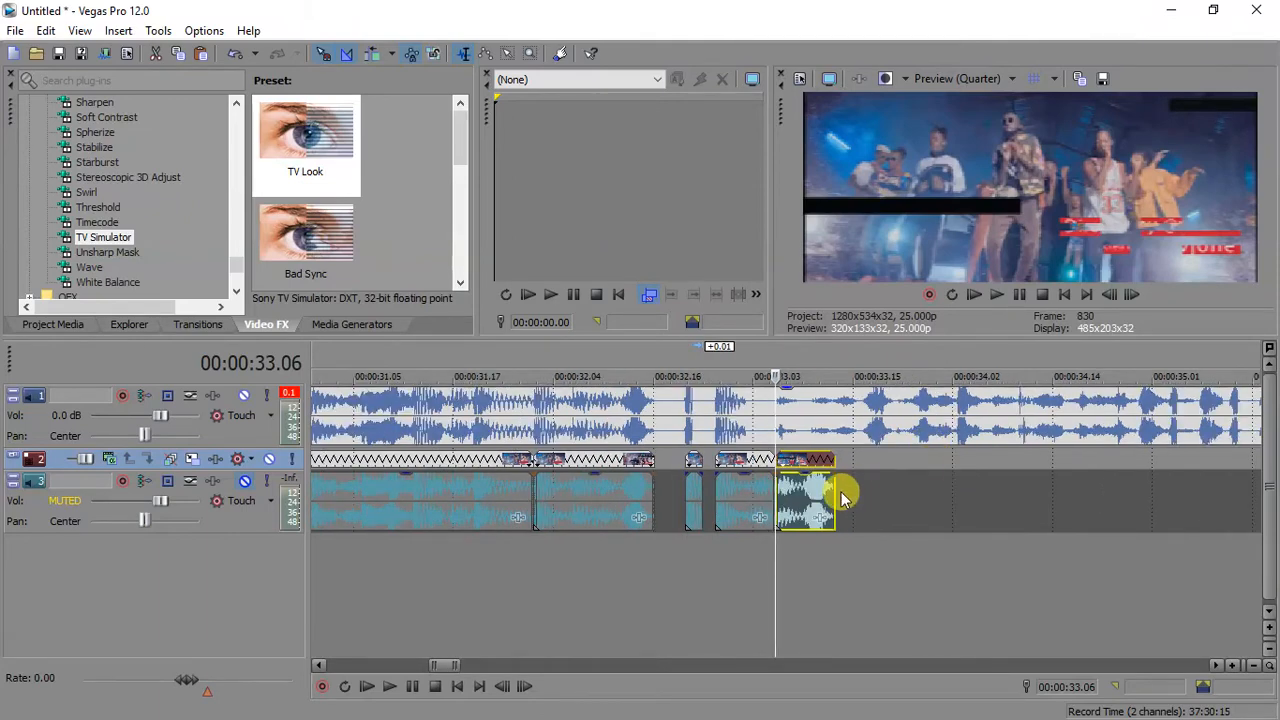
left_click_drag(833, 481, 1069, 481)
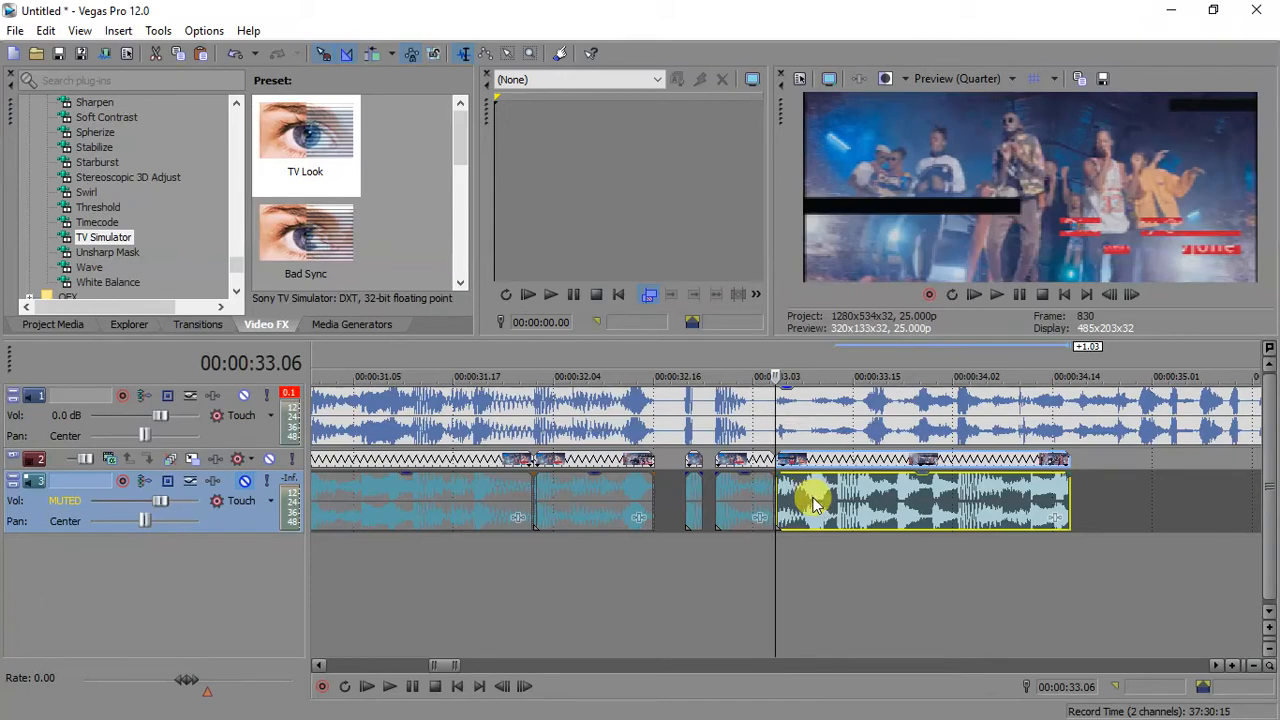
key("space")
scroll(812, 503, "down", 2)
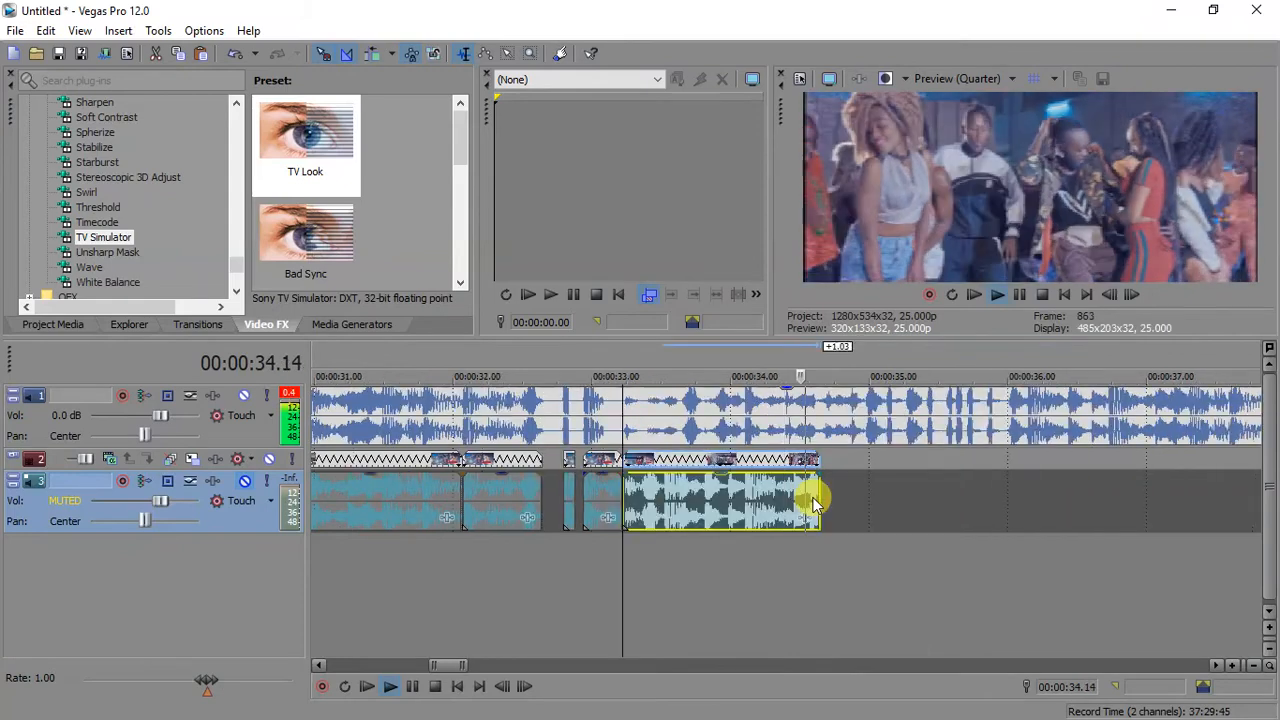
key("space")
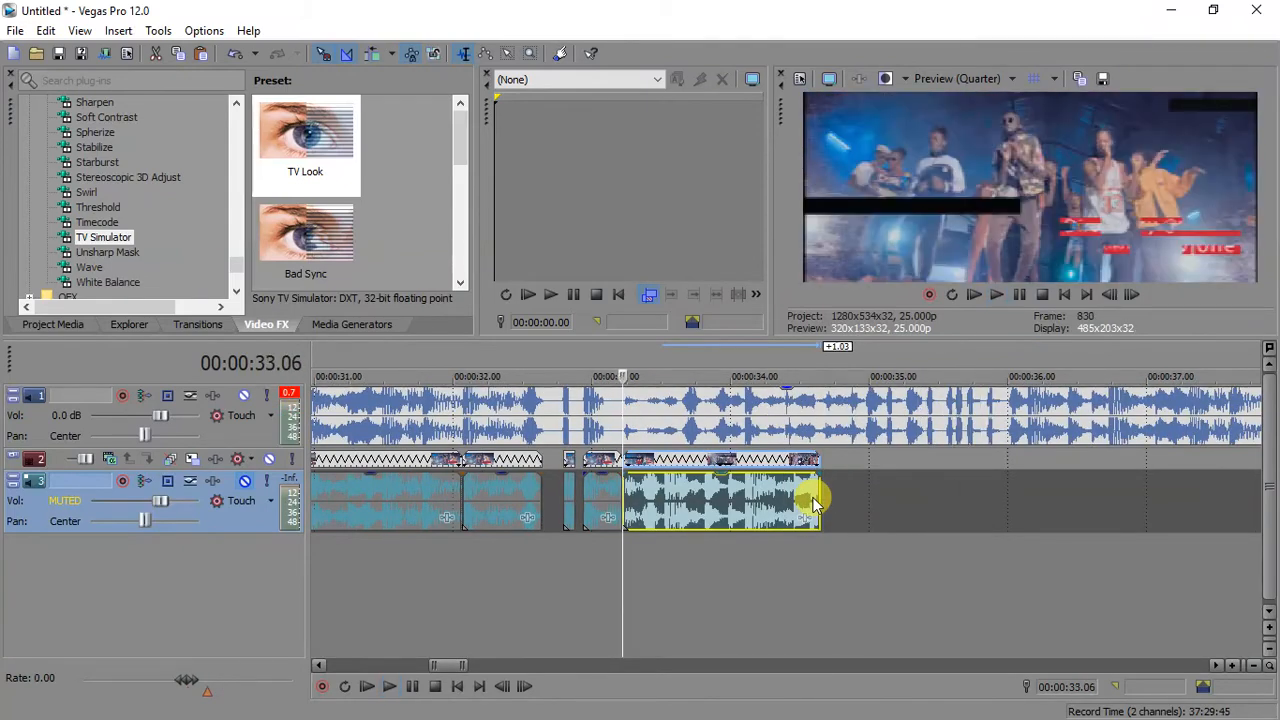
- Extend the last clip to about 00:00:35.00 and trim its end back to the 00:00:34.24 beat
left_click_drag(816, 498, 863, 498)
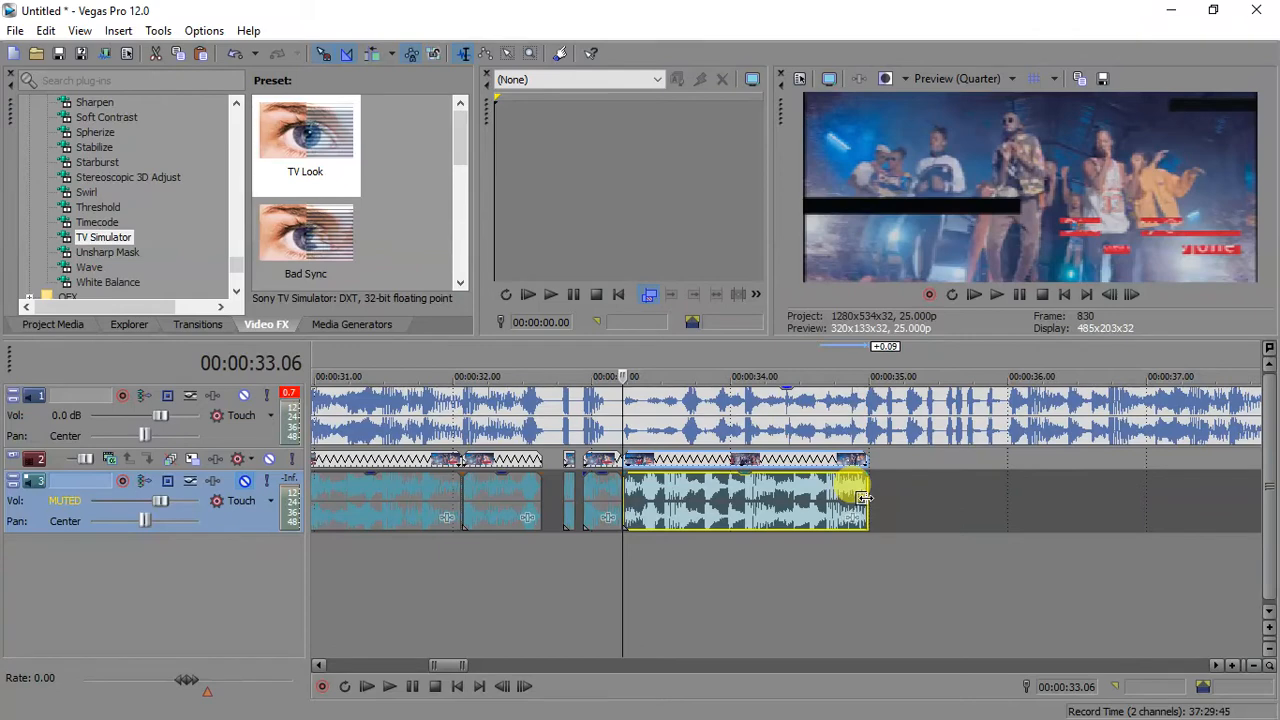
left_click(863, 498)
scroll(863, 498, "up", 6)
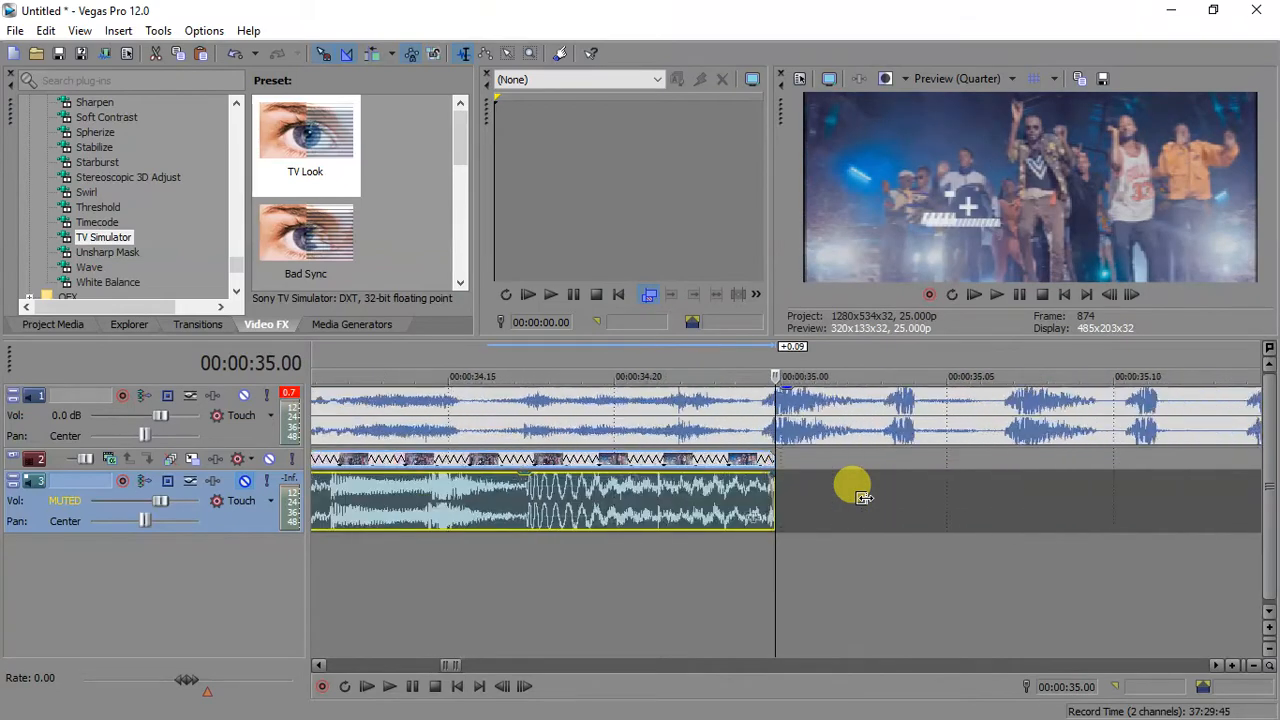
left_click(754, 466)
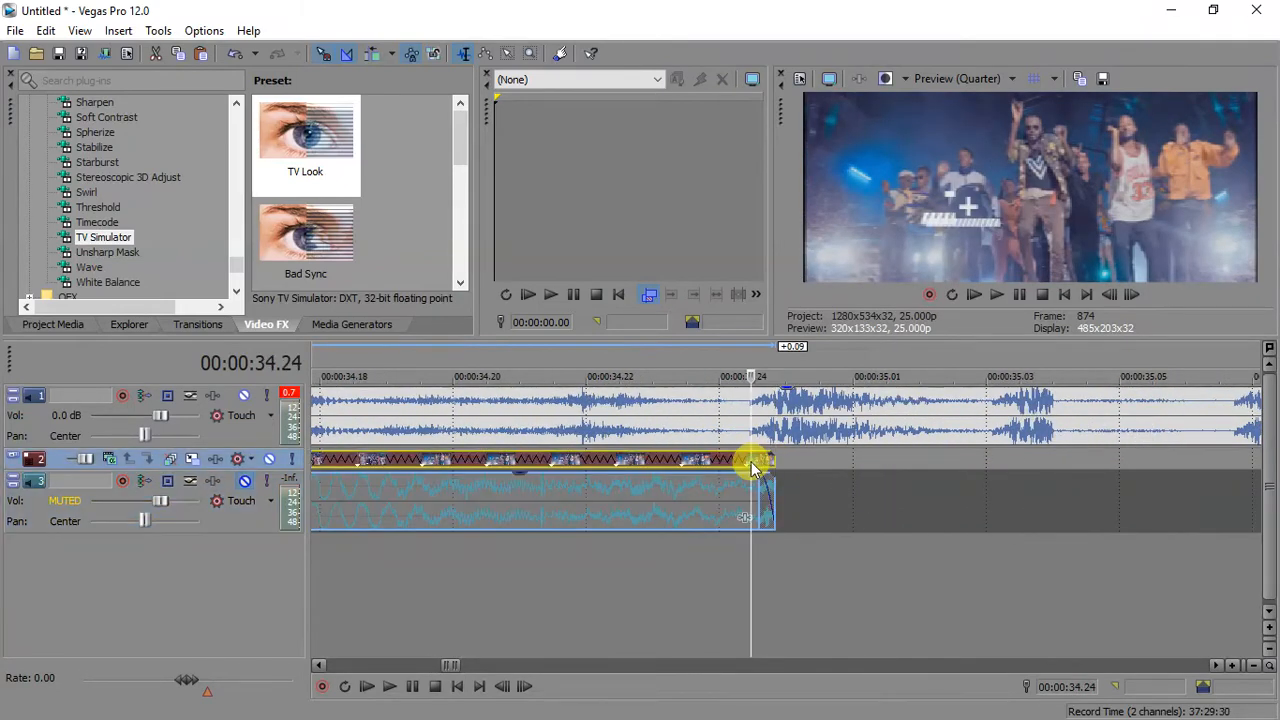
left_click_drag(750, 461, 750, 461)
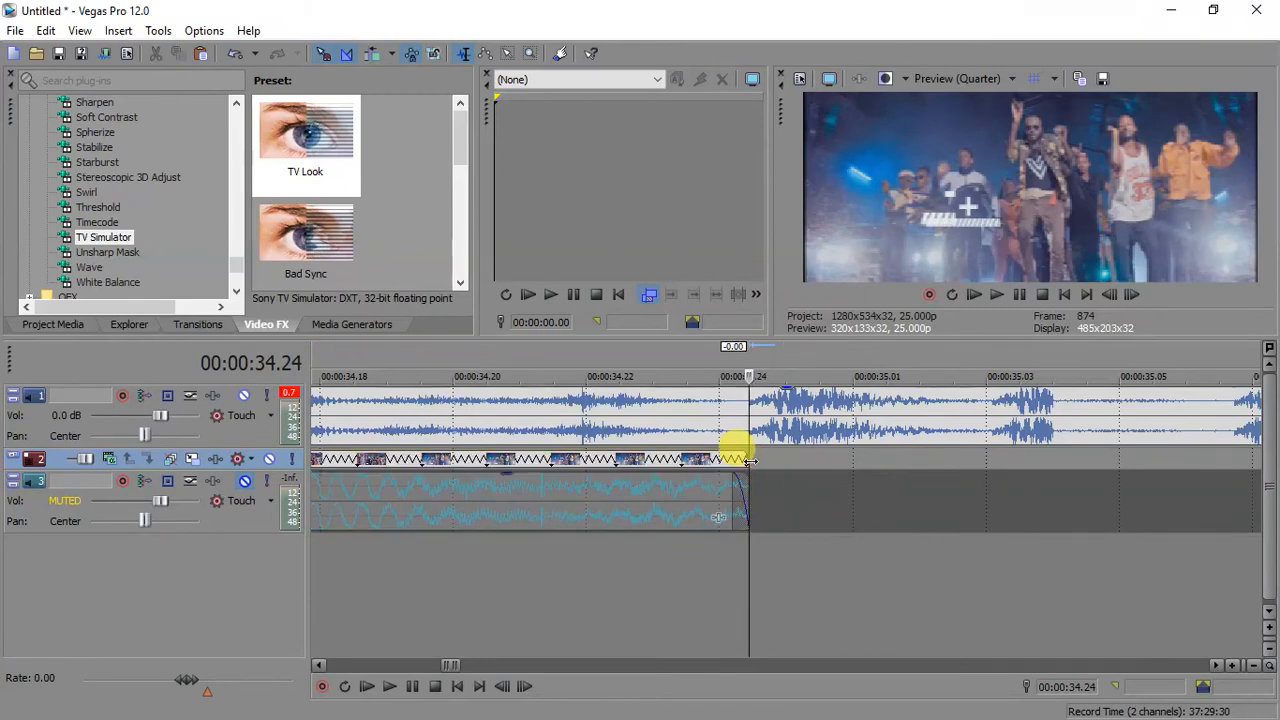
- Play the song from 00:00:34.24 onward to hear the beats following the last clip
key("space")
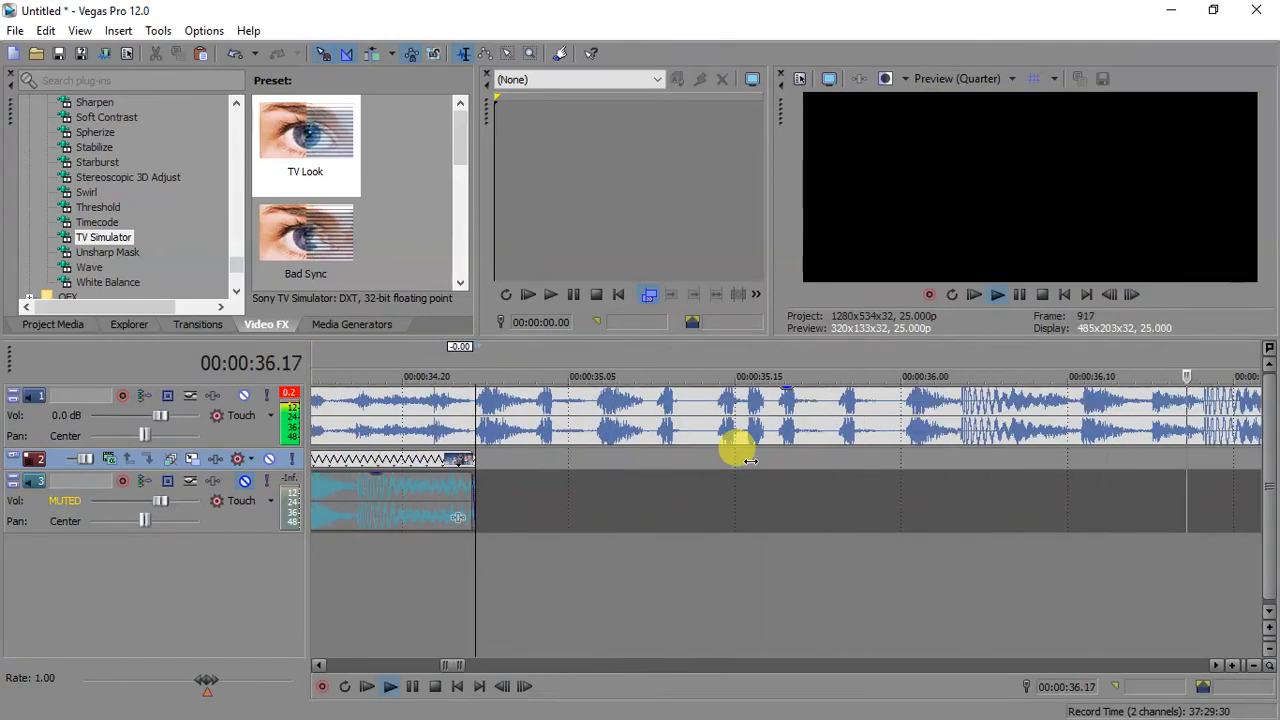
key("space")
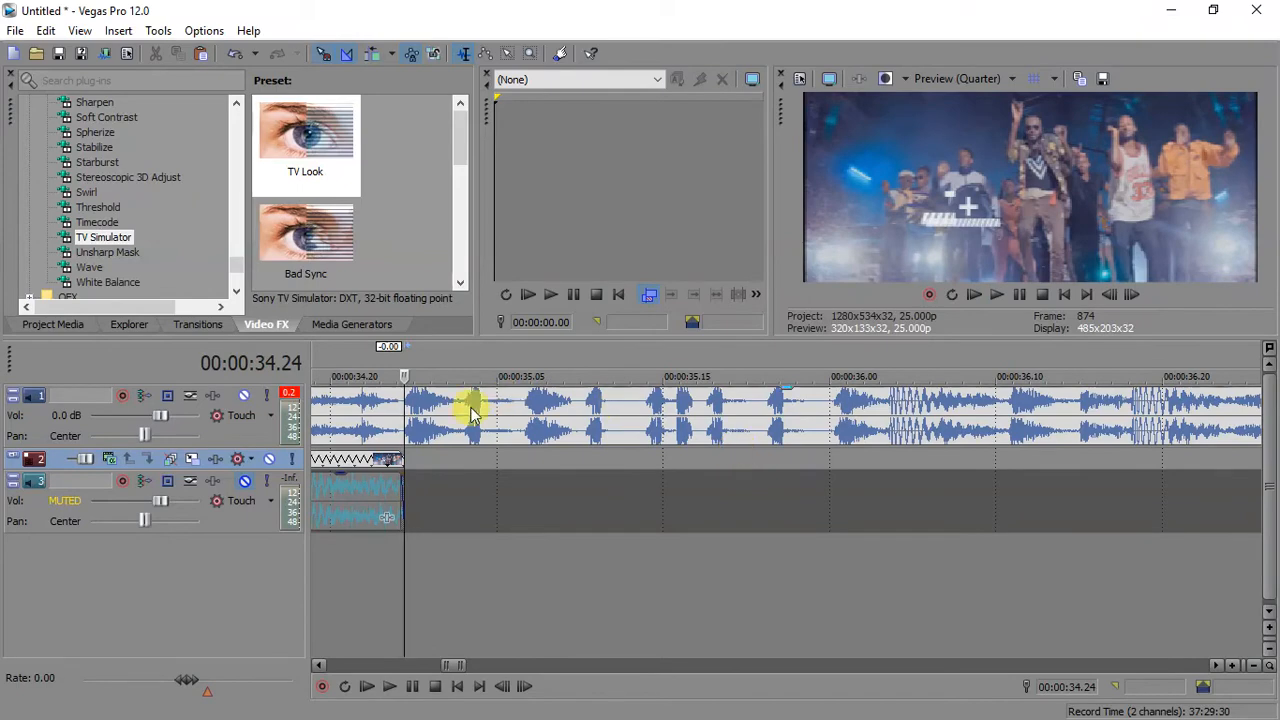
key("space")
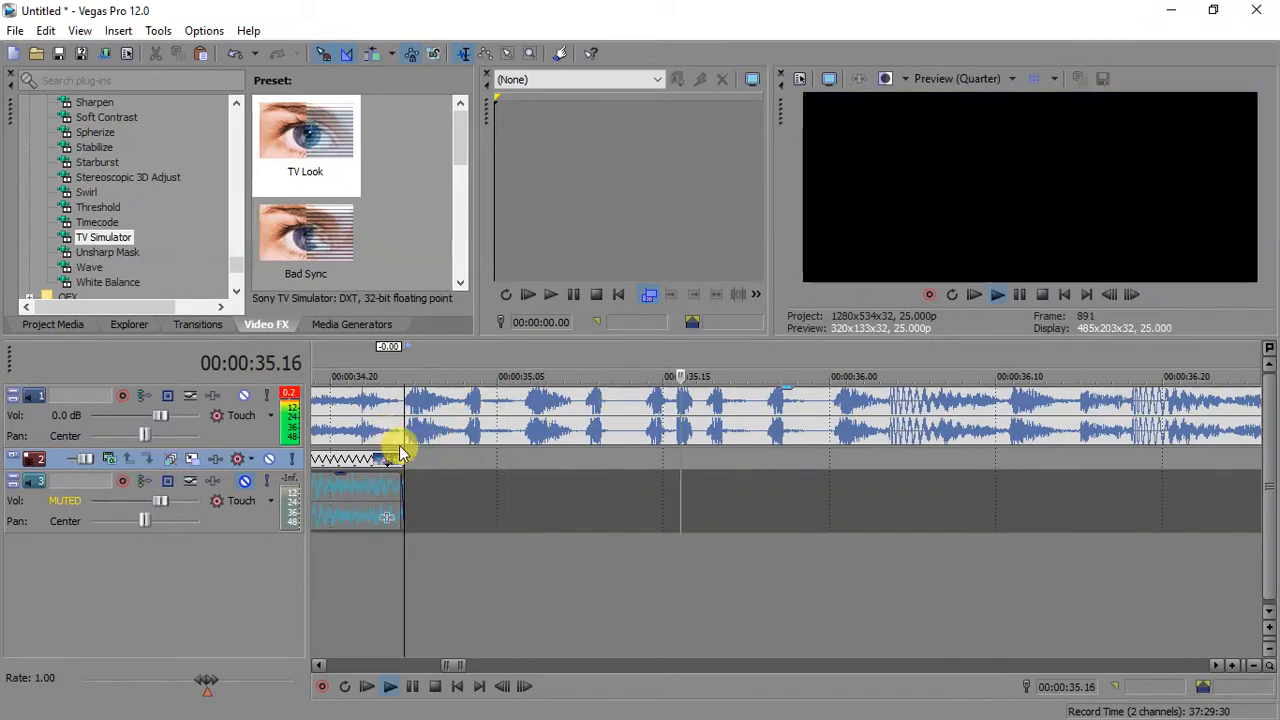
key("space")
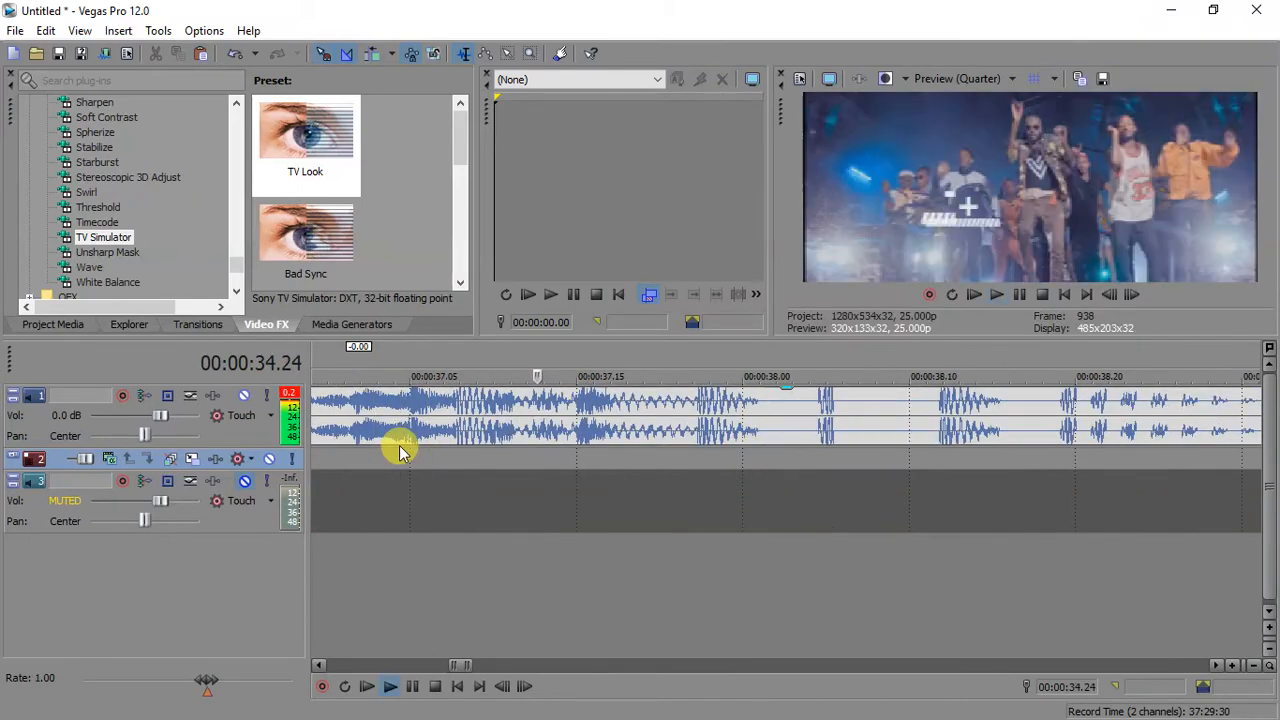
scroll(380, 514, "down", 2)
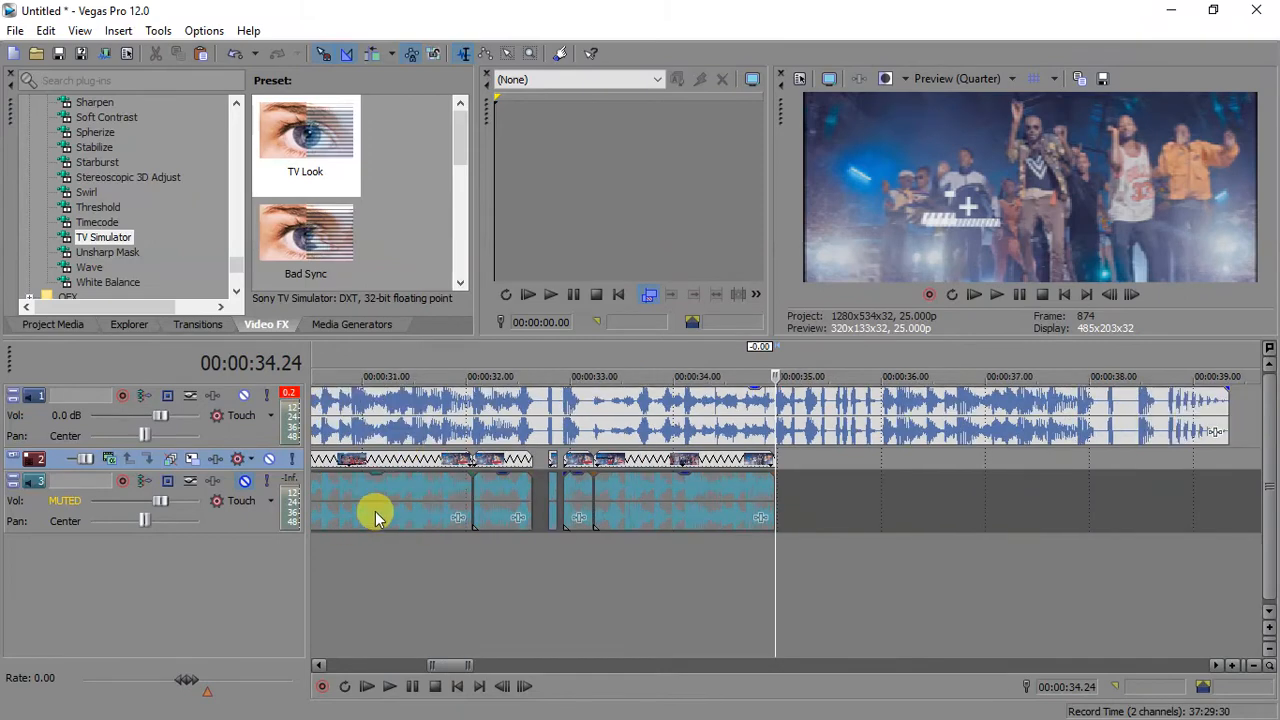
- Split the clip starting at 00:00:32.02 at 00:00:32.12 to isolate its short closing piece
left_click(475, 494)
key("space")
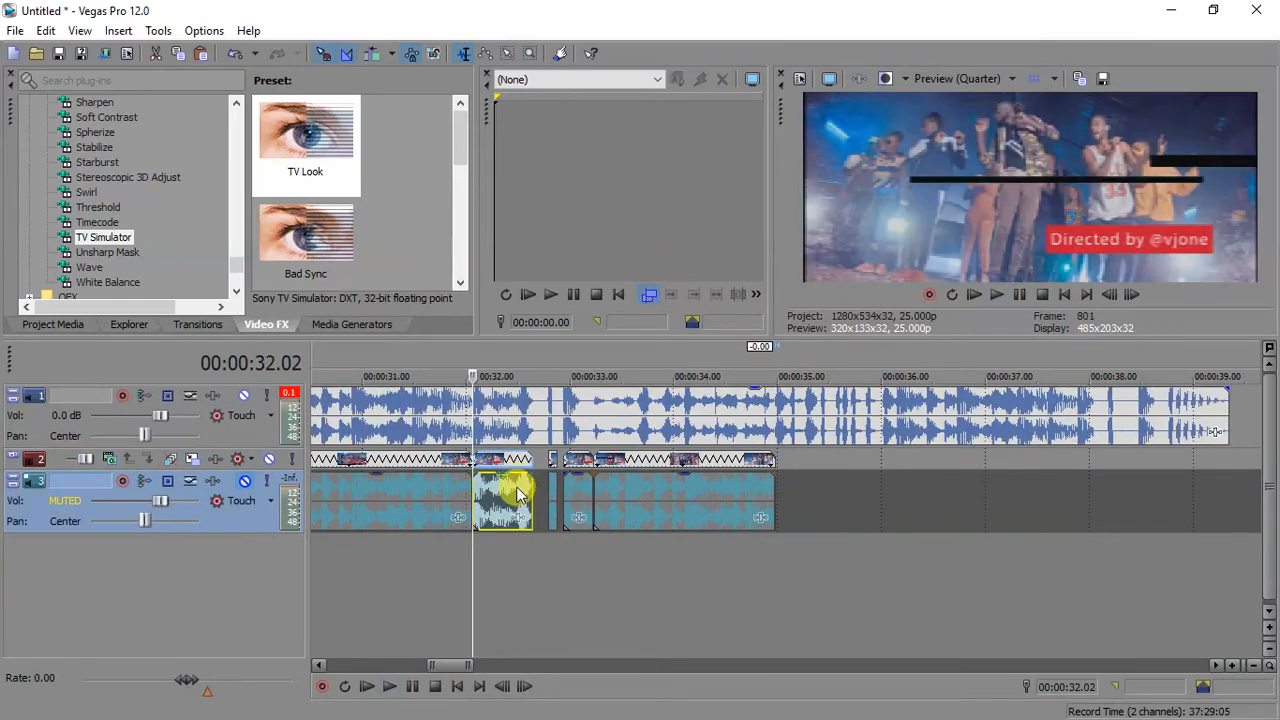
left_click(516, 486)
key("s")
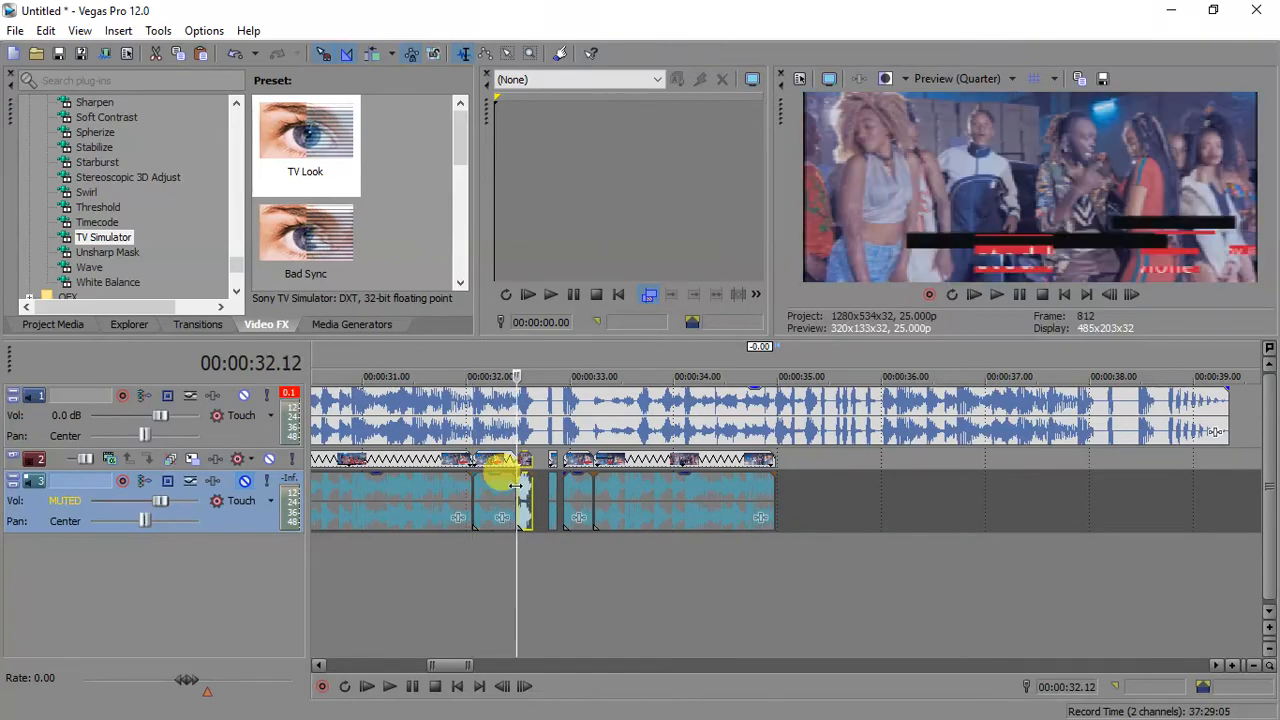
- Paste a copy of the short closing piece at 00:00:34.24 and trim its end to the 00:00:35.03 beat
left_click(773, 470)
key("ctrl+v")
scroll(773, 468, "up", 9)
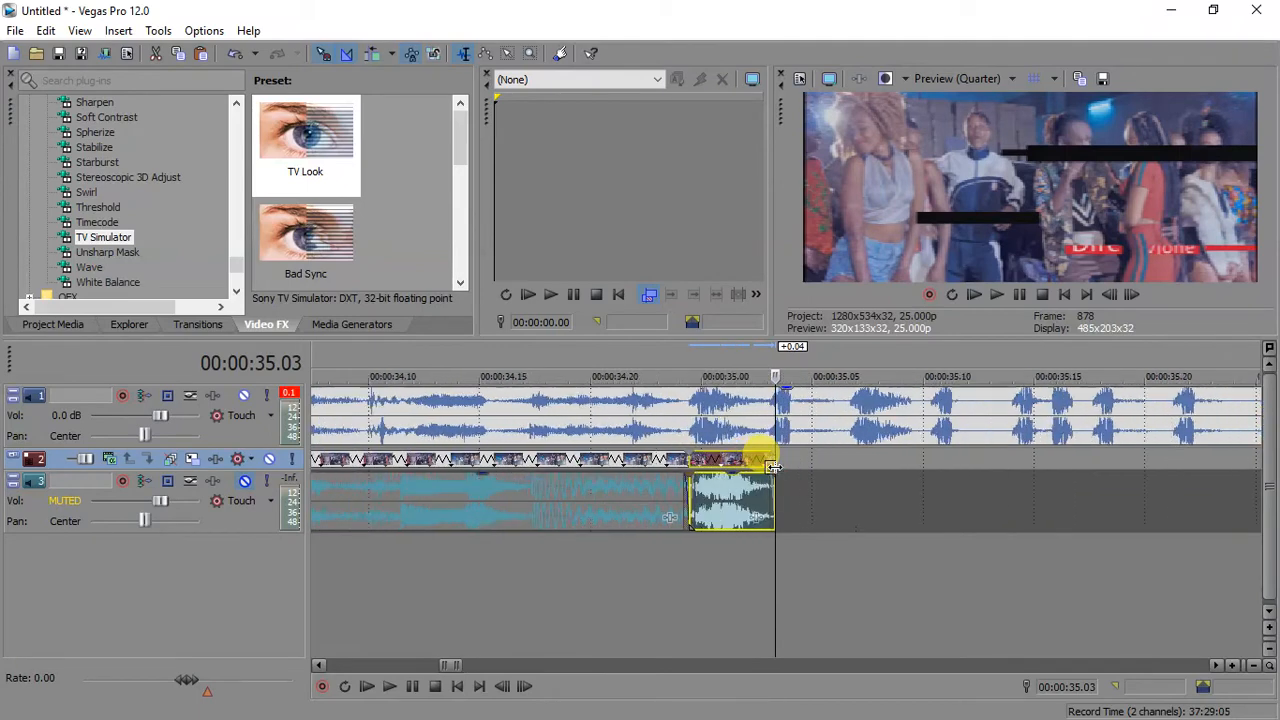
left_click_drag(769, 466, 750, 463)
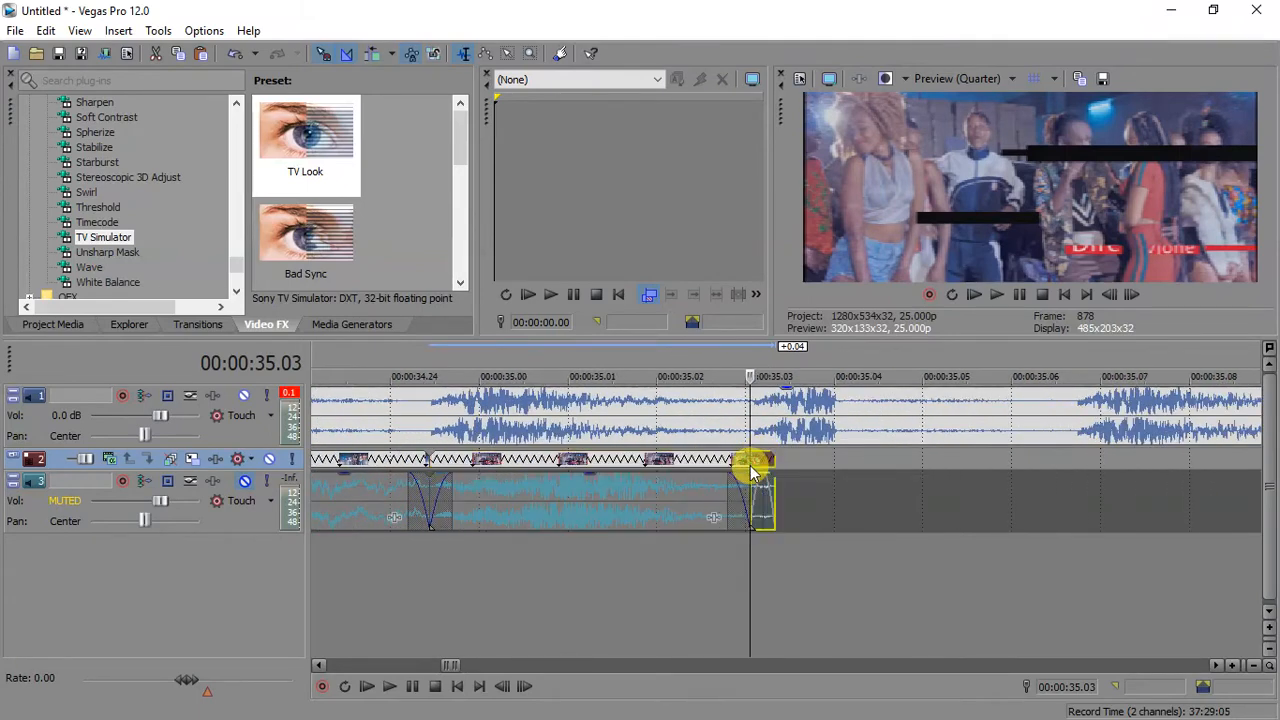
- Duplicate the short clip at 00:00:34.24 three times, placing the copies back to back from 00:00:35.03
left_click(593, 461)
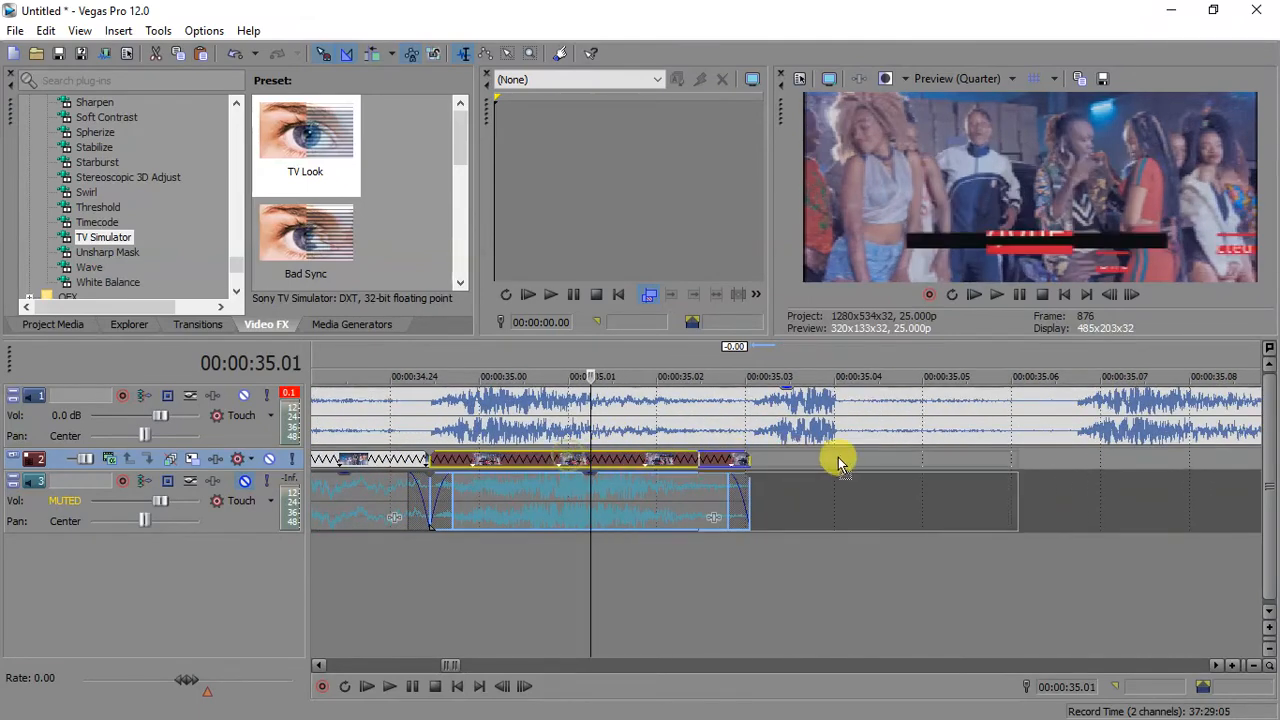
left_click_drag(593, 461, 890, 463)
scroll(890, 463, "down", 2)
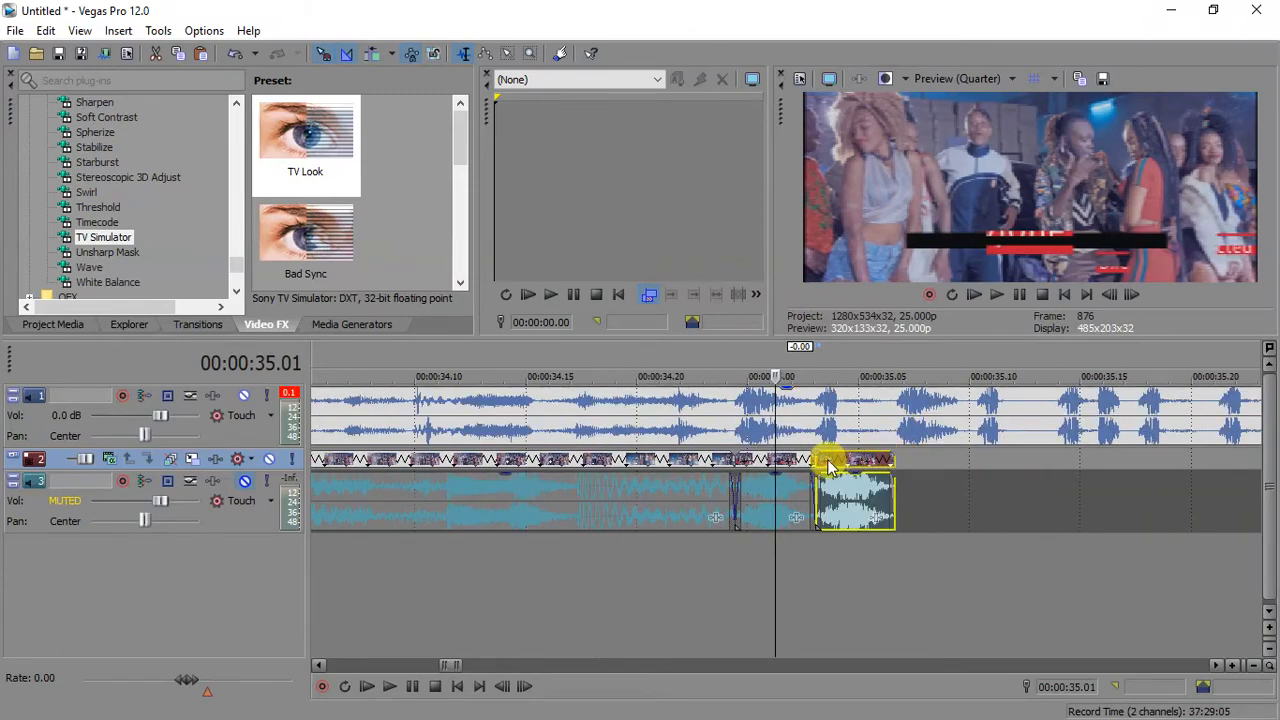
left_click_drag(828, 461, 1008, 472)
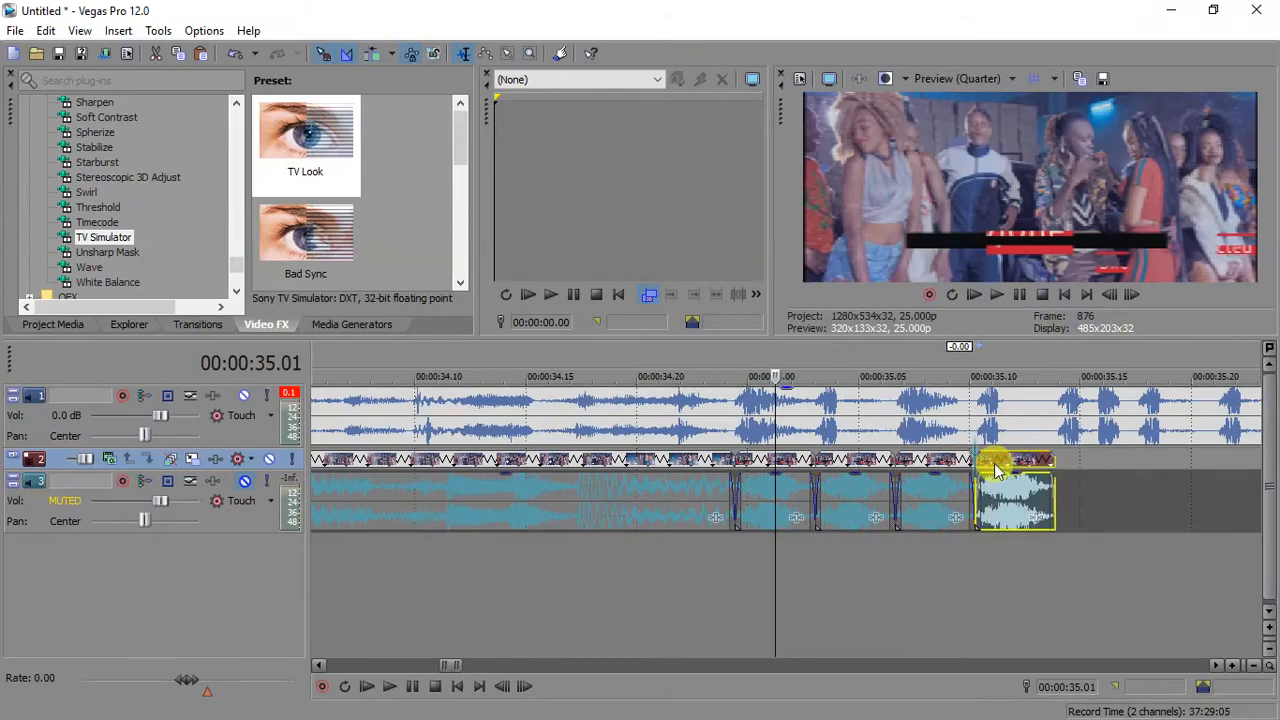
- Reverse the last of the new copies and the one starting at 00:00:35.03
right_click(1012, 466)
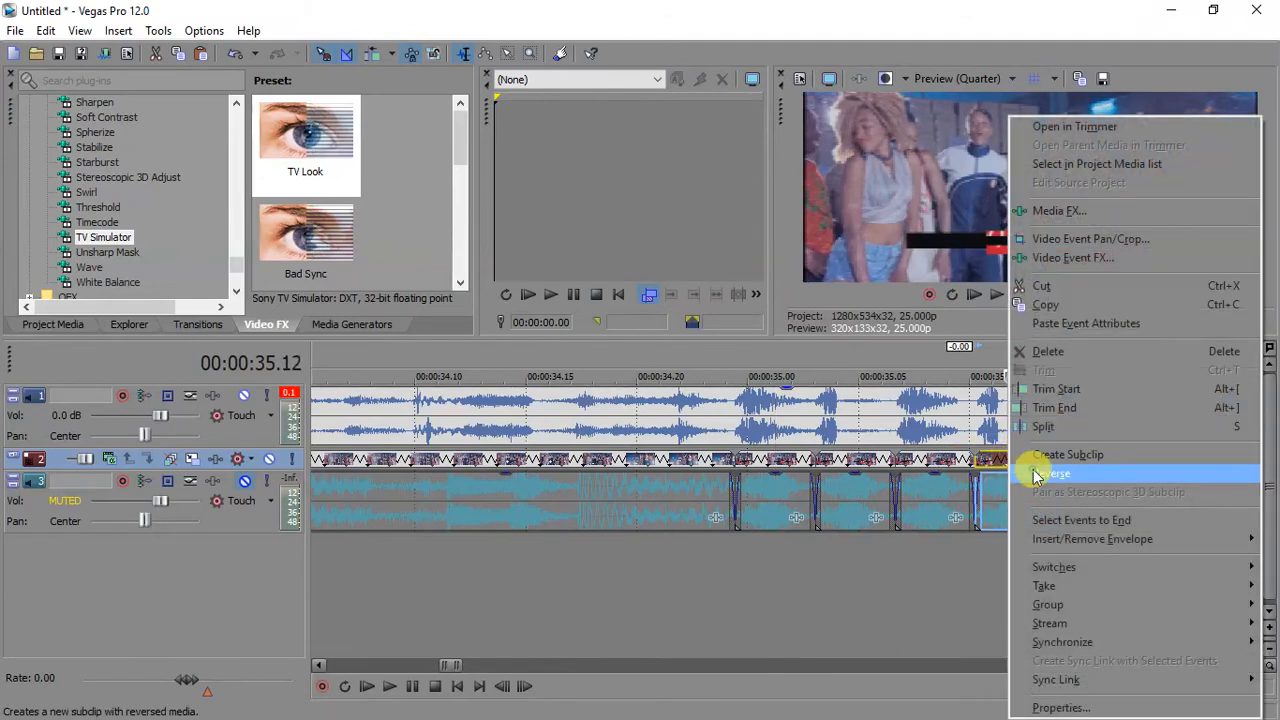
left_click(1036, 476)
left_click(850, 460)
right_click(850, 461)
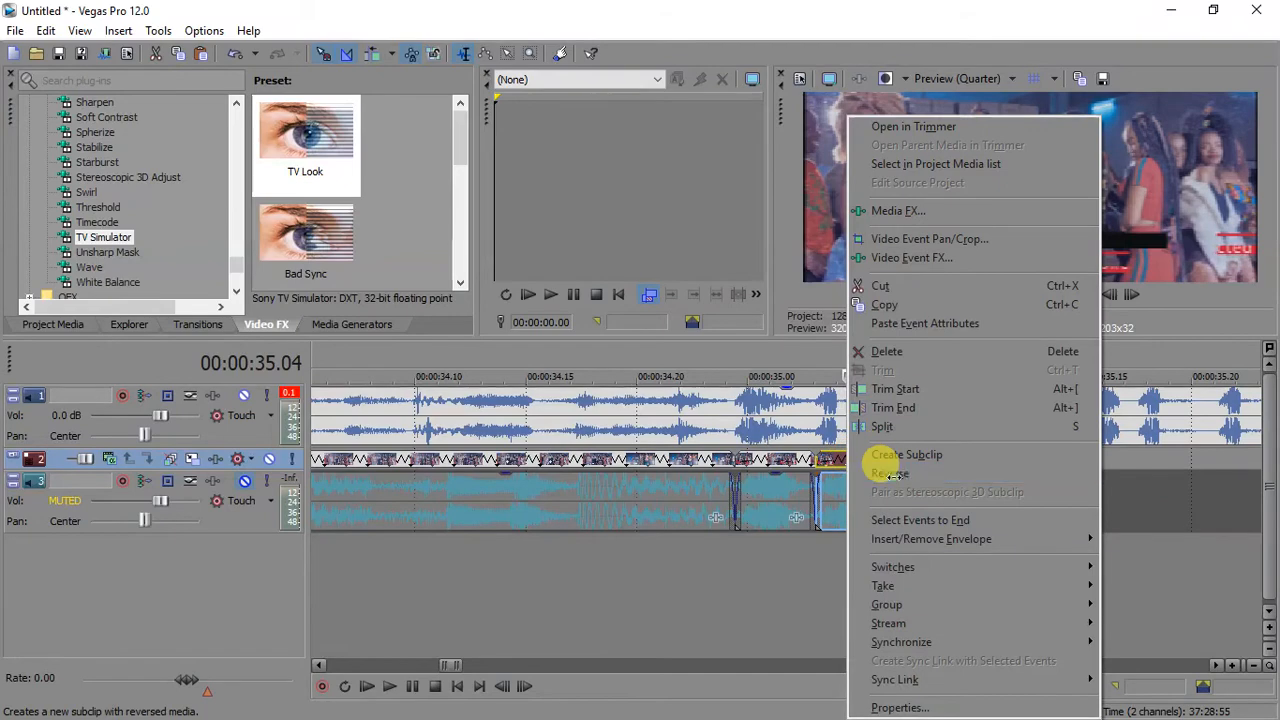
left_click(890, 474)
- Copy the unreversed clip starting at 00:00:35.07 to 00:00:35.14 and cut off everything after 00:00:35.16
scroll(890, 474, "down", 1)
left_click(816, 464)
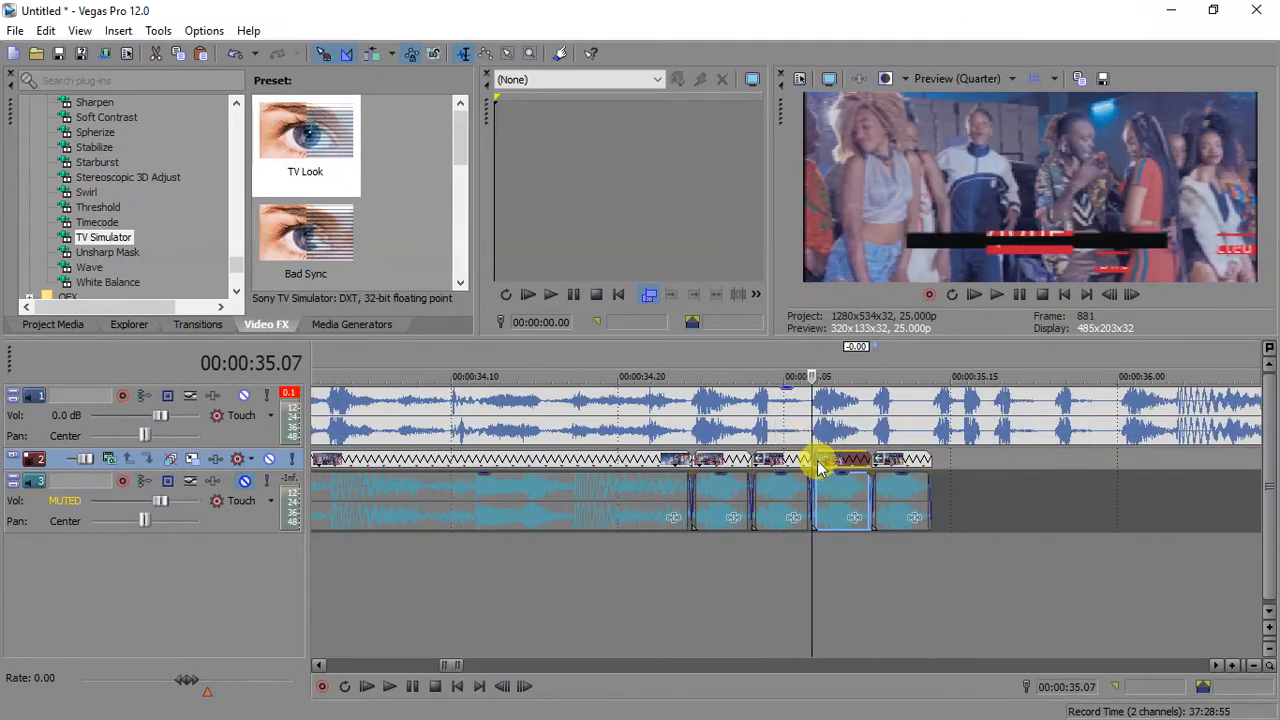
left_click_drag(817, 461, 946, 469)
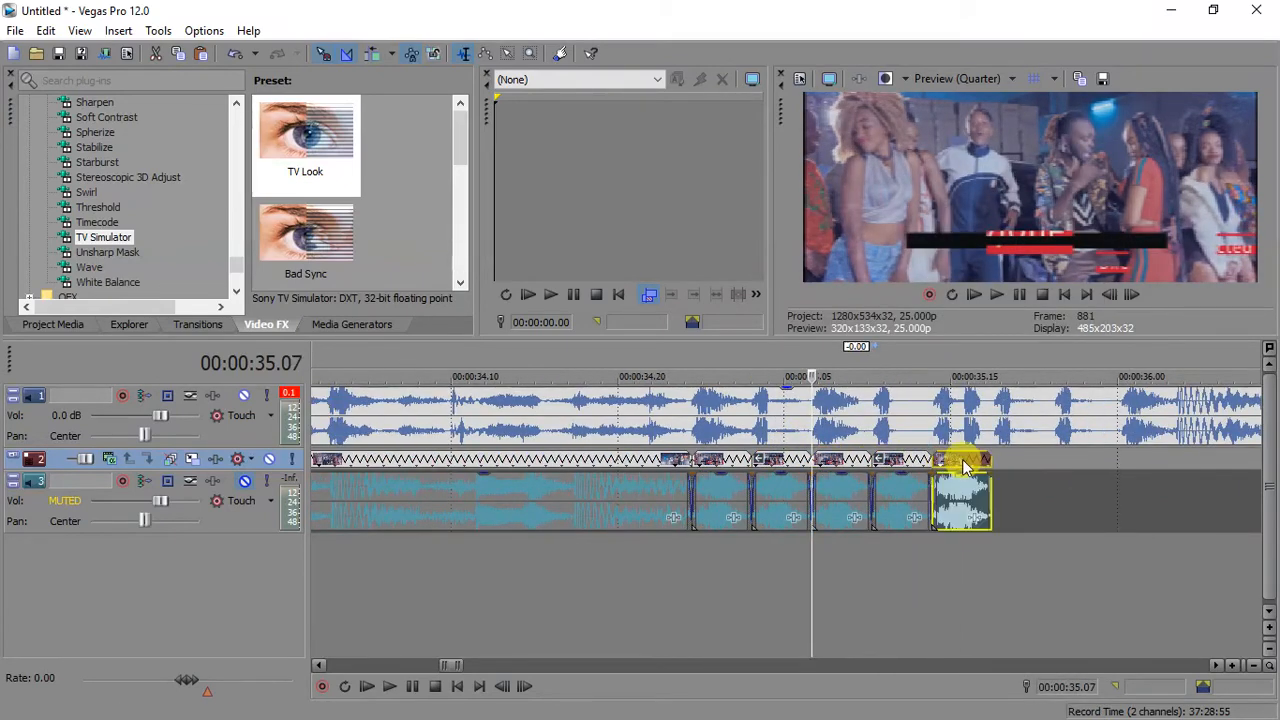
left_click(965, 466)
key("s")
key("Delete")
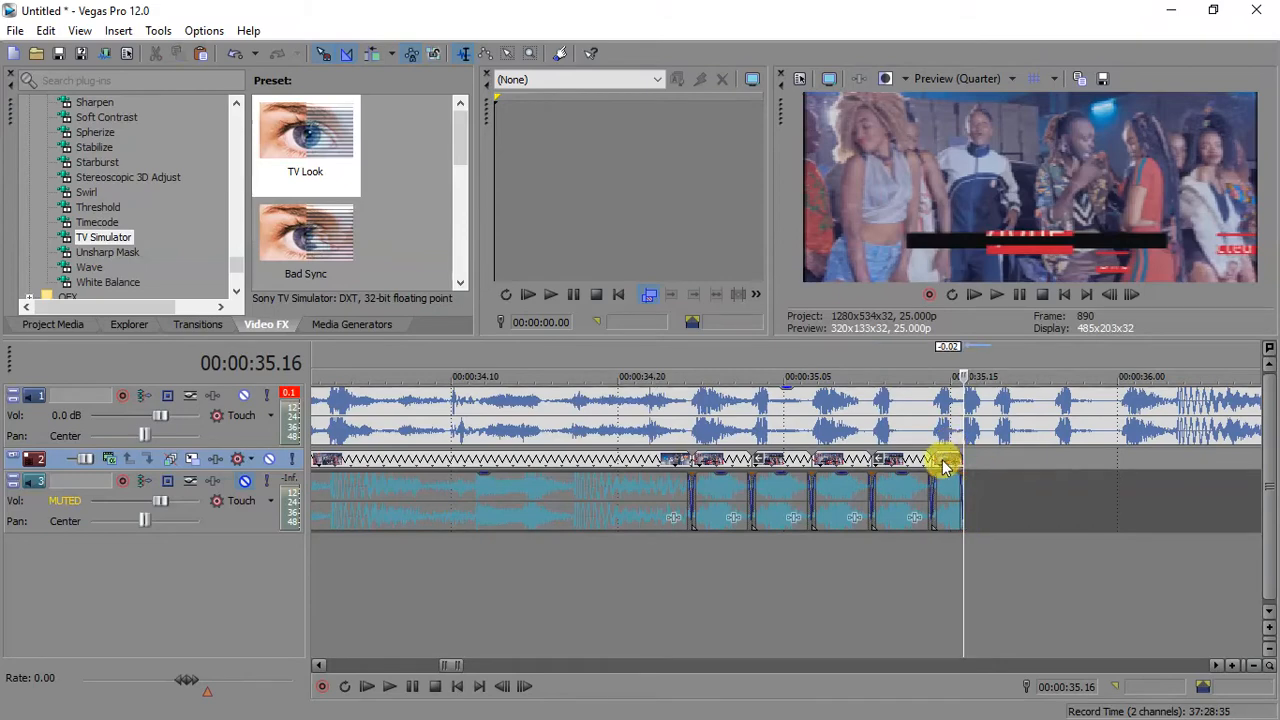
- Duplicate the two-frame piece at 00:00:35.16 and 00:00:35.18, and reverse the copy at 00:00:35.16
key("Left")
key("Left")
left_click_drag(944, 464, 986, 471)
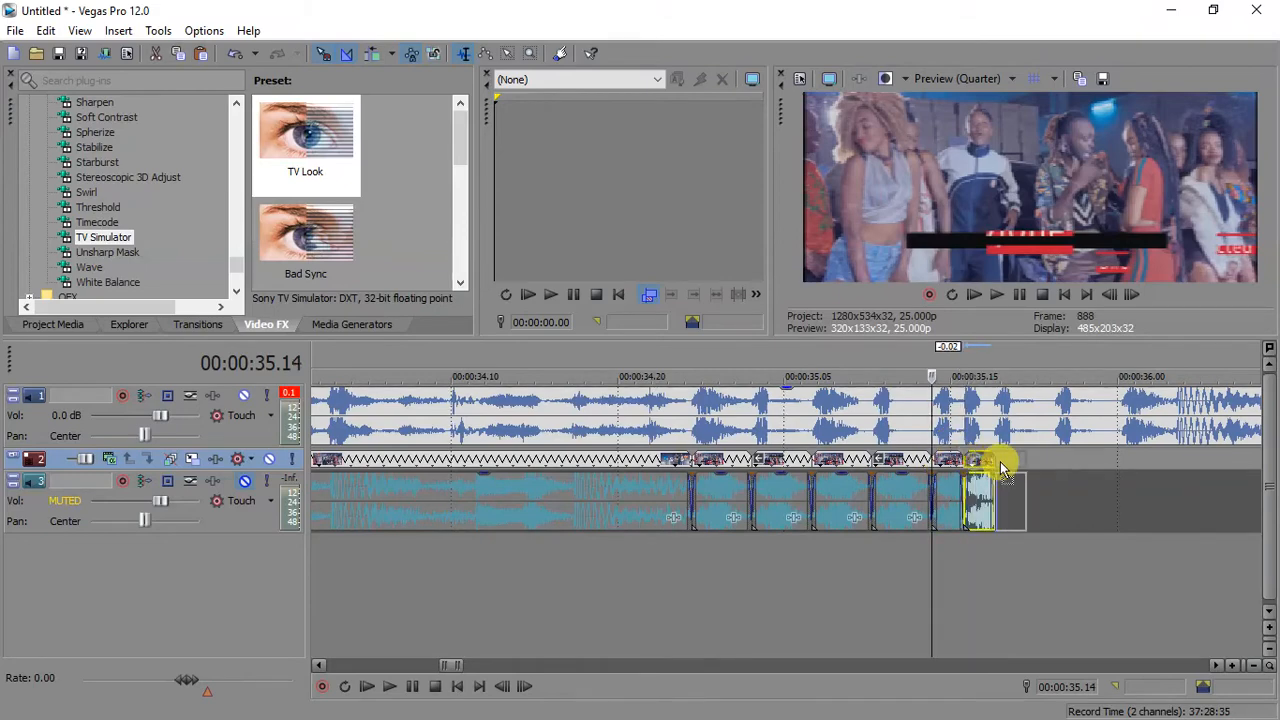
left_click(980, 464)
right_click(988, 468)
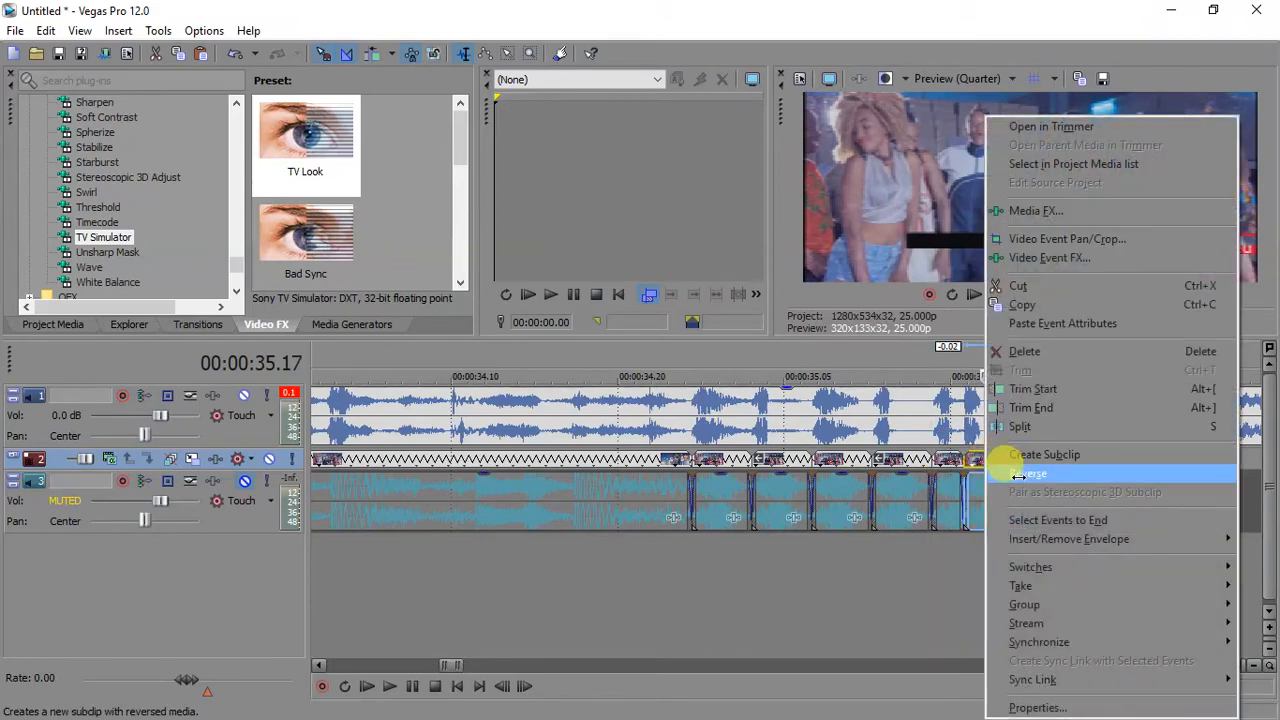
left_click(1016, 472)
- Copy the 00:00:35.18 piece to the 00:00:35.22 beat, end it at the 00:00:36.00 beat and extend the preceding piece to close the gap
left_click(1004, 458)
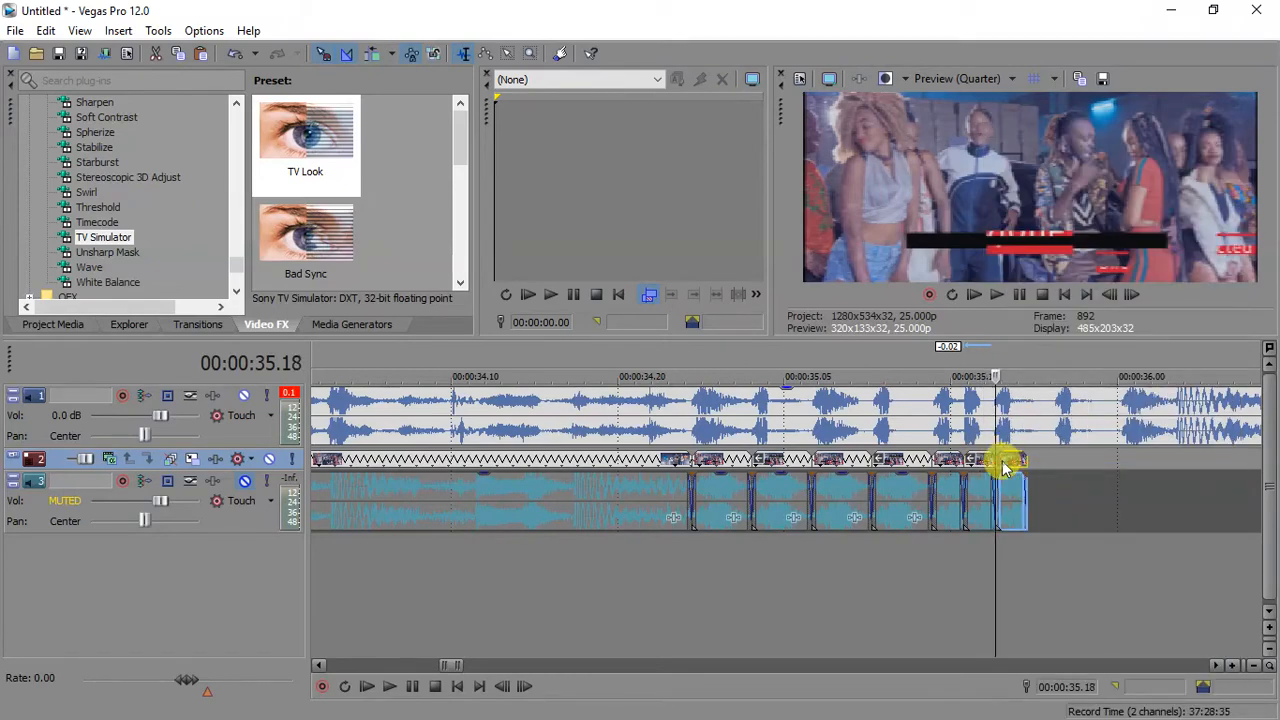
left_click_drag(1009, 457, 1120, 460)
left_click(1120, 461)
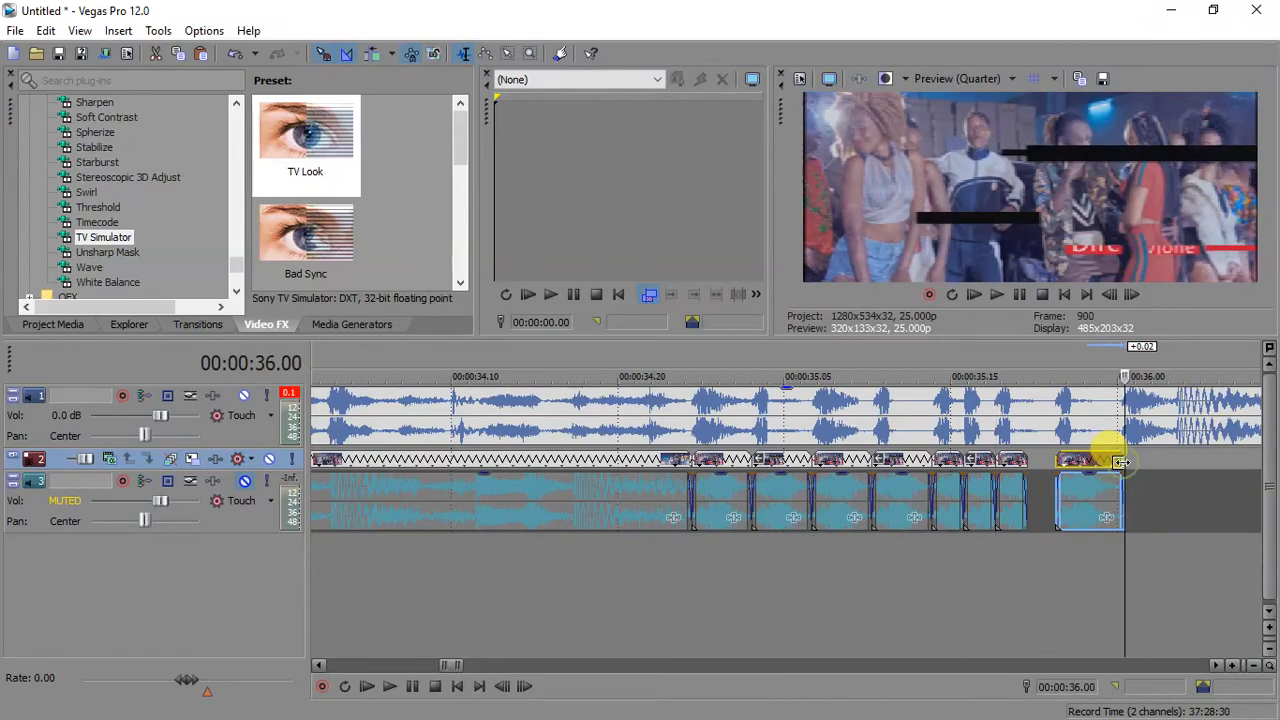
key("Left")
key("Left")
key("s")
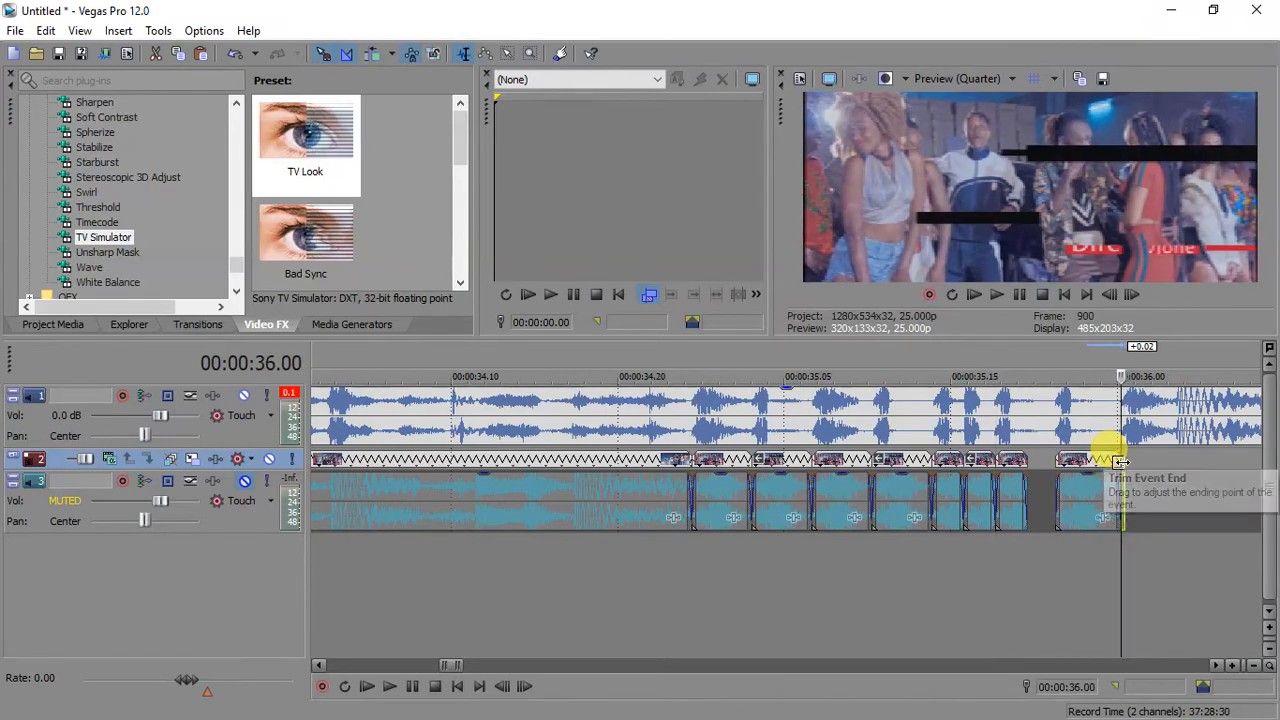
key("Delete")
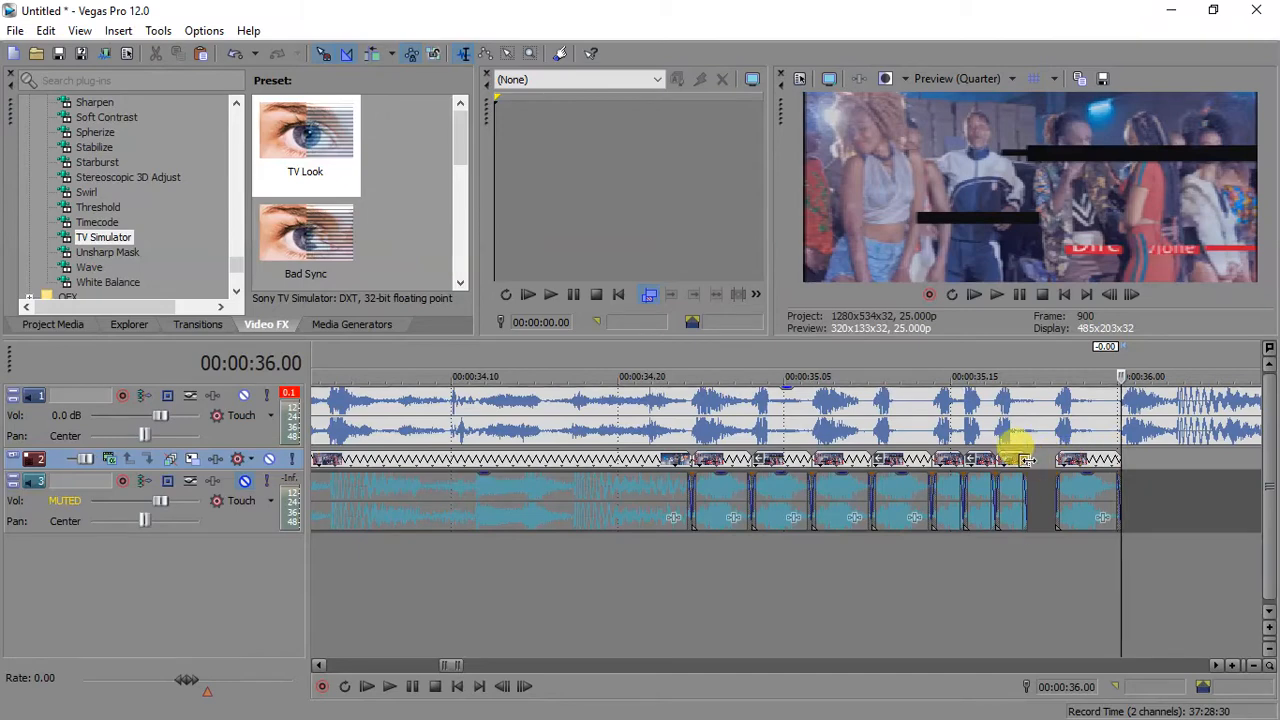
left_click_drag(1027, 461, 1058, 461)
- Copy the clip at 00:00:35.22 to the 00:00:36.00 beat and extend the copy's end by 17 frames
left_click(1073, 465)
scroll(1075, 467, "down", 1)
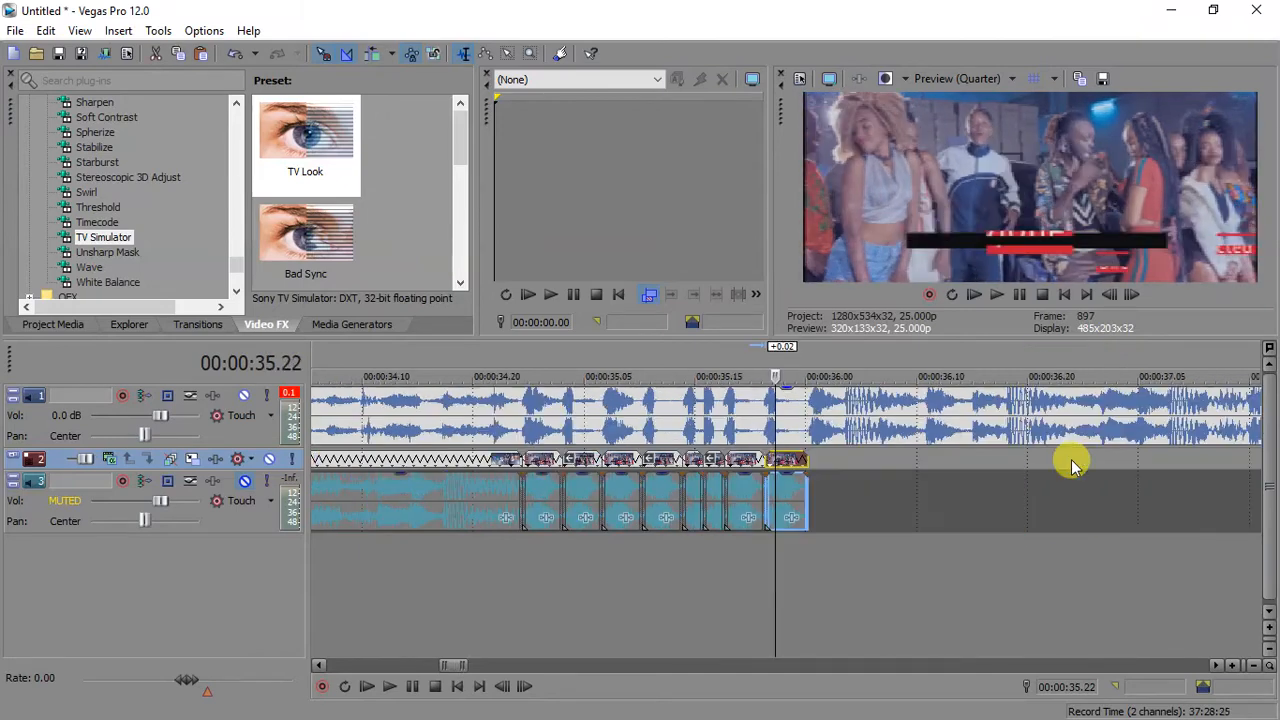
left_click_drag(793, 467, 1036, 443)
left_click(853, 503)
scroll(853, 503, "up", 6)
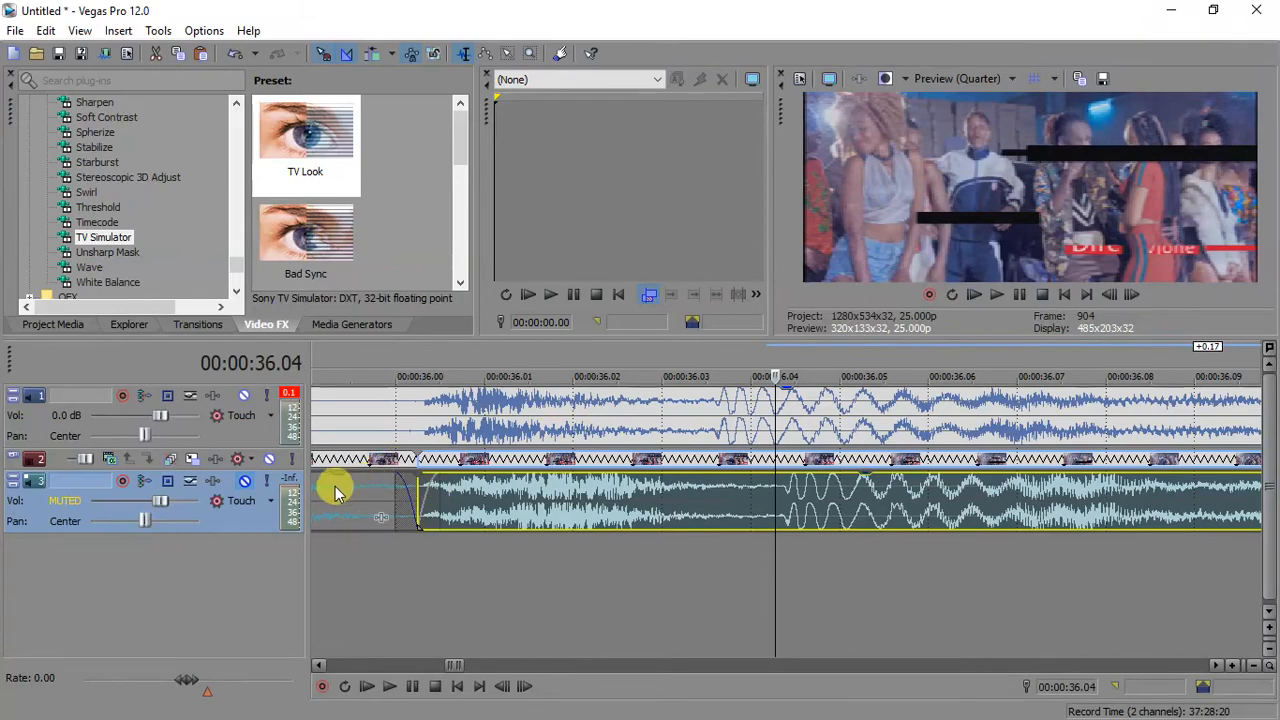
scroll(333, 488, "down", 1)
left_click(406, 491)
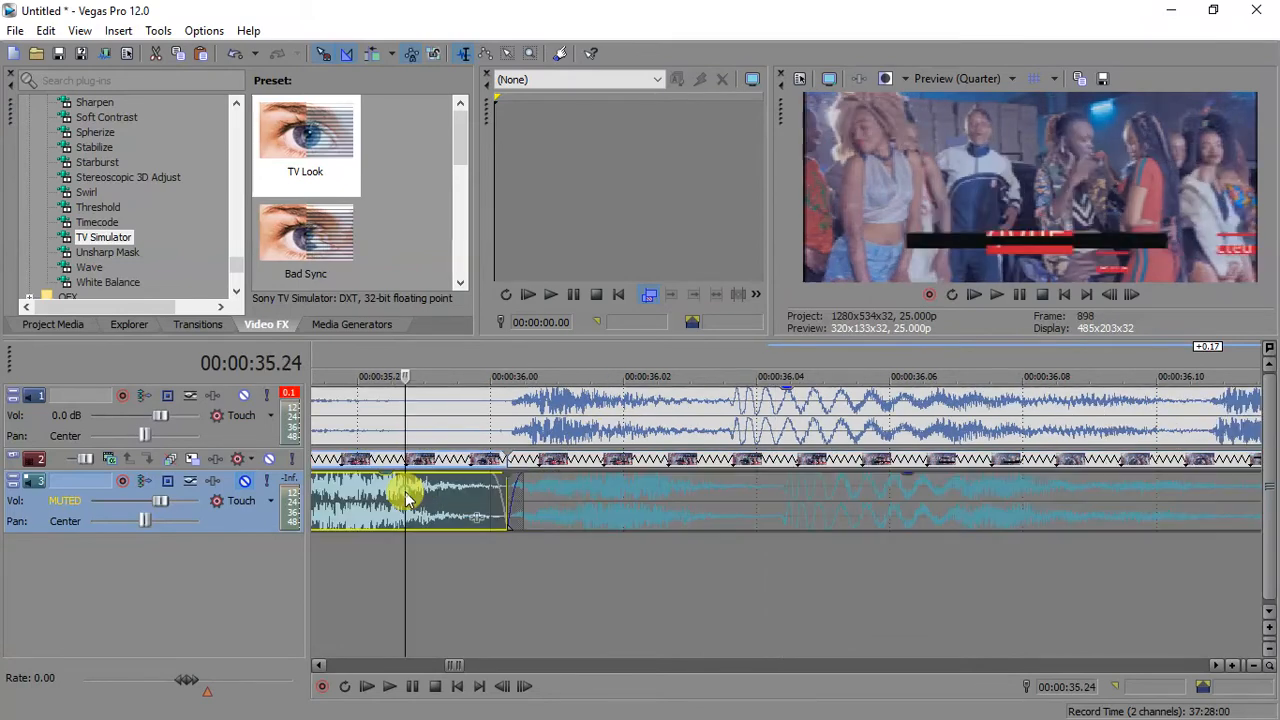
- Remove the second-to-last clip's portion after 00:00:35.24 and move the long last clip about one frame earlier
key("Delete")
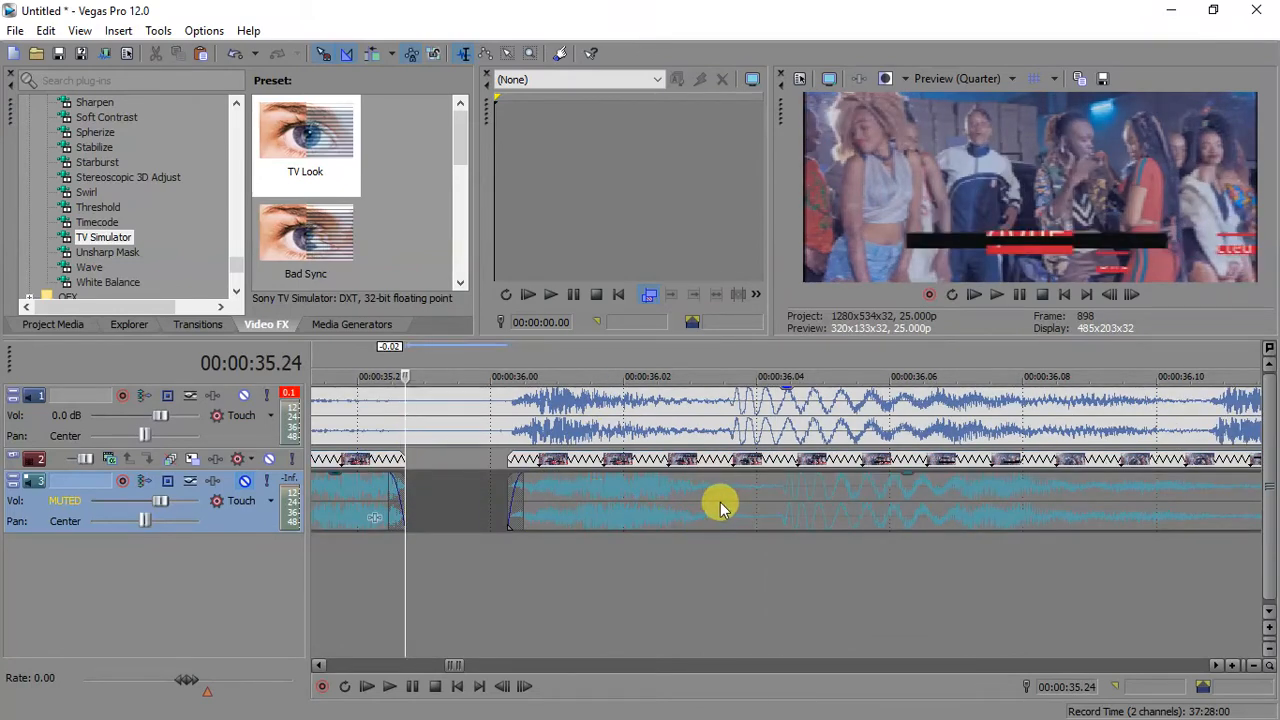
left_click_drag(720, 505, 672, 496)
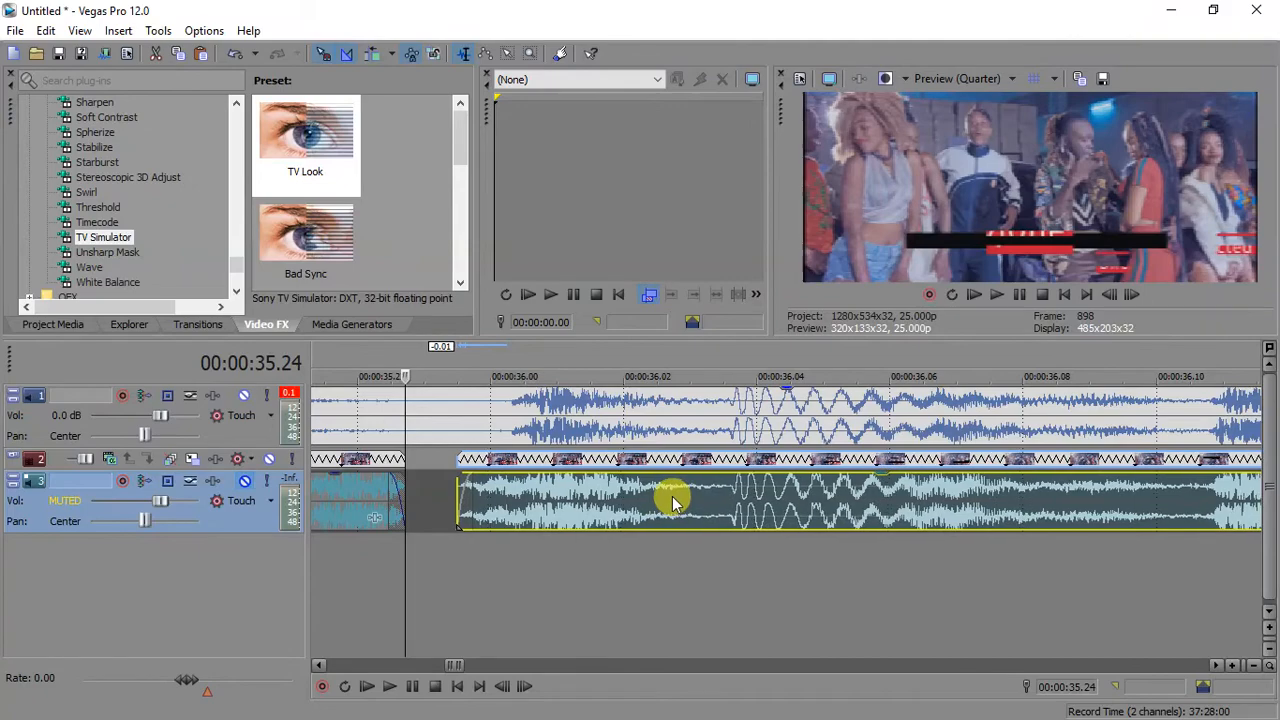
left_click(728, 510)
scroll(728, 510, "up", 8)
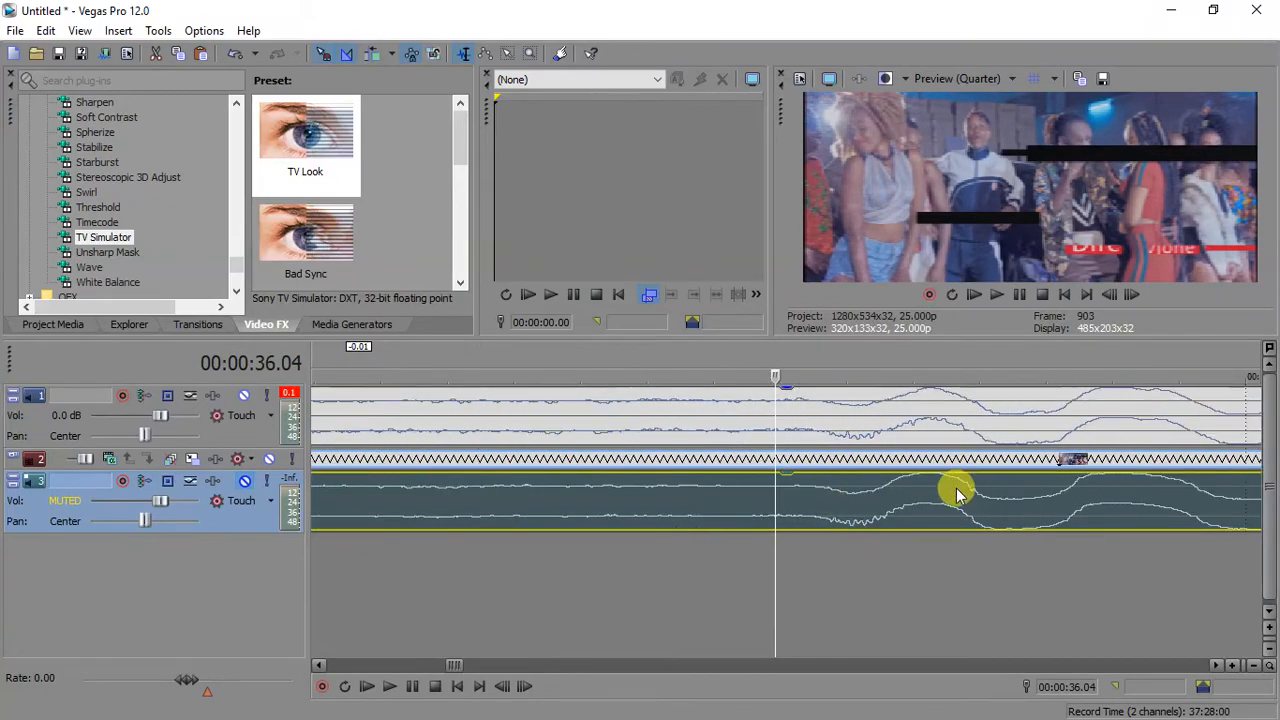
scroll(965, 492, "up", 2)
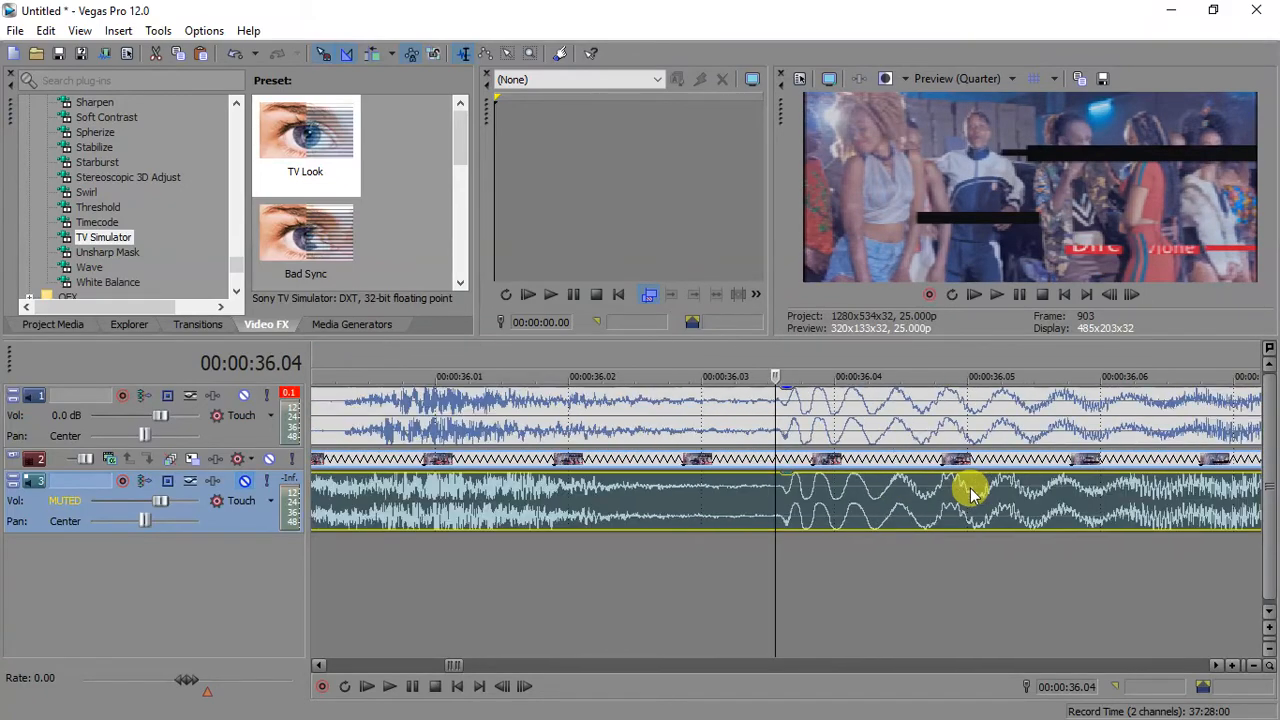
scroll(970, 492, "down", 2)
- Extend the second-to-last clip's end to close the gap, and lengthen the last clip's end by 1 second 7 frames
left_click(484, 493)
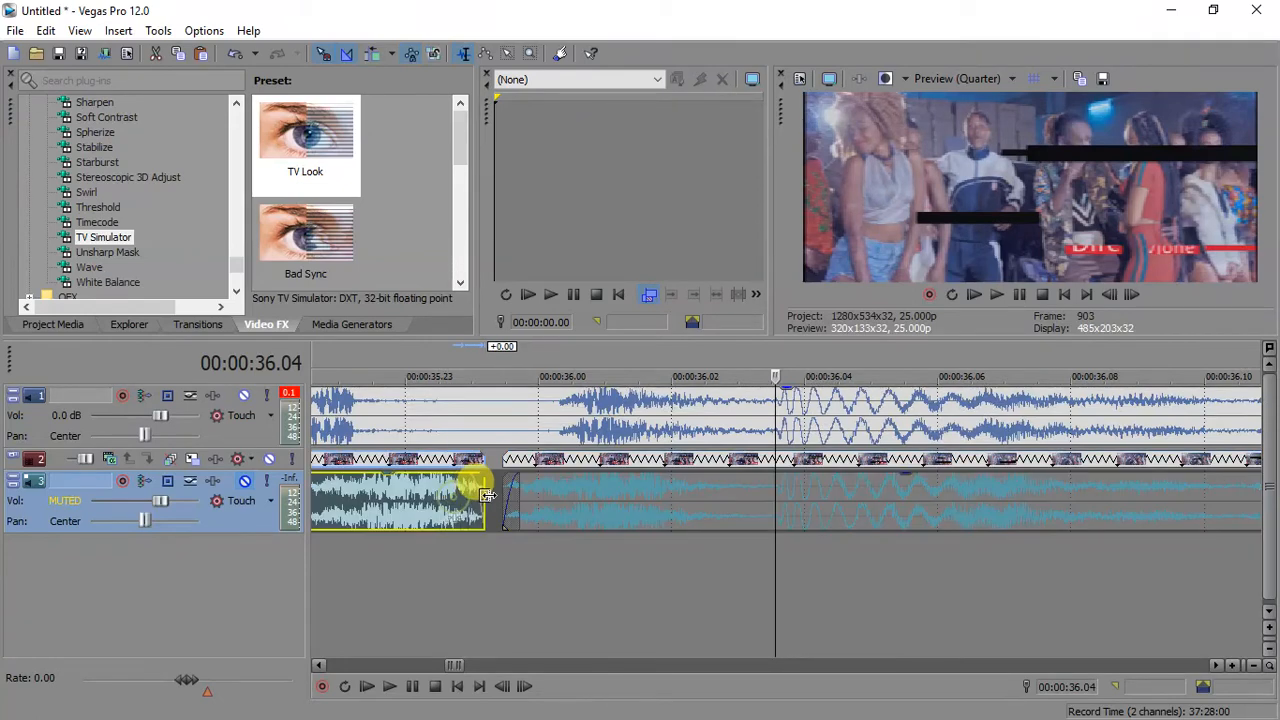
mouse_move(487, 494)
left_mouse_down()
mouse_move(512, 495)
mouse_move(490, 498)
left_mouse_up()
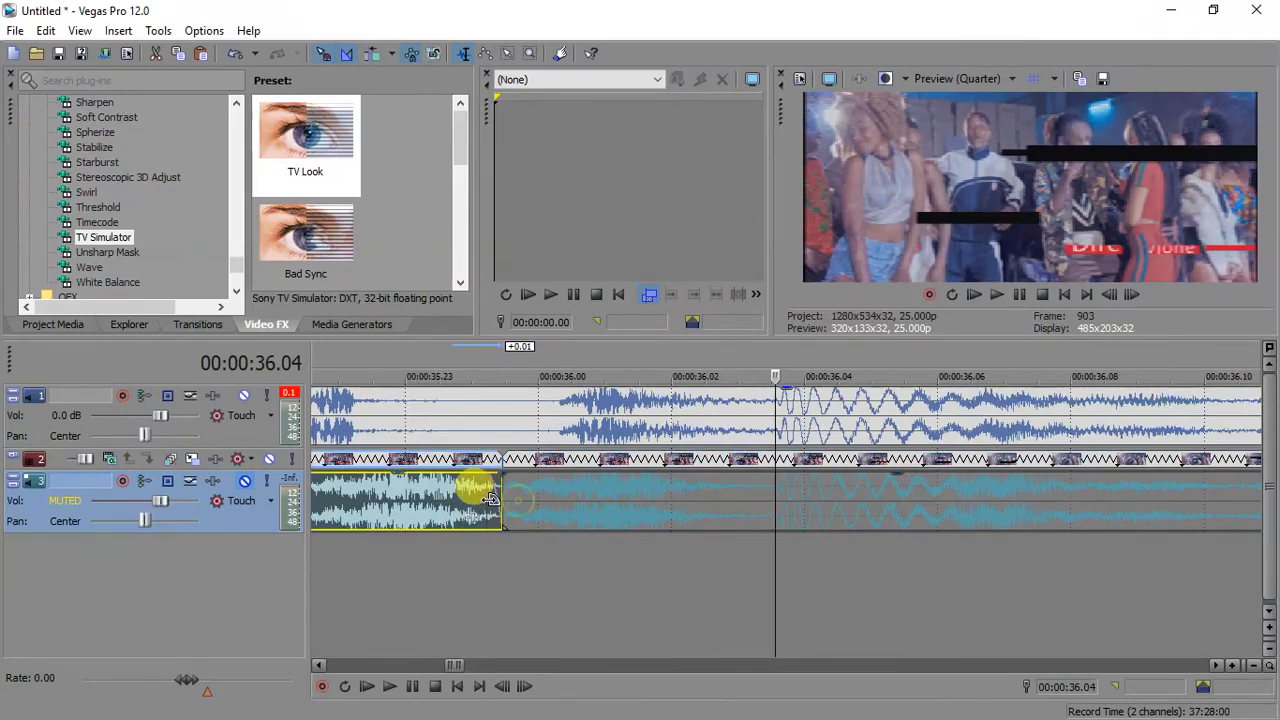
scroll(475, 488, "down", 5)
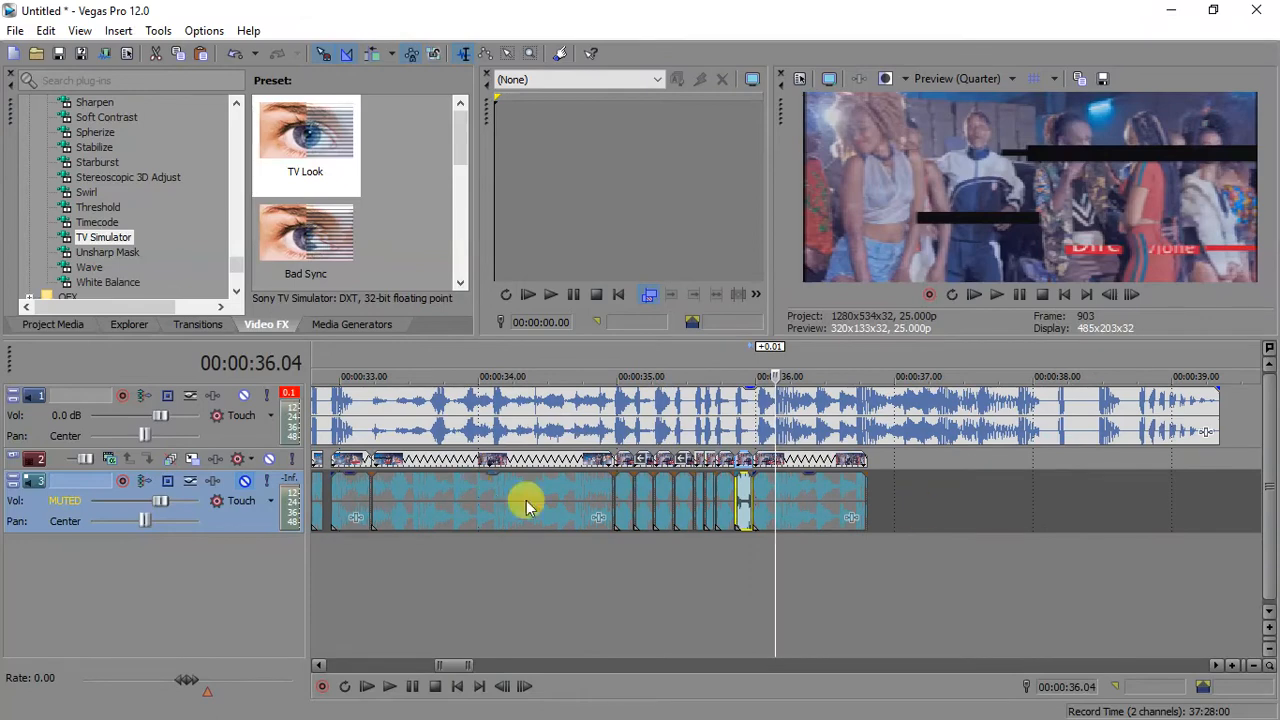
left_click_drag(864, 488, 1045, 499)
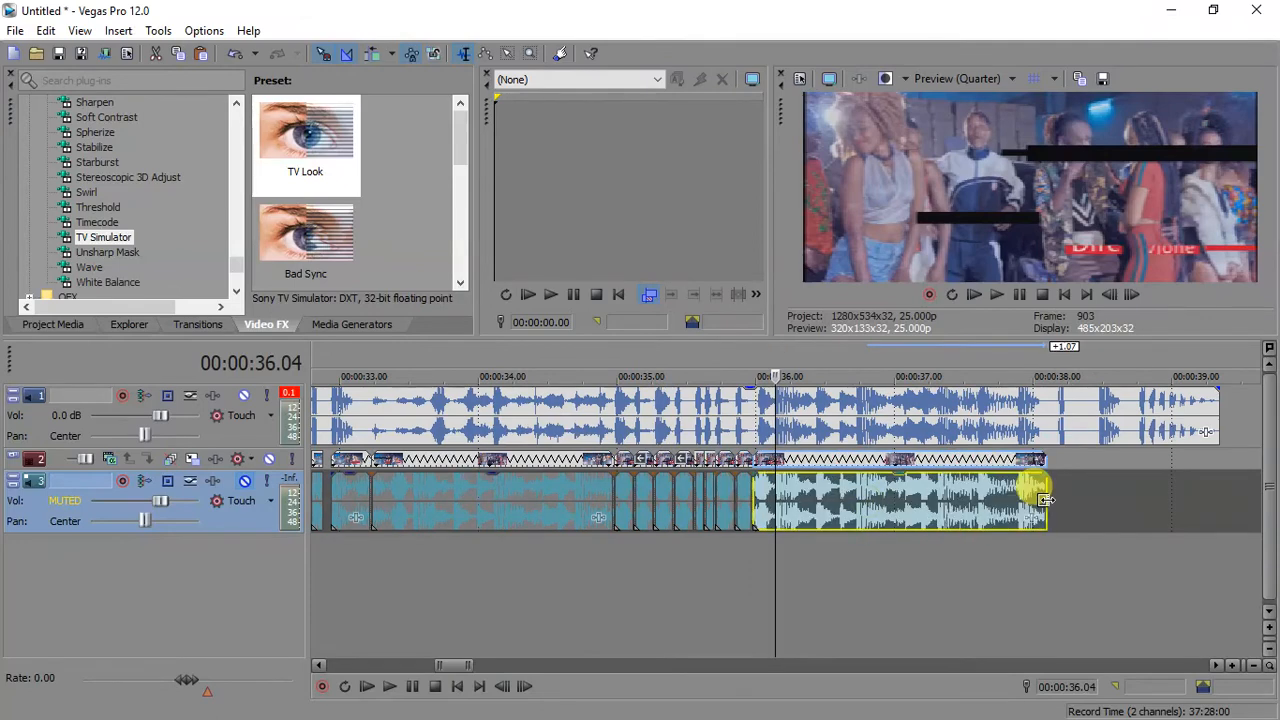
left_click(477, 505)
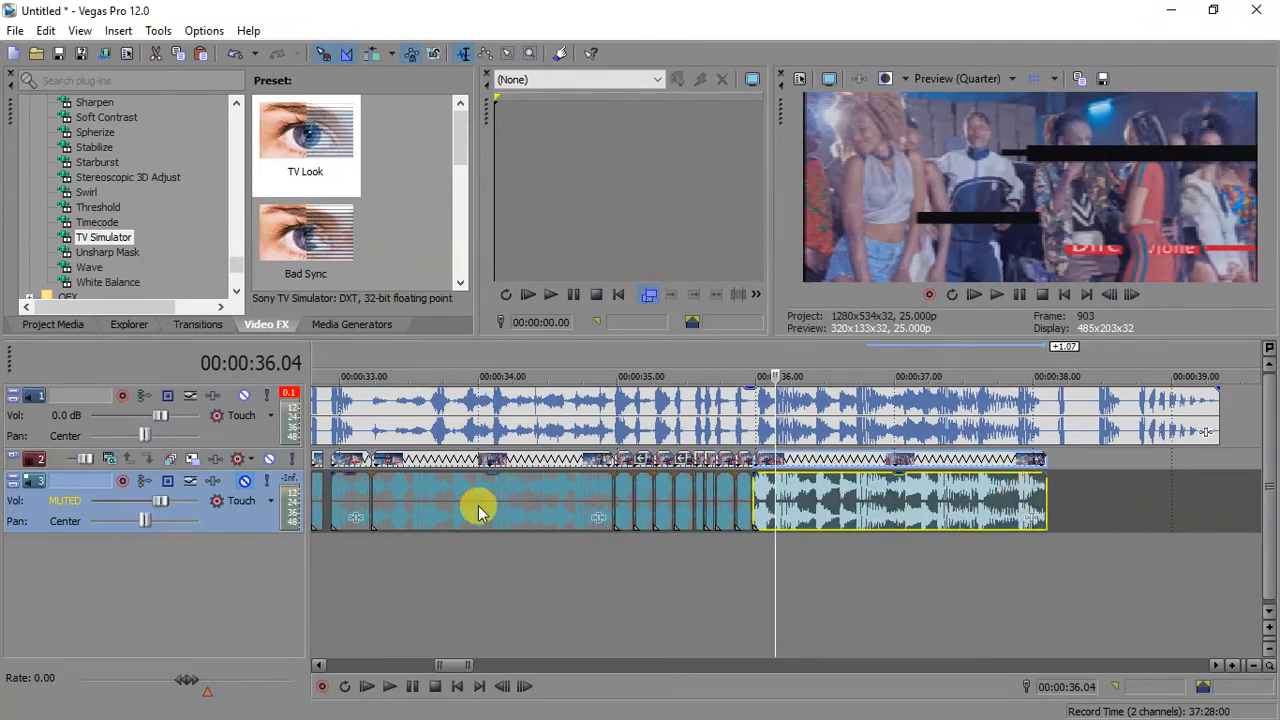
key("space")
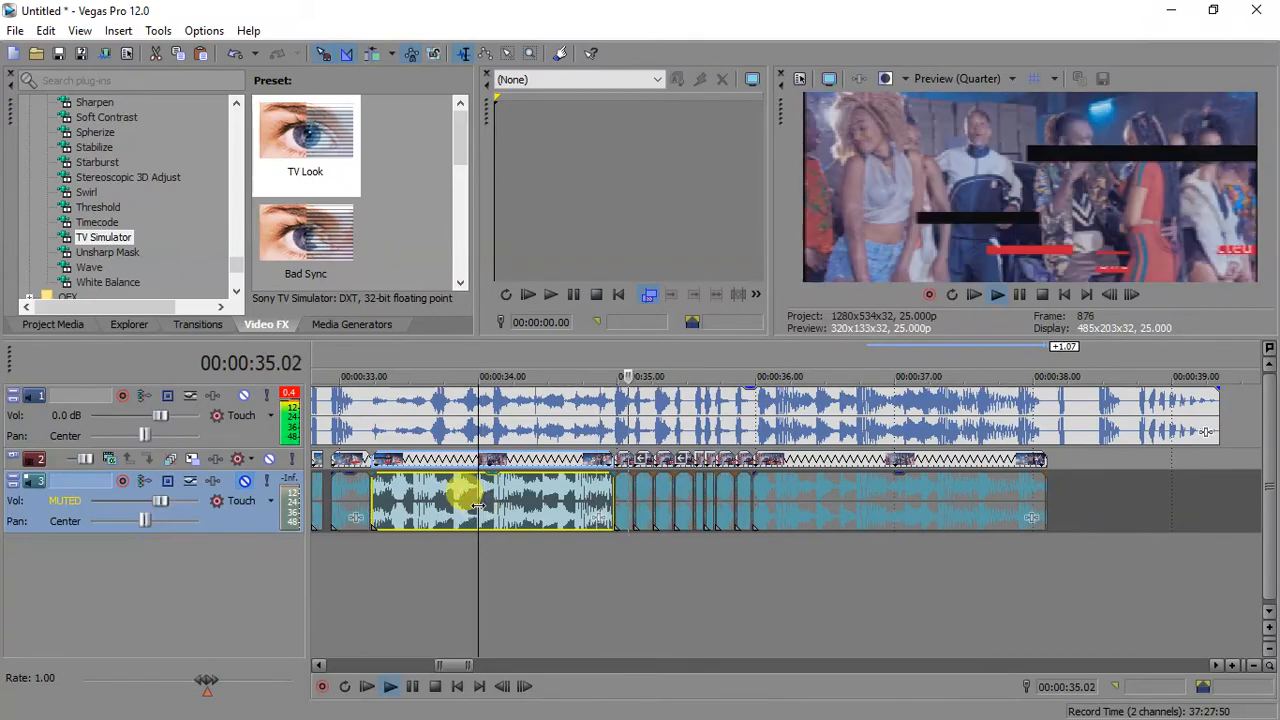
key("space")
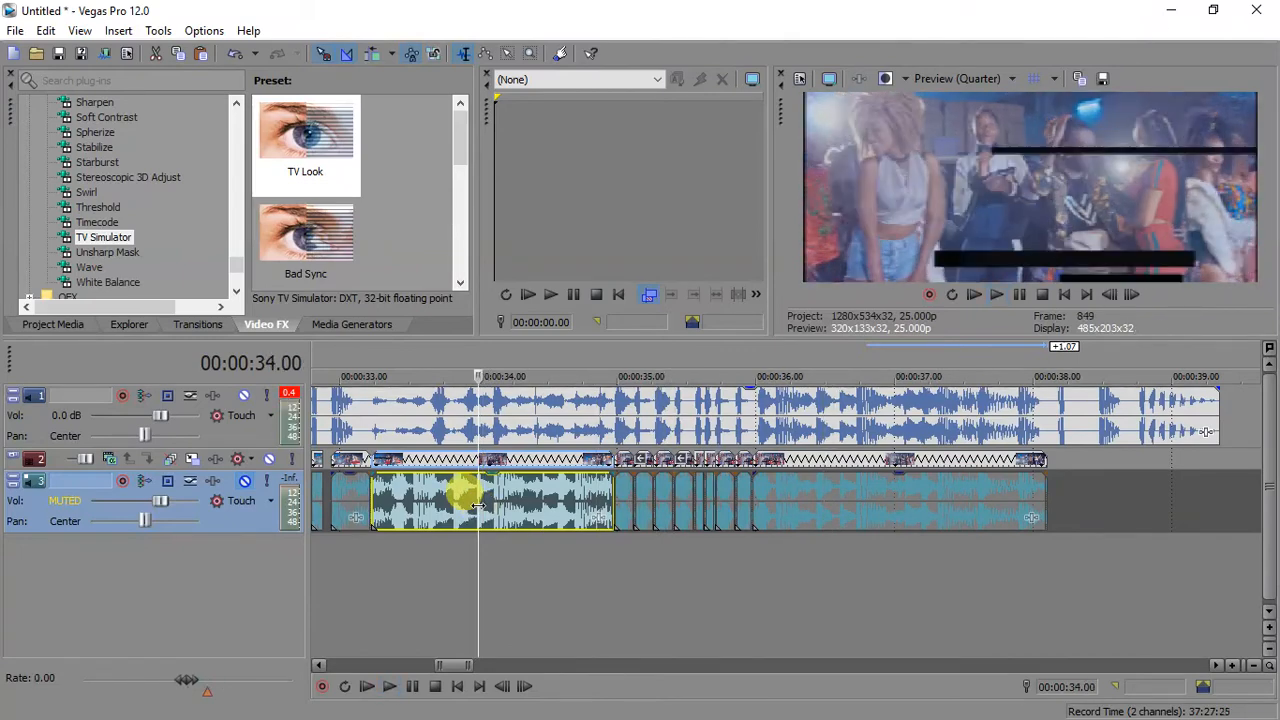
key("space")
key("space")
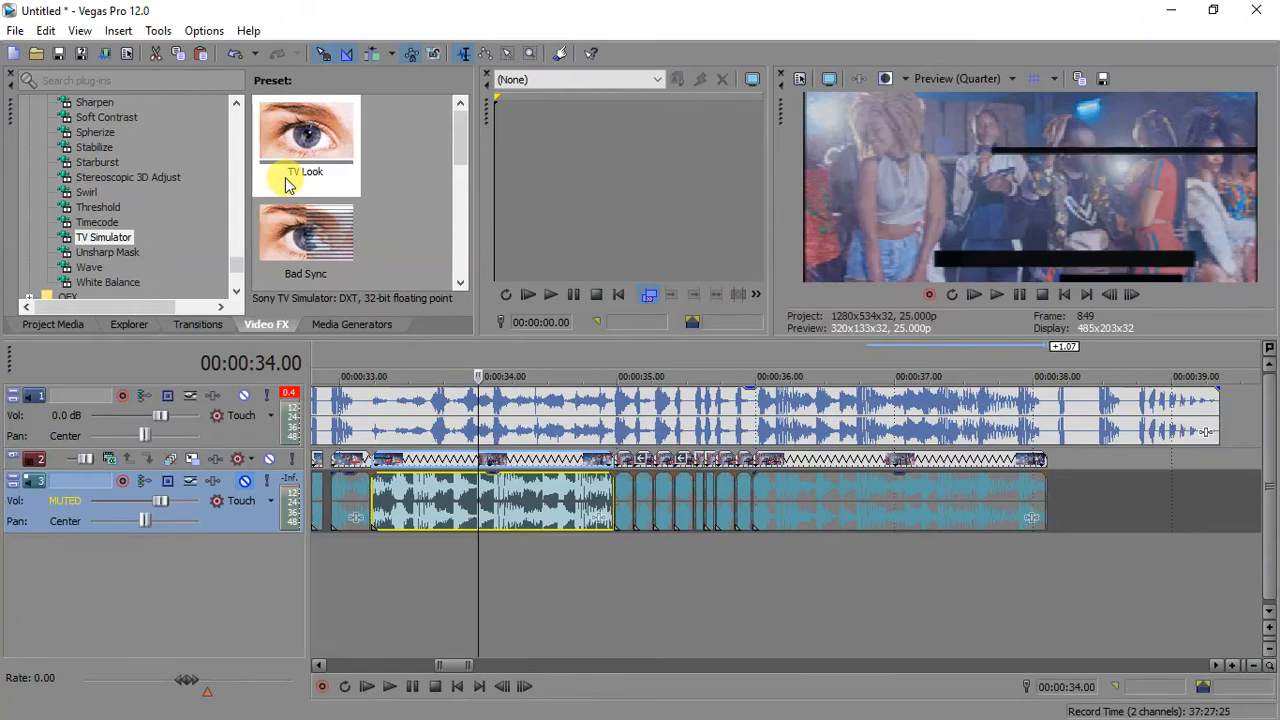
- Apply the default Black and White effect to the clip starting at 00:00:33.06 and play the edit back from its start
left_click(127, 177)
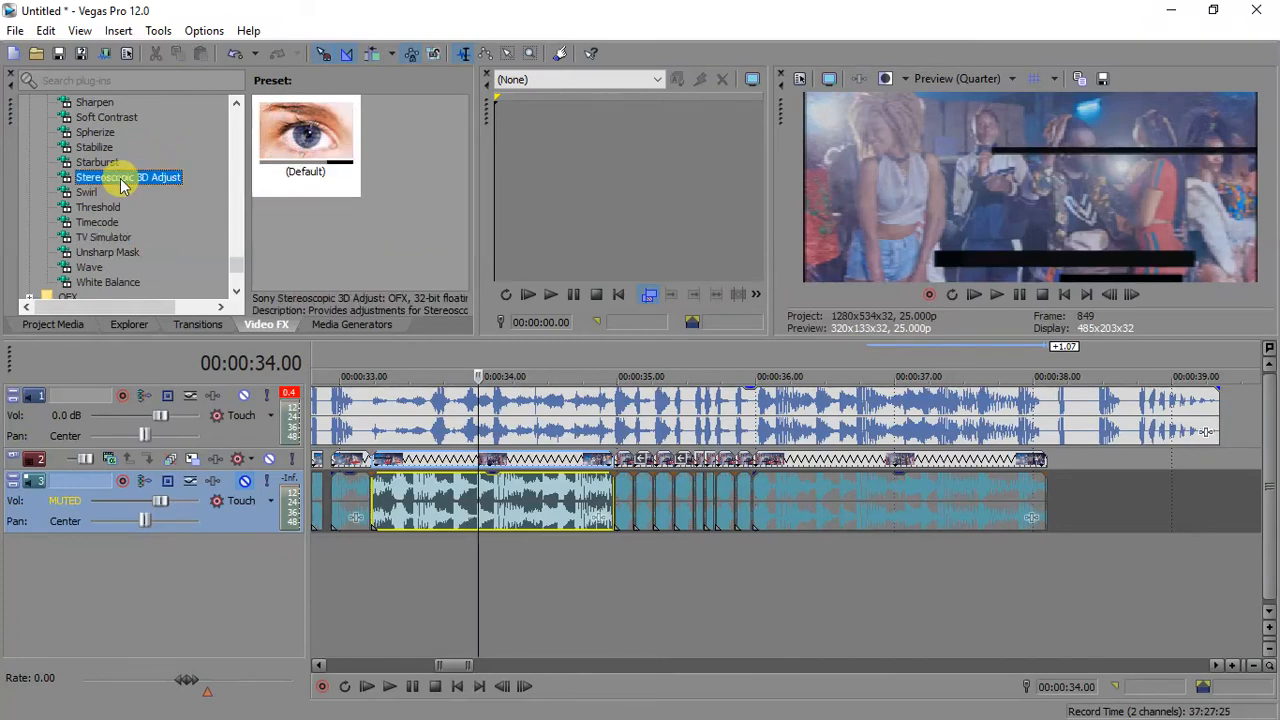
left_click(98, 222)
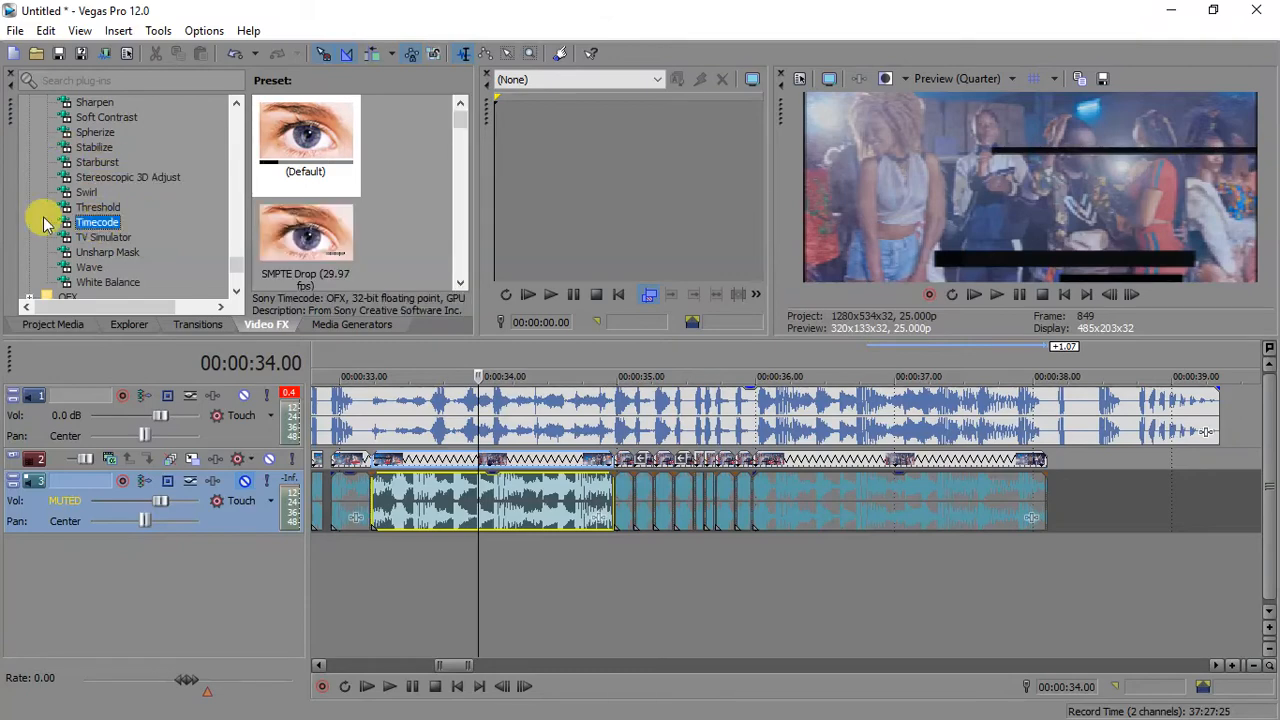
key("b")
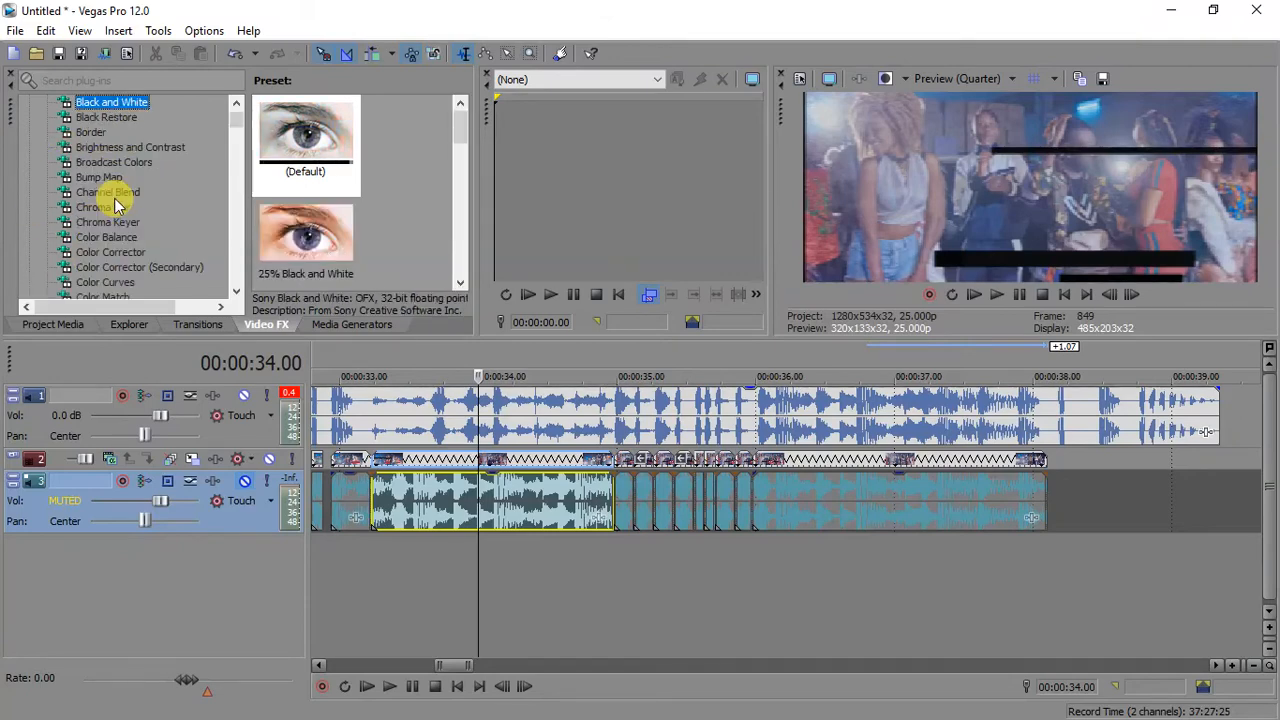
left_click_drag(300, 132, 444, 461)
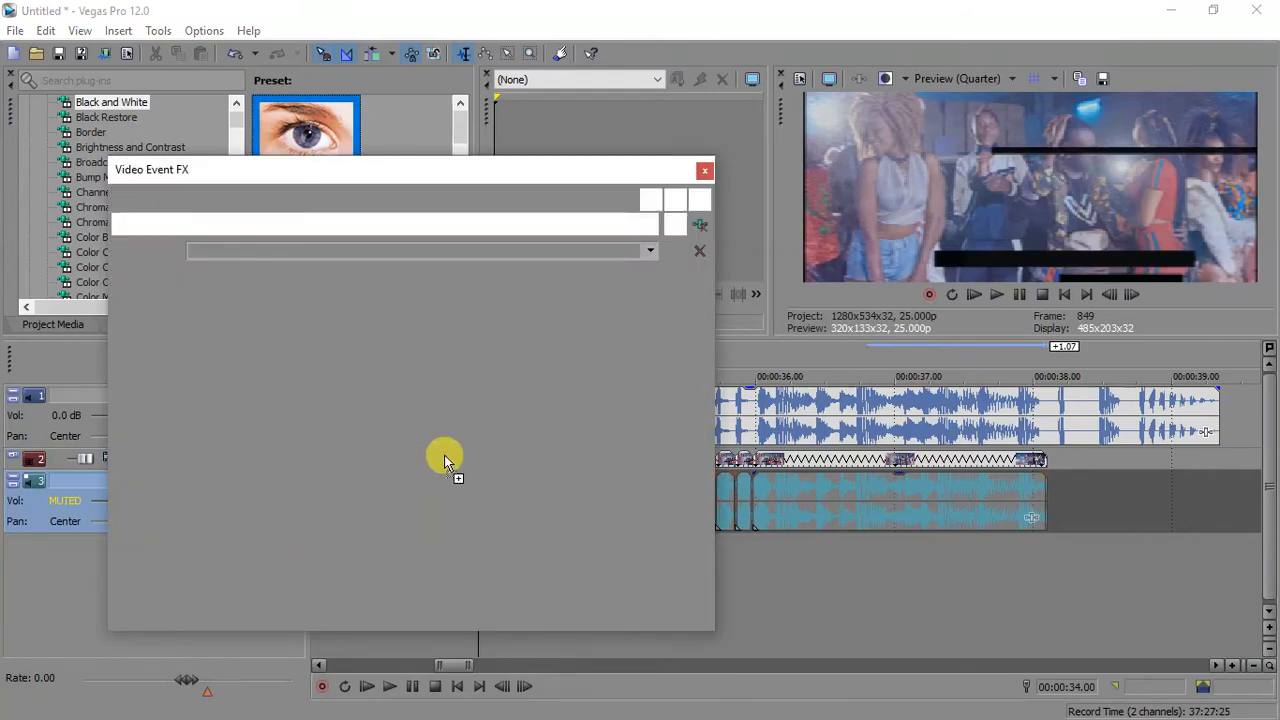
left_click(704, 170)
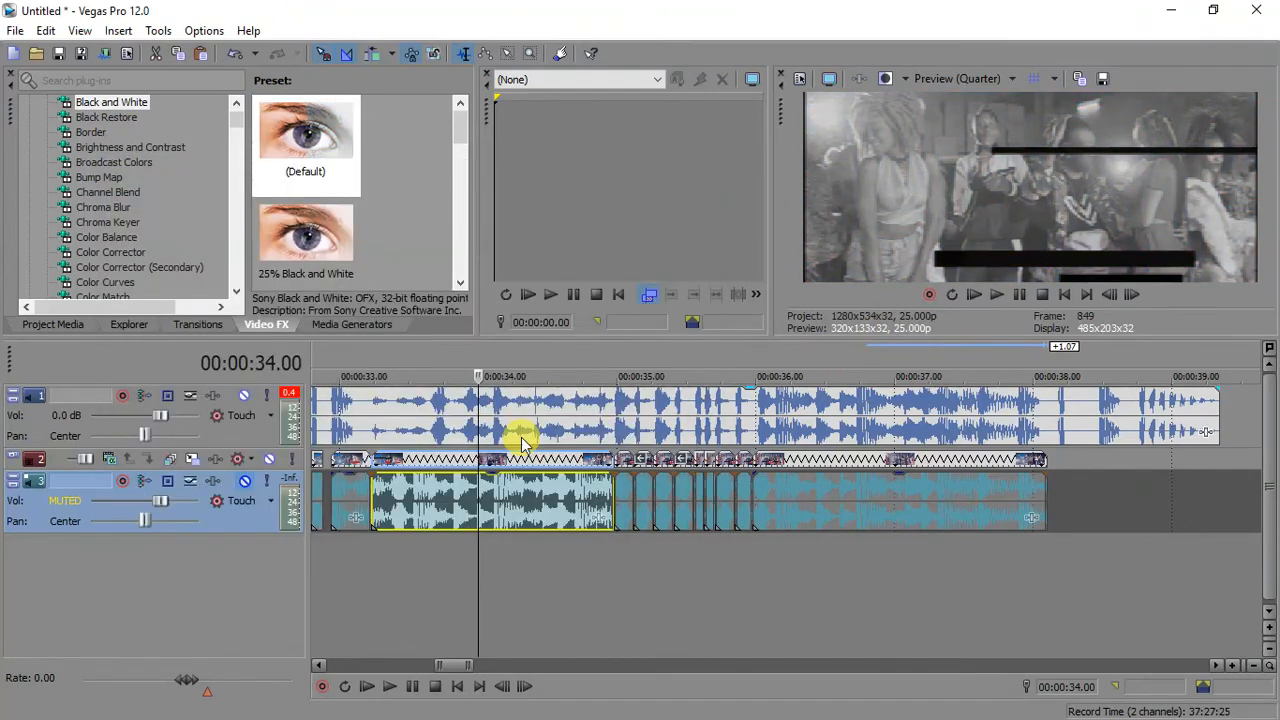
left_click(371, 503)
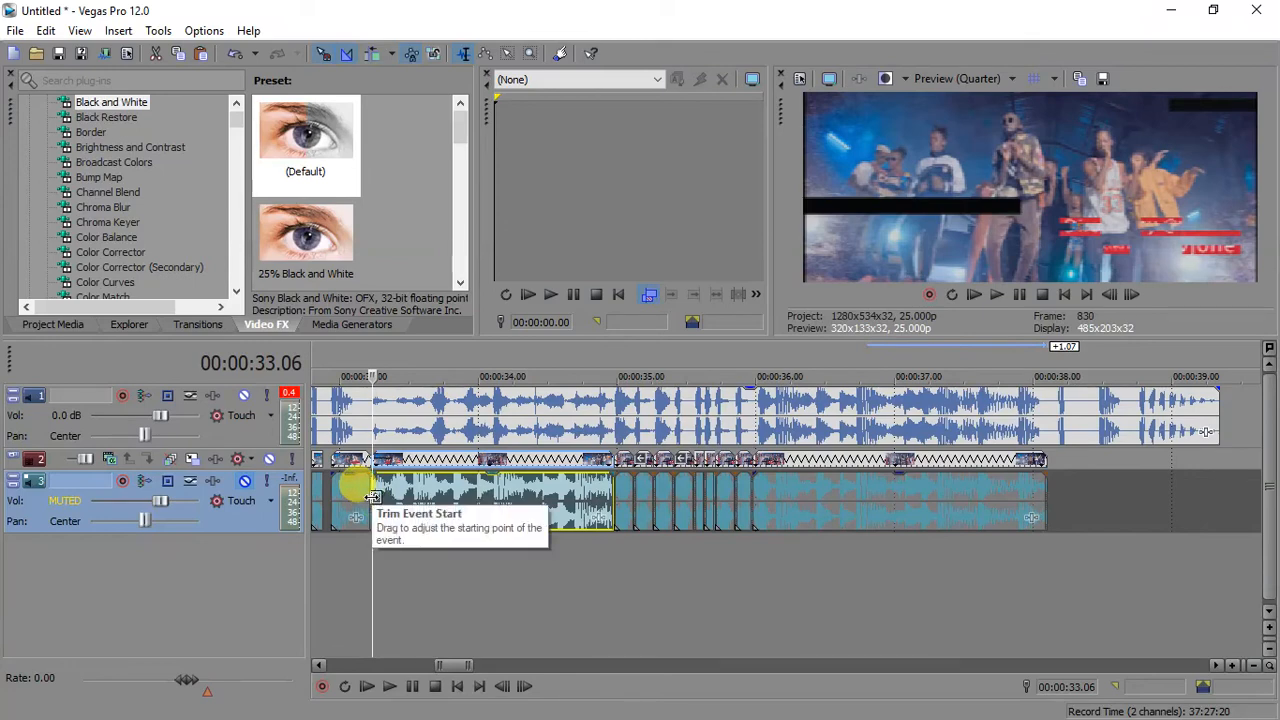
key("space")
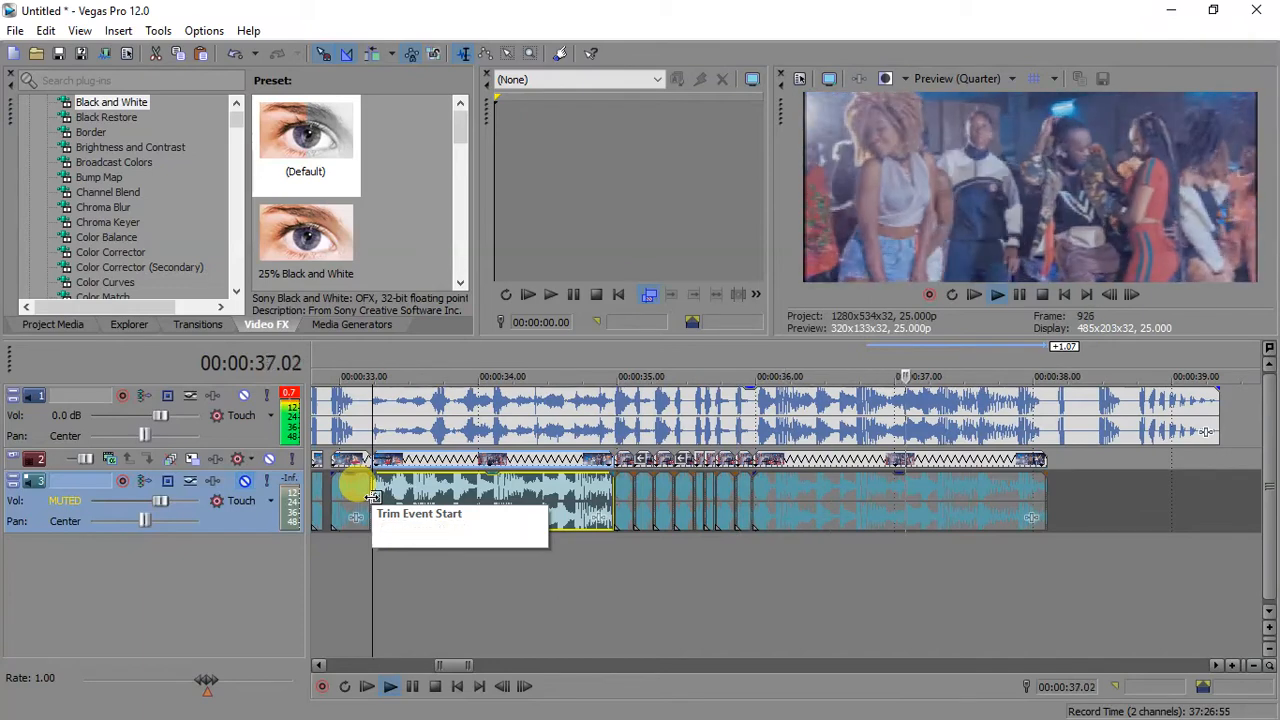
key("space")
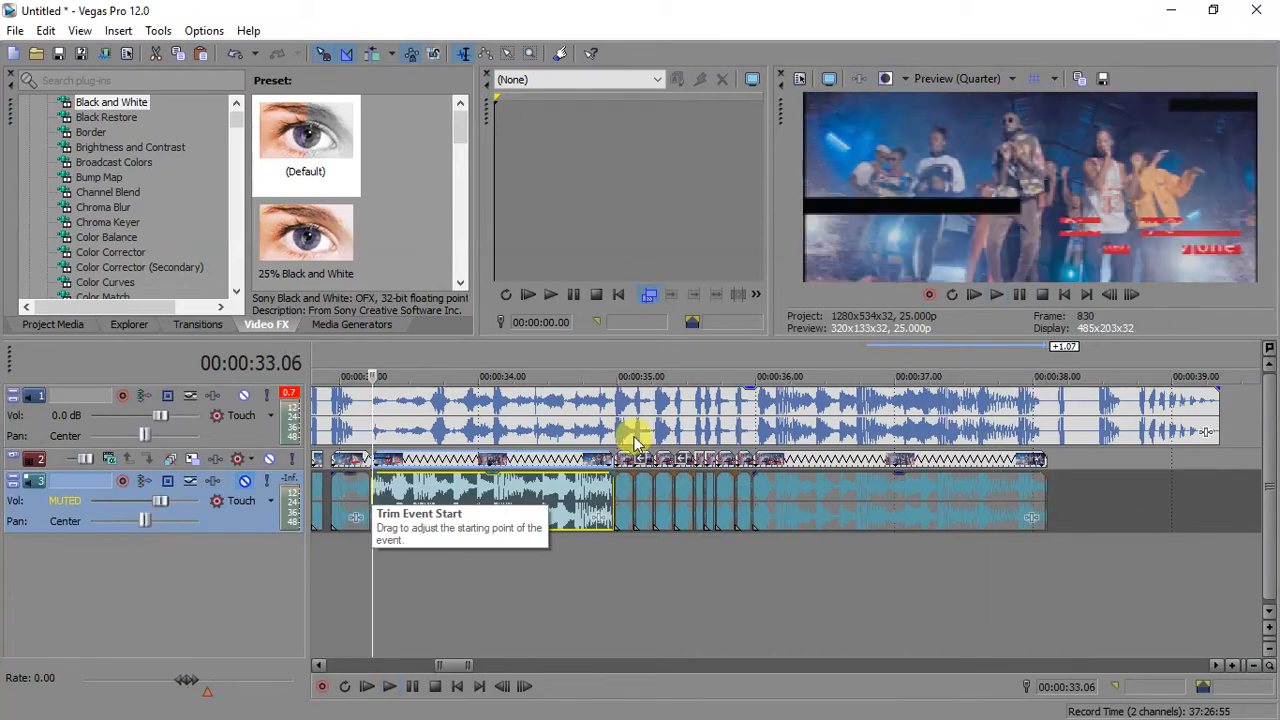
- Split the last clip at the 00:00:37.22 beat and play back the remaining song beats from there
left_click(1023, 457)
scroll(1022, 463, "up", 2)
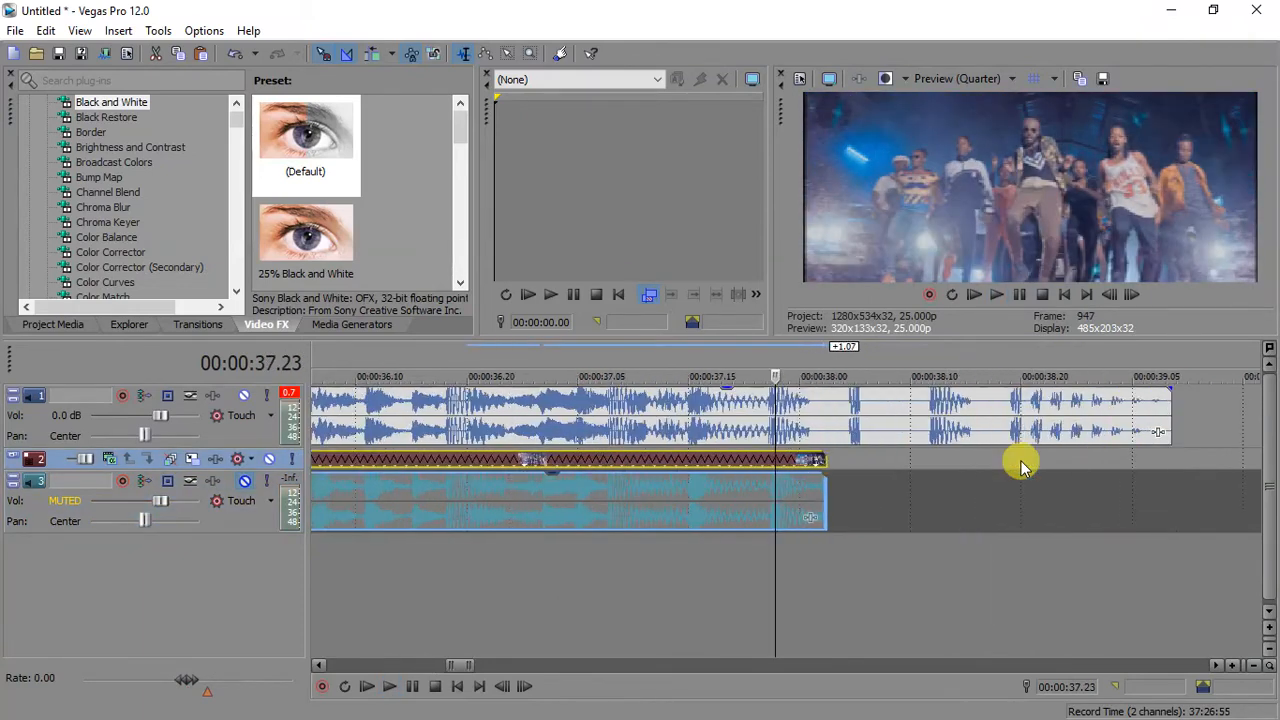
scroll(1022, 463, "up", 3)
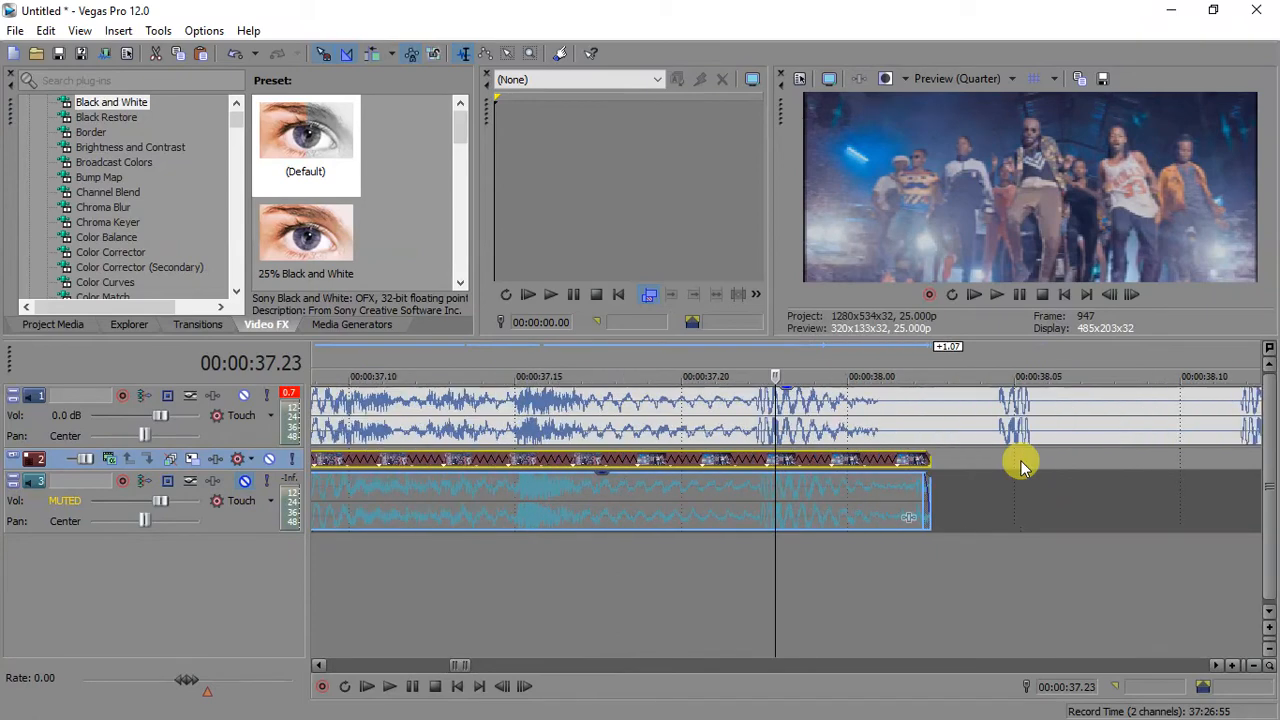
left_click(750, 457)
key("s")
key("space")
scroll(748, 450, "down", 1)
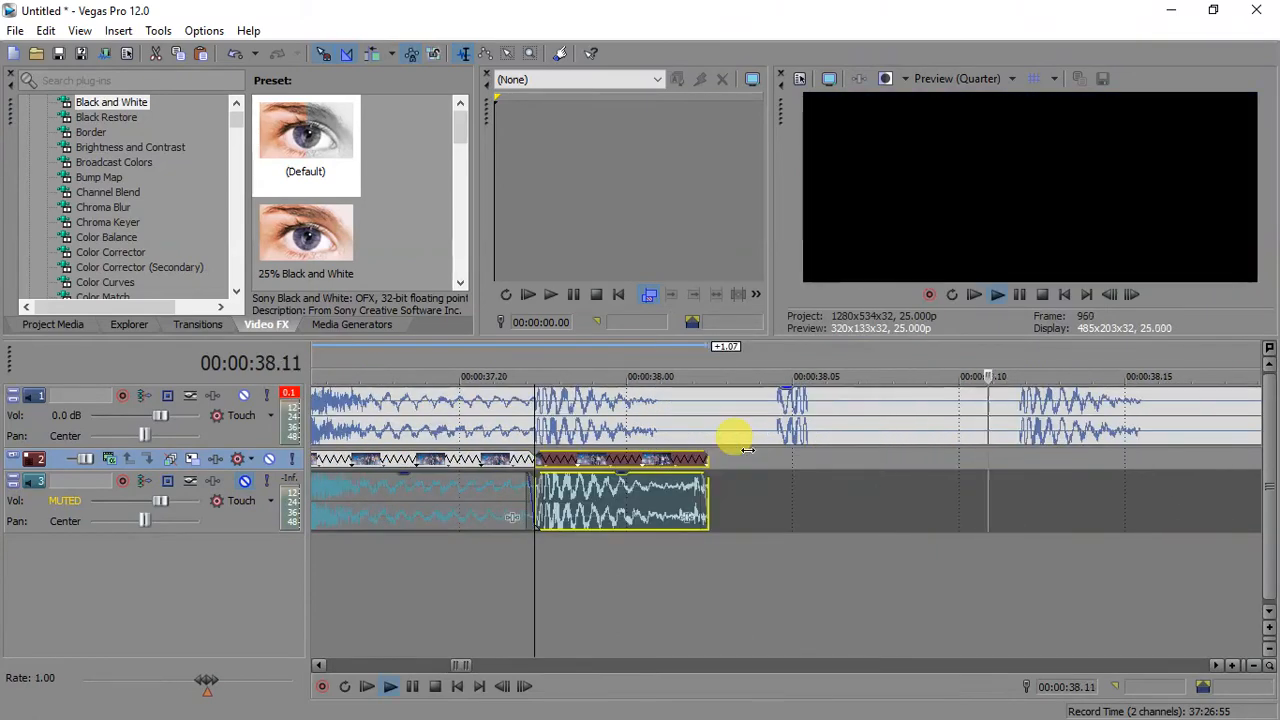
key("space")
left_click_drag(603, 480, 848, 463)
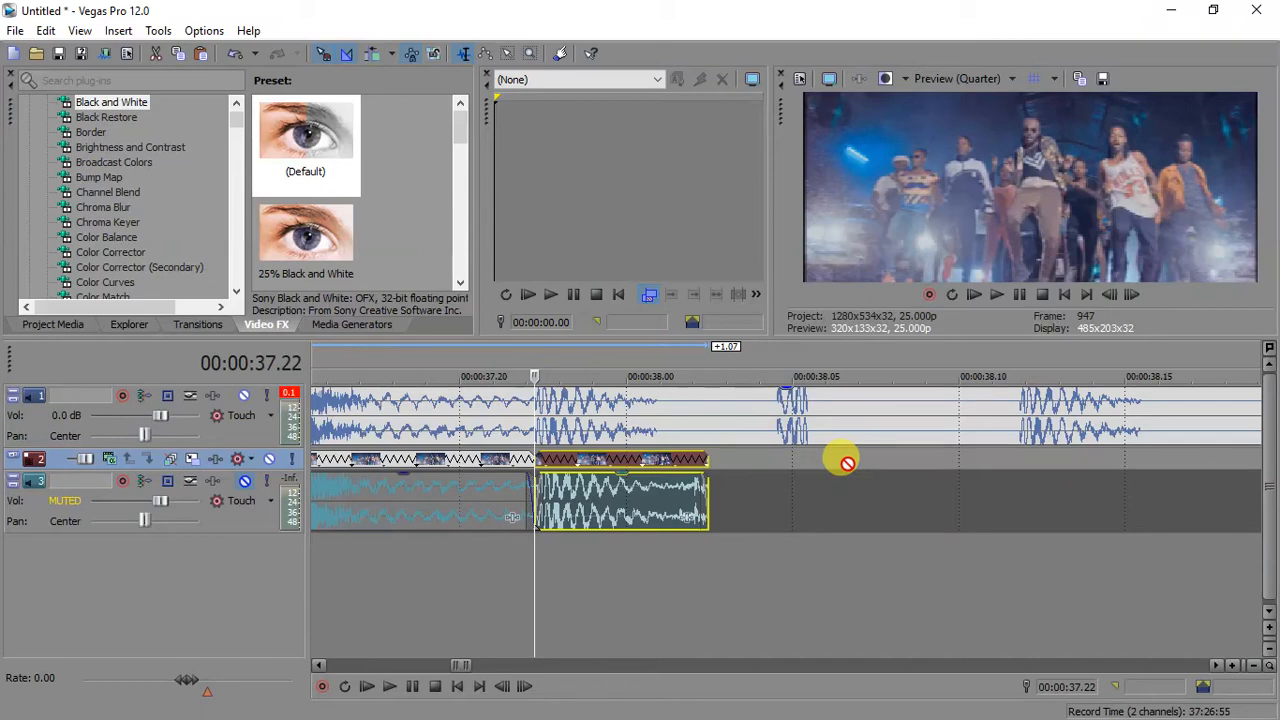
left_click_drag(847, 463, 849, 491)
key("ctrl+z")
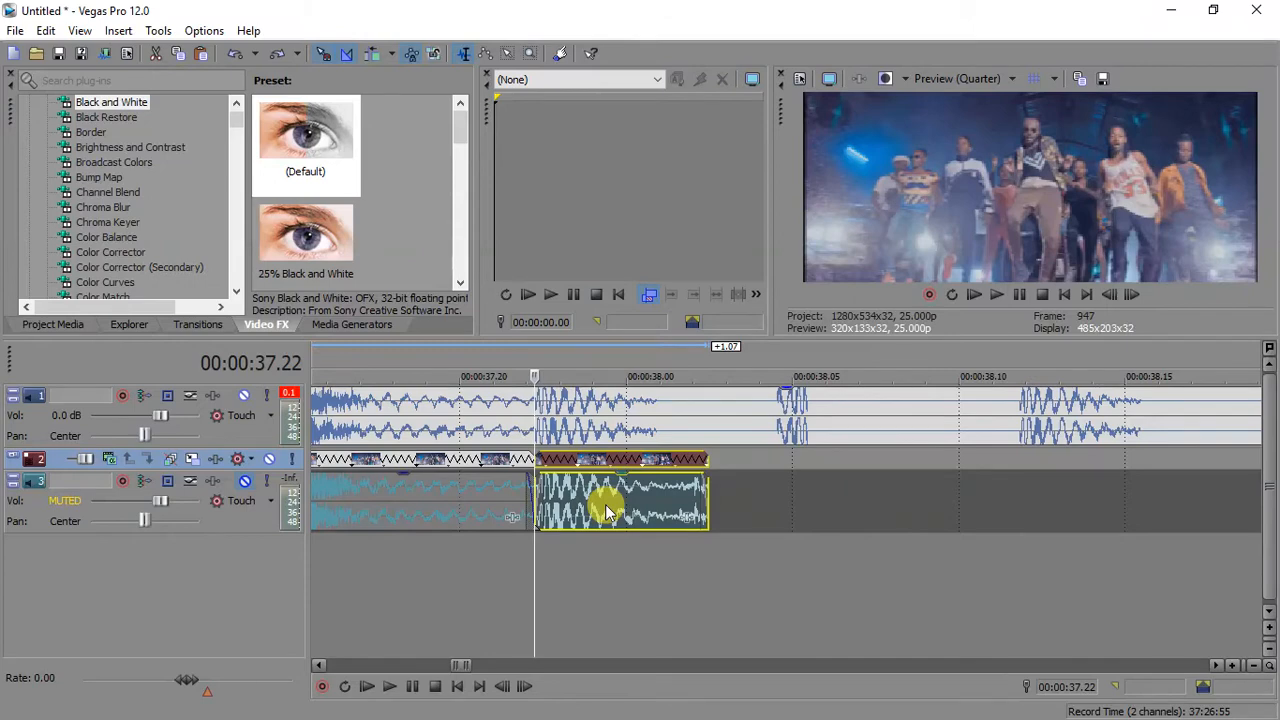
left_click_drag(585, 508, 826, 510)
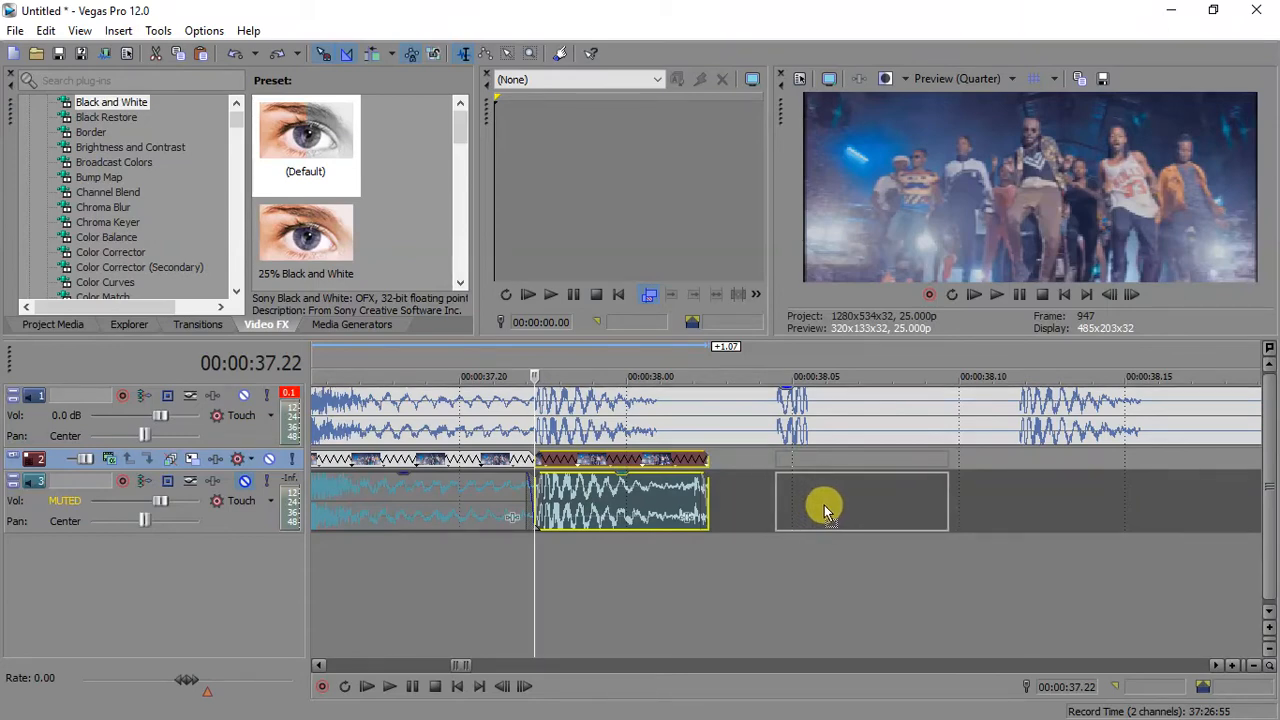
left_click_drag(826, 511, 819, 461)
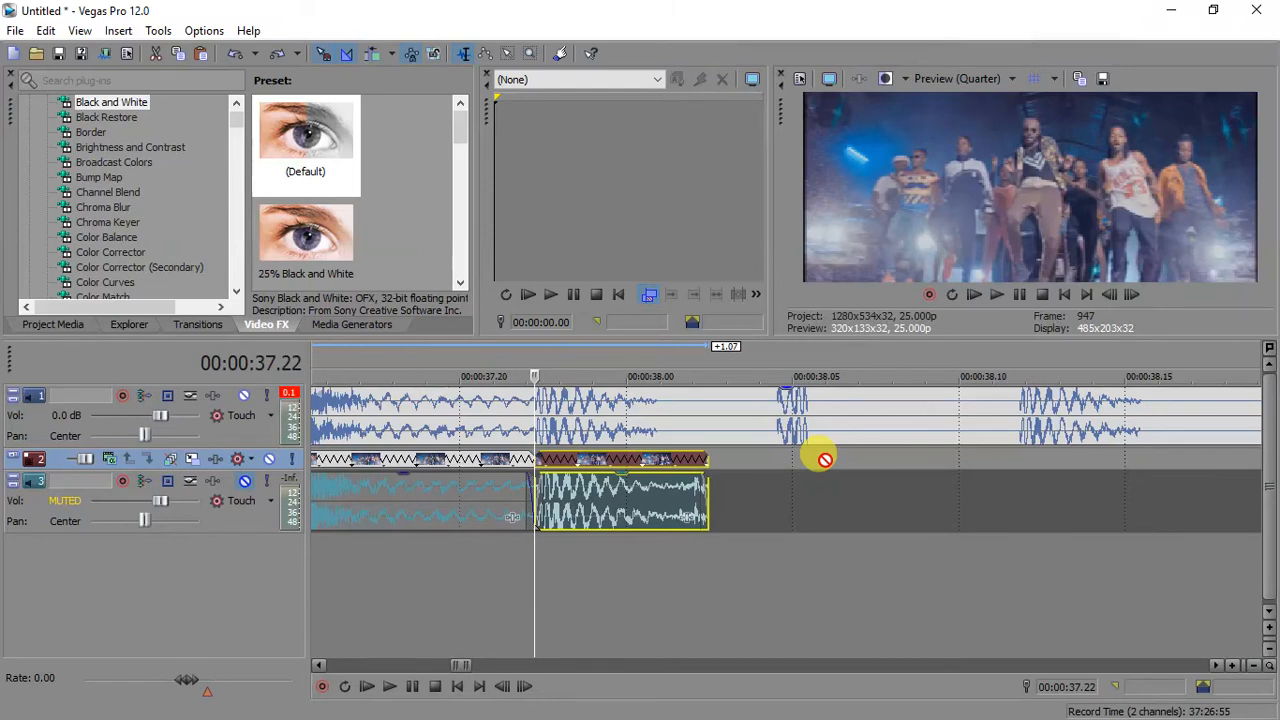
left_click_drag(824, 459, 827, 495)
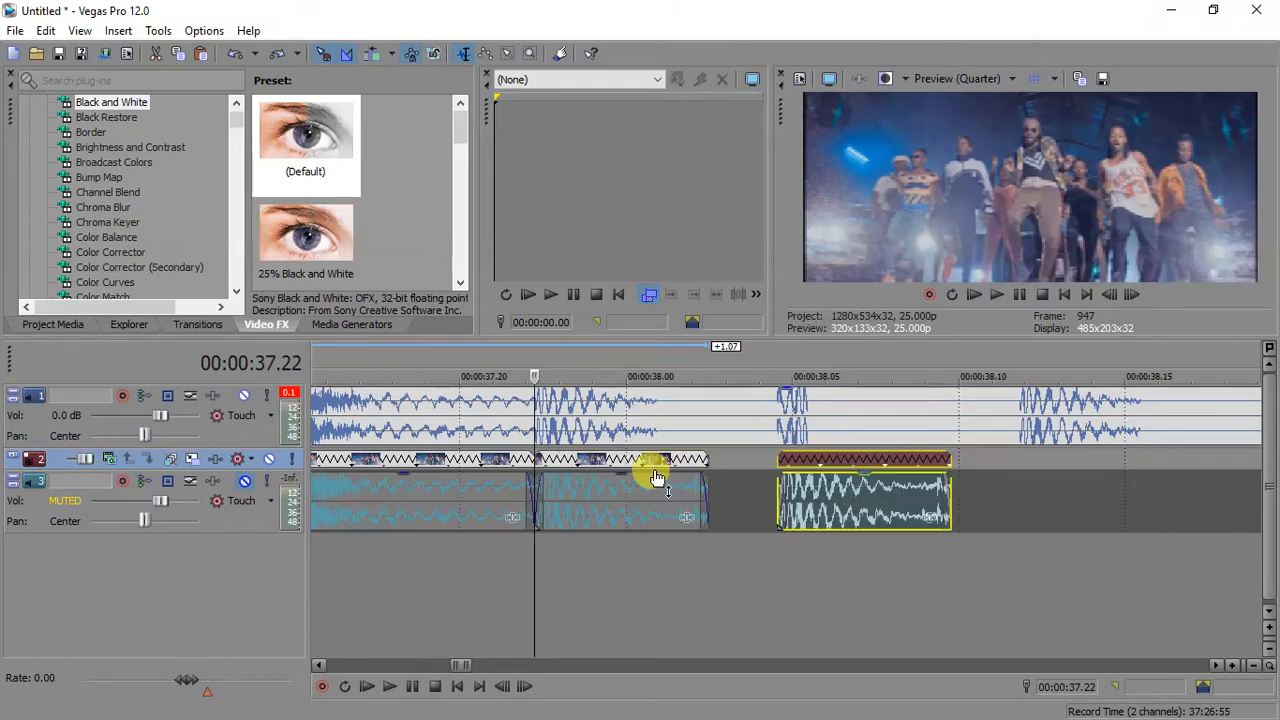
key("ctrl+z")
left_click(594, 463)
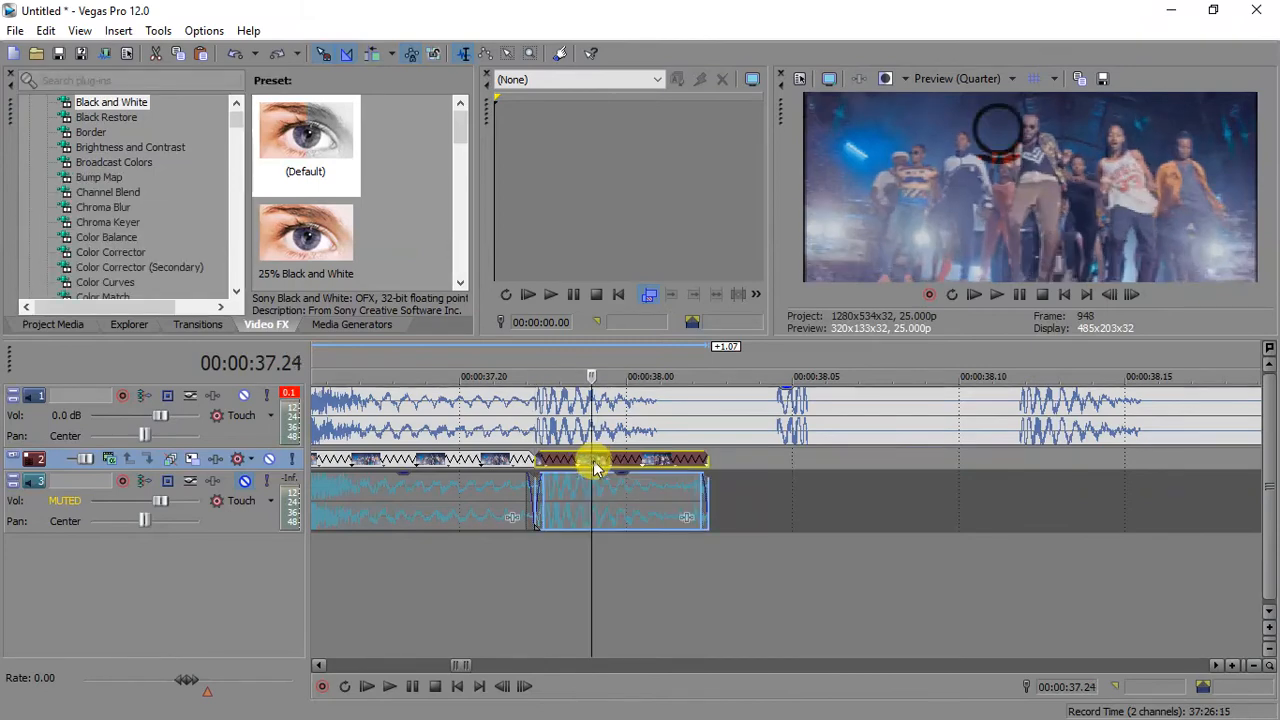
left_click_drag(602, 463, 791, 500)
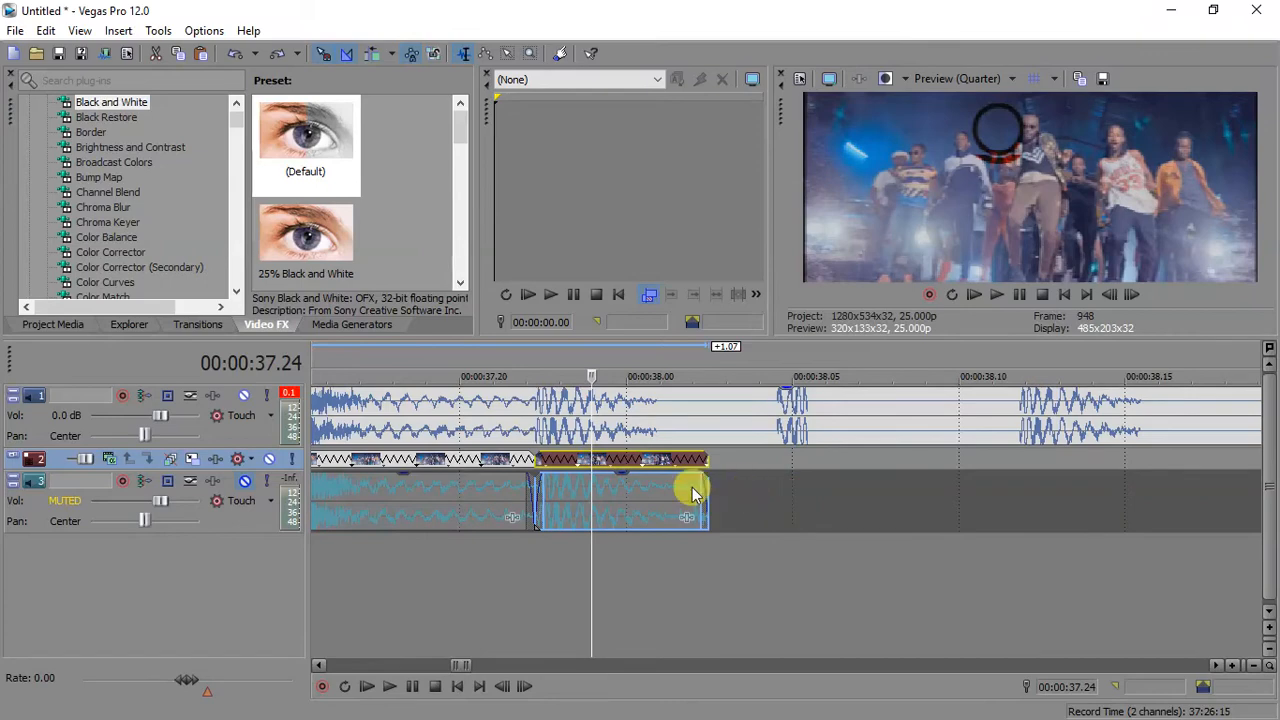
- Copy the split-off end piece to the next beat at about 00:00:38.05 and reverse the copy
left_click_drag(605, 518, 863, 517)
scroll(862, 517, "down", 2)
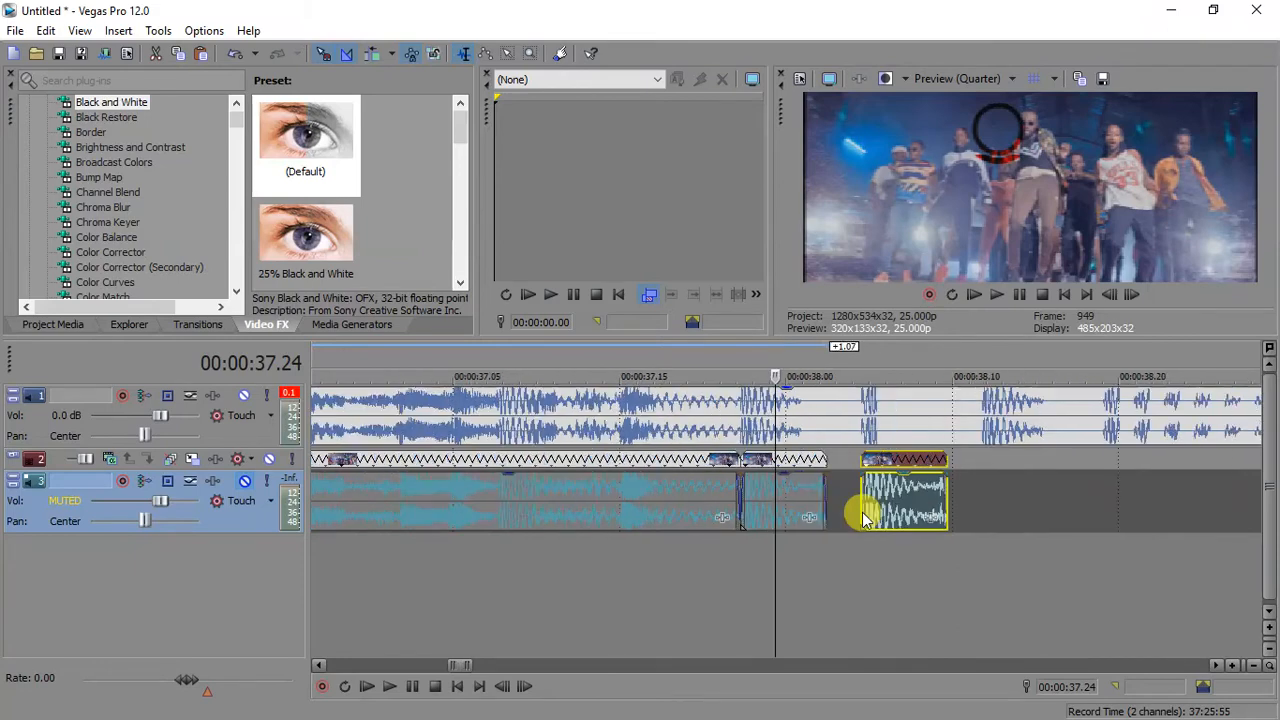
left_click(634, 509)
key("space")
key("space")
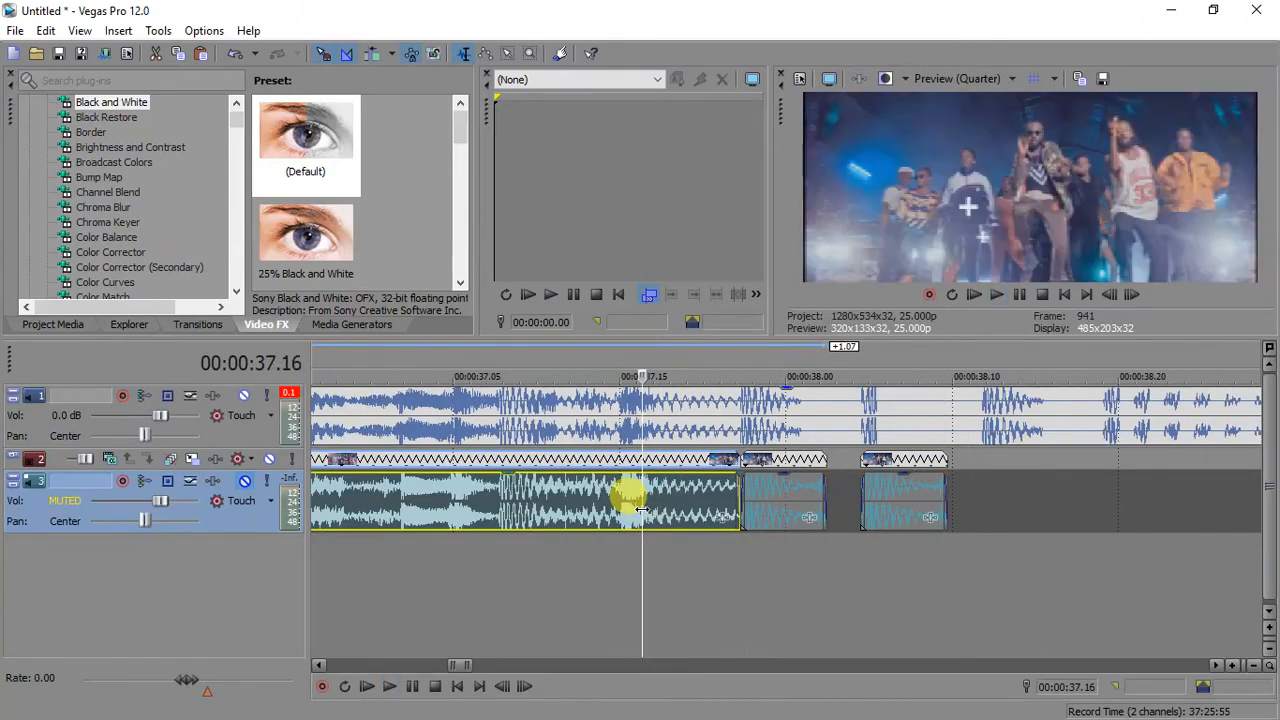
right_click(899, 460)
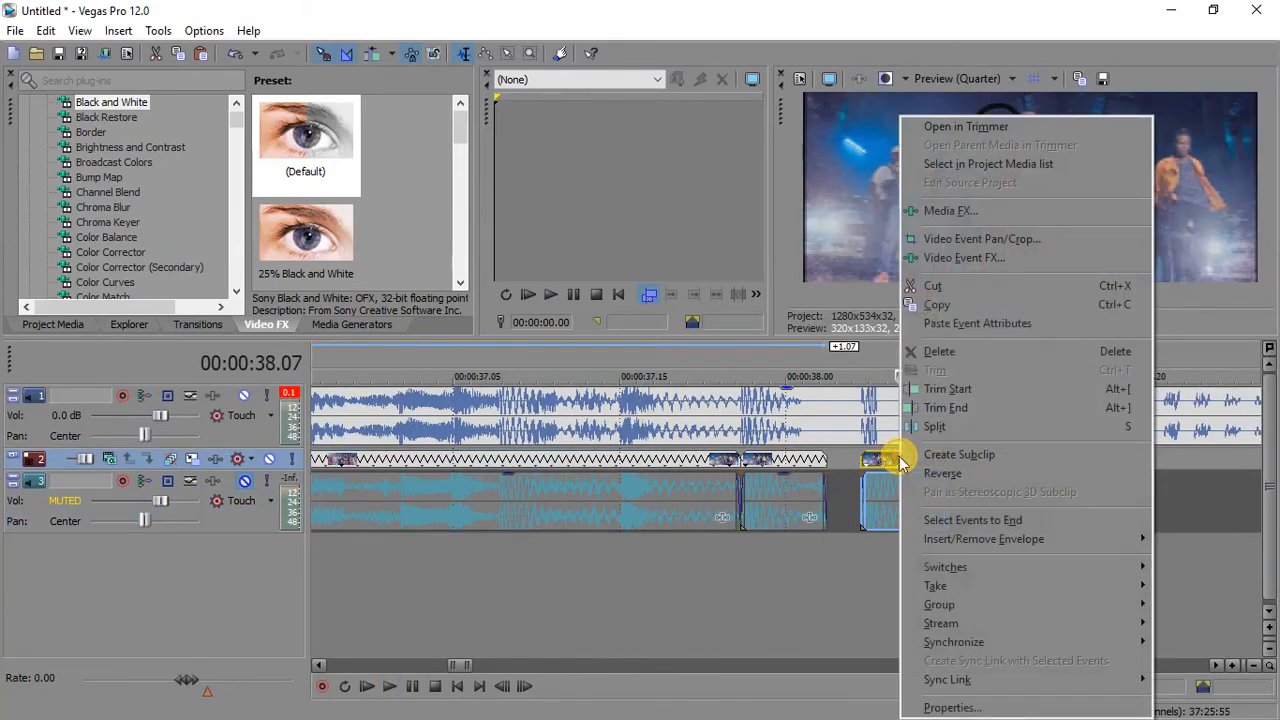
left_click(937, 474)
- Copy the unreversed piece starting at 00:00:37.22 to the following beat at about 00:00:38.12
left_click(750, 482)
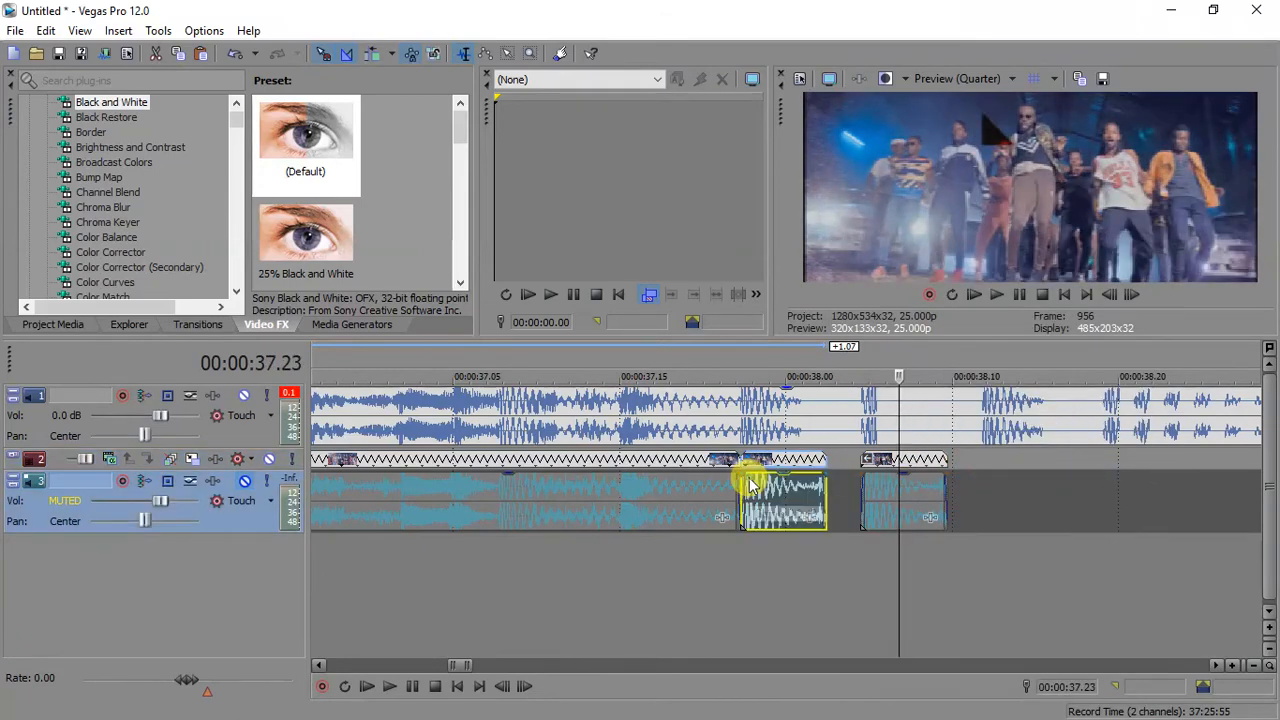
left_click_drag(754, 485, 1006, 484)
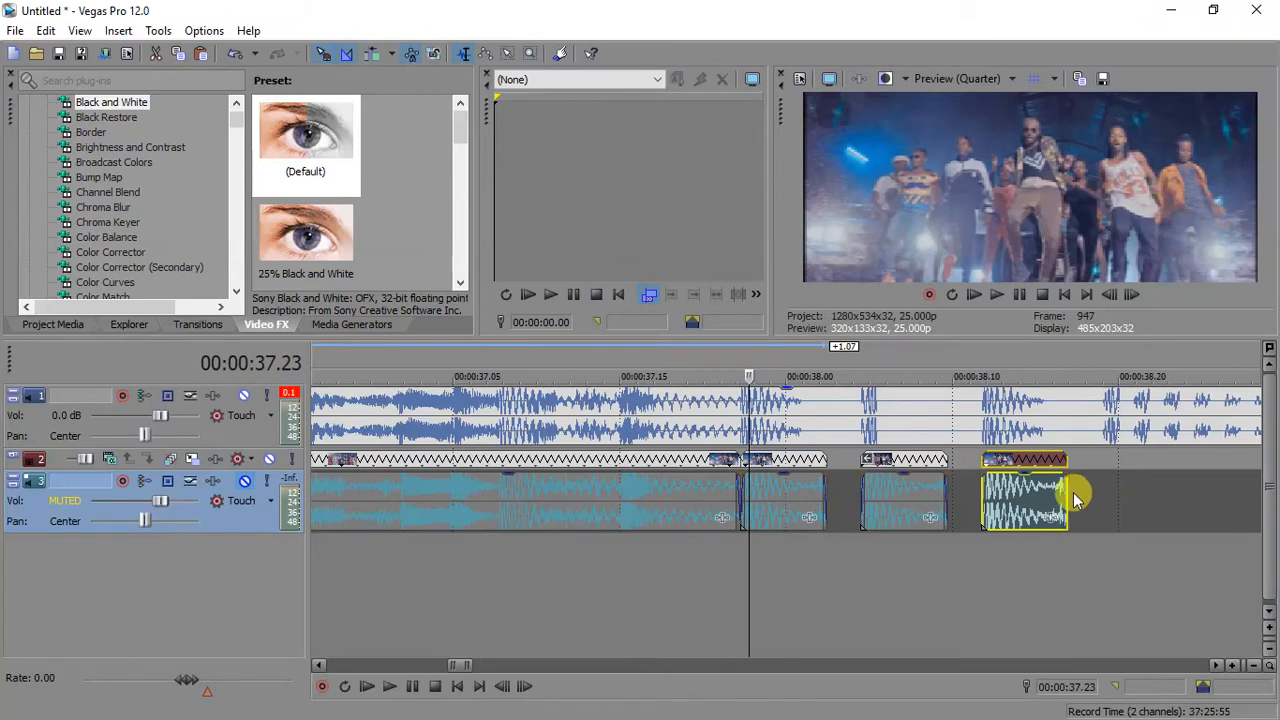
- Extend the last clip to the beat at 00:00:38.19 and add a copy there, cut off at 00:00:38.21
left_click_drag(1090, 487, 1103, 487)
left_click(1103, 487)
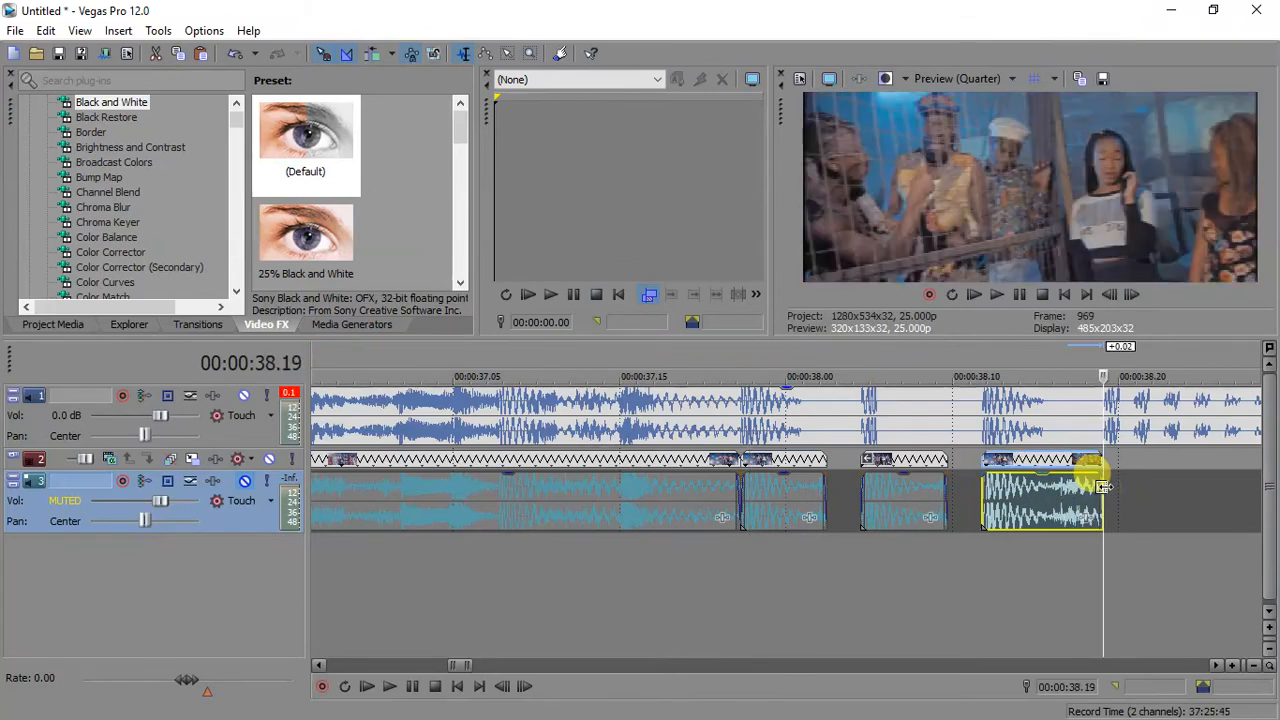
left_click_drag(1015, 504, 1131, 473)
left_click(1134, 465)
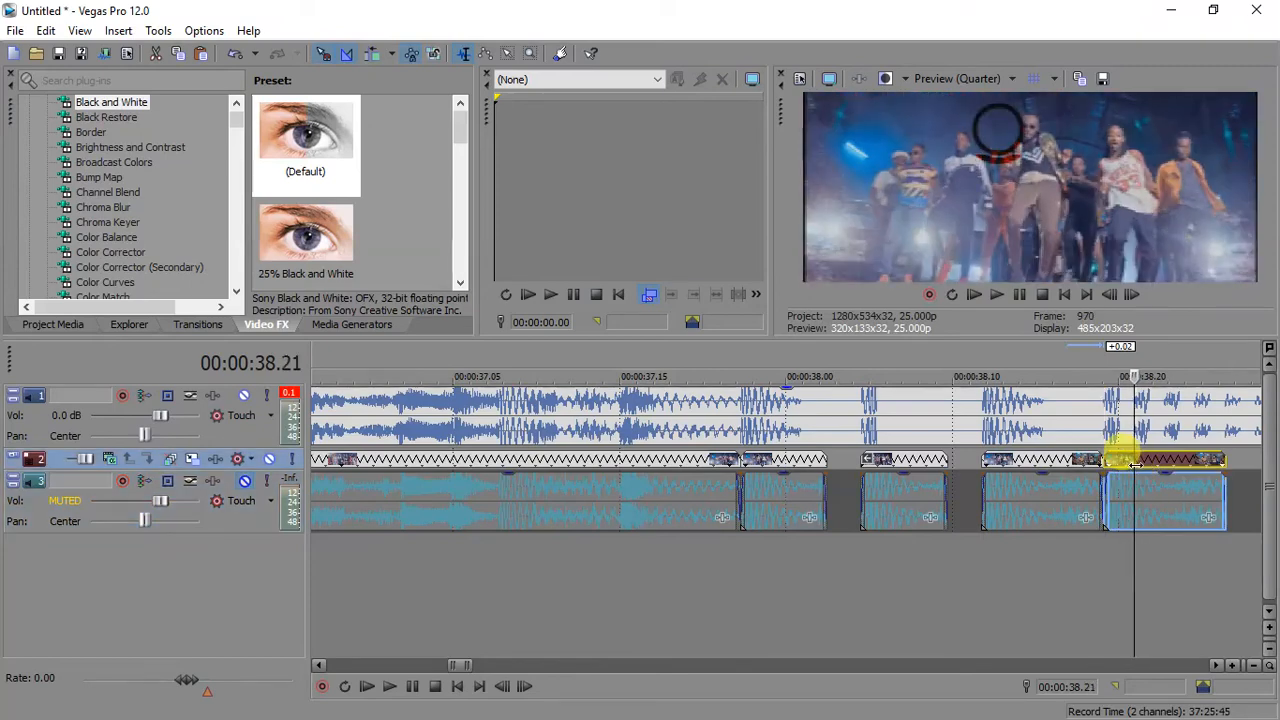
key("s")
key("Delete")
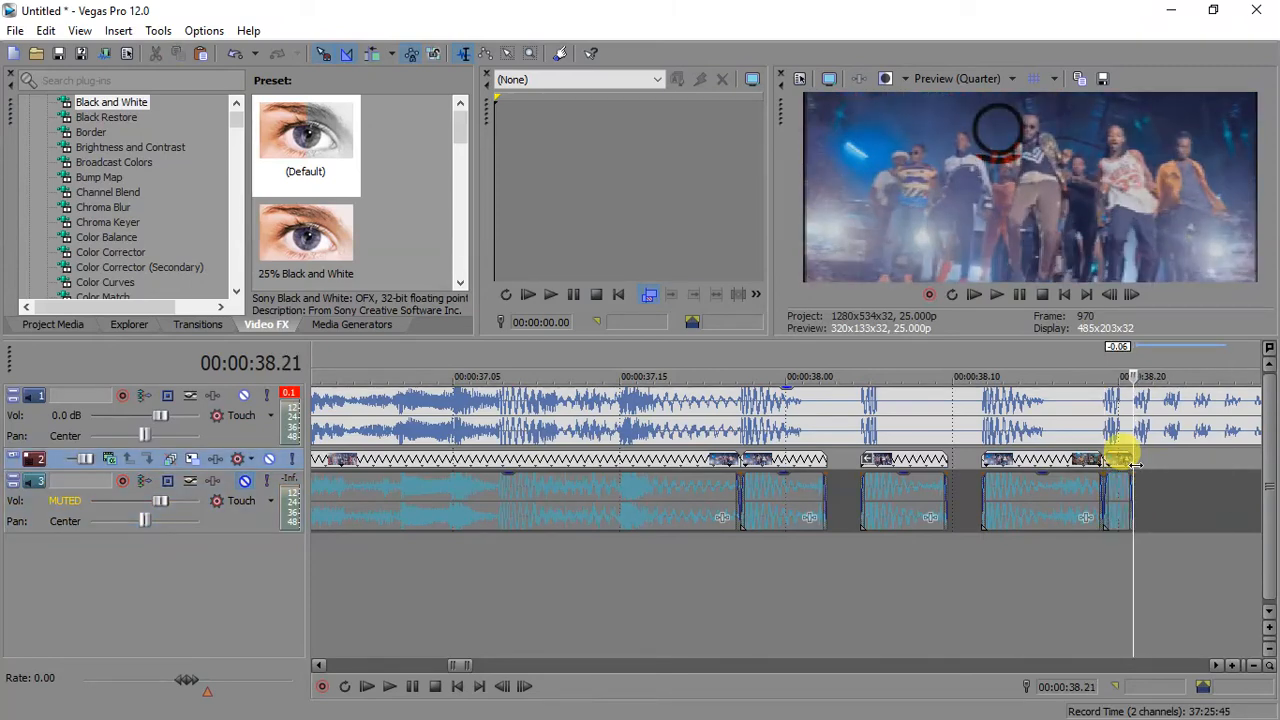
- Play back briefly from 00:00:37.08 and copy the short last piece to the next beat at about 00:00:38.21
left_click(508, 507)
key("space")
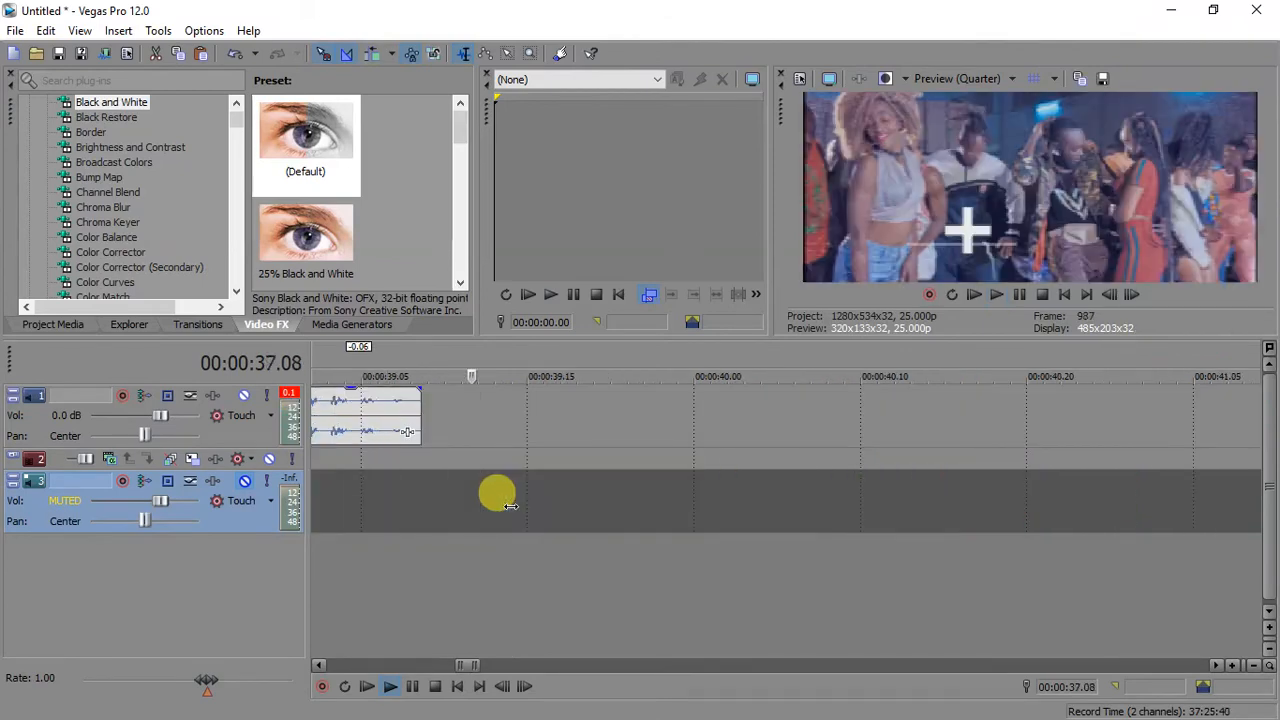
scroll(508, 507, "down", 3)
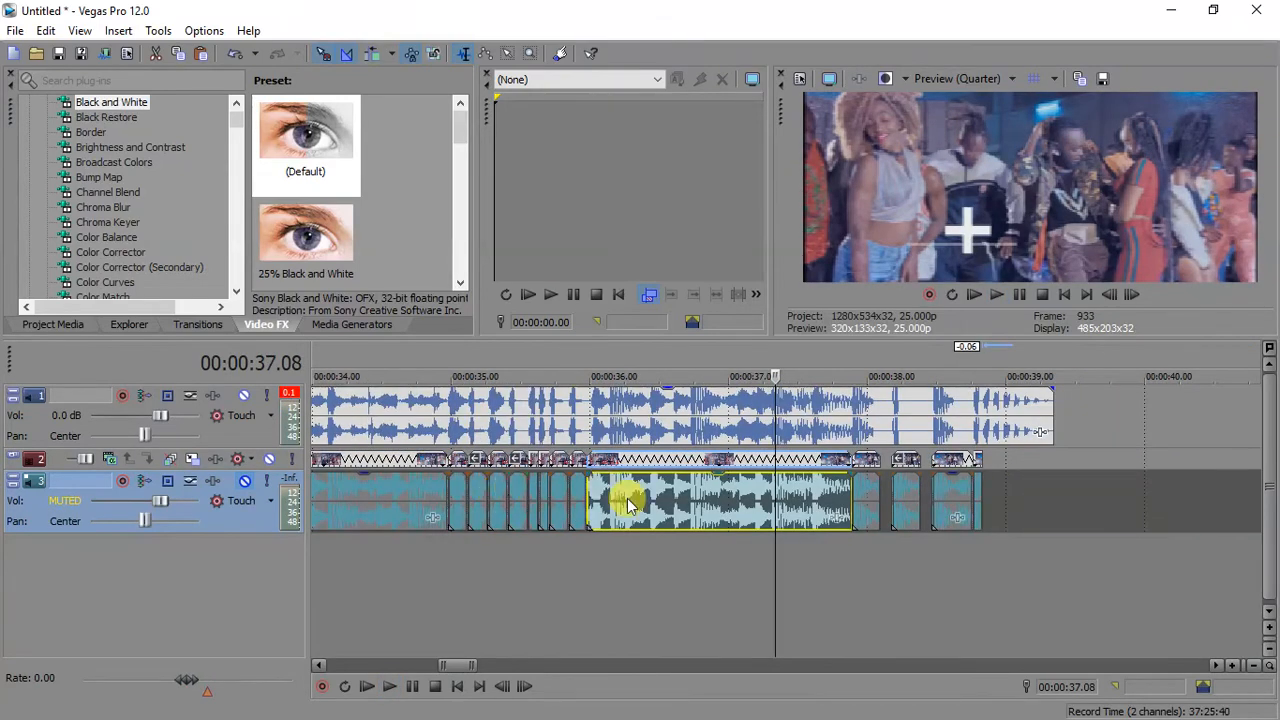
left_click(977, 456)
scroll(977, 456, "up", 5)
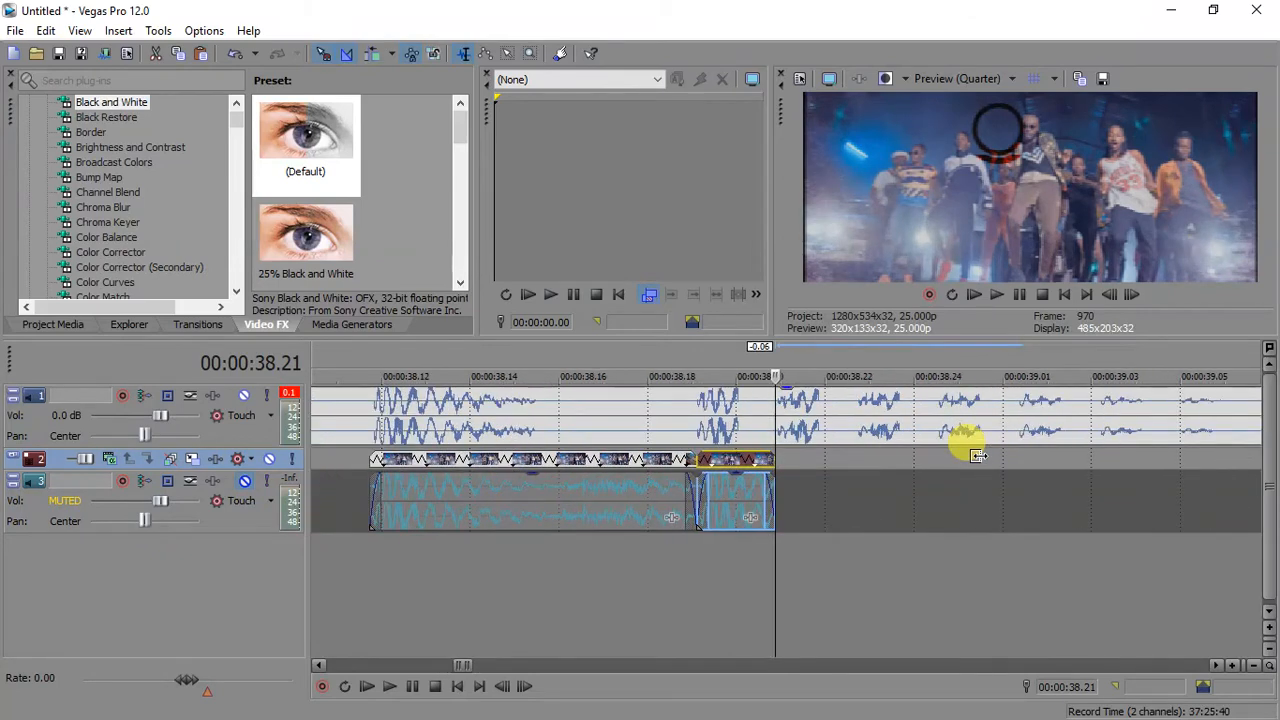
left_click(737, 466)
scroll(1029, 451, "down", 1)
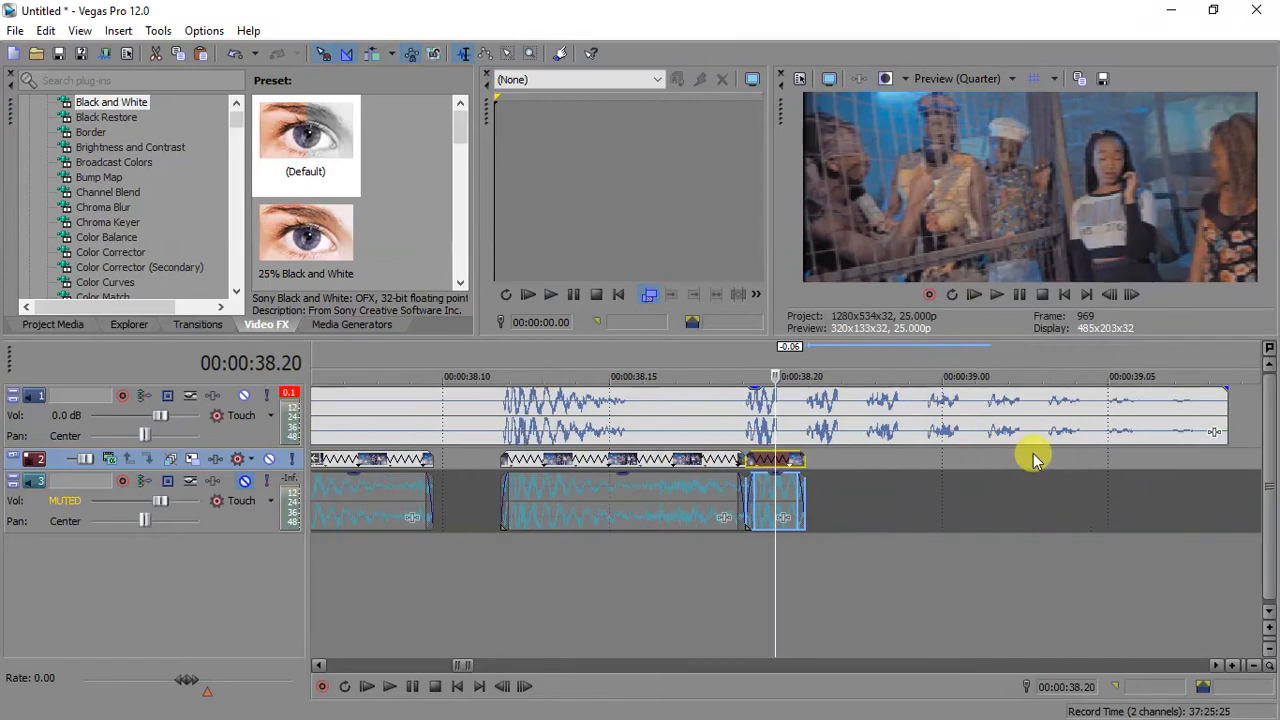
left_click_drag(766, 468, 843, 468)
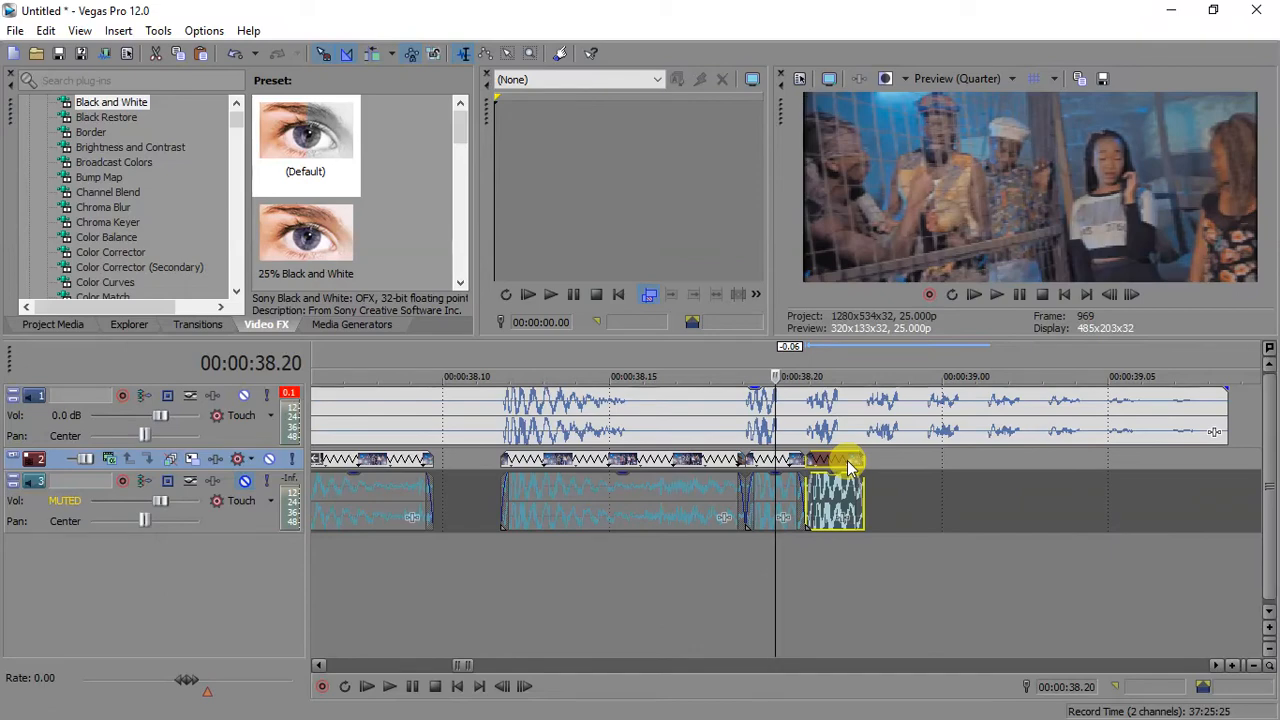
- Look up the TV Simulator presets among the video effects and check the clip before the newest copy
left_click(100, 240)
key("t")
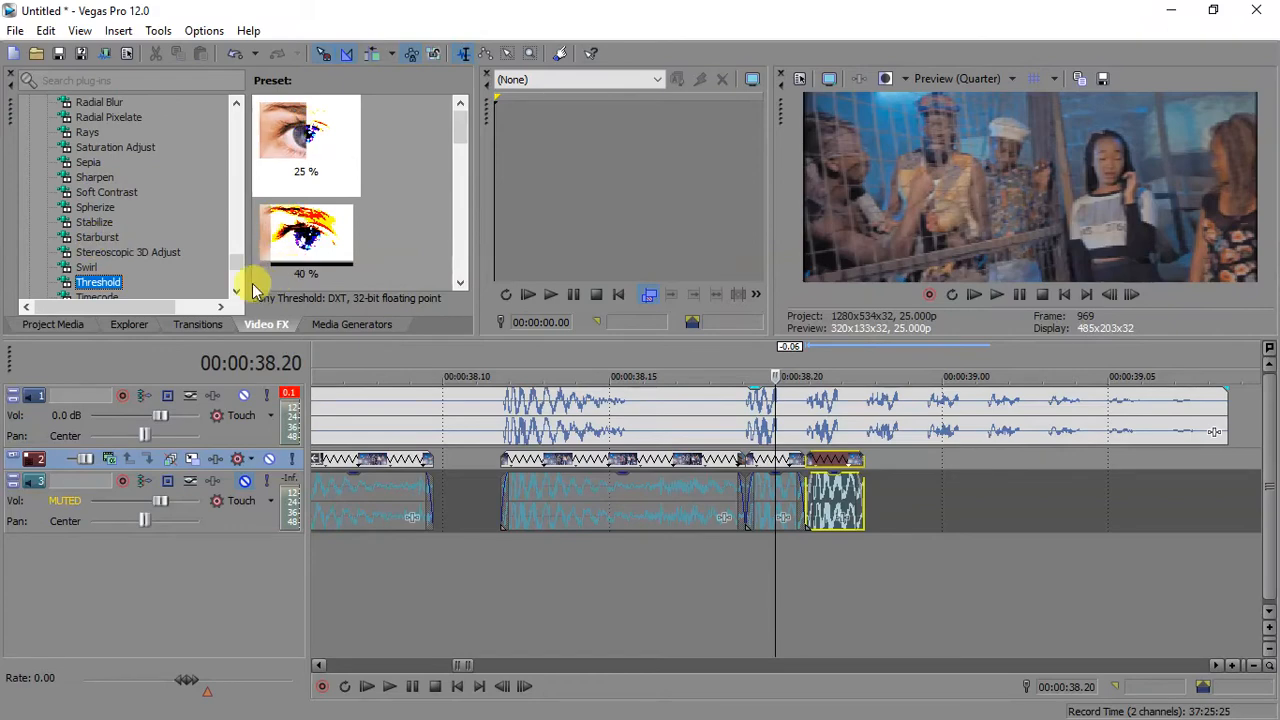
scroll(236, 288, "down", 4)
left_click(122, 252)
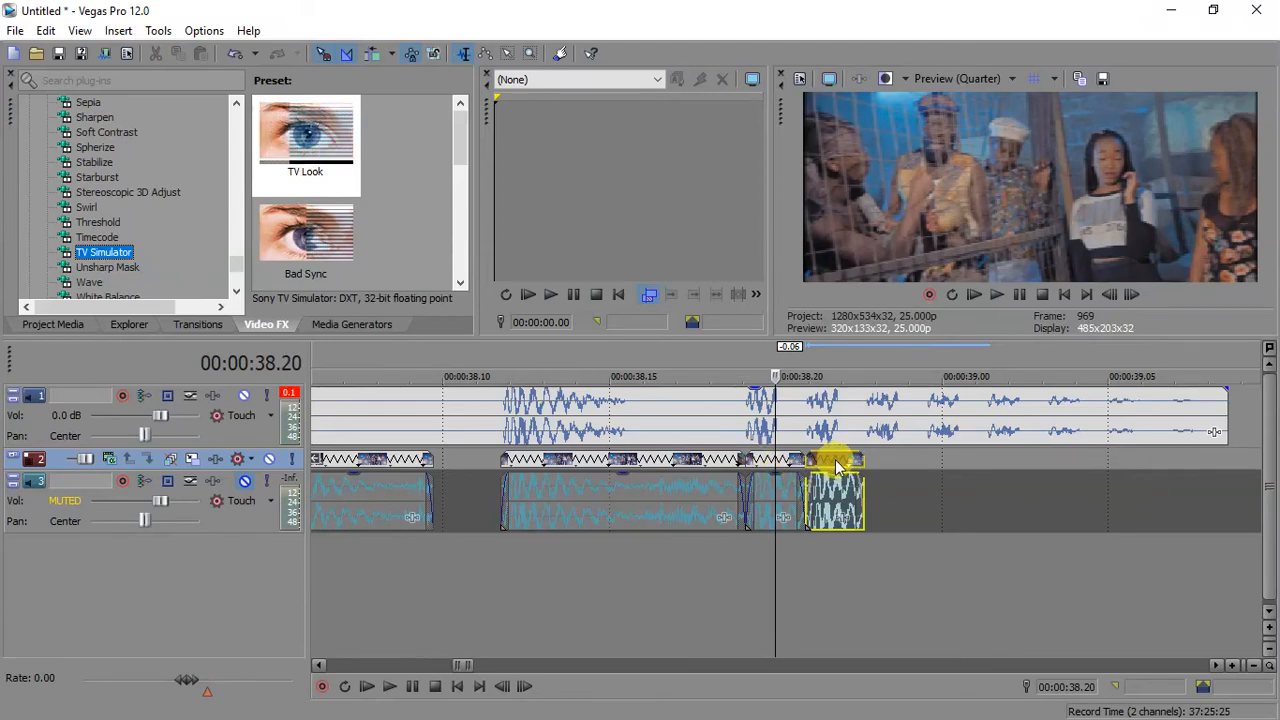
left_click(763, 462)
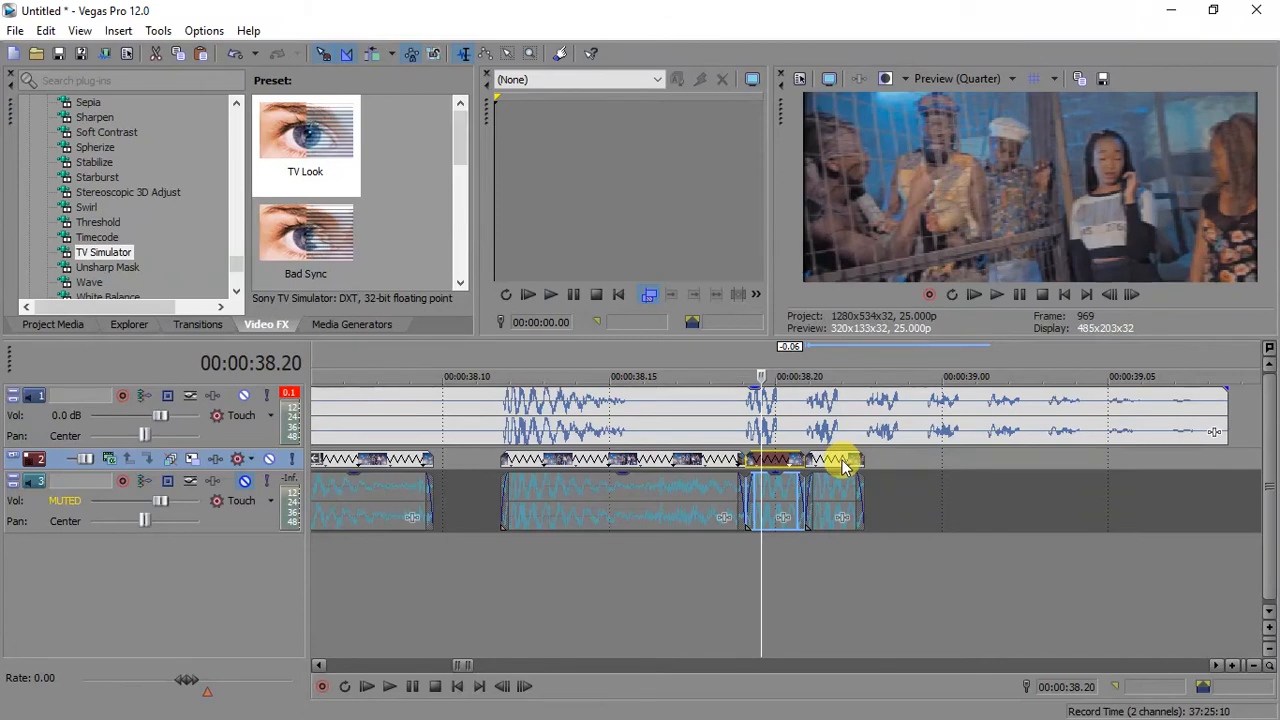
- Shrink the last clip's picture by enlarging its Pan/Crop frame to about 1,525 × 636
left_click(843, 465)
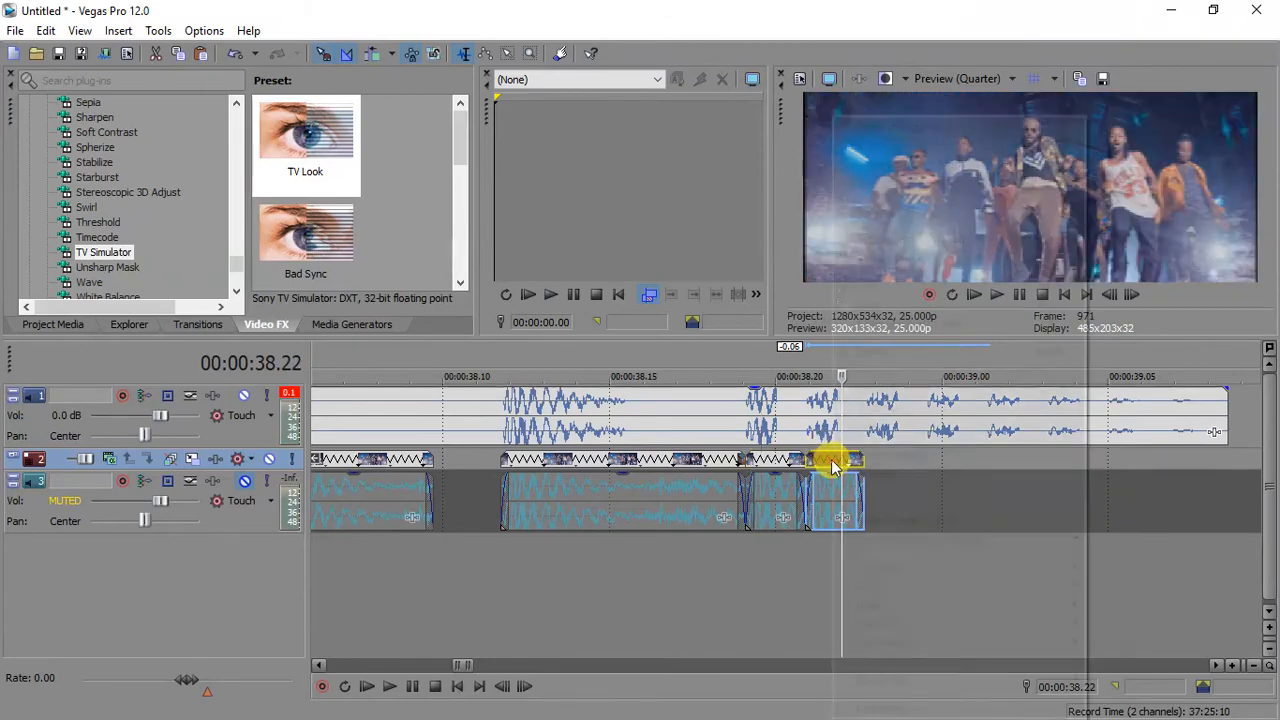
right_click(830, 465)
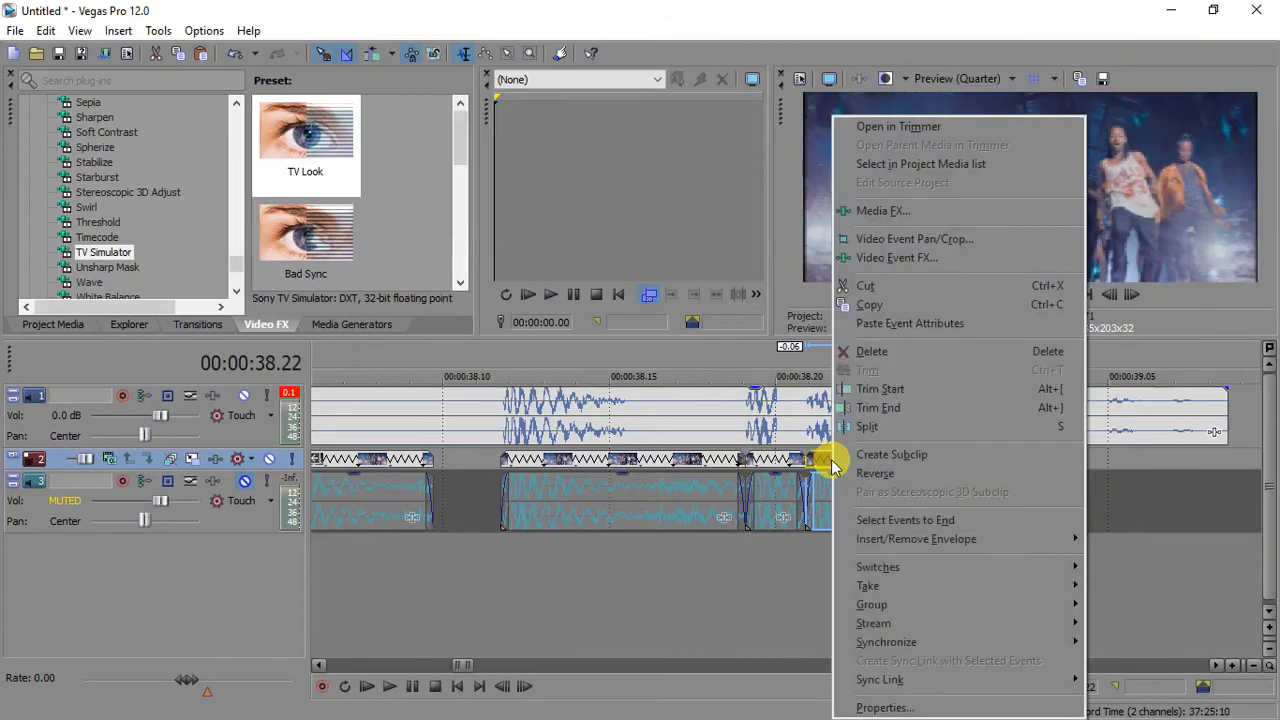
left_click(876, 240)
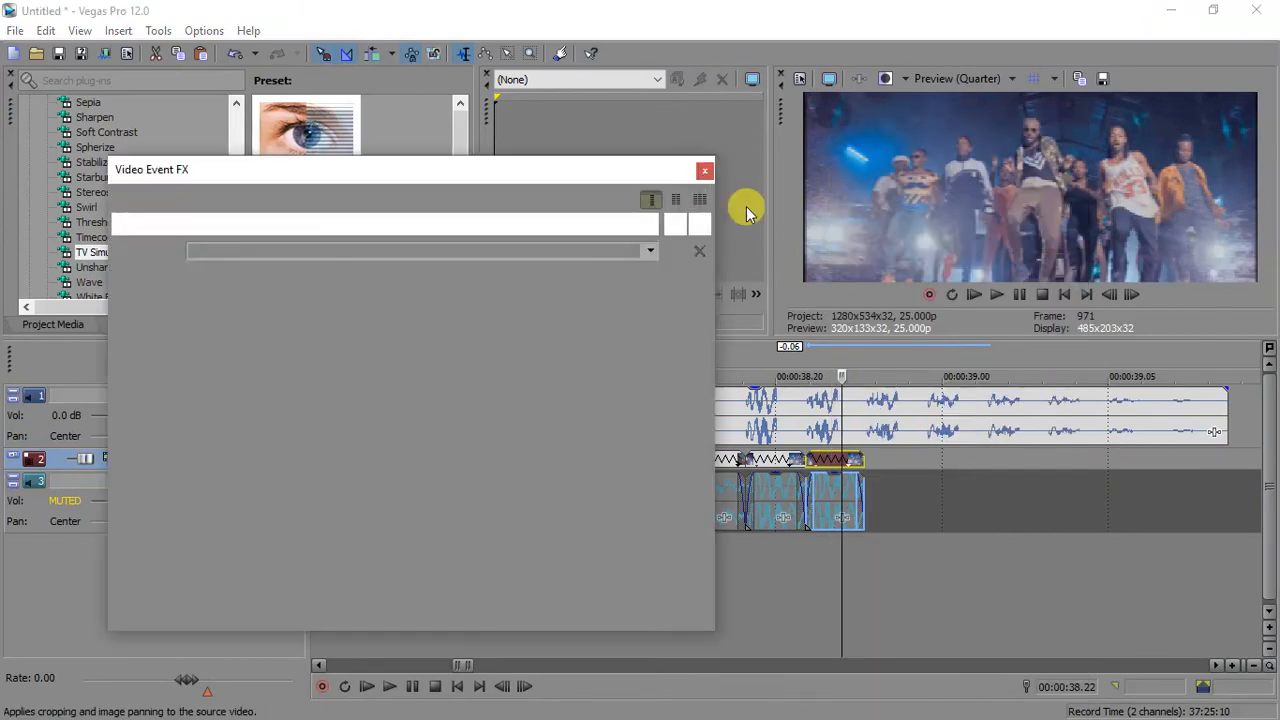
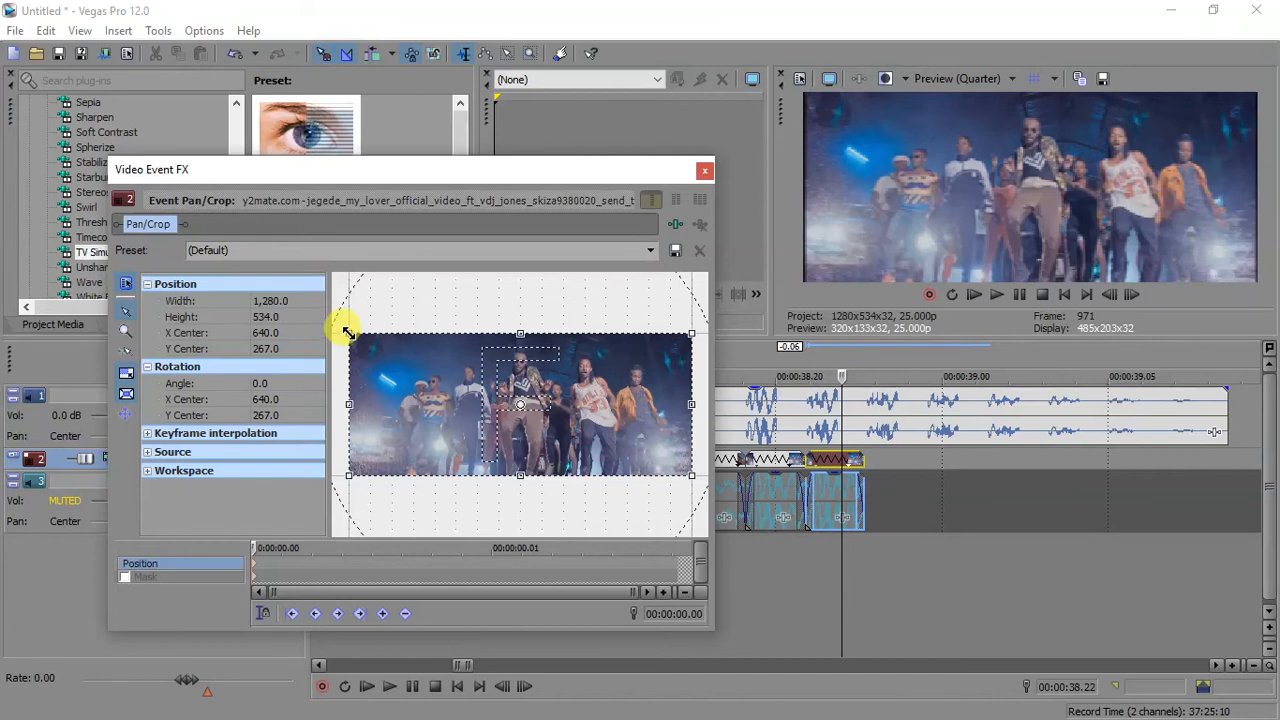
left_click_drag(347, 331, 315, 285)
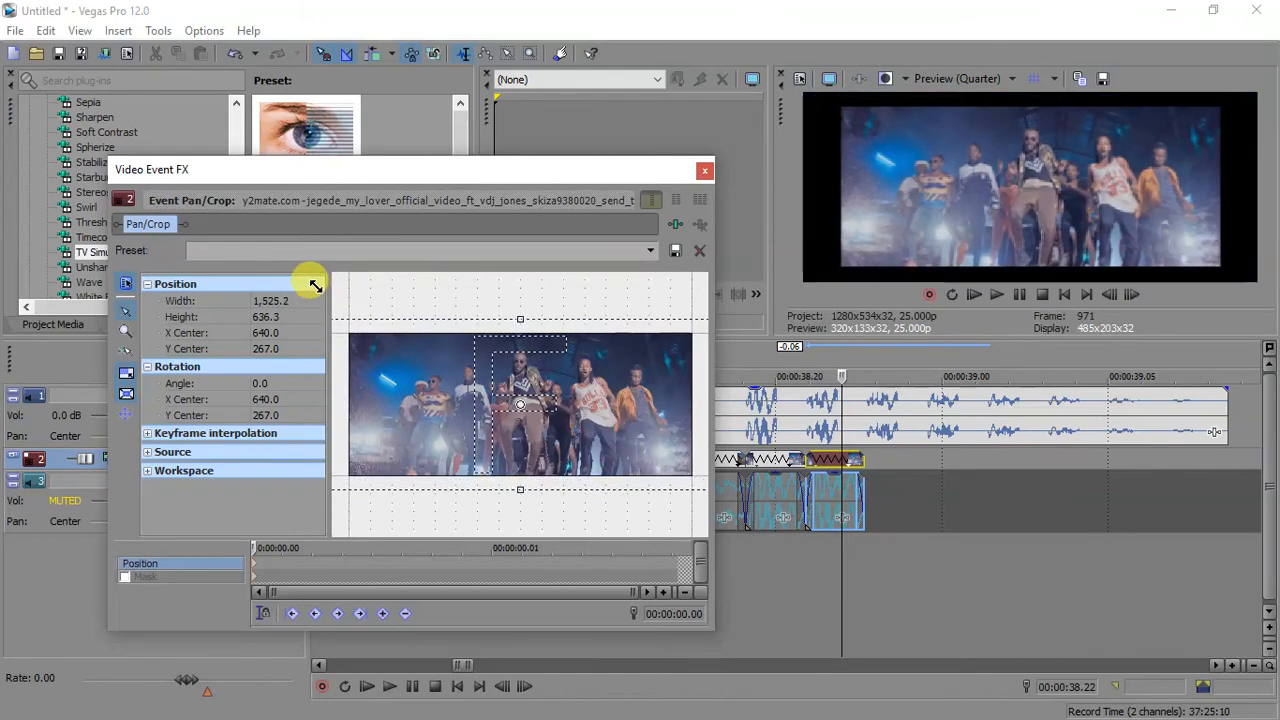
left_click(705, 170)
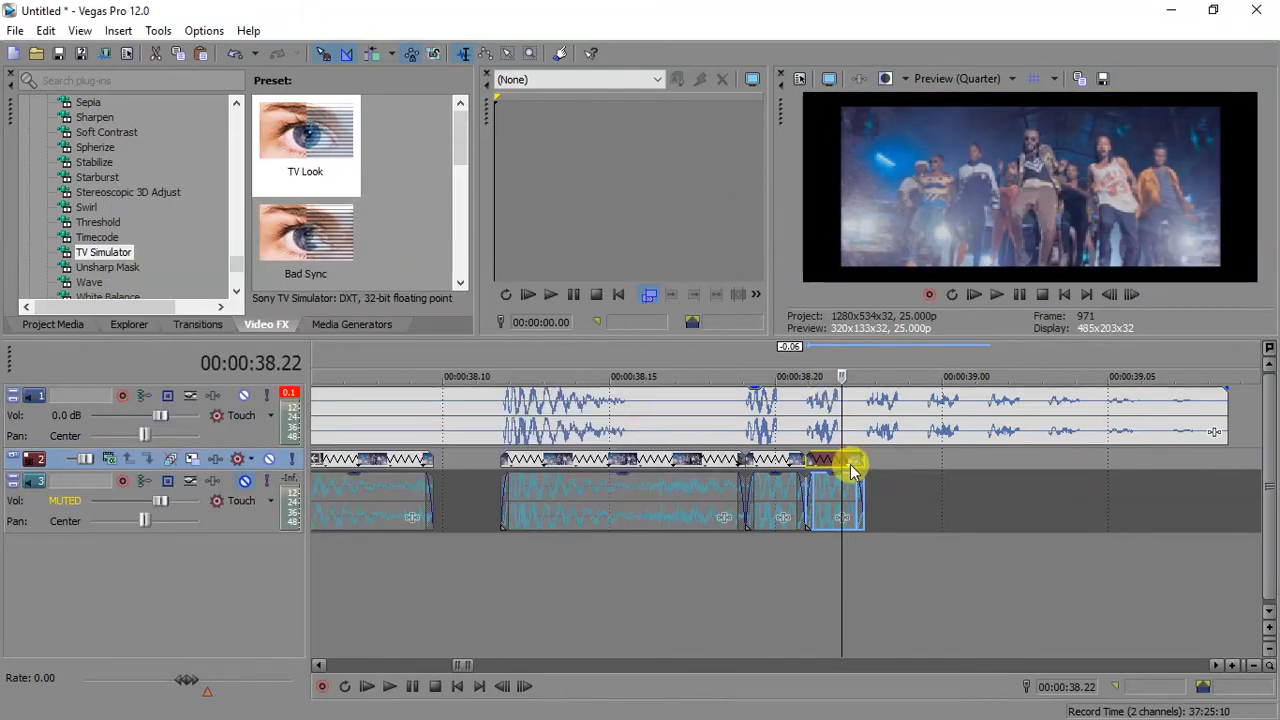
- Copy the shrunken clip to the beat at about 00:00:38.23 and enlarge the copy's Pan/Crop frame to about 1,847 × 771
left_click_drag(830, 462, 893, 460)
right_click(896, 460)
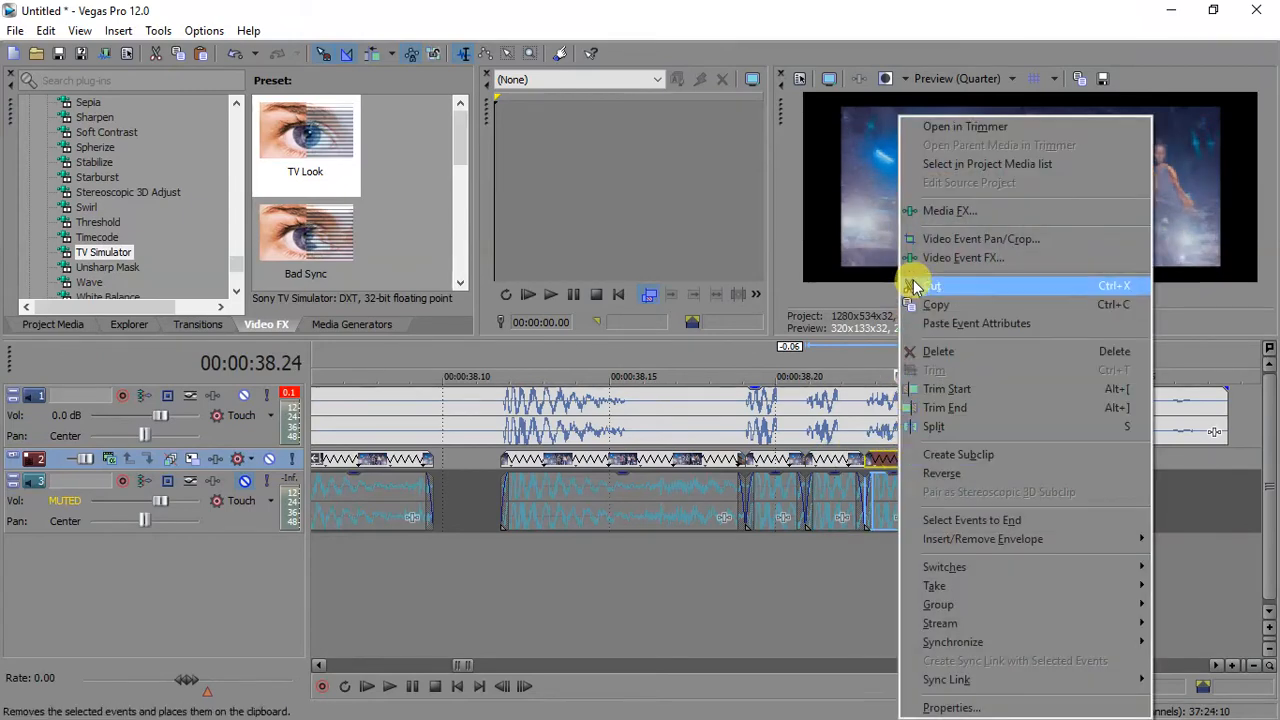
left_click(915, 241)
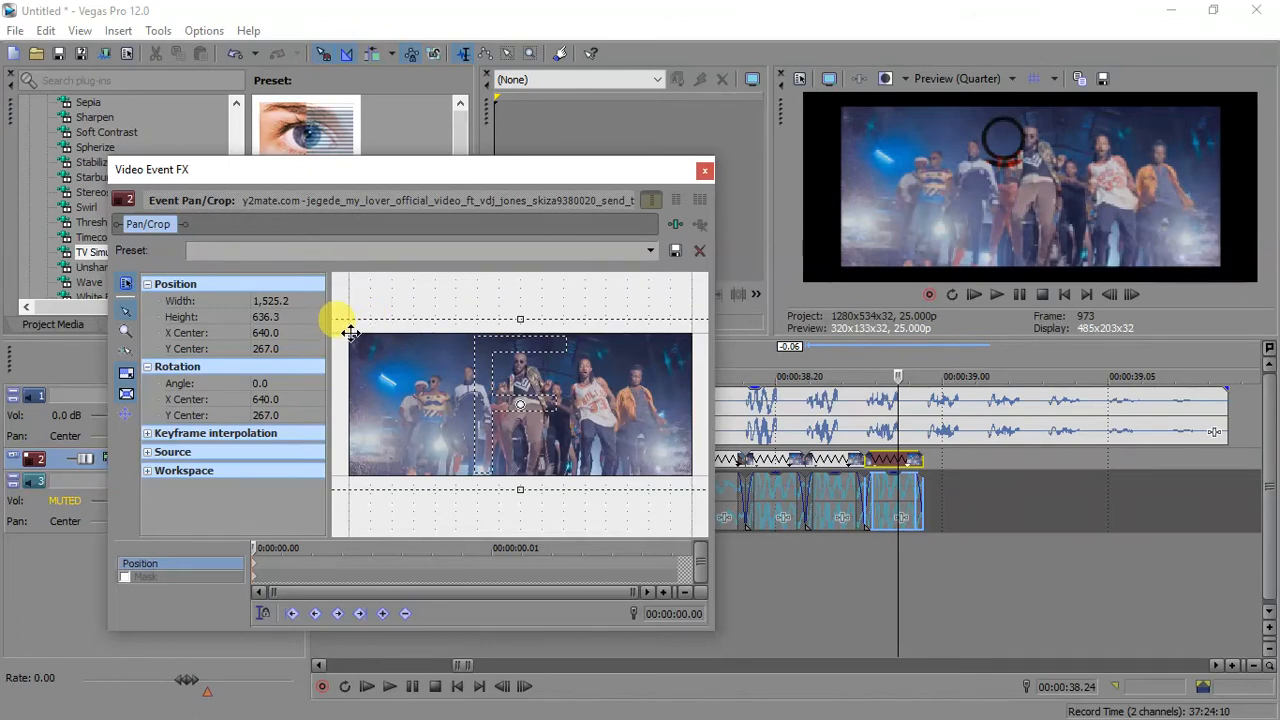
left_click(126, 333)
left_click(516, 407)
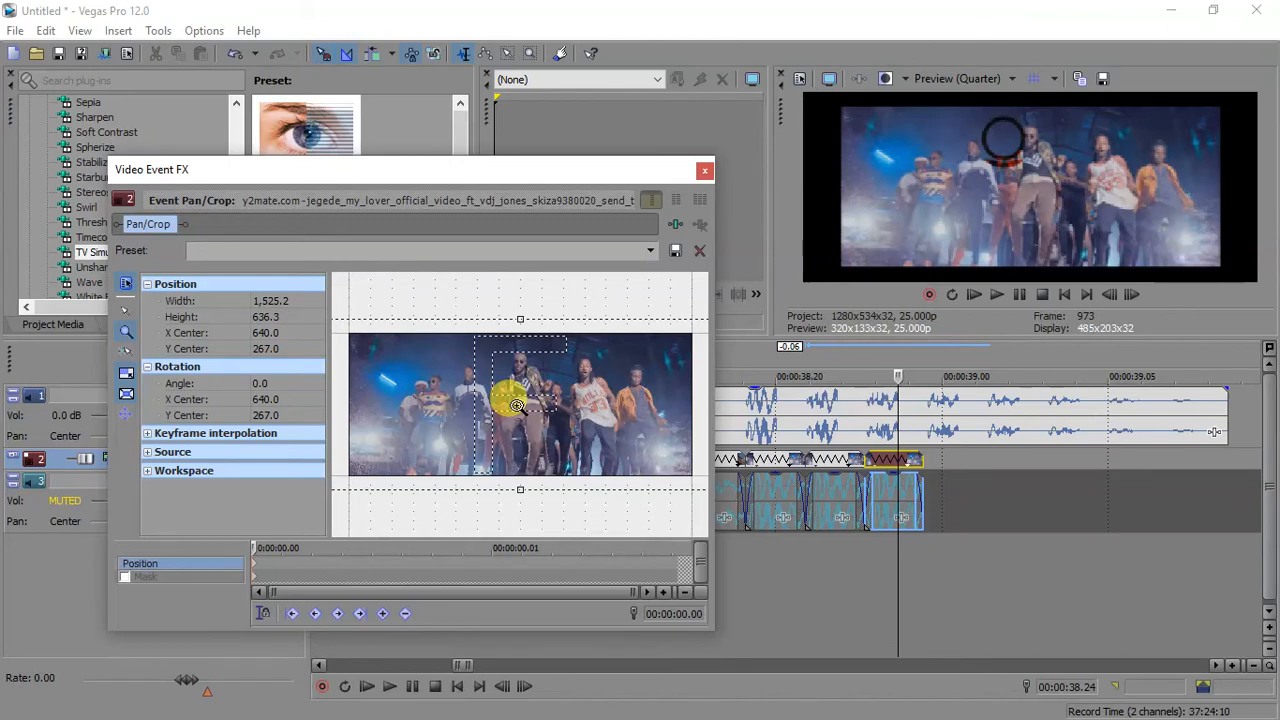
right_click(516, 405)
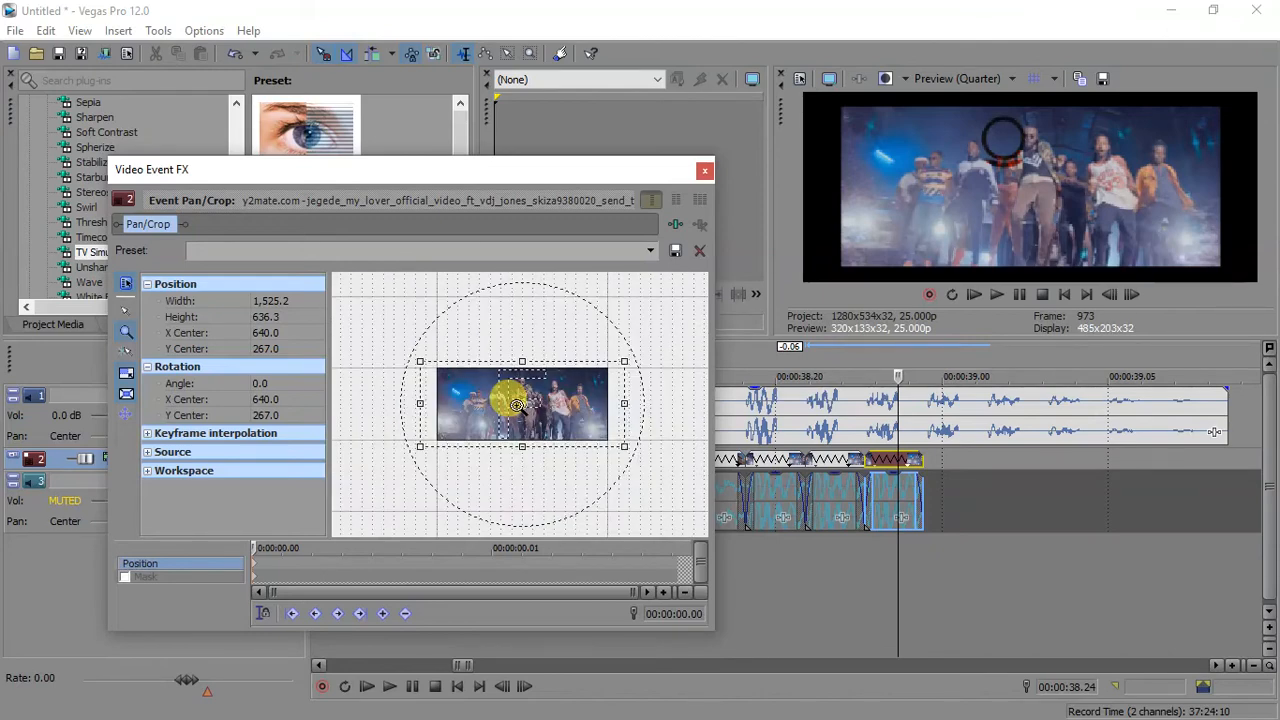
left_click(516, 405)
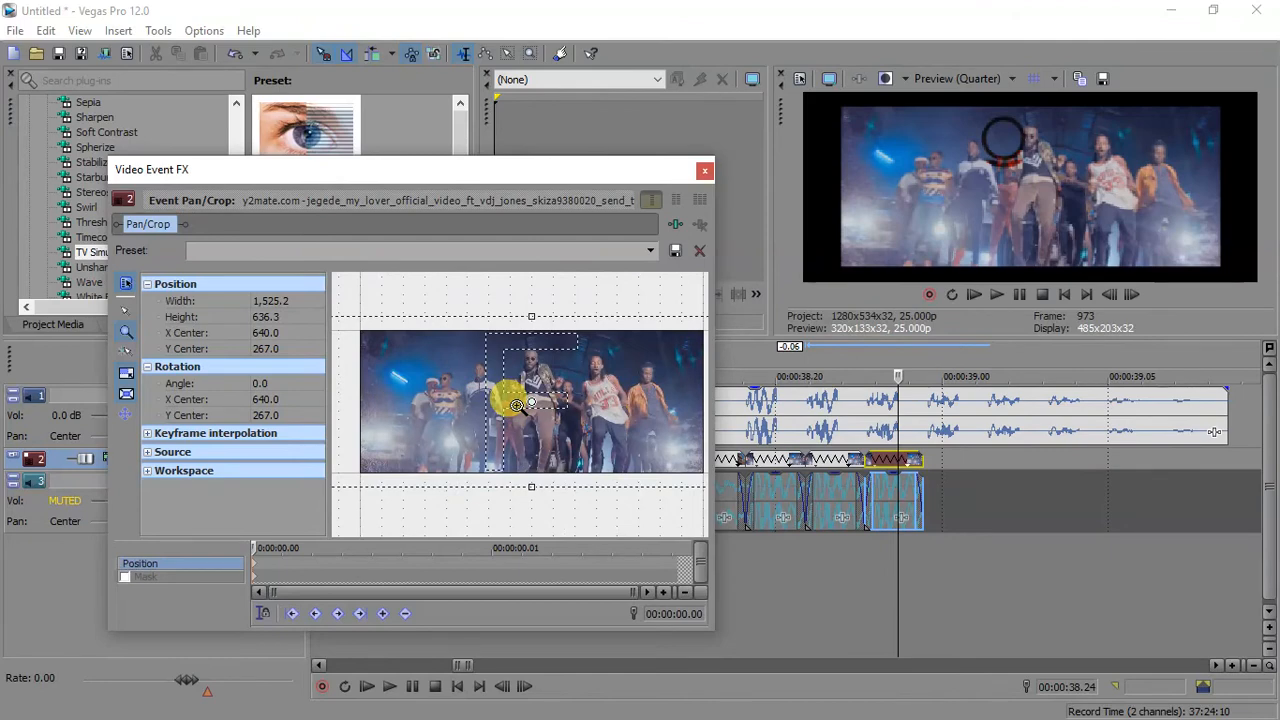
right_click(516, 405)
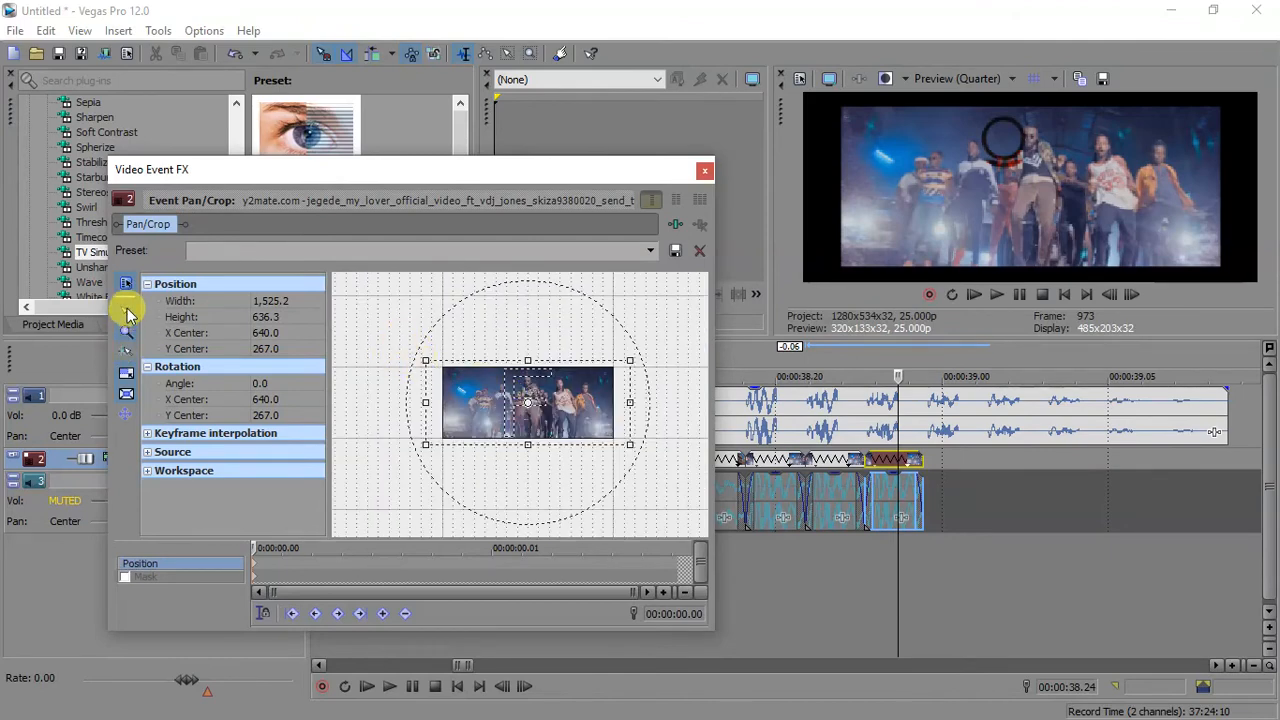
left_click(126, 313)
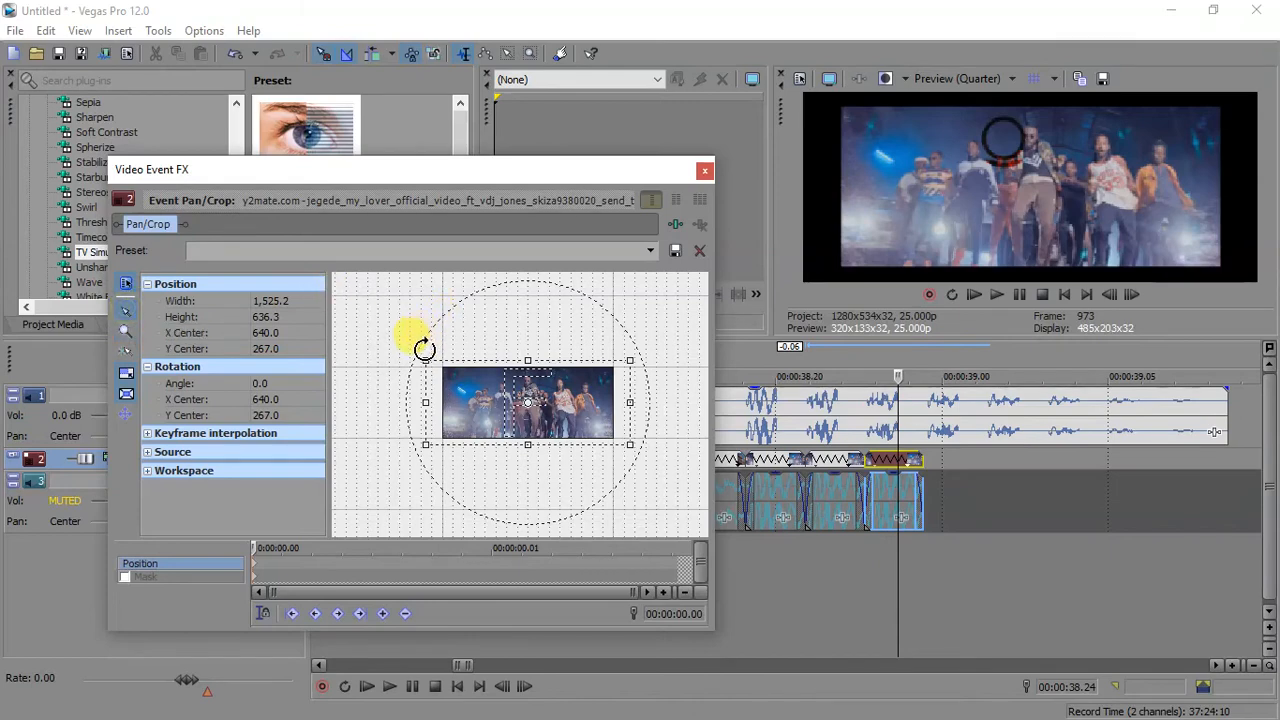
left_click_drag(417, 354, 401, 342)
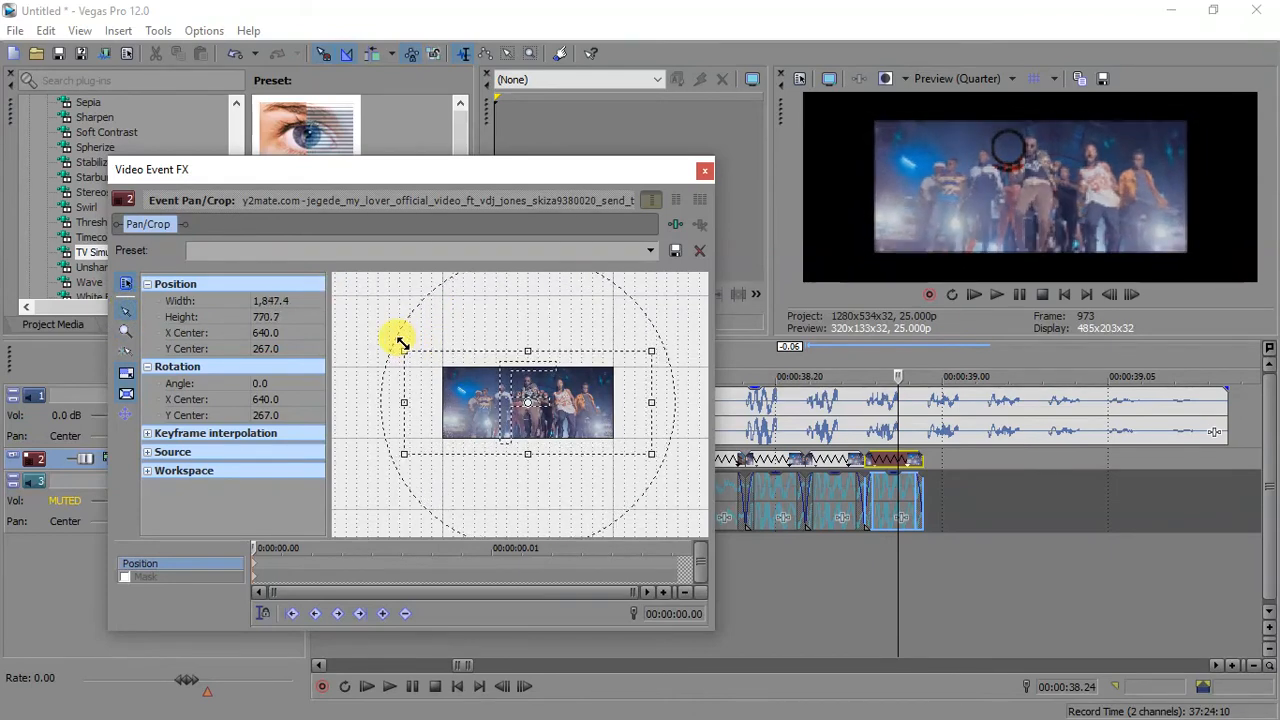
left_click(705, 170)
- Copy the last clip to the beat just before 00:00:39.00 and enlarge the copy's Pan/Crop frame to about 2,072 × 864
left_click_drag(892, 457, 960, 462)
left_click(961, 466)
right_click(961, 466)
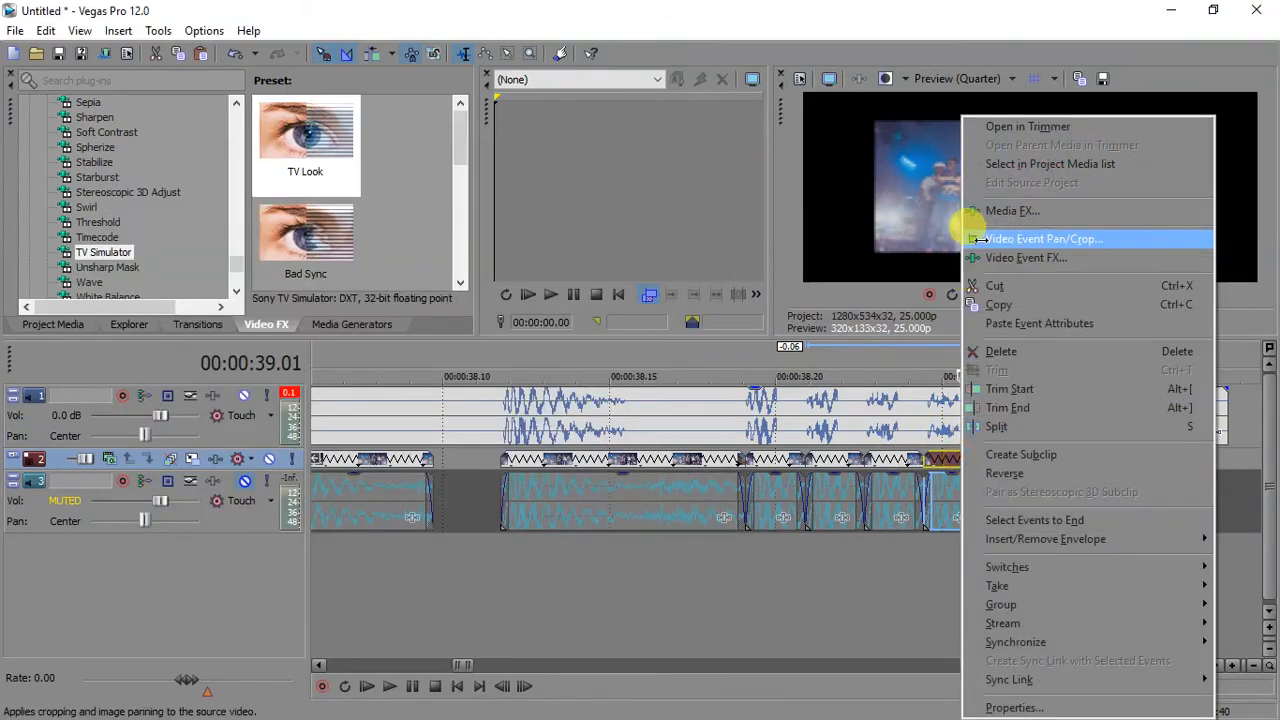
left_click(960, 237)
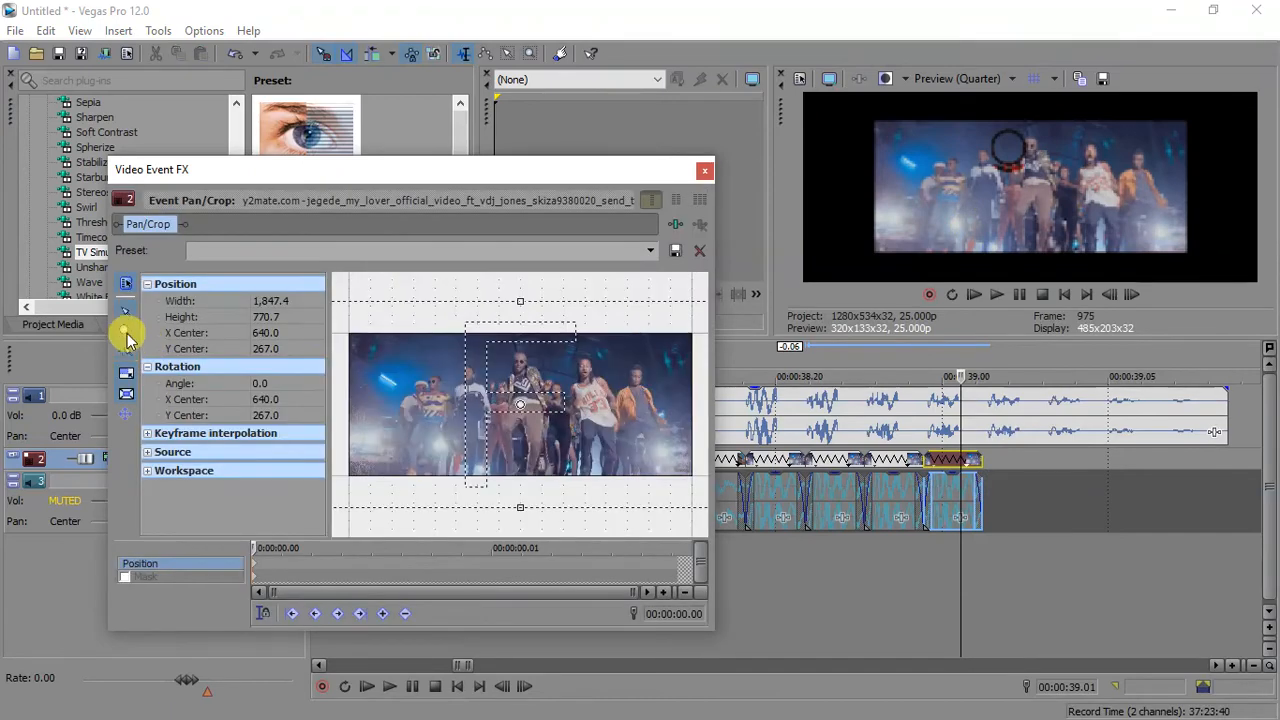
scroll(519, 398, "down", 3)
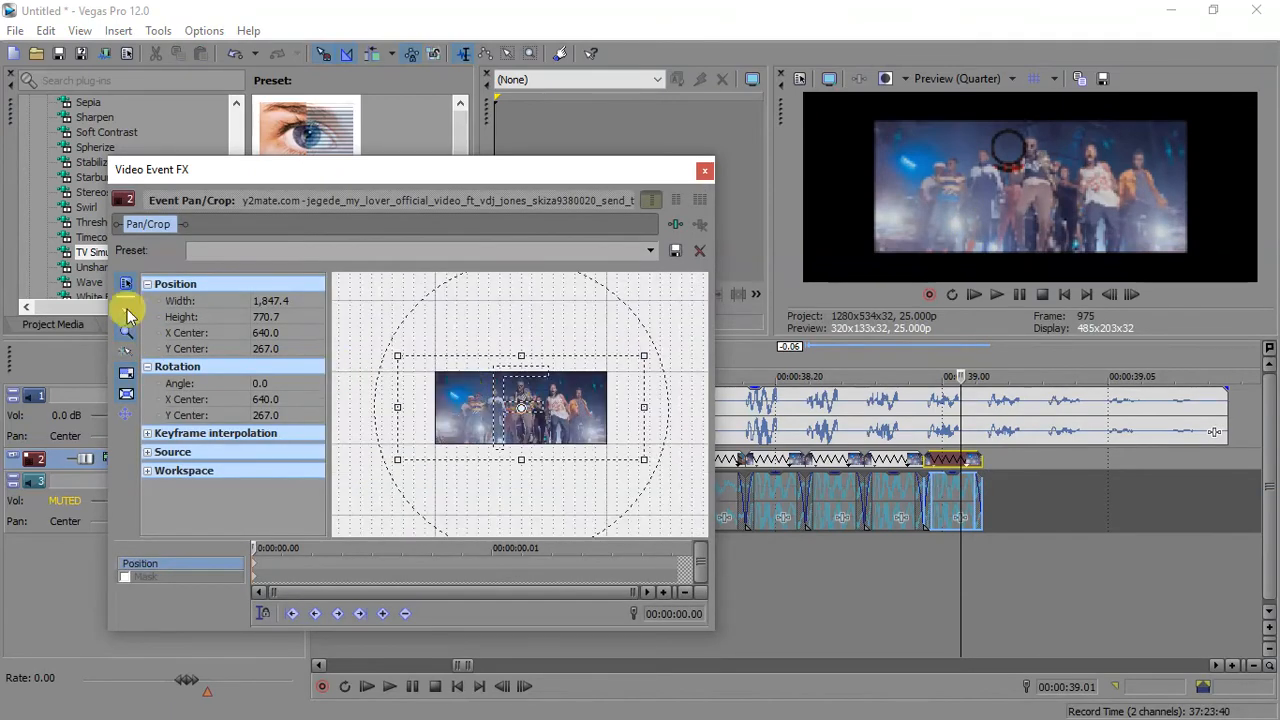
left_click_drag(399, 353, 380, 346)
left_click(706, 171)
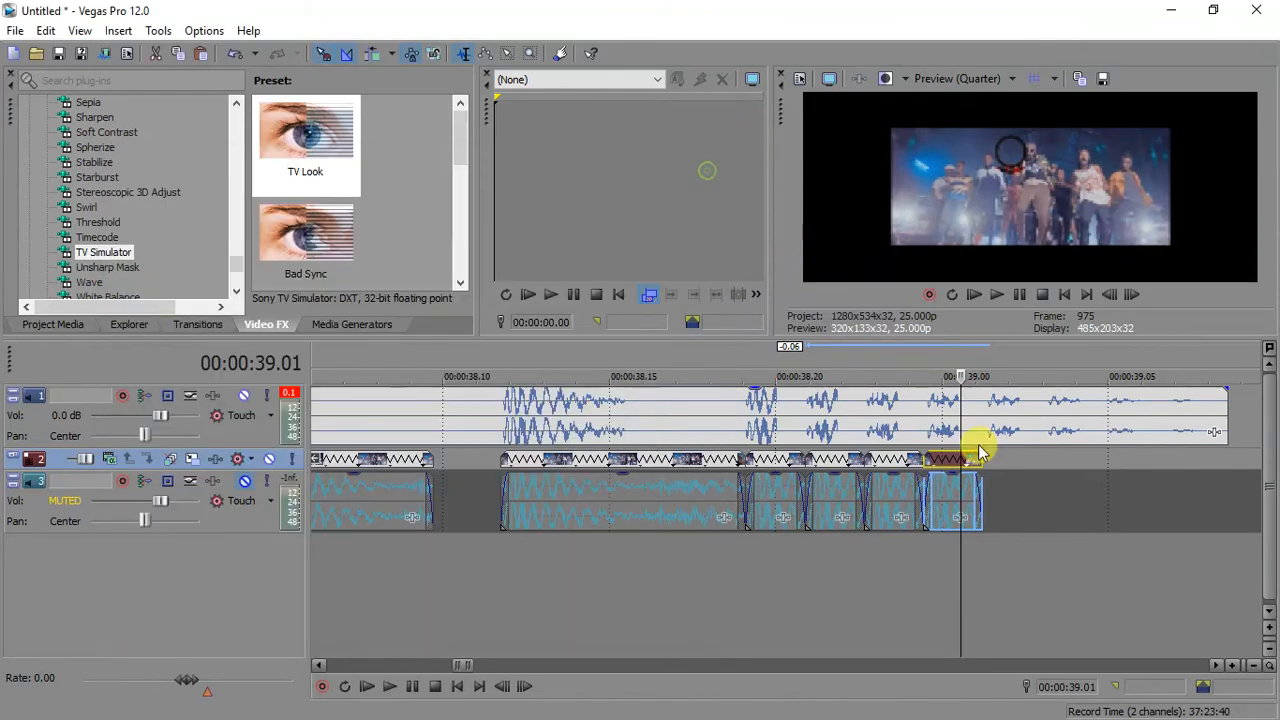
- Copy the last clip to the beat at about 00:00:39.01 and enlarge the copy's Pan/Crop frame to about 2,506 × 1,045
left_click_drag(1012, 470, 1023, 466)
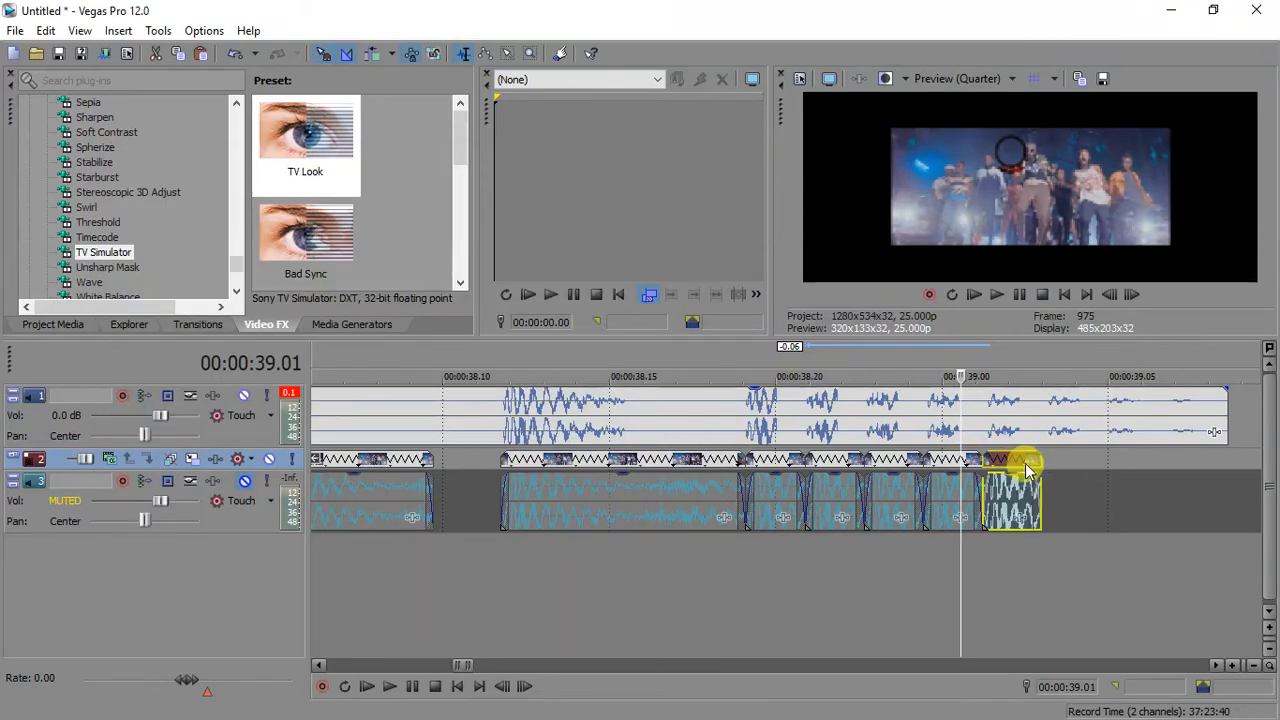
right_click(1023, 466)
left_click(1050, 241)
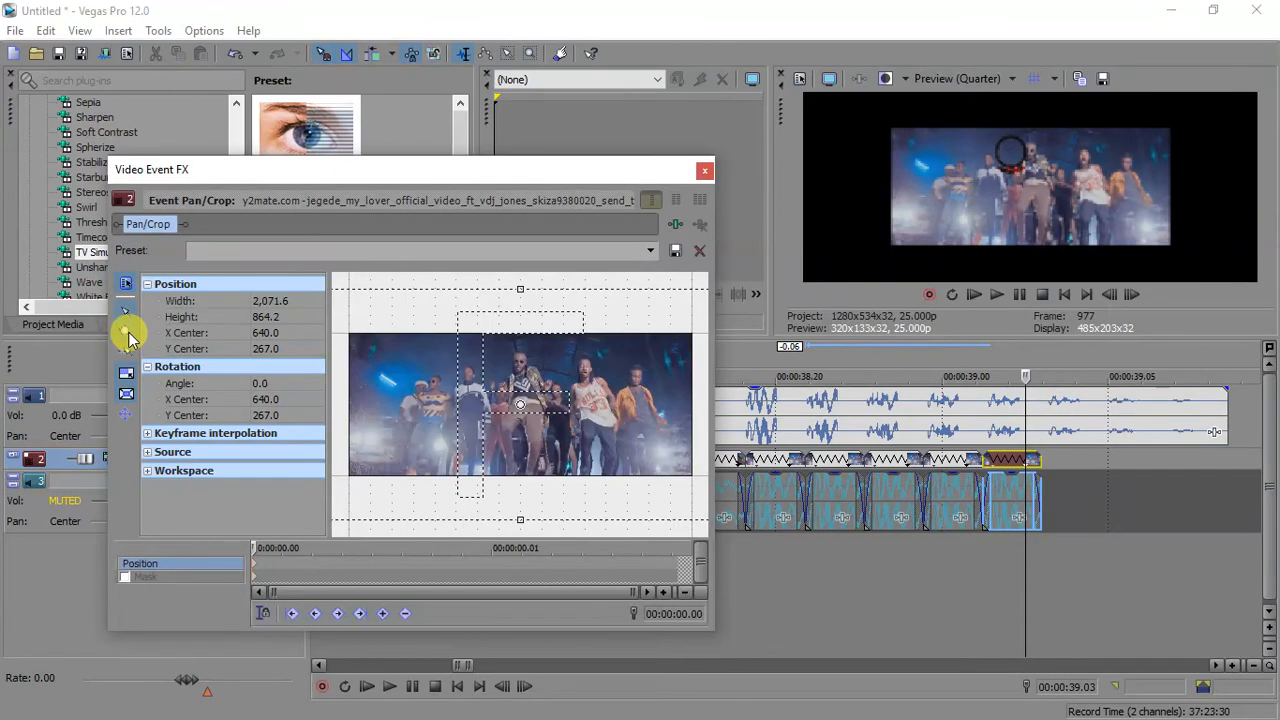
left_click(521, 404)
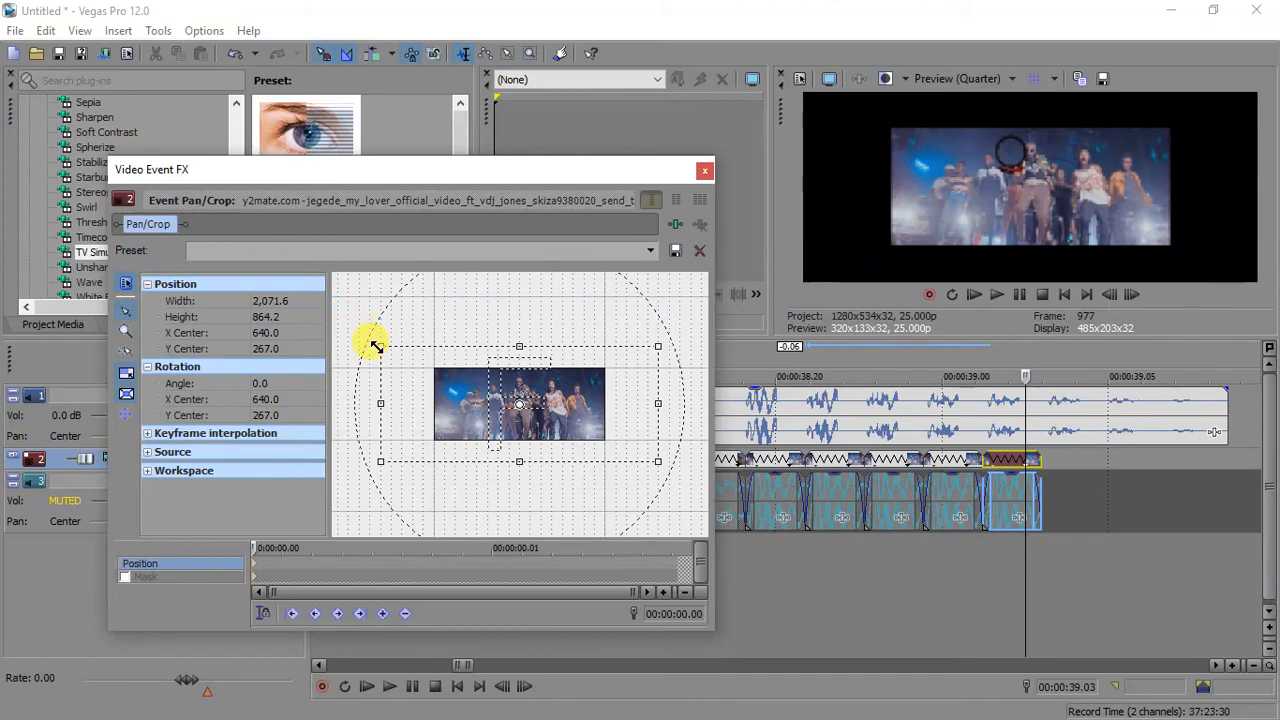
left_click_drag(376, 347, 346, 314)
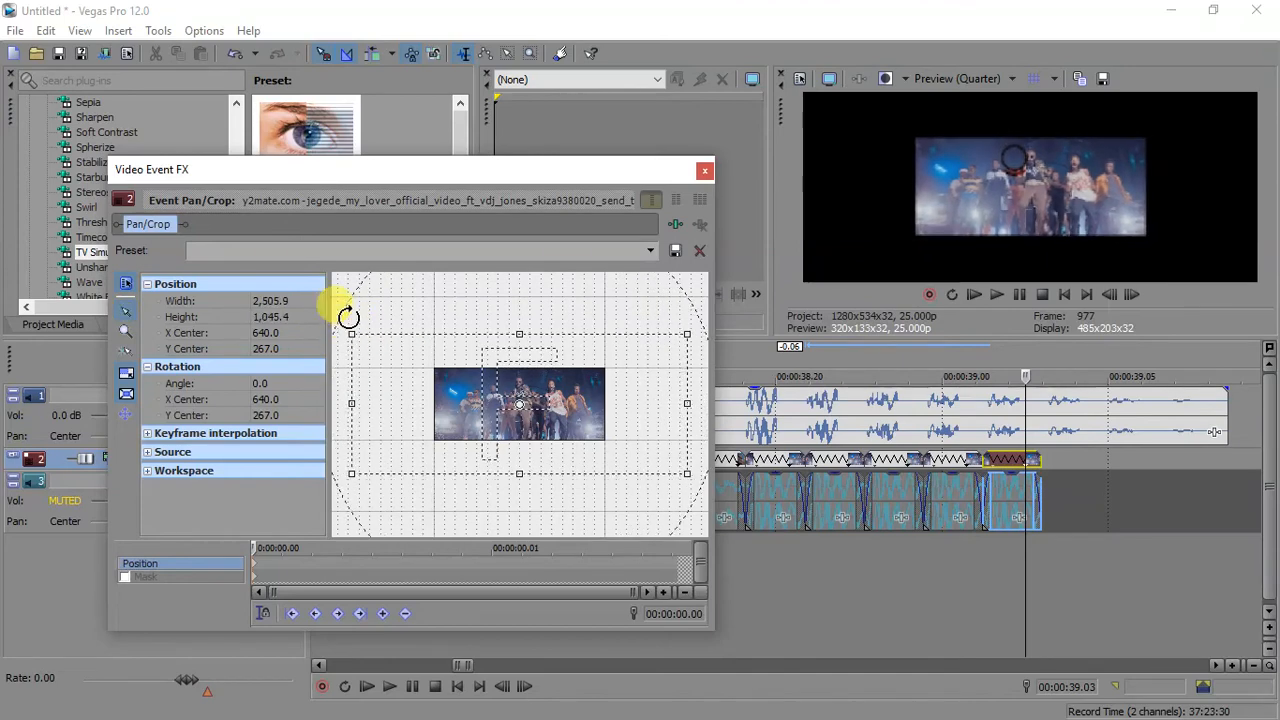
left_click(705, 170)
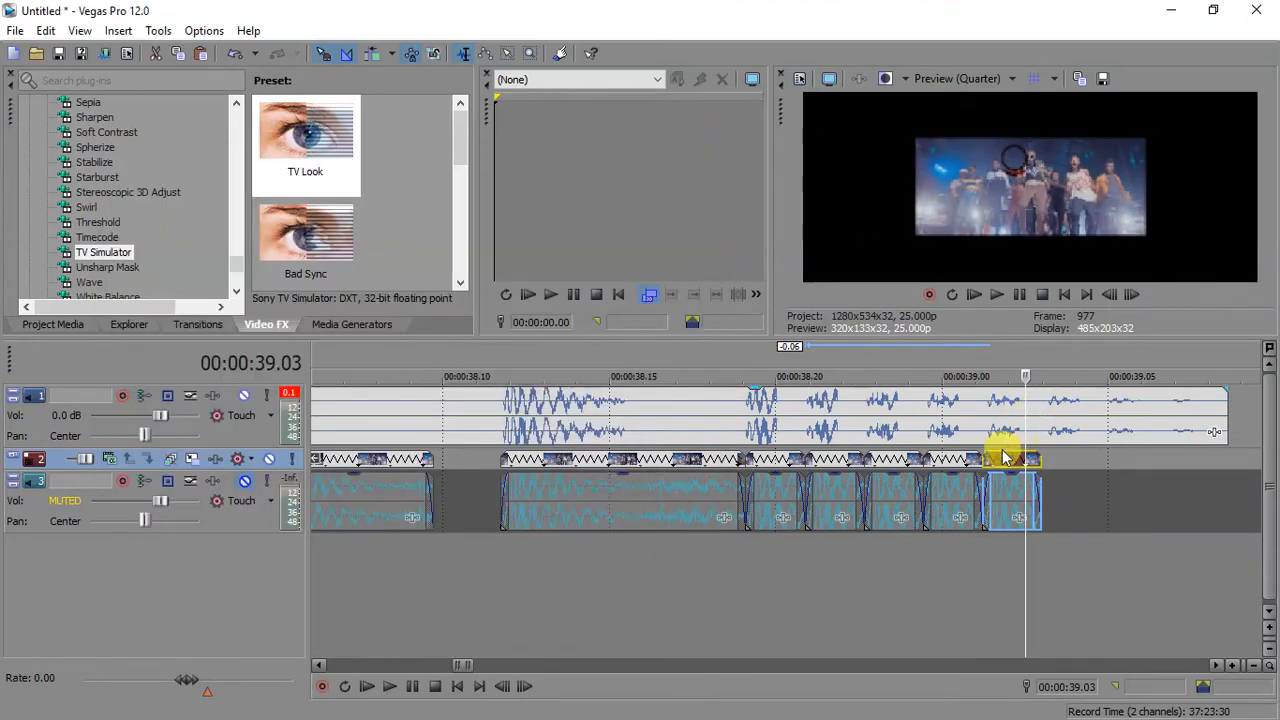
- Copy the last clip to the beat at about 00:00:39.03 and enlarge the copy's Pan/Crop frame to about 3,459 × 1,443
left_click_drag(1006, 449, 1072, 466)
right_click(1072, 466)
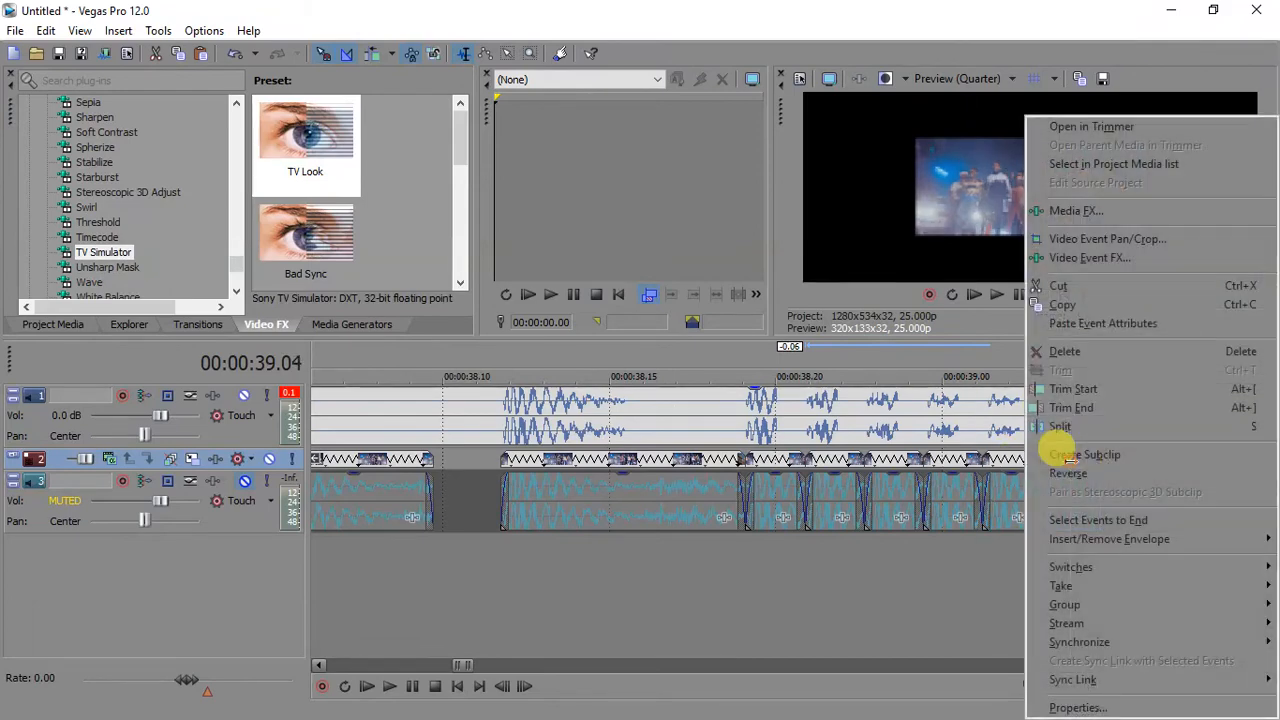
left_click(1037, 214)
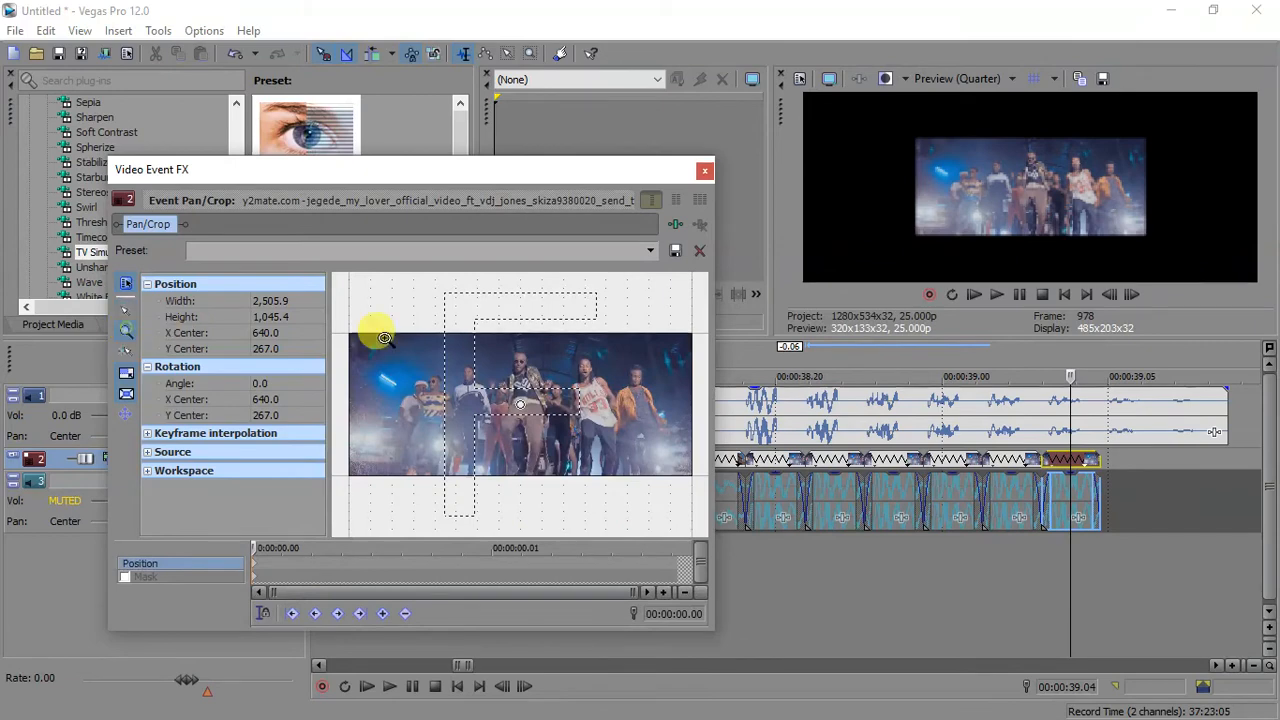
scroll(521, 396, "down", 3)
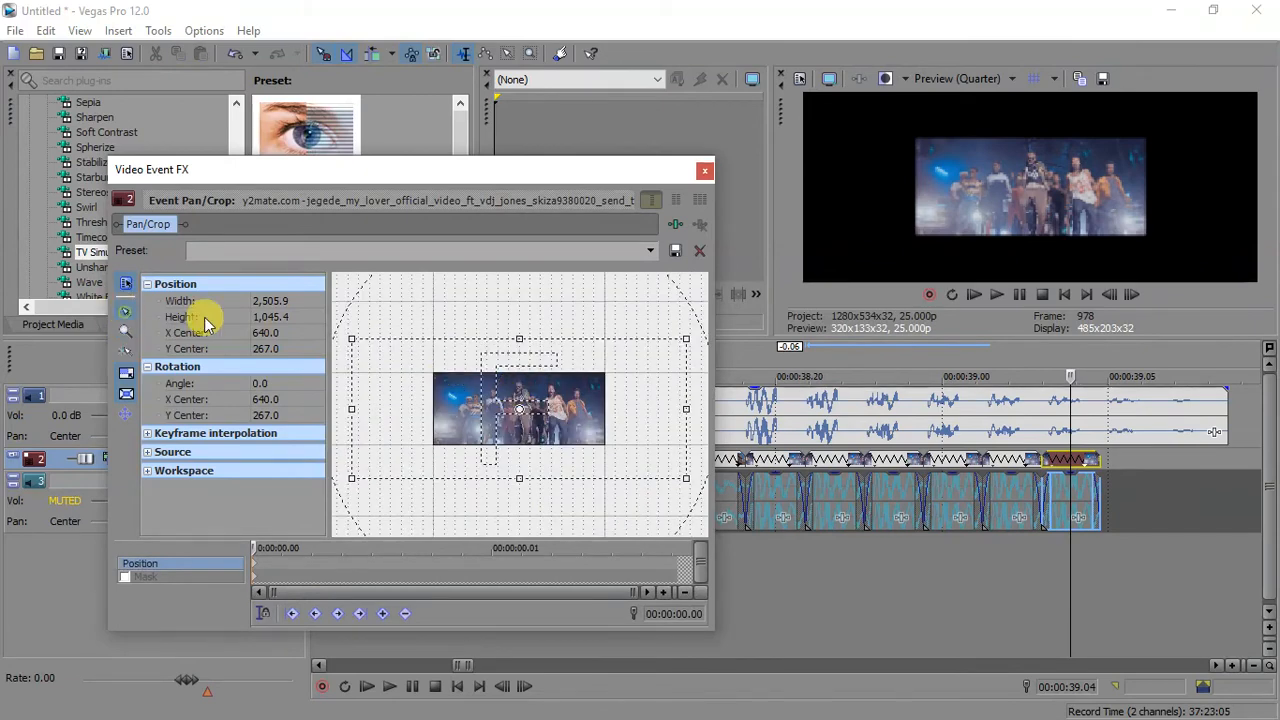
left_click_drag(352, 342, 286, 277)
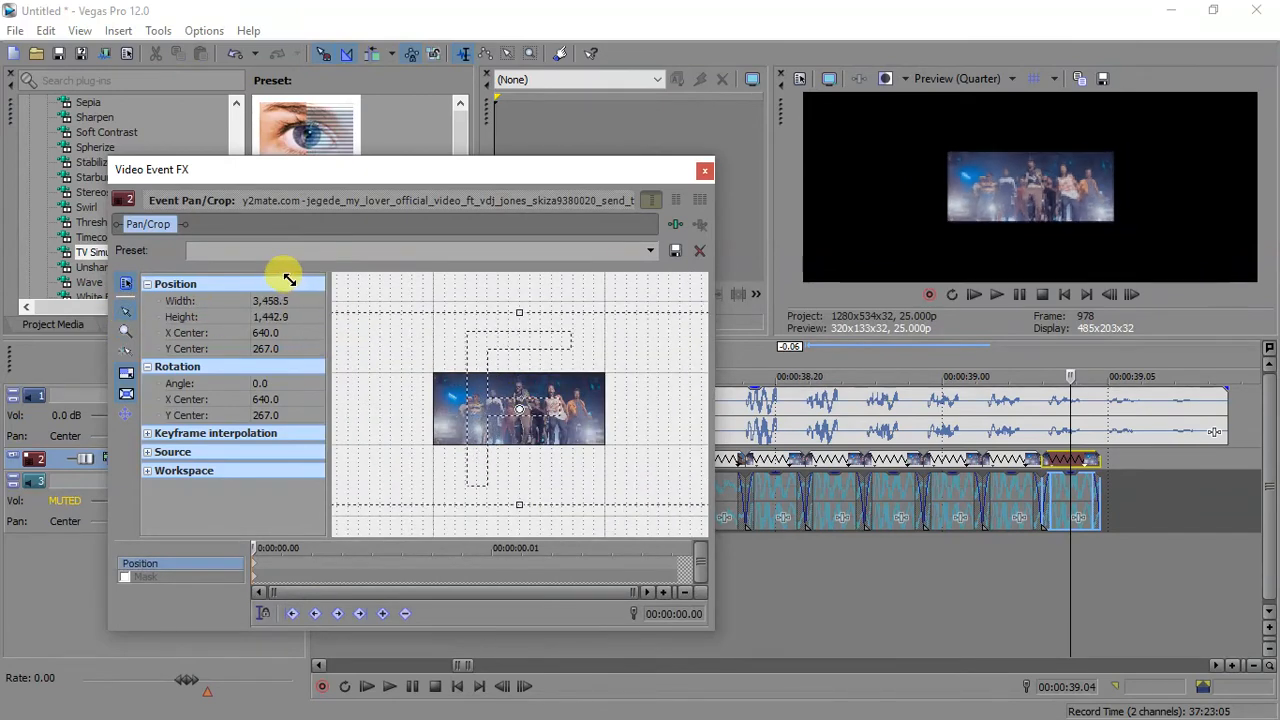
left_click(703, 170)
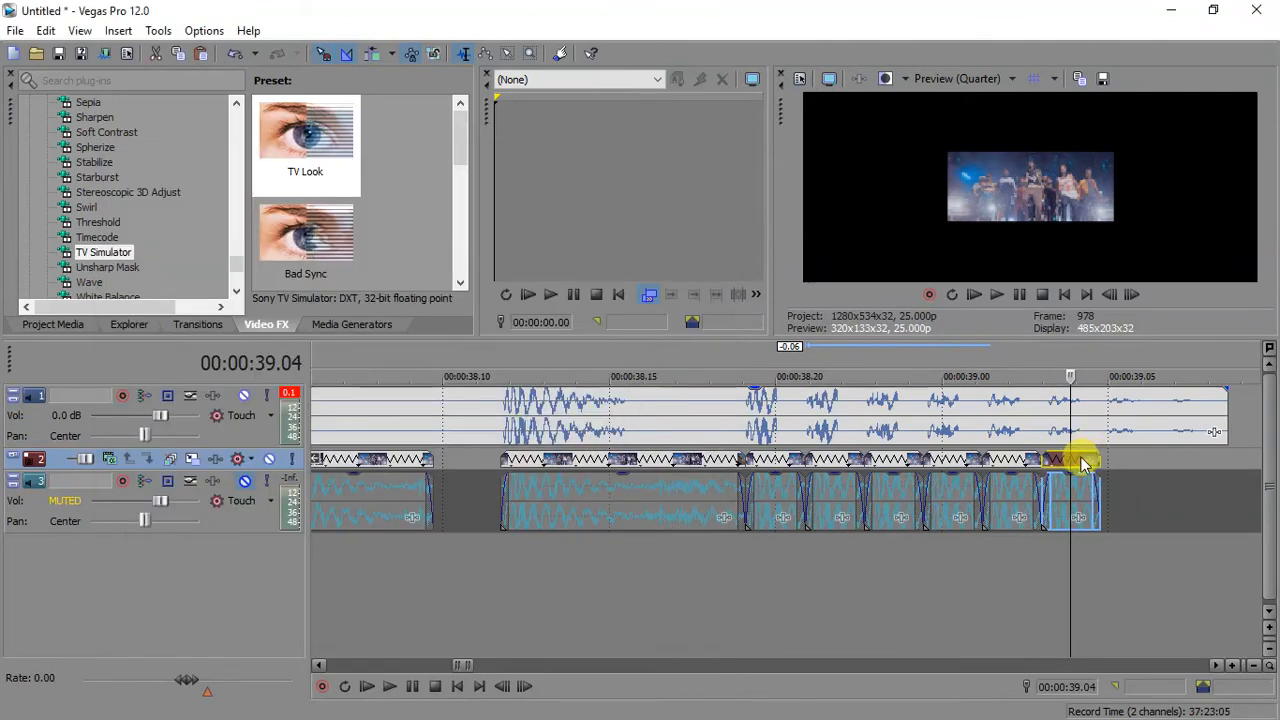
- Copy the last clip to the beat at about 00:00:39.05 and enlarge the copy's Pan/Crop frame to about 4,551 × 1,899
left_click_drag(1127, 463, 1130, 463)
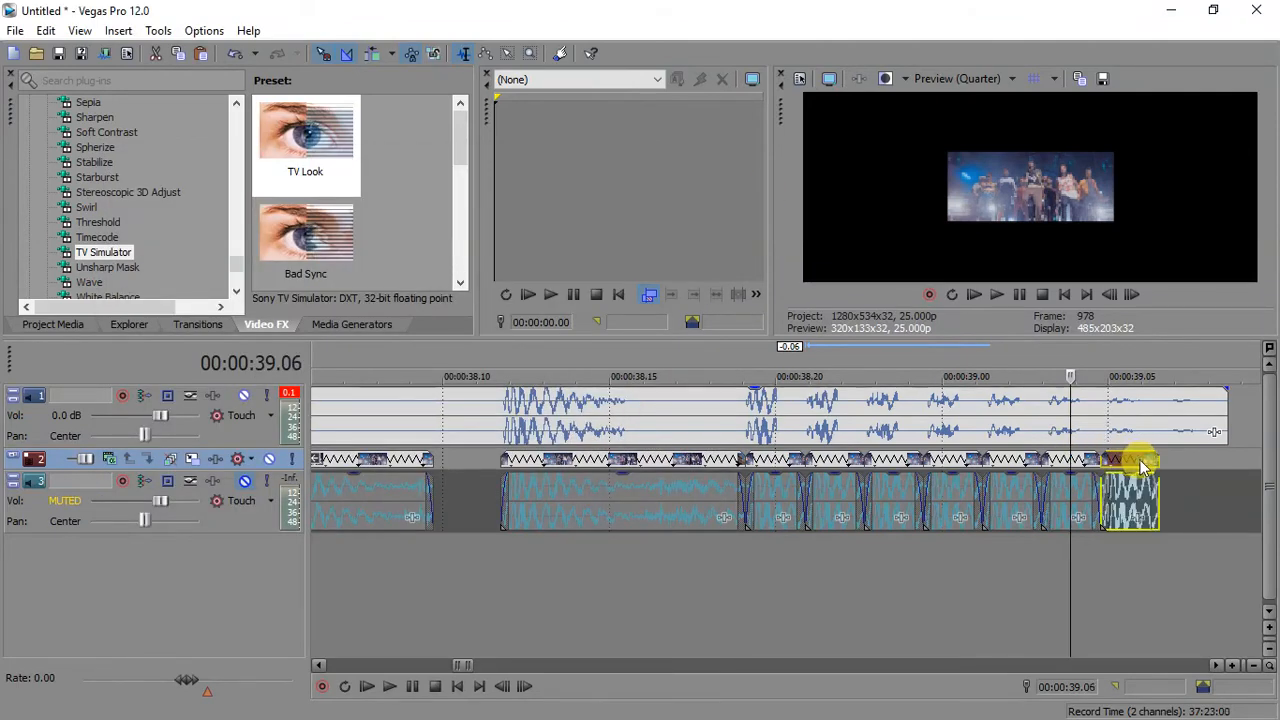
right_click(1137, 458)
left_click(1045, 240)
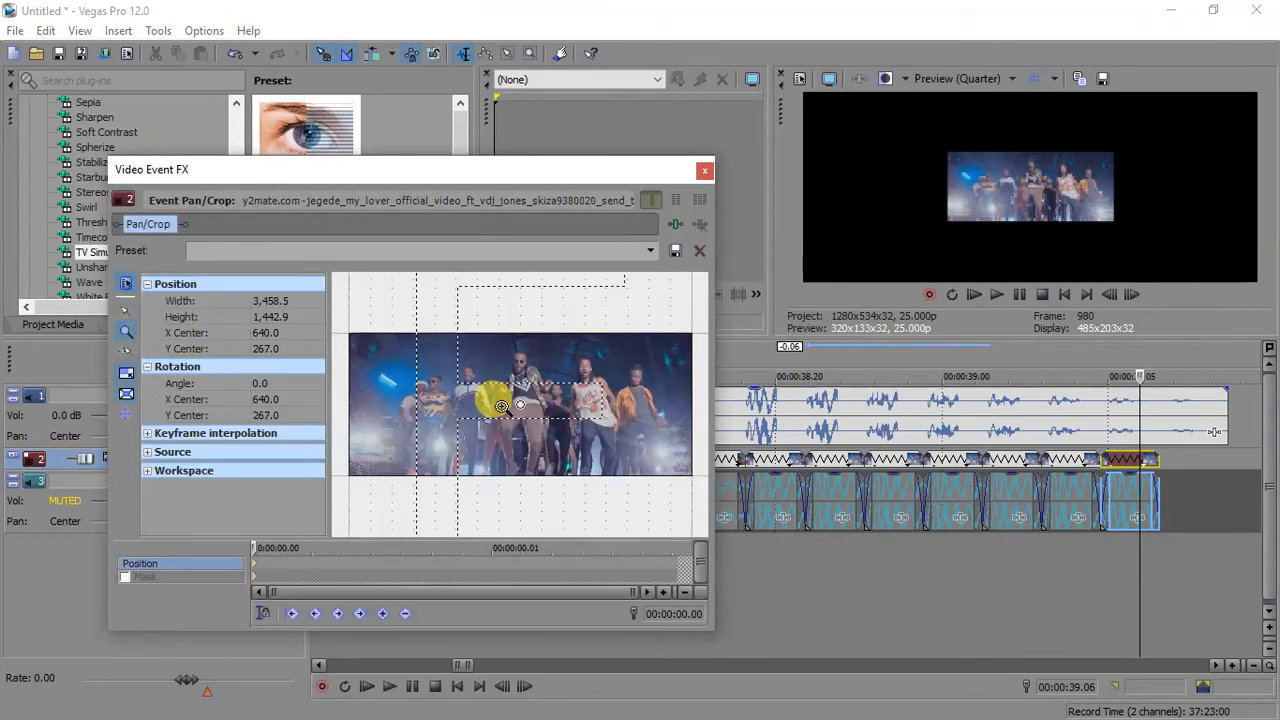
scroll(476, 413, "down", 3)
left_click(127, 286)
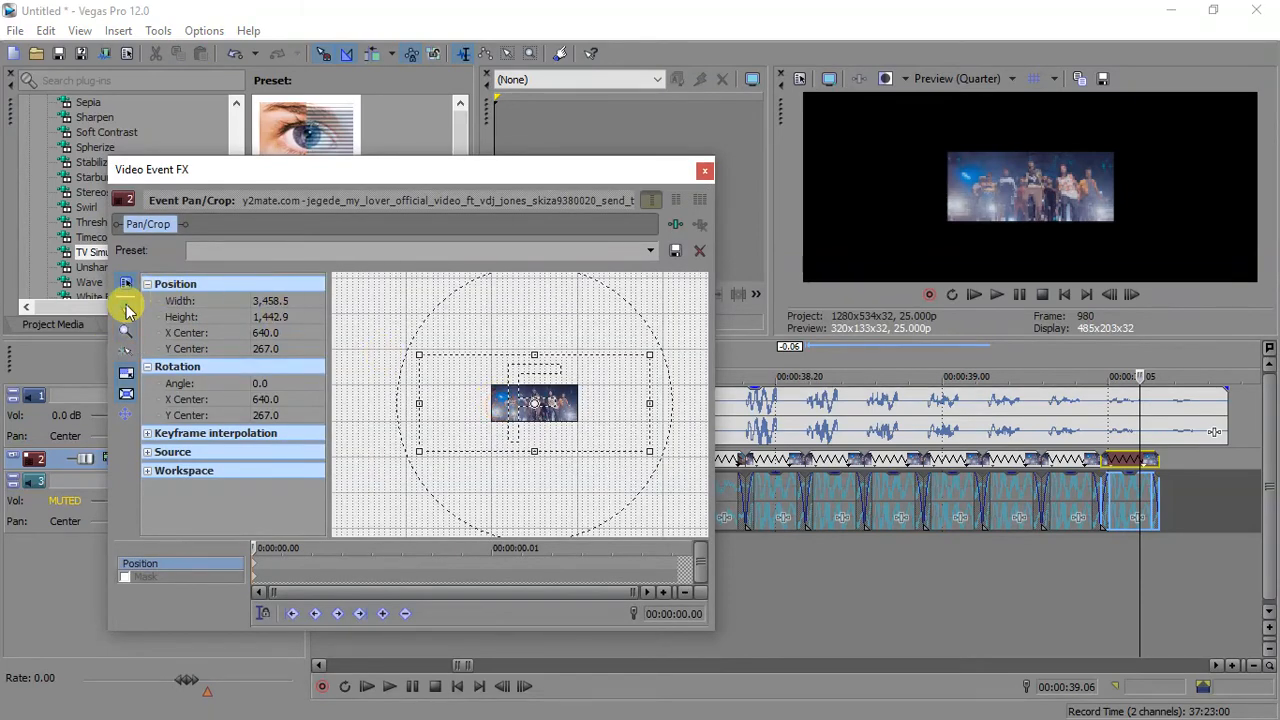
left_click_drag(415, 355, 374, 309)
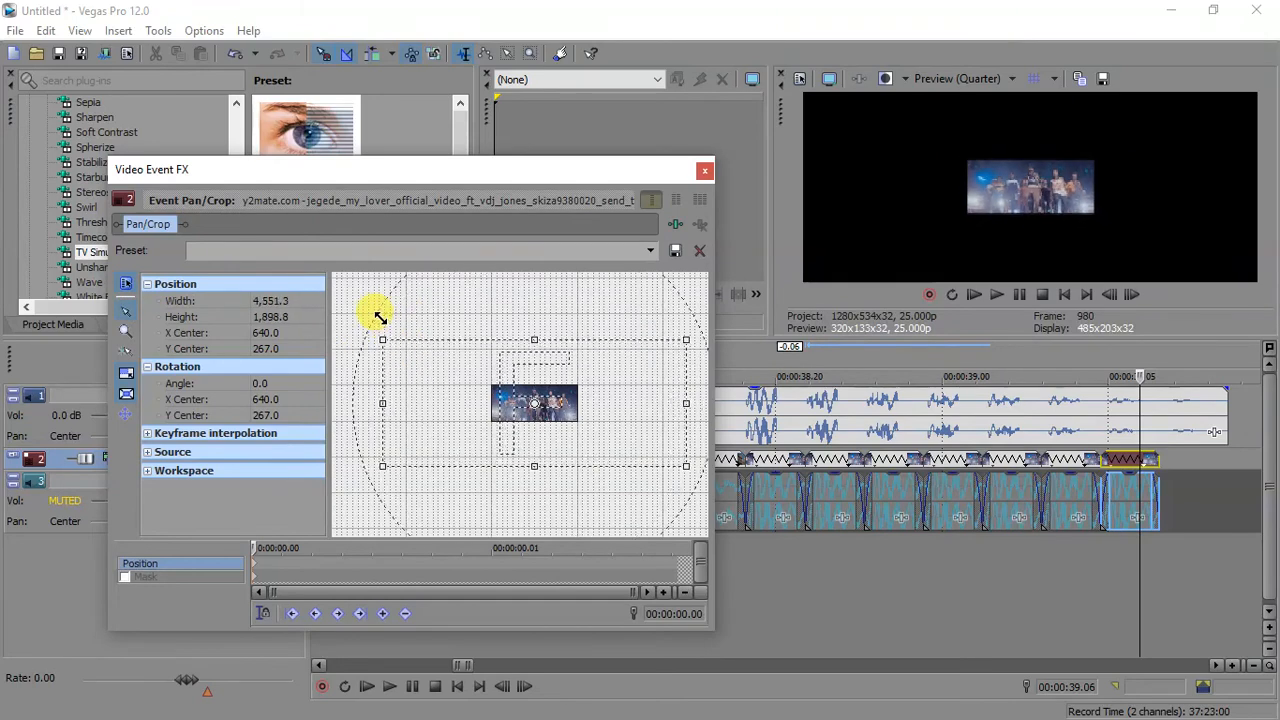
left_click(702, 168)
- Play back the sequence of shrinking clips from 00:00:38.19 to check it against the final beats
left_click(748, 487)
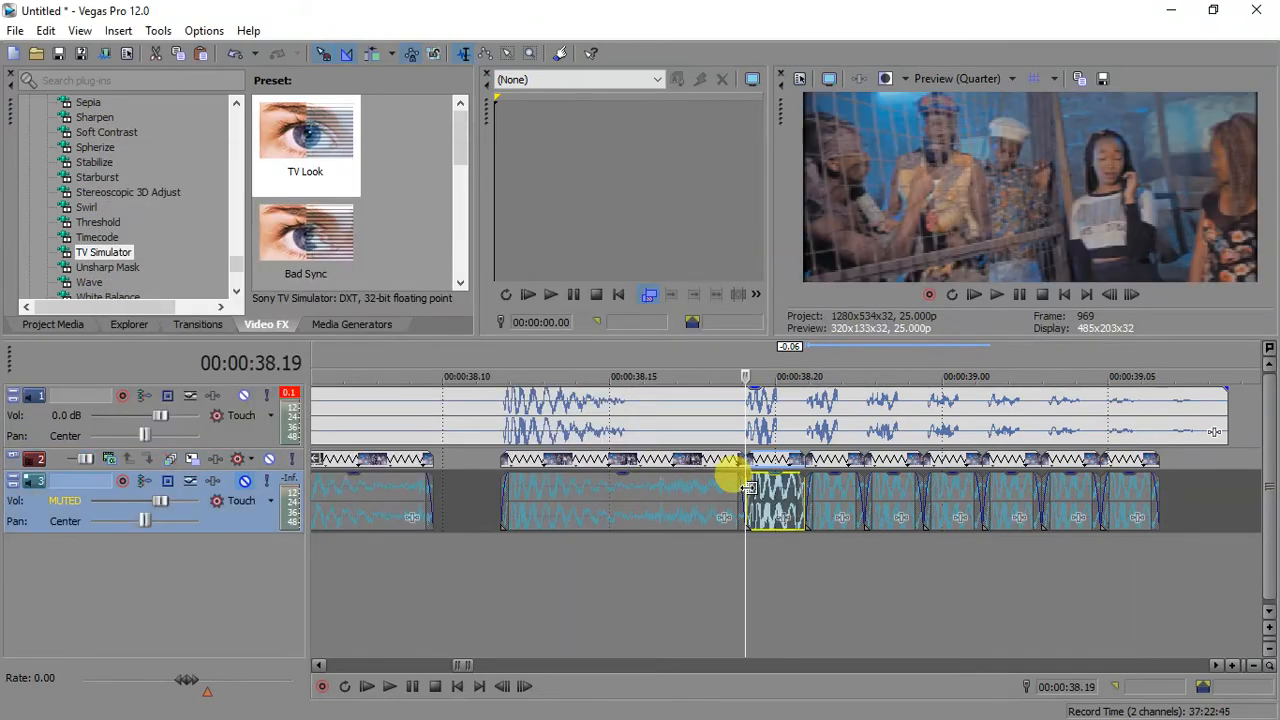
key("space")
key("space")
key("space")
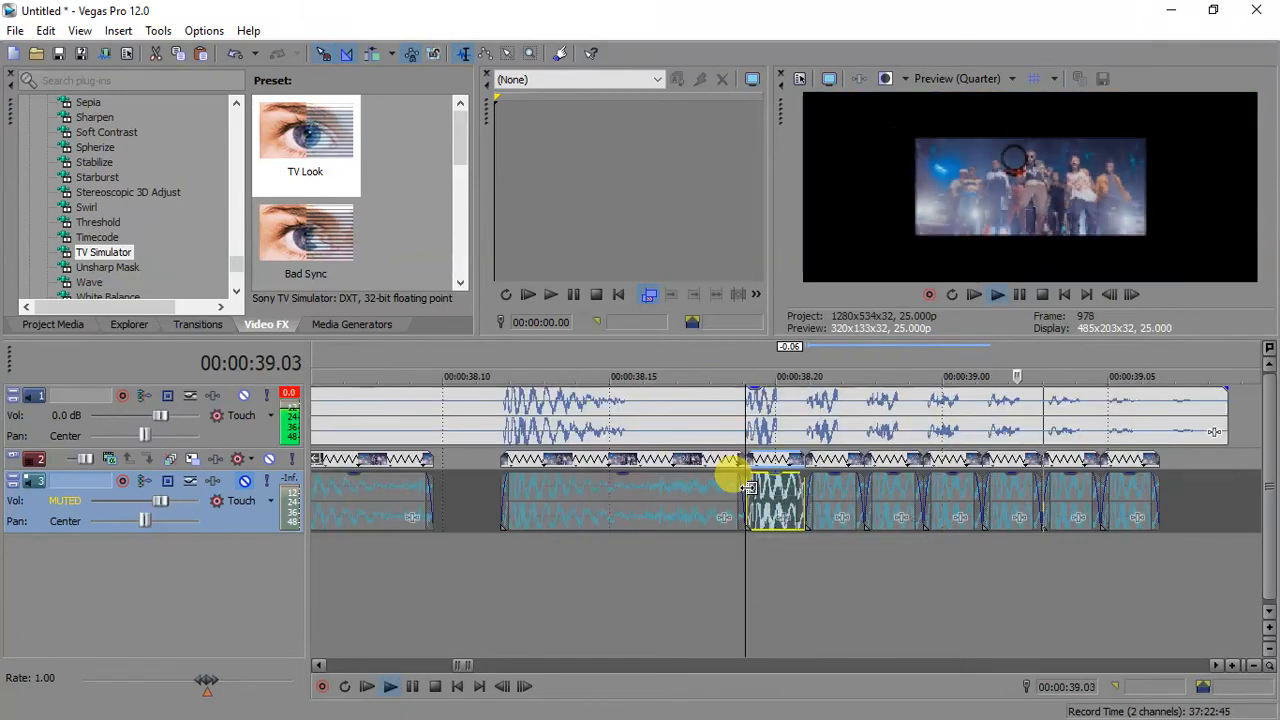
key("space")
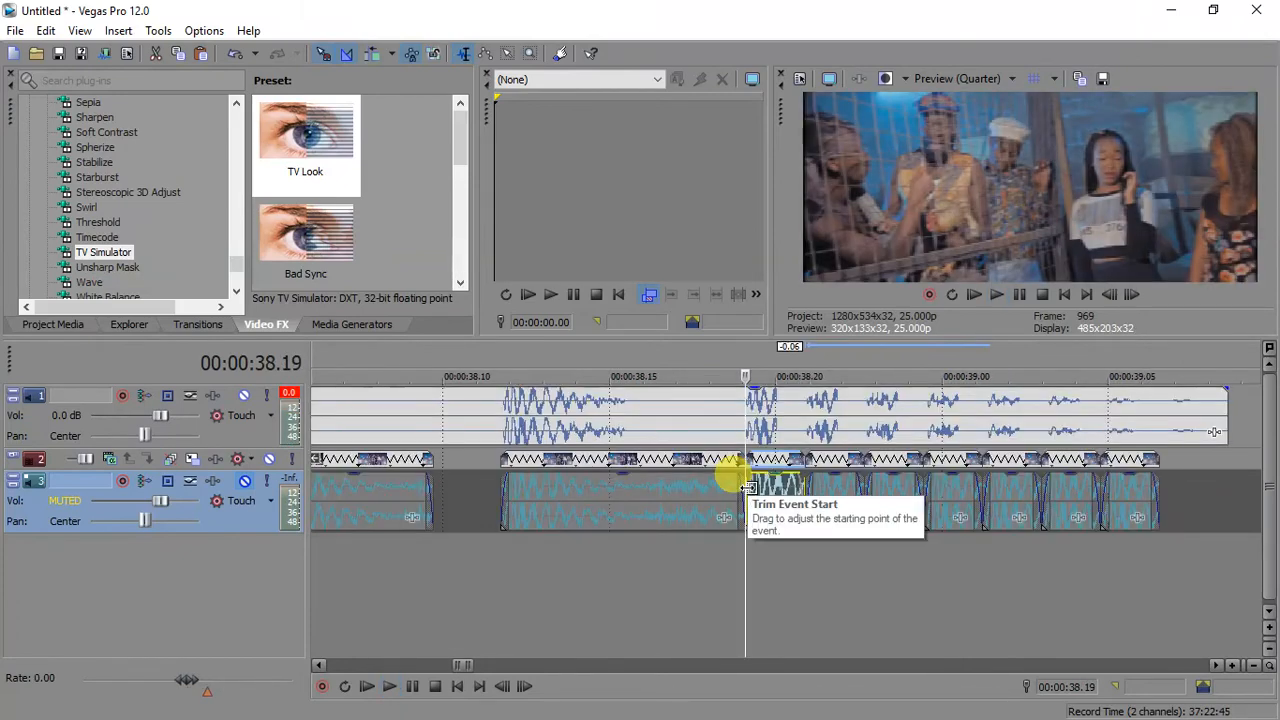
- Try lowering the video track's level to its minimum at the start of the project and restore it to 100%
scroll(748, 487, "down", 15)
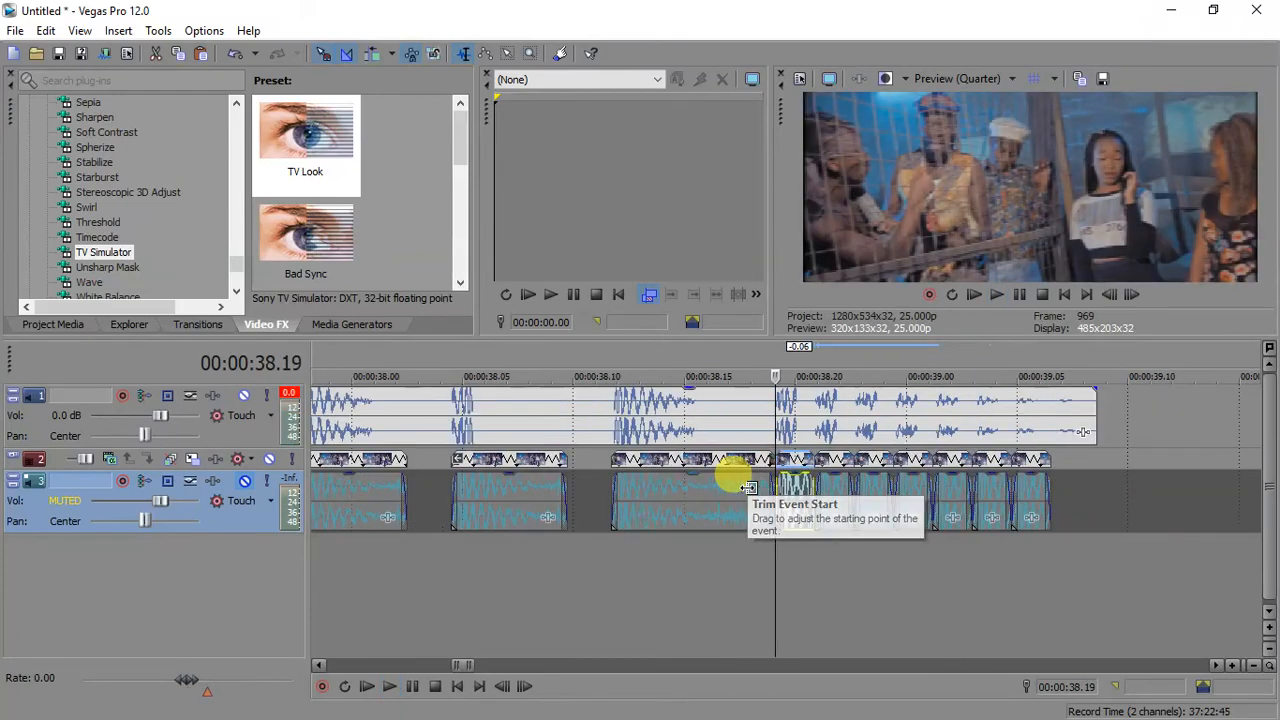
scroll(748, 490, "down", 4)
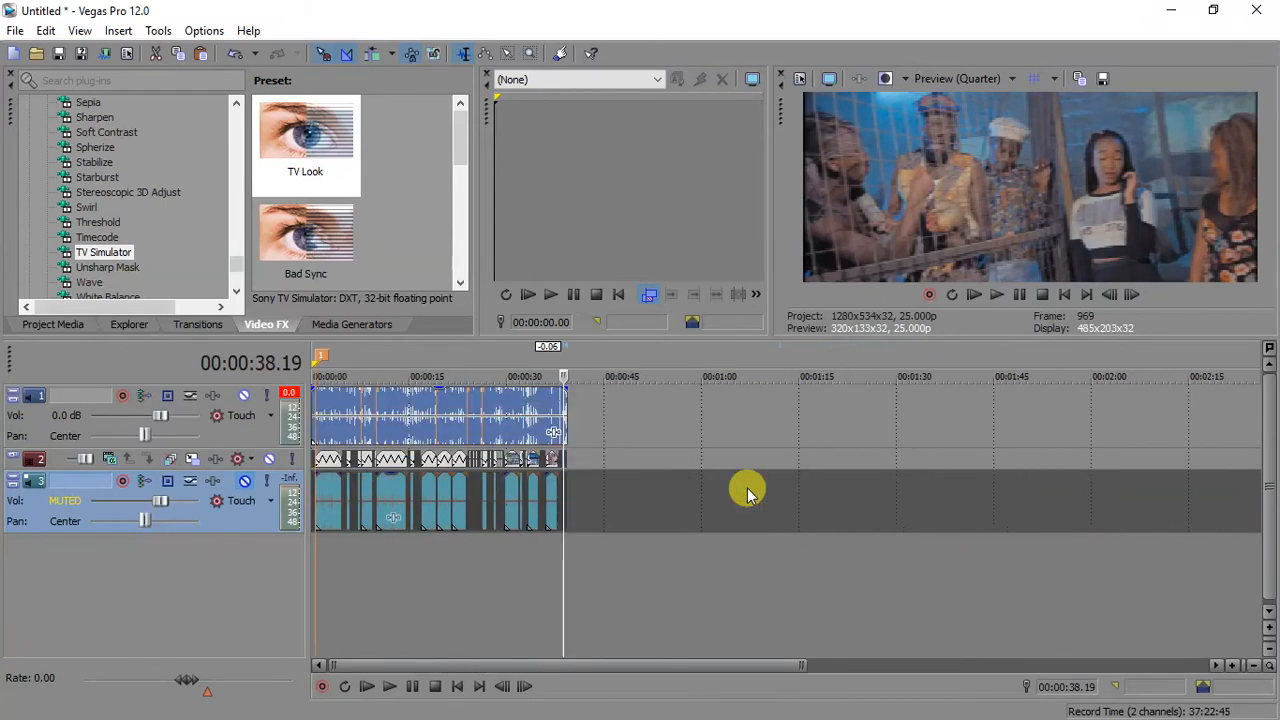
left_click(457, 686)
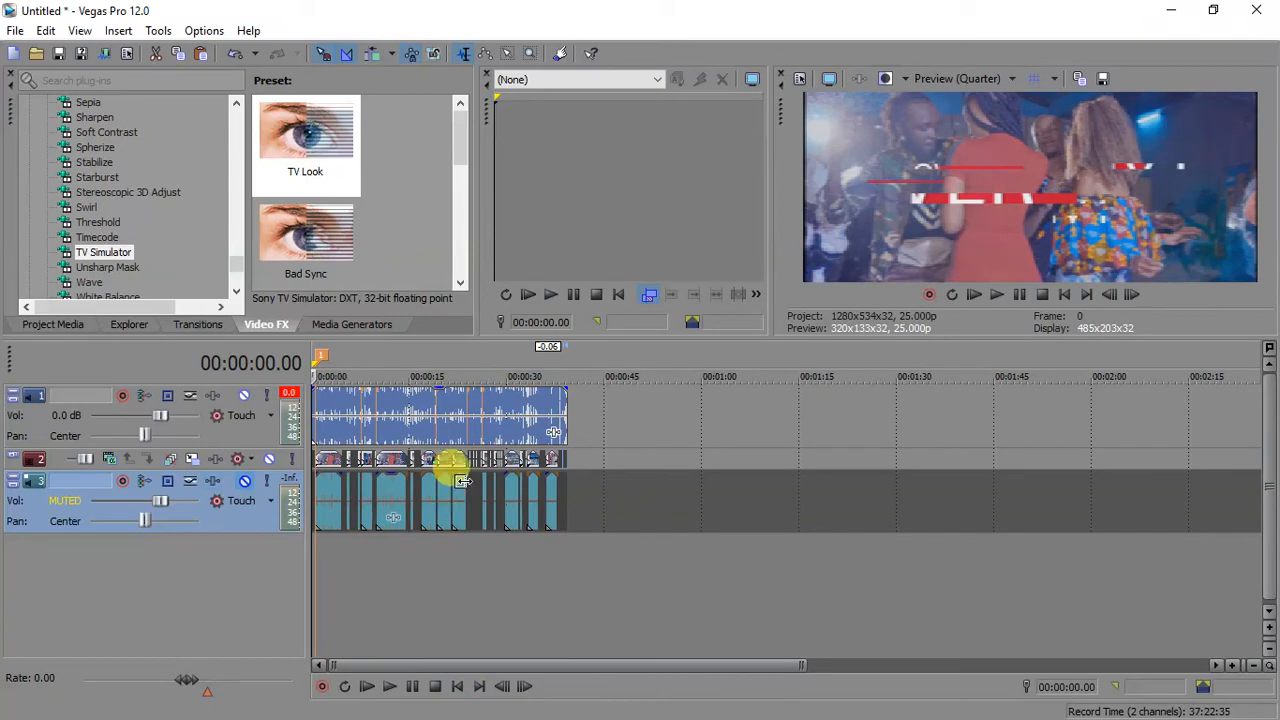
scroll(455, 470, "up", 6)
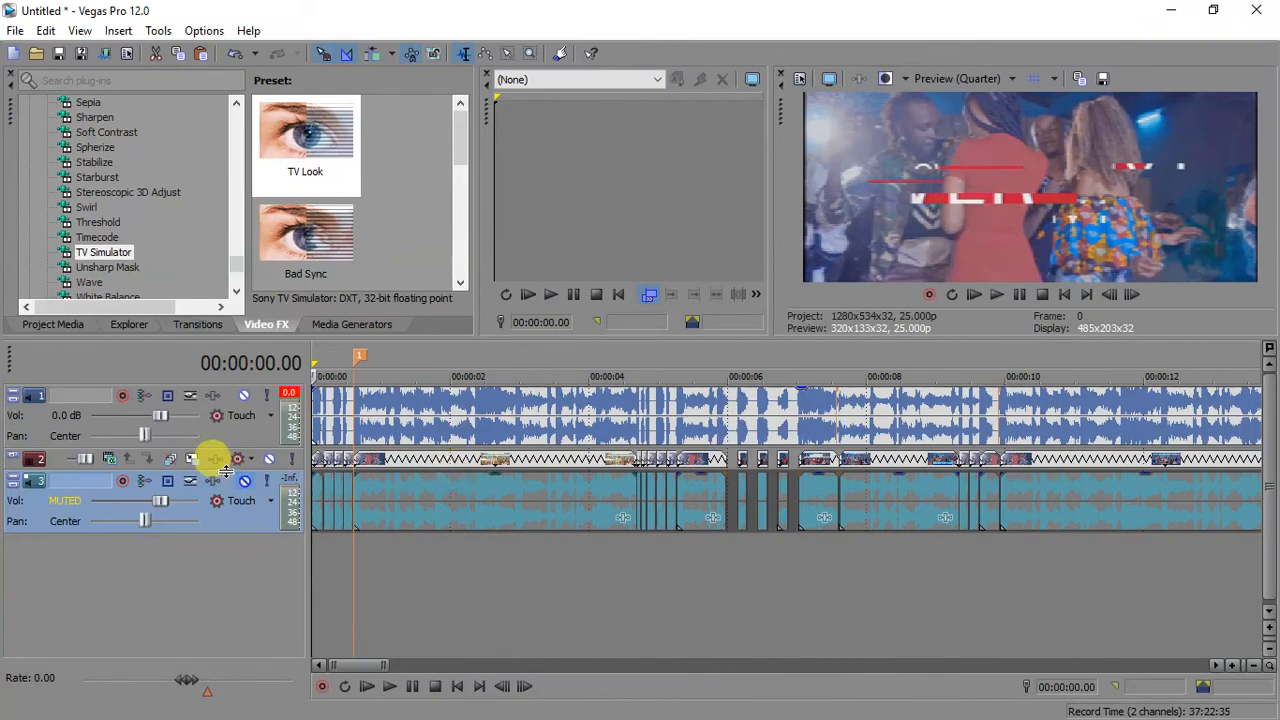
left_click(14, 458)
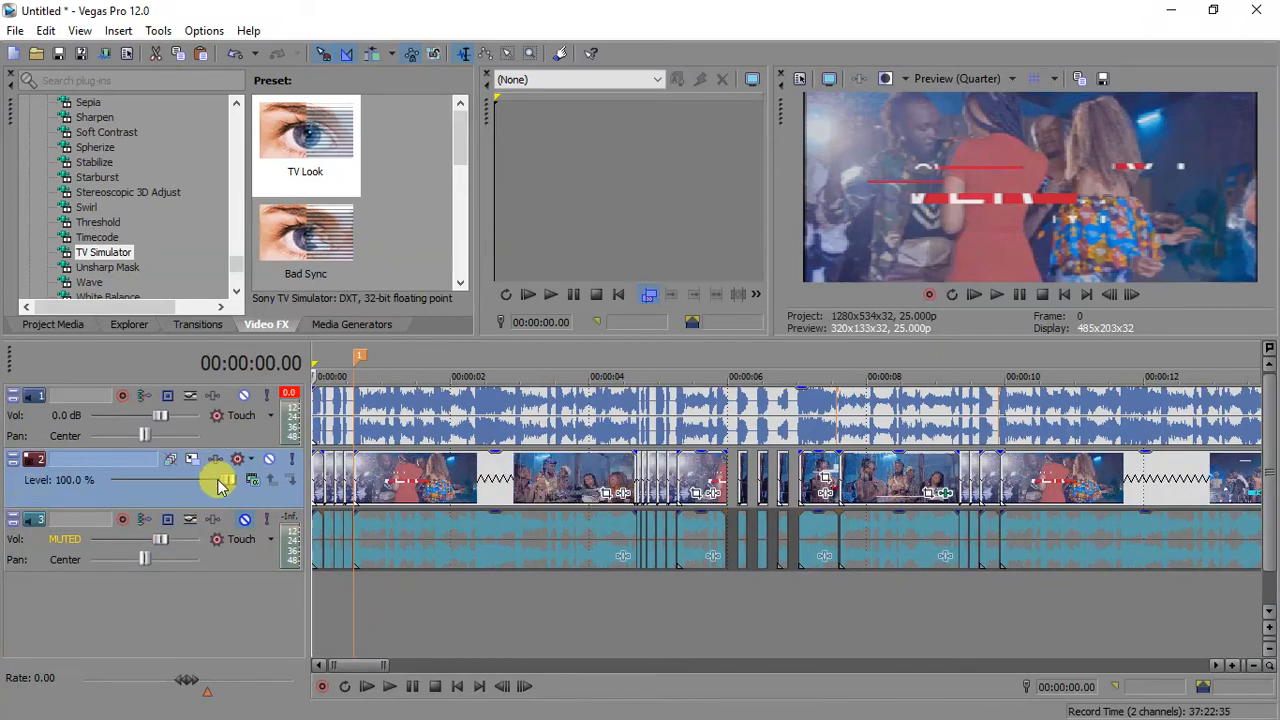
left_click(408, 466)
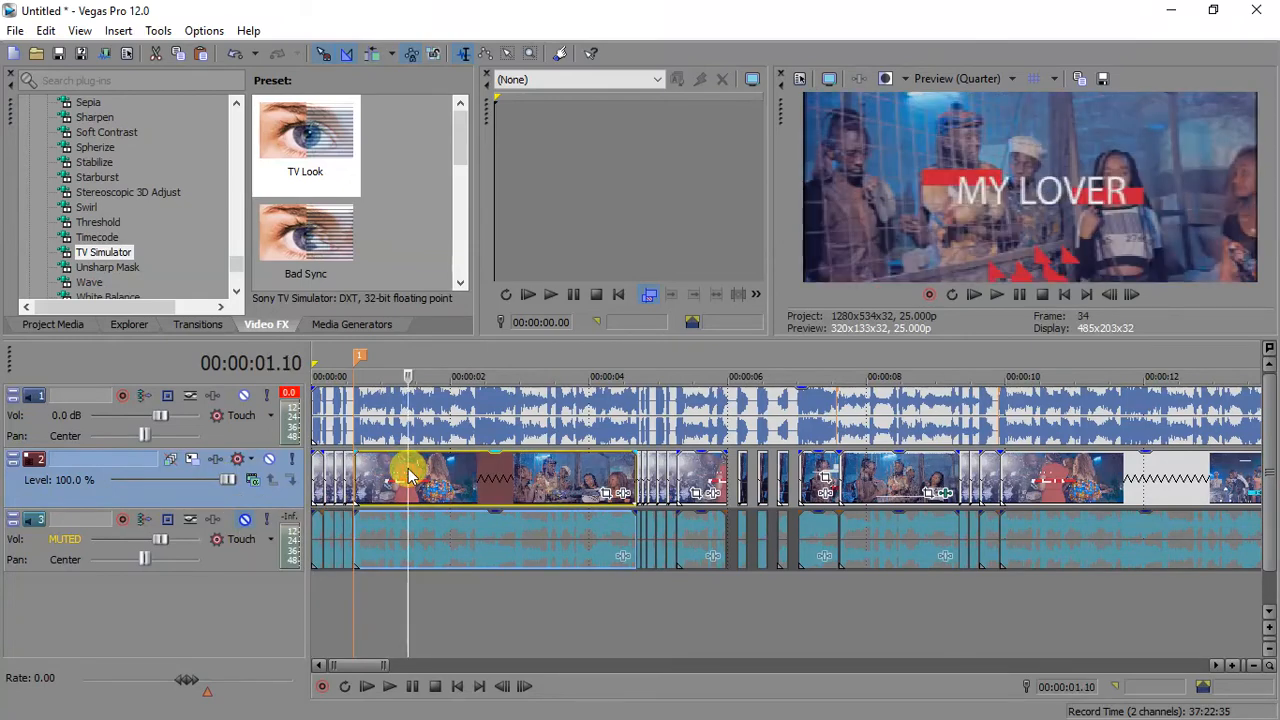
left_click_drag(228, 479, 58, 477)
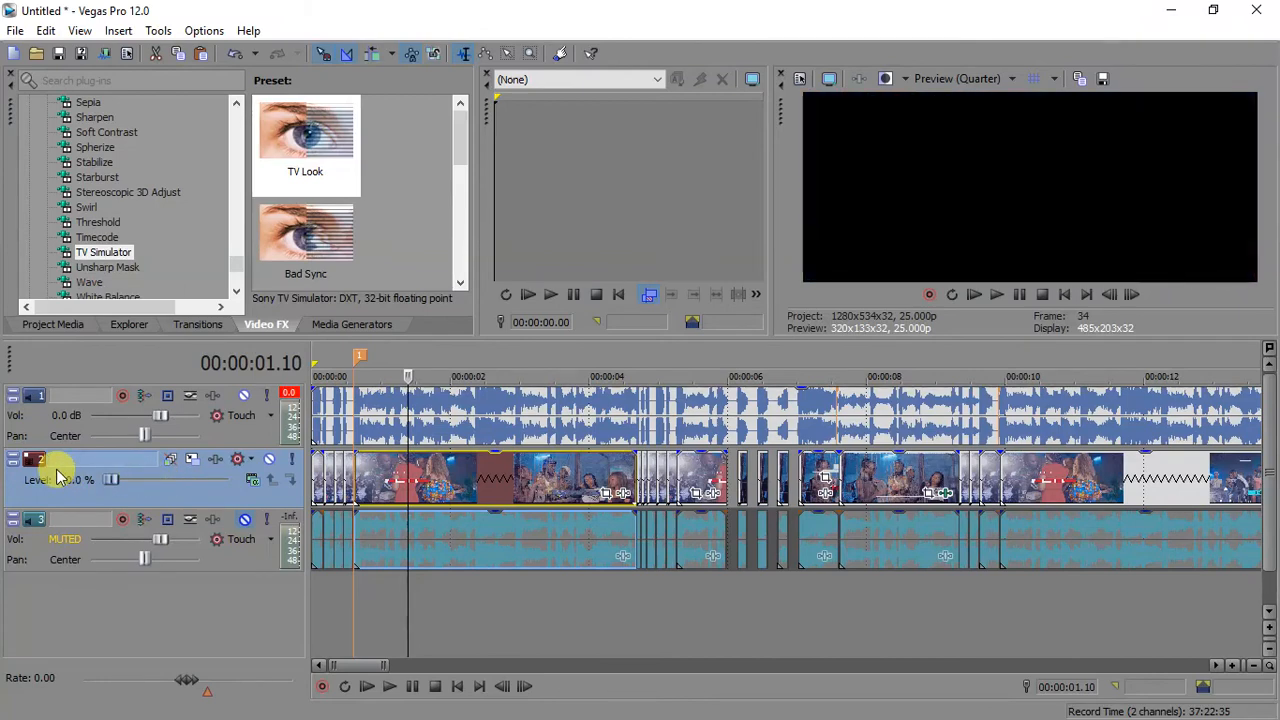
left_click_drag(58, 477, 457, 434)
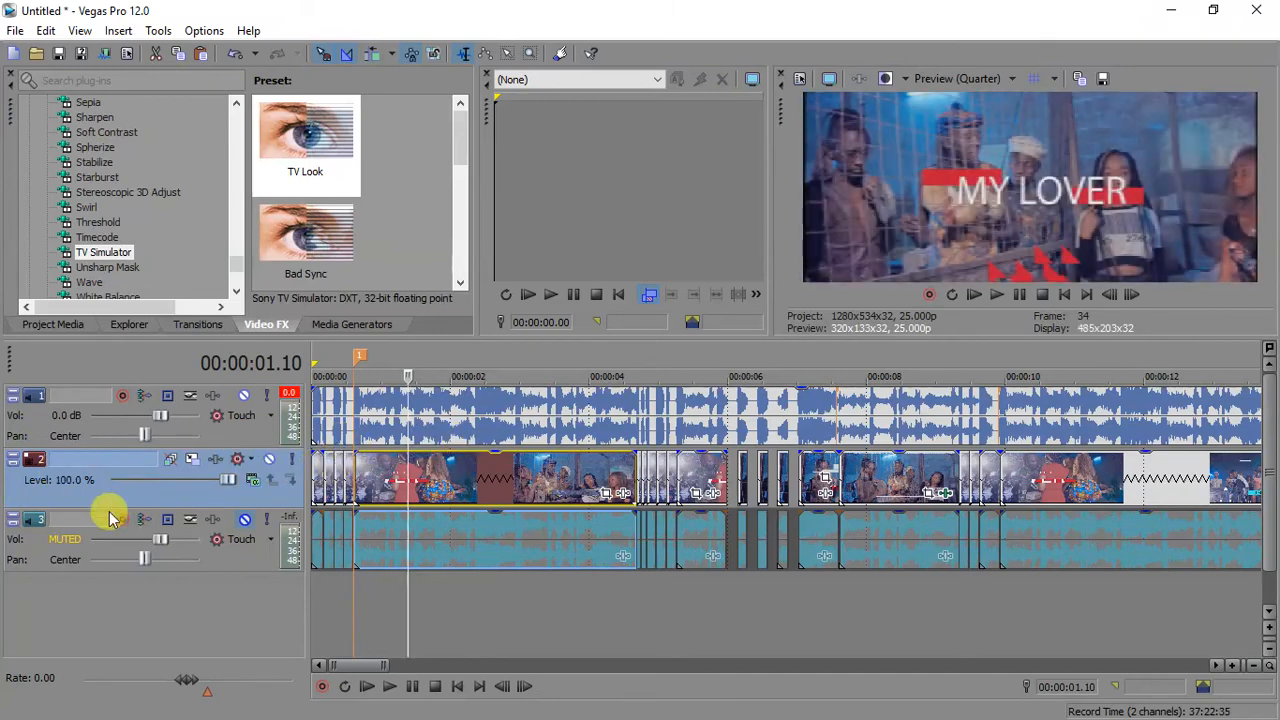
left_click(13, 460)
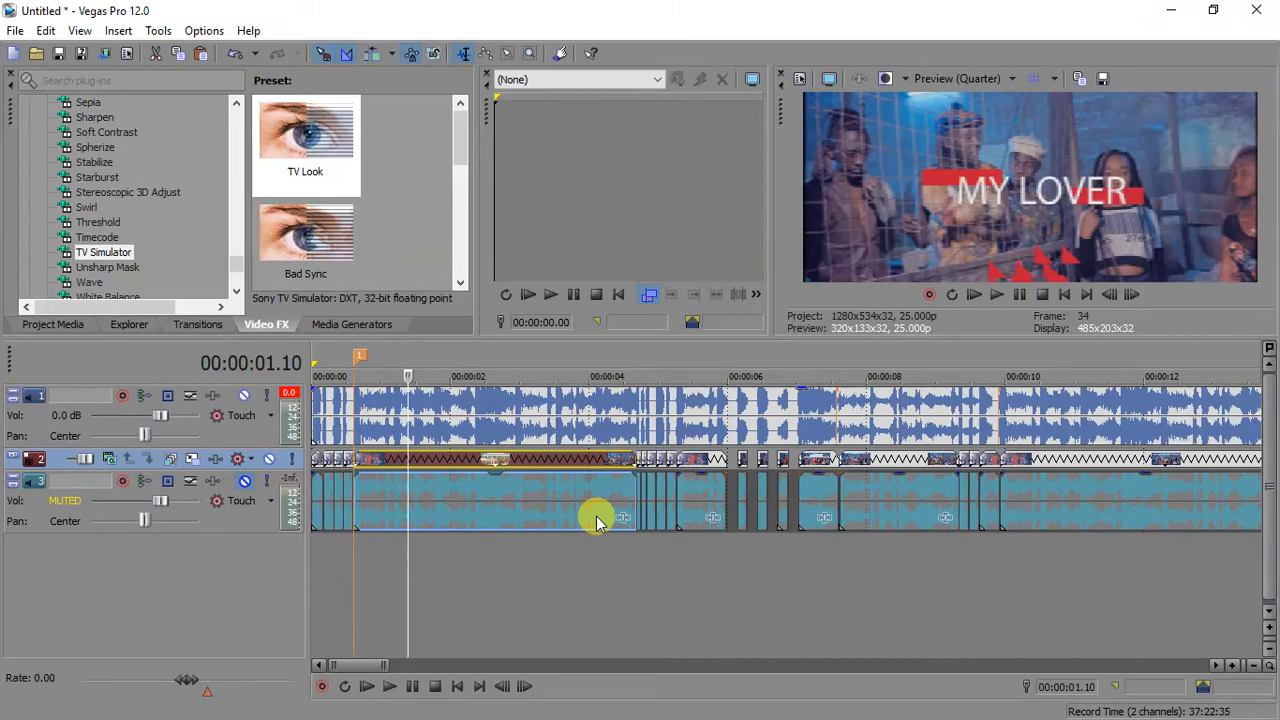
scroll(596, 516, "down", 2)
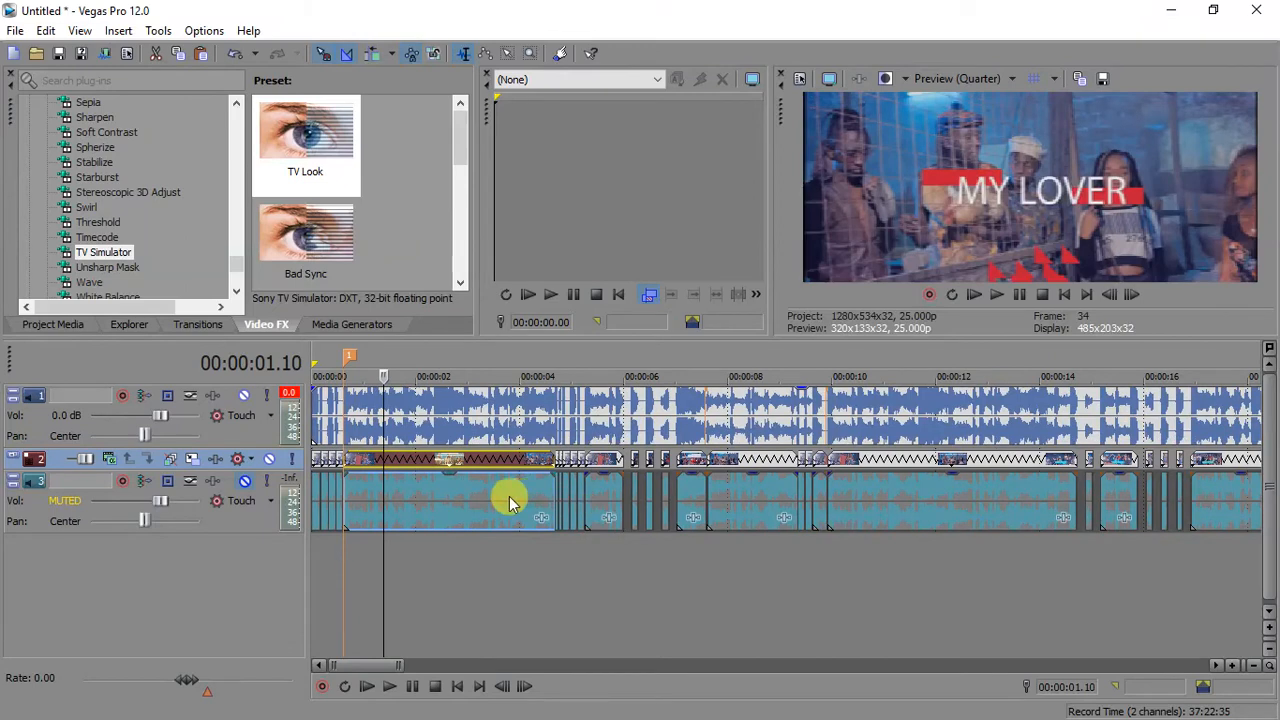
left_click(435, 499)
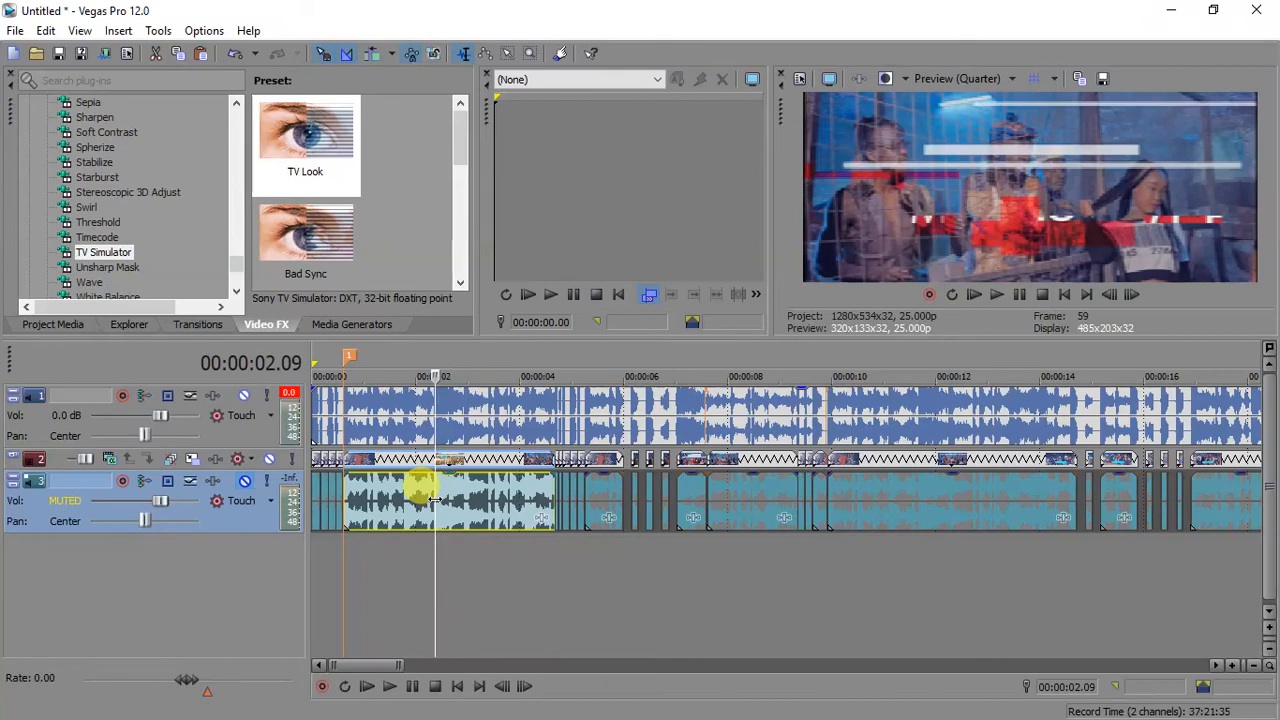
key("ctrl+a")
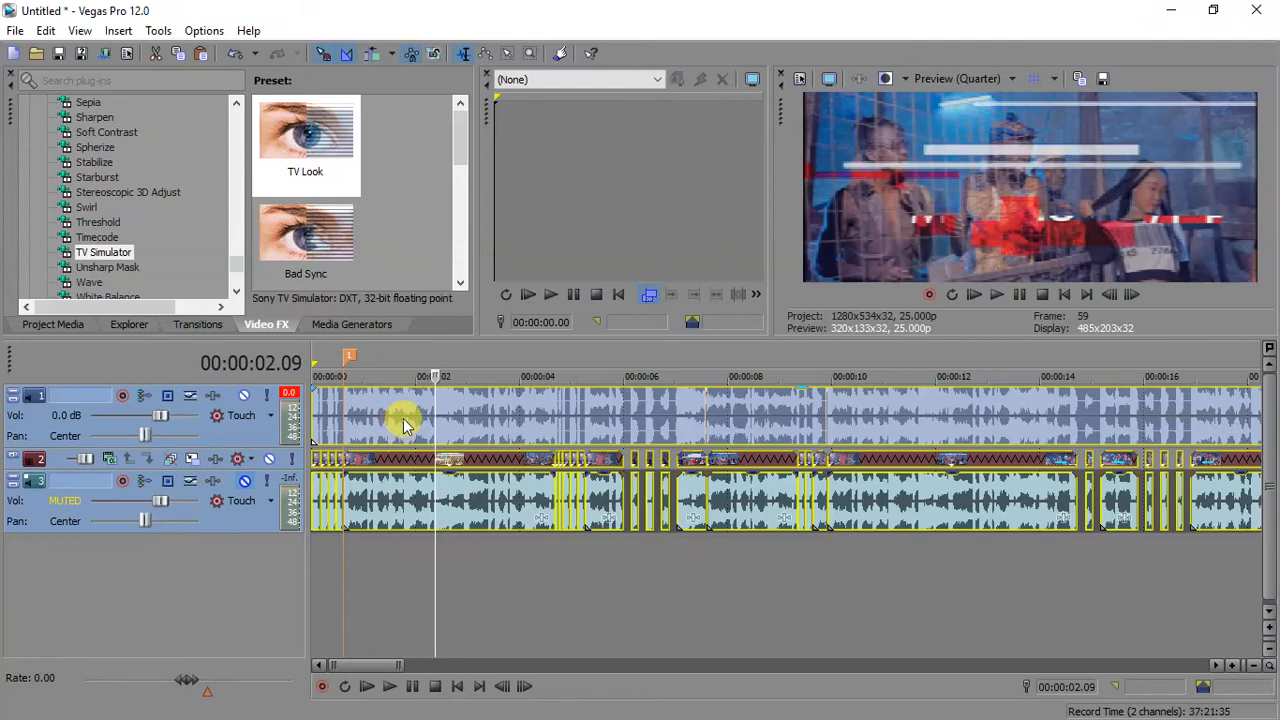
left_click(404, 425, "ctrl")
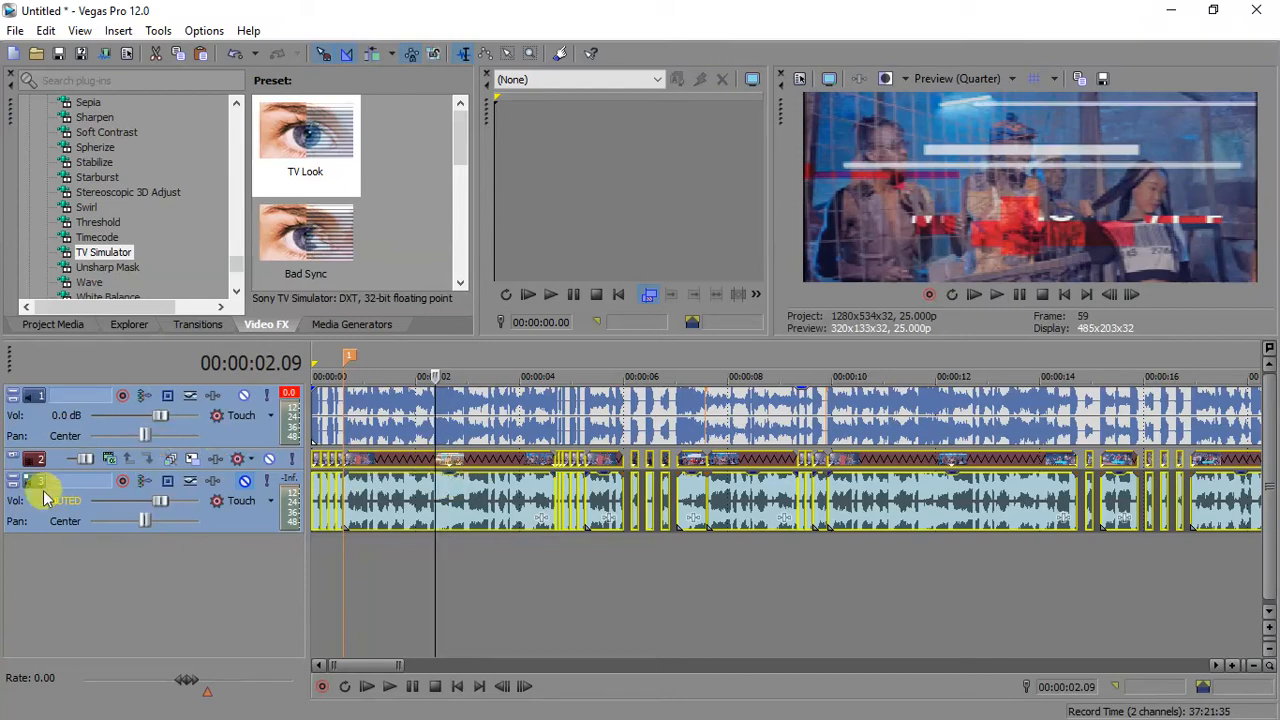
left_click(34, 425)
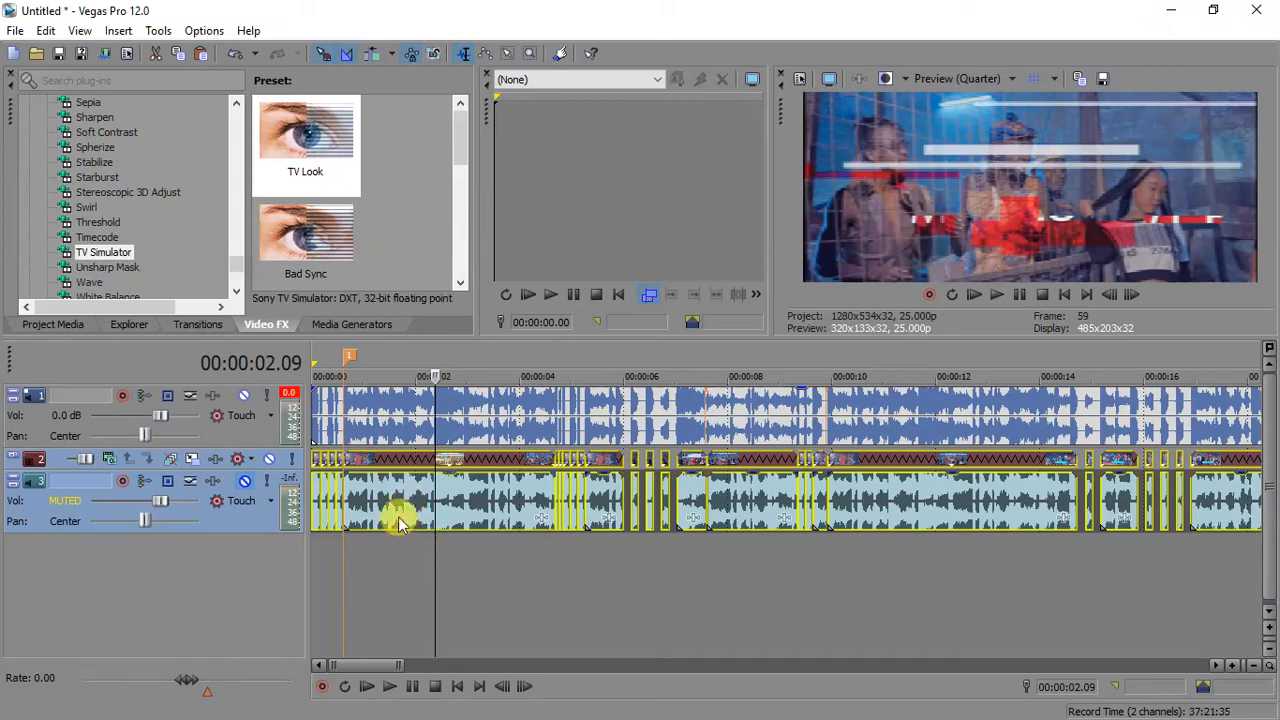
left_click(452, 588)
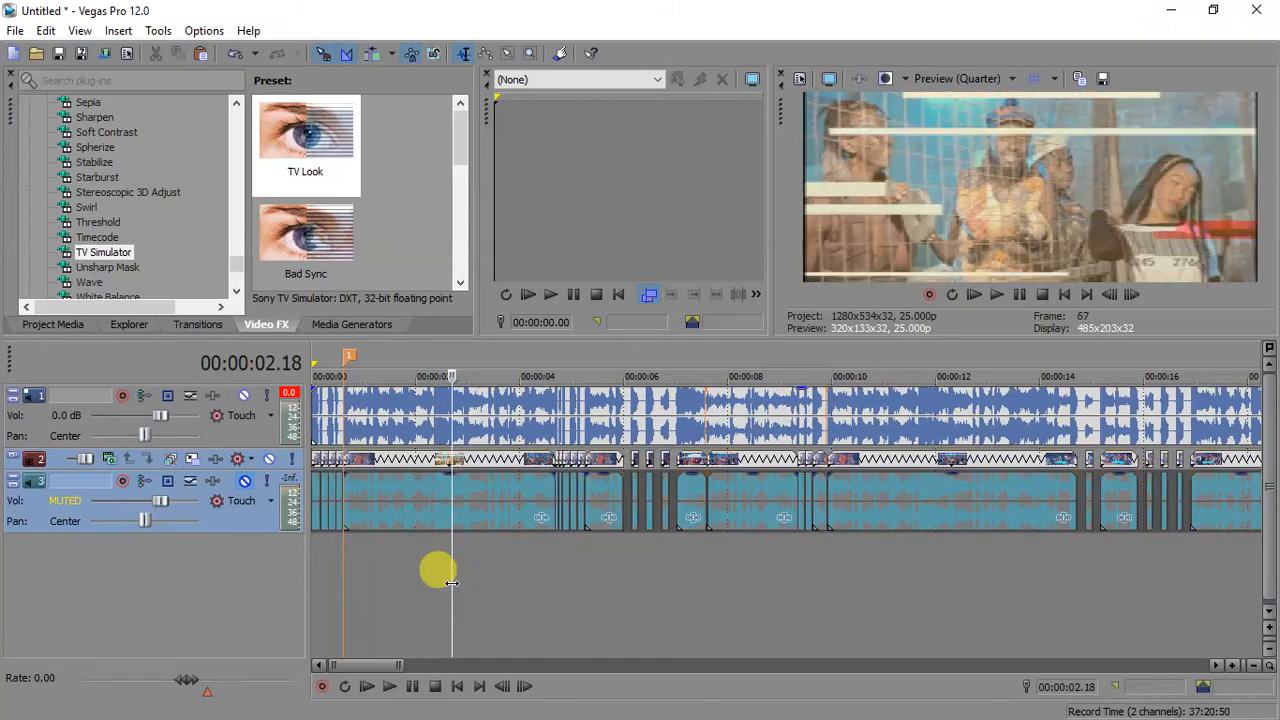
left_click(318, 498)
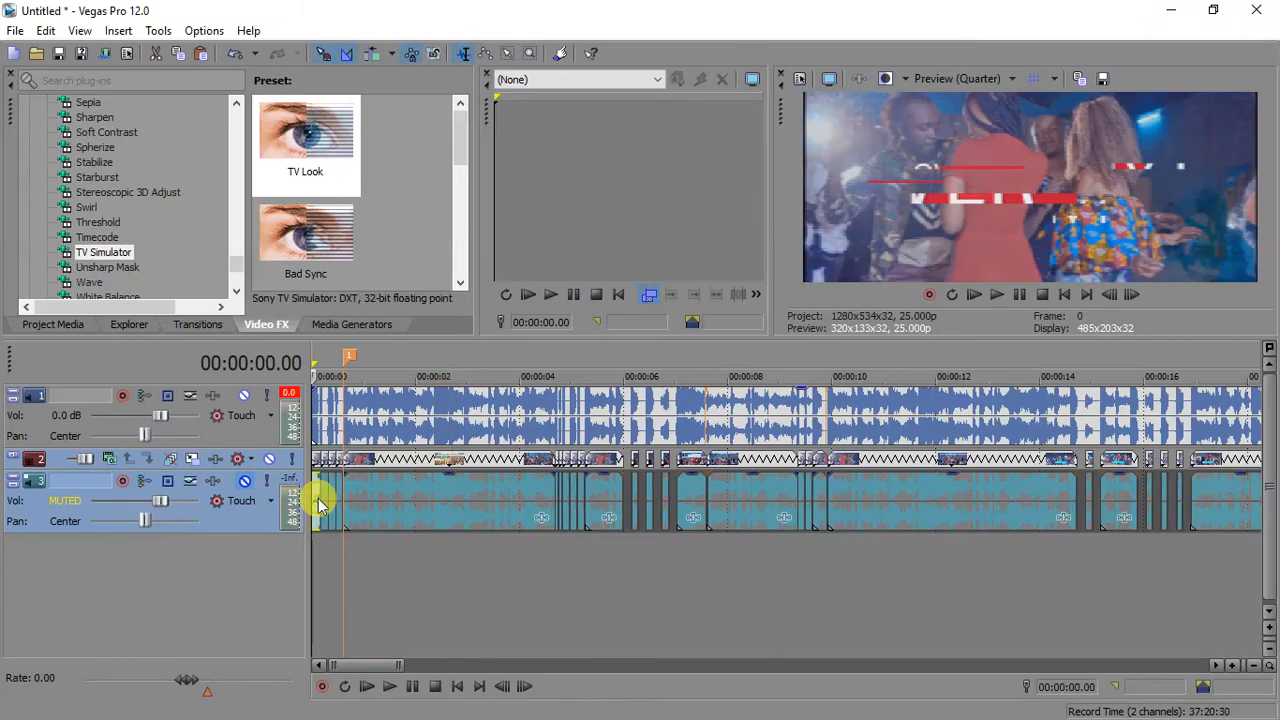
scroll(318, 498, "down", 1)
scroll(318, 498, "down", 4)
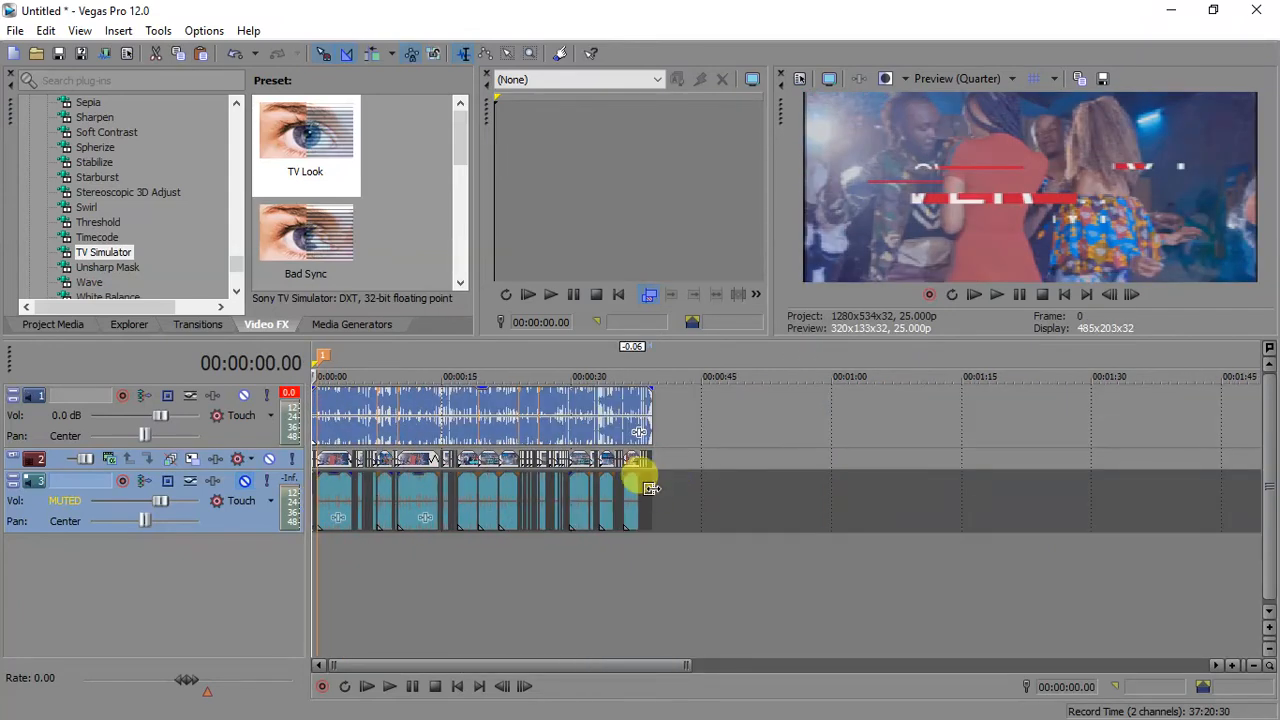
left_click(651, 488, "shift")
scroll(651, 488, "up", 8)
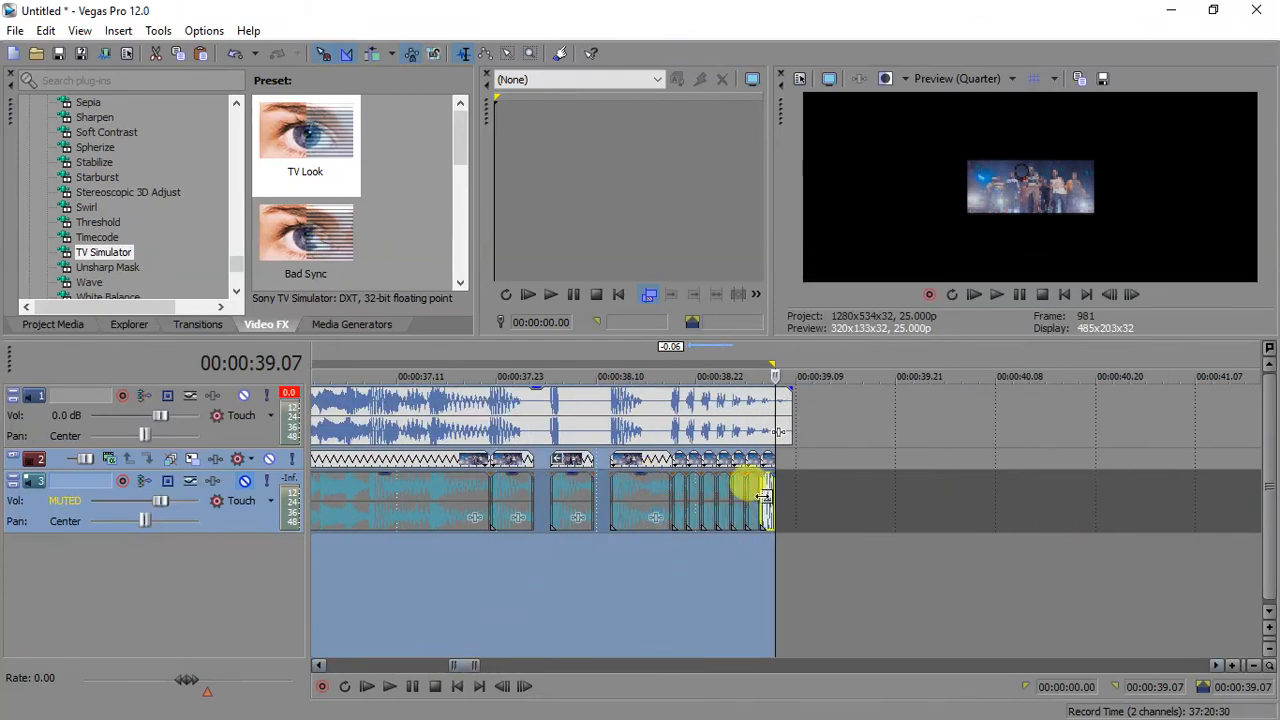
- Delete the muted track's audio clips from the long clip at marker 1 through the clip at about 00:00:38.17
left_click(648, 497)
left_click_drag(470, 665, 306, 646)
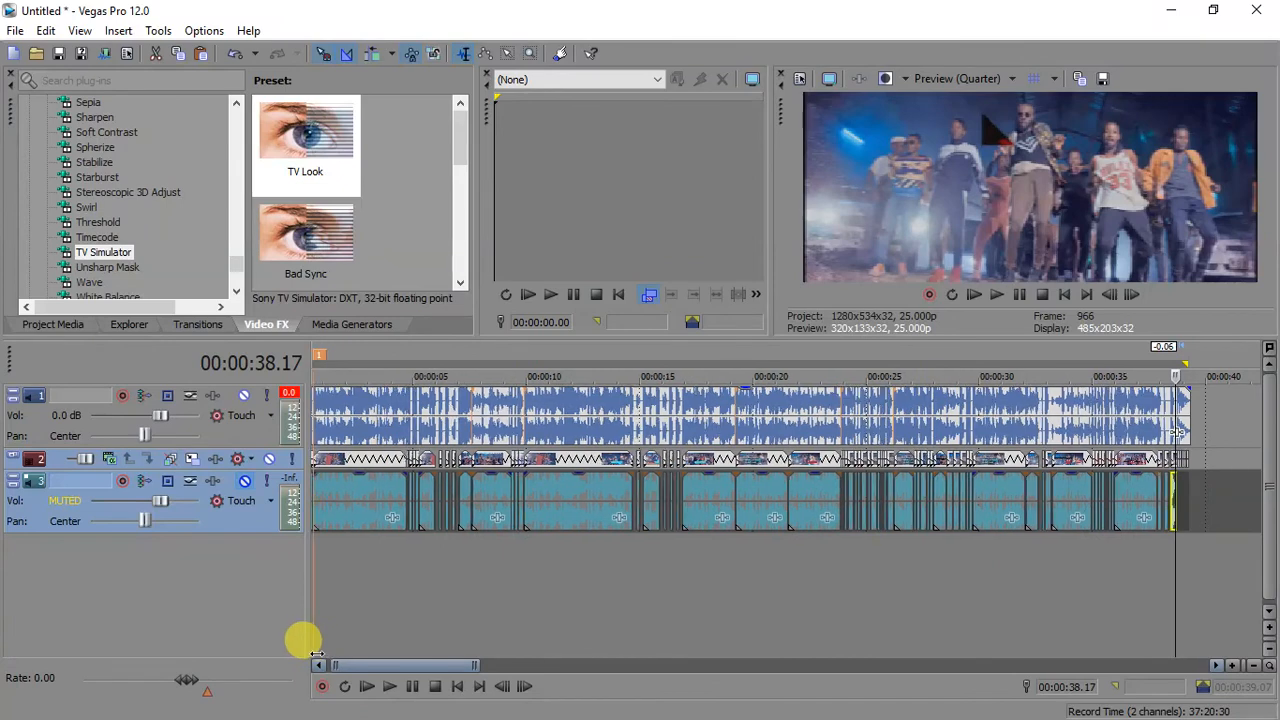
left_click(366, 519, "shift")
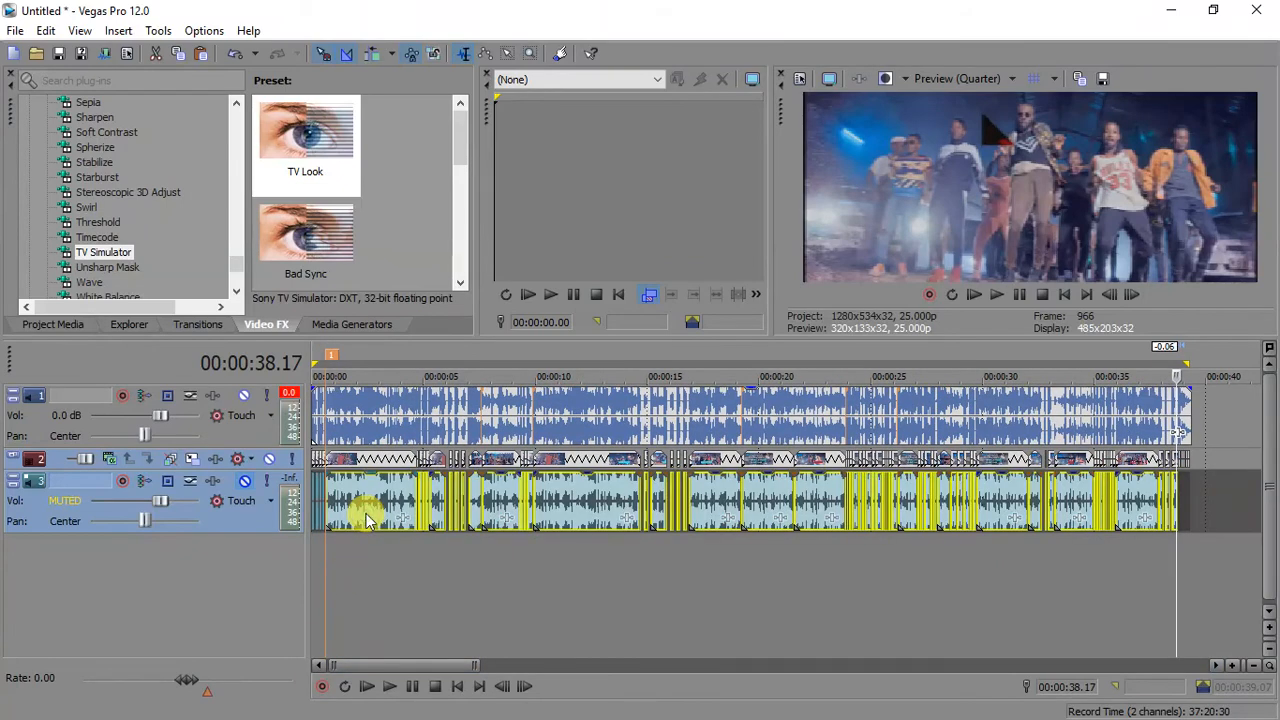
left_click_drag(368, 519, 506, 519)
left_click_drag(787, 519, 568, 517)
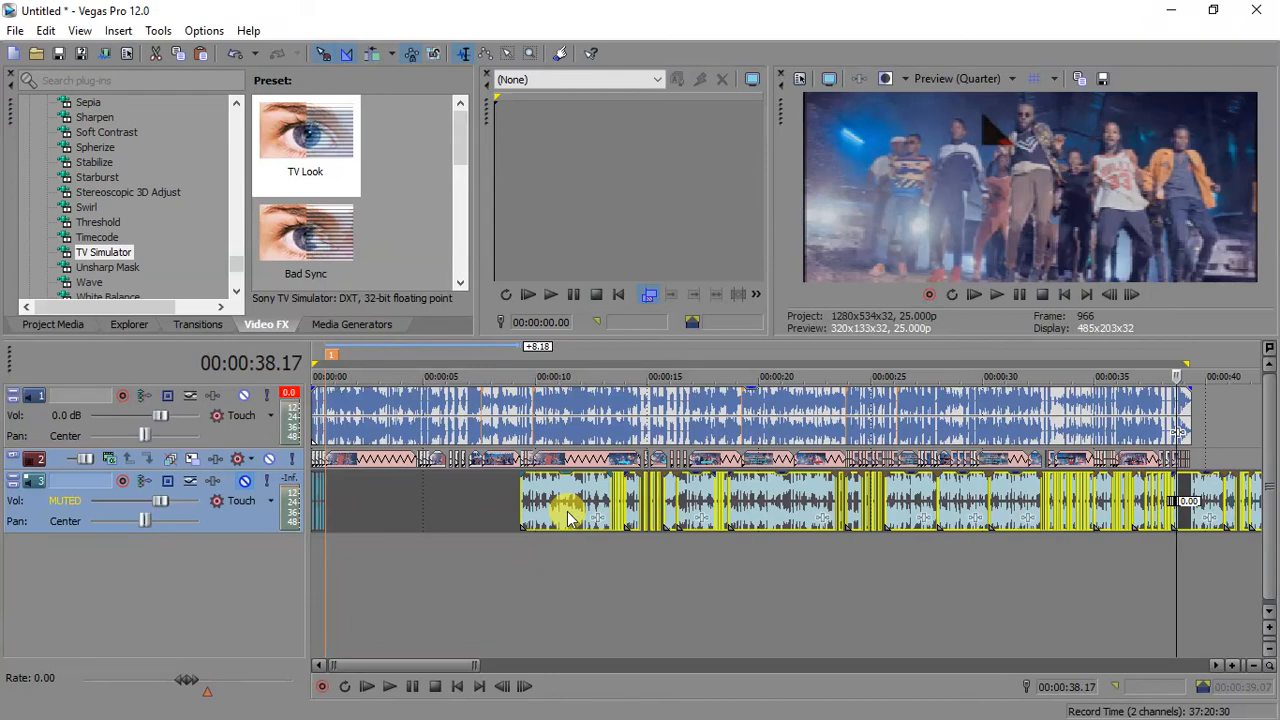
key("Delete")
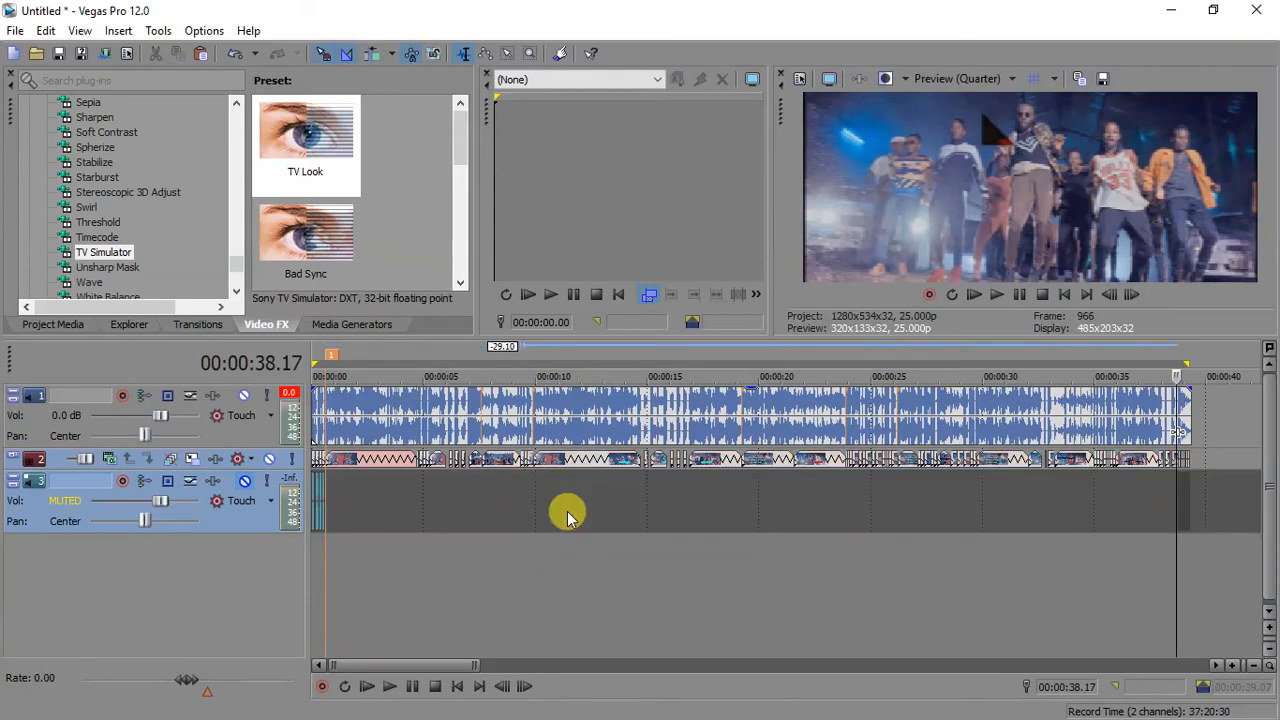
- Delete the muted audio track beneath the video track, including its remaining clips near 00:00:38.23
left_click(1183, 513)
scroll(1183, 513, "up", 3)
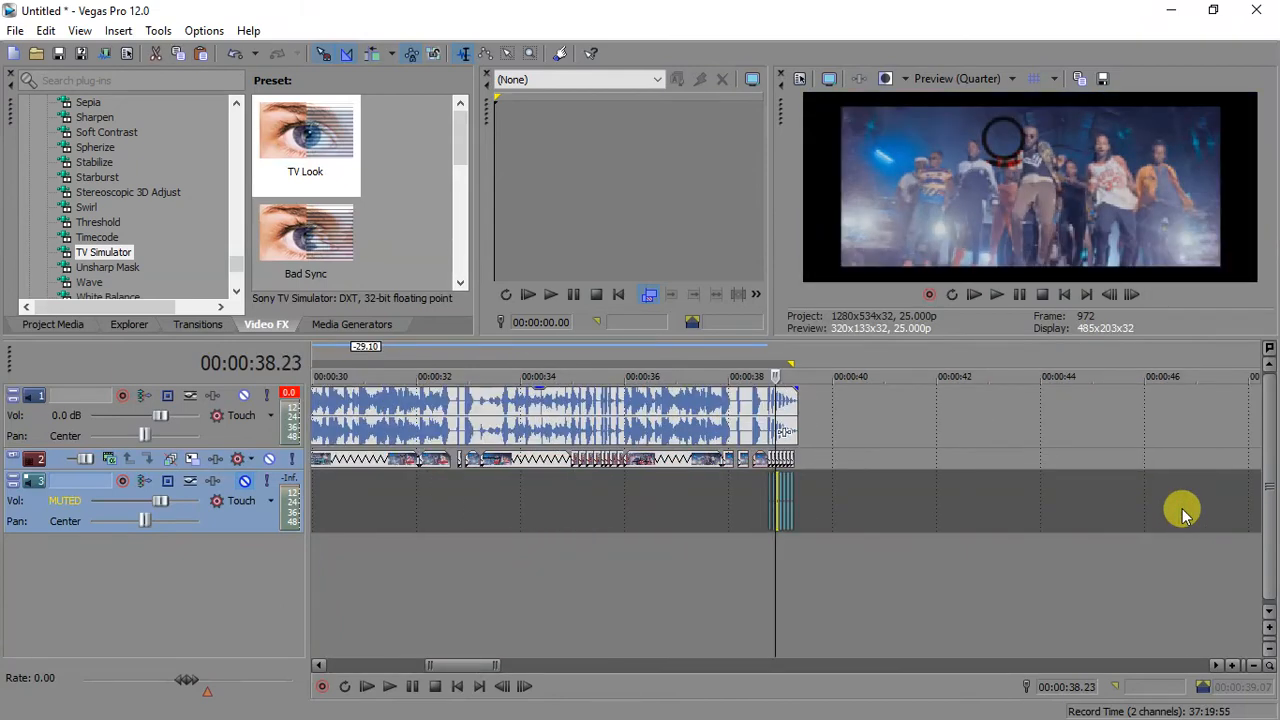
scroll(1183, 513, "up", 2)
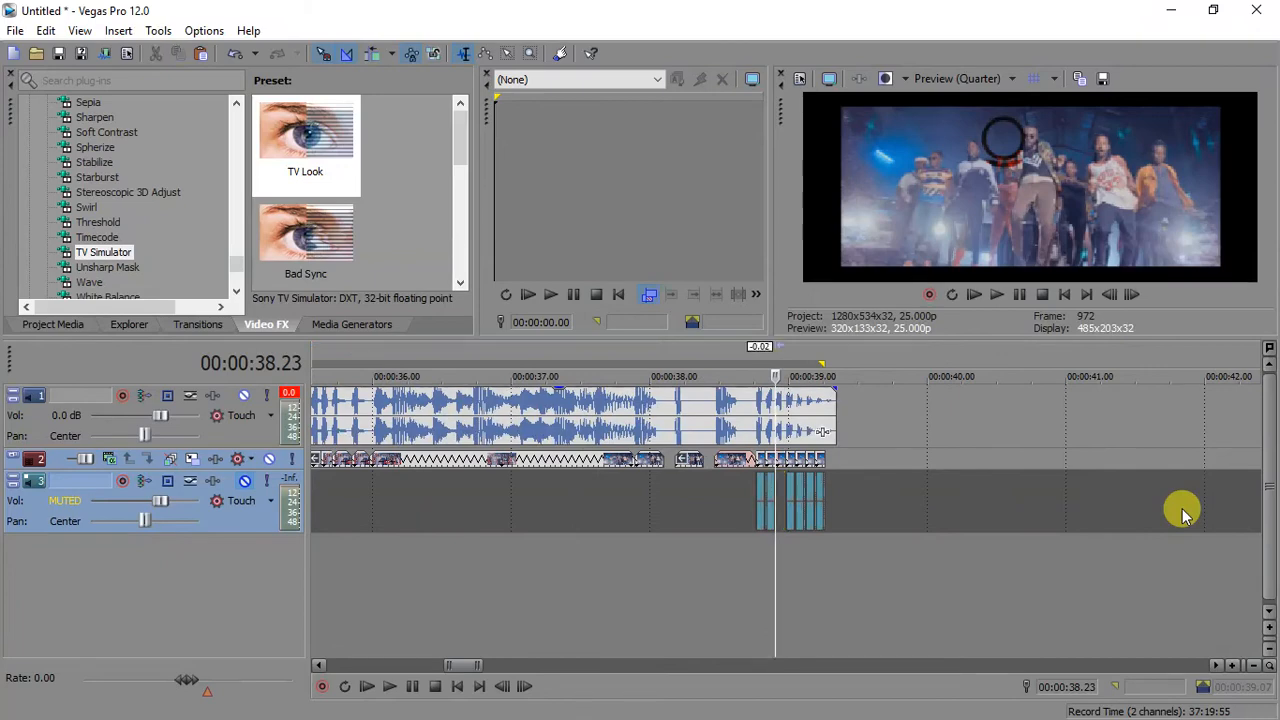
right_click(44, 521)
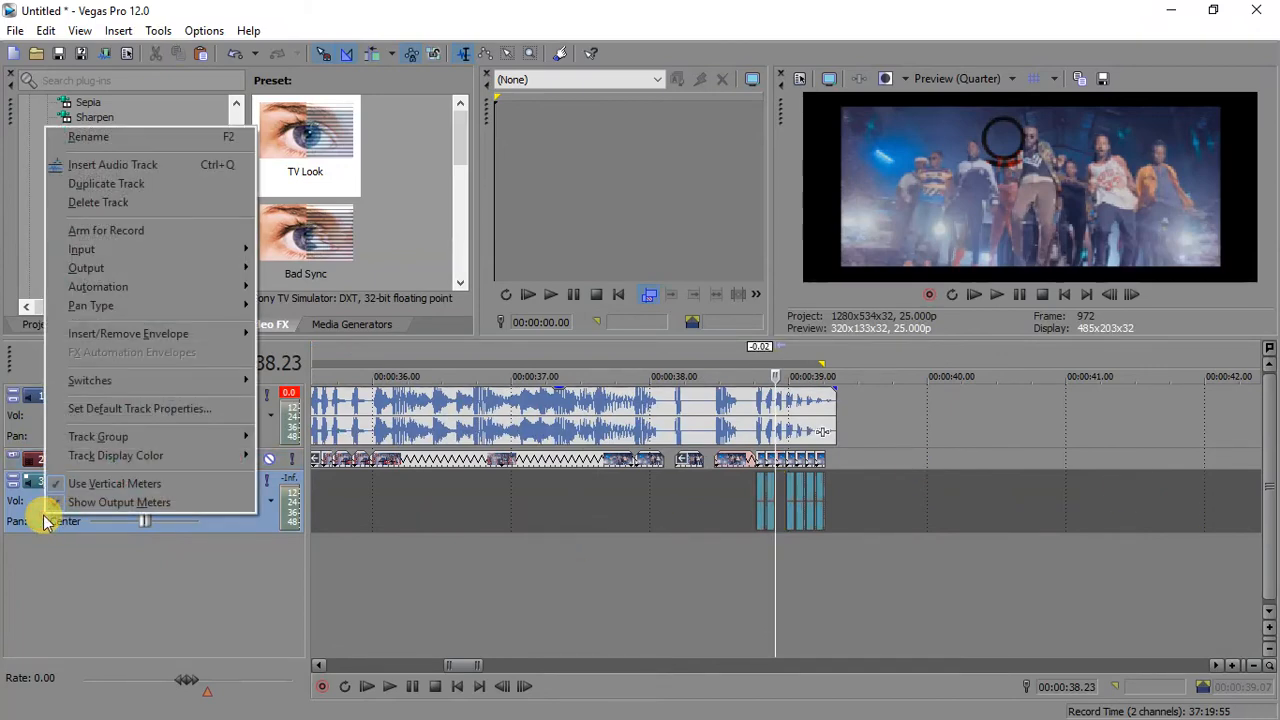
left_click(100, 203)
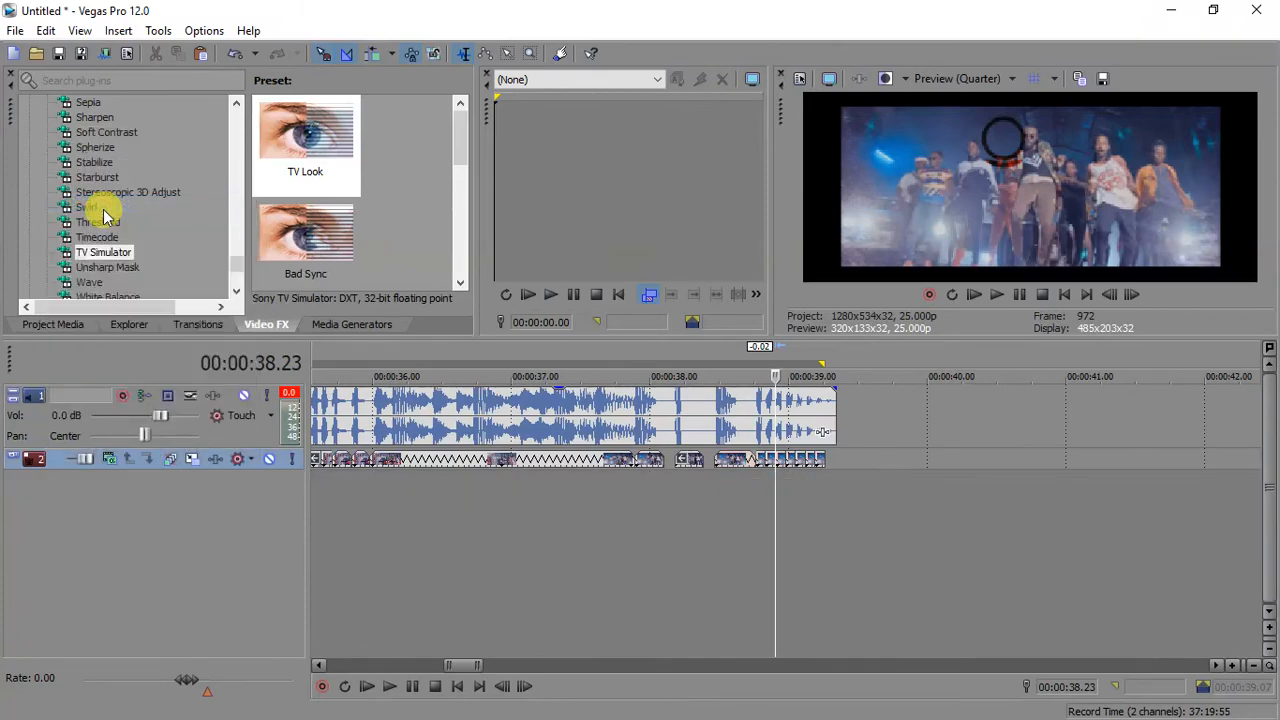
- Make the video preview area taller and return the playhead to the start of the project
left_click_drag(449, 665, 209, 583)
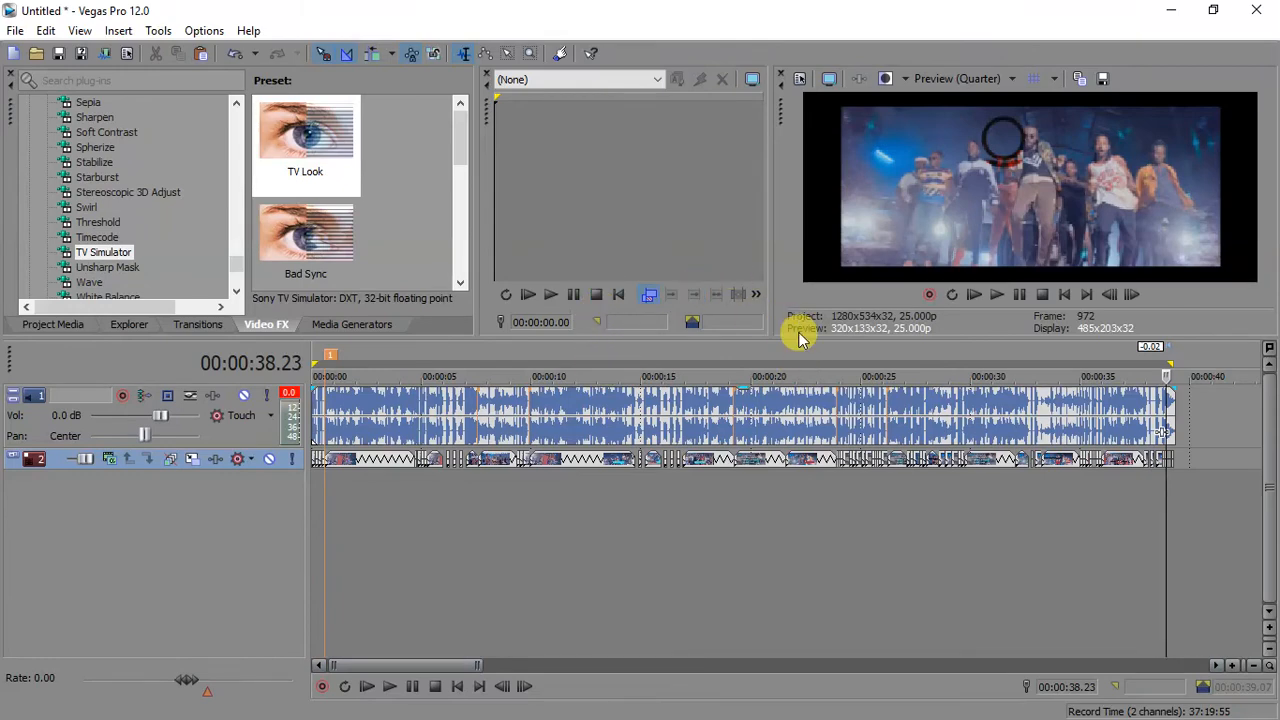
left_click_drag(783, 337, 785, 374)
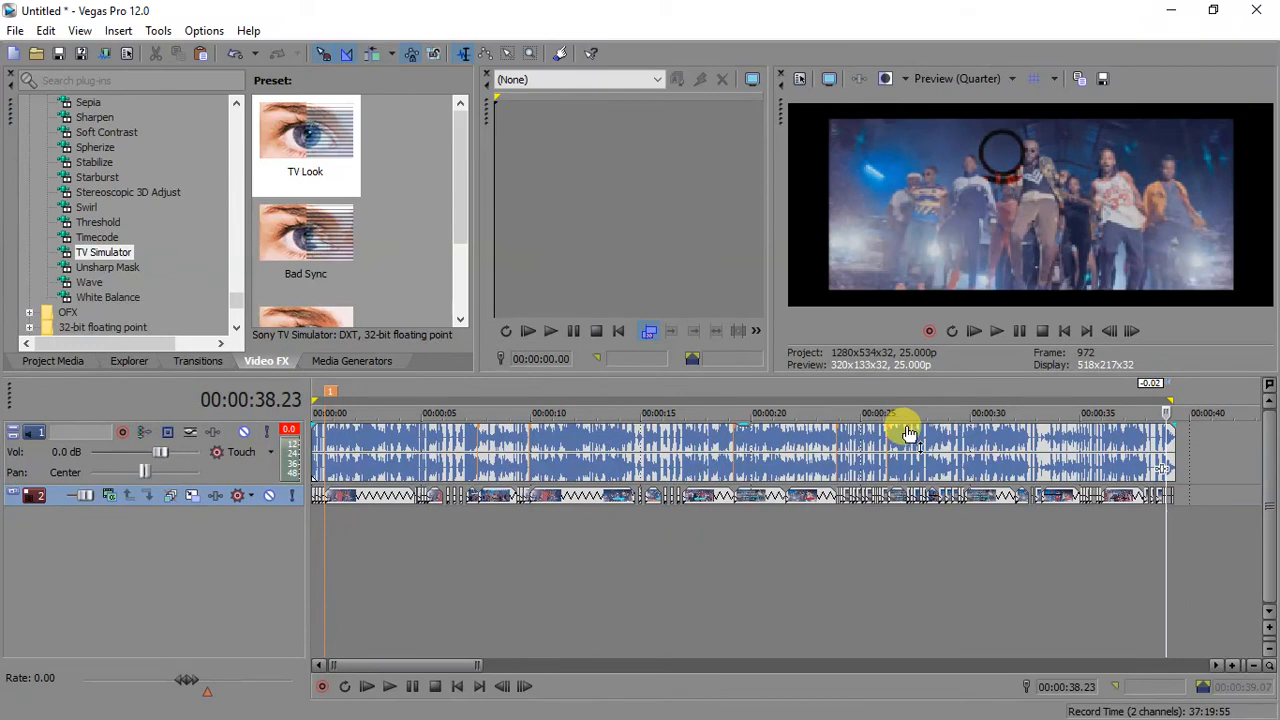
left_click(457, 686)
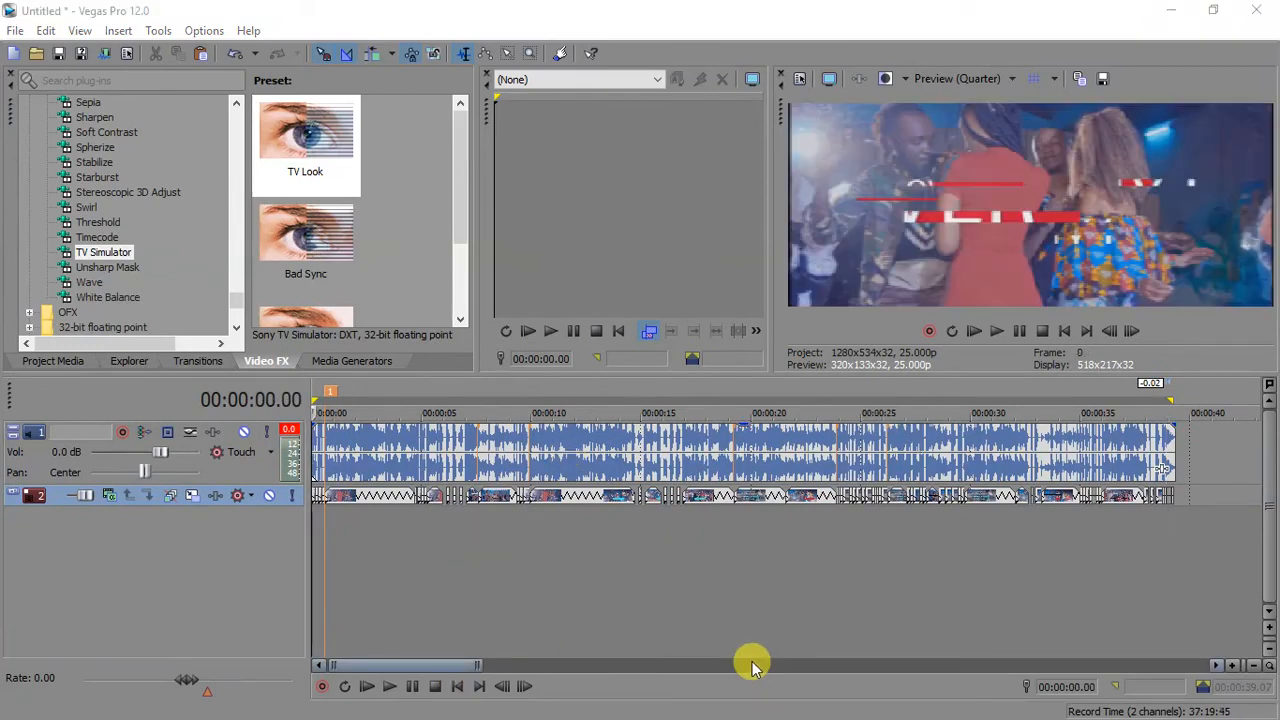
key("super")
left_click(502, 704)
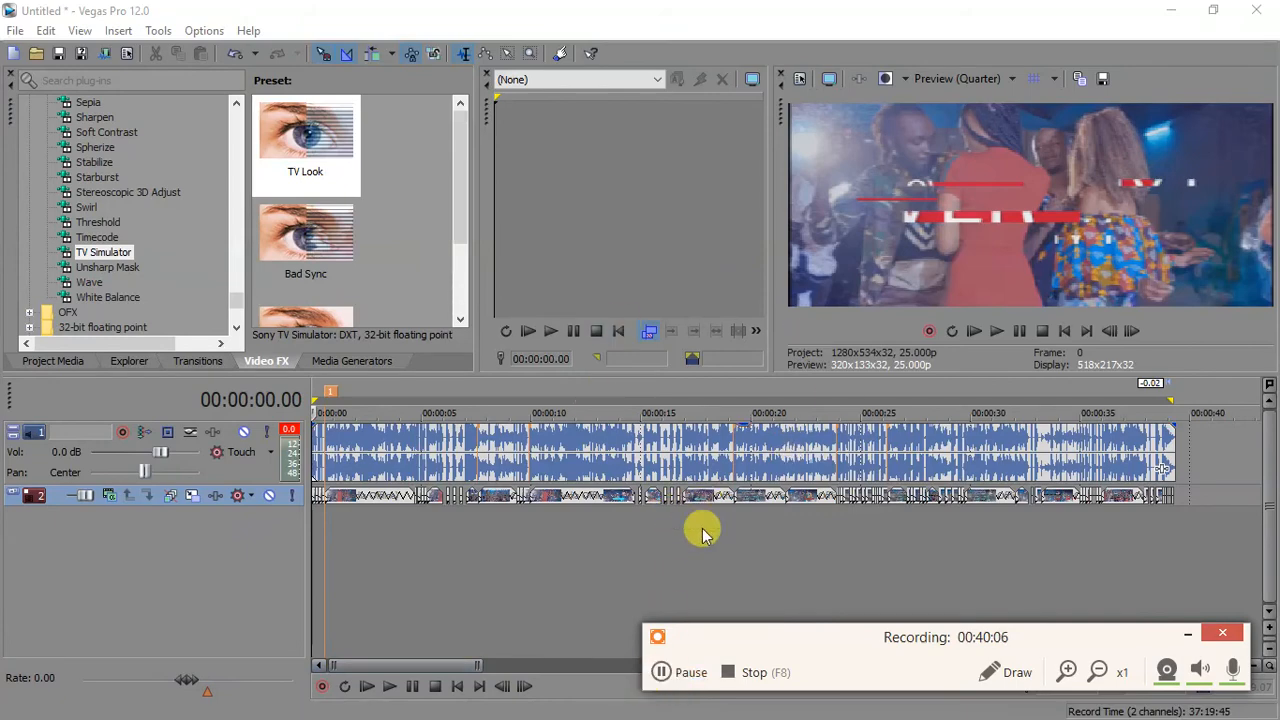
left_click(683, 677)
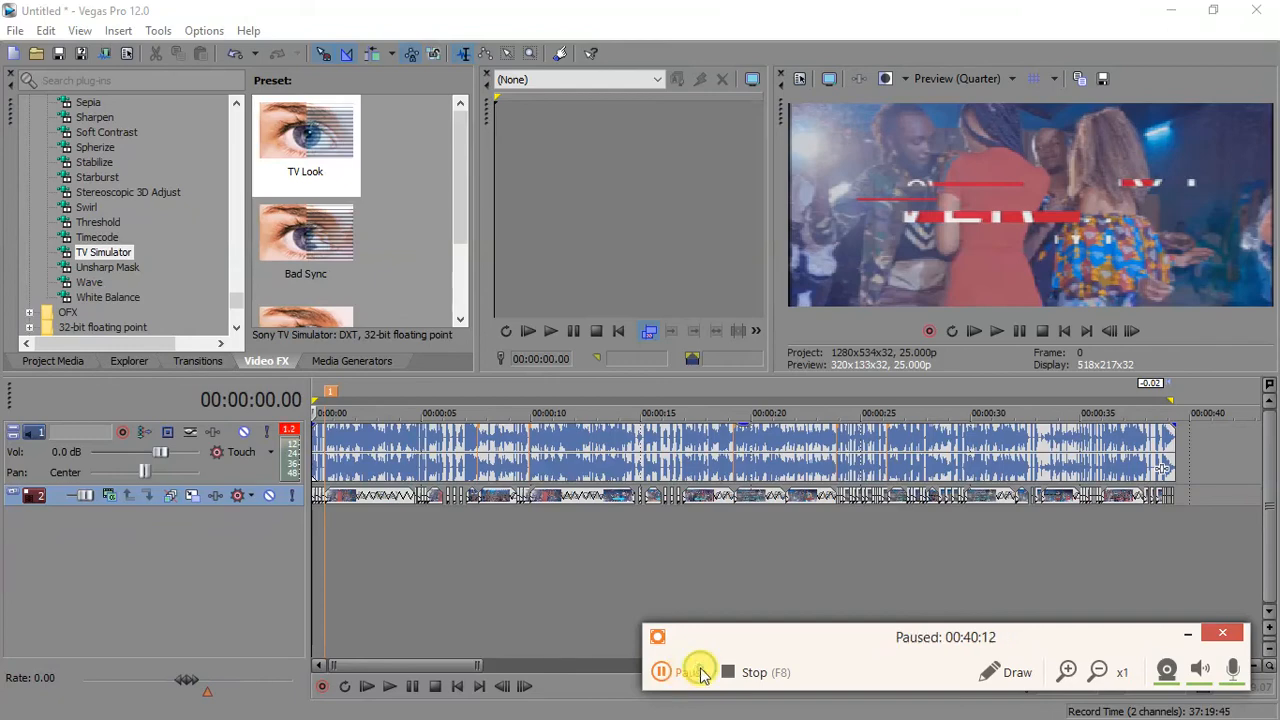
left_click(662, 672)
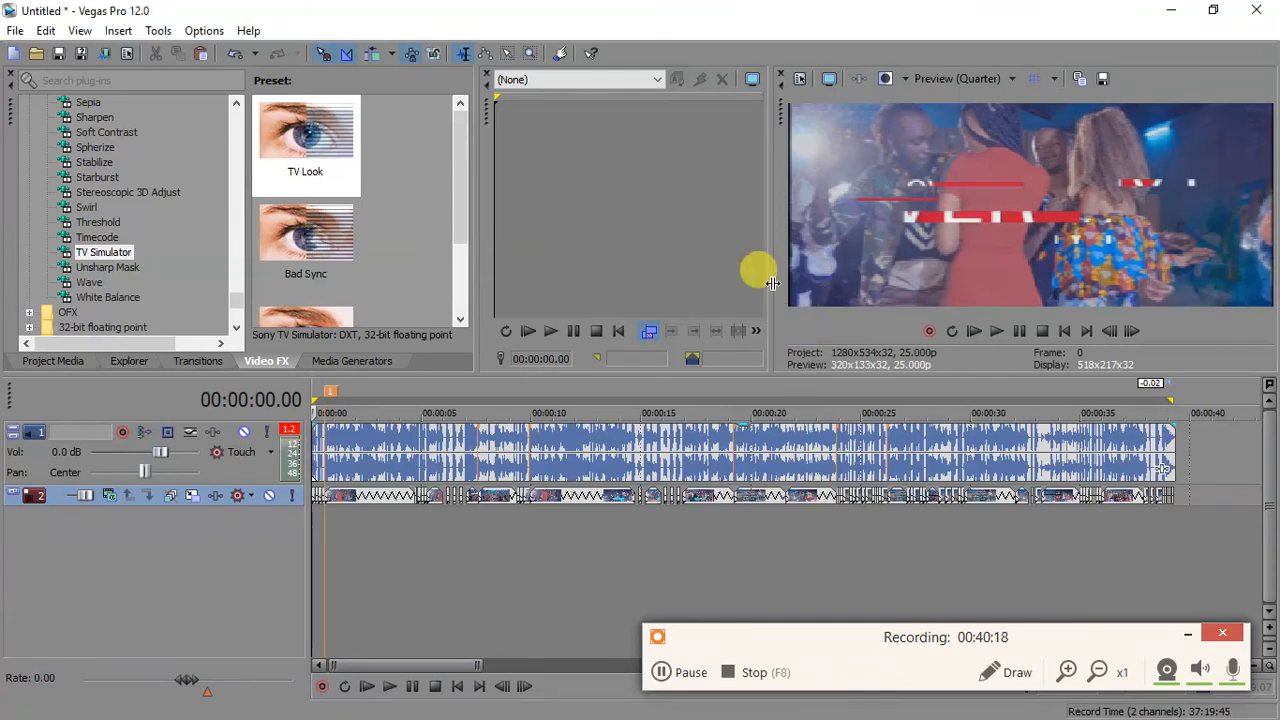
- Widen the video preview by narrowing the trimmer and extend the preview further down toward the timeline
left_click_drag(779, 268, 614, 264)
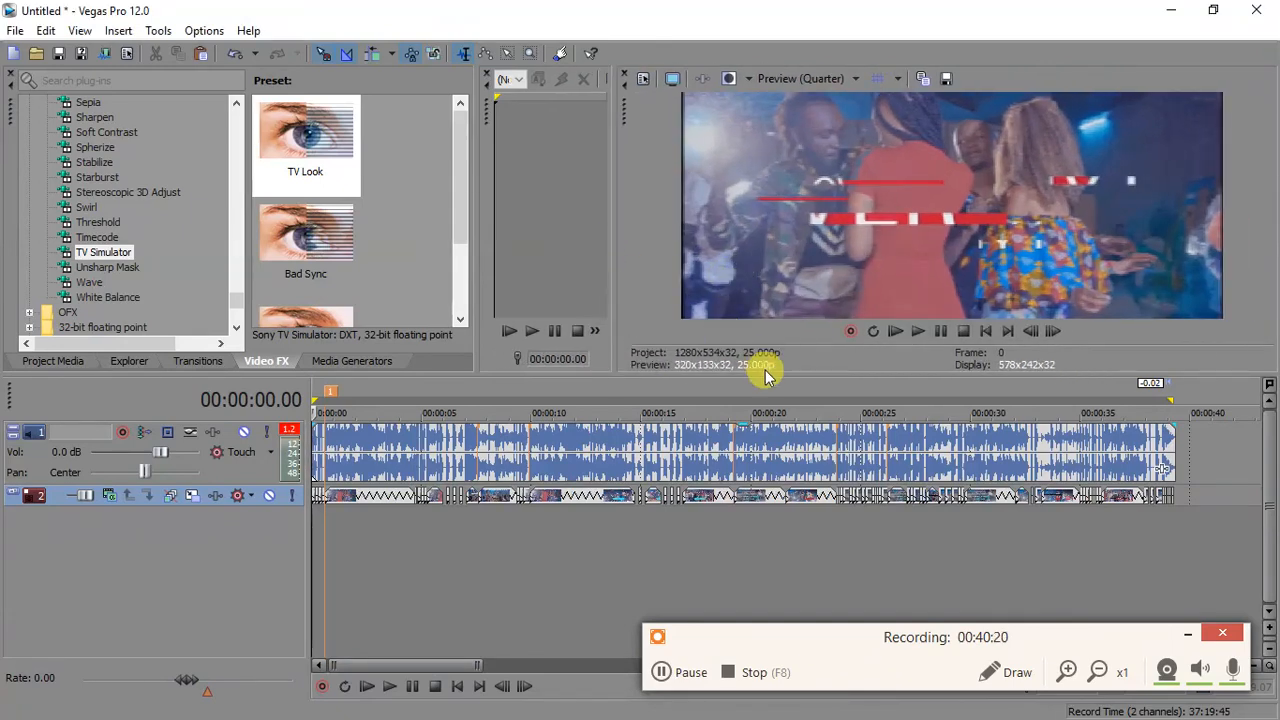
left_click_drag(765, 370, 751, 446)
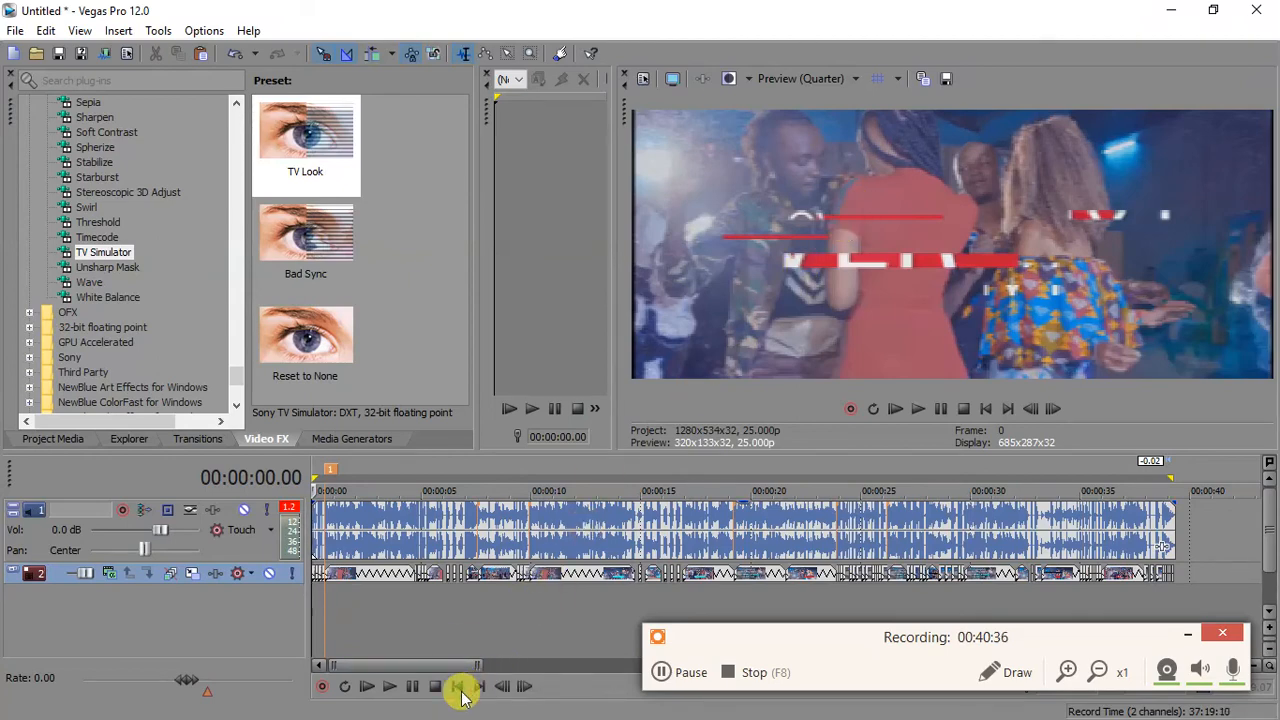
- Play back the whole edit from the start and check the frames at about 00:00:13.17, 00:00:39.09 and 00:00:34.16
key("space")
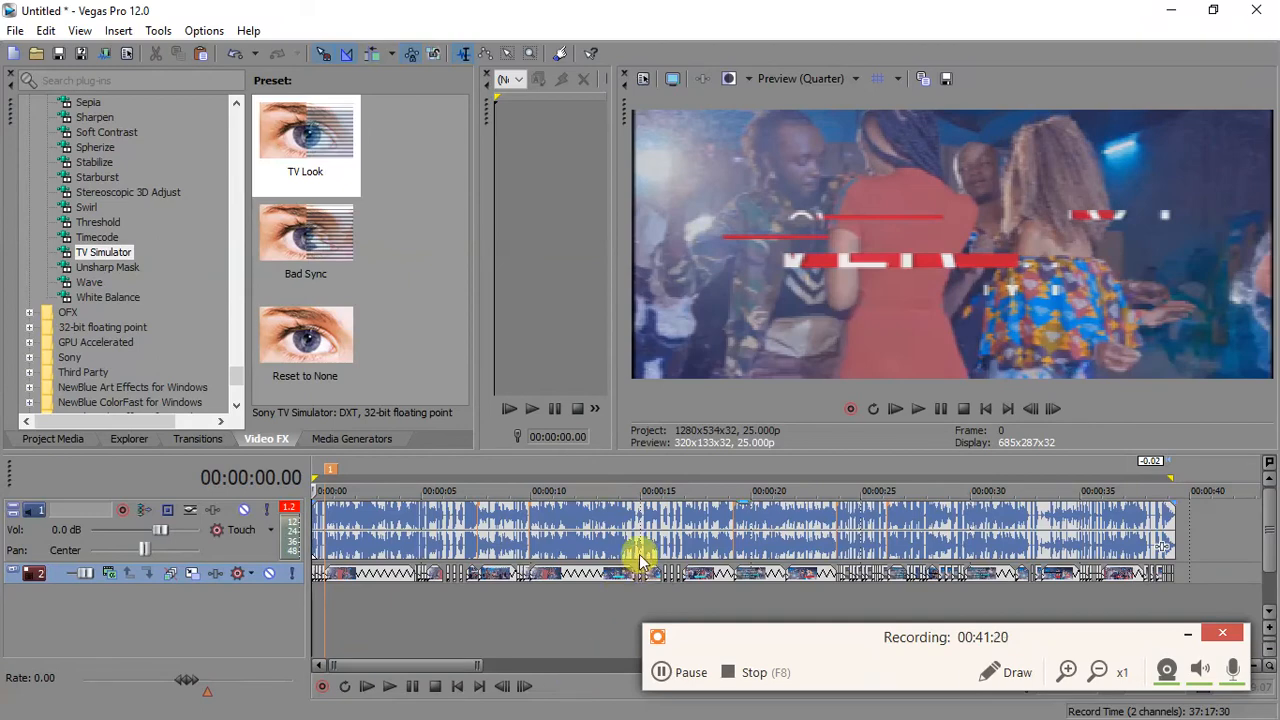
left_click(611, 556)
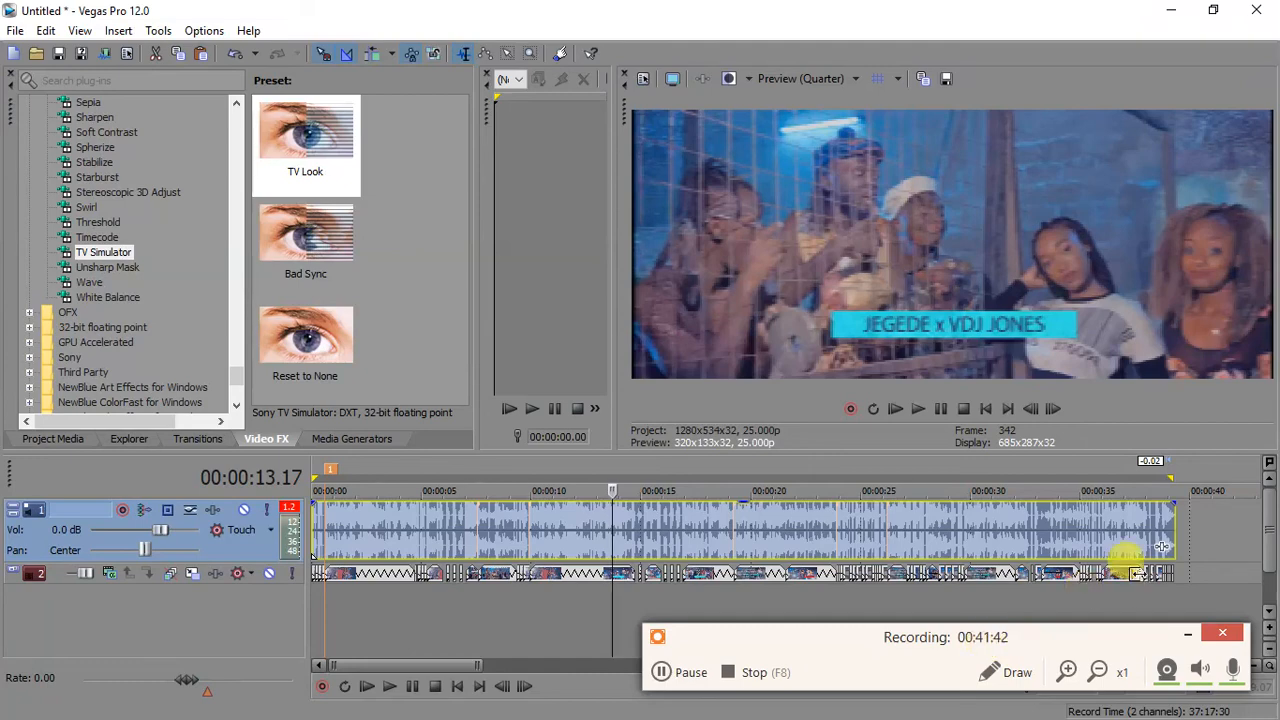
left_click(1165, 537)
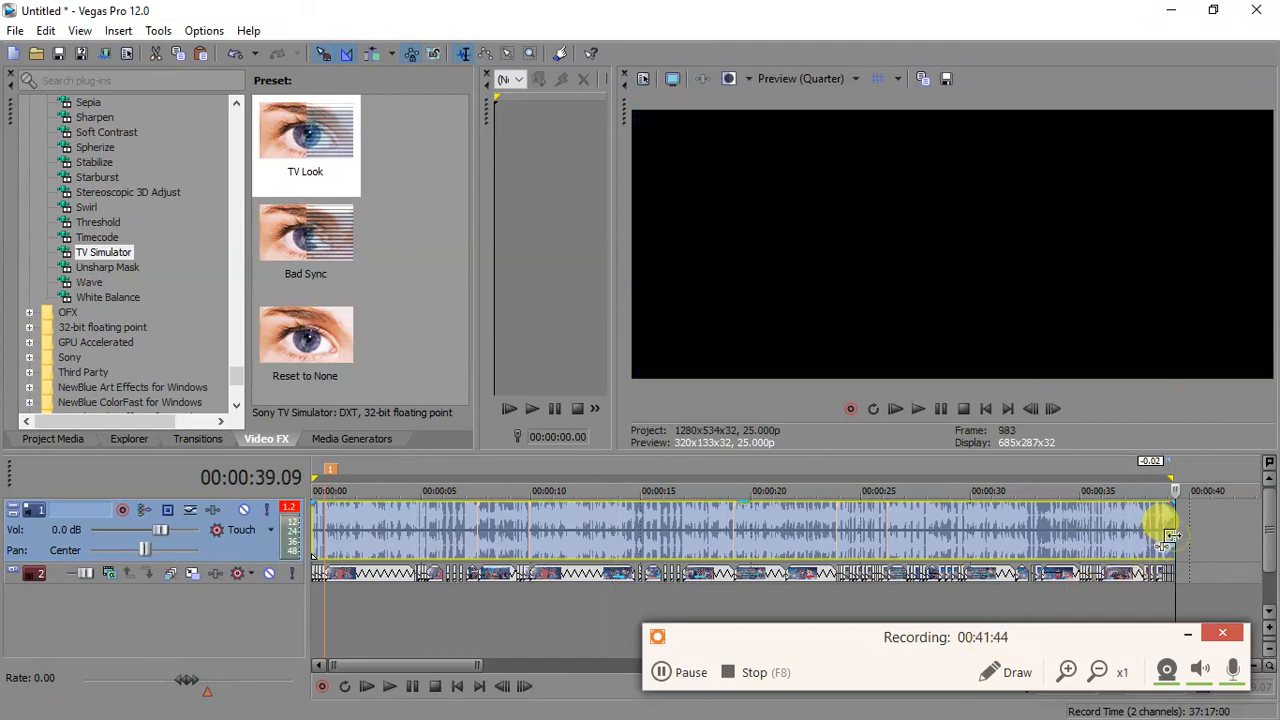
left_click(1073, 533)
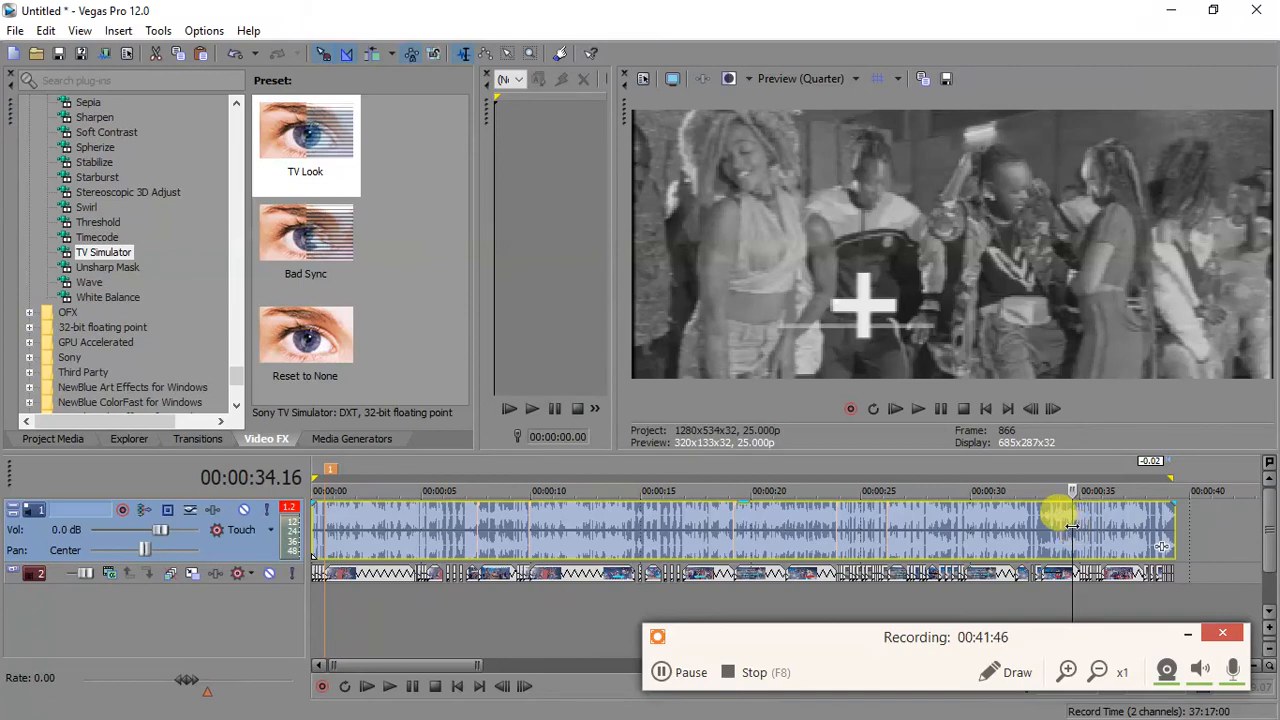